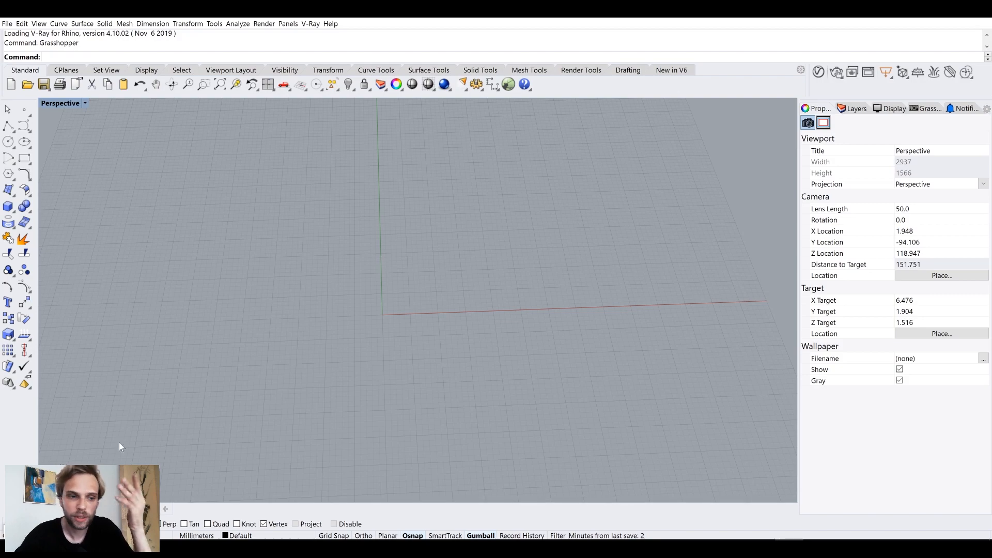
- Switch to the browser, examine the image results for sheet metal curved folding, and open the SGP | UCL rigging image
{"action": "left_click", "coordinate": [116, 549]}
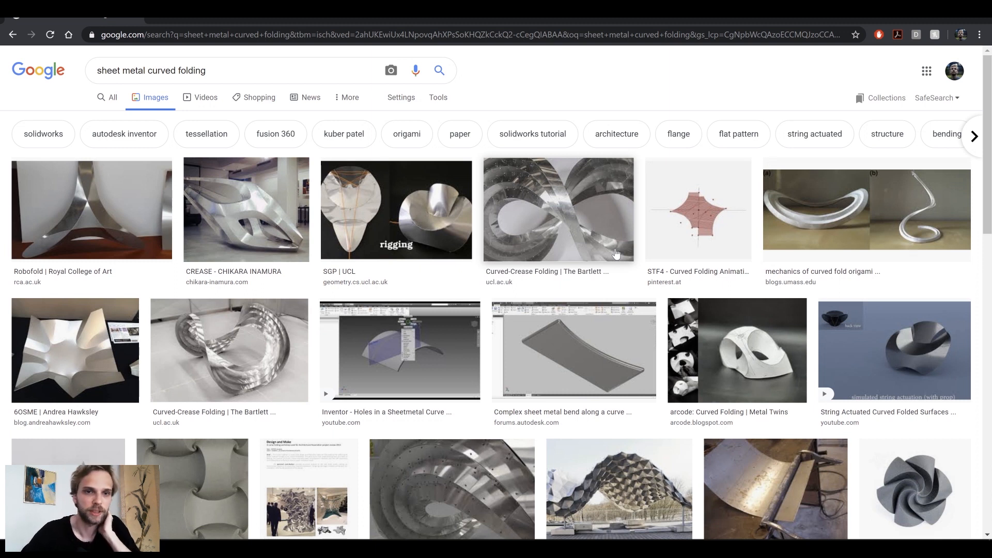
{"action": "scroll", "coordinate": [616, 253], "scroll_direction": "down", "scroll_amount": 5}
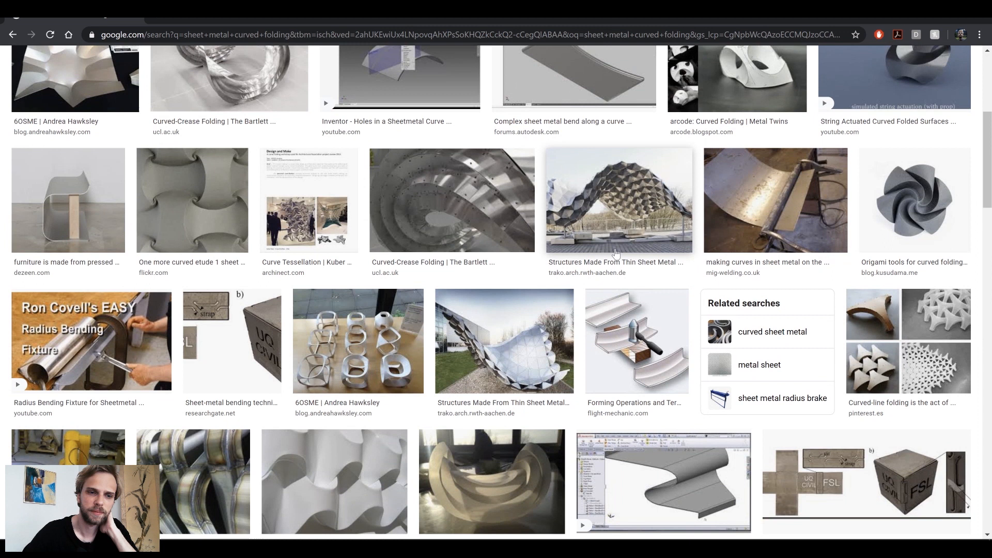
{"action": "scroll", "coordinate": [616, 253], "scroll_direction": "down", "scroll_amount": 1}
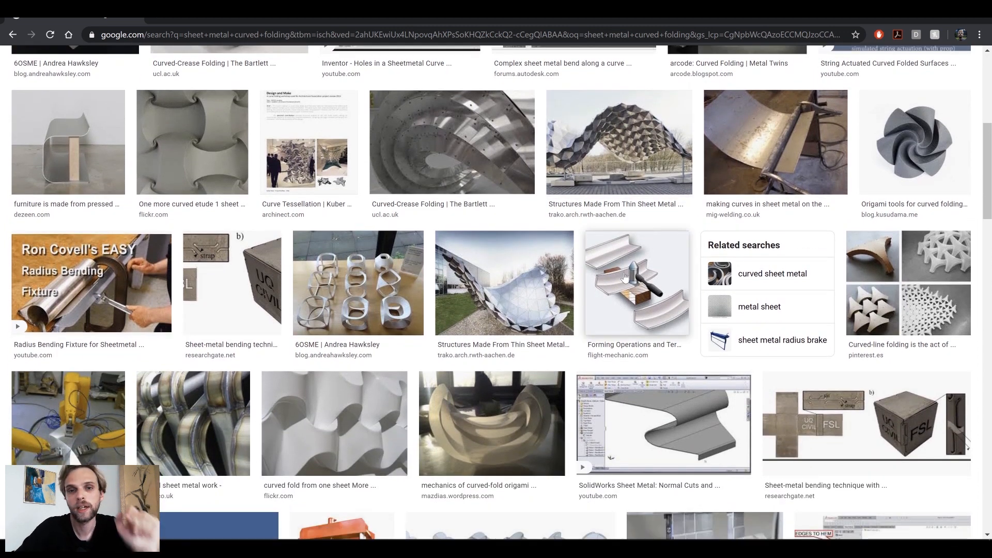
{"action": "scroll", "coordinate": [623, 280], "scroll_direction": "up", "scroll_amount": 1}
{"action": "scroll", "coordinate": [623, 277], "scroll_direction": "up", "scroll_amount": 2}
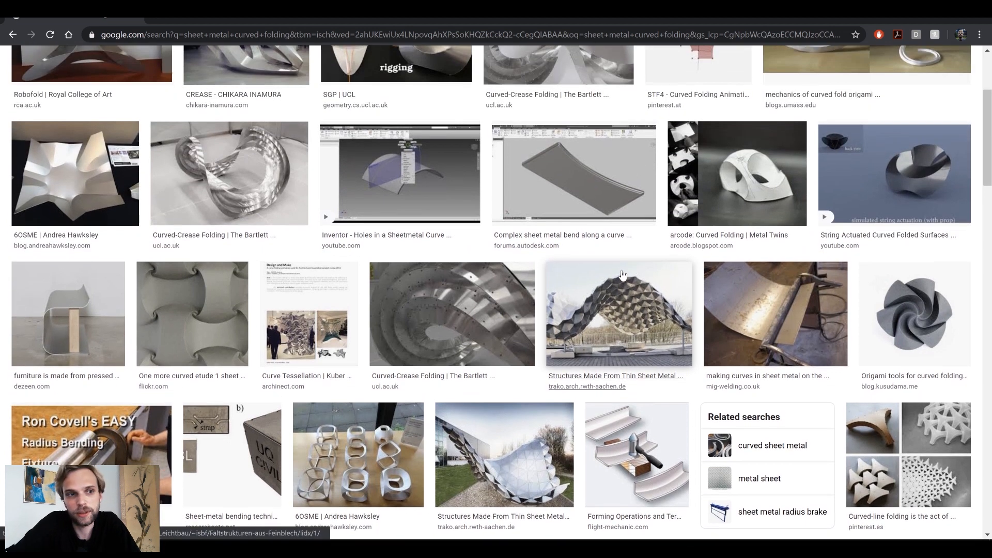
{"action": "scroll", "coordinate": [910, 340], "scroll_direction": "up", "scroll_amount": 3}
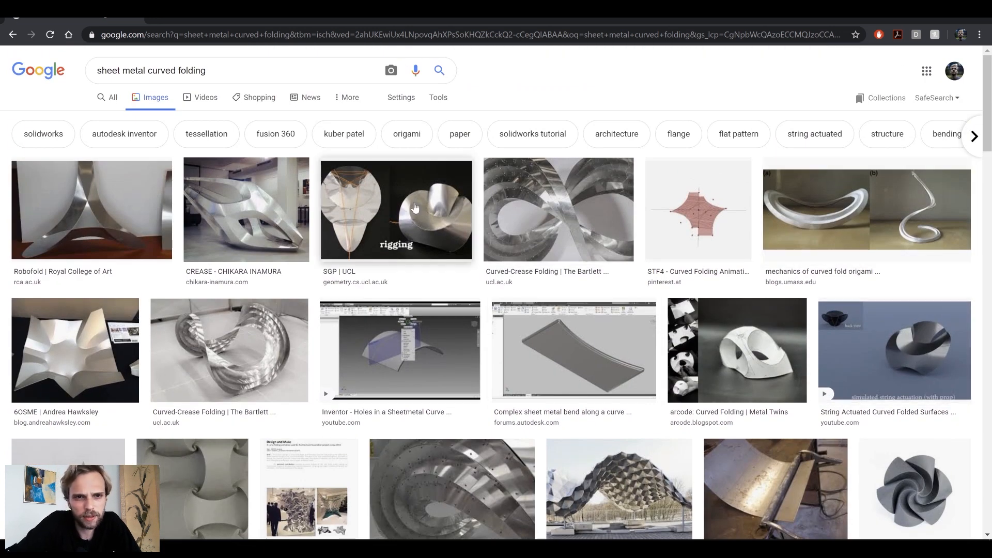
{"action": "left_click", "coordinate": [397, 217]}
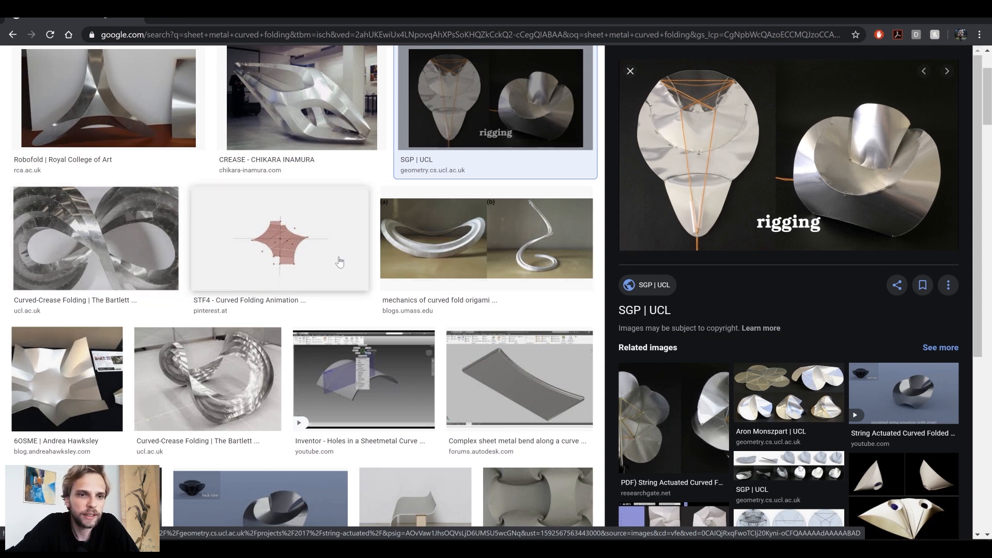
- View the arcode Curved Folding | Metal Twins image result, and return to Rhino
{"action": "scroll", "coordinate": [340, 259], "scroll_direction": "down", "scroll_amount": 3}
{"action": "scroll", "coordinate": [290, 256], "scroll_direction": "down", "scroll_amount": 1}
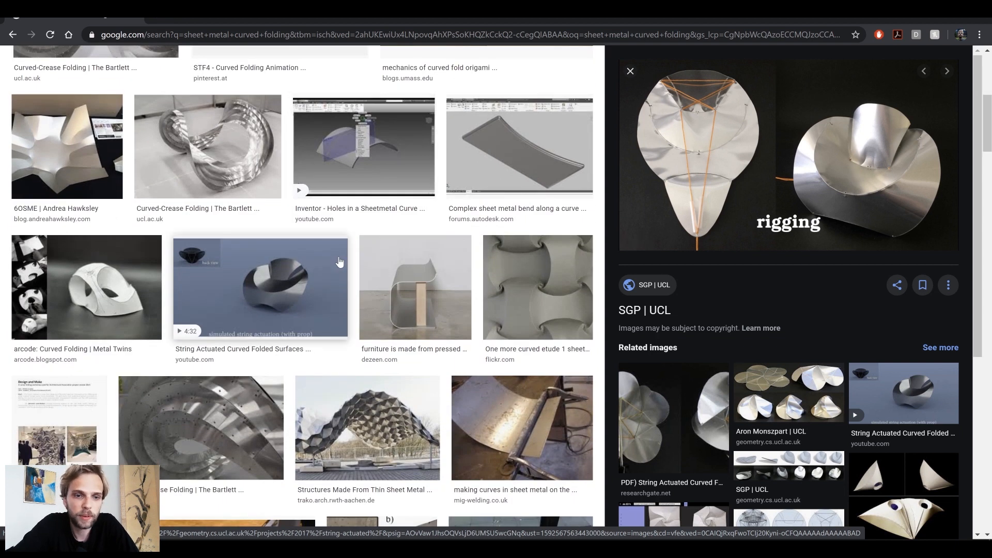
{"action": "left_click", "coordinate": [92, 274]}
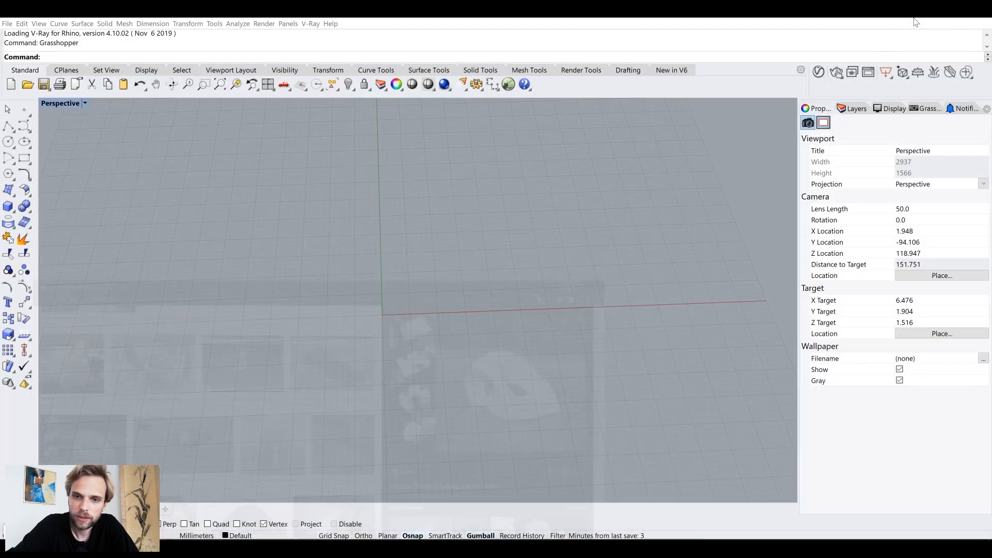
{"action": "left_click", "coordinate": [913, 17]}
{"action": "right_click_drag", "start_coordinate": [458, 235], "coordinate": [402, 308]}
{"action": "scroll", "coordinate": [453, 272], "scroll_direction": "down", "scroll_amount": 4}
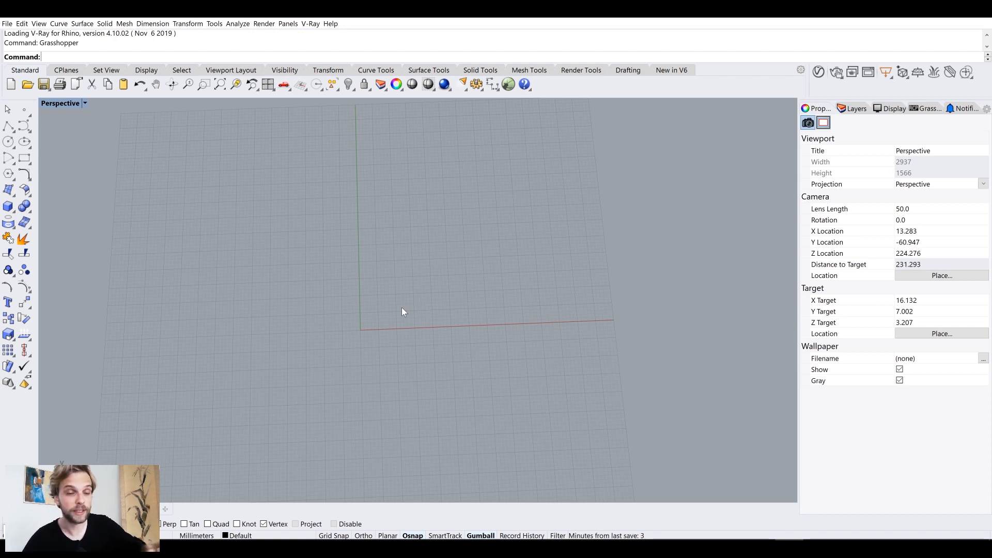
{"action": "left_click", "coordinate": [25, 158]}
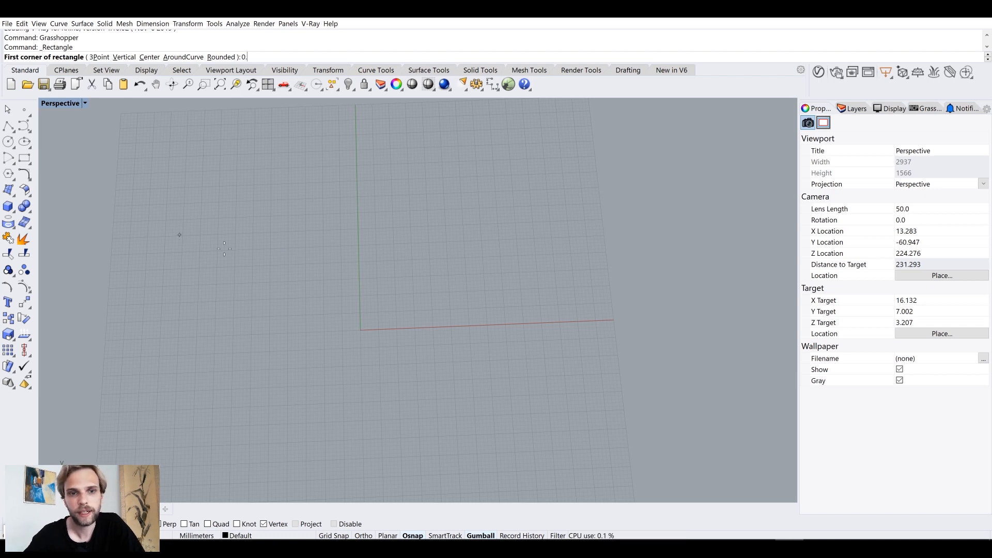
{"action": "type", "text": "0"}
{"action": "key", "text": "Return"}
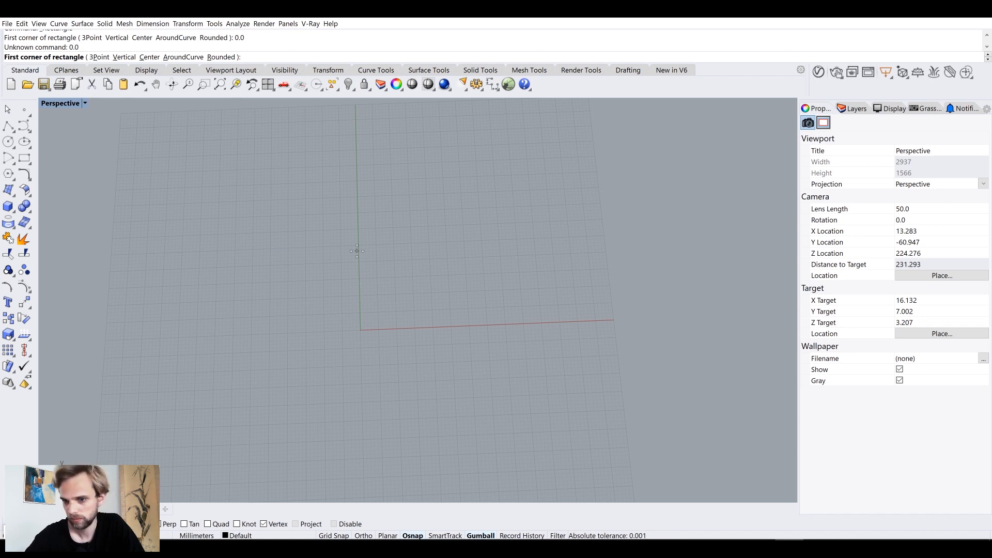
{"action": "key", "text": "Escape"}
- Draw a corner-to-corner rectangle starting at the origin, about 45 mm wide in X and clearly longer in Y
{"action": "left_click", "coordinate": [24, 158]}
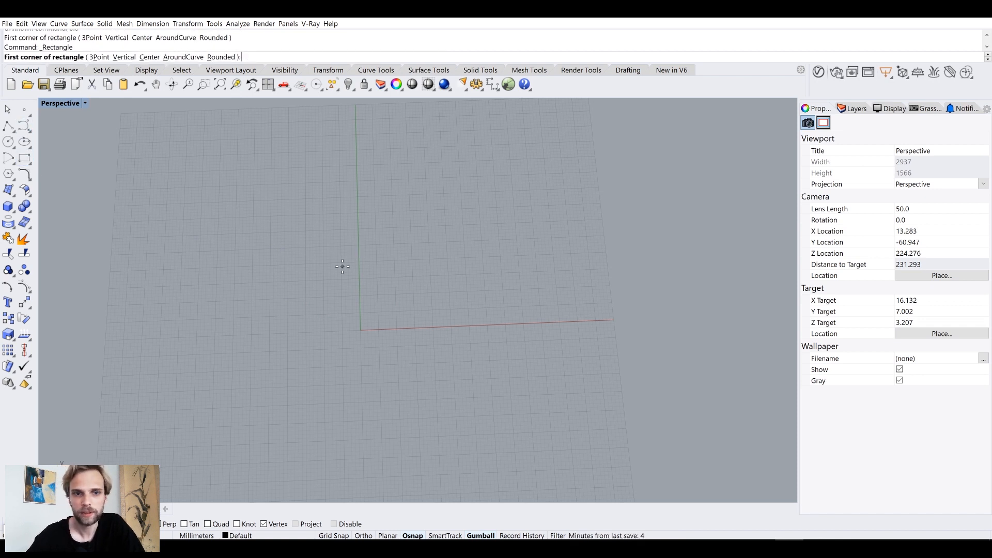
{"action": "type", "text": "0"}
{"action": "key", "text": "Return"}
{"action": "scroll", "coordinate": [522, 186], "scroll_direction": "down", "scroll_amount": 5}
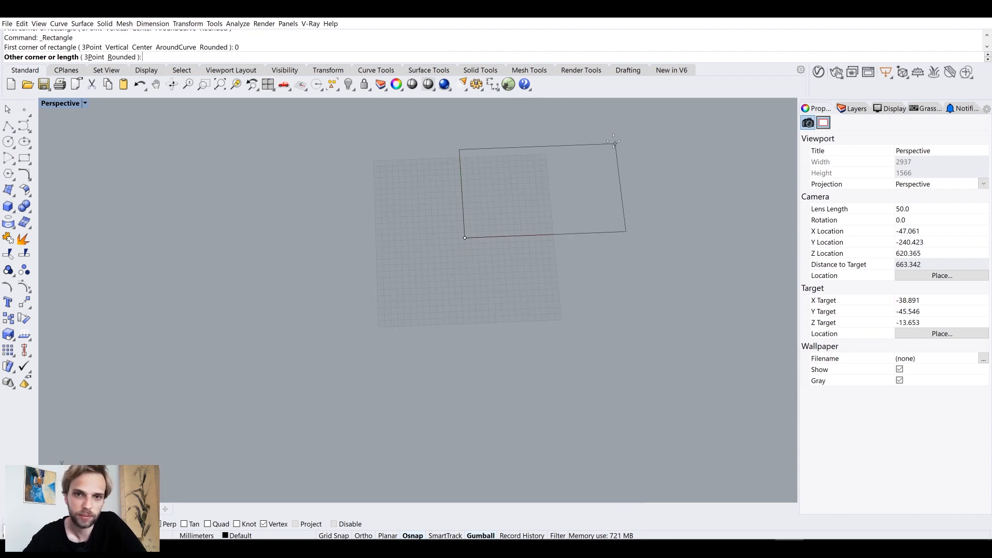
{"action": "left_click", "coordinate": [513, 122]}
{"action": "scroll", "coordinate": [551, 172], "scroll_direction": "up", "scroll_amount": 6}
{"action": "right_click_drag", "start_coordinate": [532, 226], "coordinate": [483, 235]}
{"action": "mouse_move", "coordinate": [482, 235]}
{"action": "right_mouse_down"}
{"action": "mouse_move", "coordinate": [481, 275]}
{"action": "mouse_move", "coordinate": [471, 242]}
{"action": "right_mouse_up"}
{"action": "scroll", "coordinate": [460, 233], "scroll_direction": "up", "scroll_amount": 4}
{"action": "right_click_drag", "start_coordinate": [410, 247], "coordinate": [419, 248]}
{"action": "left_click_drag", "start_coordinate": [412, 293], "coordinate": [338, 240]}
{"action": "left_click_drag", "start_coordinate": [439, 276], "coordinate": [349, 217]}
{"action": "left_click", "coordinate": [453, 201]}
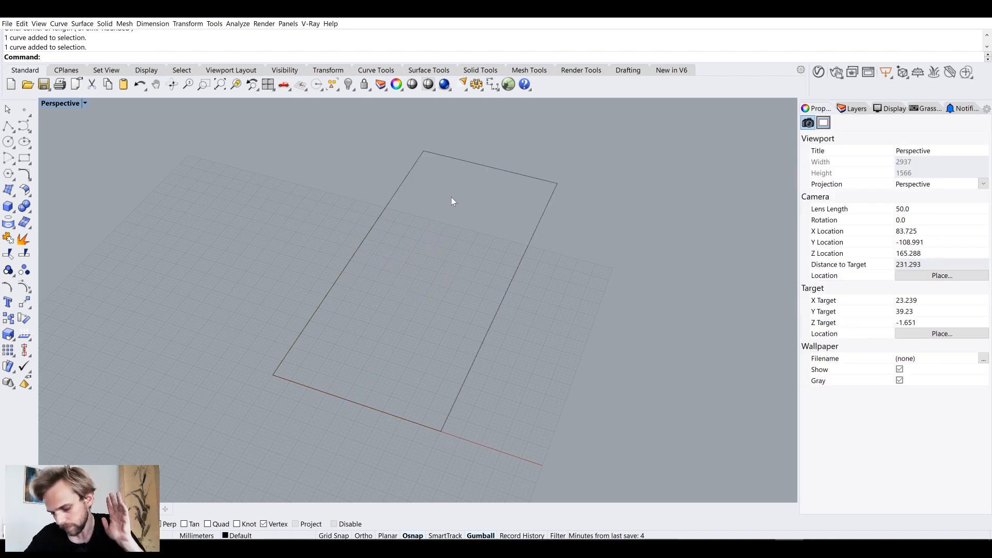
{"action": "right_click_drag", "start_coordinate": [451, 201], "coordinate": [462, 232]}
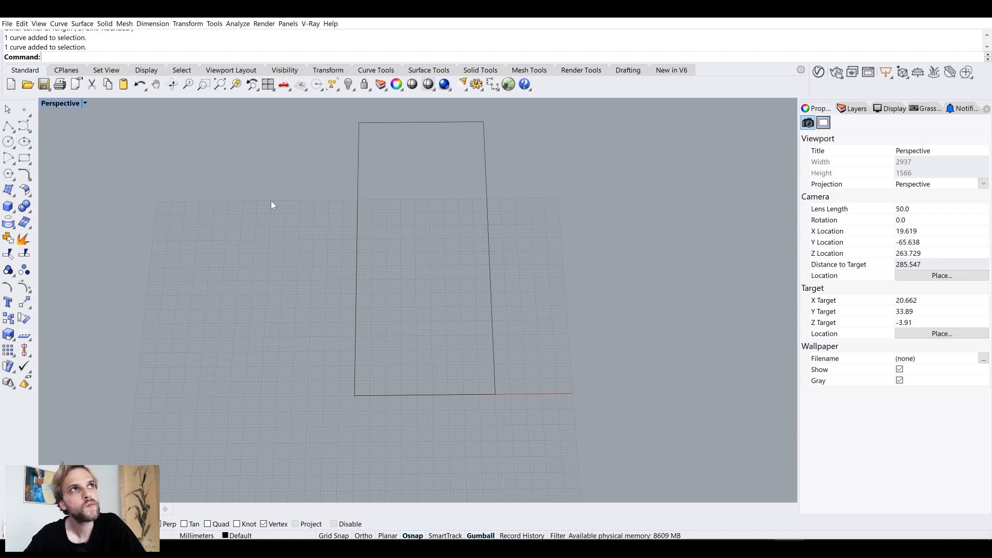
- Draw a degree-3, four-point U-shaped control point curve between the rectangle's long edges near its far end, and disable SmartTrack
{"action": "left_click", "coordinate": [24, 127]}
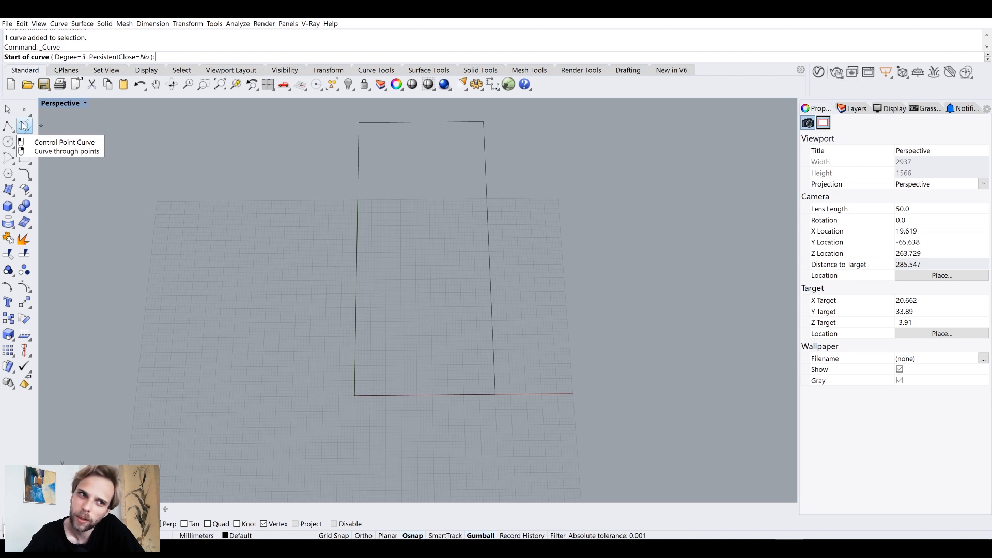
{"action": "left_click", "coordinate": [359, 127]}
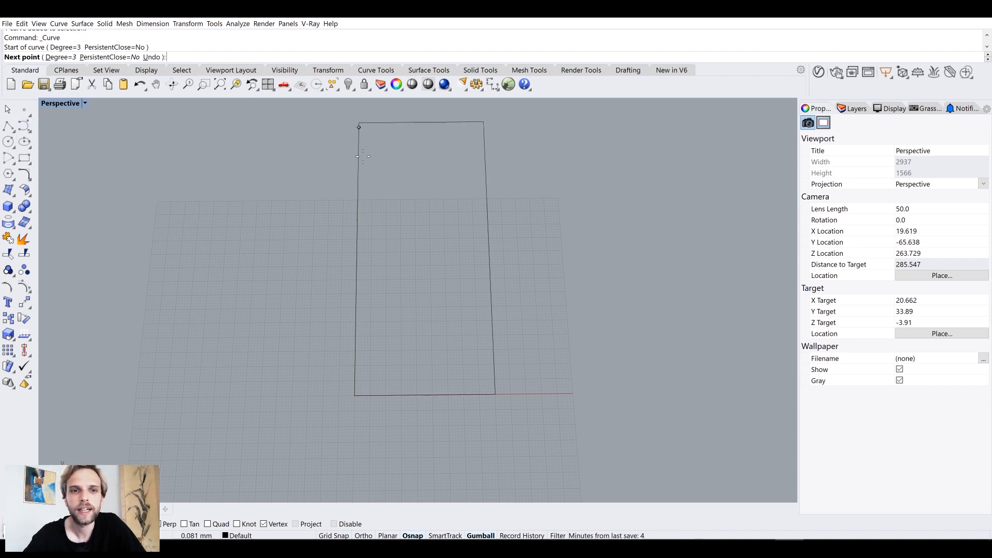
{"action": "left_click", "coordinate": [358, 219]}
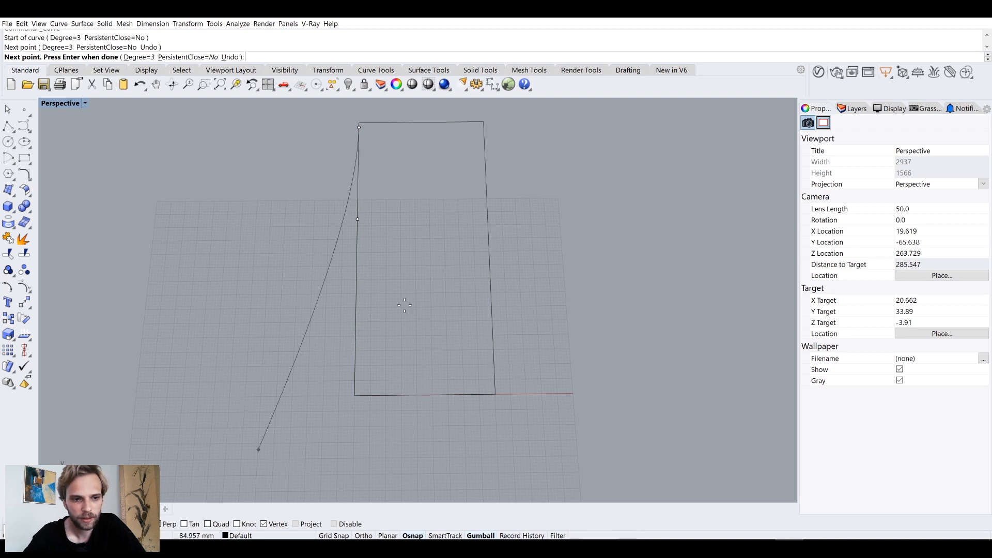
{"action": "left_click", "coordinate": [488, 217]}
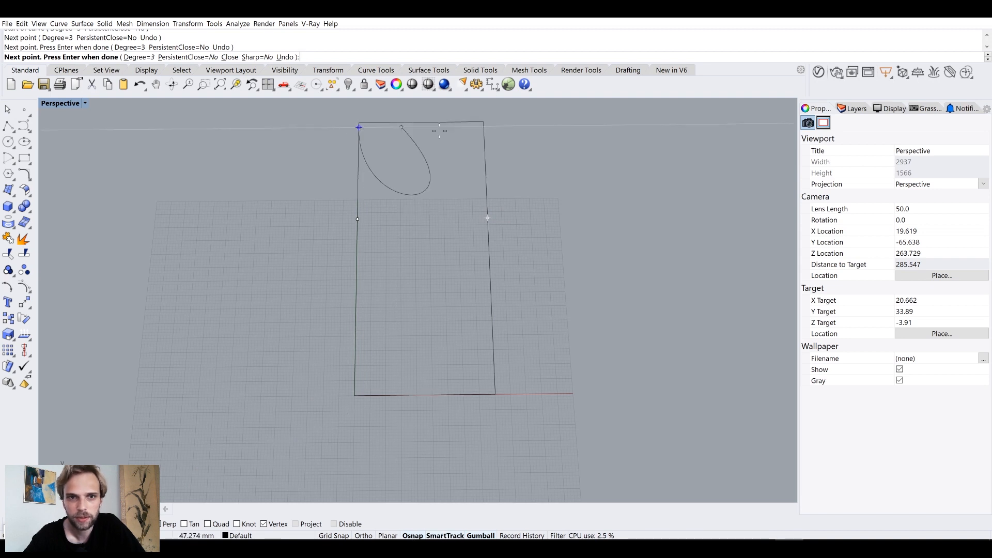
{"action": "left_click", "coordinate": [483, 126]}
{"action": "key", "text": "Return"}
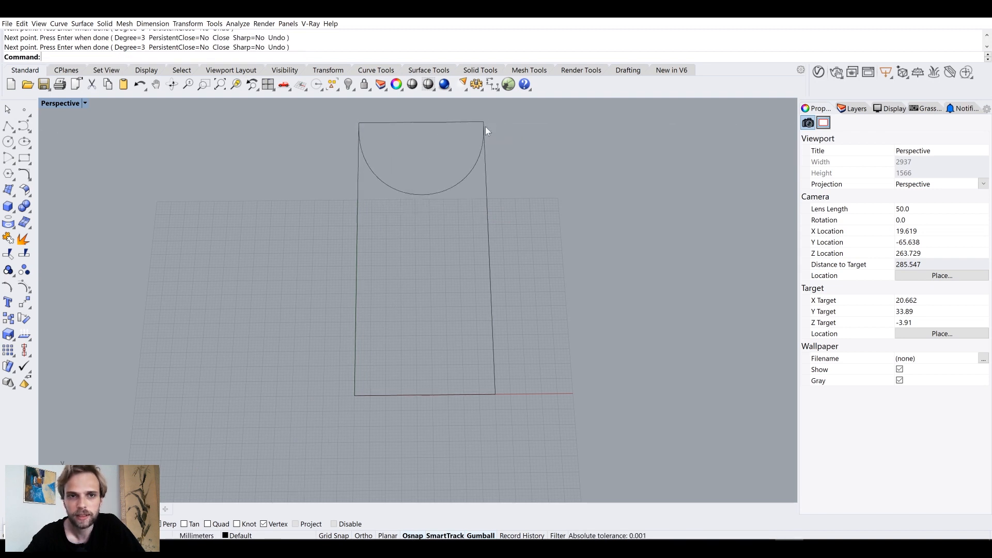
{"action": "left_click", "coordinate": [445, 536]}
- Show the U-shaped curve's control points and scale its two inner points closer together in X
{"action": "left_click", "coordinate": [460, 185]}
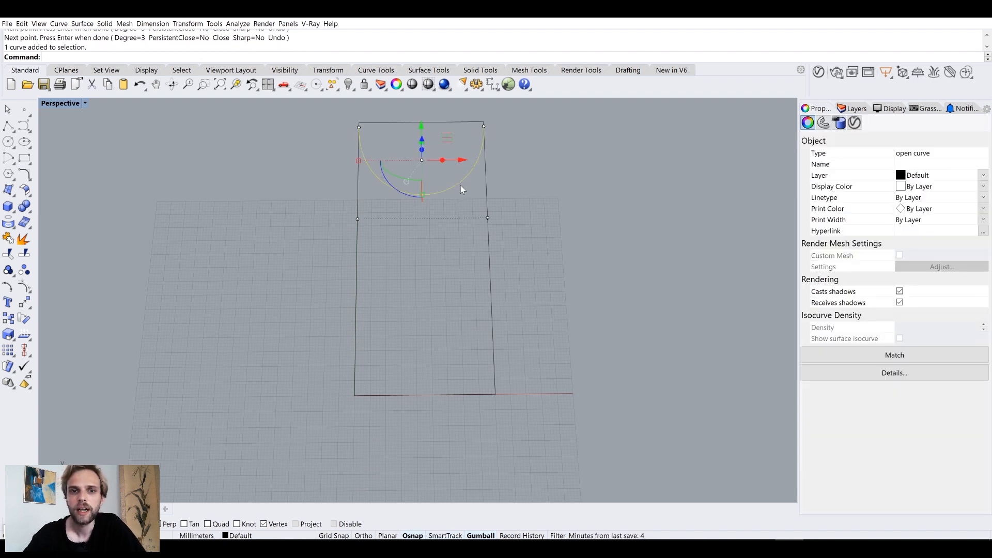
{"action": "key", "text": "F10"}
{"action": "left_click_drag", "start_coordinate": [320, 202], "coordinate": [544, 234]}
{"action": "left_click_drag", "start_coordinate": [357, 222], "coordinate": [379, 219]}
- Scale the curve's two end points outward in X so they extend past the rectangle's long edges
{"action": "left_click_drag", "start_coordinate": [335, 117], "coordinate": [537, 138]}
{"action": "right_click_drag", "start_coordinate": [502, 172], "coordinate": [523, 288], "text": "shift"}
{"action": "scroll", "coordinate": [523, 287], "scroll_direction": "up", "scroll_amount": 2}
{"action": "left_click_drag", "start_coordinate": [346, 228], "coordinate": [318, 231]}
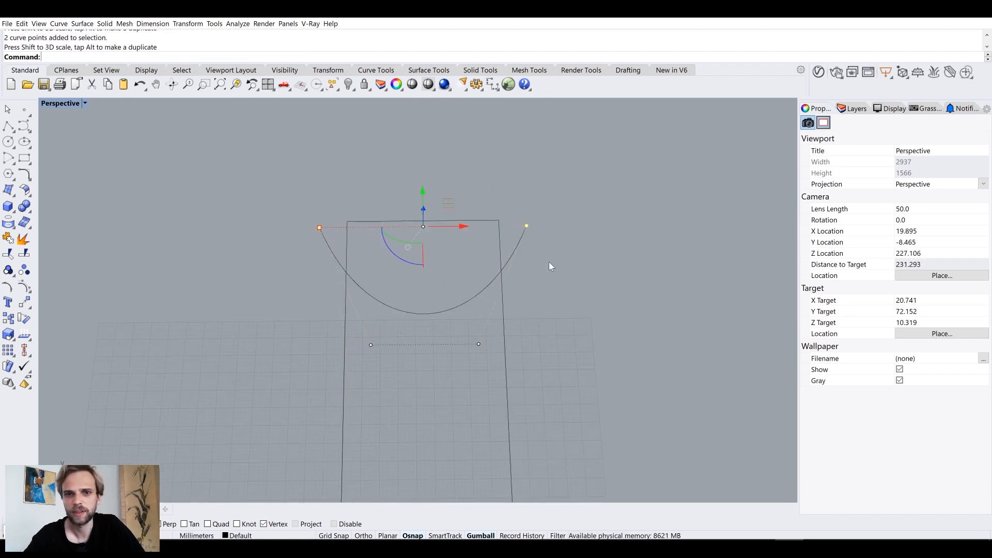
{"action": "left_click", "coordinate": [355, 235]}
{"action": "scroll", "coordinate": [513, 283], "scroll_direction": "down", "scroll_amount": 5}
{"action": "right_click_drag", "start_coordinate": [538, 326], "coordinate": [504, 310]}
{"action": "right_click_drag", "start_coordinate": [506, 365], "coordinate": [443, 281], "text": "shift"}
{"action": "scroll", "coordinate": [465, 265], "scroll_direction": "up", "scroll_amount": 3}
{"action": "left_click", "coordinate": [465, 264]}
{"action": "left_click", "coordinate": [325, 173]}
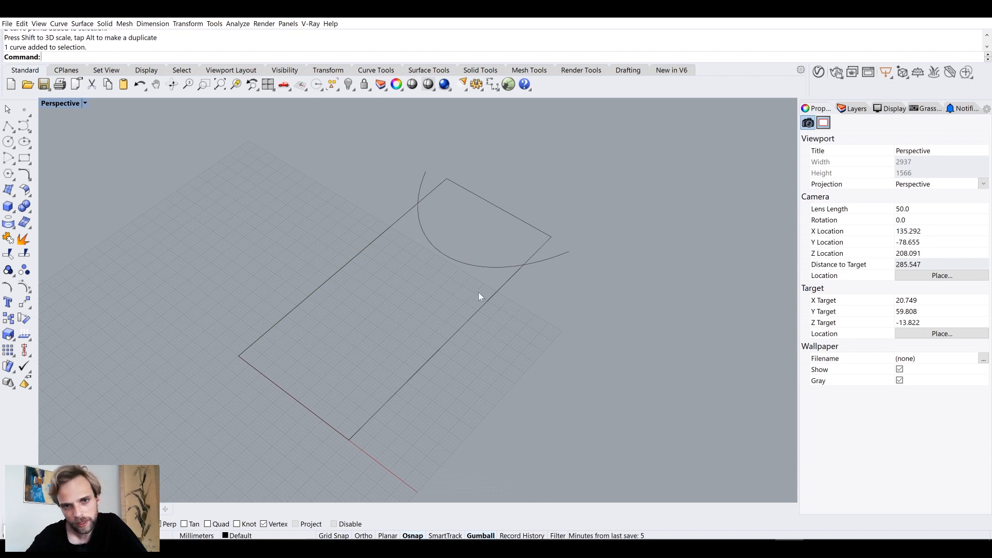
{"action": "left_click", "coordinate": [417, 371]}
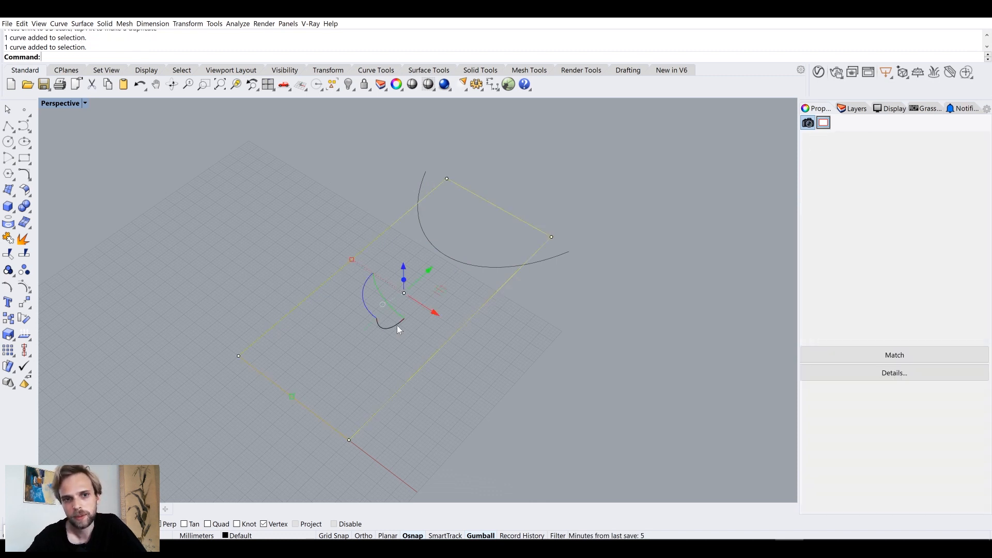
{"action": "left_click", "coordinate": [413, 245]}
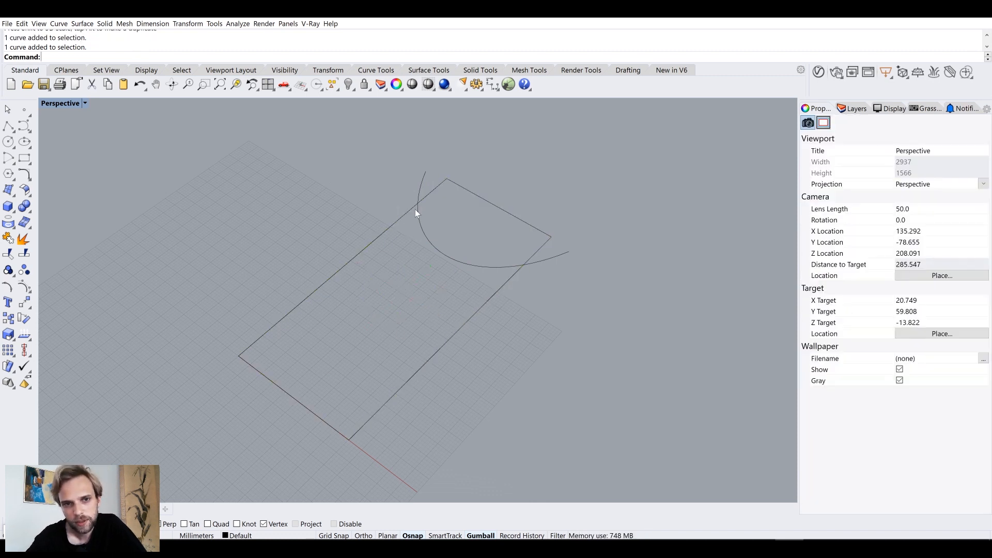
- Mirror a copy of the U-shaped curve to the rectangle's other end, about the line across the middle of its long edges
{"action": "left_click", "coordinate": [505, 269]}
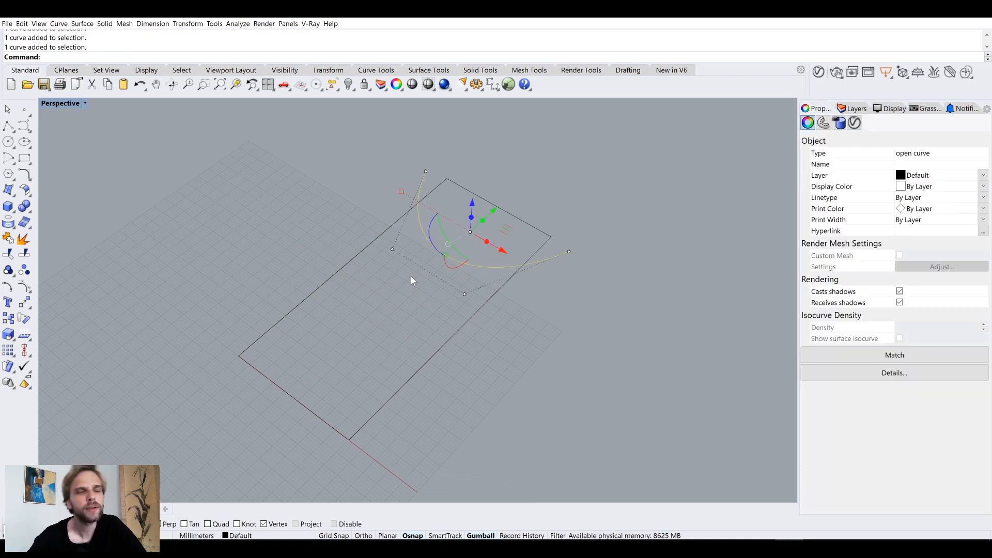
{"action": "type", "text": "mirror"}
{"action": "key", "text": "Return"}
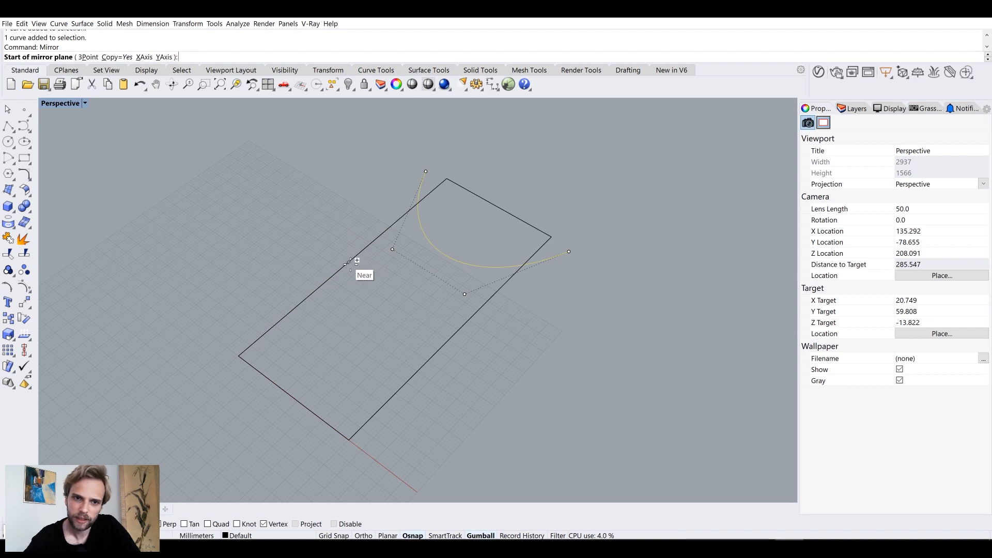
{"action": "left_click", "coordinate": [353, 259]}
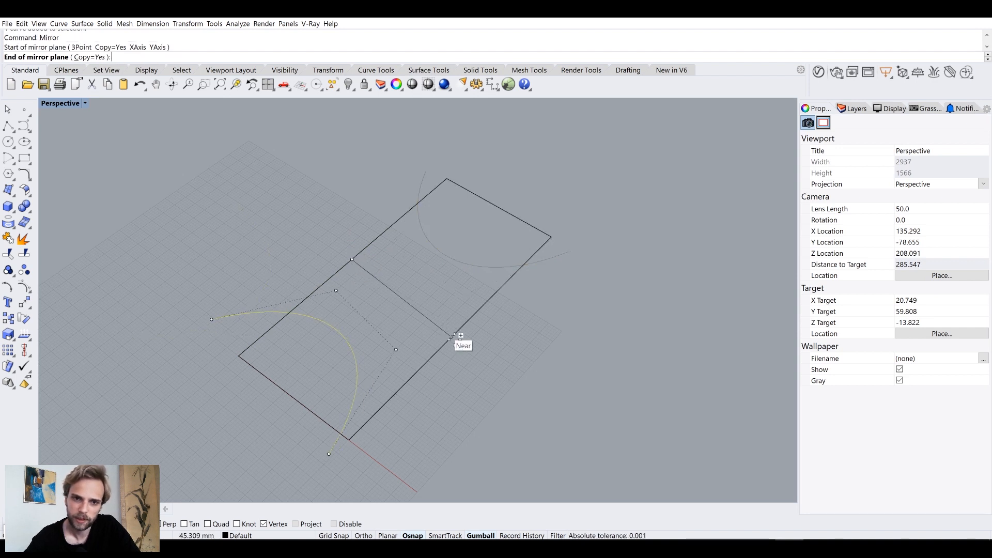
{"action": "left_click", "coordinate": [544, 413]}
{"action": "key", "text": "Escape"}
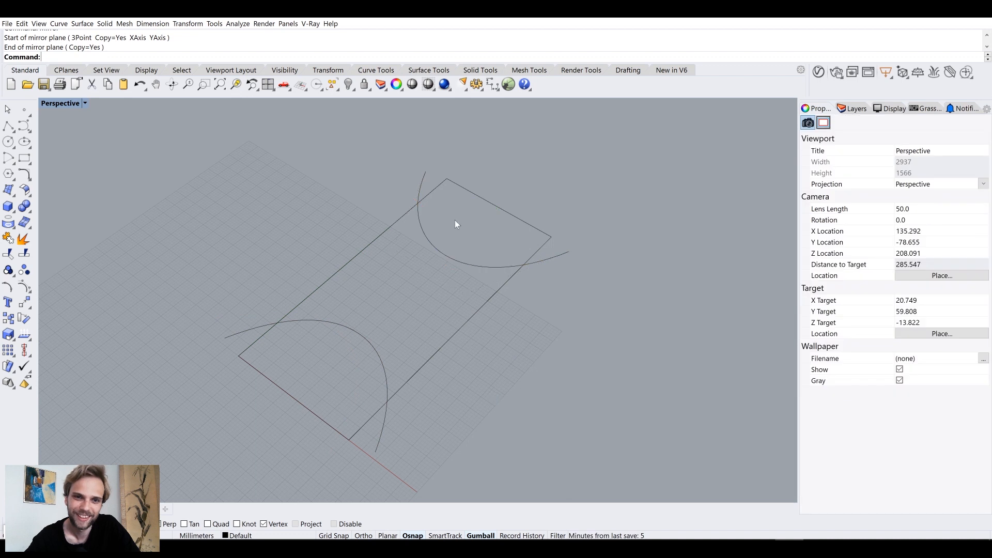
- Draw a straight polyline across the rectangle between the midpoints of its two long edges
{"action": "right_click_drag", "start_coordinate": [429, 184], "coordinate": [373, 383]}
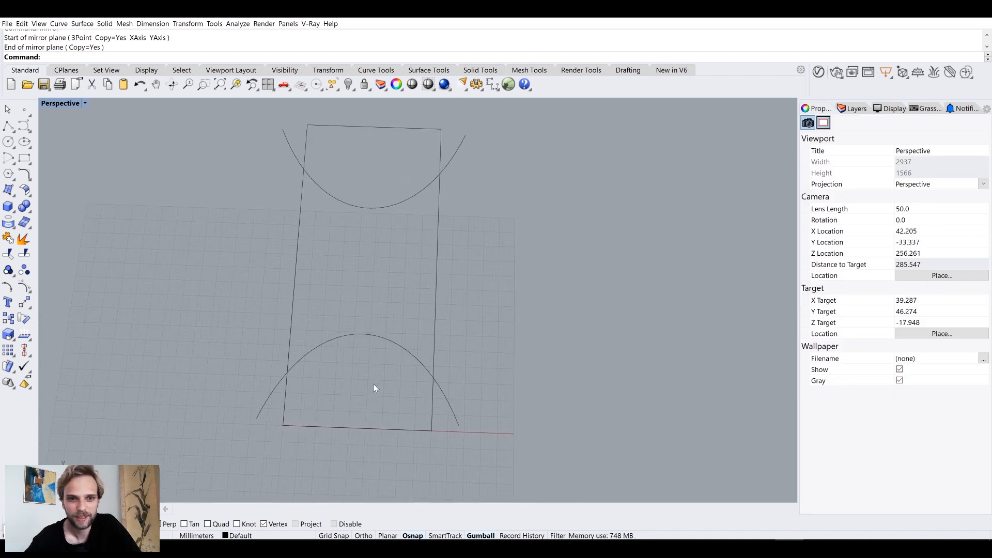
{"action": "left_click", "coordinate": [8, 126]}
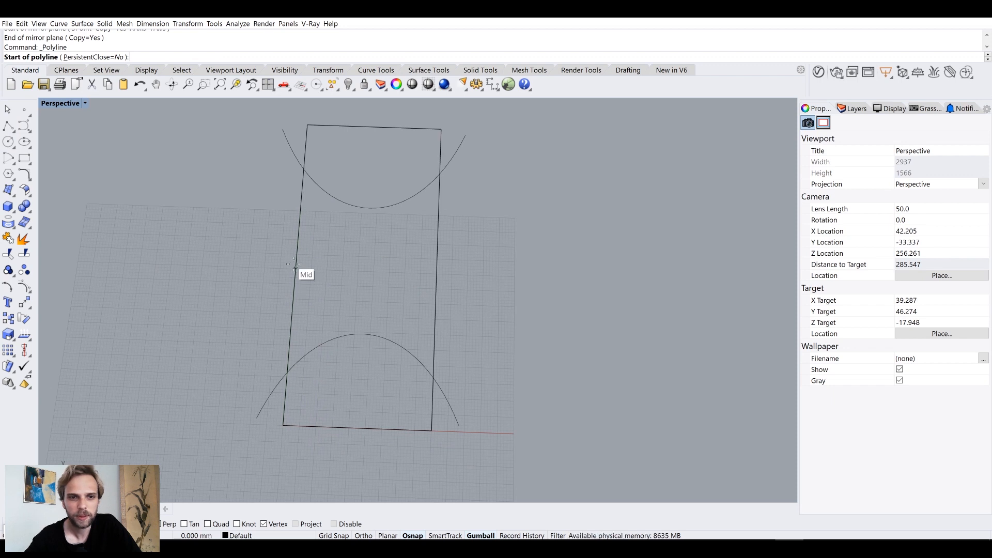
{"action": "left_click", "coordinate": [294, 268]}
{"action": "left_click", "coordinate": [438, 271]}
{"action": "key", "text": "Return"}
{"action": "left_click_drag", "start_coordinate": [368, 234], "coordinate": [370, 236]}
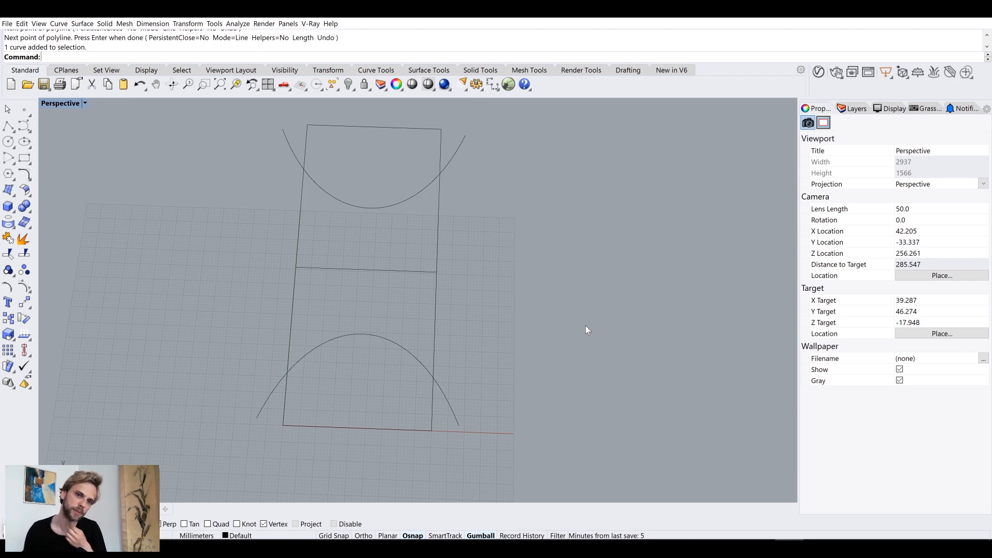
- Scale the middle line outward along its length so both ends extend past the rectangle's long edges
{"action": "right_click_drag", "start_coordinate": [418, 259], "coordinate": [385, 285]}
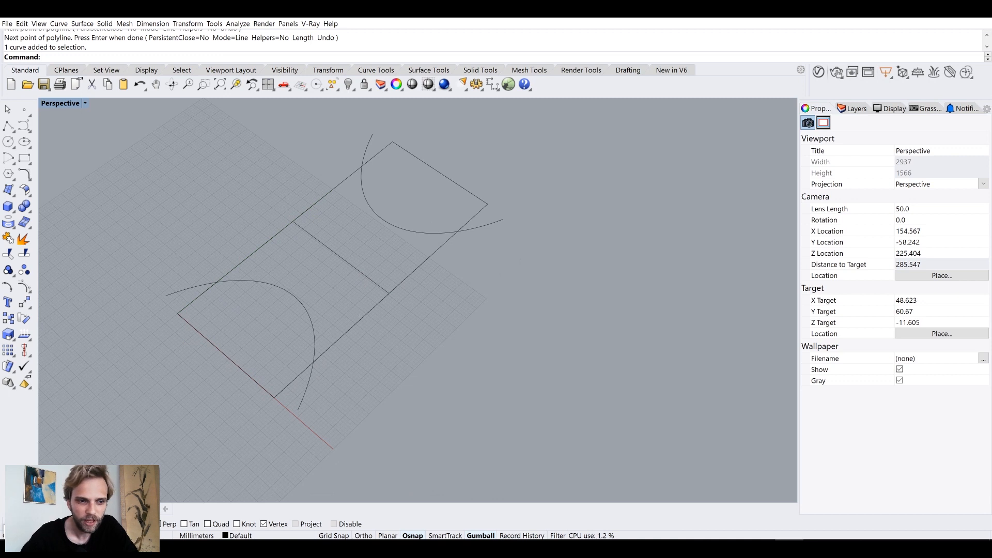
{"action": "left_click", "coordinate": [357, 273]}
{"action": "left_click_drag", "start_coordinate": [293, 222], "coordinate": [267, 202]}
{"action": "left_click", "coordinate": [173, 195]}
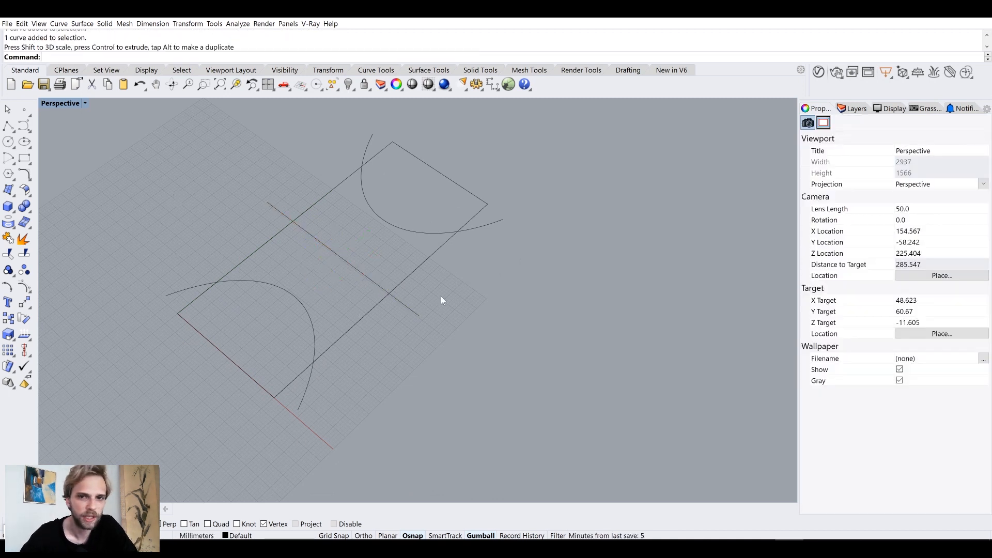
- Create two new layers named Mountains and Valleys
{"action": "left_click", "coordinate": [845, 110]}
{"action": "left_click", "coordinate": [807, 122]}
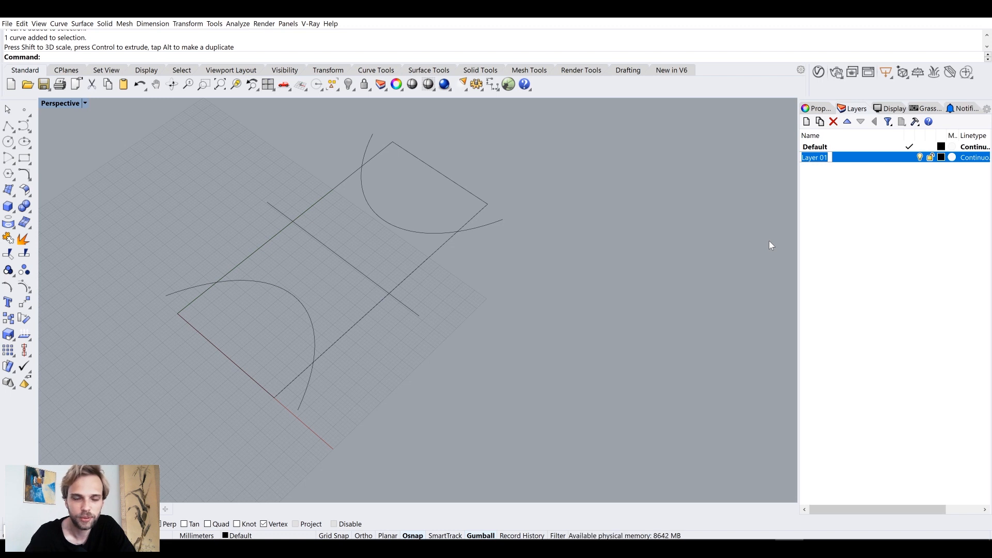
{"action": "type", "text": "m"}
{"action": "type", "text": "Mountains"}
{"action": "key", "text": "Return"}
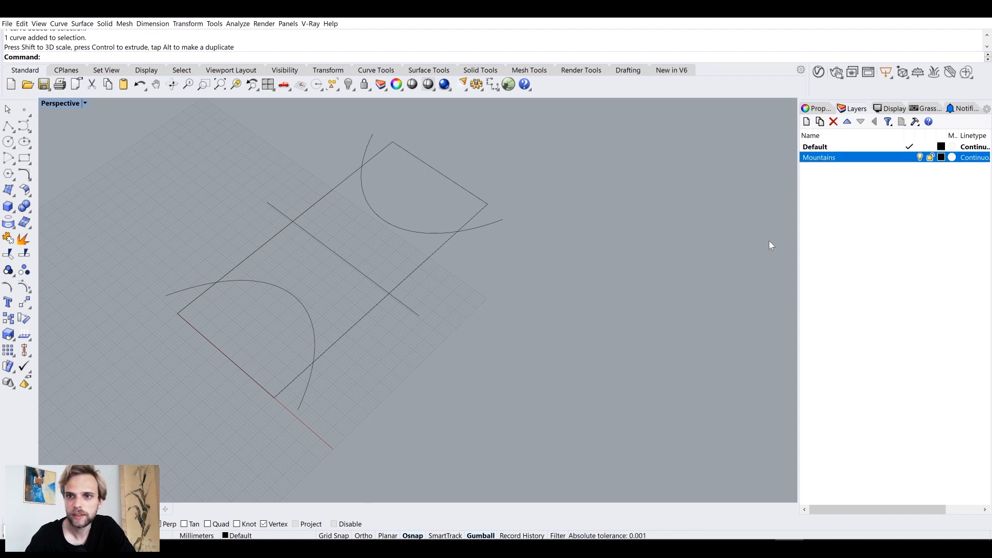
{"action": "left_click", "coordinate": [809, 127]}
{"action": "type", "text": "Valleys"}
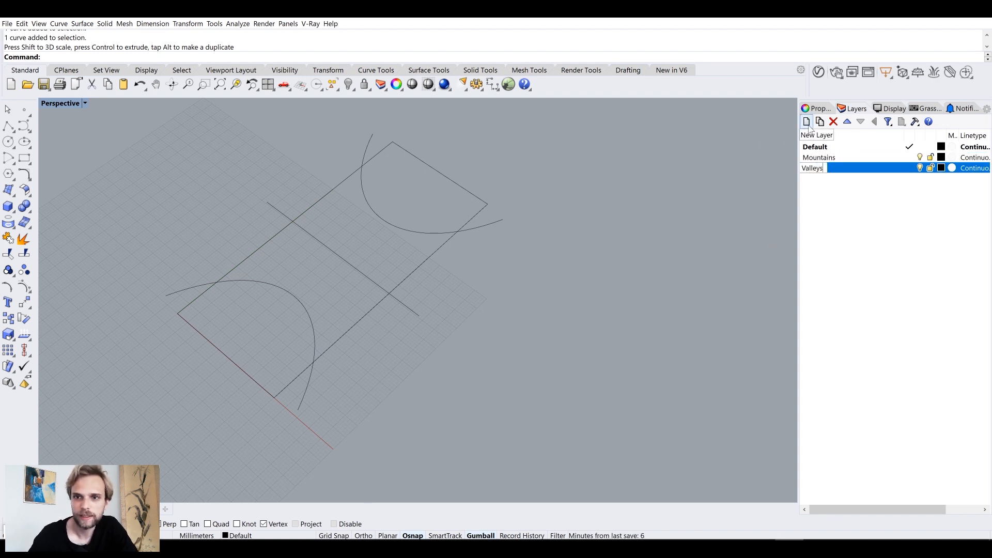
{"action": "left_click", "coordinate": [860, 215]}
- Set the Mountains layer's colour to blue and the Valleys layer's colour to red
{"action": "left_click", "coordinate": [941, 157]}
{"action": "left_click", "coordinate": [368, 280]}
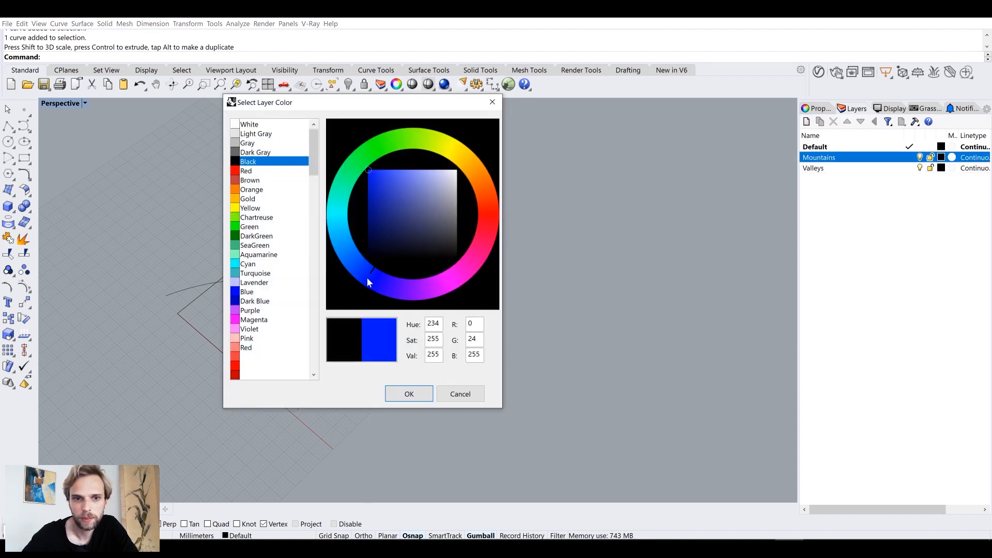
{"action": "left_click", "coordinate": [408, 394]}
{"action": "left_click", "coordinate": [941, 168]}
{"action": "left_click", "coordinate": [369, 170]}
{"action": "left_click", "coordinate": [398, 396]}
- Move the two U-shaped curves at the rectangle's ends to the Mountains layer
{"action": "right_click_drag", "start_coordinate": [448, 255], "coordinate": [377, 229]}
{"action": "left_click_drag", "start_coordinate": [370, 213], "coordinate": [337, 263]}
{"action": "left_click", "coordinate": [345, 371], "text": "shift"}
{"action": "right_click", "coordinate": [874, 161]}
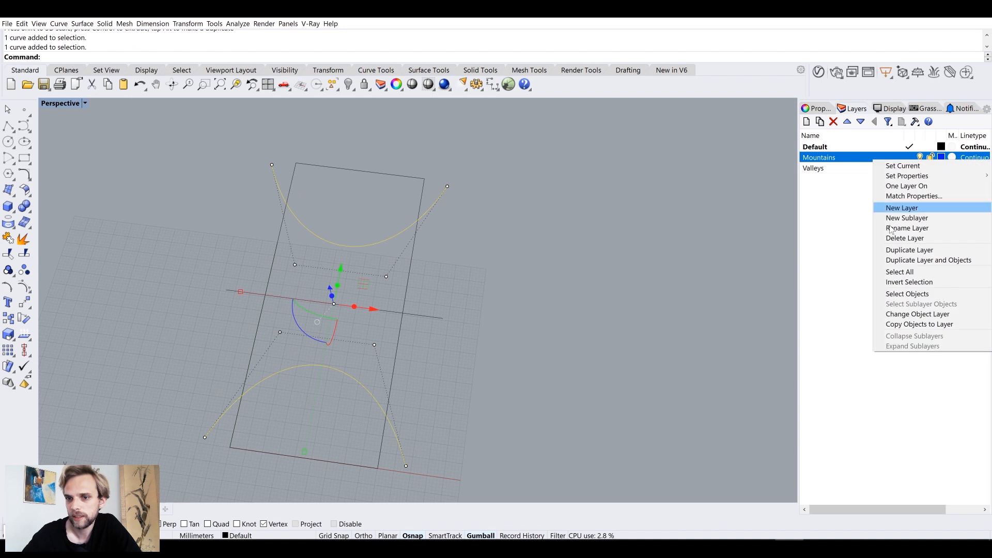
{"action": "left_click", "coordinate": [919, 313]}
- Move the straight middle line across the rectangle to the Valleys layer
{"action": "left_click", "coordinate": [355, 310]}
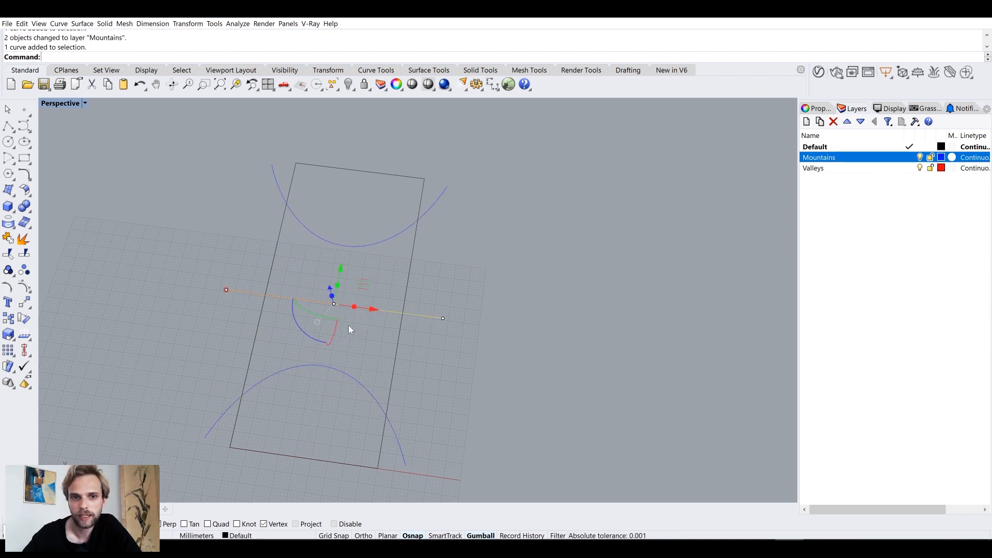
{"action": "right_click", "coordinate": [868, 170]}
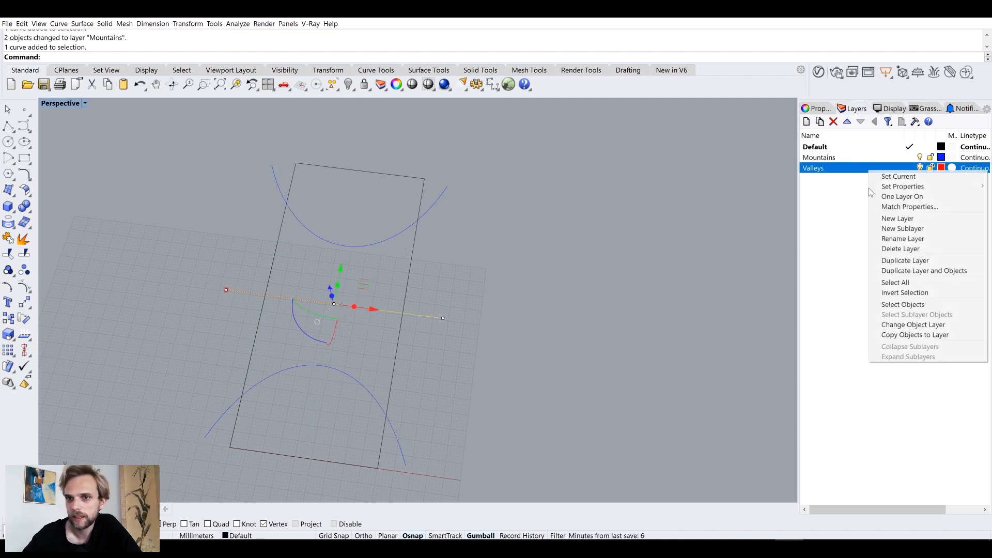
{"action": "left_click", "coordinate": [909, 324]}
{"action": "right_click_drag", "start_coordinate": [578, 325], "coordinate": [384, 244]}
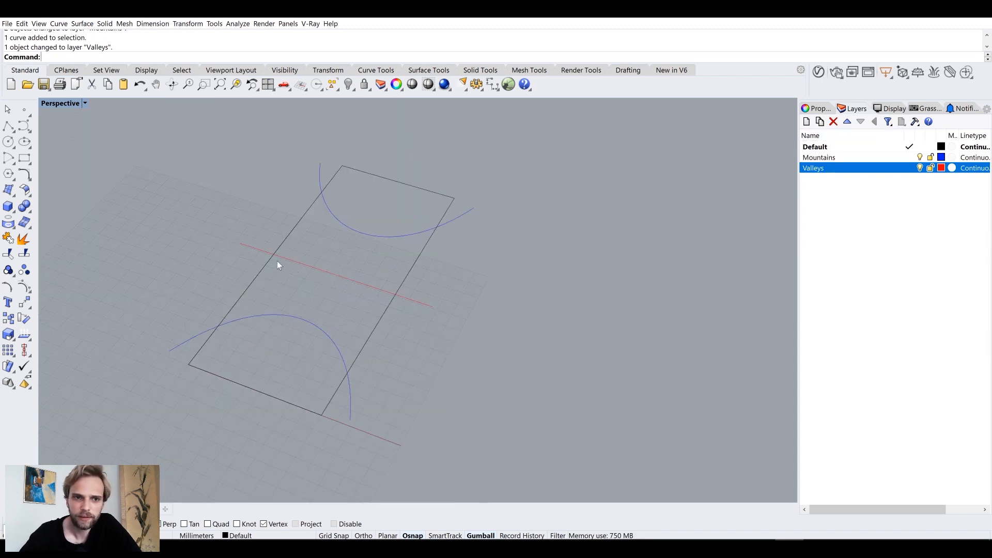
- Draw a straight two-point polyline in the empty area beside the rectangle and place a point object at its middle
{"action": "right_click_drag", "start_coordinate": [271, 268], "coordinate": [142, 207]}
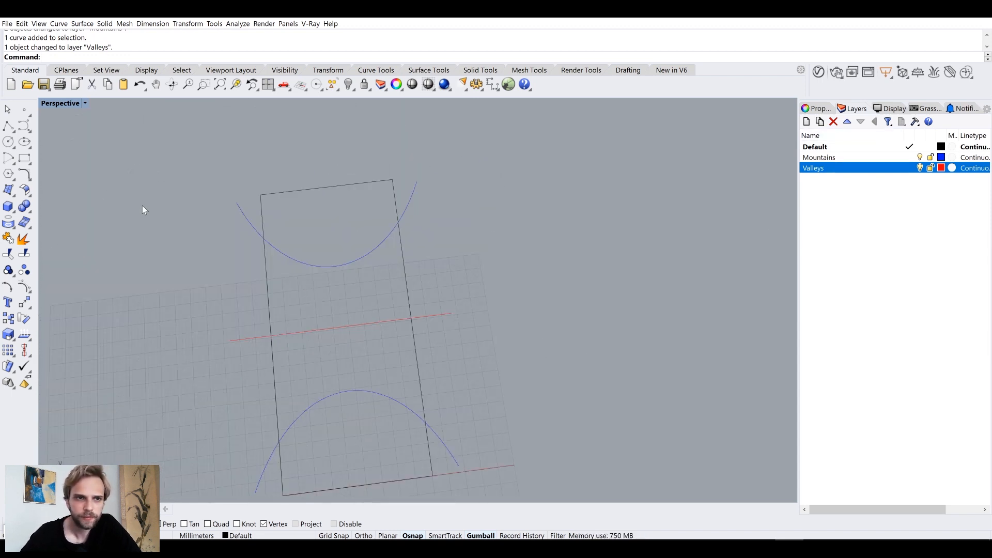
{"action": "left_click", "coordinate": [8, 125]}
{"action": "right_click_drag", "start_coordinate": [490, 335], "coordinate": [364, 306], "text": "shift"}
{"action": "left_click", "coordinate": [437, 276]}
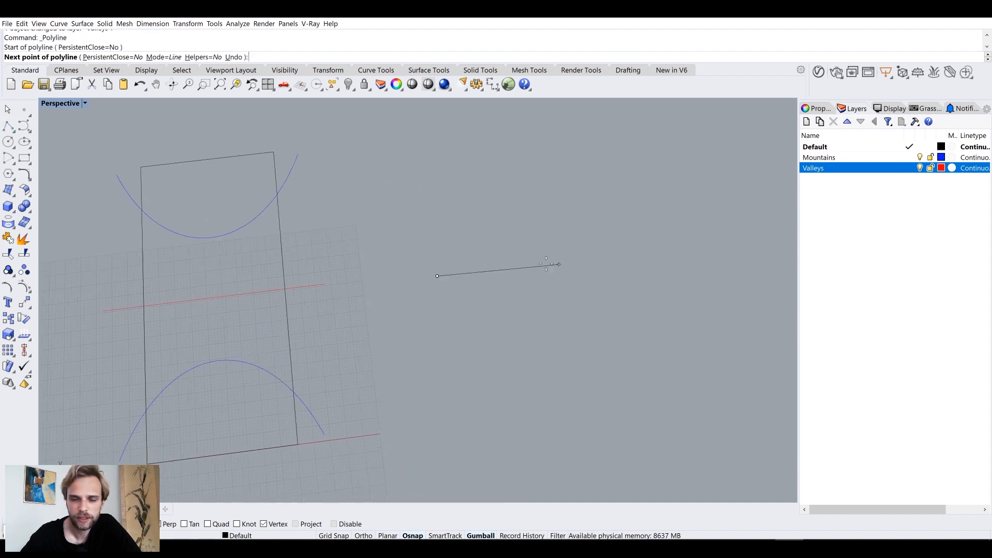
{"action": "left_click", "coordinate": [551, 258]}
{"action": "key", "text": "Return"}
{"action": "mouse_move", "coordinate": [554, 261]}
{"action": "right_mouse_down"}
{"action": "mouse_move", "coordinate": [543, 275]}
{"action": "mouse_move", "coordinate": [551, 272]}
{"action": "right_mouse_up"}
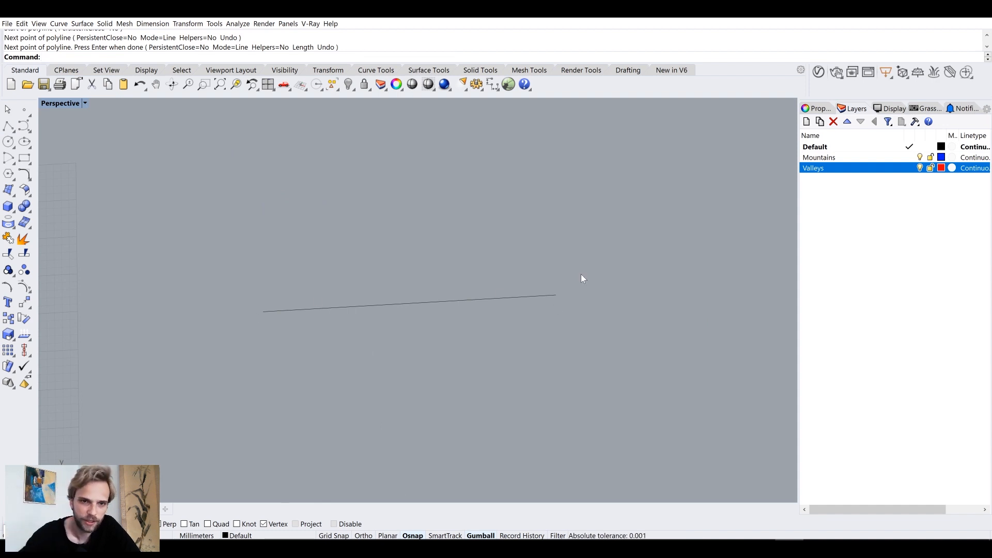
{"action": "left_click", "coordinate": [25, 109]}
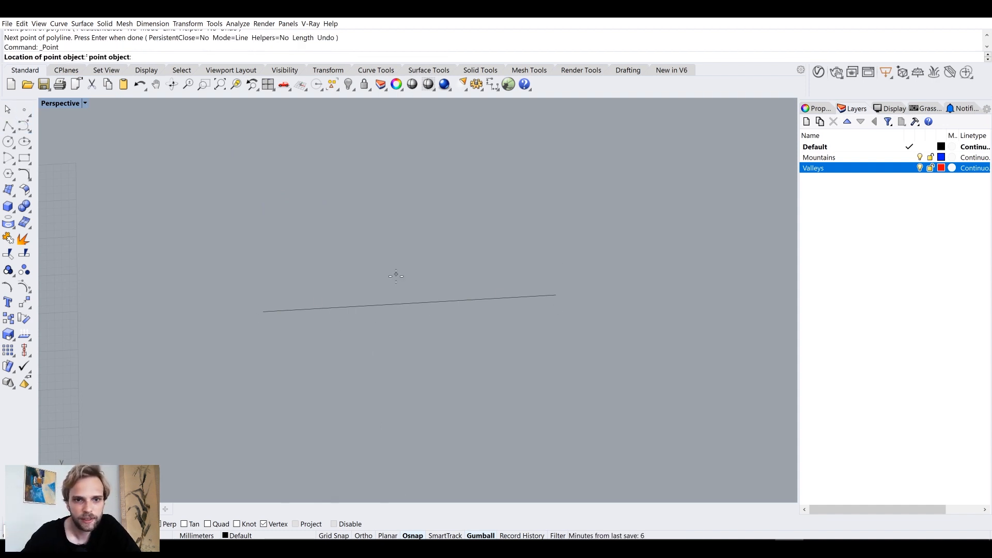
{"action": "left_click", "coordinate": [409, 303]}
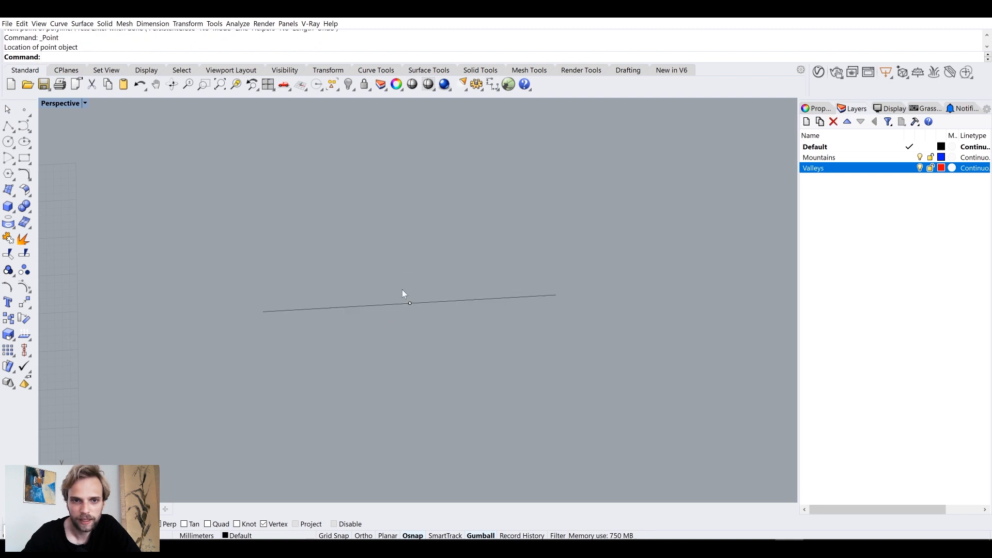
- Draw a V-shaped three-point polyline above the line, with its low corner over the point, to illustrate a valley fold
{"action": "scroll", "coordinate": [328, 274], "scroll_direction": "down", "scroll_amount": 15}
{"action": "scroll", "coordinate": [190, 263], "scroll_direction": "up", "scroll_amount": 6}
{"action": "scroll", "coordinate": [492, 283], "scroll_direction": "up", "scroll_amount": 8}
{"action": "right_click_drag", "start_coordinate": [306, 238], "coordinate": [279, 263], "text": "shift"}
{"action": "left_click", "coordinate": [9, 125]}
{"action": "left_click", "coordinate": [149, 139]}
{"action": "left_click", "coordinate": [410, 259]}
{"action": "left_click", "coordinate": [614, 117]}
{"action": "key", "text": "Return"}
- Delete the V-shaped polyline above the line
{"action": "scroll", "coordinate": [380, 262], "scroll_direction": "down", "scroll_amount": 5}
{"action": "scroll", "coordinate": [449, 265], "scroll_direction": "up", "scroll_amount": 4}
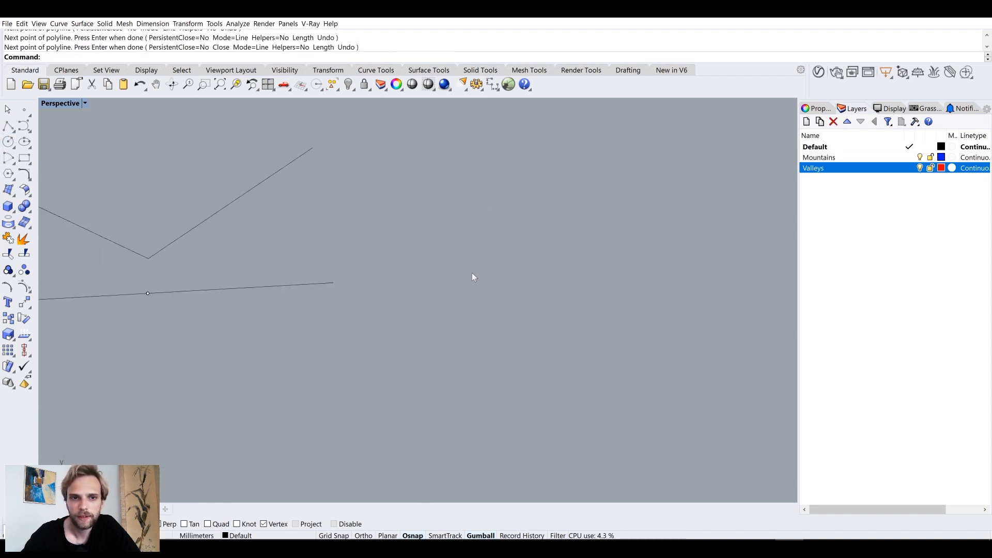
{"action": "right_click_drag", "start_coordinate": [208, 288], "coordinate": [341, 283], "text": "shift"}
{"action": "left_click_drag", "start_coordinate": [401, 261], "coordinate": [258, 199]}
{"action": "key", "text": "Delete"}
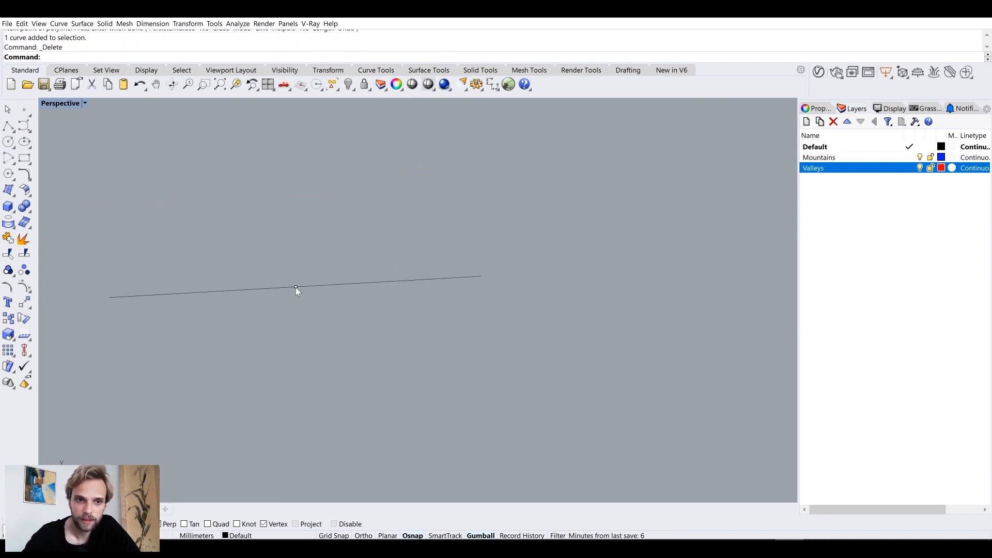
- Draw an upward-peaked three-point polyline above the line, with its apex over the point, to illustrate a mountain fold
{"action": "right_click", "coordinate": [112, 230]}
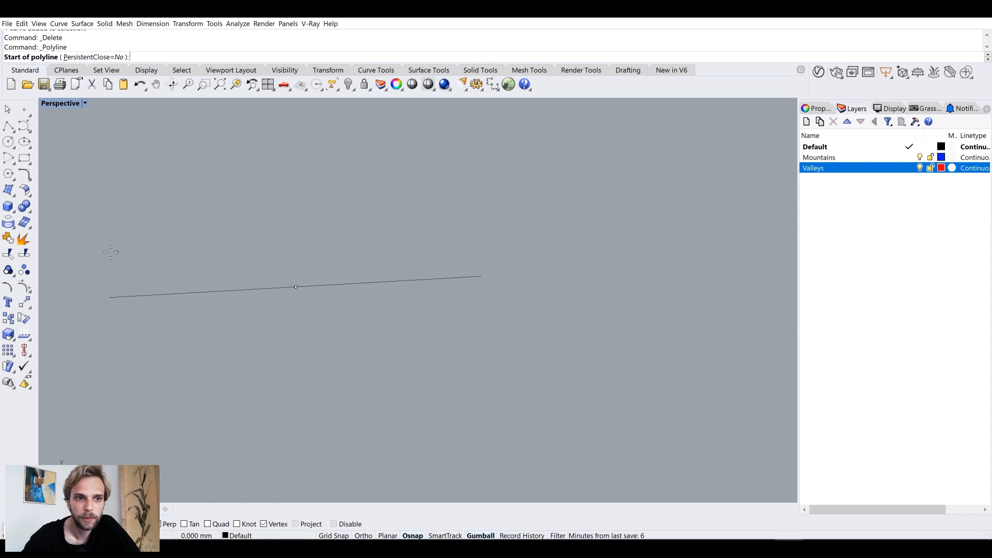
{"action": "left_click", "coordinate": [105, 247]}
{"action": "left_click", "coordinate": [290, 115]}
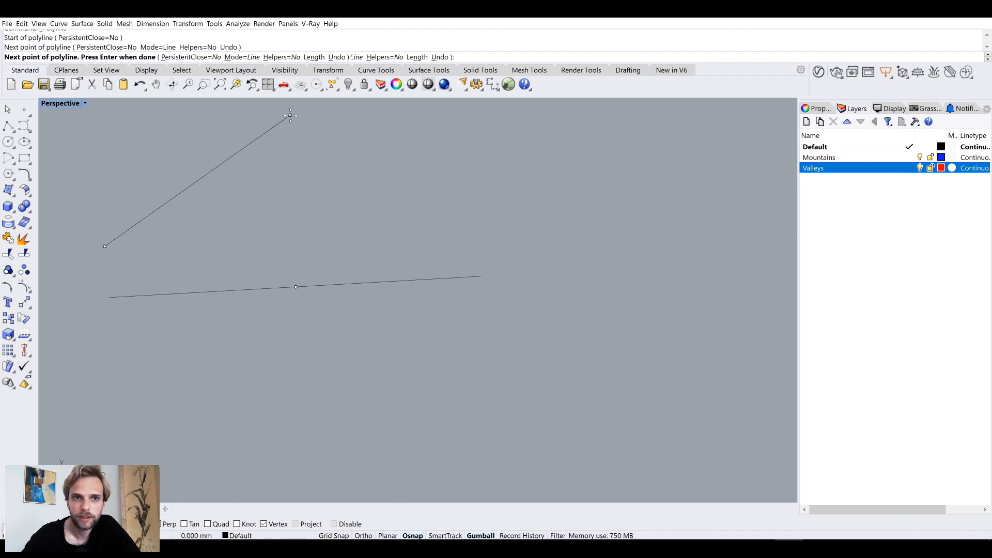
{"action": "left_click", "coordinate": [481, 234]}
{"action": "key", "text": "Return"}
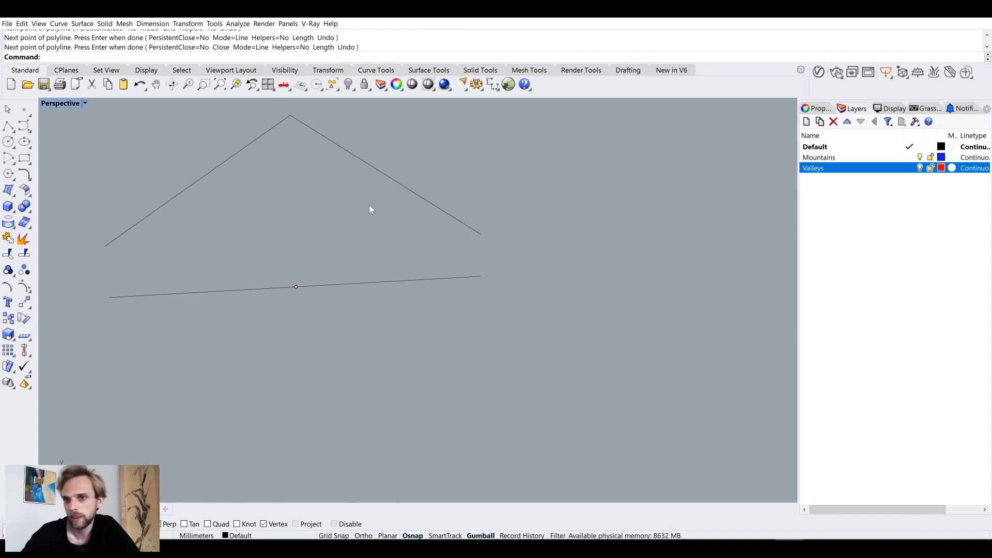
- Delete the peaked polyline, the straight line below it and the point on that line
{"action": "left_click_drag", "start_coordinate": [420, 154], "coordinate": [317, 239]}
{"action": "key", "text": "Delete"}
{"action": "left_click_drag", "start_coordinate": [339, 329], "coordinate": [273, 247]}
{"action": "key", "text": "Delete"}
{"action": "scroll", "coordinate": [229, 260], "scroll_direction": "down", "scroll_amount": 3}
{"action": "right_click_drag", "start_coordinate": [229, 259], "coordinate": [465, 315], "text": "shift"}
{"action": "mouse_move", "coordinate": [465, 315]}
{"action": "right_mouse_down"}
{"action": "mouse_move", "coordinate": [423, 299]}
{"action": "mouse_move", "coordinate": [382, 222]}
{"action": "right_mouse_up"}
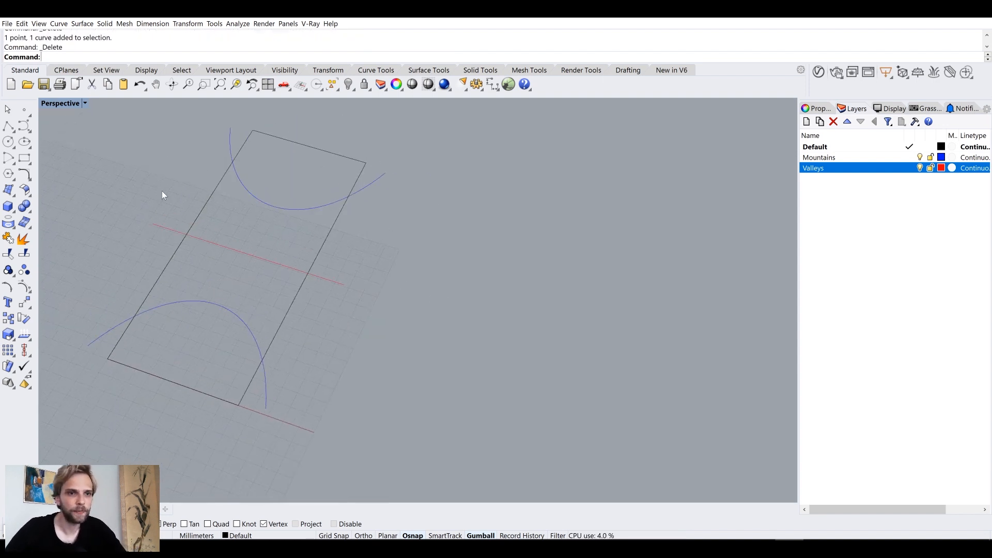
- Switch to the Grasshopper definition and add a Curve parameter in the empty area below the green component group
{"action": "left_click", "coordinate": [408, 549]}
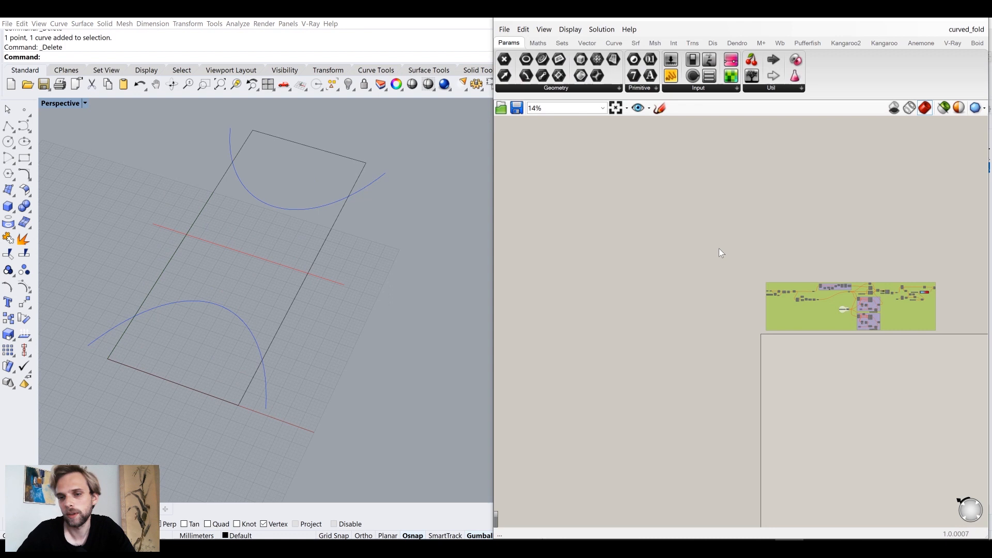
{"action": "right_click_drag", "start_coordinate": [829, 303], "coordinate": [742, 212]}
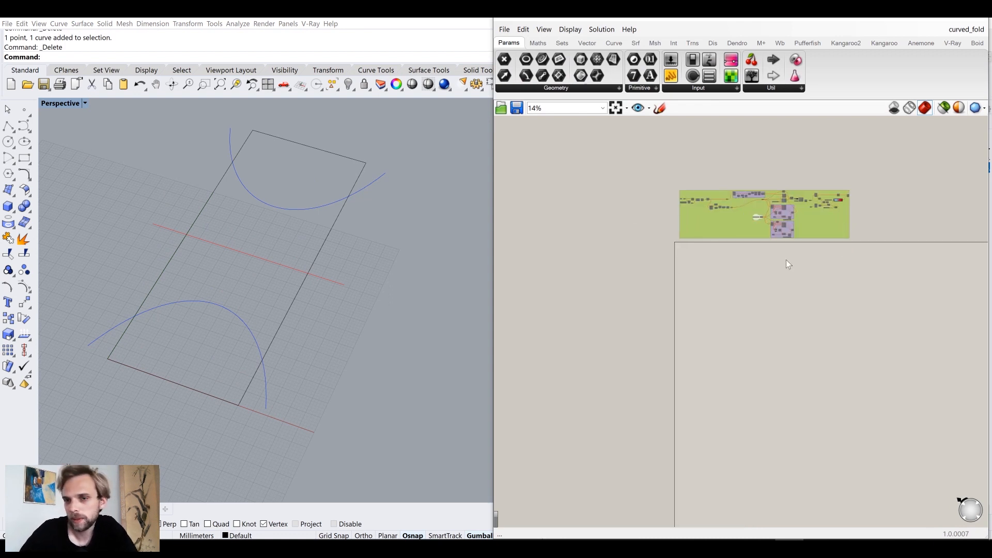
{"action": "scroll", "coordinate": [737, 228], "scroll_direction": "up", "scroll_amount": 2}
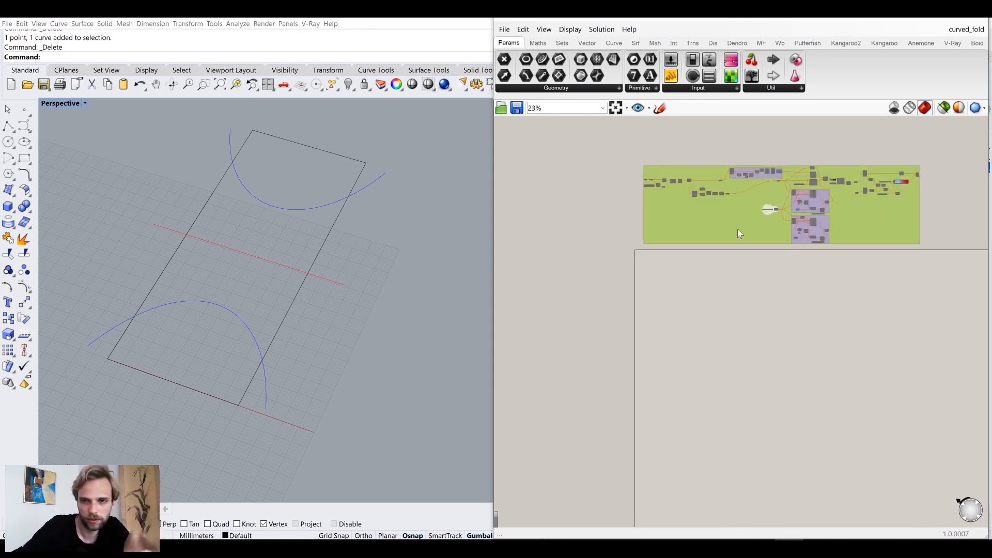
{"action": "left_click_drag", "start_coordinate": [736, 209], "coordinate": [739, 197]}
{"action": "left_click", "coordinate": [700, 295]}
{"action": "scroll", "coordinate": [690, 305], "scroll_direction": "up", "scroll_amount": 5}
{"action": "double_click", "coordinate": [697, 201]}
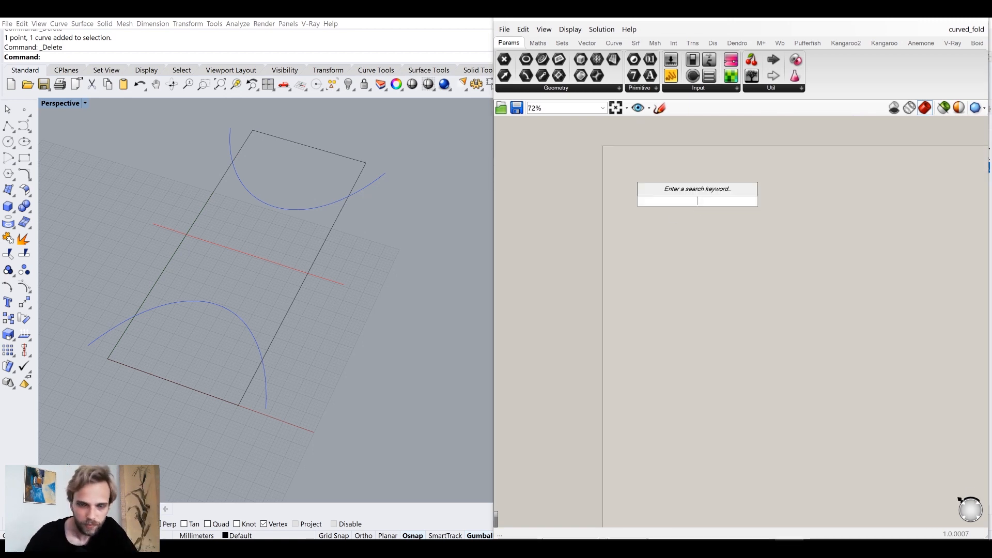
{"action": "type", "text": "crv"}
{"action": "key", "text": "Return"}
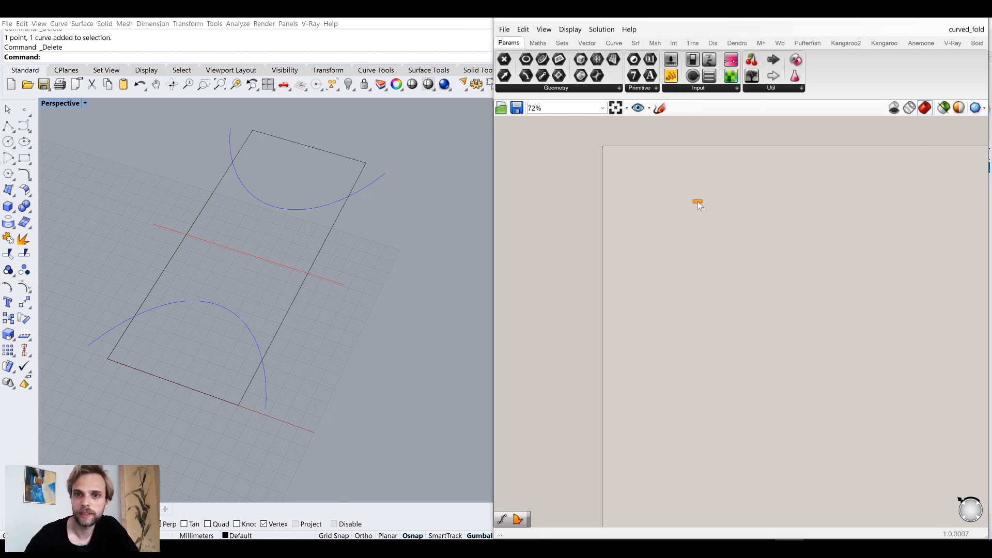
- Reference the rectangle as the single curve of the Curve parameter and reposition the parameter on the canvas
{"action": "left_click", "coordinate": [327, 234]}
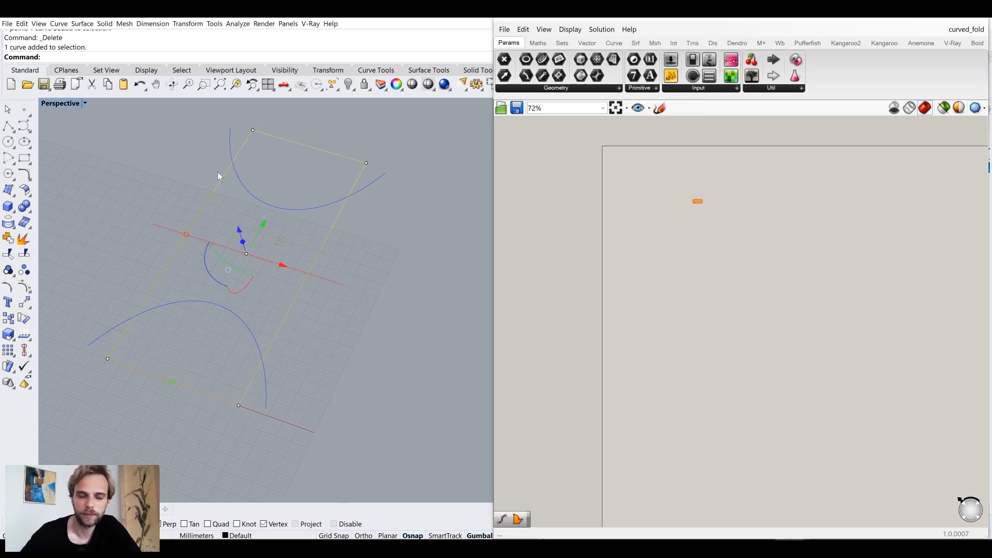
{"action": "scroll", "coordinate": [766, 184], "scroll_direction": "up", "scroll_amount": 3}
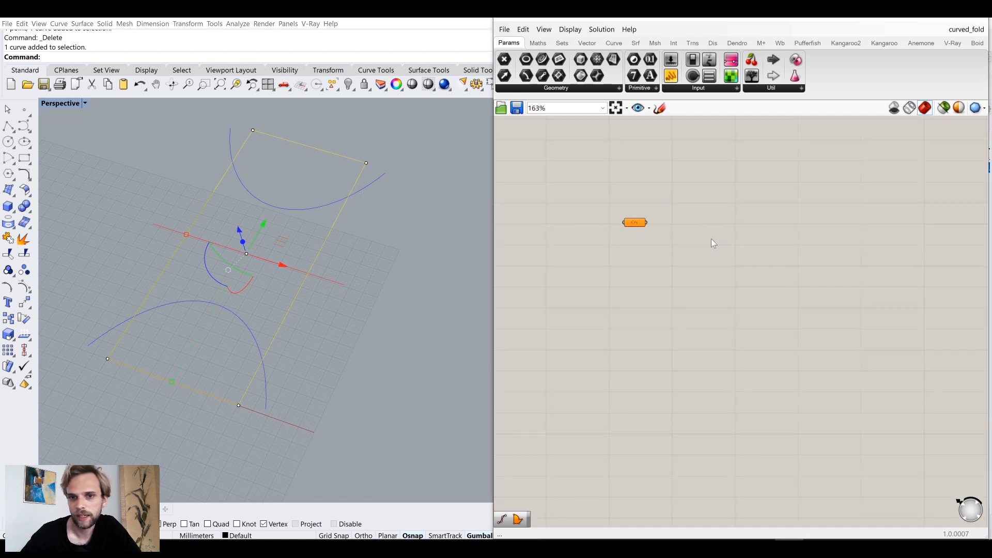
{"action": "left_click_drag", "start_coordinate": [755, 305], "coordinate": [683, 273]}
{"action": "scroll", "coordinate": [679, 276], "scroll_direction": "up", "scroll_amount": 9}
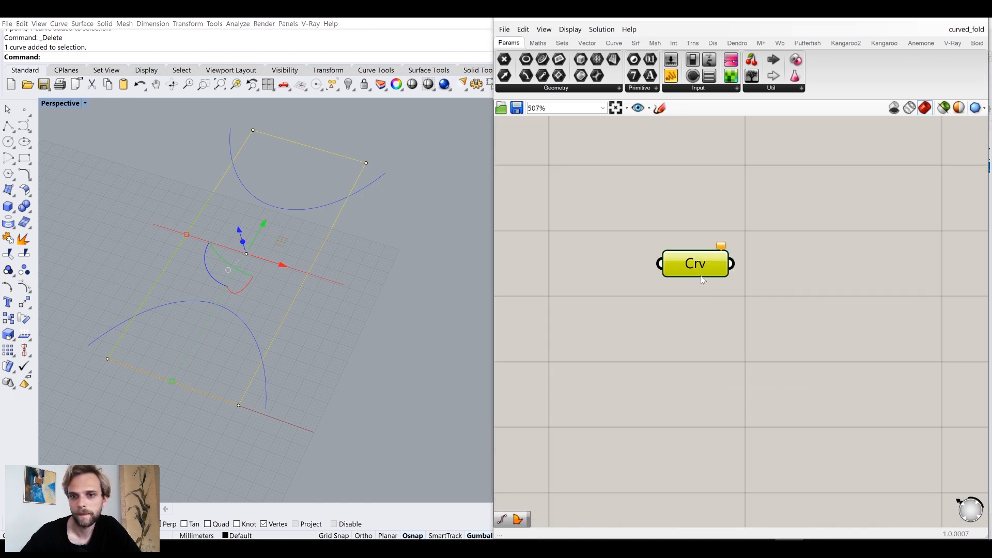
{"action": "right_click", "coordinate": [700, 268]}
{"action": "left_click", "coordinate": [739, 399]}
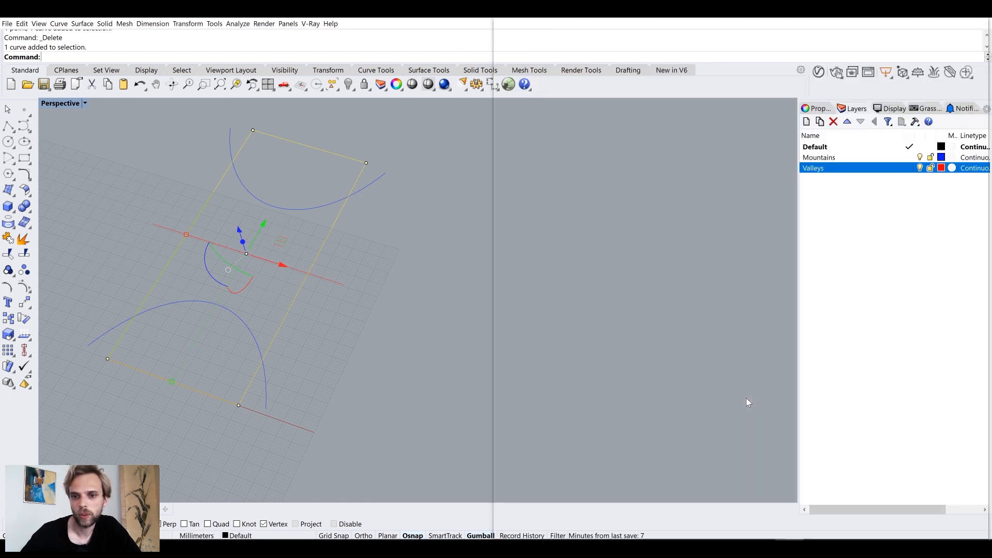
{"action": "scroll", "coordinate": [409, 309], "scroll_direction": "down", "scroll_amount": 3}
{"action": "scroll", "coordinate": [328, 255], "scroll_direction": "up", "scroll_amount": 4}
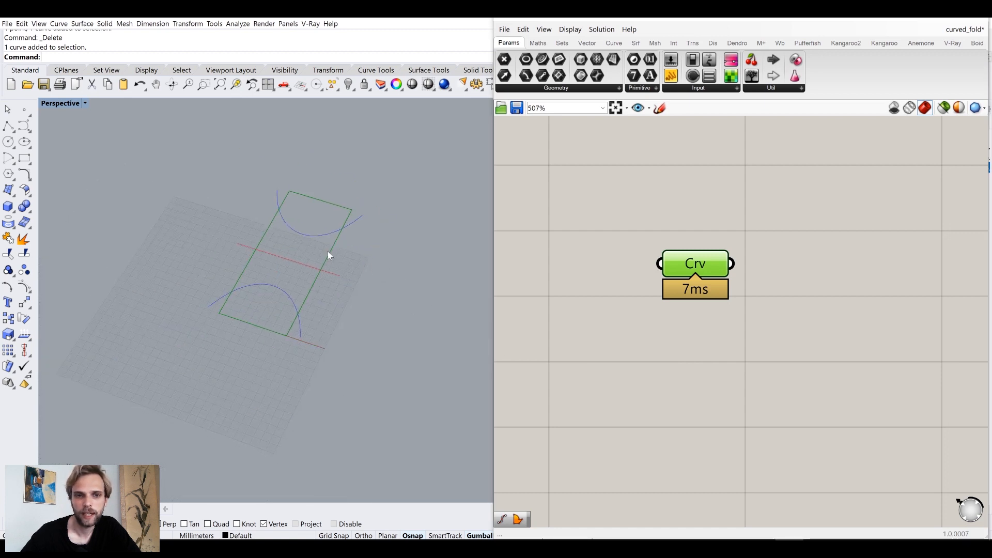
{"action": "left_click_drag", "start_coordinate": [667, 266], "coordinate": [622, 267]}
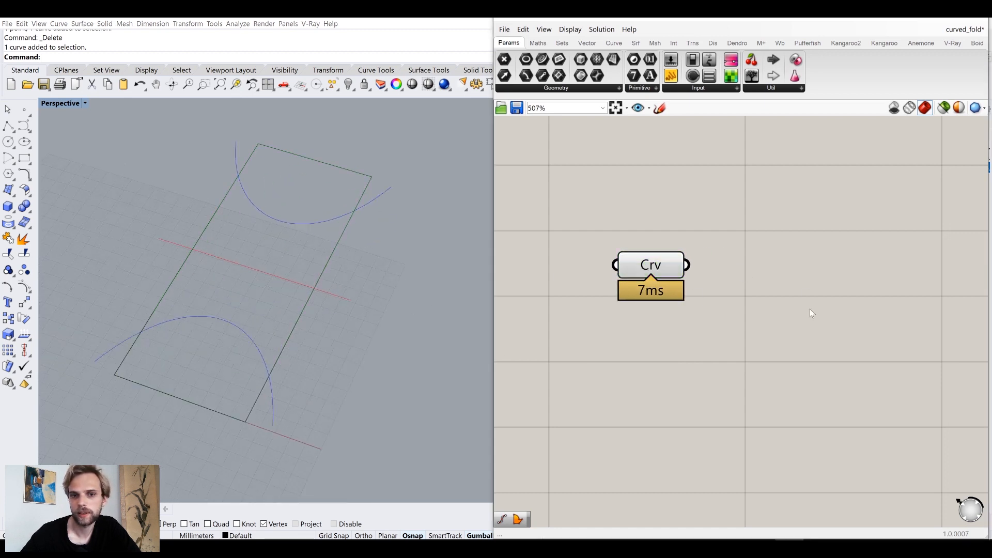
- Add a Surface parameter beside the Curve parameter and connect the curve output to its input
{"action": "double_click", "coordinate": [810, 309]}
{"action": "type", "text": "srf"}
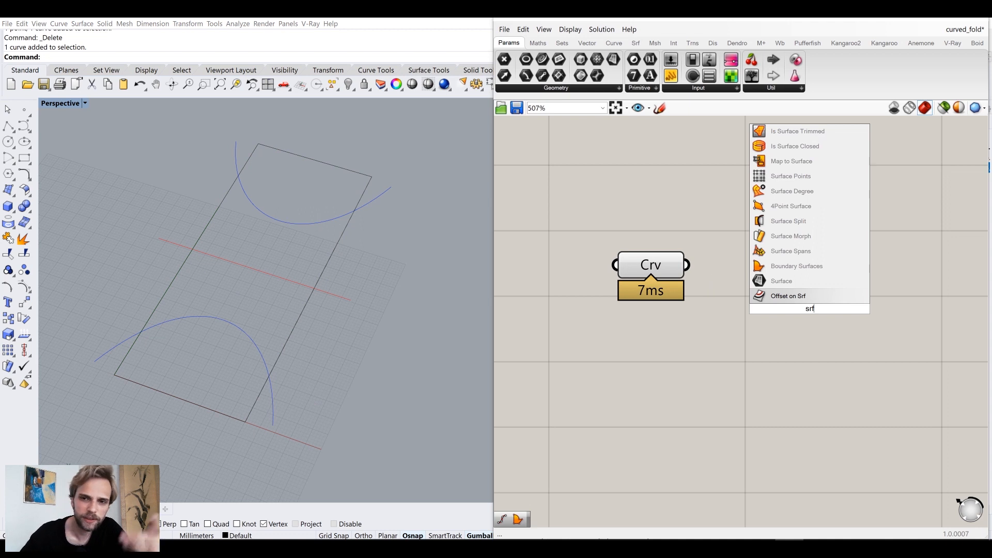
{"action": "left_click", "coordinate": [781, 282]}
{"action": "left_click_drag", "start_coordinate": [687, 265], "coordinate": [750, 260]}
{"action": "left_click", "coordinate": [656, 271]}
{"action": "left_click", "coordinate": [748, 271]}
{"action": "left_click", "coordinate": [744, 236]}
{"action": "right_click_drag", "start_coordinate": [421, 326], "coordinate": [408, 311]}
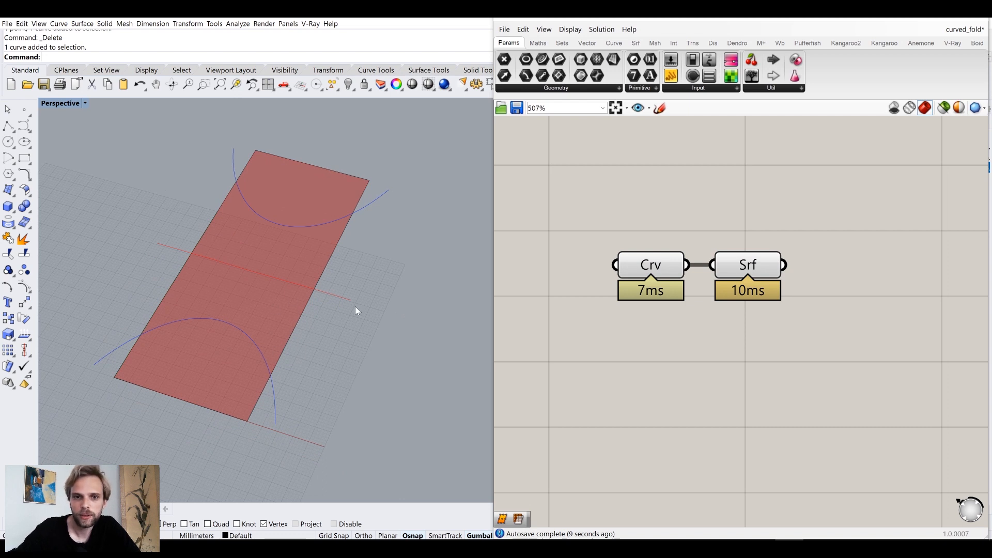
{"action": "left_click", "coordinate": [733, 261]}
{"action": "left_click", "coordinate": [776, 346]}
{"action": "left_click", "coordinate": [176, 322]}
{"action": "left_click", "coordinate": [327, 406]}
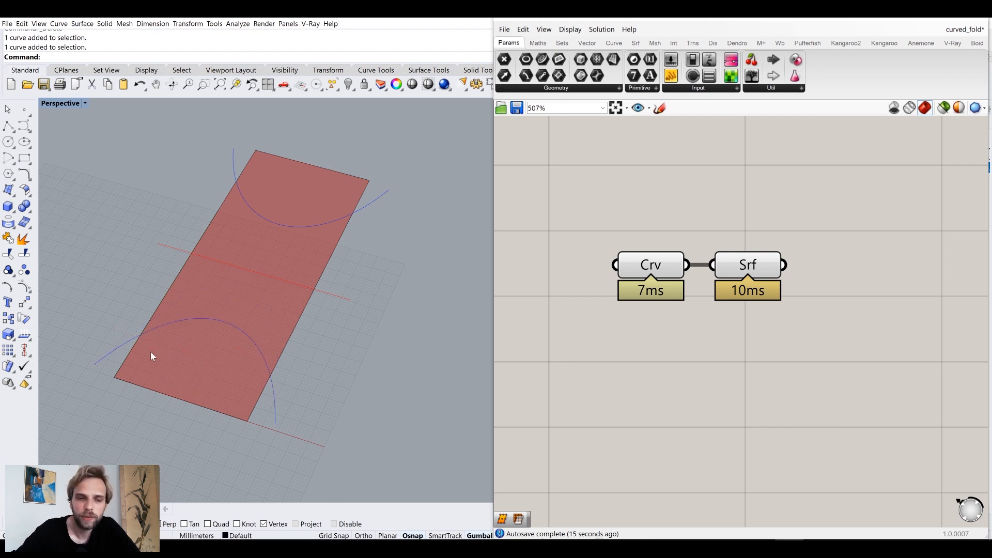
{"action": "left_click", "coordinate": [241, 331]}
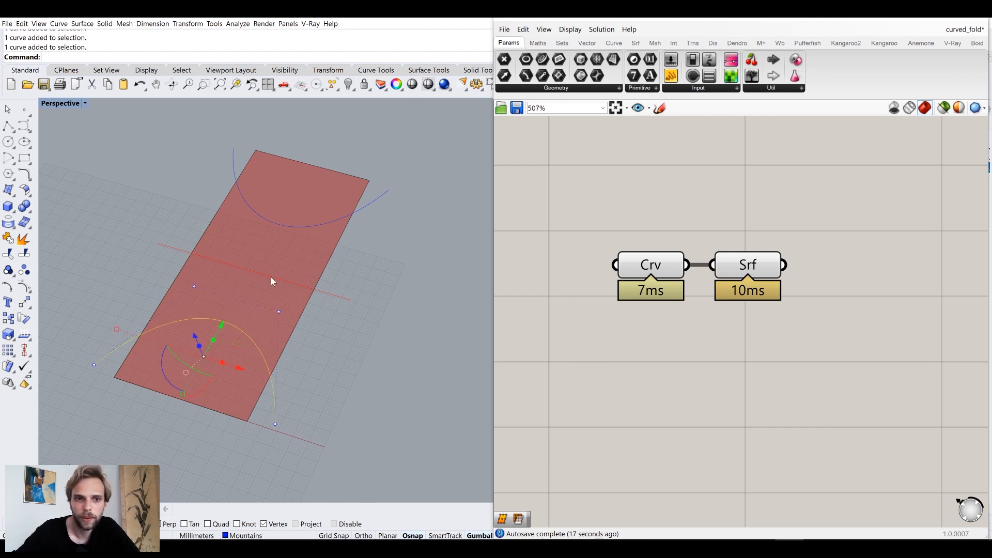
{"action": "left_click", "coordinate": [475, 353]}
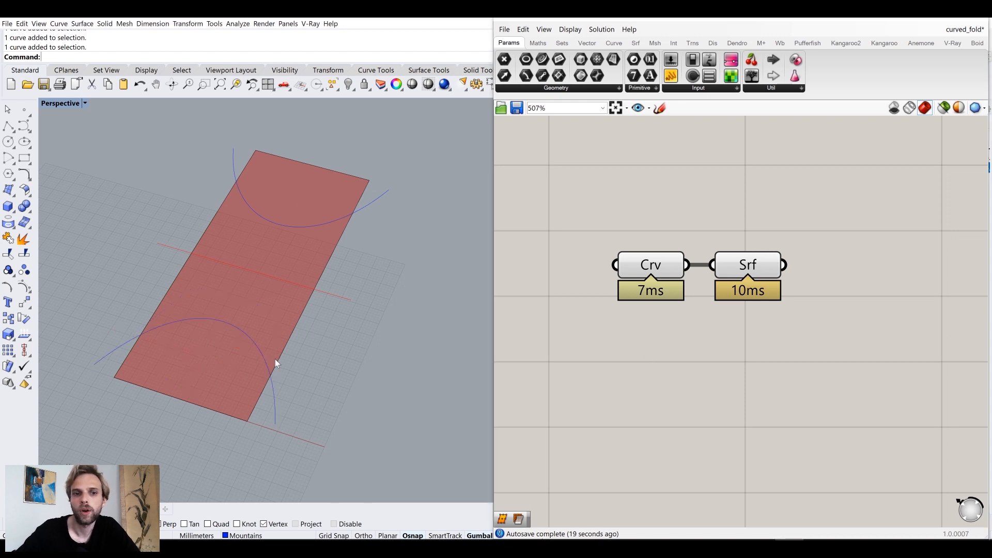
- Add a Surface Split component, connect the Surface parameter to its surface input and align it beside that parameter
{"action": "right_click_drag", "start_coordinate": [677, 336], "coordinate": [614, 319]}
{"action": "double_click", "coordinate": [761, 318]}
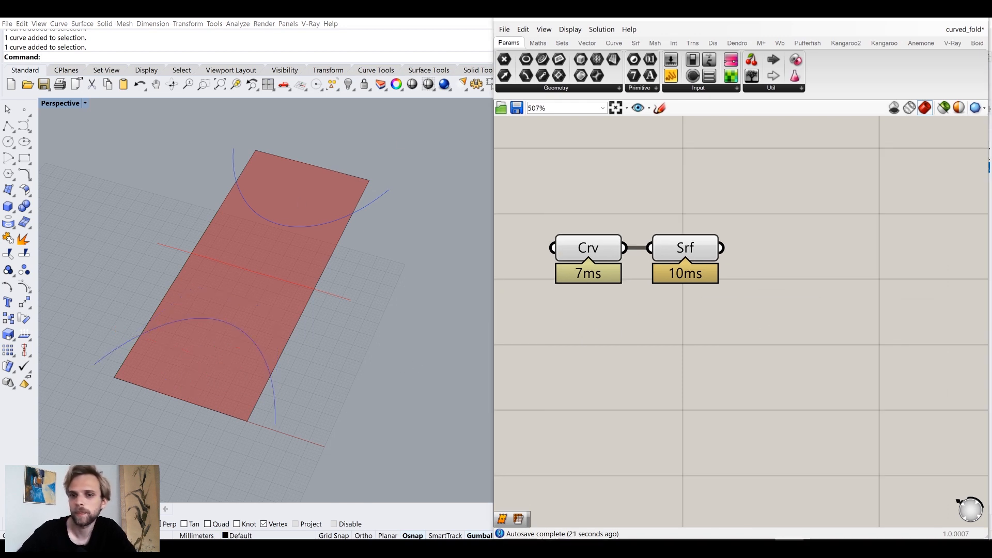
{"action": "type", "text": "surface spli"}
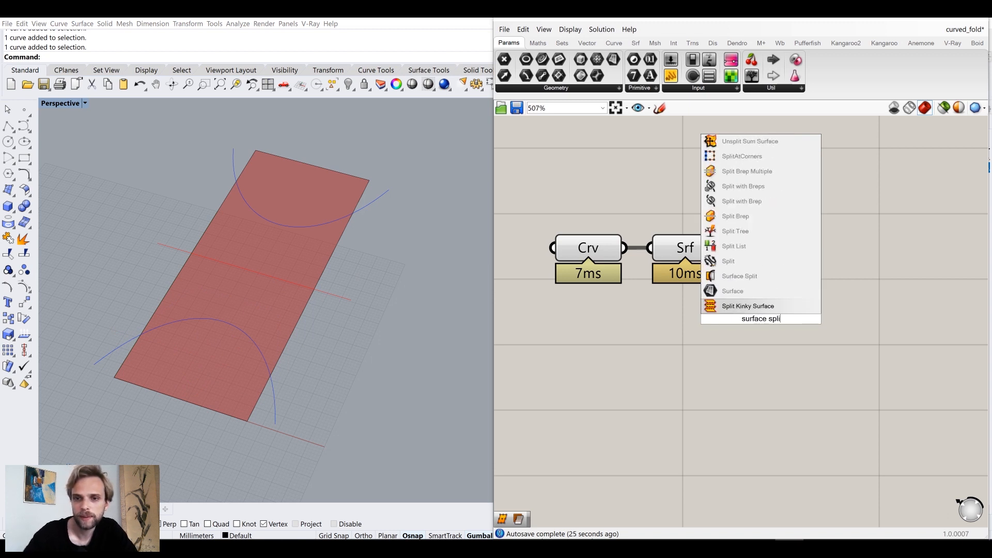
{"action": "key", "text": "Up"}
{"action": "key", "text": "Up"}
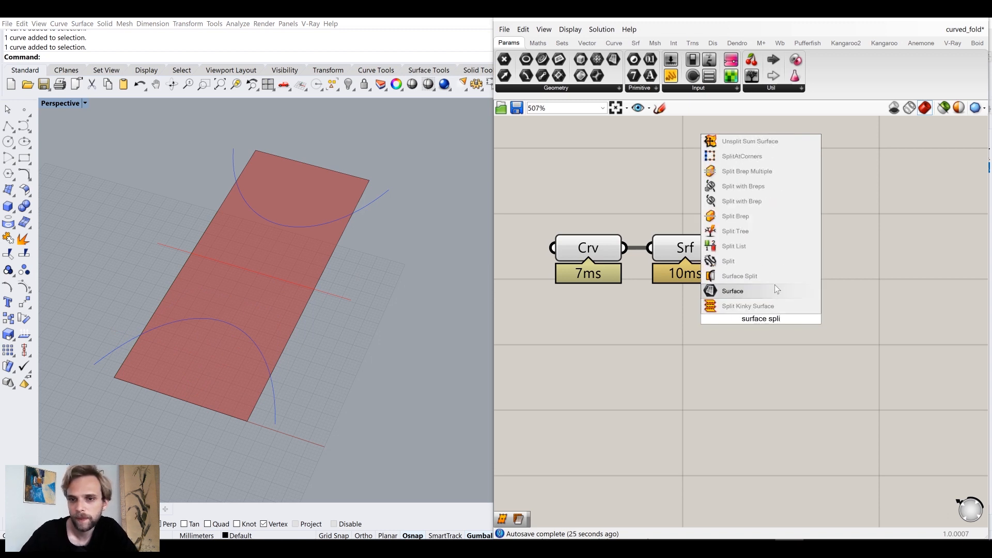
{"action": "key", "text": "Return"}
{"action": "left_click_drag", "start_coordinate": [738, 315], "coordinate": [794, 294]}
{"action": "left_click", "coordinate": [585, 406]}
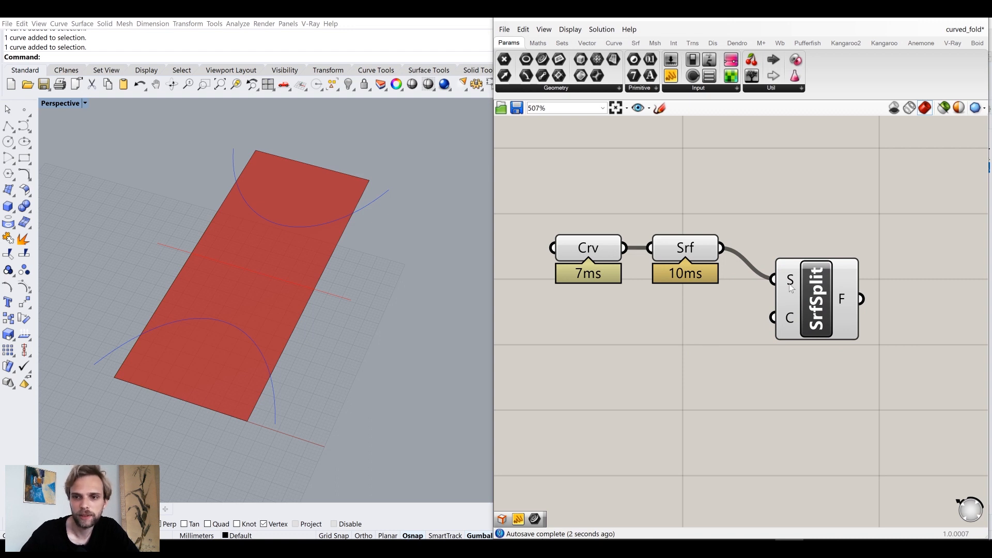
{"action": "left_click_drag", "start_coordinate": [814, 302], "coordinate": [820, 271]}
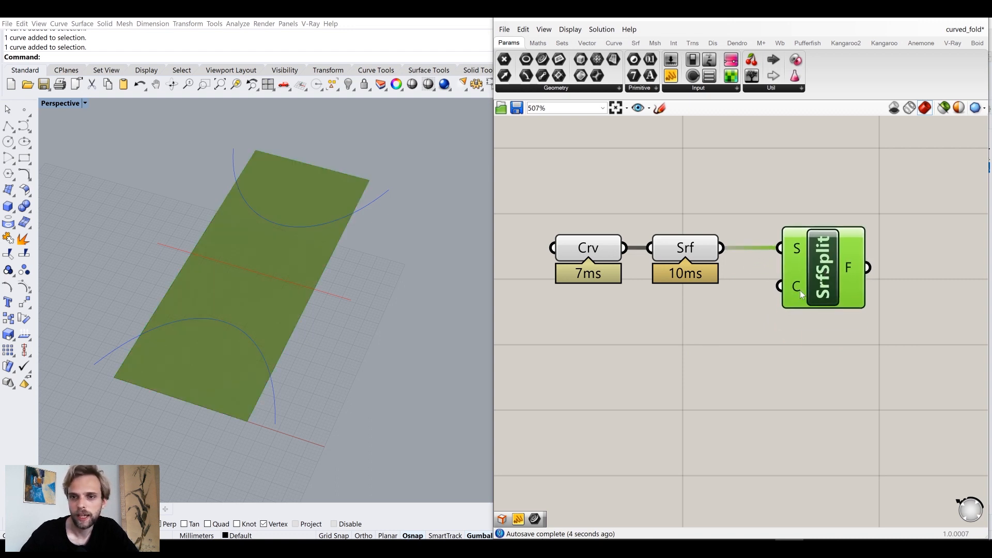
- Add a second Curve parameter below the Surface parameter
{"action": "double_click", "coordinate": [657, 356]}
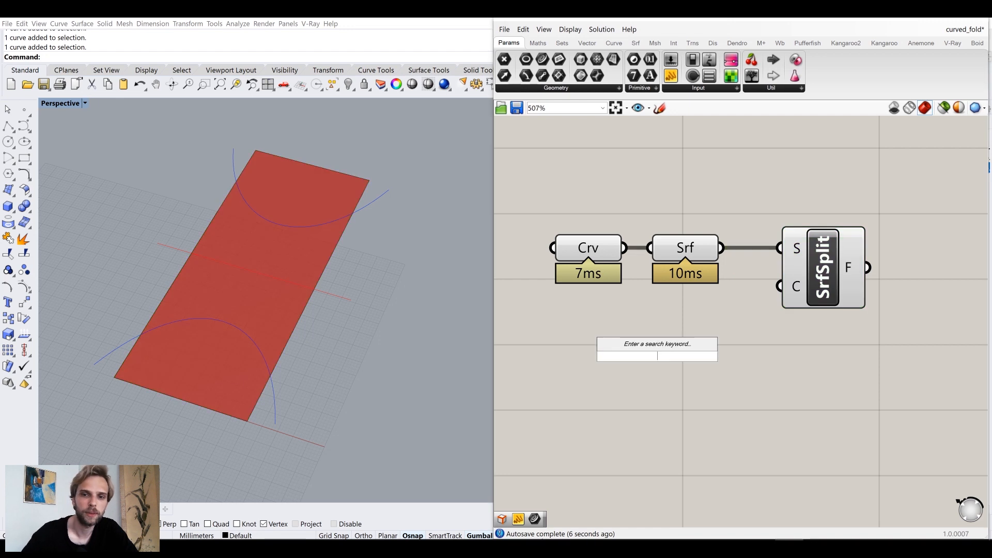
{"action": "type", "text": "curve"}
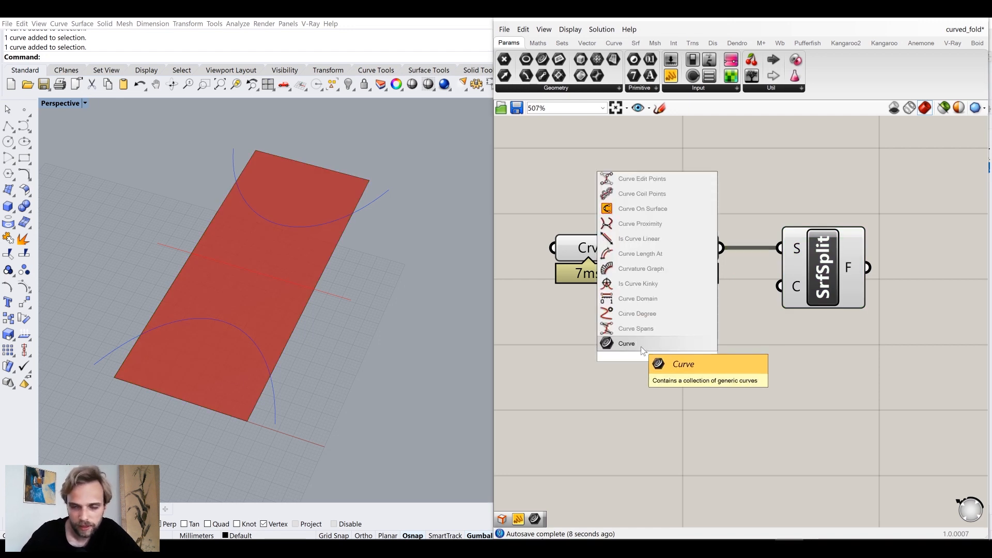
{"action": "key", "text": "Return"}
{"action": "left_click_drag", "start_coordinate": [654, 357], "coordinate": [680, 360]}
- Reference both curved fold lines and the straight middle fold line as multiple curves in the new Curve parameter
{"action": "right_click", "coordinate": [680, 361]}
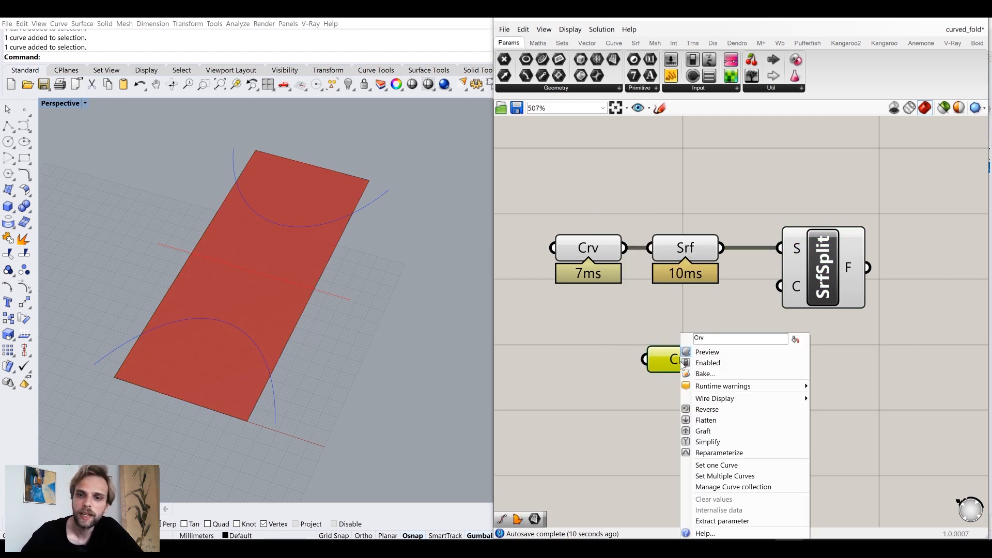
{"action": "left_click", "coordinate": [726, 477]}
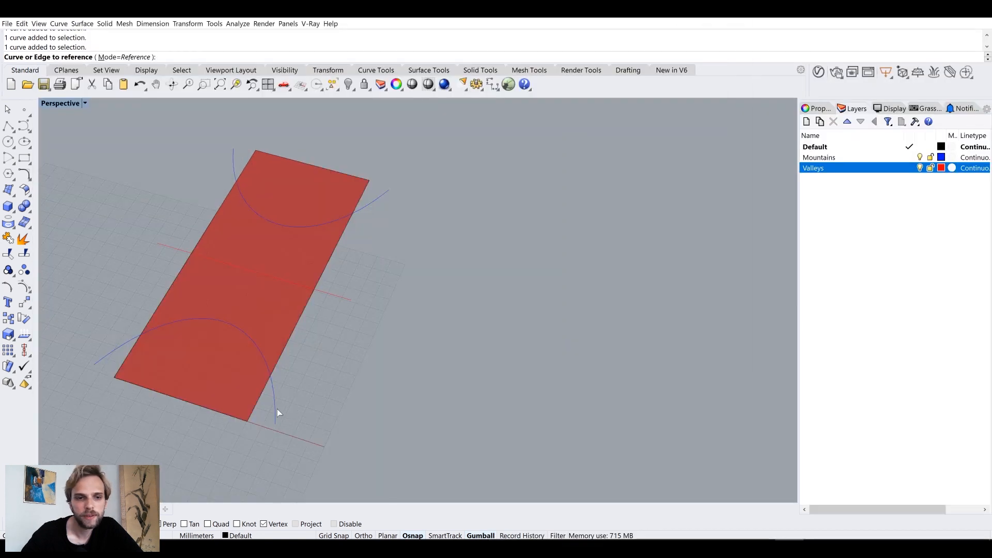
{"action": "left_click", "coordinate": [276, 408]}
{"action": "left_click", "coordinate": [340, 299]}
{"action": "left_click", "coordinate": [367, 208]}
{"action": "key", "text": "Return"}
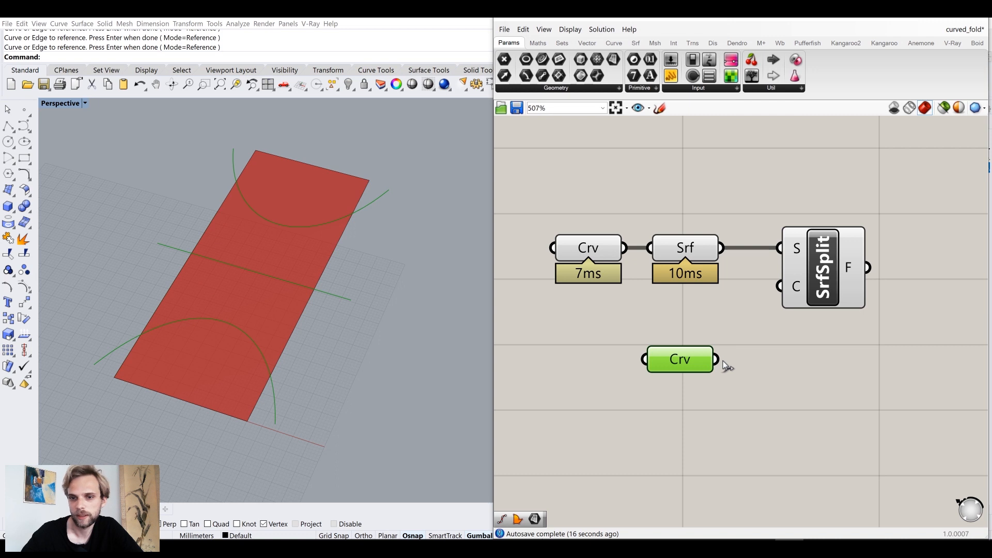
- Connect the fold-line Curve parameter to Surface Split's curves input and turn off the preview of the Curve and Surface parameters
{"action": "left_click_drag", "start_coordinate": [717, 359], "coordinate": [779, 286]}
{"action": "left_click_drag", "start_coordinate": [680, 365], "coordinate": [682, 341]}
{"action": "left_click_drag", "start_coordinate": [732, 426], "coordinate": [574, 211]}
{"action": "middle_click", "coordinate": [574, 211]}
{"action": "left_click", "coordinate": [610, 176]}
{"action": "left_click", "coordinate": [652, 375]}
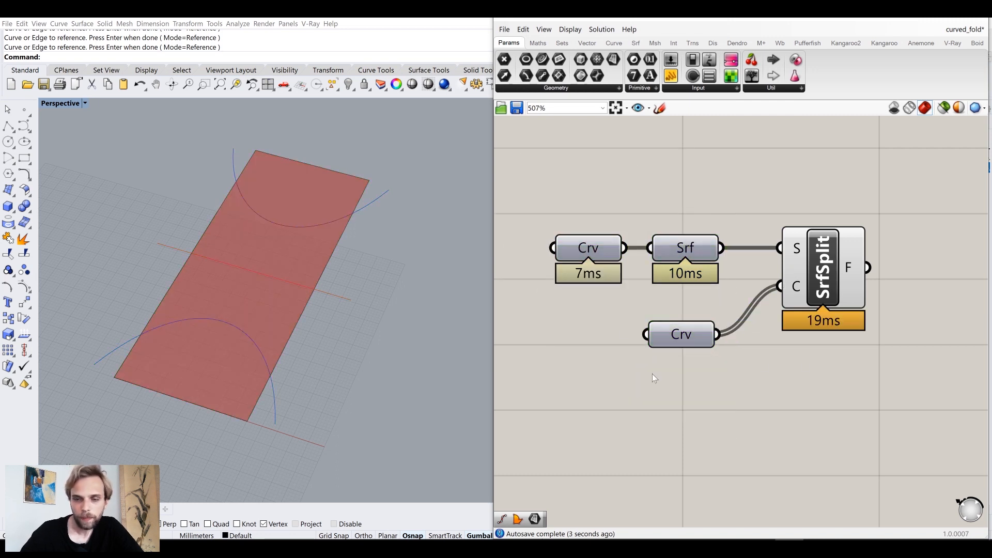
- Hide the Valleys and Mountains layers in Rhino and move the Grasshopper window back beside the viewport
{"action": "right_click_drag", "start_coordinate": [823, 285], "coordinate": [804, 308]}
{"action": "left_click_drag", "start_coordinate": [850, 11], "coordinate": [690, 238]}
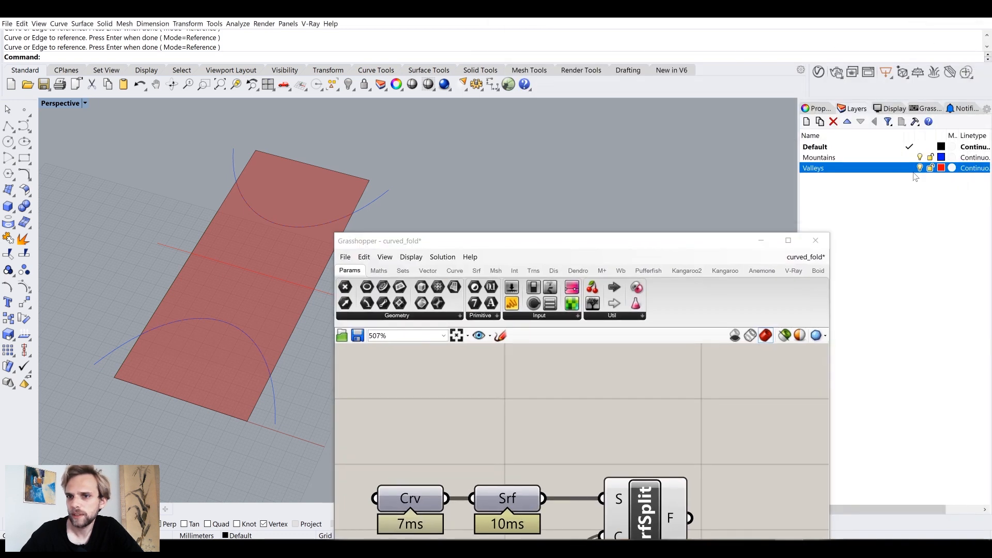
{"action": "left_click", "coordinate": [920, 168]}
{"action": "left_click", "coordinate": [920, 157]}
{"action": "left_click_drag", "start_coordinate": [563, 259], "coordinate": [989, 243]}
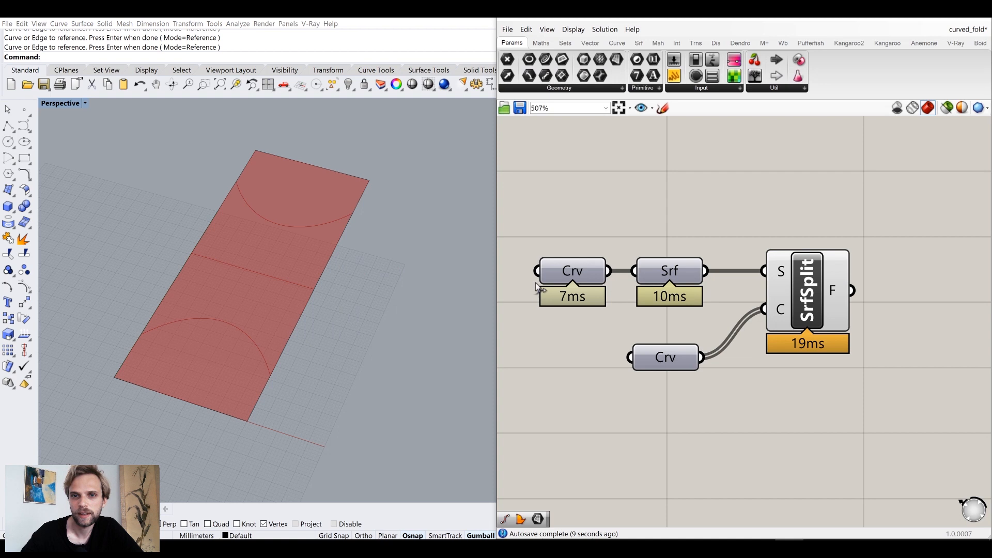
- Examine the split sheet in the viewport and the fragments output of the Surface Split component
{"action": "scroll", "coordinate": [383, 262], "scroll_direction": "up", "scroll_amount": 3}
{"action": "left_click", "coordinate": [833, 324]}
{"action": "right_click_drag", "start_coordinate": [878, 354], "coordinate": [733, 369]}
{"action": "left_click", "coordinate": [733, 365]}
{"action": "mouse_move", "coordinate": [693, 303]}
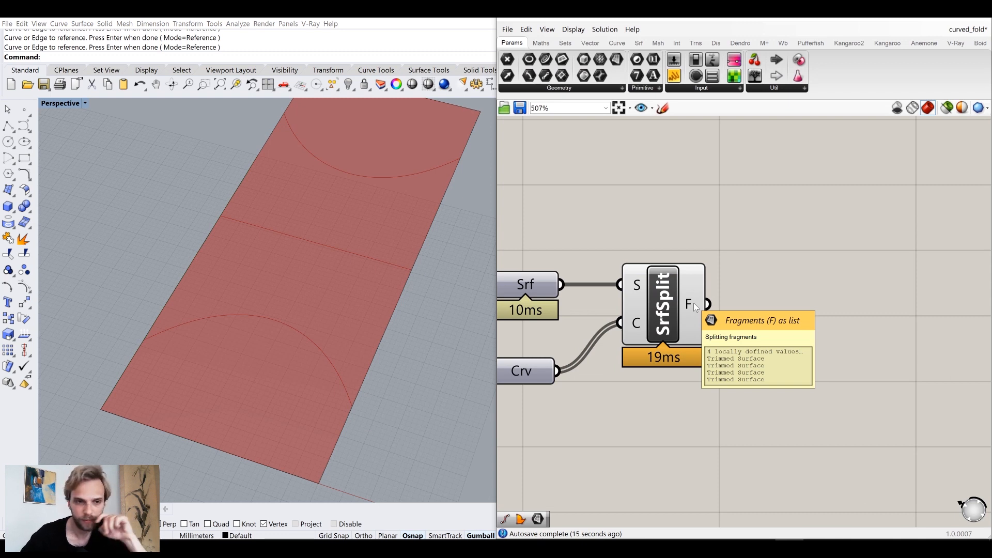
{"action": "scroll", "coordinate": [694, 303], "scroll_direction": "down", "scroll_amount": 4}
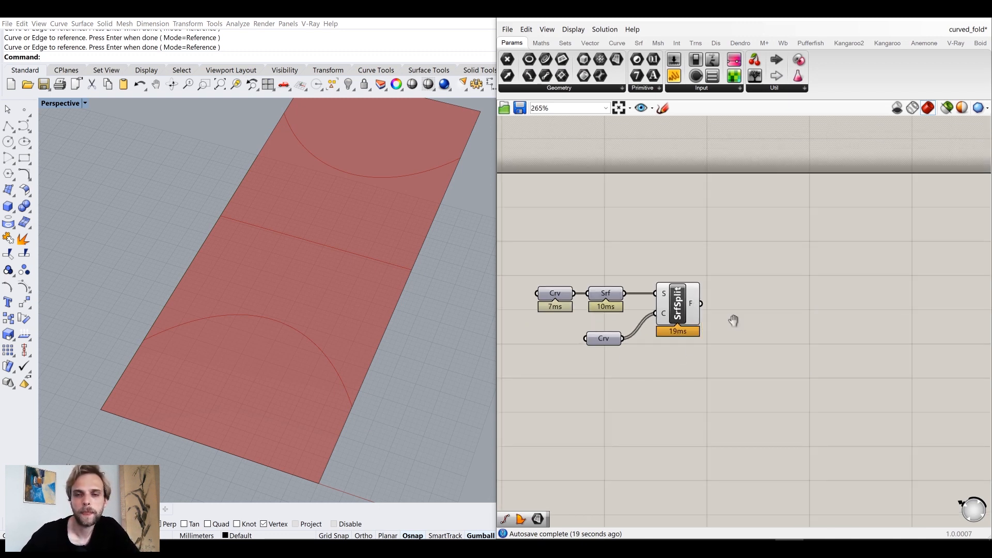
{"action": "right_click_drag", "start_coordinate": [699, 335], "coordinate": [700, 322]}
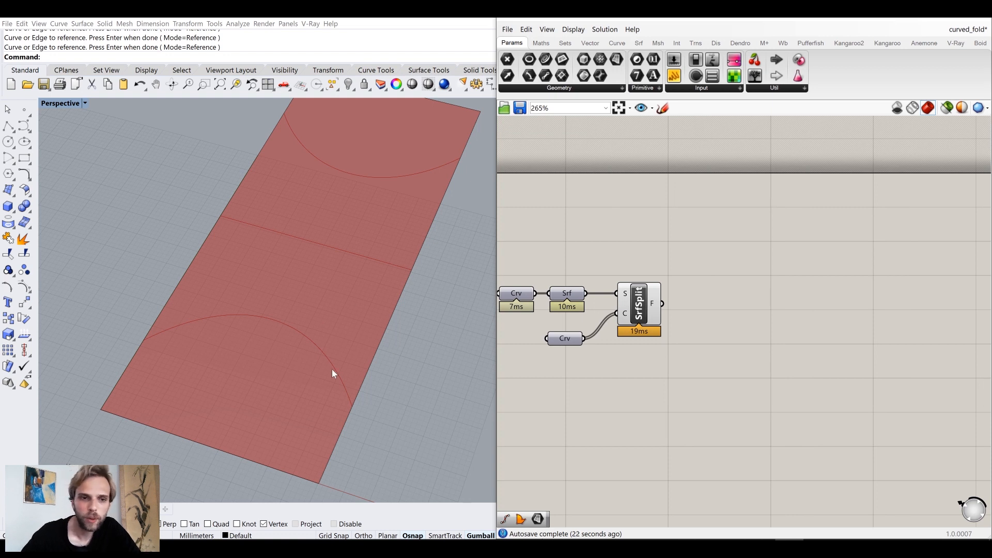
{"action": "scroll", "coordinate": [344, 356], "scroll_direction": "up", "scroll_amount": 3}
{"action": "scroll", "coordinate": [344, 355], "scroll_direction": "down", "scroll_amount": 3}
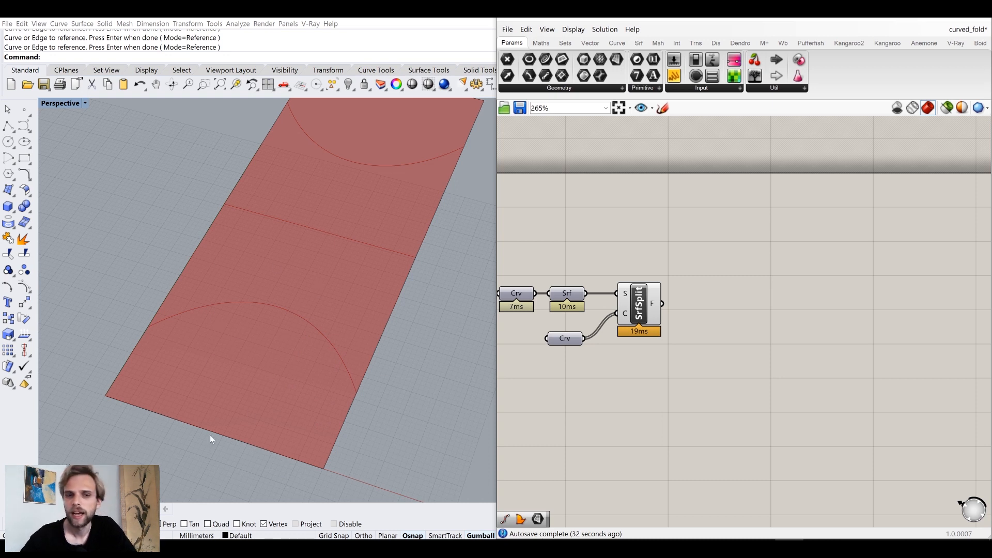
- Add an Isotrim component, connect the Surface Split fragments to its surface input and place it farther along the canvas
{"action": "double_click", "coordinate": [775, 312]}
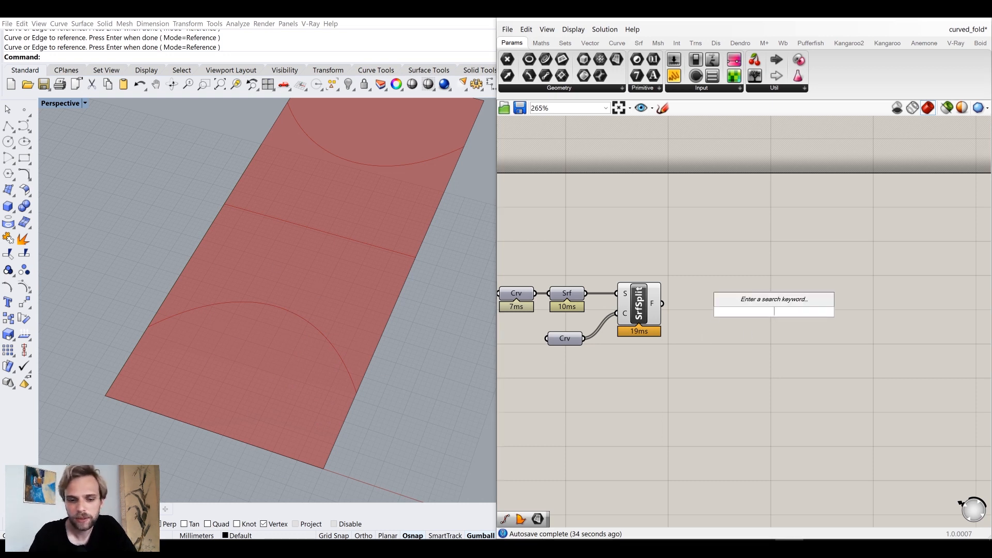
{"action": "type", "text": "iso"}
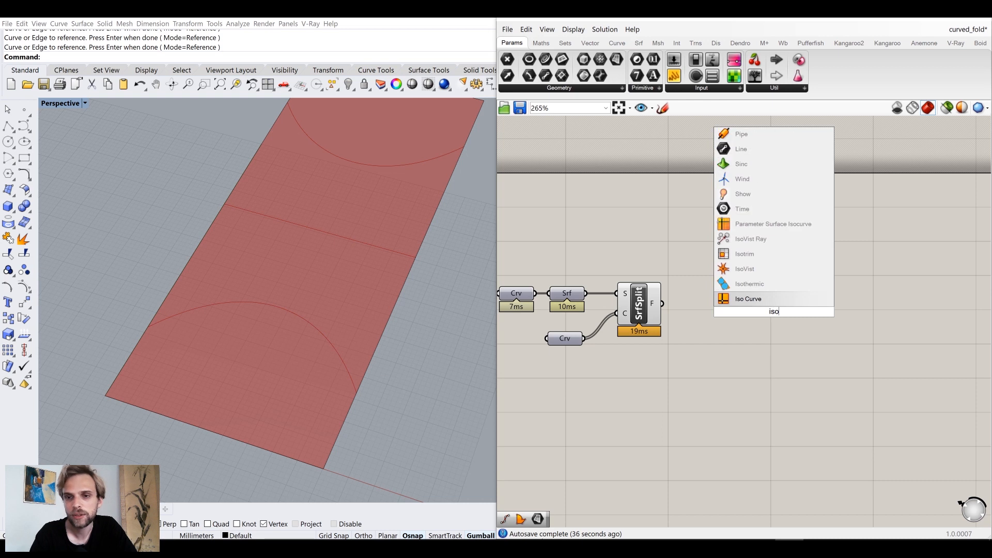
{"action": "type", "text": "trim"}
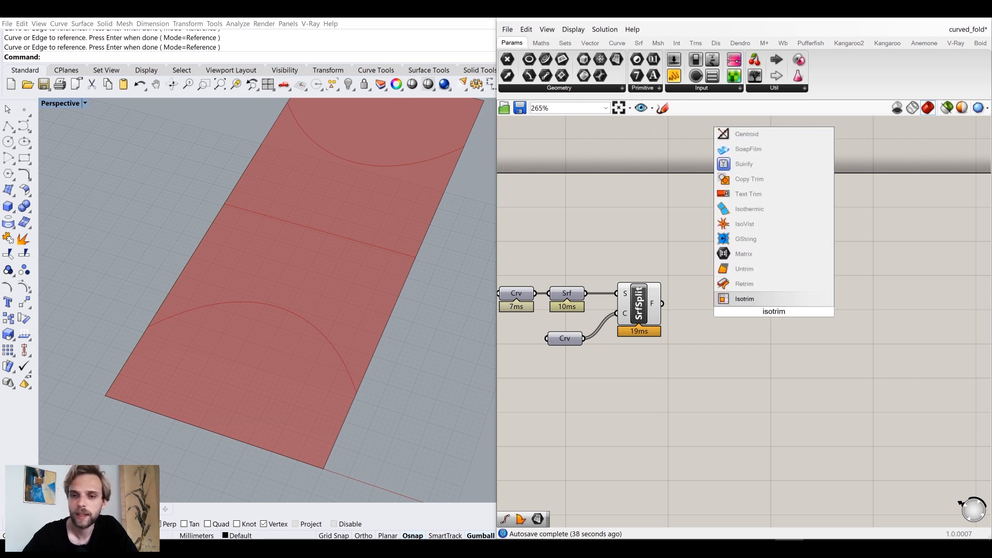
{"action": "key", "text": "Return"}
{"action": "left_click_drag", "start_coordinate": [663, 305], "coordinate": [778, 319]}
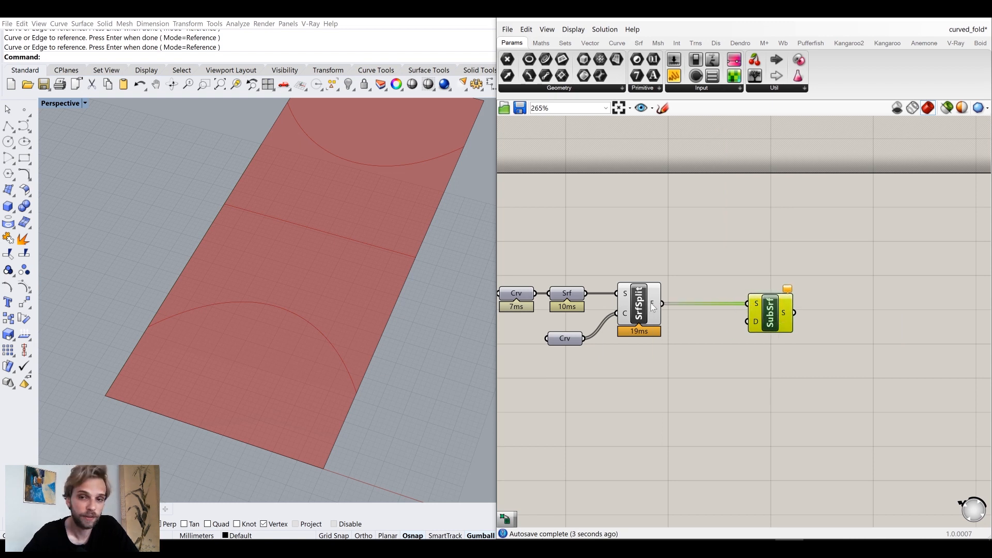
{"action": "left_click_drag", "start_coordinate": [763, 317], "coordinate": [800, 312]}
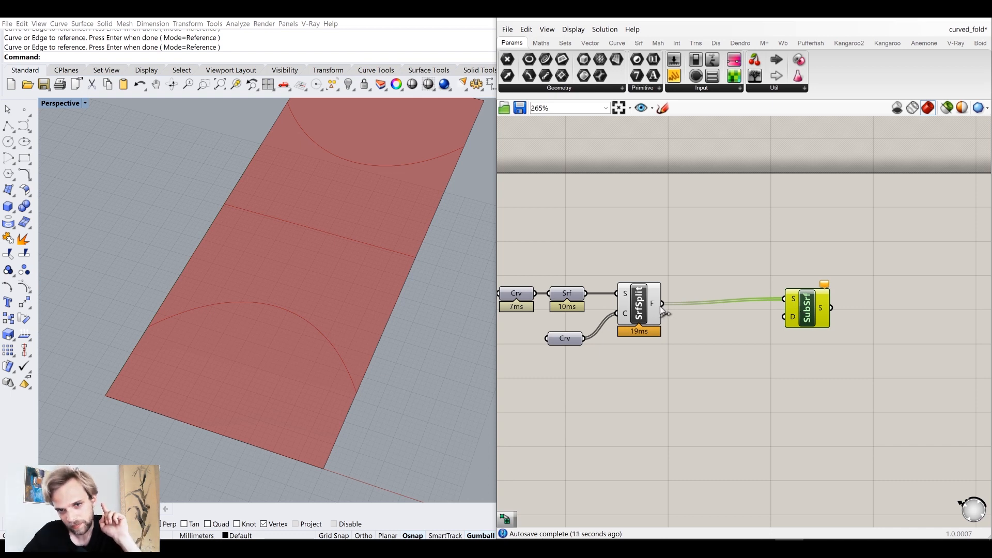
{"action": "mouse_move", "coordinate": [793, 301]}
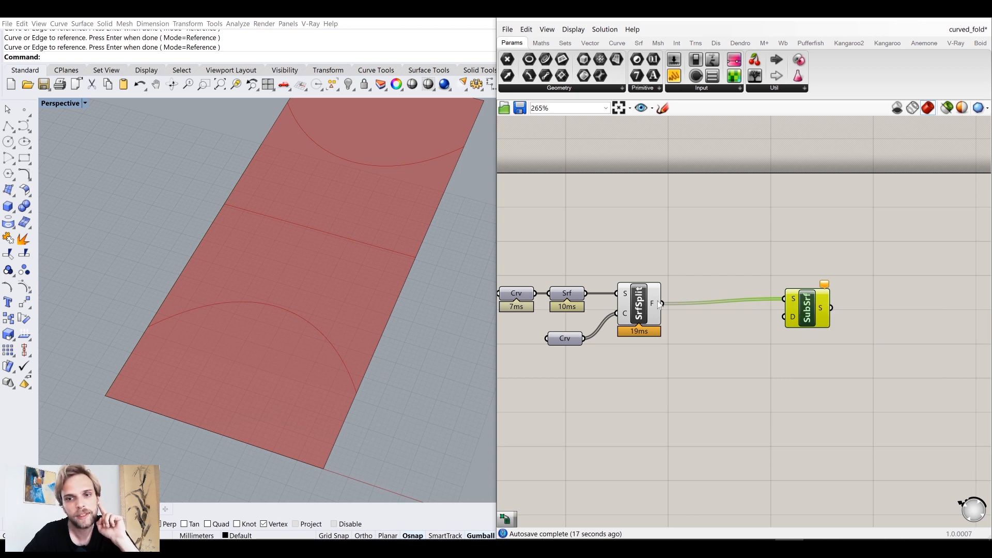
{"action": "mouse_move", "coordinate": [659, 305]}
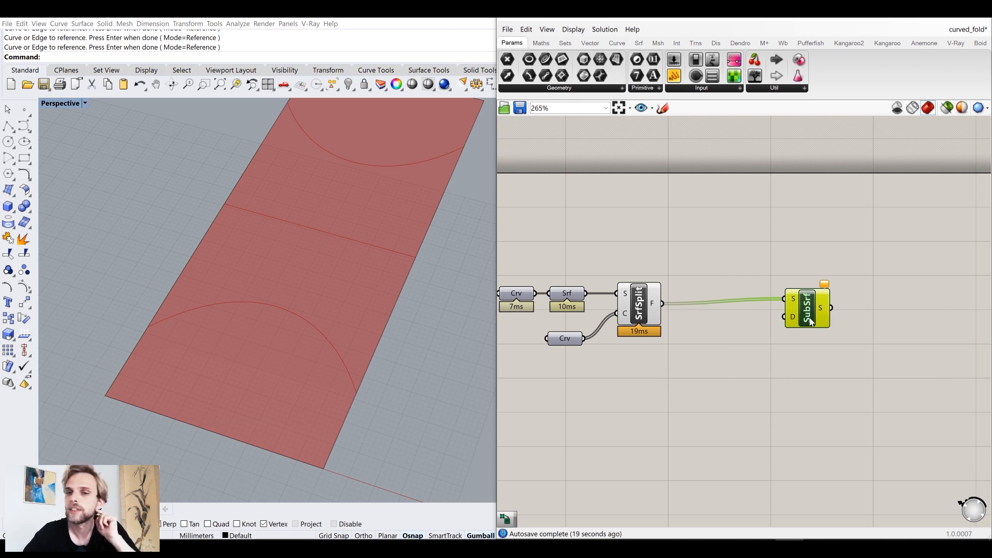
{"action": "mouse_move", "coordinate": [810, 322]}
{"action": "left_click", "coordinate": [788, 265]}
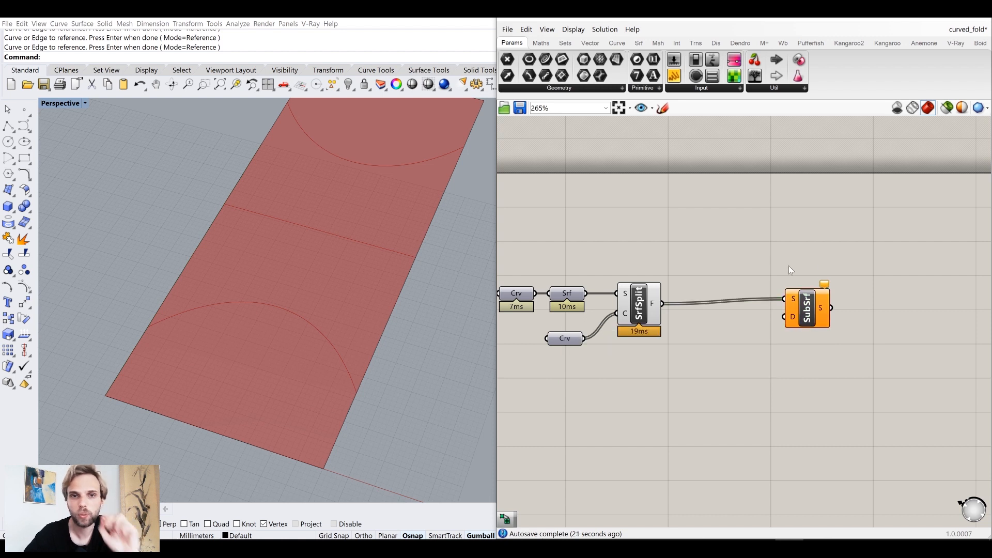
- Create a four-corner surface in the empty area beside the sheet in Rhino
{"action": "scroll", "coordinate": [321, 280], "scroll_direction": "down", "scroll_amount": 9}
{"action": "right_click_drag", "start_coordinate": [348, 323], "coordinate": [229, 313], "text": "shift"}
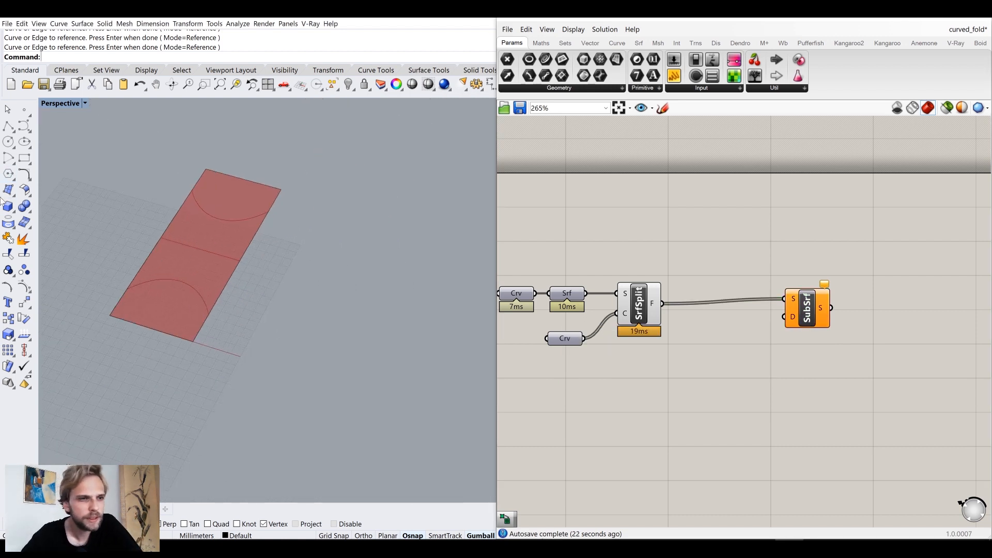
{"action": "left_click", "coordinate": [10, 192]}
{"action": "left_click", "coordinate": [318, 362]}
{"action": "left_click", "coordinate": [355, 229]}
{"action": "left_click", "coordinate": [431, 254]}
{"action": "left_click", "coordinate": [452, 381]}
{"action": "left_click", "coordinate": [387, 311]}
- Draw a closed rounded control-point curve with eight points following the outline of the four-corner surface
{"action": "right_click_drag", "start_coordinate": [408, 338], "coordinate": [294, 321], "text": "shift"}
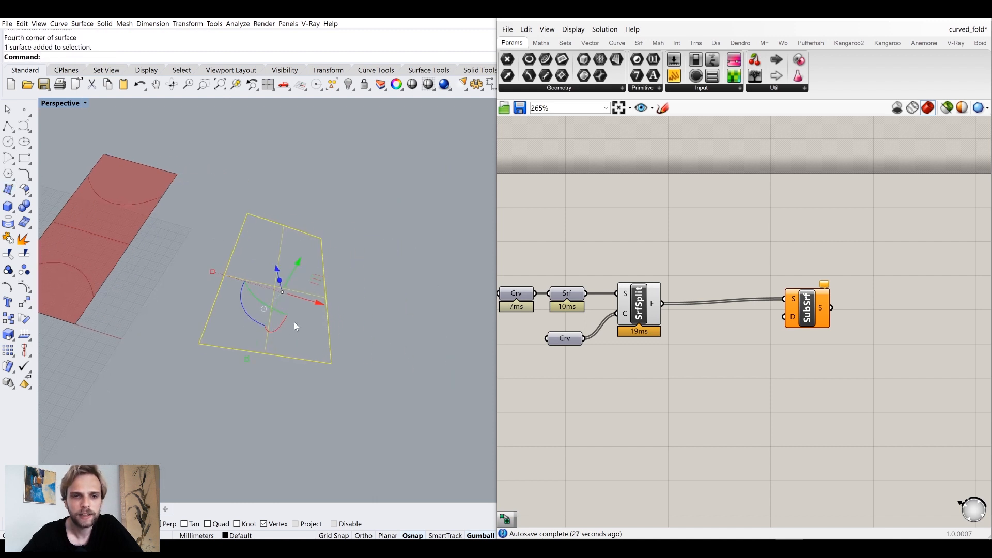
{"action": "scroll", "coordinate": [293, 321], "scroll_direction": "up", "scroll_amount": 4}
{"action": "left_click", "coordinate": [380, 310]}
{"action": "left_click", "coordinate": [25, 125]}
{"action": "left_click", "coordinate": [218, 225]}
{"action": "left_click", "coordinate": [258, 207]}
{"action": "left_click", "coordinate": [311, 234]}
{"action": "left_click", "coordinate": [316, 294]}
{"action": "left_click", "coordinate": [325, 358]}
{"action": "left_click", "coordinate": [263, 377]}
{"action": "left_click", "coordinate": [201, 343]}
{"action": "left_click", "coordinate": [215, 283]}
{"action": "left_click", "coordinate": [217, 225]}
- Trim away the four-corner surface outside the rounded curve, delete the cutting curve and select the trimmed surface
{"action": "left_click", "coordinate": [232, 221]}
{"action": "type", "text": "Trim"}
{"action": "key", "text": "Return"}
{"action": "left_click", "coordinate": [315, 207]}
{"action": "left_click", "coordinate": [290, 227]}
{"action": "key", "text": "Delete"}
{"action": "left_click", "coordinate": [290, 227]}
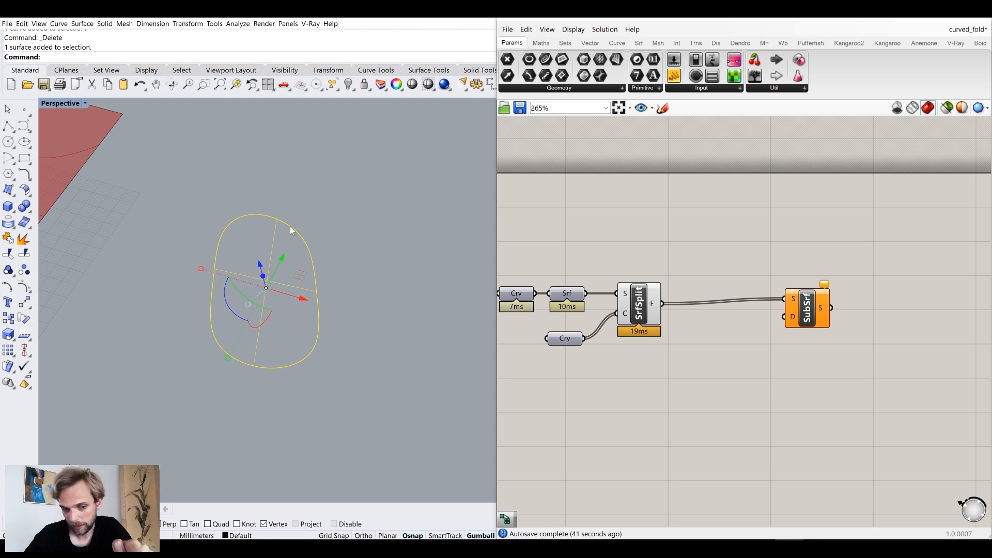
- Turn on the control points of the trimmed rounded surface with PointsOn
{"action": "left_click", "coordinate": [430, 283]}
{"action": "right_click_drag", "start_coordinate": [281, 308], "coordinate": [294, 278]}
{"action": "left_click", "coordinate": [273, 286]}
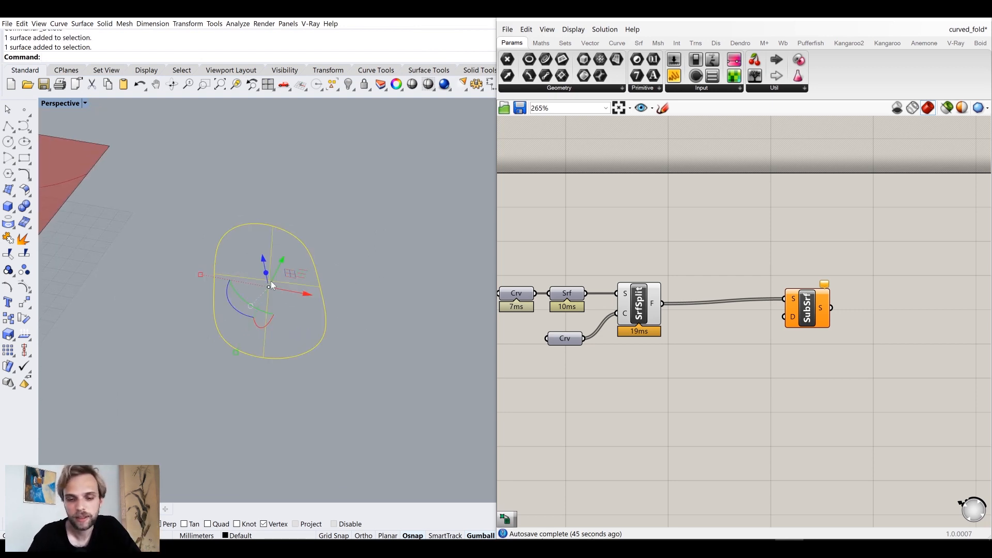
{"action": "type", "text": "Point"}
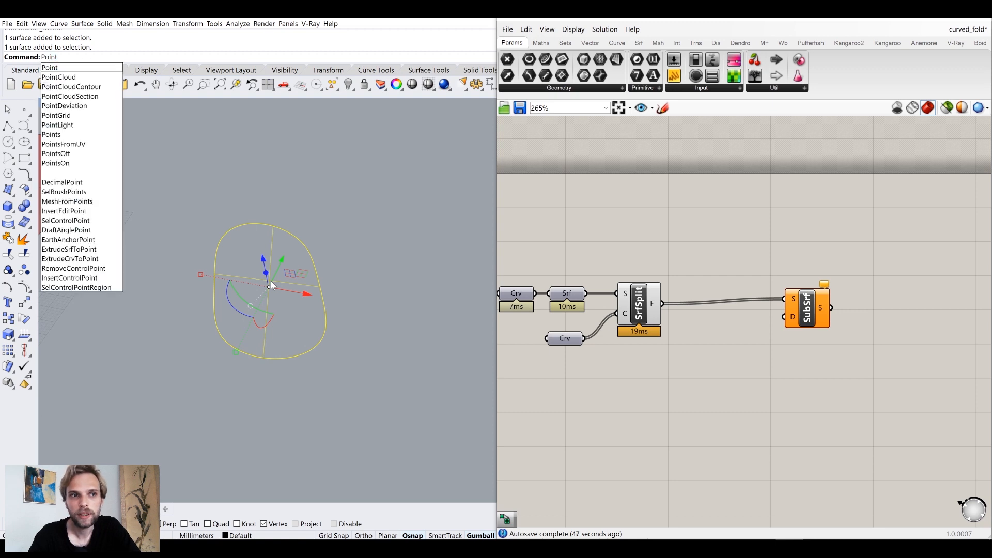
{"action": "type", "text": "sOn"}
{"action": "key", "text": "Return"}
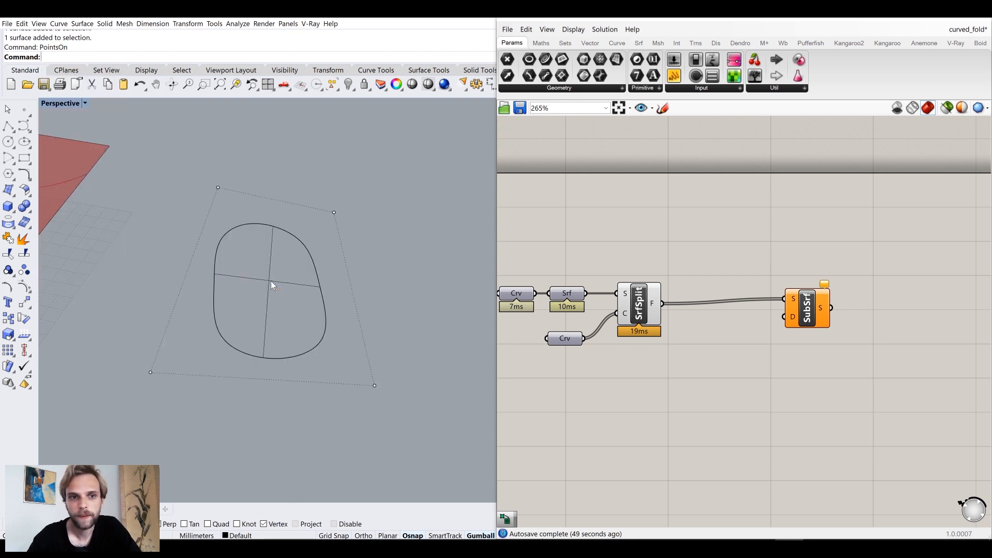
- Select the upper-left control point of the trimmed surface and compare its control polygon with the split sheet
{"action": "left_click_drag", "start_coordinate": [184, 167], "coordinate": [250, 210]}
{"action": "mouse_move", "coordinate": [290, 194]}
{"action": "right_mouse_down"}
{"action": "mouse_move", "coordinate": [317, 155]}
{"action": "mouse_move", "coordinate": [301, 191]}
{"action": "right_mouse_up"}
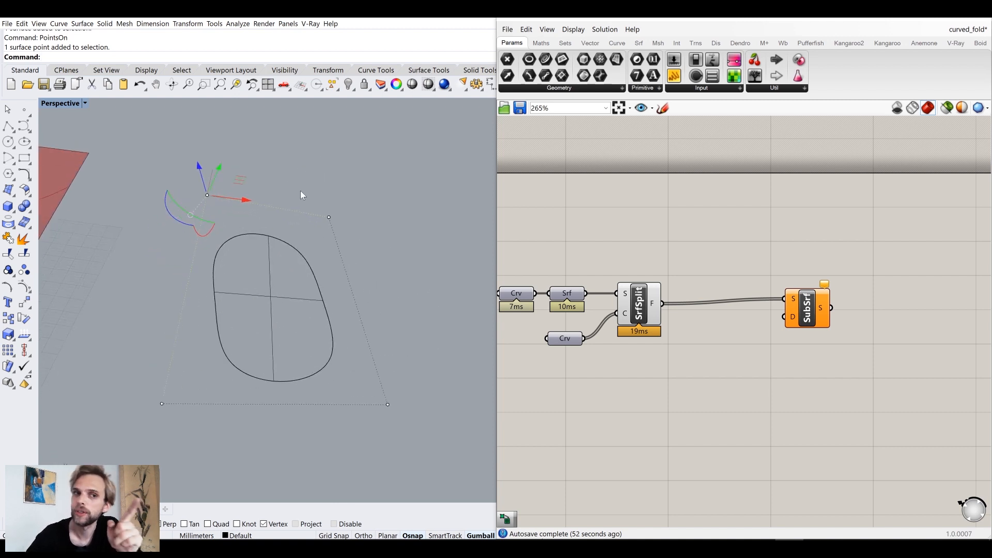
{"action": "right_click_drag", "start_coordinate": [269, 222], "coordinate": [275, 210]}
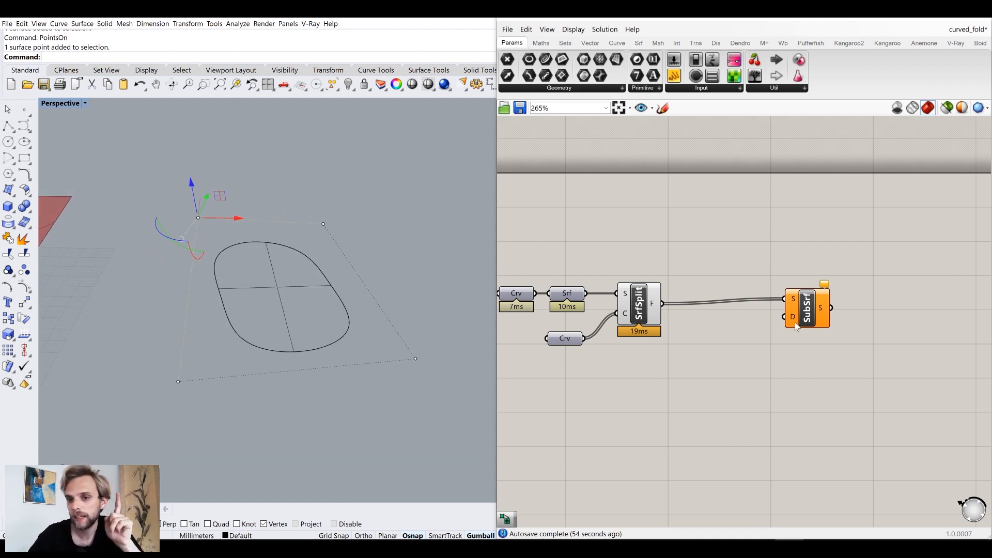
{"action": "right_click_drag", "start_coordinate": [405, 274], "coordinate": [468, 263]}
{"action": "scroll", "coordinate": [402, 281], "scroll_direction": "down", "scroll_amount": 5}
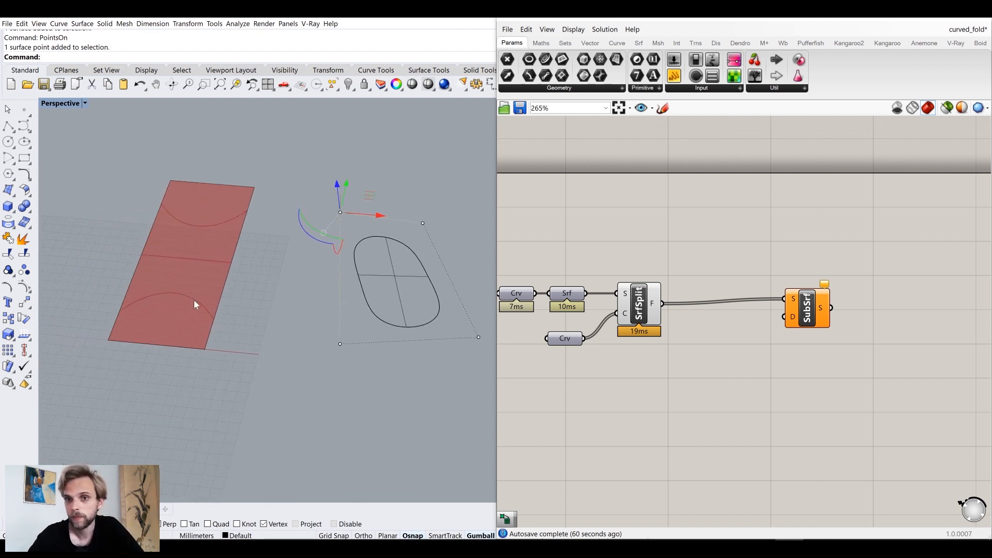
{"action": "scroll", "coordinate": [159, 263], "scroll_direction": "up", "scroll_amount": 5}
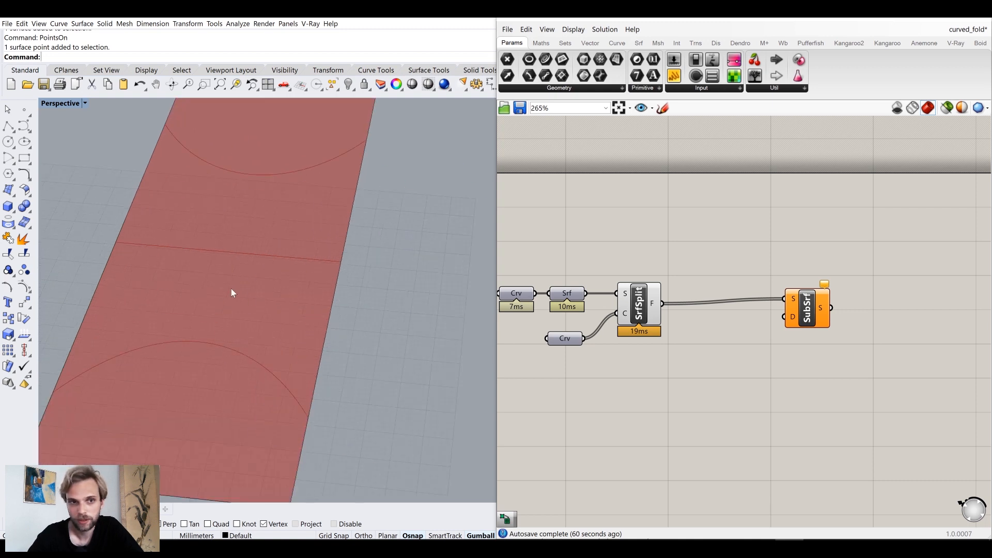
- Turn off the control points of the trimmed demonstration surface and delete it, leaving only the split sheet
{"action": "scroll", "coordinate": [231, 288], "scroll_direction": "down", "scroll_amount": 5}
{"action": "key", "text": "Escape"}
{"action": "left_click", "coordinate": [431, 274]}
{"action": "key", "text": "Delete"}
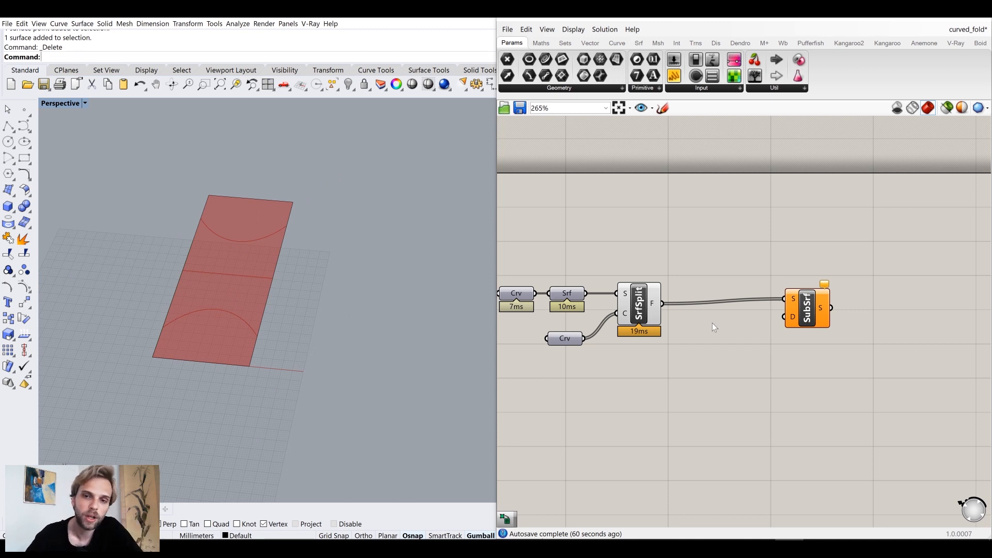
- Move the SrfSplit component and its fold-line Crv parameter away from the Srf parameter and group the two together
{"action": "left_click_drag", "start_coordinate": [684, 367], "coordinate": [555, 324]}
{"action": "left_click_drag", "start_coordinate": [648, 318], "coordinate": [638, 237]}
{"action": "left_click_drag", "start_coordinate": [573, 299], "coordinate": [577, 299]}
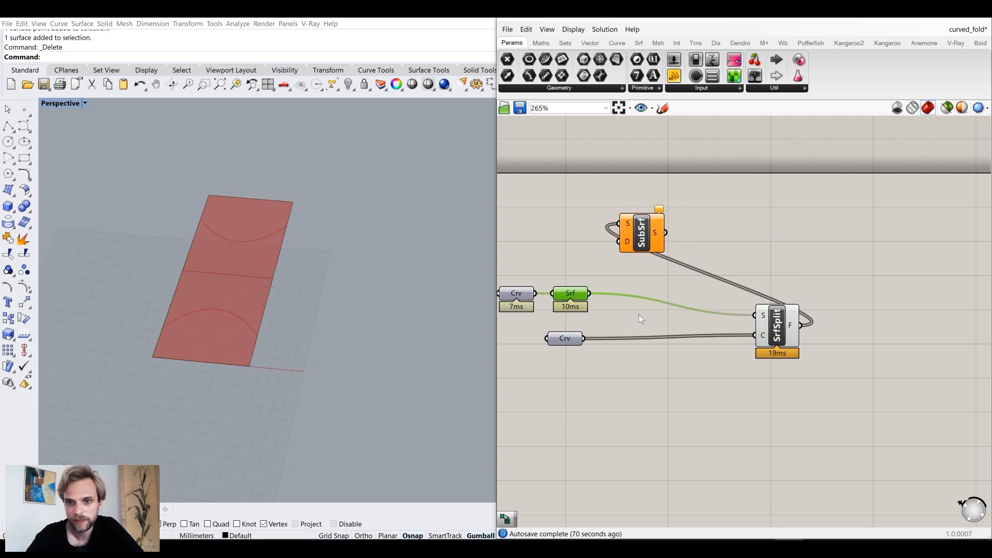
{"action": "left_click_drag", "start_coordinate": [790, 331], "coordinate": [859, 336]}
{"action": "left_click_drag", "start_coordinate": [568, 339], "coordinate": [797, 340]}
{"action": "left_click_drag", "start_coordinate": [857, 401], "coordinate": [759, 303]}
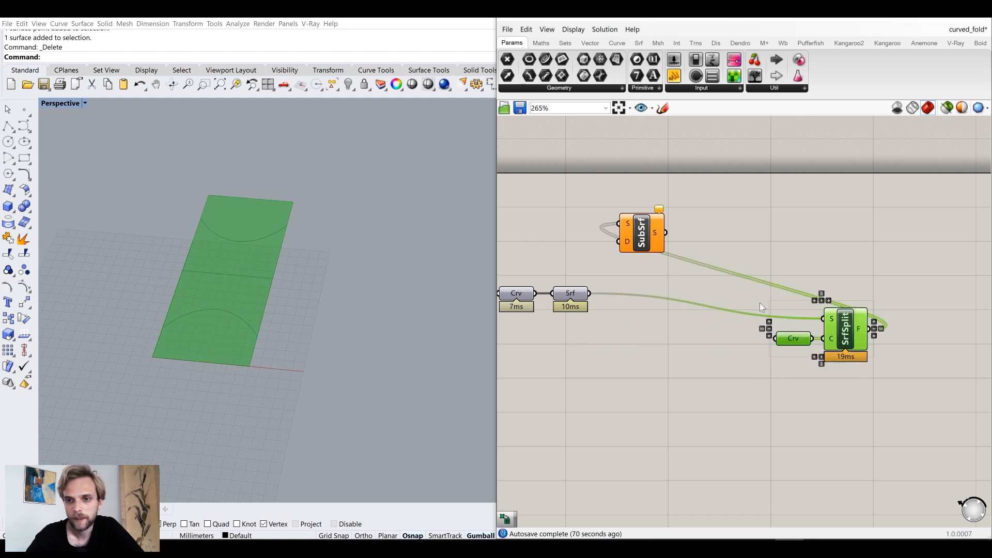
{"action": "middle_click", "coordinate": [760, 303]}
{"action": "left_click", "coordinate": [734, 289]}
- Place SubSrf between the Srf parameter and the SrfSplit group, wiring Srf into SubSrf and SubSrf's output into SrfSplit's surface input
{"action": "left_click", "coordinate": [660, 251]}
{"action": "left_click_drag", "start_coordinate": [660, 248], "coordinate": [673, 265]}
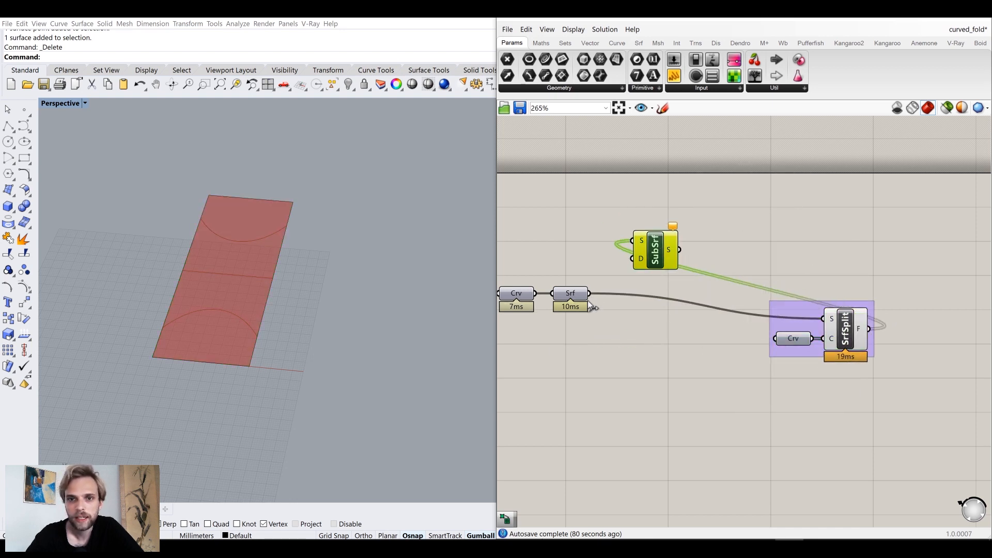
{"action": "left_click_drag", "start_coordinate": [577, 298], "coordinate": [570, 300]}
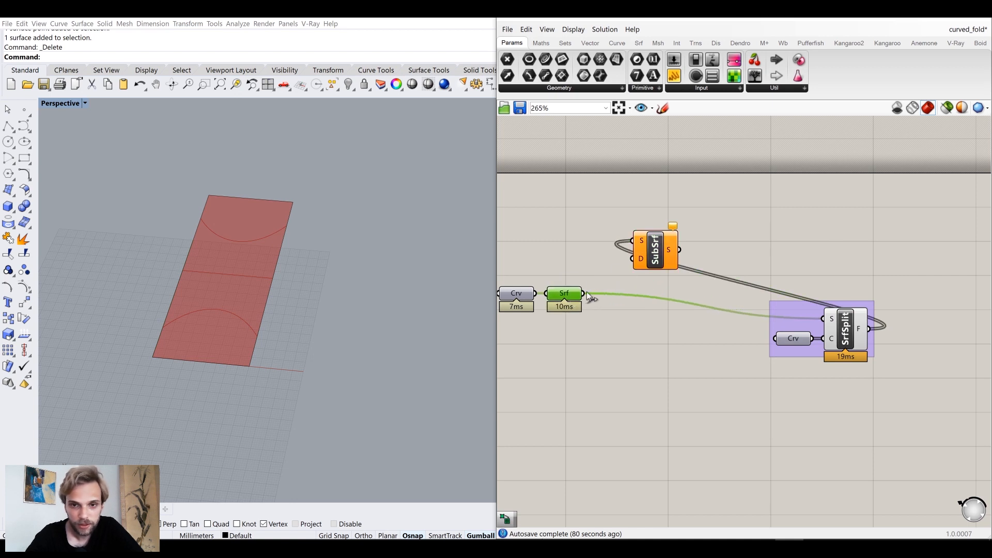
{"action": "left_click_drag", "start_coordinate": [659, 247], "coordinate": [836, 323]}
{"action": "left_click", "coordinate": [839, 327]}
{"action": "left_click_drag", "start_coordinate": [882, 416], "coordinate": [748, 309]}
{"action": "left_click_drag", "start_coordinate": [869, 339], "coordinate": [807, 316]}
{"action": "left_click", "coordinate": [780, 411]}
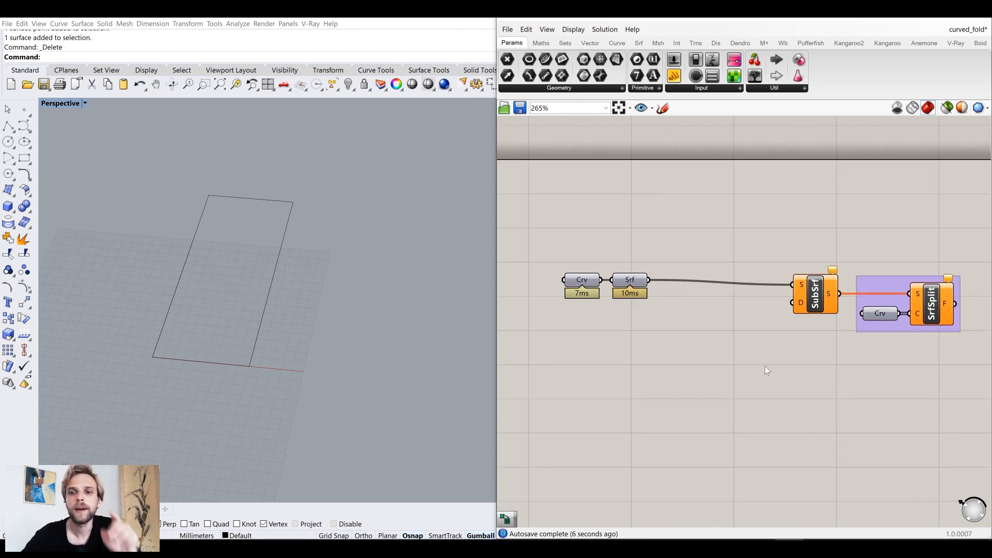
- Turn on the preview of the Srf parameter that holds the undivided sheet
{"action": "left_click", "coordinate": [814, 292]}
{"action": "left_click", "coordinate": [815, 330]}
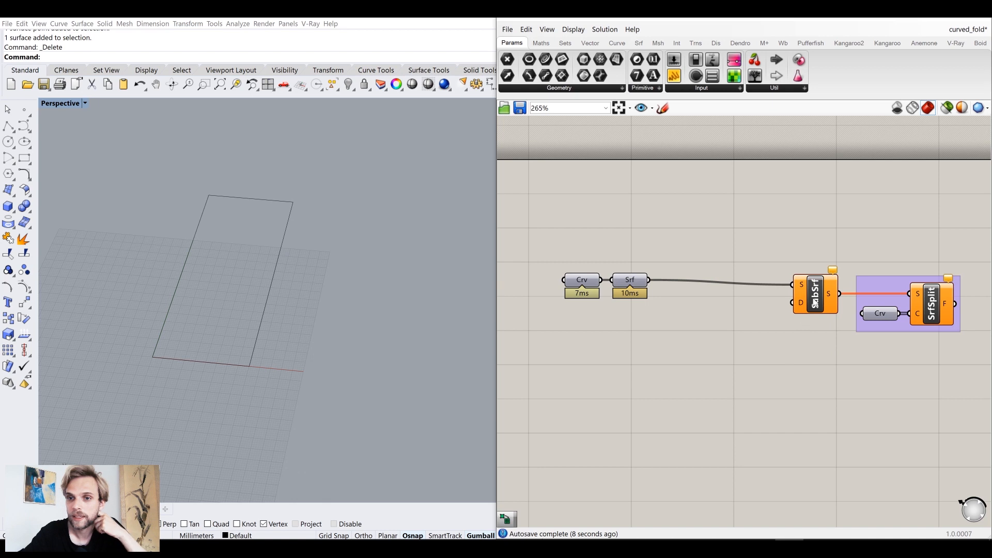
{"action": "left_click", "coordinate": [632, 279]}
{"action": "left_click", "coordinate": [649, 354]}
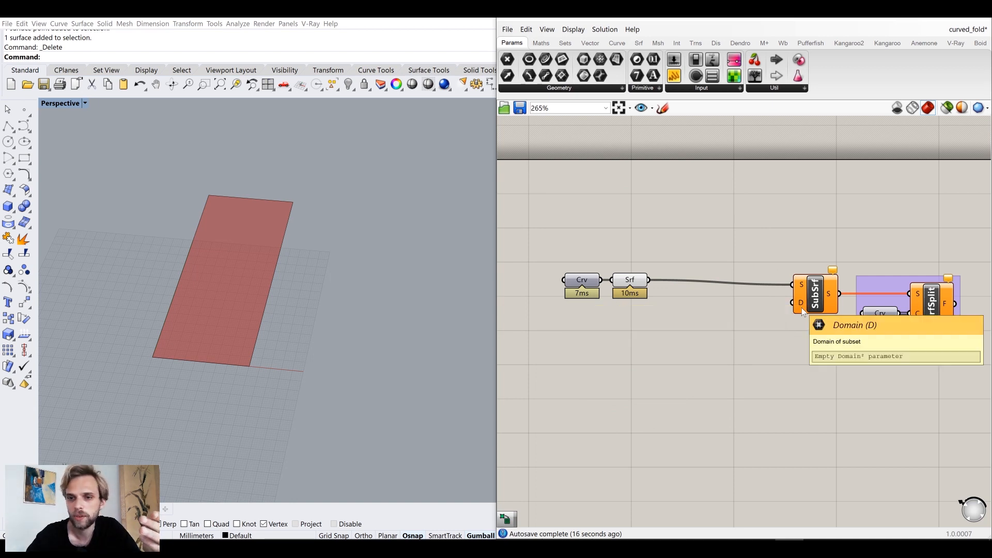
- Add a Divide Domain² component below the Srf parameter and connect the surface to its domain input
{"action": "left_click", "coordinate": [549, 46]}
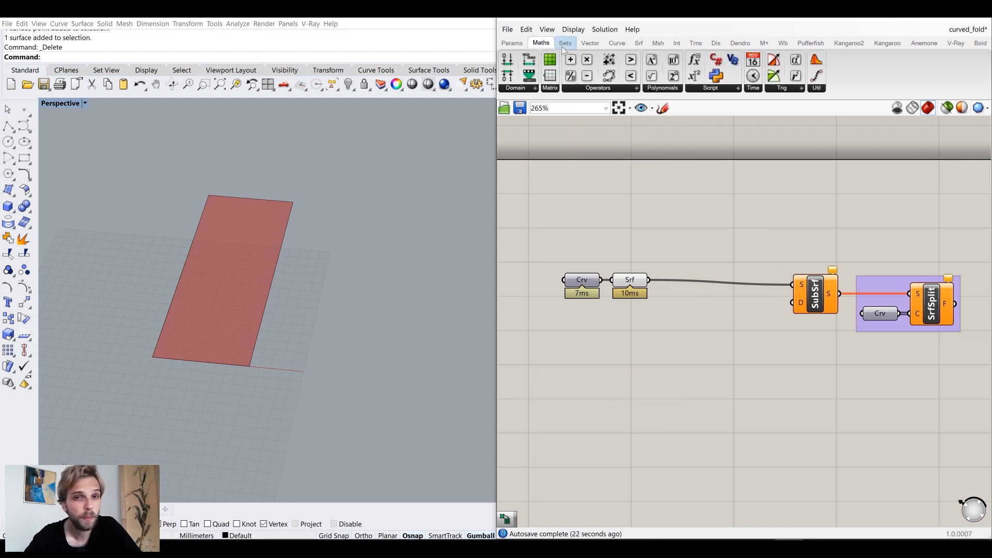
{"action": "left_click", "coordinate": [519, 88]}
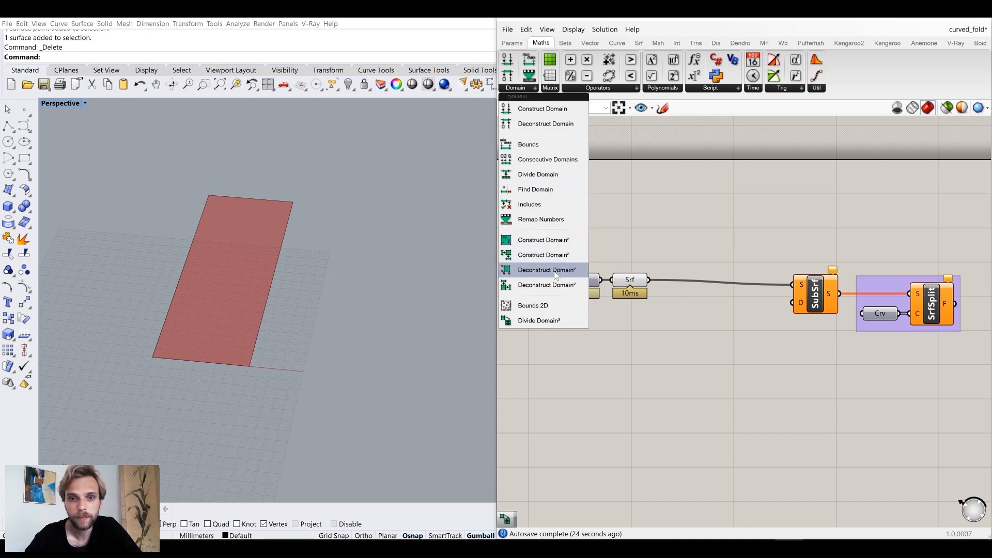
{"action": "left_click", "coordinate": [548, 320]}
{"action": "left_click", "coordinate": [673, 310]}
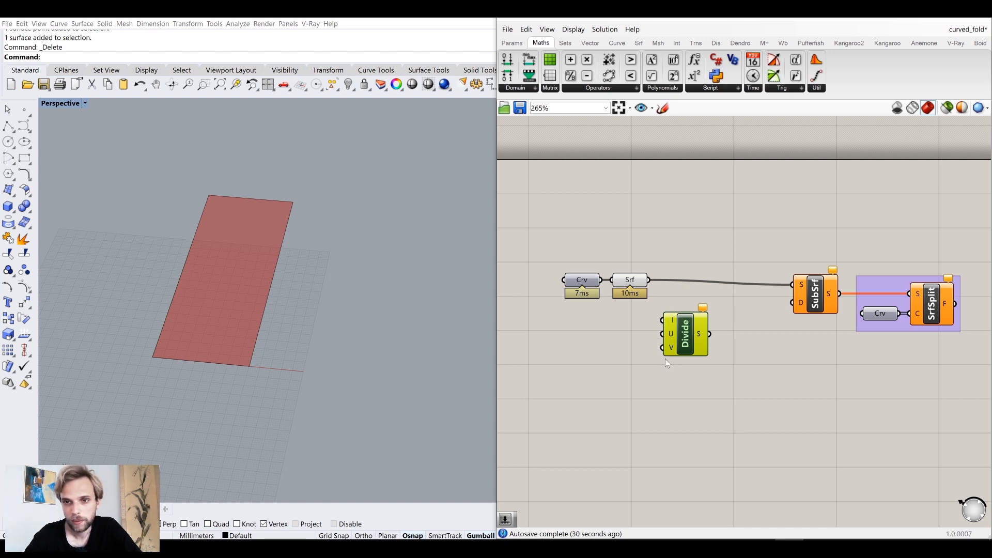
{"action": "left_click_drag", "start_coordinate": [673, 331], "coordinate": [675, 332]}
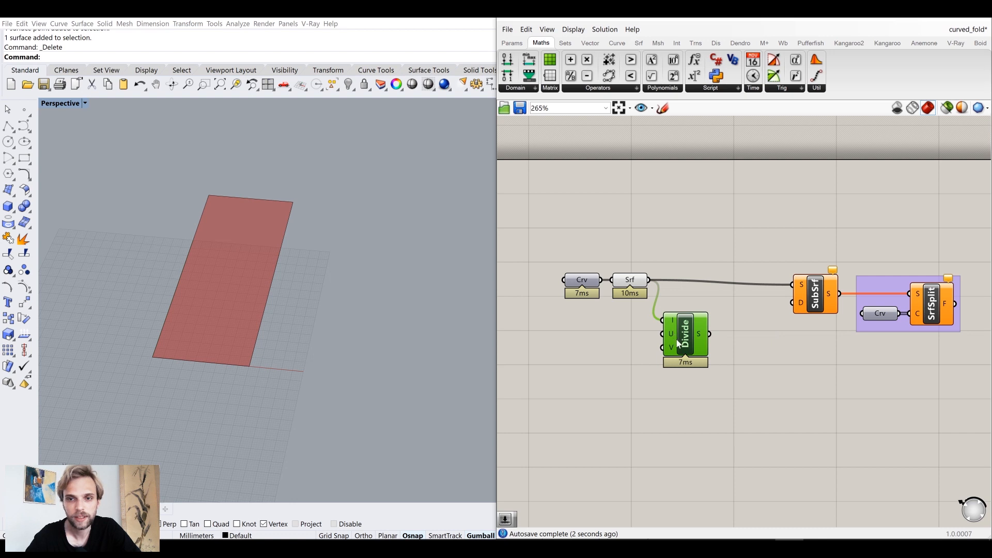
- Create a panel containing 1 and connect it to the U input of the Divide Domain² component
{"action": "scroll", "coordinate": [640, 332], "scroll_direction": "up", "scroll_amount": 2}
{"action": "right_click_drag", "start_coordinate": [658, 331], "coordinate": [710, 313]}
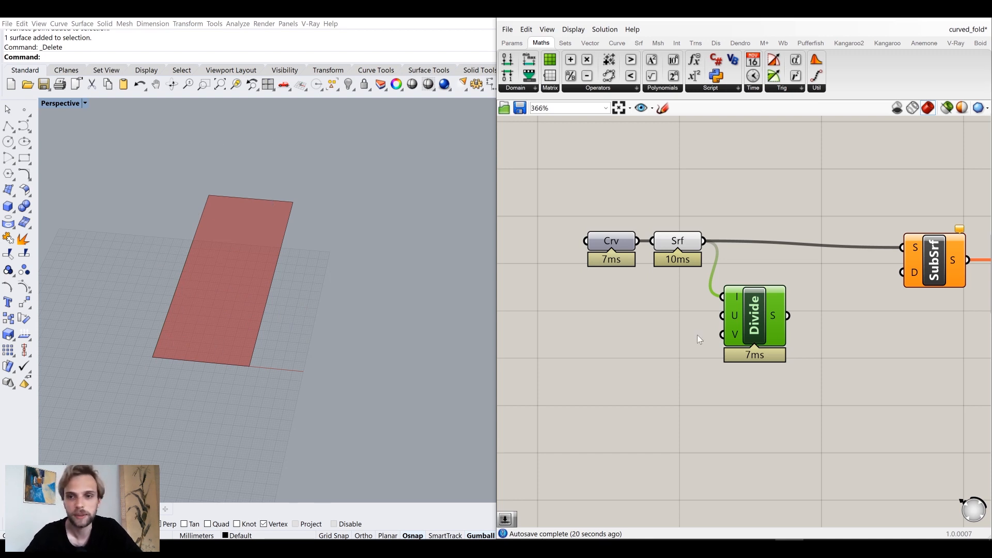
{"action": "double_click", "coordinate": [672, 336]}
{"action": "type", "text": "//1"}
{"action": "key", "text": "Return"}
{"action": "left_click_drag", "start_coordinate": [687, 336], "coordinate": [722, 315]}
{"action": "scroll", "coordinate": [727, 343], "scroll_direction": "up", "scroll_amount": 1}
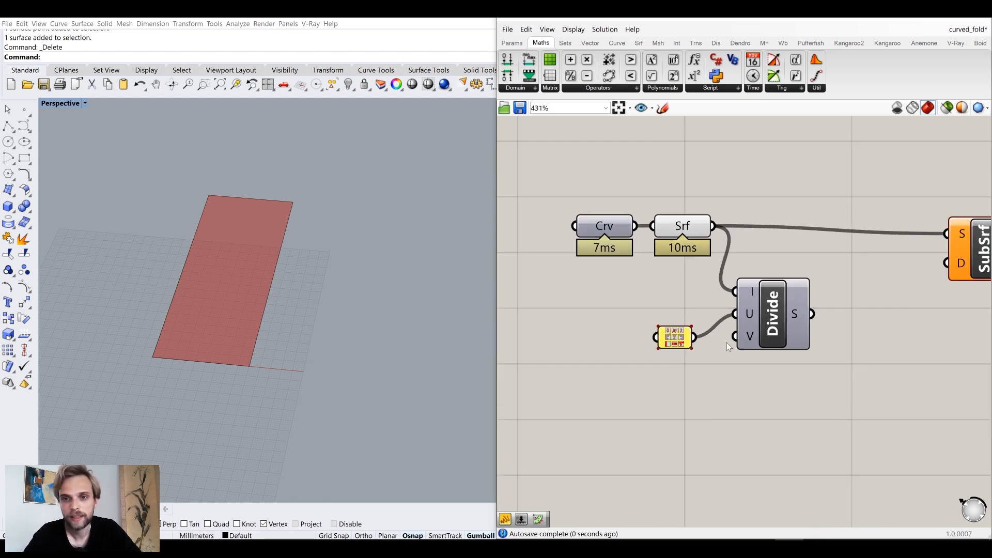
- Create a number slider with the value 11 and connect it to the V input of the Divide Domain² component
{"action": "double_click", "coordinate": [711, 397]}
{"action": "type", "text": "10"}
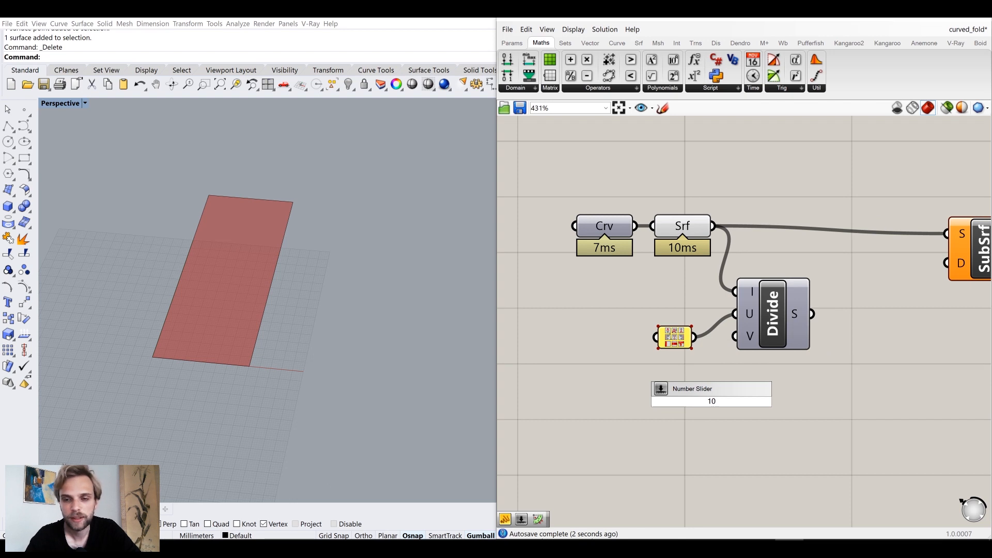
{"action": "type", "text": "1"}
{"action": "key", "text": "Return"}
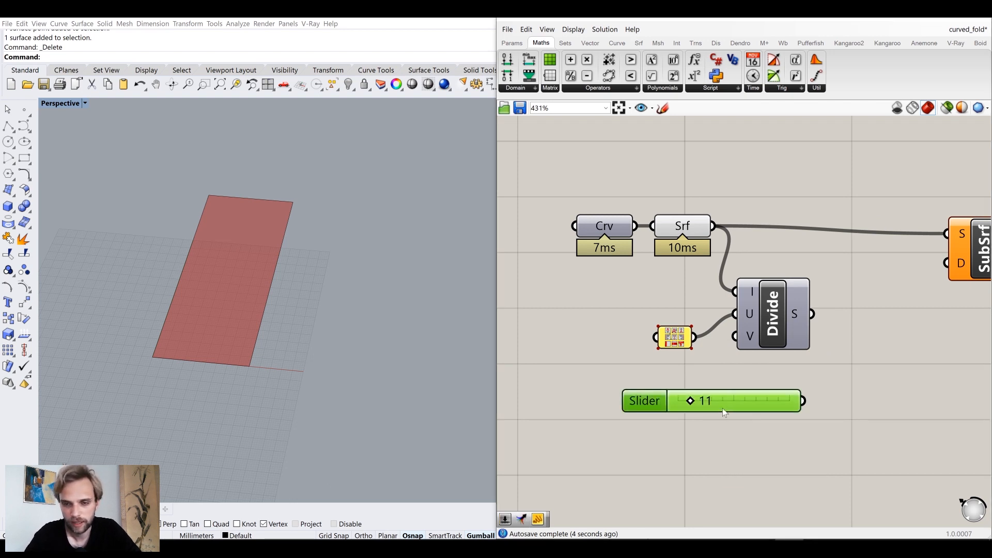
{"action": "left_click_drag", "start_coordinate": [723, 409], "coordinate": [614, 373]}
{"action": "left_click_drag", "start_coordinate": [693, 368], "coordinate": [736, 337]}
{"action": "right_click_drag", "start_coordinate": [855, 343], "coordinate": [775, 391]}
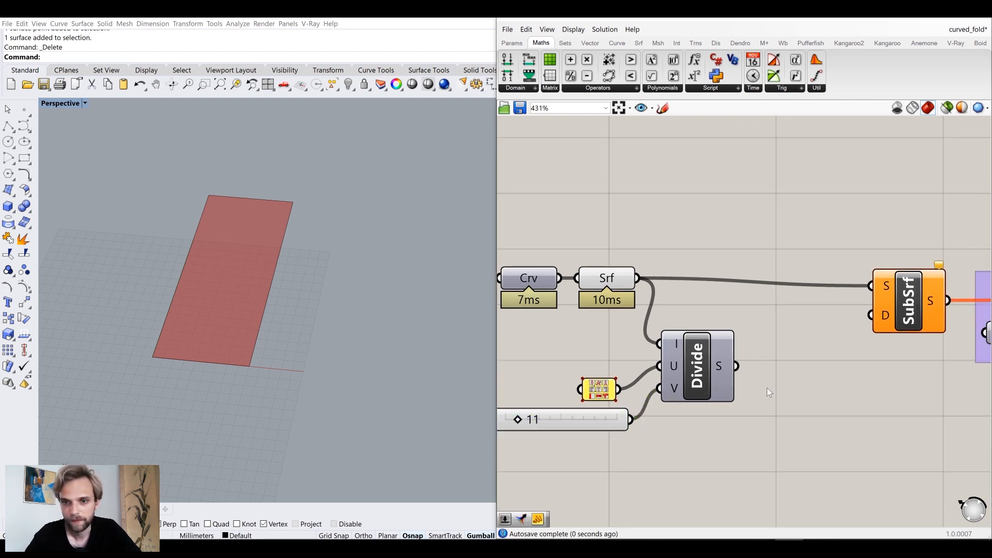
- Line up the V Count slider and the panel containing 1 beside the Divide component's inputs
{"action": "left_click_drag", "start_coordinate": [742, 366], "coordinate": [861, 331]}
{"action": "scroll", "coordinate": [874, 227], "scroll_direction": "down", "scroll_amount": 4}
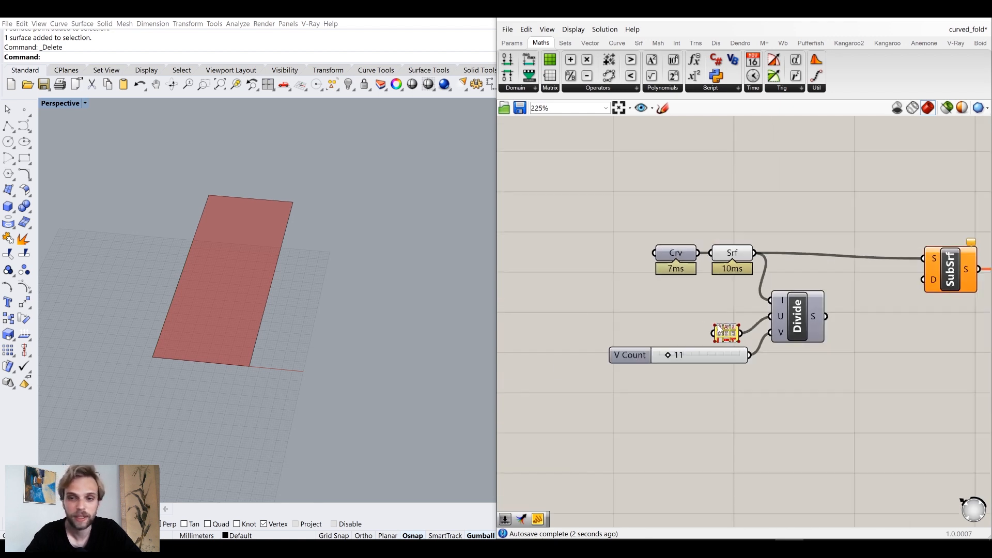
{"action": "left_click_drag", "start_coordinate": [725, 383], "coordinate": [671, 297]}
{"action": "left_click_drag", "start_coordinate": [708, 324], "coordinate": [711, 306]}
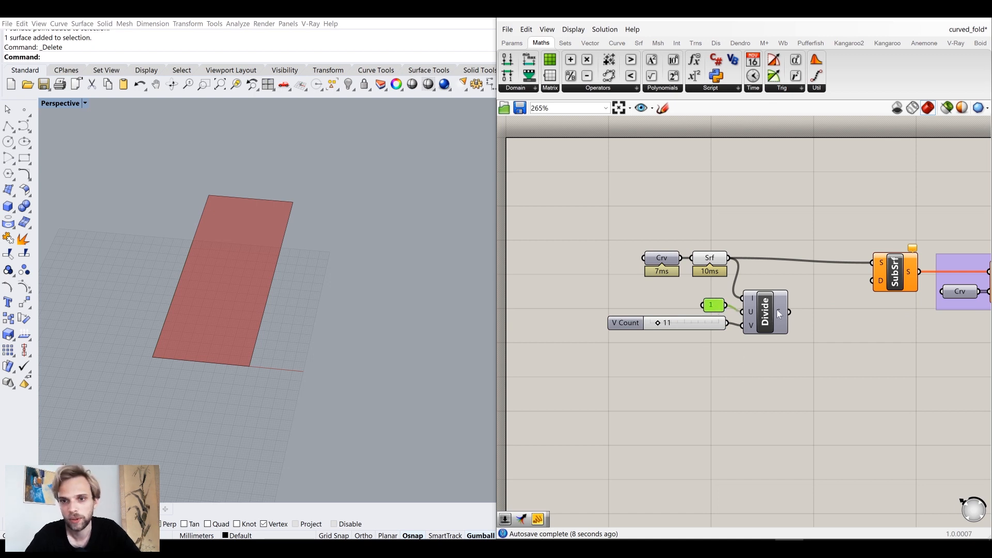
- Connect the segments output of the Divide component to the domain input of SubSrf
{"action": "mouse_move", "coordinate": [790, 313]}
{"action": "left_mouse_down"}
{"action": "mouse_move", "coordinate": [868, 269]}
{"action": "mouse_move", "coordinate": [871, 288]}
{"action": "mouse_move", "coordinate": [881, 282]}
{"action": "mouse_move", "coordinate": [783, 312]}
{"action": "left_mouse_up"}
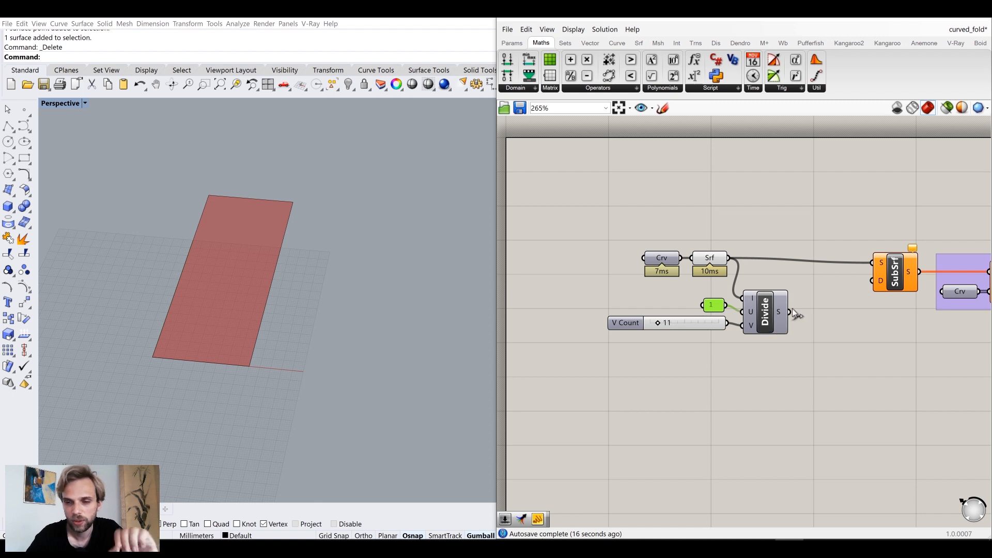
{"action": "left_click_drag", "start_coordinate": [789, 312], "coordinate": [873, 280]}
{"action": "right_click_drag", "start_coordinate": [859, 342], "coordinate": [745, 343]}
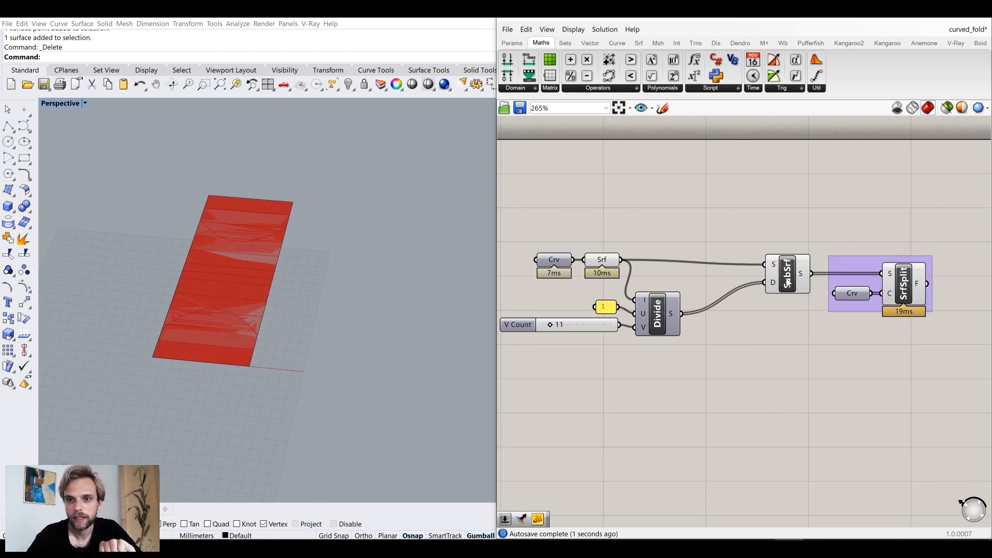
- Turn off the preview of the Srf parameter, the Divide component and SubSrf so only the SrfSplit result is displayed
{"action": "left_click_drag", "start_coordinate": [822, 344], "coordinate": [592, 194]}
{"action": "middle_click", "coordinate": [591, 194]}
{"action": "left_click", "coordinate": [628, 158]}
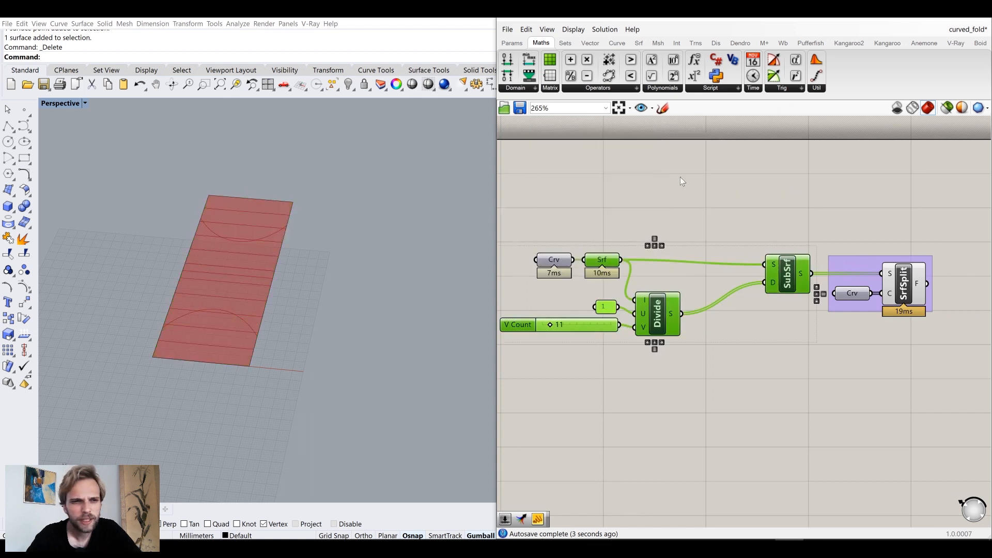
{"action": "left_click", "coordinate": [680, 176]}
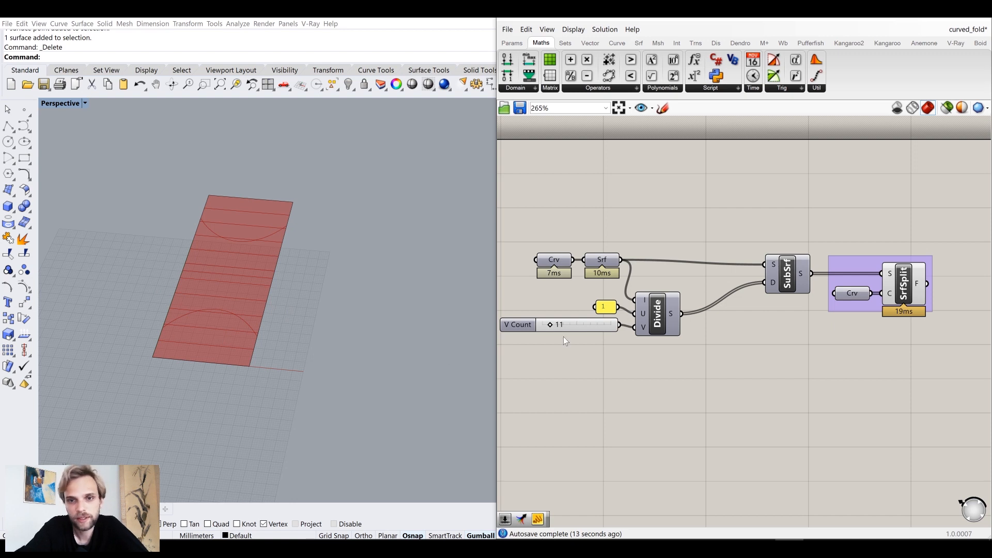
- Swap the division inputs by wiring the slider into U and the panel containing 1 into V of the Divide component
{"action": "scroll", "coordinate": [615, 316], "scroll_direction": "up", "scroll_amount": 3}
{"action": "right_click_drag", "start_coordinate": [593, 321], "coordinate": [708, 331]}
{"action": "left_click_drag", "start_coordinate": [735, 346], "coordinate": [713, 331]}
{"action": "scroll", "coordinate": [678, 314], "scroll_direction": "down", "scroll_amount": 4}
{"action": "scroll", "coordinate": [673, 291], "scroll_direction": "up", "scroll_amount": 2}
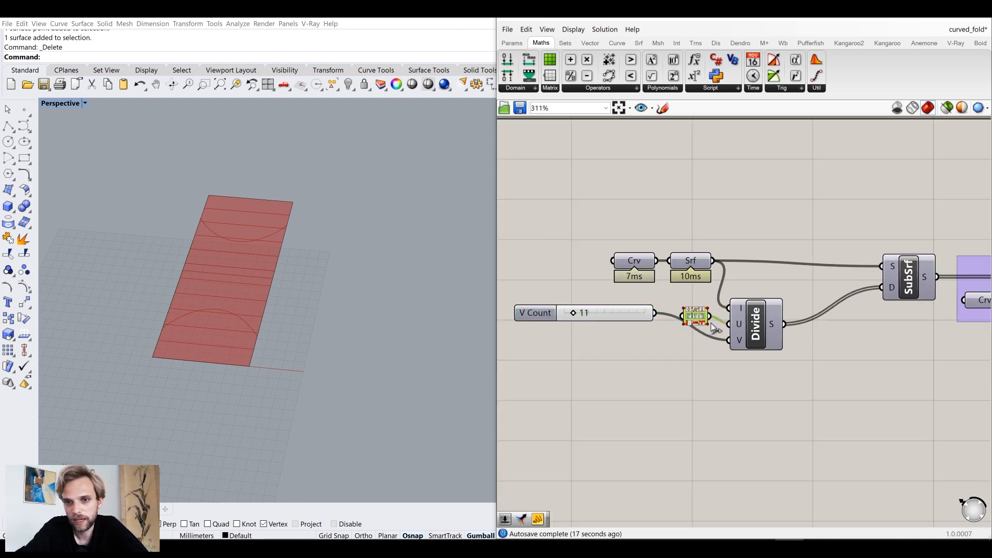
{"action": "scroll", "coordinate": [711, 323], "scroll_direction": "down", "scroll_amount": 4}
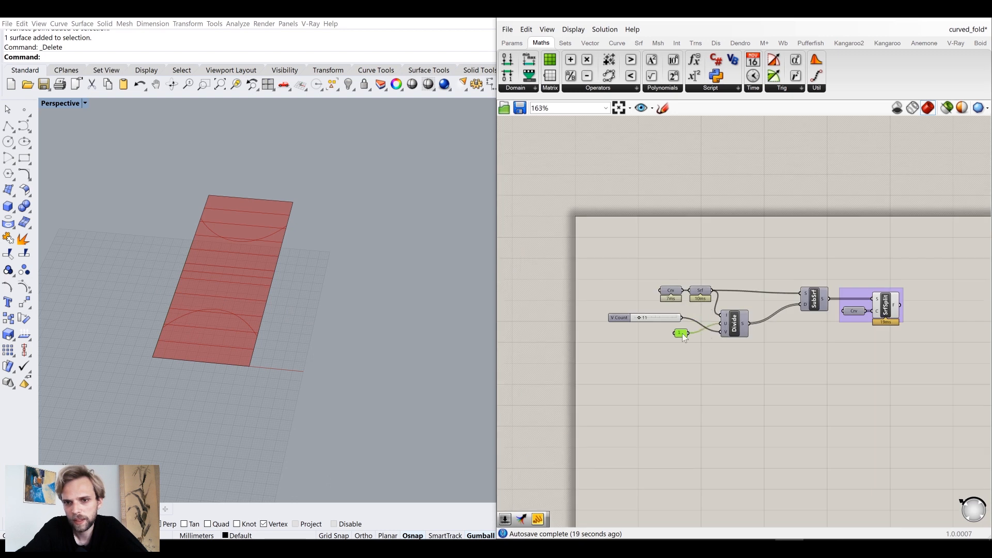
{"action": "scroll", "coordinate": [683, 337], "scroll_direction": "up", "scroll_amount": 3}
{"action": "left_click_drag", "start_coordinate": [676, 333], "coordinate": [729, 330]}
{"action": "left_click_drag", "start_coordinate": [666, 307], "coordinate": [729, 316]}
{"action": "scroll", "coordinate": [672, 335], "scroll_direction": "up", "scroll_amount": 5}
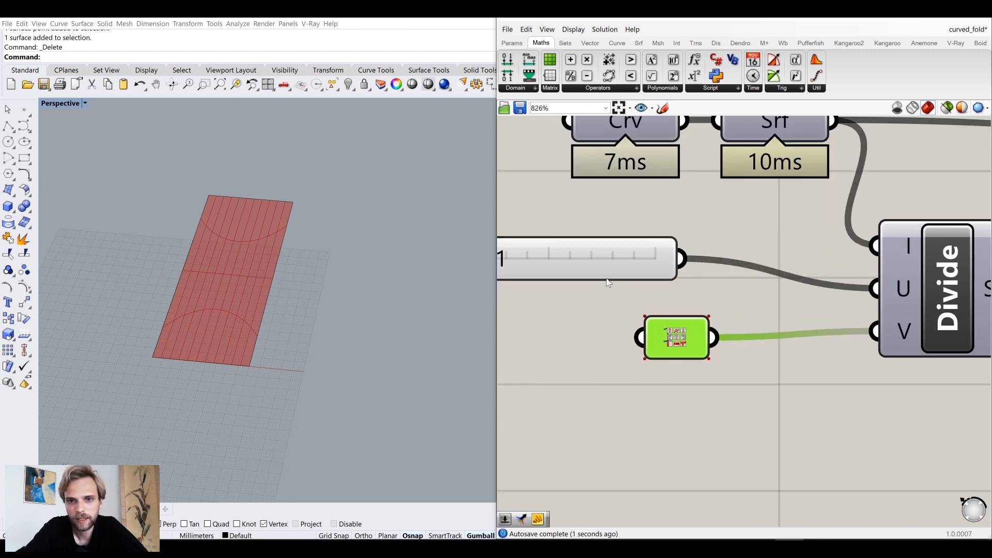
- Move the U Count slider next to the Divide component and set its value to 20
{"action": "left_click", "coordinate": [724, 289]}
{"action": "left_click", "coordinate": [739, 391]}
{"action": "scroll", "coordinate": [219, 299], "scroll_direction": "up", "scroll_amount": 4}
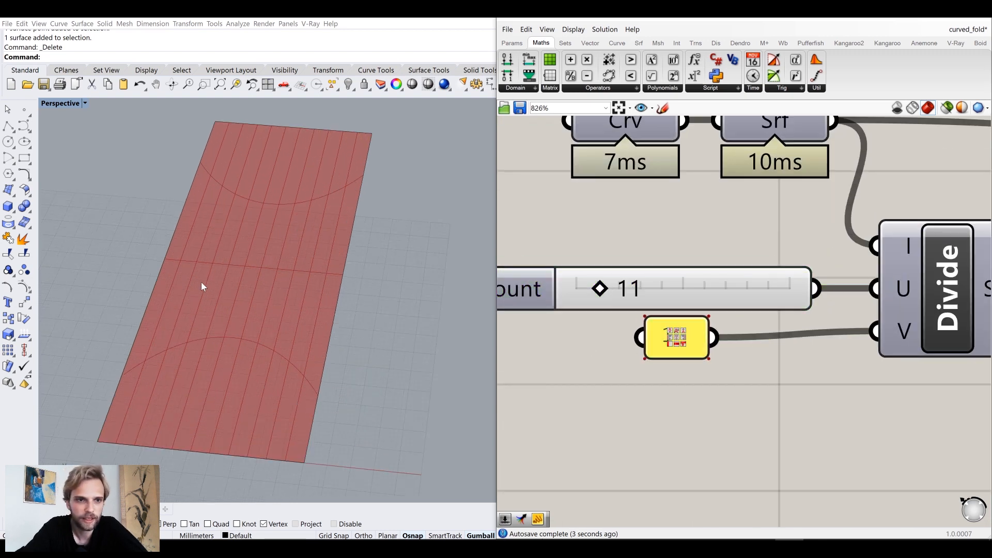
{"action": "left_click_drag", "start_coordinate": [602, 294], "coordinate": [582, 304]}
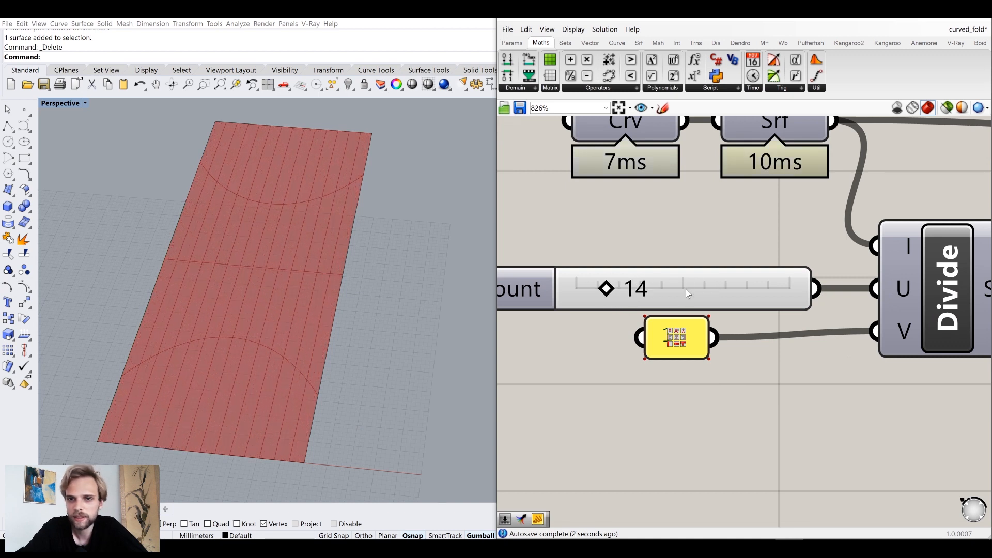
{"action": "double_click", "coordinate": [687, 295]}
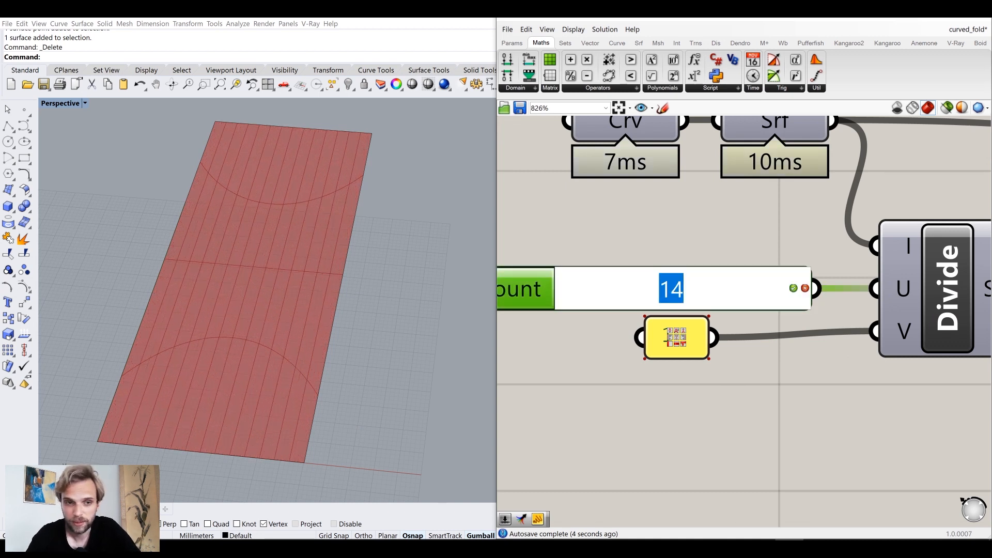
{"action": "type", "text": "20"}
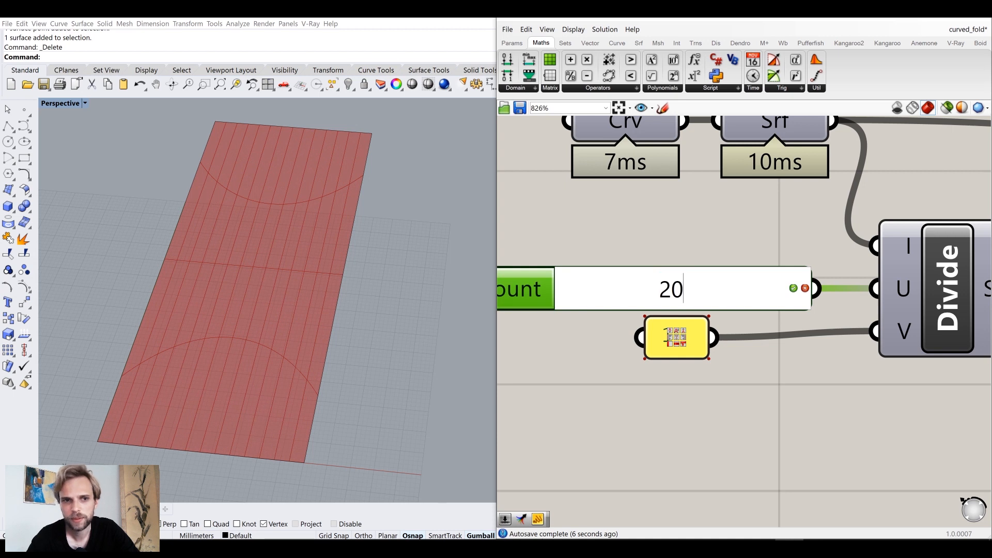
{"action": "key", "text": "Return"}
{"action": "left_click", "coordinate": [703, 196]}
{"action": "scroll", "coordinate": [717, 223], "scroll_direction": "down", "scroll_amount": 2}
{"action": "scroll", "coordinate": [687, 336], "scroll_direction": "down", "scroll_amount": 3}
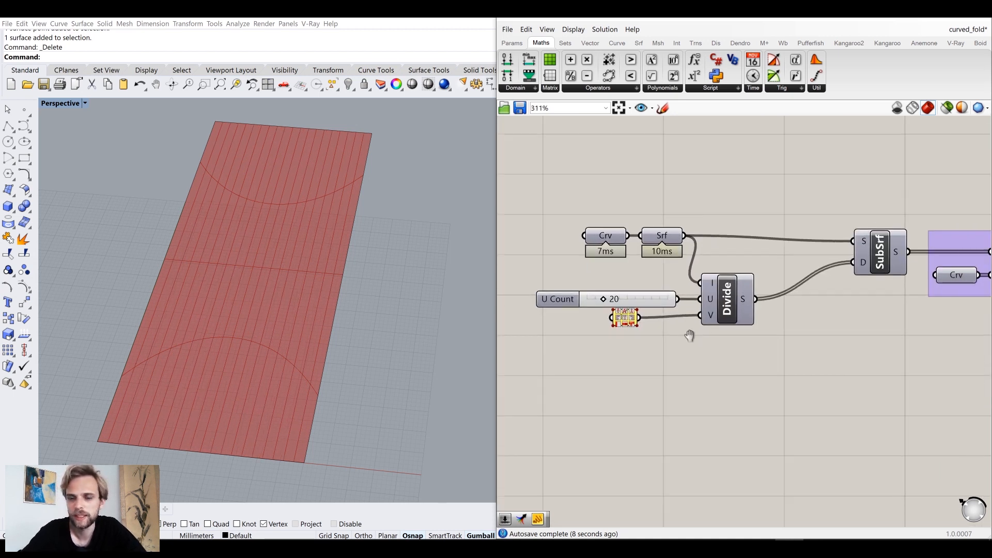
- Widen the panel containing 1 and align it beneath the U Count slider next to the Divide component
{"action": "scroll", "coordinate": [631, 338], "scroll_direction": "up", "scroll_amount": 2}
{"action": "scroll", "coordinate": [640, 334], "scroll_direction": "down", "scroll_amount": 2}
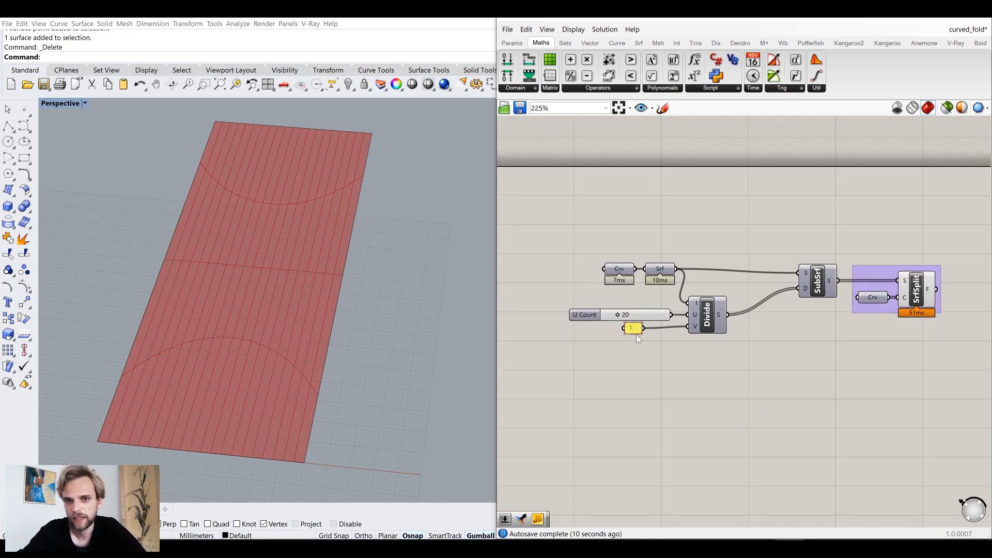
{"action": "left_click_drag", "start_coordinate": [630, 330], "coordinate": [650, 329]}
{"action": "left_click_drag", "start_coordinate": [632, 324], "coordinate": [656, 331]}
- Examine the sheet's strips from a new angle and trace the data flow from the Srf parameter through SubSrf into SrfSplit
{"action": "right_click_drag", "start_coordinate": [352, 305], "coordinate": [419, 289]}
{"action": "scroll", "coordinate": [793, 329], "scroll_direction": "down", "scroll_amount": 3}
{"action": "right_click_drag", "start_coordinate": [793, 329], "coordinate": [690, 345]}
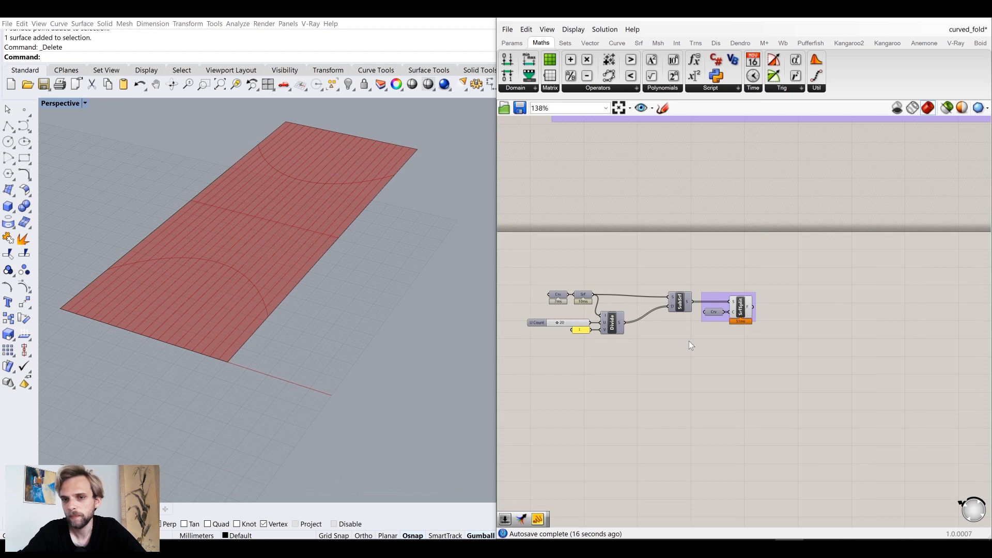
{"action": "scroll", "coordinate": [729, 320], "scroll_direction": "up", "scroll_amount": 3}
{"action": "mouse_move", "coordinate": [761, 301]}
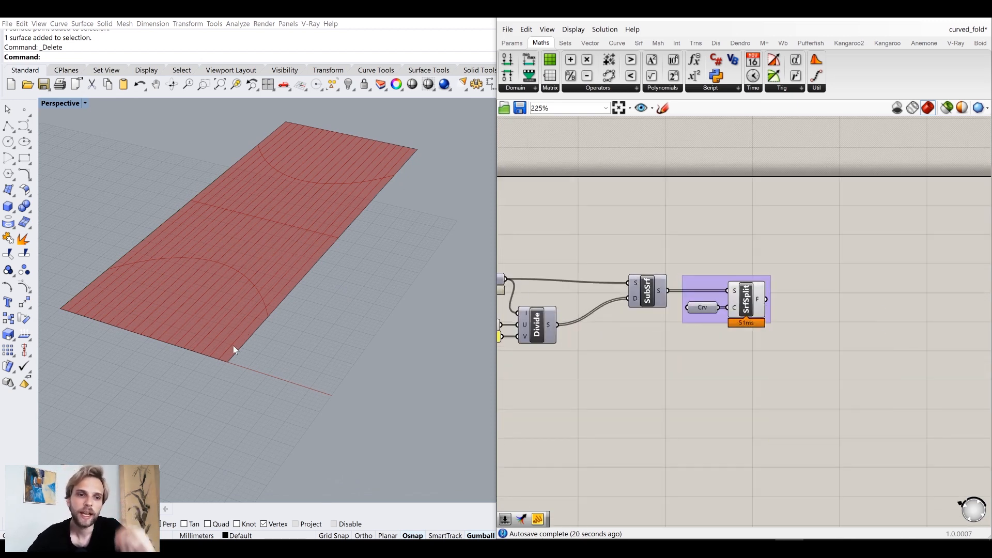
{"action": "right_click_drag", "start_coordinate": [684, 292], "coordinate": [783, 290]}
{"action": "left_click", "coordinate": [589, 279]}
{"action": "mouse_move", "coordinate": [589, 281]}
{"action": "mouse_move", "coordinate": [763, 287]}
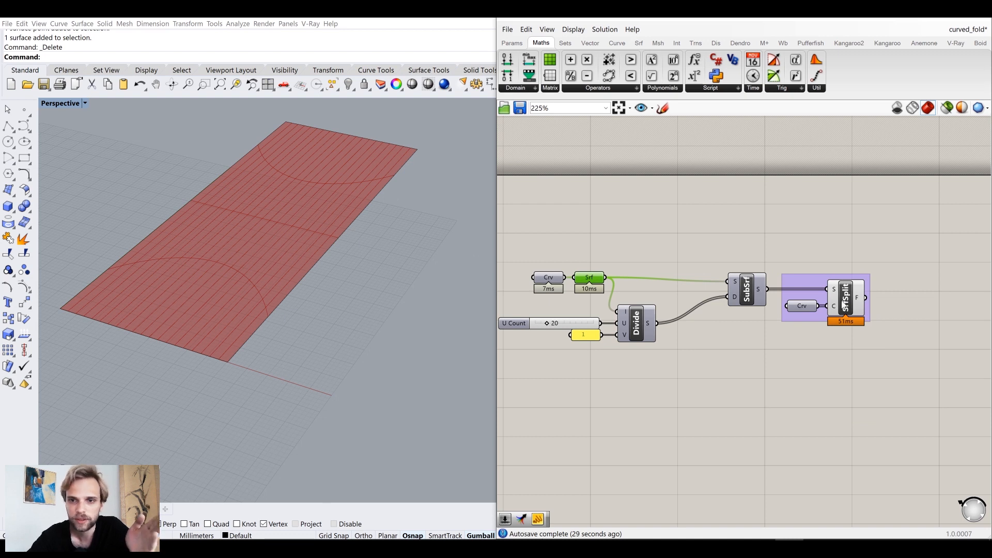
- Move the SubSrf component closer to Divide and the grouped Crv and SrfSplit components closer to SubSrf
{"action": "left_click_drag", "start_coordinate": [747, 292], "coordinate": [698, 287]}
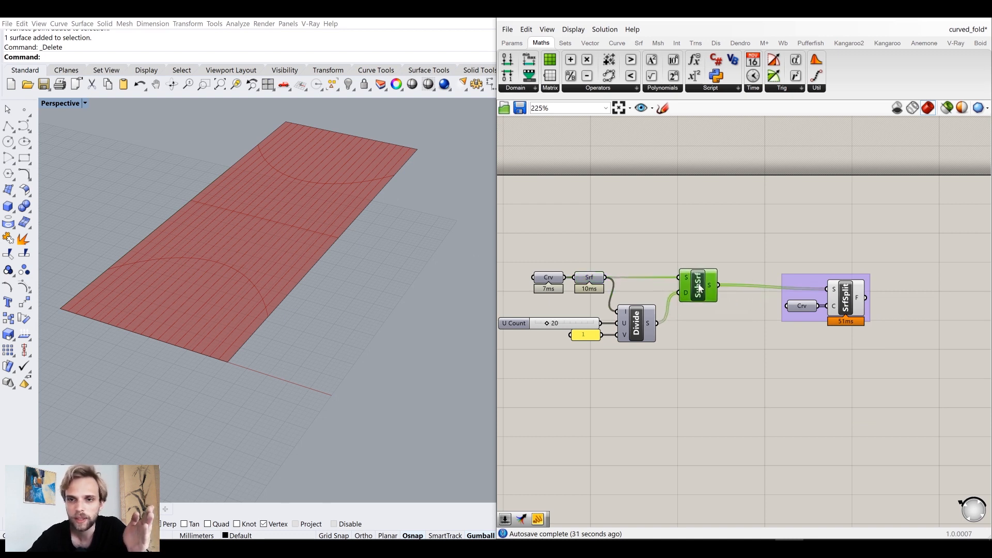
{"action": "left_click", "coordinate": [670, 282]}
{"action": "scroll", "coordinate": [670, 283], "scroll_direction": "up", "scroll_amount": 3}
{"action": "mouse_move", "coordinate": [737, 284]}
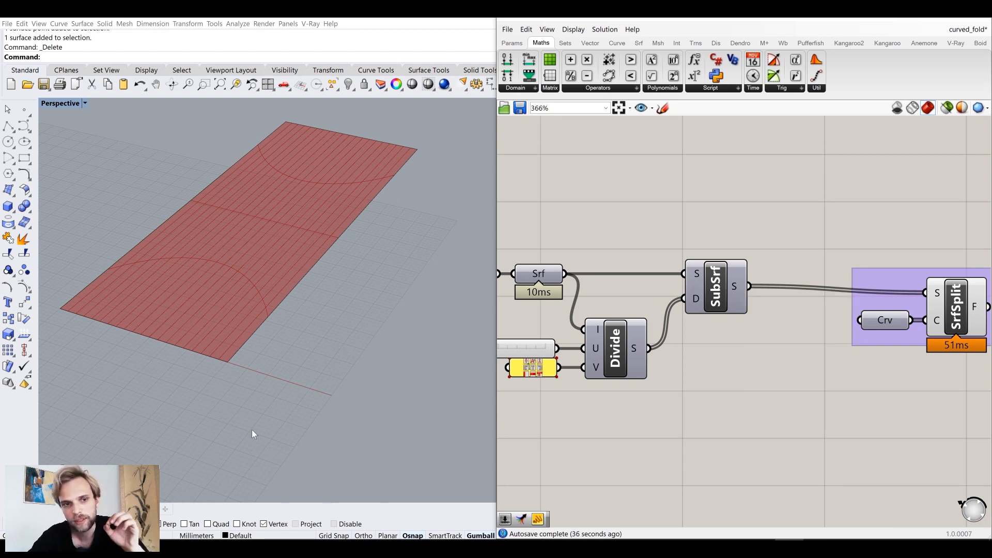
{"action": "right_click_drag", "start_coordinate": [886, 292], "coordinate": [690, 270]}
{"action": "left_click_drag", "start_coordinate": [690, 270], "coordinate": [607, 274]}
{"action": "left_click", "coordinate": [634, 209]}
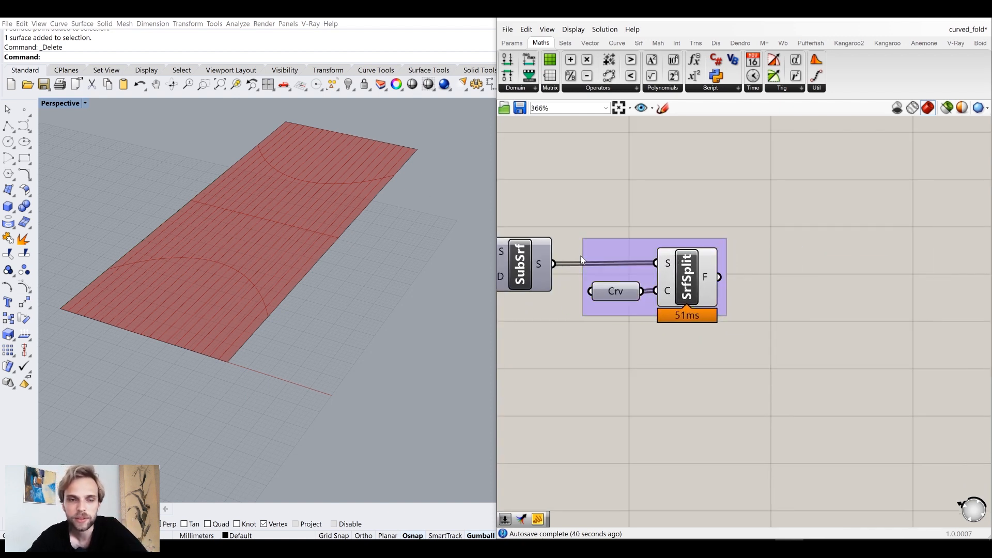
{"action": "mouse_move", "coordinate": [550, 269]}
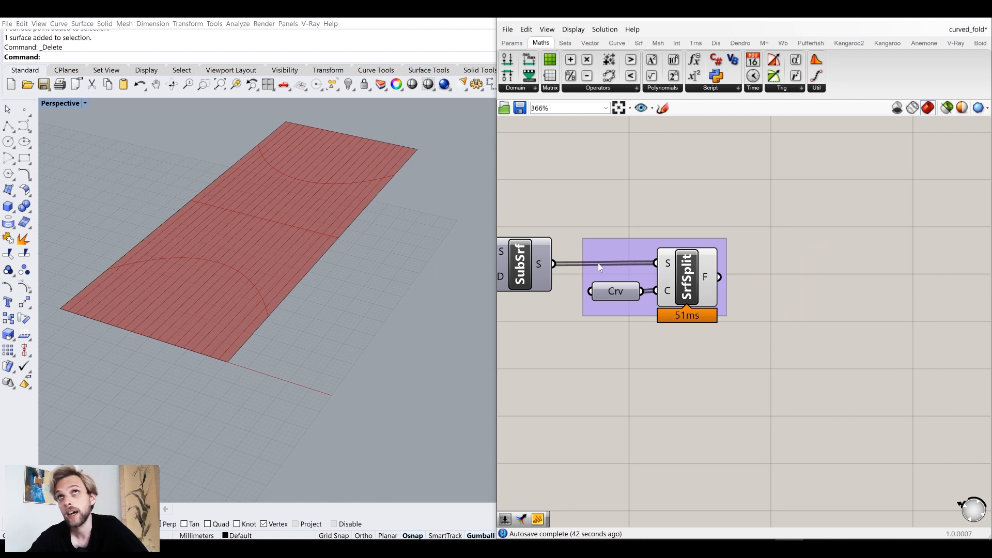
{"action": "mouse_move", "coordinate": [706, 275]}
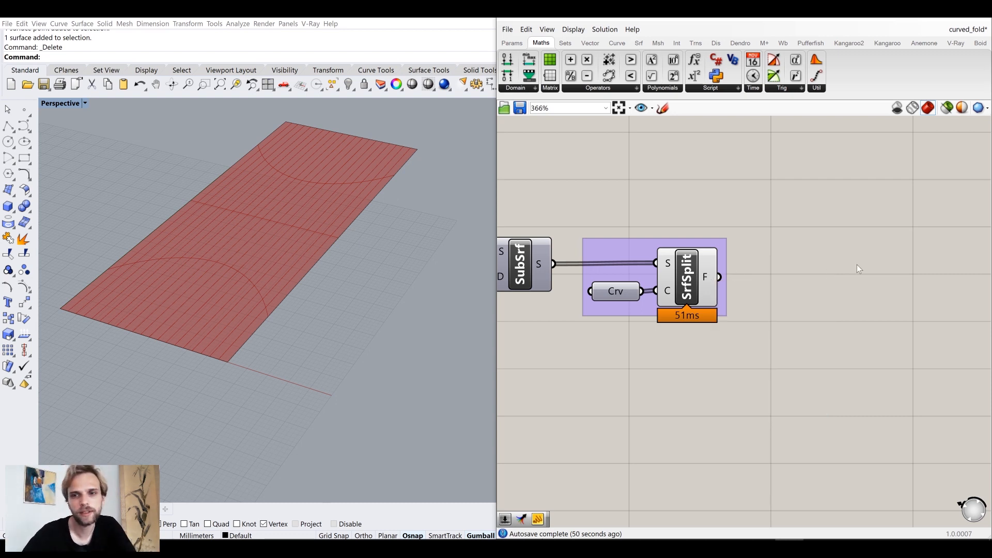
{"action": "right_click_drag", "start_coordinate": [857, 265], "coordinate": [826, 292]}
{"action": "double_click", "coordinate": [826, 292]}
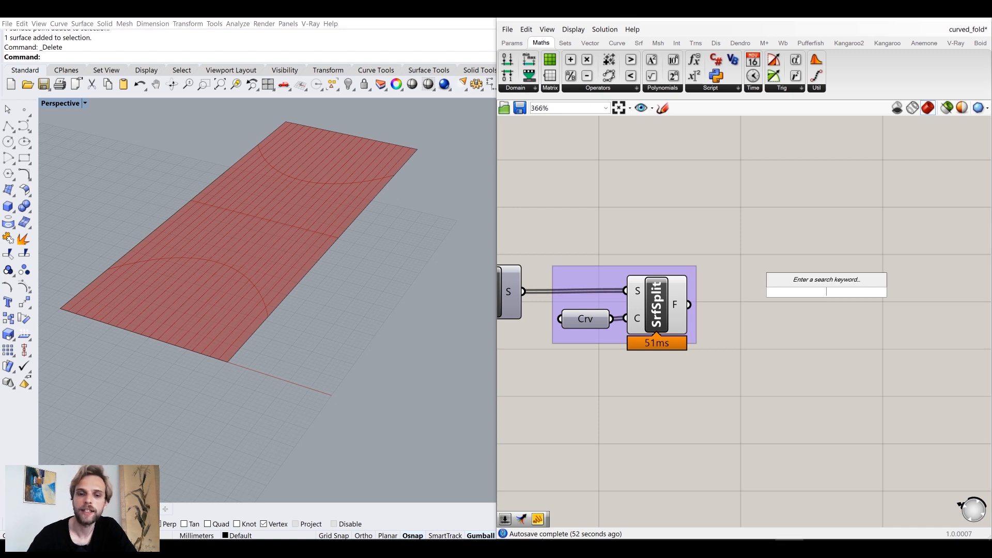
{"action": "type", "text": "divide"}
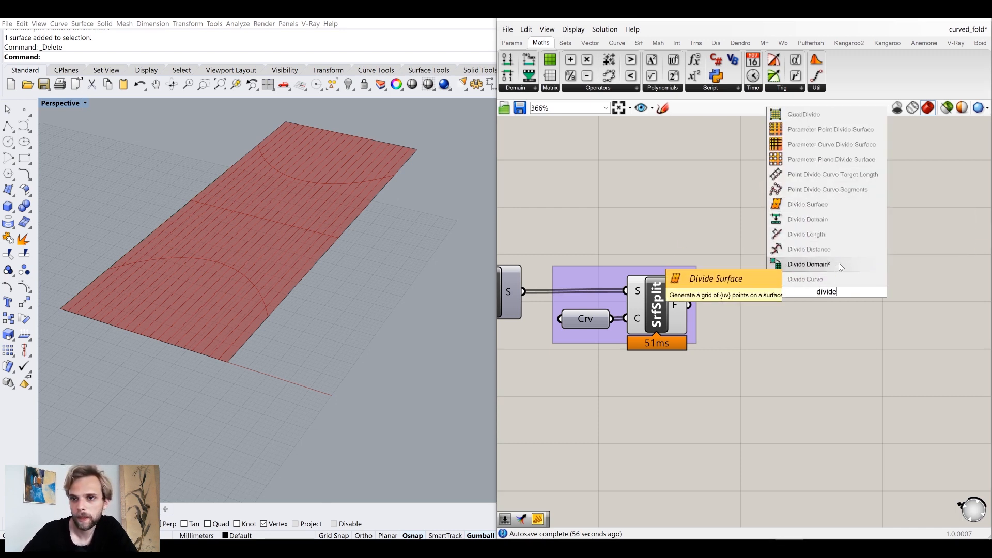
- Add a Discontinuity component beside SrfSplit and wire the F output of SrfSplit into its C input
{"action": "double_click", "coordinate": [822, 324]}
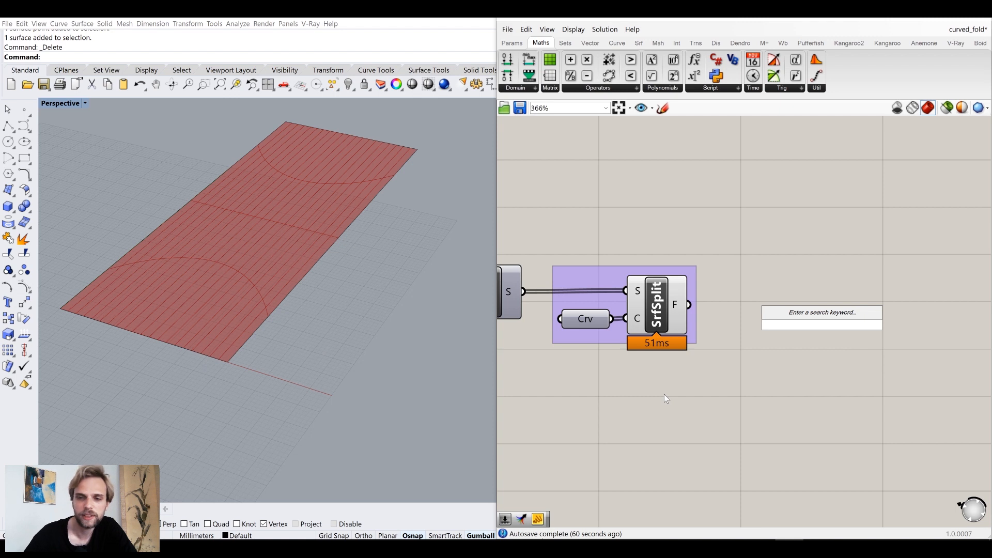
{"action": "type", "text": "disc"}
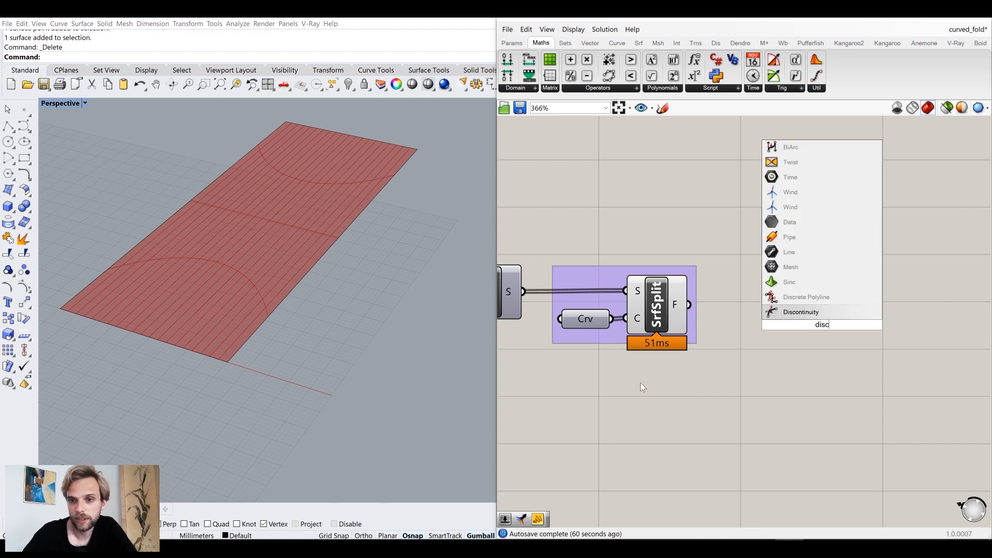
{"action": "key", "text": "Return"}
{"action": "left_click_drag", "start_coordinate": [823, 325], "coordinate": [771, 325]}
{"action": "left_click_drag", "start_coordinate": [688, 305], "coordinate": [757, 318]}
{"action": "left_click", "coordinate": [767, 388]}
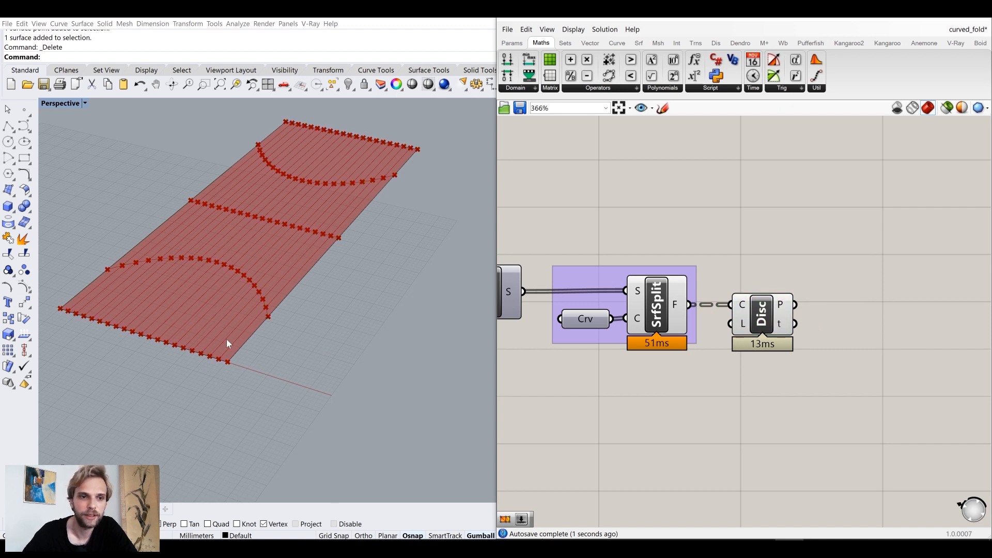
- Check the discontinuity points on the sheet and add a Construct Mesh component beside the Disc component
{"action": "scroll", "coordinate": [227, 341], "scroll_direction": "up", "scroll_amount": 3}
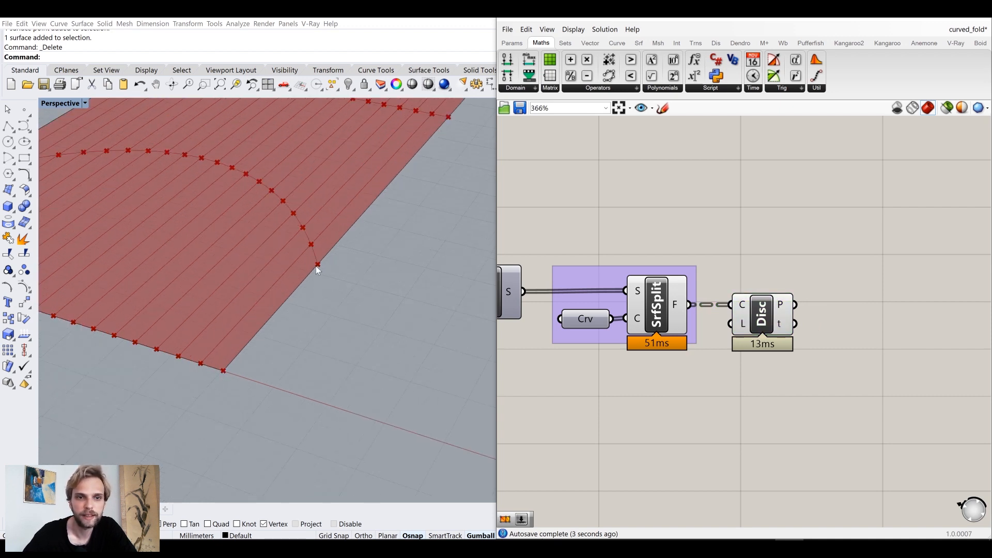
{"action": "right_click_drag", "start_coordinate": [886, 385], "coordinate": [812, 402]}
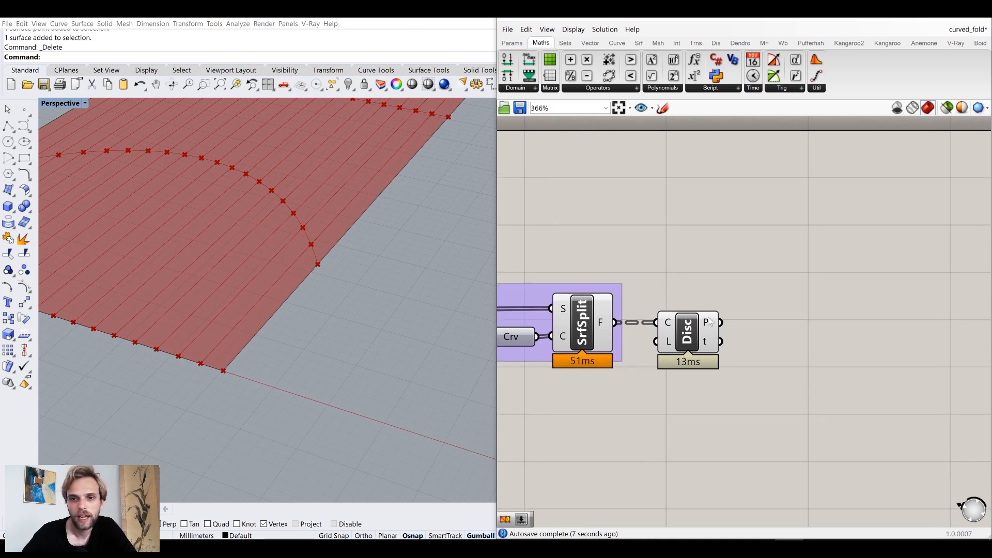
{"action": "right_click_drag", "start_coordinate": [710, 321], "coordinate": [654, 282]}
{"action": "double_click", "coordinate": [743, 343]}
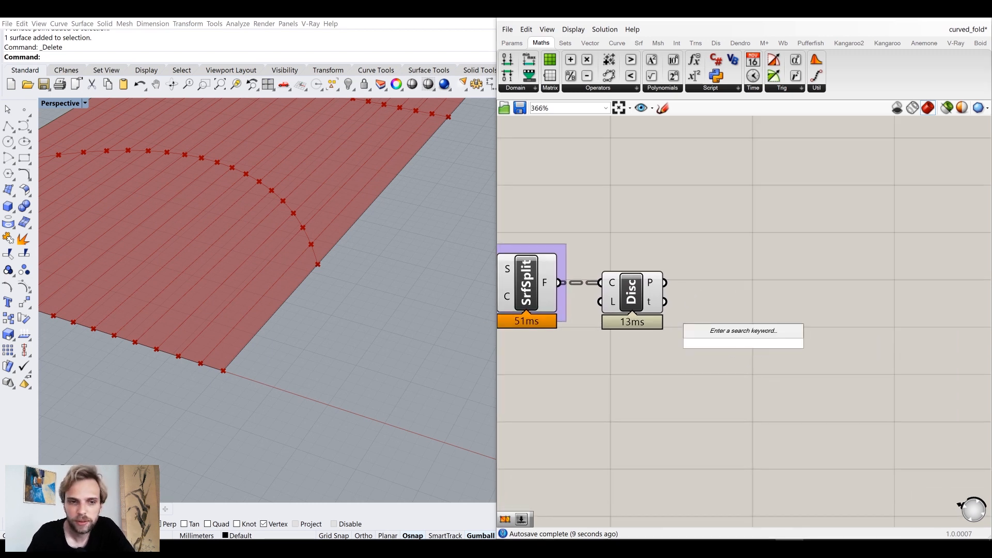
{"action": "right_click_drag", "start_coordinate": [392, 338], "coordinate": [344, 277]}
{"action": "scroll", "coordinate": [325, 248], "scroll_direction": "down", "scroll_amount": 2}
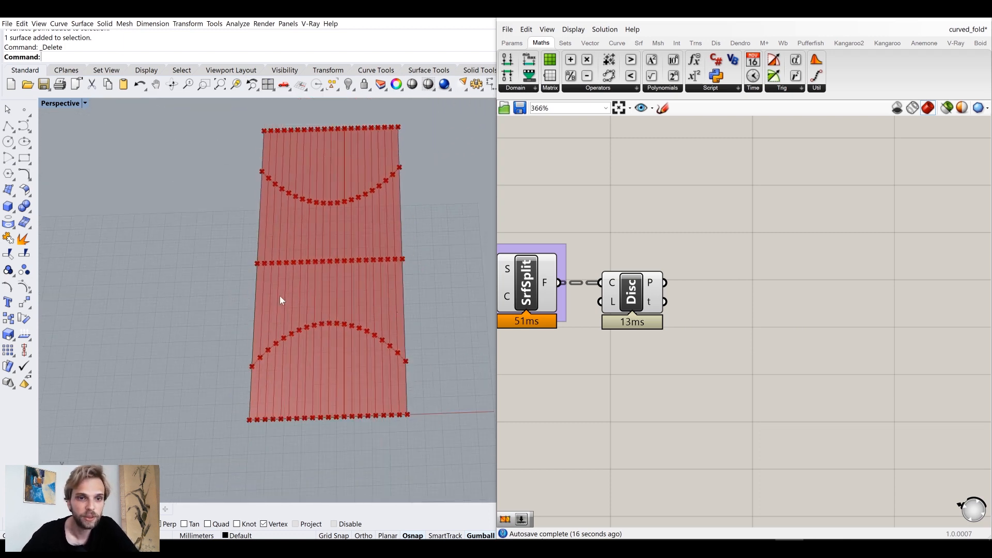
{"action": "double_click", "coordinate": [776, 312]}
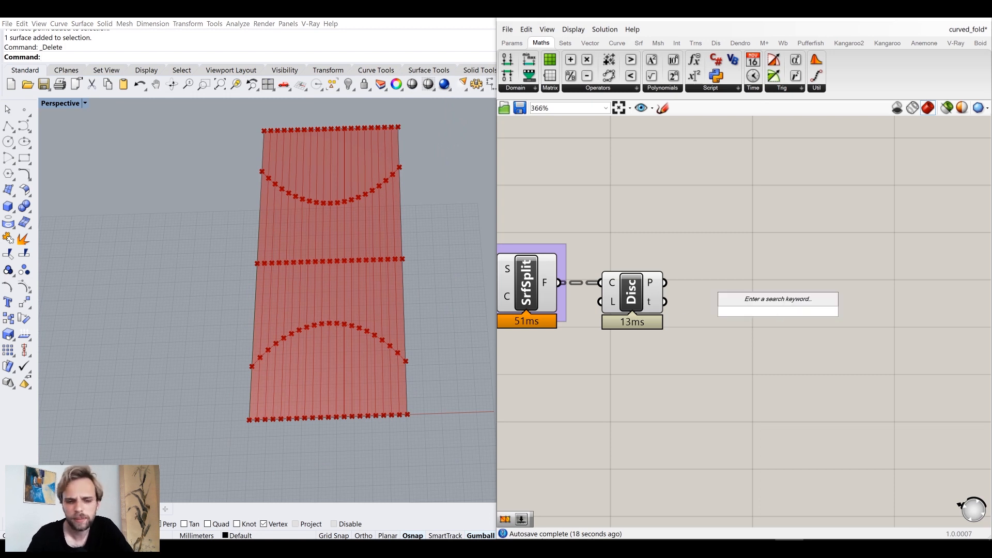
{"action": "type", "text": "constru"}
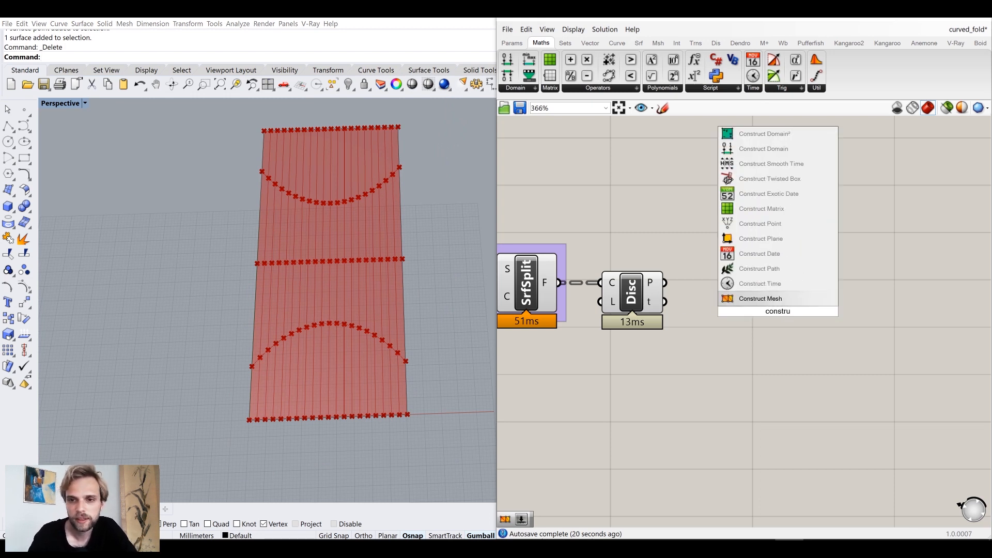
{"action": "key", "text": "Return"}
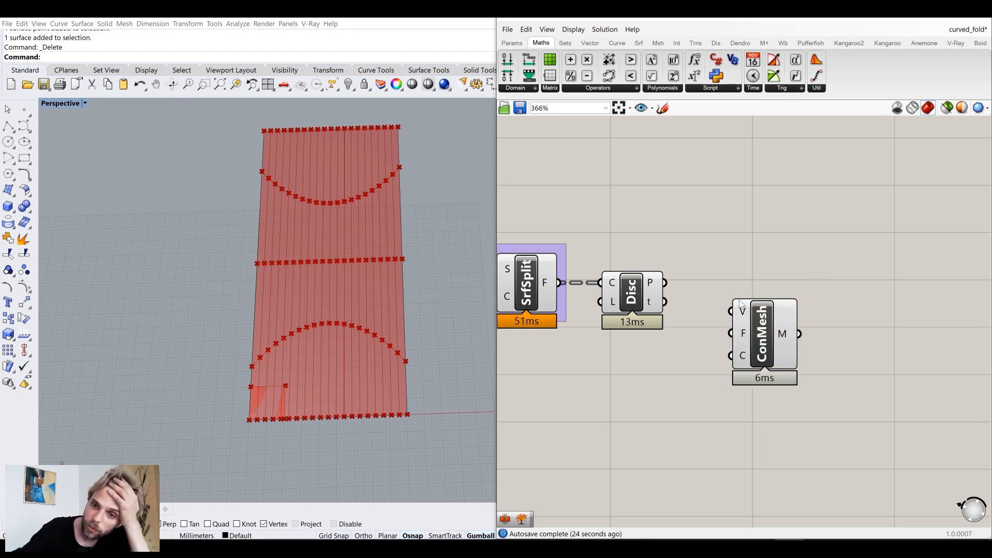
{"action": "mouse_move", "coordinate": [747, 311]}
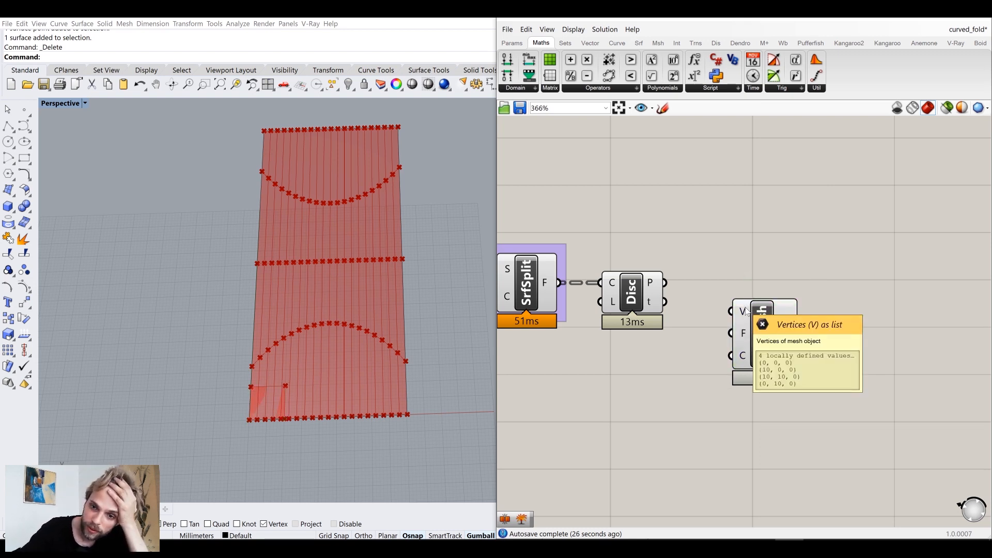
{"action": "mouse_move", "coordinate": [742, 340]}
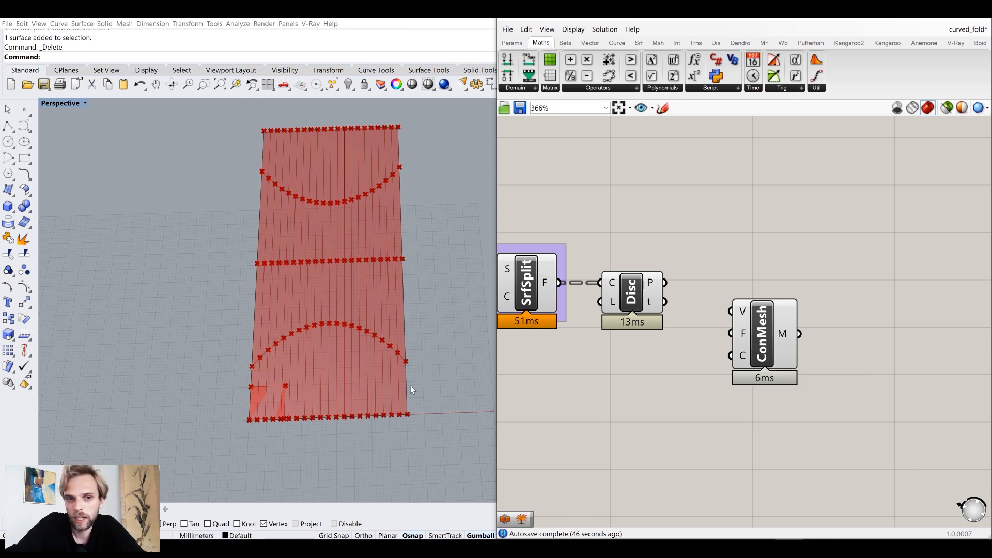
- Align Construct Mesh with the Disc component and wire the P output of Disc into its V input
{"action": "left_click_drag", "start_coordinate": [764, 339], "coordinate": [740, 328]}
{"action": "left_click", "coordinate": [687, 287]}
{"action": "left_click_drag", "start_coordinate": [665, 283], "coordinate": [741, 308]}
{"action": "left_click", "coordinate": [677, 366]}
- Turn off the preview of the SrfSplit and Disc components together
{"action": "right_click_drag", "start_coordinate": [632, 361], "coordinate": [713, 359]}
{"action": "left_click_drag", "start_coordinate": [753, 380], "coordinate": [590, 251]}
{"action": "middle_click", "coordinate": [589, 251]}
{"action": "left_click", "coordinate": [625, 214]}
{"action": "left_click", "coordinate": [769, 316]}
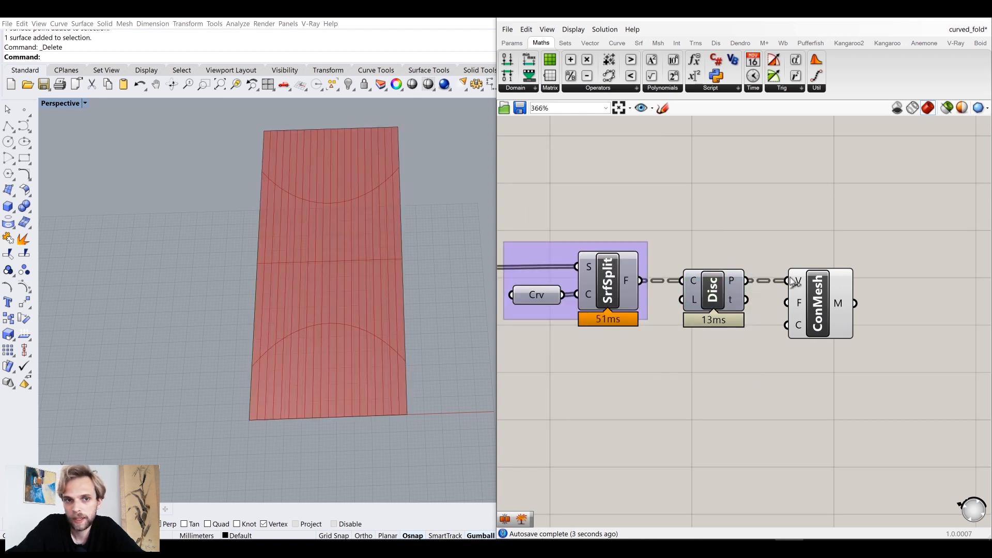
- Review the component chain from Srf to ConMesh and shift ConMesh slightly closer to the Disc component
{"action": "right_click_drag", "start_coordinate": [774, 319], "coordinate": [691, 306]}
{"action": "scroll", "coordinate": [691, 306], "scroll_direction": "up", "scroll_amount": 1}
{"action": "scroll", "coordinate": [692, 306], "scroll_direction": "down", "scroll_amount": 4}
{"action": "right_click_drag", "start_coordinate": [542, 320], "coordinate": [639, 309]}
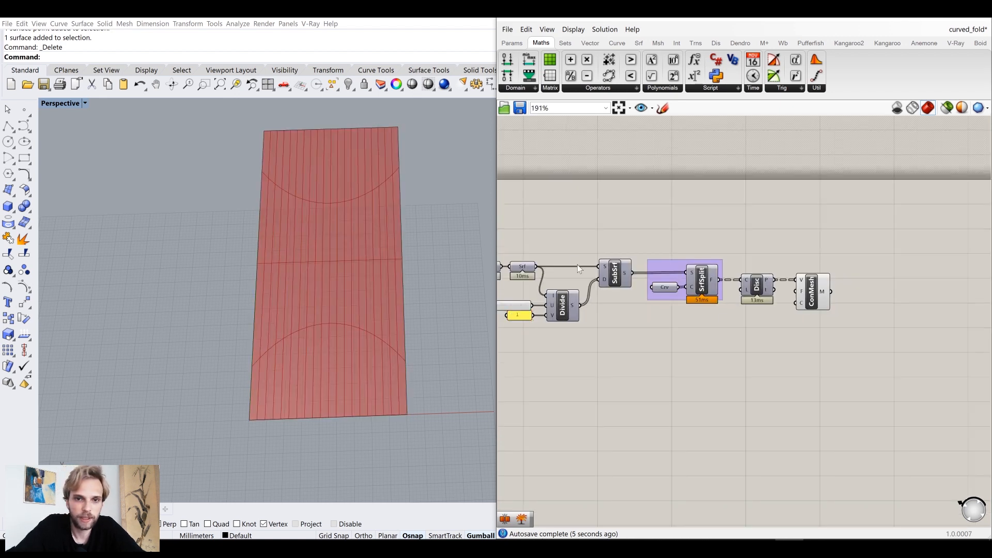
{"action": "scroll", "coordinate": [775, 304], "scroll_direction": "up", "scroll_amount": 2}
{"action": "right_click_drag", "start_coordinate": [775, 305], "coordinate": [651, 305]}
{"action": "scroll", "coordinate": [697, 305], "scroll_direction": "up", "scroll_amount": 2}
{"action": "left_click", "coordinate": [685, 304]}
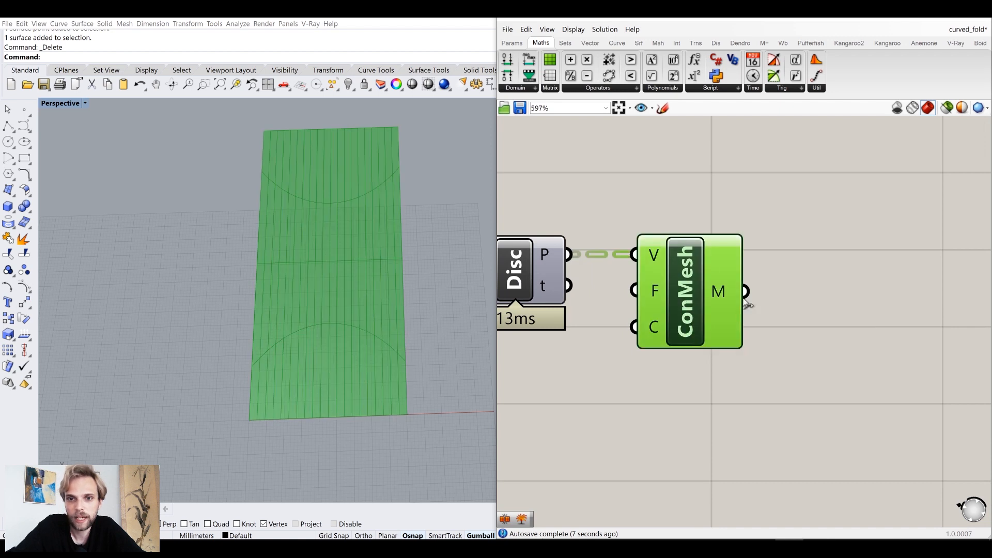
{"action": "left_click_drag", "start_coordinate": [688, 303], "coordinate": [675, 303]}
- Flatten the M output of the ConMesh component and inspect its mesh data
{"action": "mouse_move", "coordinate": [709, 297]}
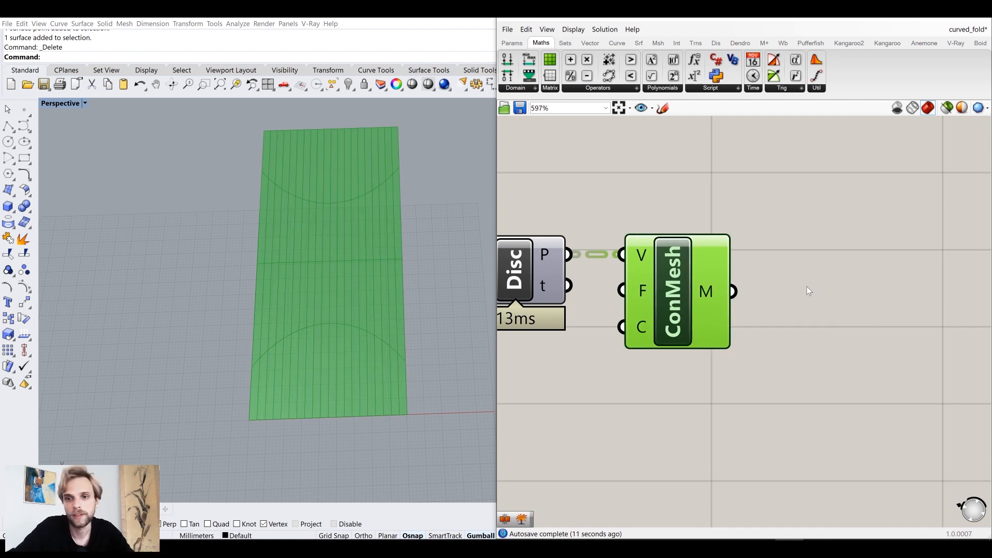
{"action": "right_click_drag", "start_coordinate": [716, 291], "coordinate": [662, 299]}
{"action": "mouse_move", "coordinate": [662, 298]}
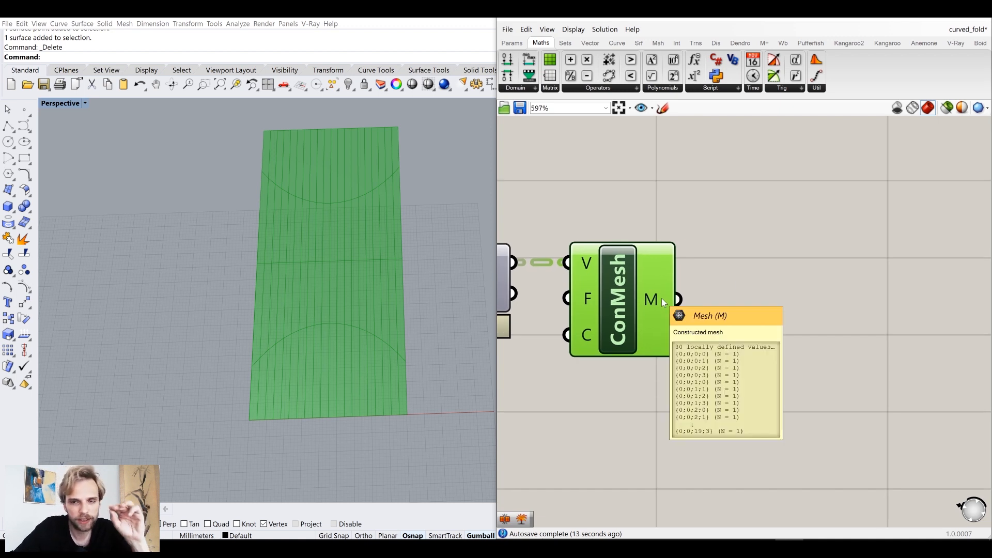
{"action": "right_click", "coordinate": [662, 298]}
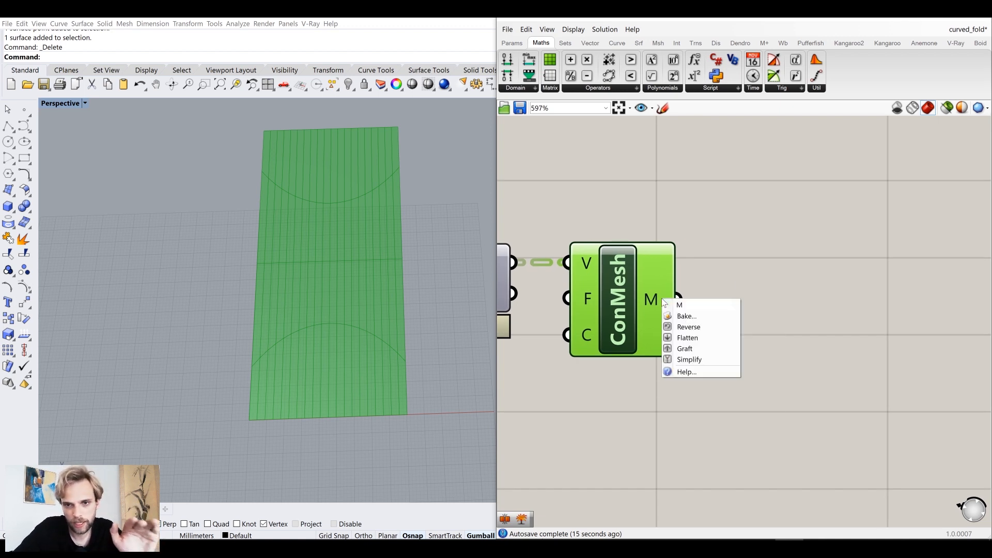
{"action": "left_click", "coordinate": [691, 338]}
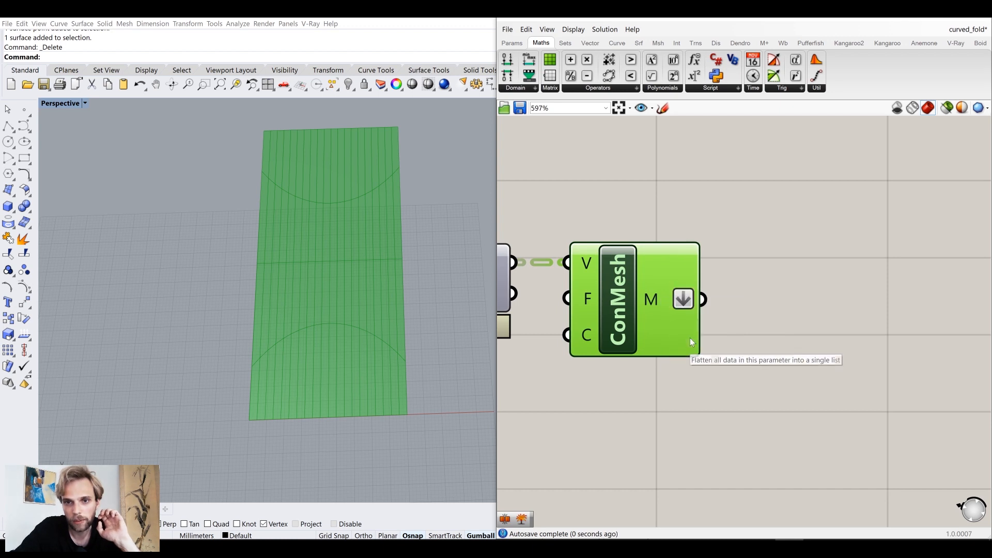
{"action": "mouse_move", "coordinate": [659, 301]}
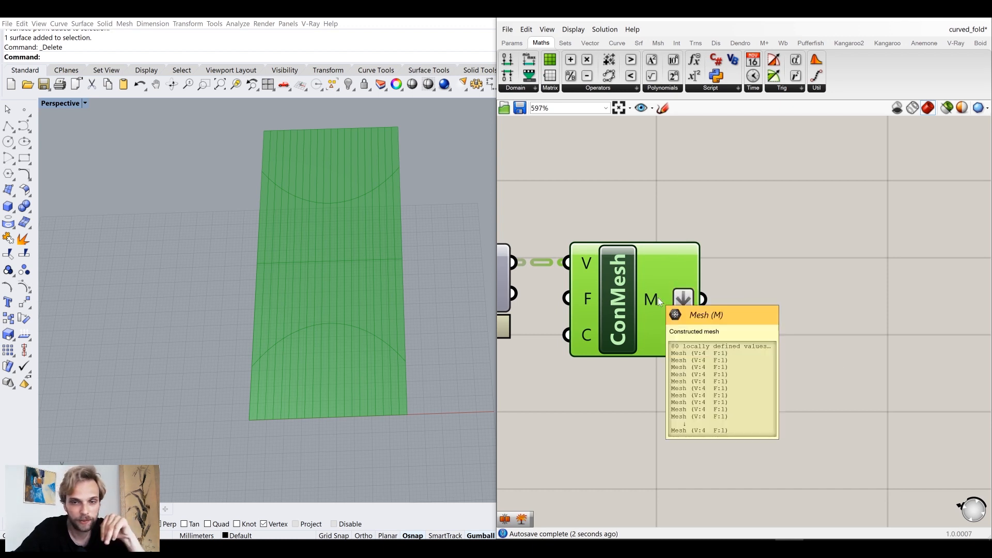
- Add a Combine&Clean component after ConMesh and wire the flattened M output into its M input
{"action": "right_click_drag", "start_coordinate": [828, 327], "coordinate": [772, 336]}
{"action": "double_click", "coordinate": [785, 329]}
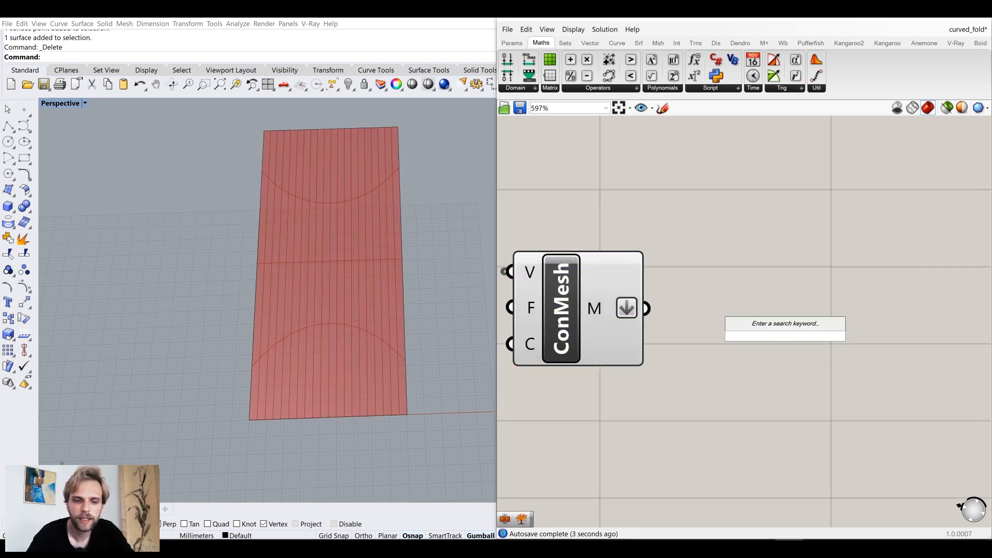
{"action": "type", "text": "combin"}
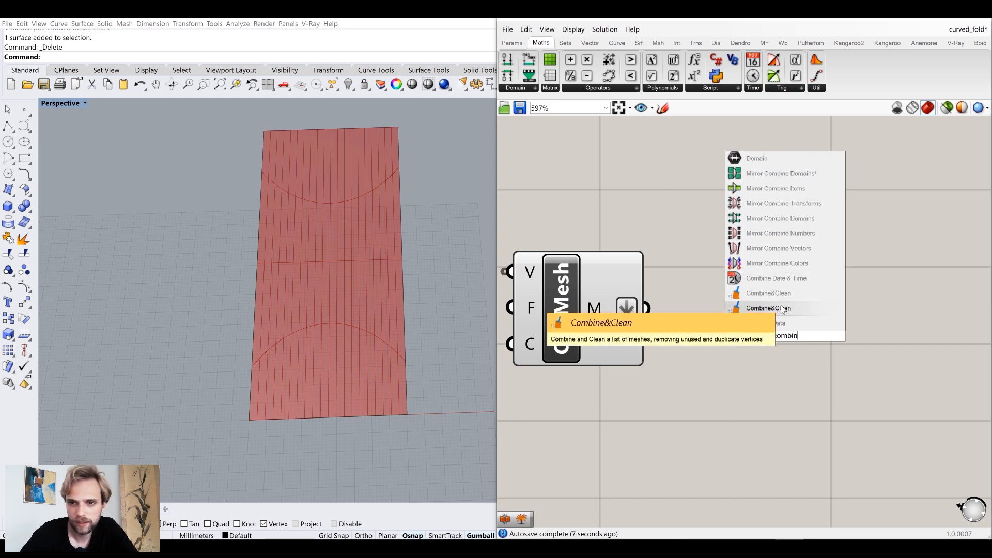
{"action": "left_click", "coordinate": [770, 308]}
{"action": "left_click_drag", "start_coordinate": [648, 309], "coordinate": [738, 304]}
{"action": "left_click", "coordinate": [814, 175]}
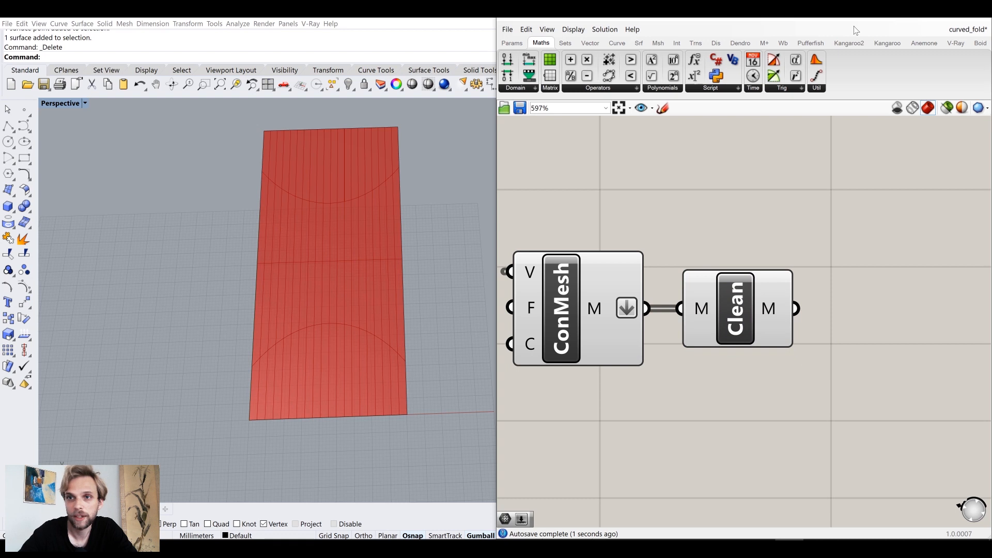
- Turn off the preview of the ConMesh component
{"action": "left_click", "coordinate": [543, 296]}
{"action": "scroll", "coordinate": [544, 296], "scroll_direction": "up", "scroll_amount": 1}
{"action": "middle_click", "coordinate": [543, 296]}
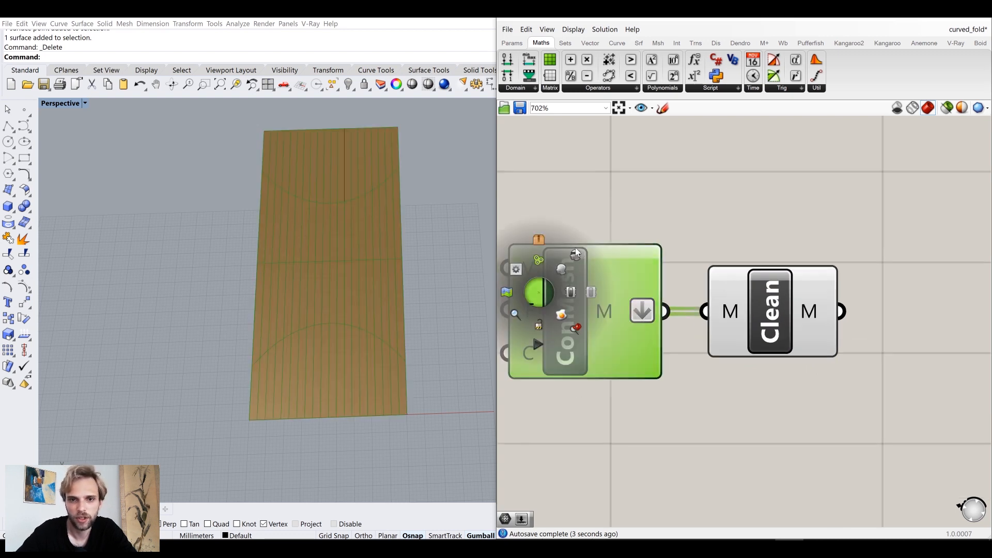
{"action": "left_click", "coordinate": [576, 253]}
{"action": "left_click", "coordinate": [668, 199]}
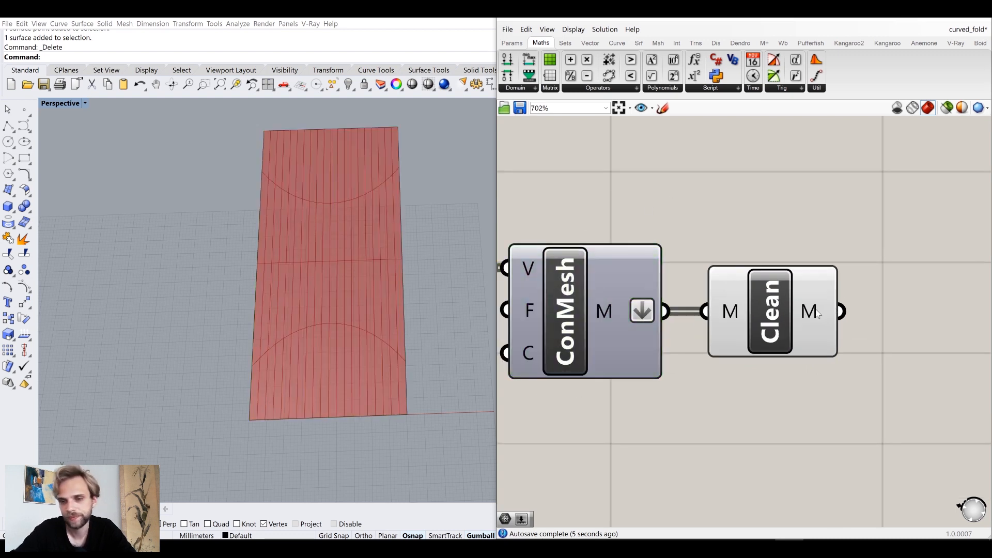
{"action": "mouse_move", "coordinate": [817, 314]}
- Group the whole component chain through Clean and move the group slightly lower on the canvas
{"action": "scroll", "coordinate": [827, 331], "scroll_direction": "down", "scroll_amount": 8}
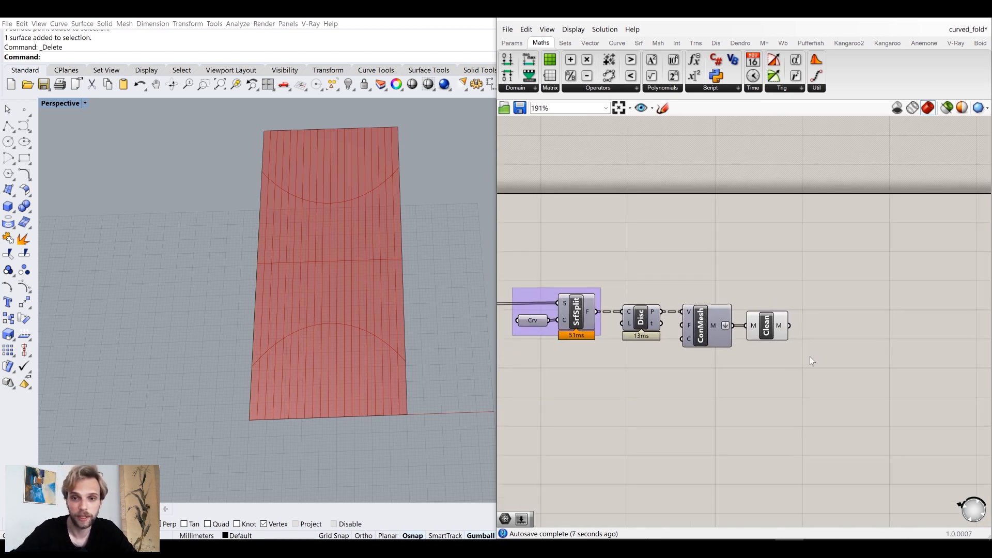
{"action": "left_click_drag", "start_coordinate": [832, 391], "coordinate": [554, 277]}
{"action": "middle_click", "coordinate": [554, 277]}
{"action": "left_click", "coordinate": [561, 244]}
{"action": "left_click", "coordinate": [624, 295]}
{"action": "left_click_drag", "start_coordinate": [671, 352], "coordinate": [675, 380]}
{"action": "left_click", "coordinate": [722, 295]}
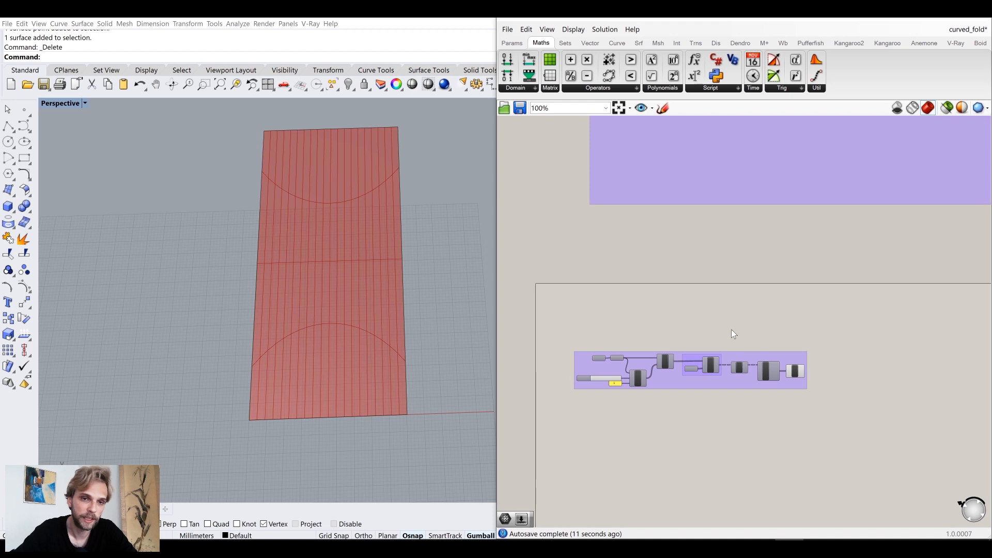
- Look over the existing reference definition in the large group above the new component chain and compare their layouts
{"action": "scroll", "coordinate": [731, 329], "scroll_direction": "down", "scroll_amount": 4}
{"action": "scroll", "coordinate": [796, 234], "scroll_direction": "up", "scroll_amount": 6}
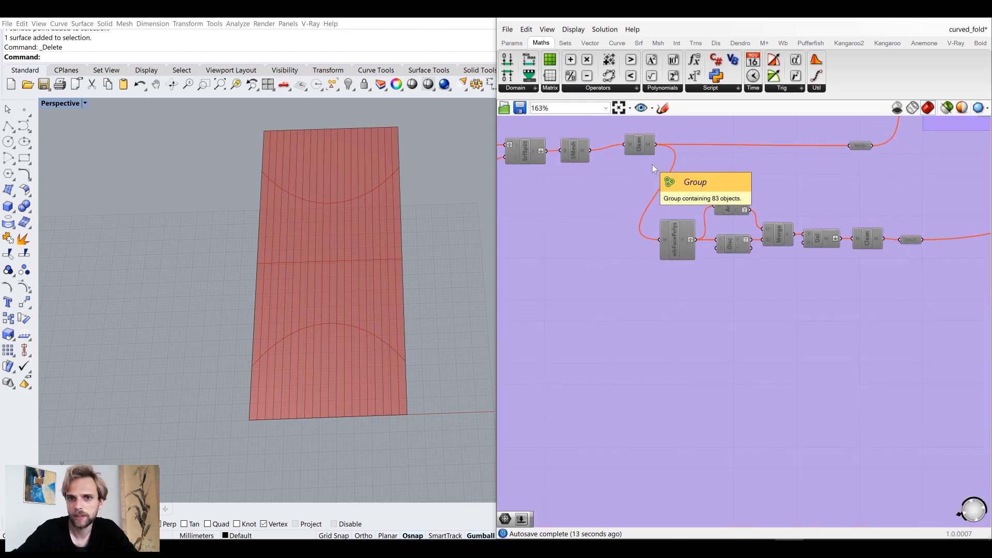
{"action": "scroll", "coordinate": [776, 253], "scroll_direction": "down", "scroll_amount": 4}
{"action": "right_click_drag", "start_coordinate": [892, 322], "coordinate": [749, 282]}
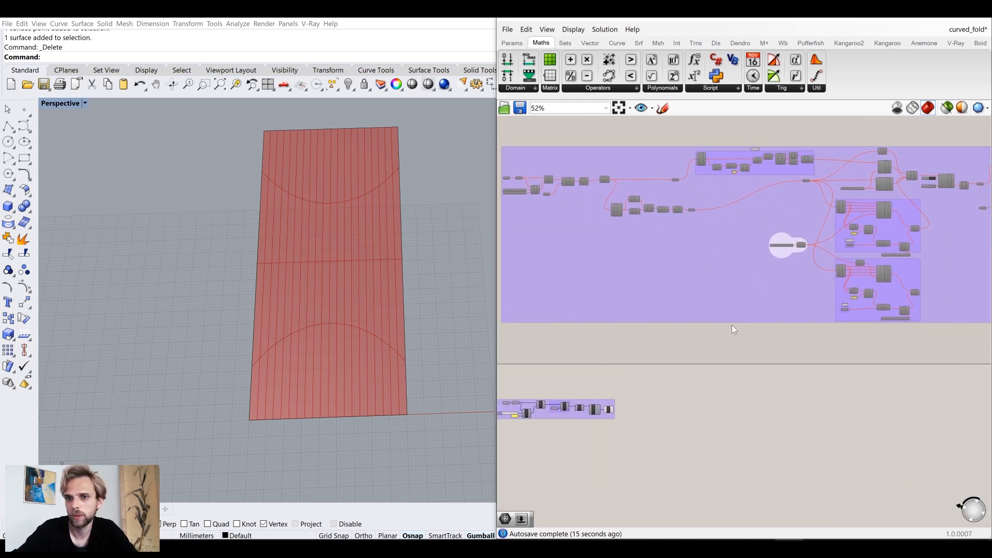
{"action": "scroll", "coordinate": [649, 207], "scroll_direction": "up", "scroll_amount": 3}
{"action": "scroll", "coordinate": [816, 247], "scroll_direction": "down", "scroll_amount": 7}
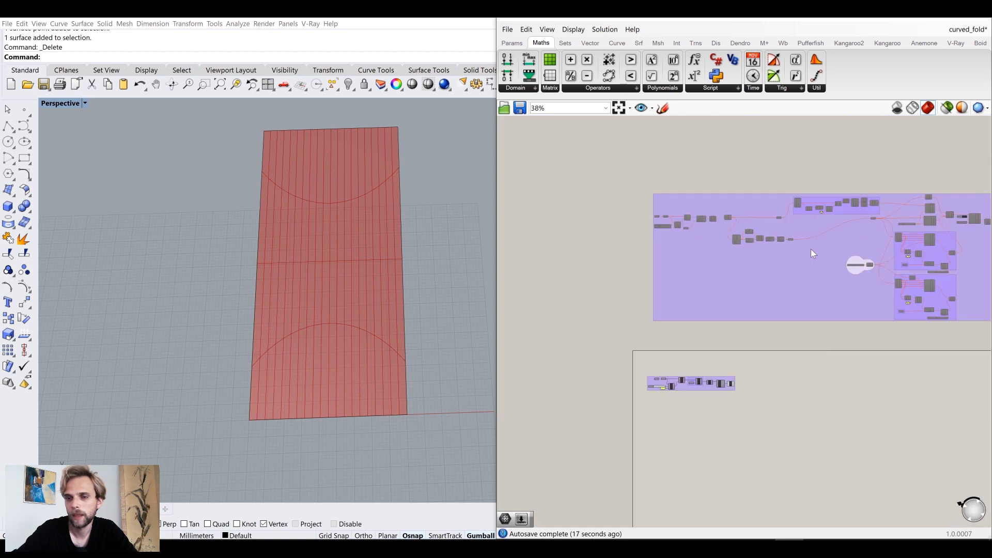
{"action": "right_click_drag", "start_coordinate": [724, 358], "coordinate": [748, 246]}
{"action": "scroll", "coordinate": [742, 244], "scroll_direction": "up", "scroll_amount": 6}
{"action": "scroll", "coordinate": [817, 231], "scroll_direction": "down", "scroll_amount": 7}
{"action": "right_click_drag", "start_coordinate": [849, 190], "coordinate": [733, 326]}
{"action": "scroll", "coordinate": [695, 253], "scroll_direction": "up", "scroll_amount": 3}
{"action": "left_click_drag", "start_coordinate": [753, 172], "coordinate": [965, 264]}
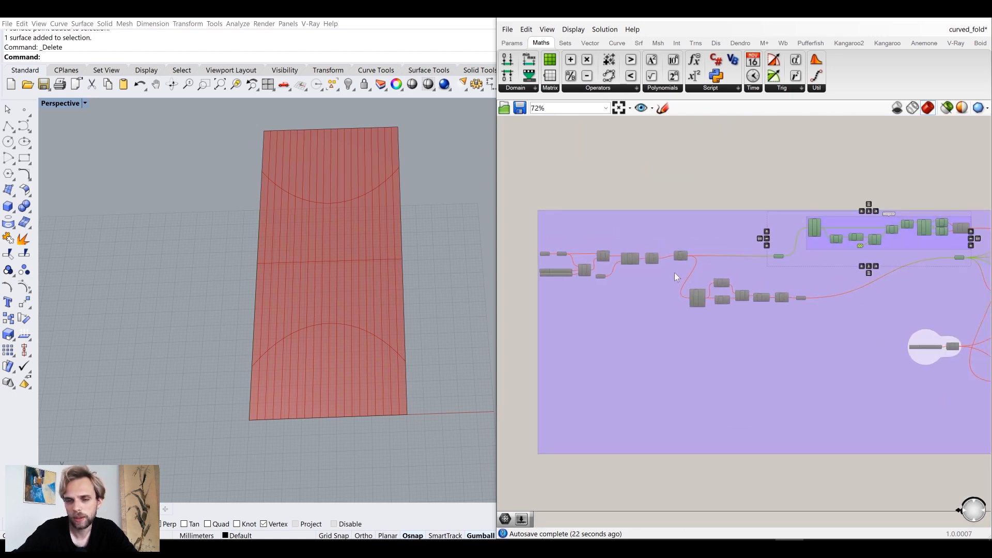
{"action": "scroll", "coordinate": [747, 313], "scroll_direction": "down", "scroll_amount": 6}
{"action": "scroll", "coordinate": [721, 359], "scroll_direction": "up", "scroll_amount": 5}
{"action": "right_click_drag", "start_coordinate": [832, 394], "coordinate": [762, 357]}
{"action": "left_click", "coordinate": [760, 347]}
{"action": "scroll", "coordinate": [760, 347], "scroll_direction": "down", "scroll_amount": 5}
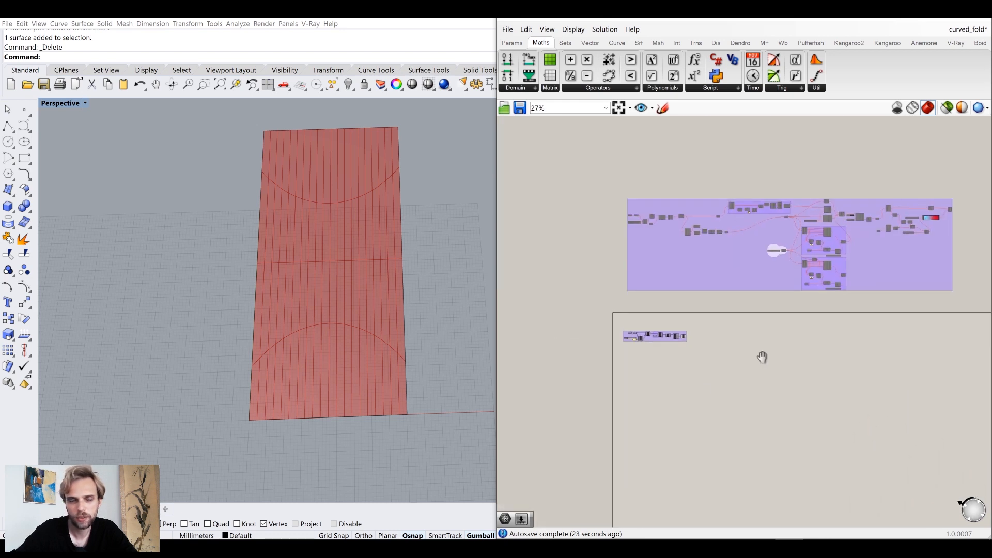
{"action": "right_click_drag", "start_coordinate": [412, 318], "coordinate": [483, 290]}
{"action": "scroll", "coordinate": [745, 267], "scroll_direction": "up", "scroll_amount": 3}
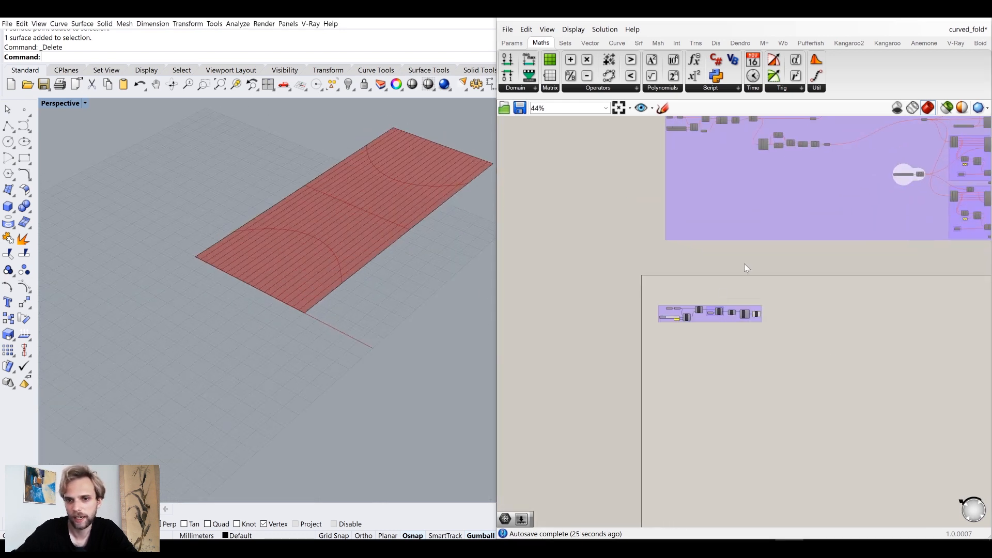
- Add a Mesh parameter after the Clean component and wire Clean's M output into it
{"action": "scroll", "coordinate": [721, 291], "scroll_direction": "up", "scroll_amount": 5}
{"action": "right_click_drag", "start_coordinate": [839, 358], "coordinate": [762, 302]}
{"action": "scroll", "coordinate": [718, 285], "scroll_direction": "up", "scroll_amount": 9}
{"action": "left_click", "coordinate": [735, 287]}
{"action": "right_click_drag", "start_coordinate": [810, 335], "coordinate": [785, 316]}
{"action": "left_click", "coordinate": [772, 274]}
{"action": "scroll", "coordinate": [259, 275], "scroll_direction": "up", "scroll_amount": 5}
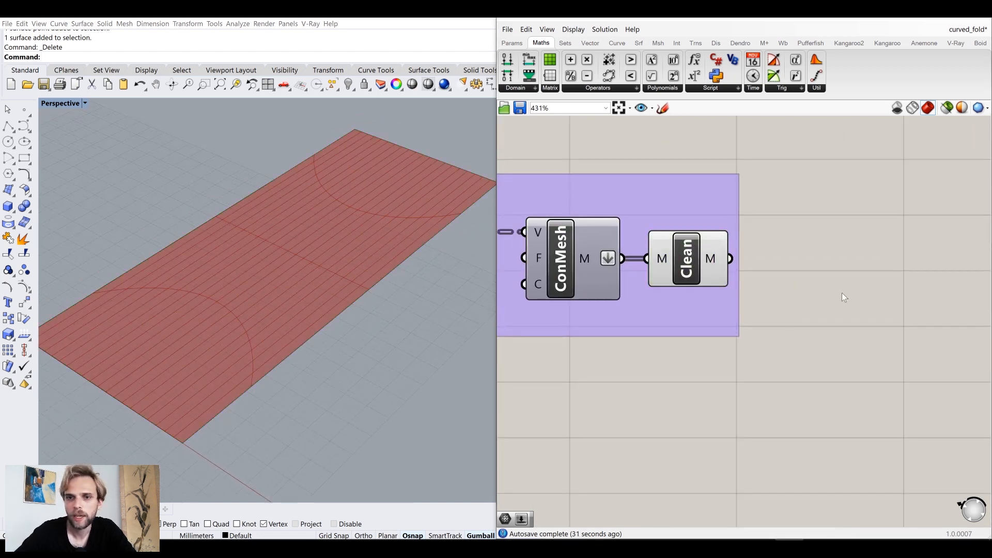
{"action": "double_click", "coordinate": [842, 292]}
{"action": "type", "text": "mesh"}
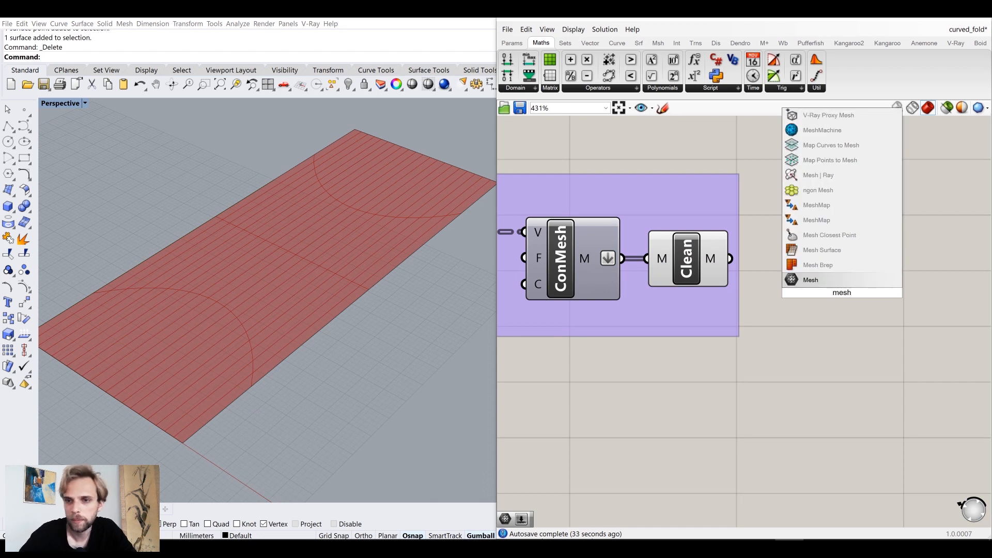
{"action": "key", "text": "Return"}
{"action": "left_click_drag", "start_coordinate": [730, 258], "coordinate": [813, 291]}
{"action": "left_click_drag", "start_coordinate": [832, 277], "coordinate": [889, 244]}
{"action": "left_click", "coordinate": [887, 241]}
- Turn off the preview of the Clean component
{"action": "left_click", "coordinate": [685, 255]}
{"action": "middle_click", "coordinate": [685, 255]}
{"action": "left_click", "coordinate": [729, 229]}
{"action": "left_click", "coordinate": [781, 194]}
- Place a Kangaroo2 Solver component on the canvas well to the right of the new Mesh parameter
{"action": "scroll", "coordinate": [864, 229], "scroll_direction": "down", "scroll_amount": 3}
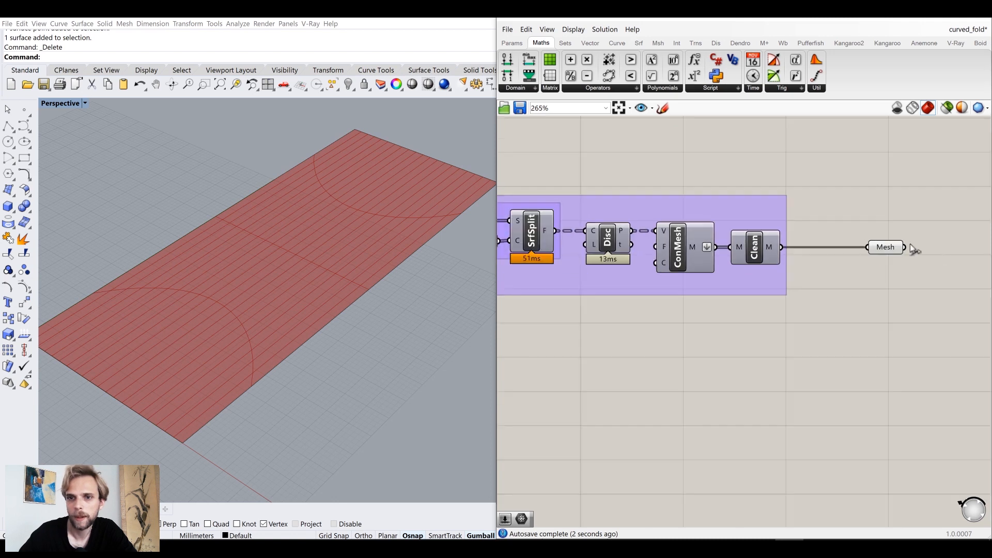
{"action": "right_click_drag", "start_coordinate": [912, 249], "coordinate": [782, 256]}
{"action": "left_click", "coordinate": [842, 46]}
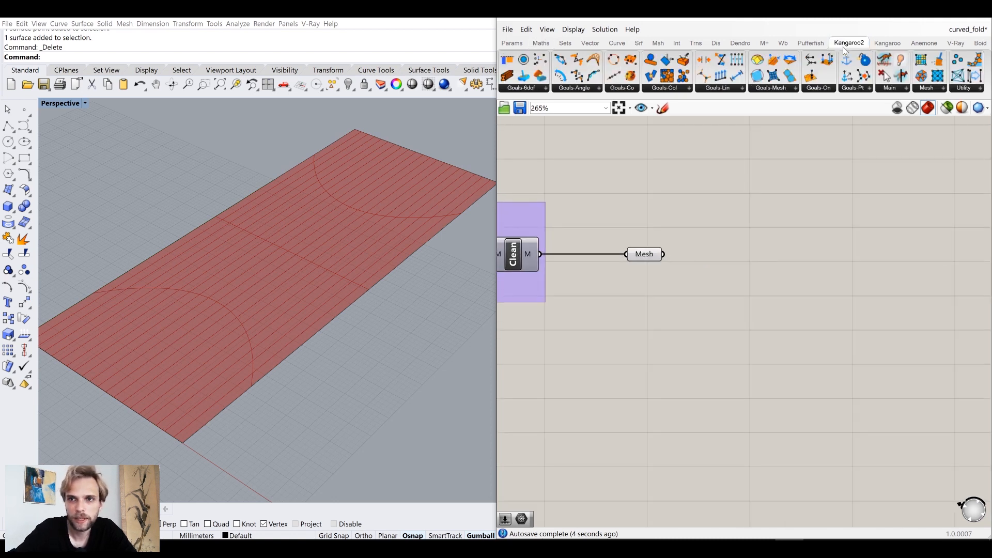
{"action": "left_click", "coordinate": [892, 89]}
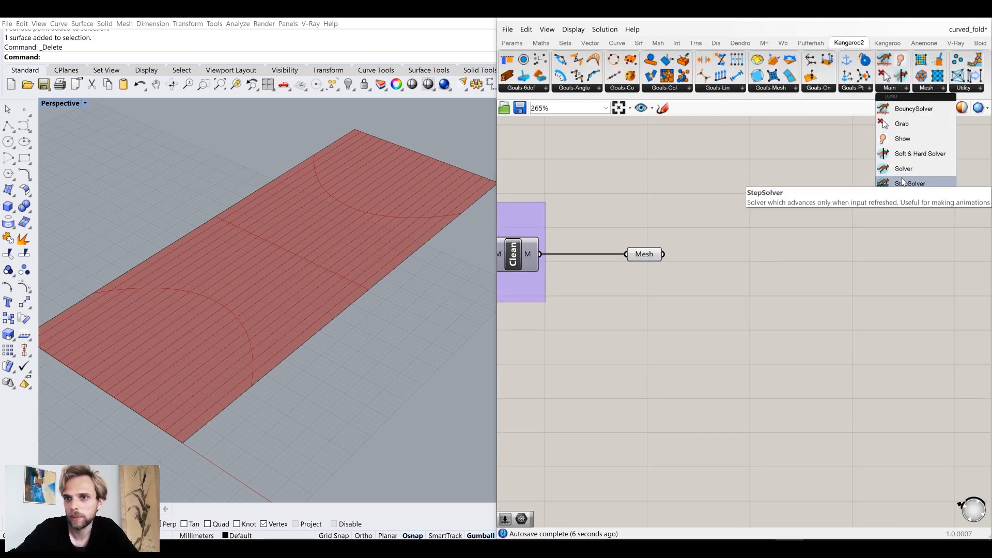
{"action": "left_click_drag", "start_coordinate": [901, 169], "coordinate": [928, 299]}
{"action": "right_click_drag", "start_coordinate": [873, 292], "coordinate": [710, 238]}
{"action": "left_click_drag", "start_coordinate": [752, 251], "coordinate": [826, 232]}
{"action": "right_click_drag", "start_coordinate": [672, 253], "coordinate": [714, 270]}
{"action": "left_click", "coordinate": [769, 230]}
{"action": "scroll", "coordinate": [762, 235], "scroll_direction": "down", "scroll_amount": 2}
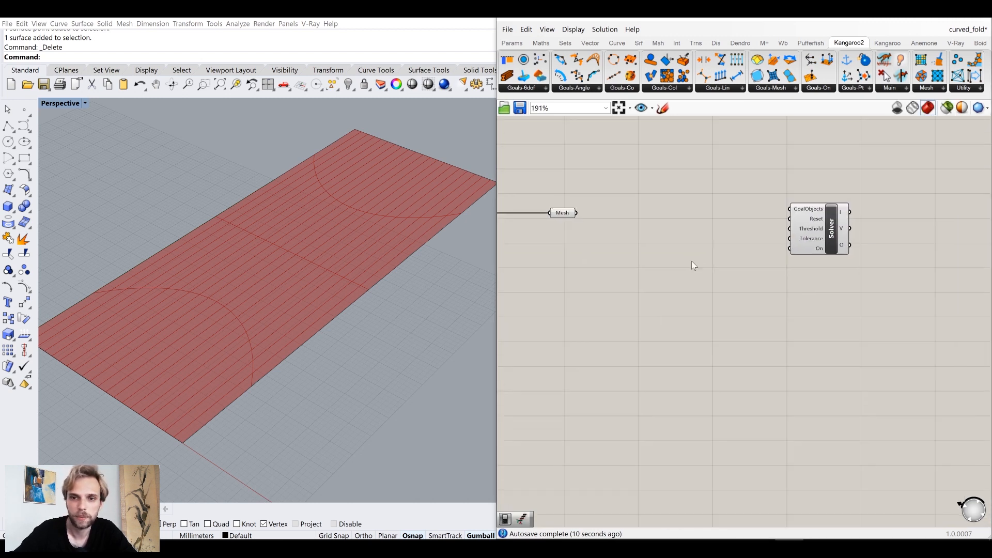
{"action": "double_click", "coordinate": [691, 261]}
{"action": "type", "text": "tooggle"}
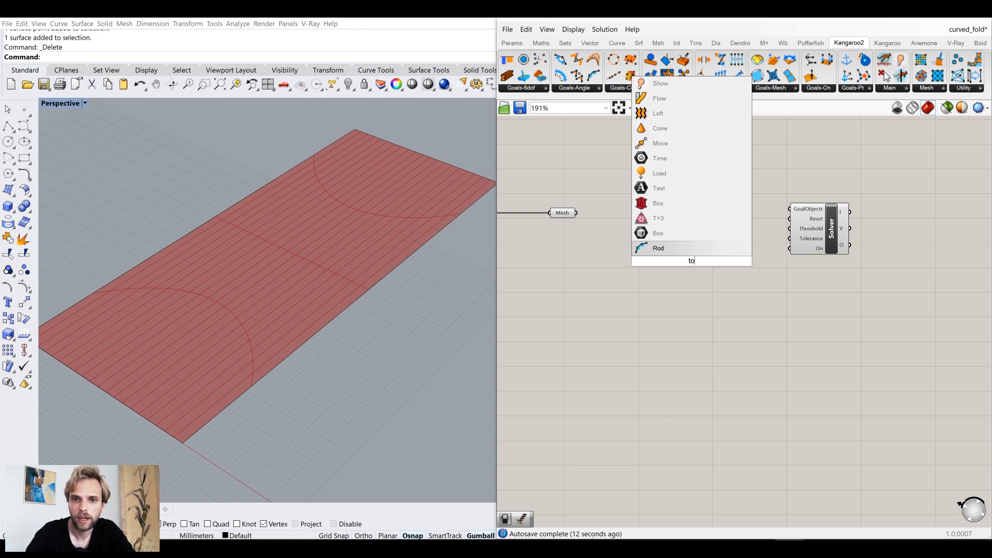
{"action": "left_click", "coordinate": [699, 242]}
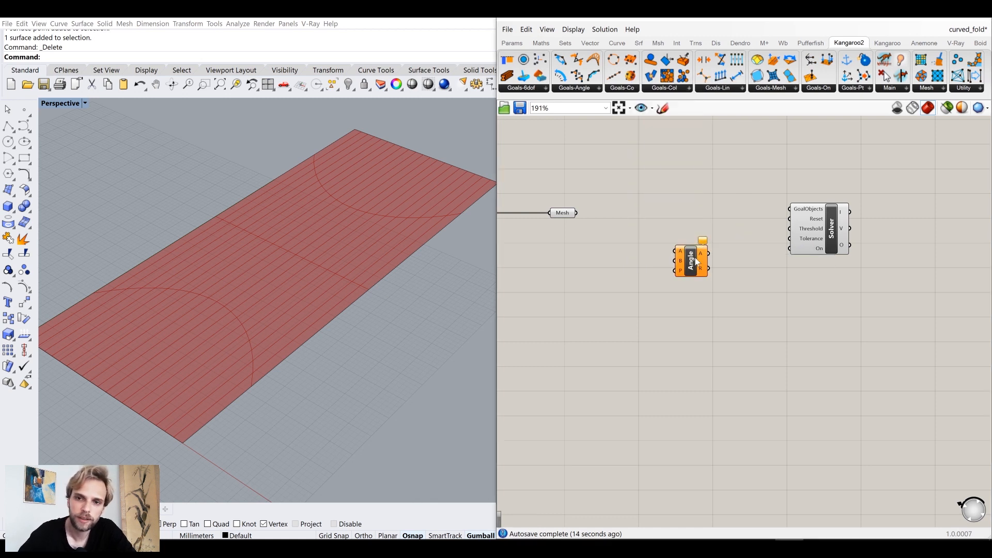
{"action": "key", "text": "ctrl+z"}
- Add a Boolean Toggle beside the Solver and wire it into the Solver's On input
{"action": "double_click", "coordinate": [696, 258]}
{"action": "type", "text": "toggle"}
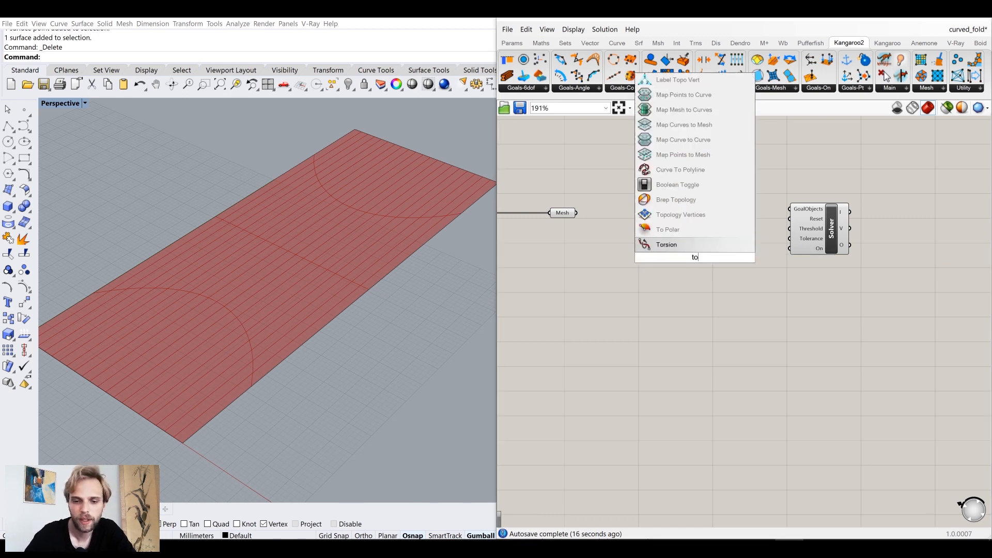
{"action": "left_click", "coordinate": [696, 244]}
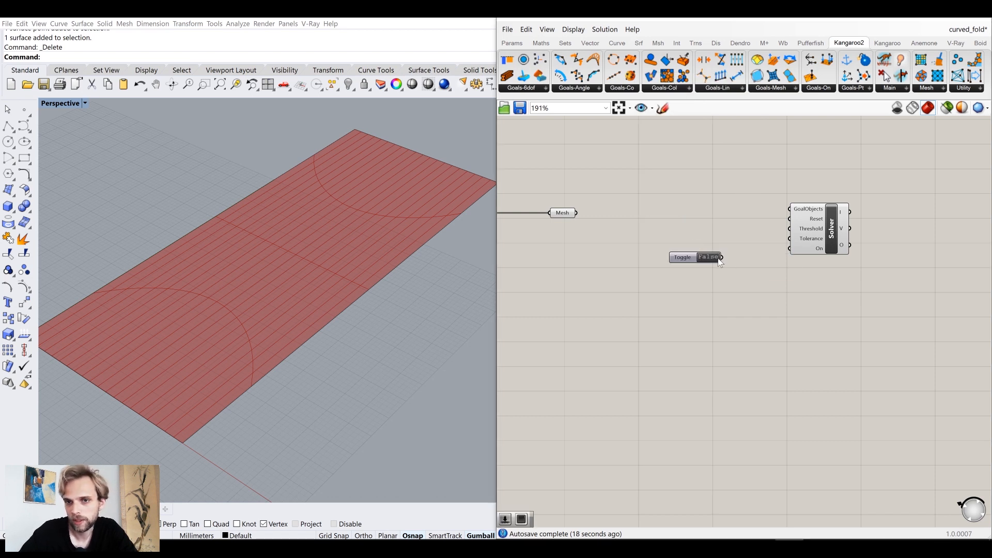
{"action": "left_click_drag", "start_coordinate": [674, 259], "coordinate": [718, 238]}
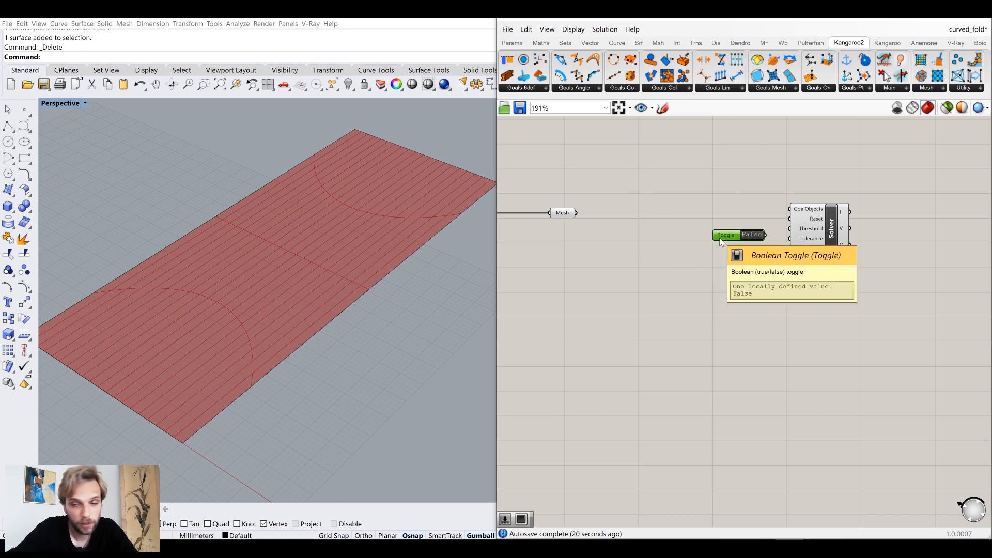
{"action": "scroll", "coordinate": [775, 234], "scroll_direction": "up", "scroll_amount": 2}
{"action": "scroll", "coordinate": [748, 297], "scroll_direction": "up", "scroll_amount": 3}
{"action": "left_click_drag", "start_coordinate": [757, 331], "coordinate": [805, 342]}
{"action": "left_click_drag", "start_coordinate": [680, 348], "coordinate": [709, 359]}
- Add a Button above the toggle and wire it into the Solver's Reset input
{"action": "double_click", "coordinate": [609, 284]}
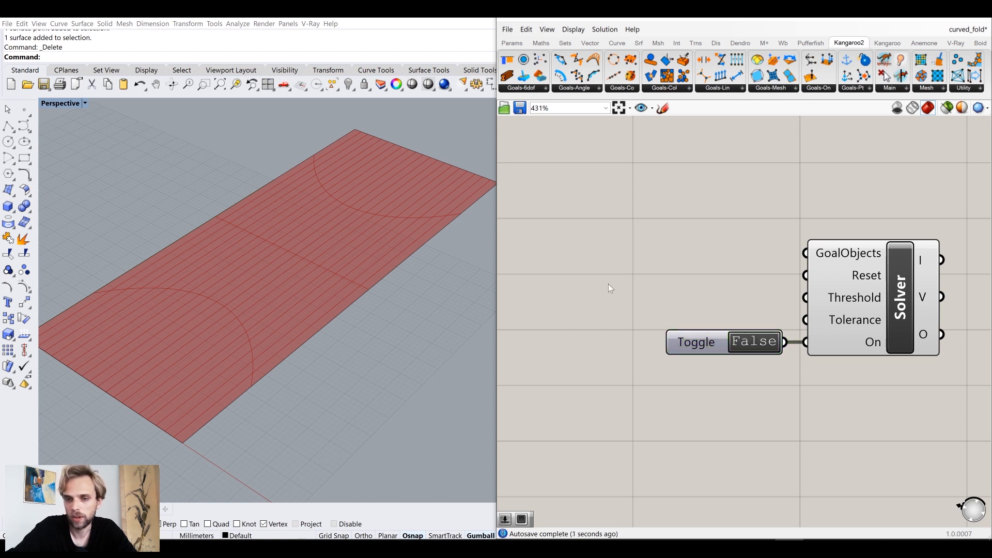
{"action": "type", "text": "butt"}
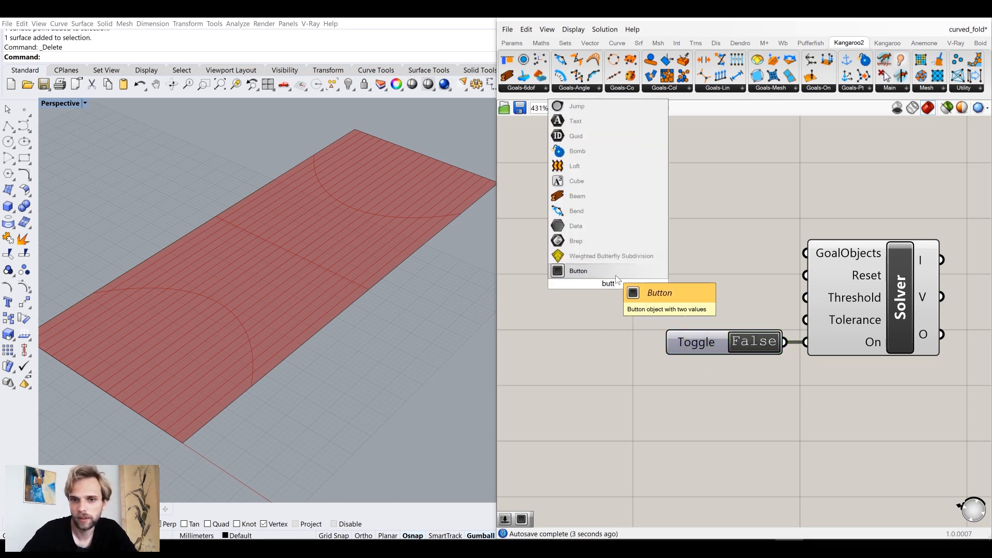
{"action": "left_click", "coordinate": [616, 273]}
{"action": "left_click_drag", "start_coordinate": [581, 283], "coordinate": [701, 275]}
{"action": "left_click_drag", "start_coordinate": [790, 275], "coordinate": [815, 279]}
{"action": "mouse_move", "coordinate": [721, 278]}
{"action": "left_mouse_down"}
{"action": "mouse_move", "coordinate": [704, 278]}
{"action": "mouse_move", "coordinate": [716, 278]}
{"action": "left_mouse_up"}
- Add an Entwine component, wire its R output into the Solver's GoalObjects input and reduce it to two inputs
{"action": "right_click_drag", "start_coordinate": [585, 208], "coordinate": [664, 202]}
{"action": "double_click", "coordinate": [663, 203]}
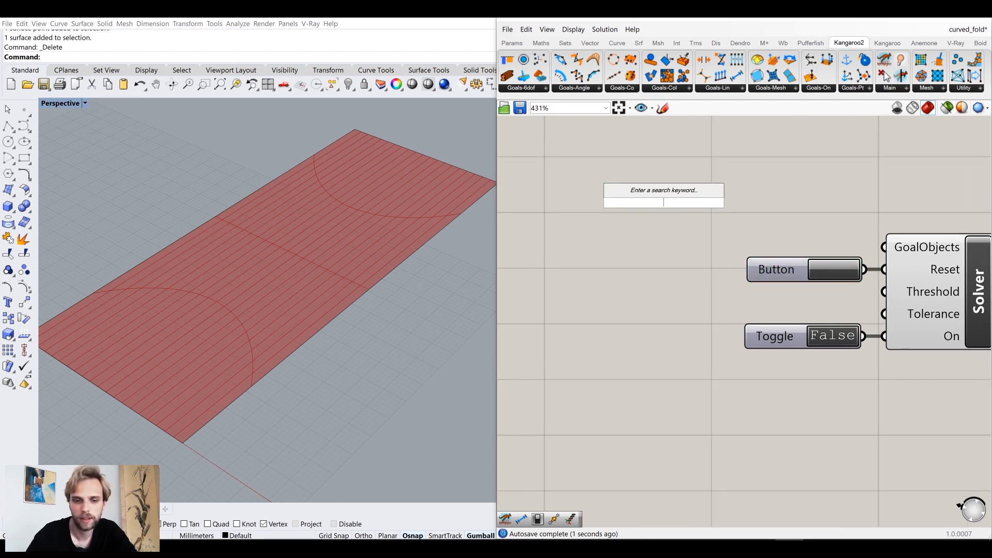
{"action": "type", "text": "entwin"}
{"action": "key", "text": "Return"}
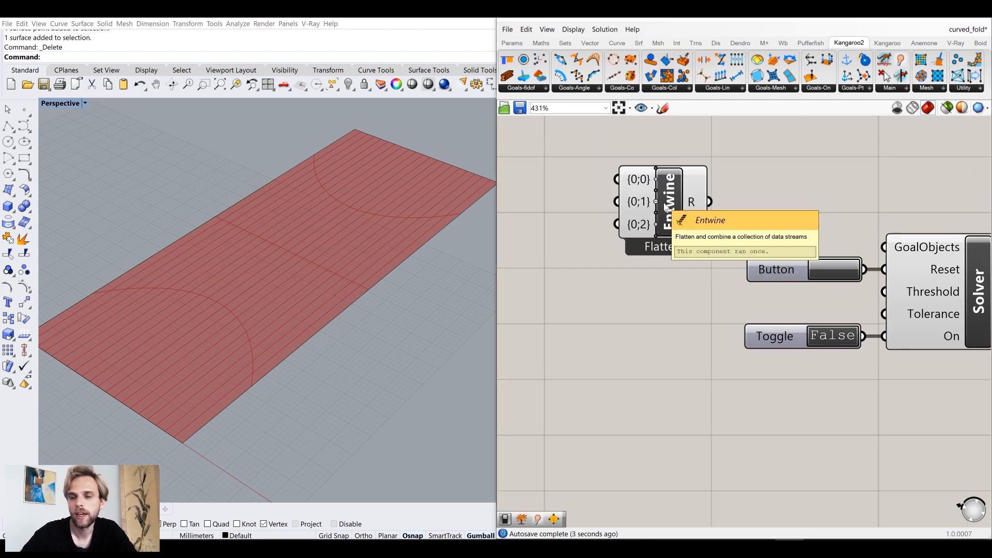
{"action": "left_click_drag", "start_coordinate": [710, 202], "coordinate": [843, 262]}
{"action": "left_click_drag", "start_coordinate": [681, 222], "coordinate": [704, 267]}
{"action": "scroll", "coordinate": [680, 276], "scroll_direction": "up", "scroll_amount": 2}
{"action": "left_click", "coordinate": [680, 275]}
{"action": "left_click", "coordinate": [723, 256]}
{"action": "scroll", "coordinate": [717, 250], "scroll_direction": "down", "scroll_amount": 5}
{"action": "left_click", "coordinate": [646, 225]}
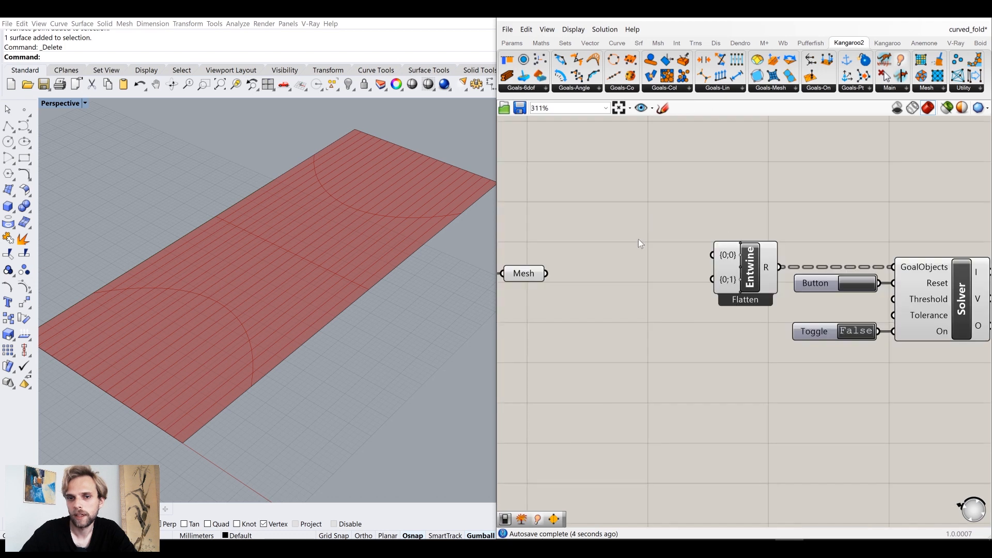
- Add a Show component between the Mesh parameter and Entwine's {0;0} input, and shift the solver components farther right
{"action": "double_click", "coordinate": [637, 238]}
{"action": "type", "text": "show"}
{"action": "key", "text": "Return"}
{"action": "scroll", "coordinate": [639, 245], "scroll_direction": "up", "scroll_amount": 2}
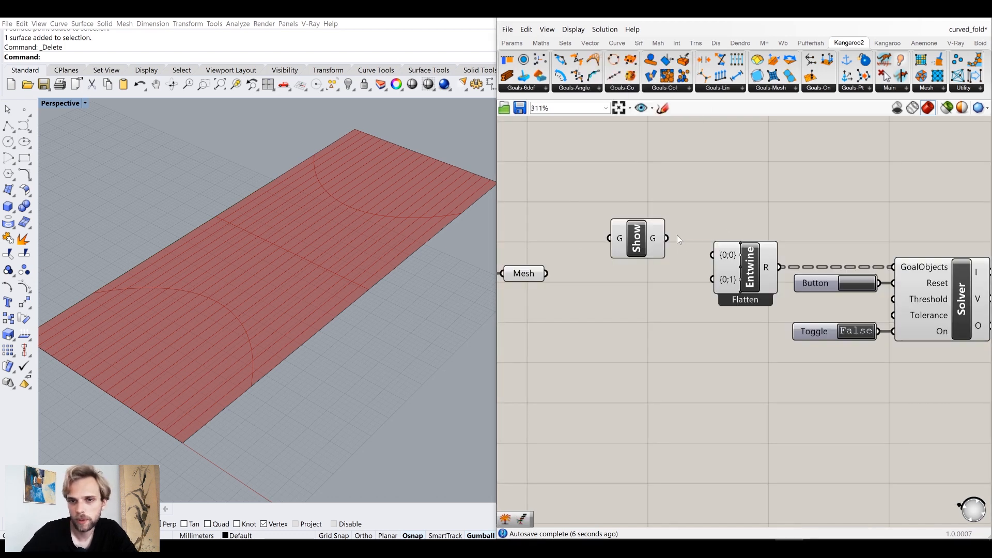
{"action": "left_click_drag", "start_coordinate": [667, 238], "coordinate": [712, 255]}
{"action": "left_click_drag", "start_coordinate": [546, 273], "coordinate": [611, 227]}
{"action": "scroll", "coordinate": [640, 370], "scroll_direction": "down", "scroll_amount": 3}
{"action": "left_click_drag", "start_coordinate": [793, 376], "coordinate": [569, 272]}
{"action": "left_click_drag", "start_coordinate": [567, 273], "coordinate": [703, 275]}
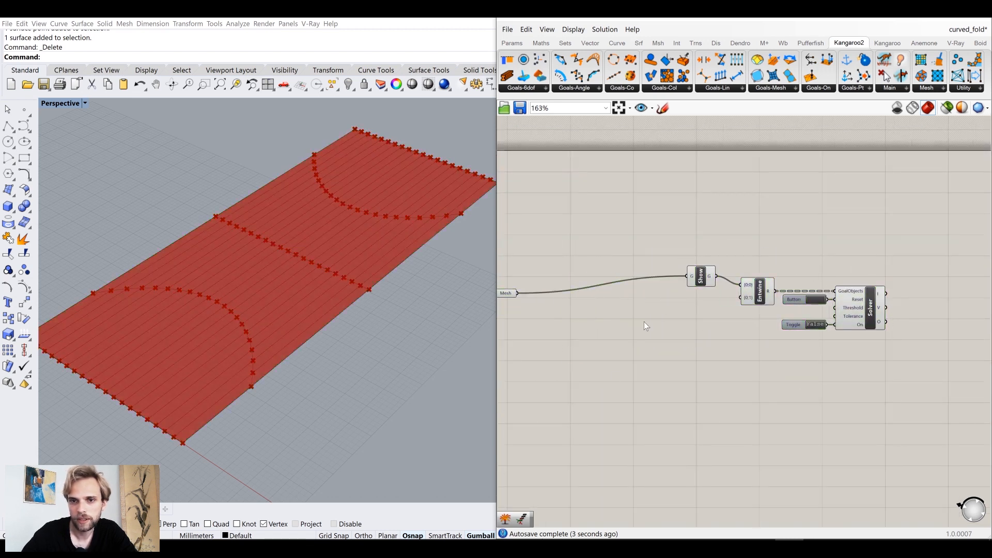
- Insert a second Mesh parameter directly before Show, wired from the first Mesh parameter into Show's G input
{"action": "double_click", "coordinate": [643, 322]}
{"action": "type", "text": "mesh"}
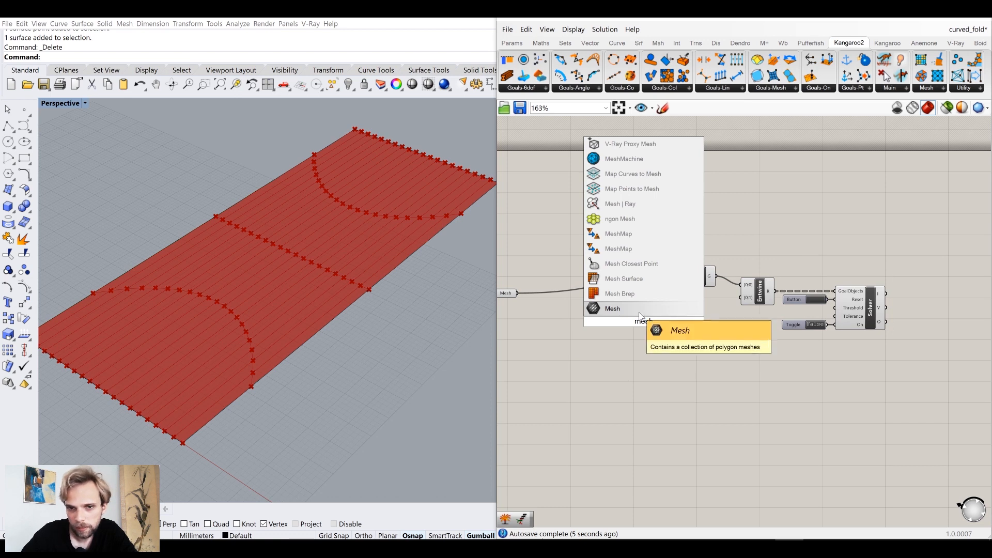
{"action": "left_click", "coordinate": [641, 309]}
{"action": "scroll", "coordinate": [641, 316], "scroll_direction": "up", "scroll_amount": 3}
{"action": "left_click_drag", "start_coordinate": [645, 329], "coordinate": [730, 243]}
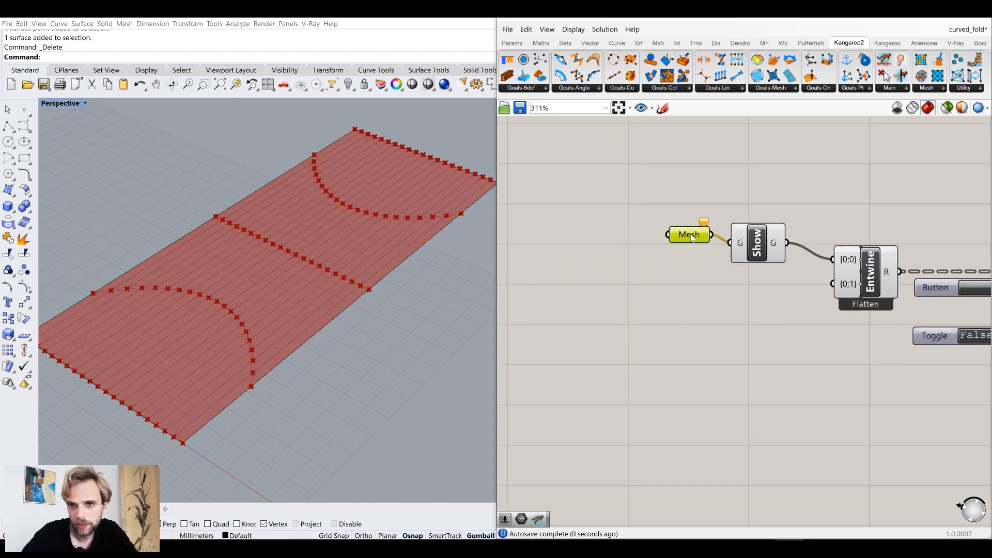
{"action": "scroll", "coordinate": [705, 243], "scroll_direction": "down", "scroll_amount": 3}
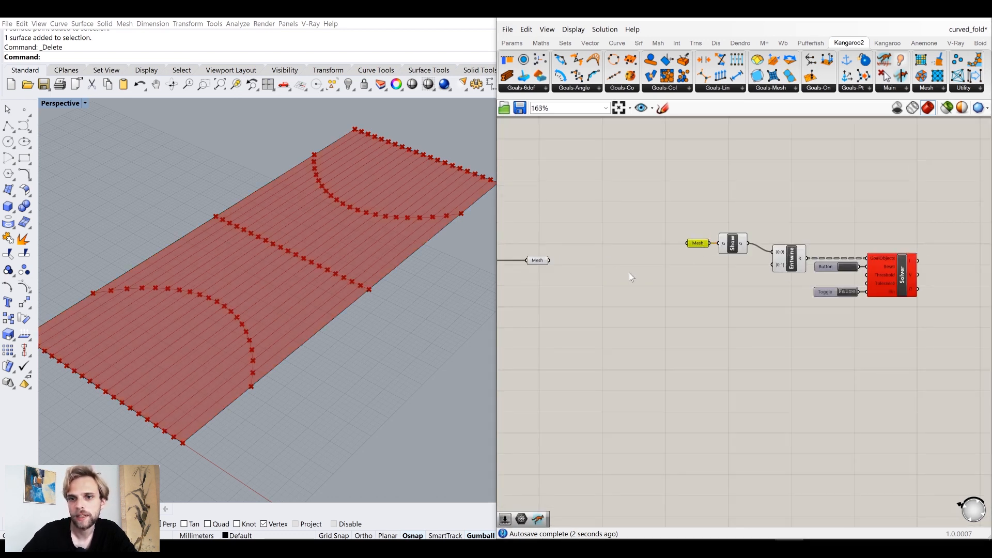
{"action": "left_click_drag", "start_coordinate": [550, 261], "coordinate": [688, 243]}
{"action": "right_click_drag", "start_coordinate": [754, 327], "coordinate": [691, 320]}
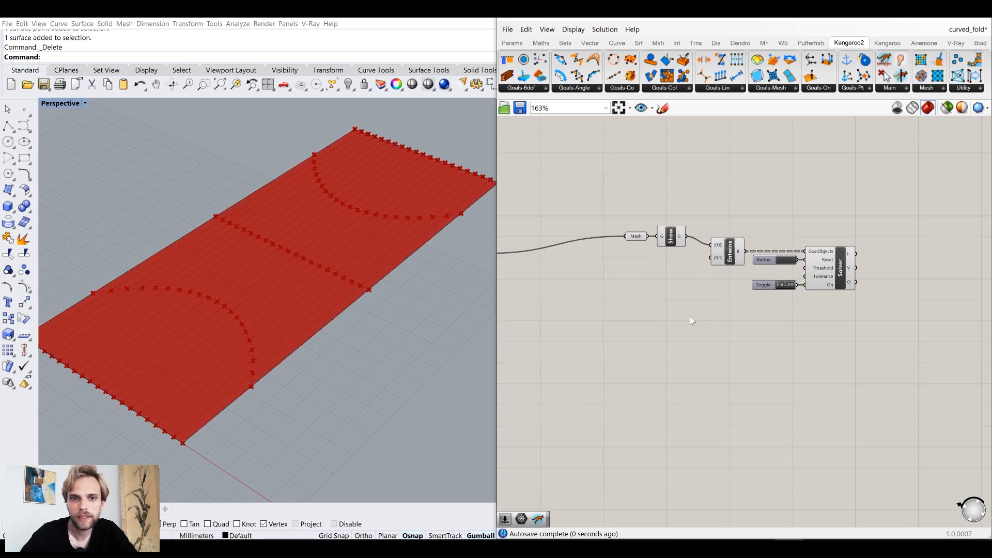
- Add an Explode Tree component after the Solver and wire the Solver's O output into its D input
{"action": "scroll", "coordinate": [721, 274], "scroll_direction": "up", "scroll_amount": 3}
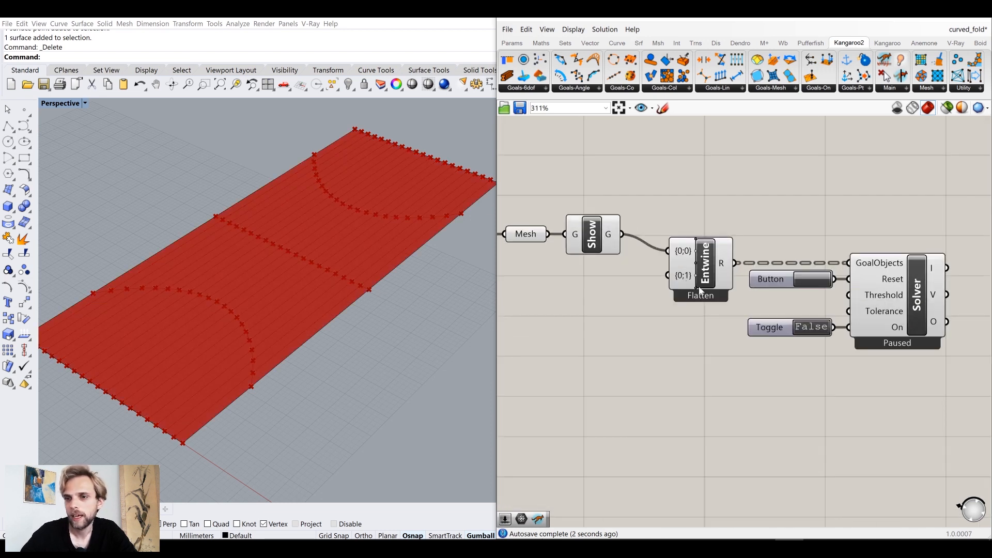
{"action": "scroll", "coordinate": [724, 297], "scroll_direction": "down", "scroll_amount": 3}
{"action": "scroll", "coordinate": [786, 311], "scroll_direction": "up", "scroll_amount": 3}
{"action": "double_click", "coordinate": [786, 311]}
{"action": "type", "text": "ban"}
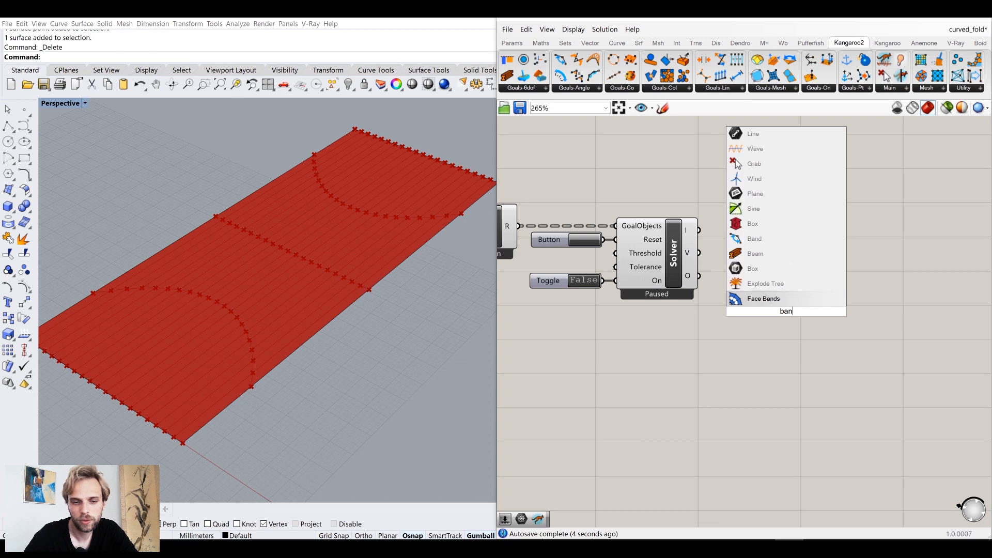
{"action": "left_click", "coordinate": [760, 285]}
{"action": "left_click_drag", "start_coordinate": [699, 277], "coordinate": [754, 277]}
- Add a Mesh parameter after Explode Tree and wire the {0;0} output into it
{"action": "double_click", "coordinate": [841, 305]}
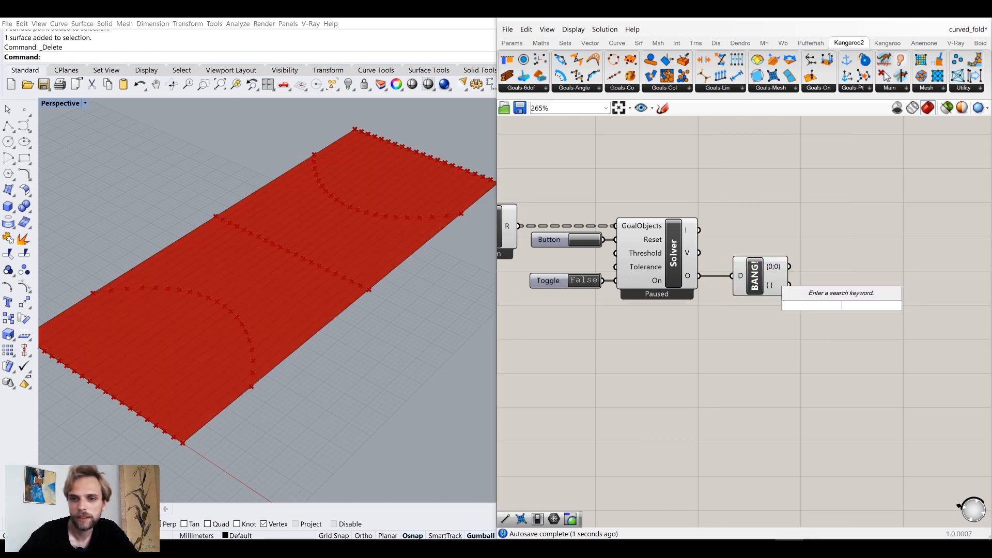
{"action": "type", "text": "mesh"}
{"action": "left_click", "coordinate": [830, 292]}
{"action": "right_click_drag", "start_coordinate": [689, 282], "coordinate": [809, 297]}
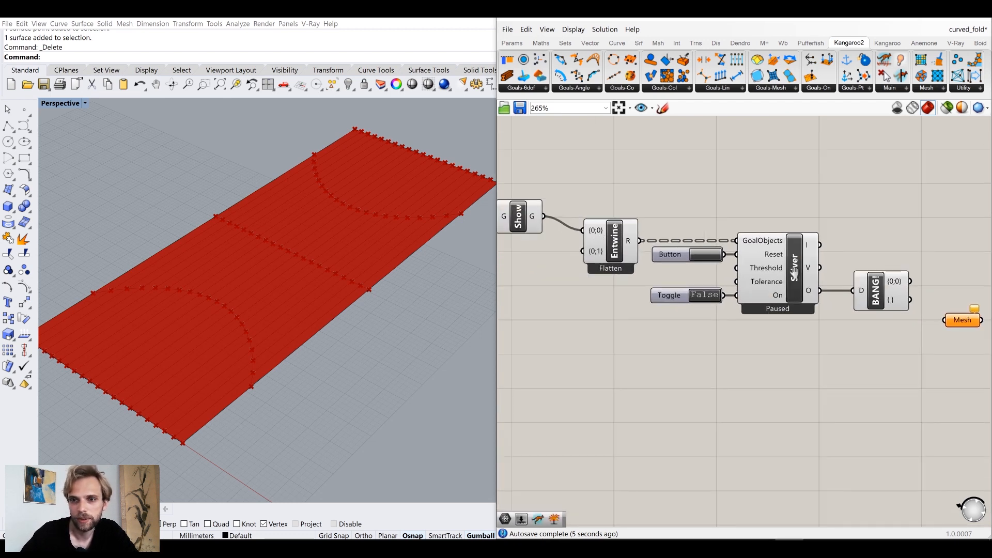
{"action": "scroll", "coordinate": [791, 273], "scroll_direction": "up", "scroll_amount": 2}
{"action": "left_click_drag", "start_coordinate": [781, 275], "coordinate": [839, 278]}
{"action": "scroll", "coordinate": [840, 278], "scroll_direction": "up", "scroll_amount": 1}
{"action": "scroll", "coordinate": [813, 342], "scroll_direction": "down", "scroll_amount": 4}
- Add a Custom Preview component and wire the output Mesh parameter into its G input
{"action": "double_click", "coordinate": [893, 383]}
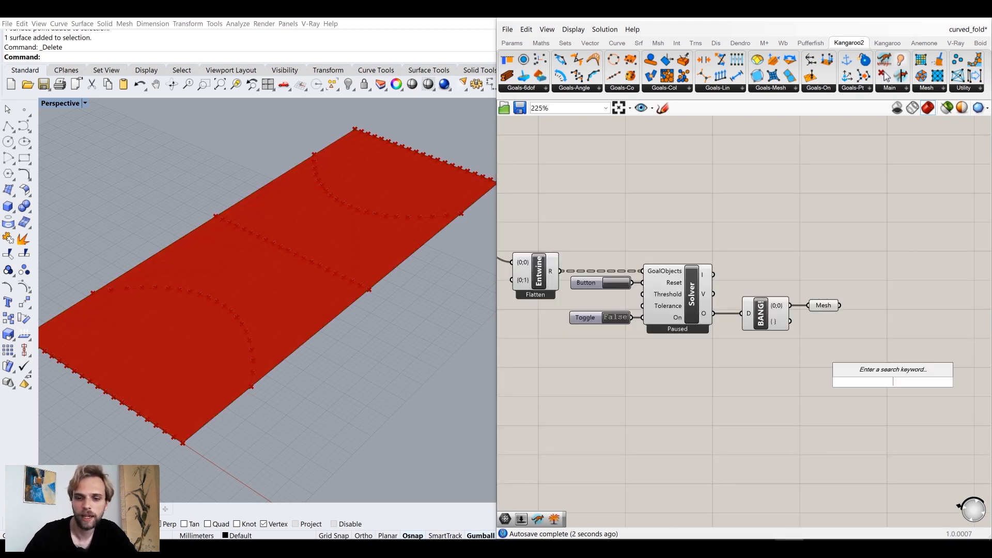
{"action": "type", "text": "pre"}
{"action": "left_click", "coordinate": [879, 339]}
{"action": "left_click_drag", "start_coordinate": [860, 338], "coordinate": [896, 313]}
{"action": "left_click", "coordinate": [829, 367]}
- Turn off the preview of all components from the Mesh parameter before Show through the Mesh parameter feeding Custom Preview
{"action": "scroll", "coordinate": [840, 364], "scroll_direction": "down", "scroll_amount": 2}
{"action": "right_click_drag", "start_coordinate": [840, 364], "coordinate": [859, 363]}
{"action": "left_click_drag", "start_coordinate": [903, 368], "coordinate": [570, 237]}
{"action": "middle_click", "coordinate": [569, 238]}
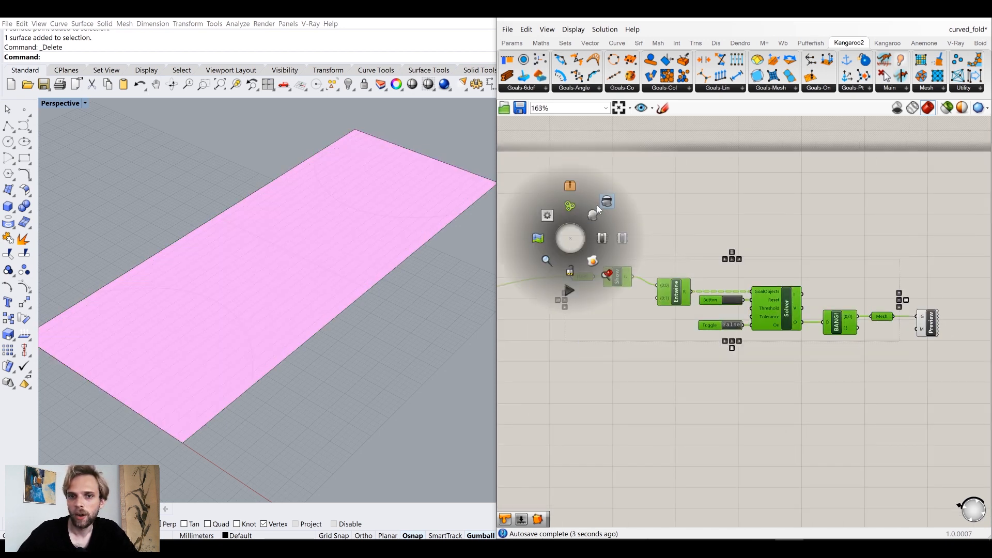
{"action": "left_click", "coordinate": [605, 202]}
{"action": "left_click", "coordinate": [813, 345]}
{"action": "right_click_drag", "start_coordinate": [610, 305], "coordinate": [729, 300]}
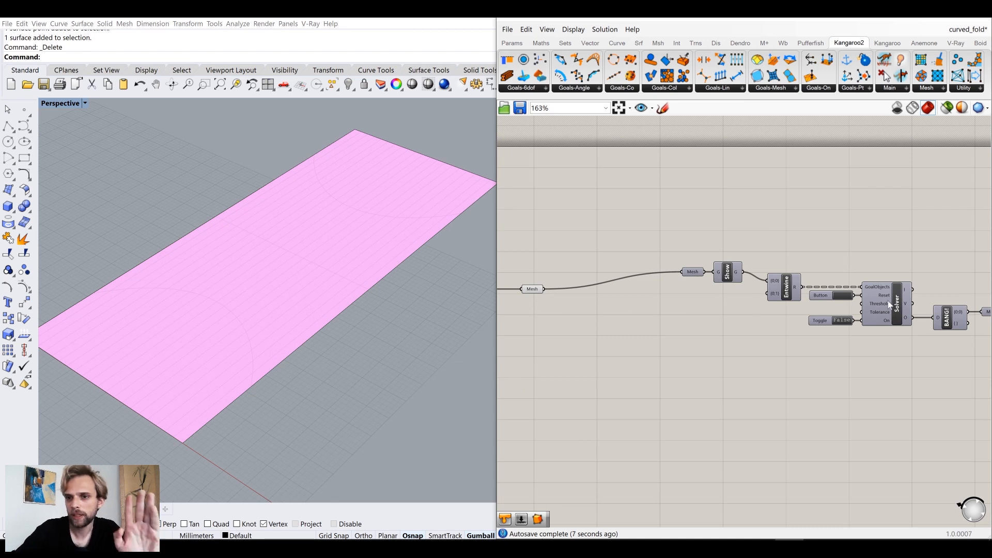
- Add a Kangaroo2 EdgeLengths goal below Show and wire the Mesh parameter into its Mesh input
{"action": "scroll", "coordinate": [792, 288], "scroll_direction": "up", "scroll_amount": 3}
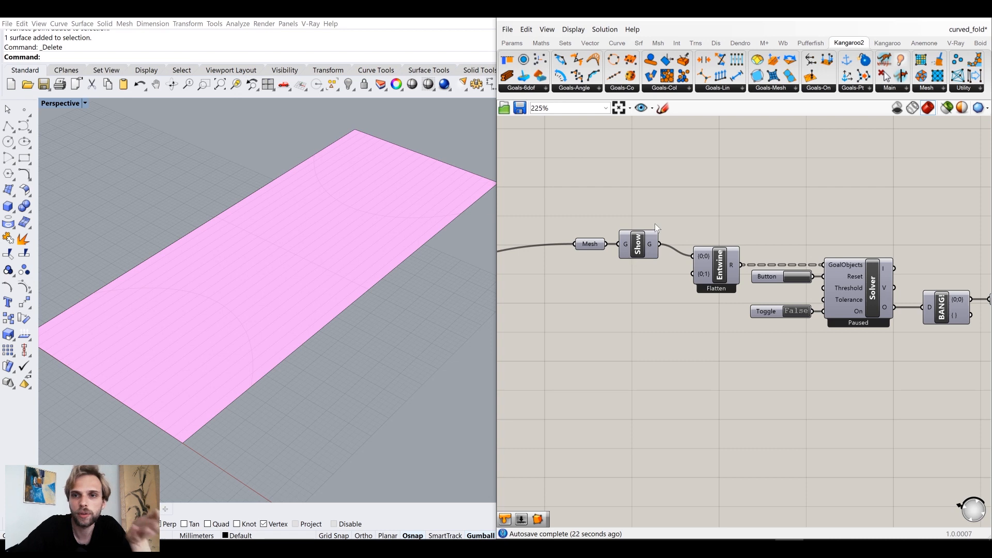
{"action": "left_click", "coordinate": [775, 88]}
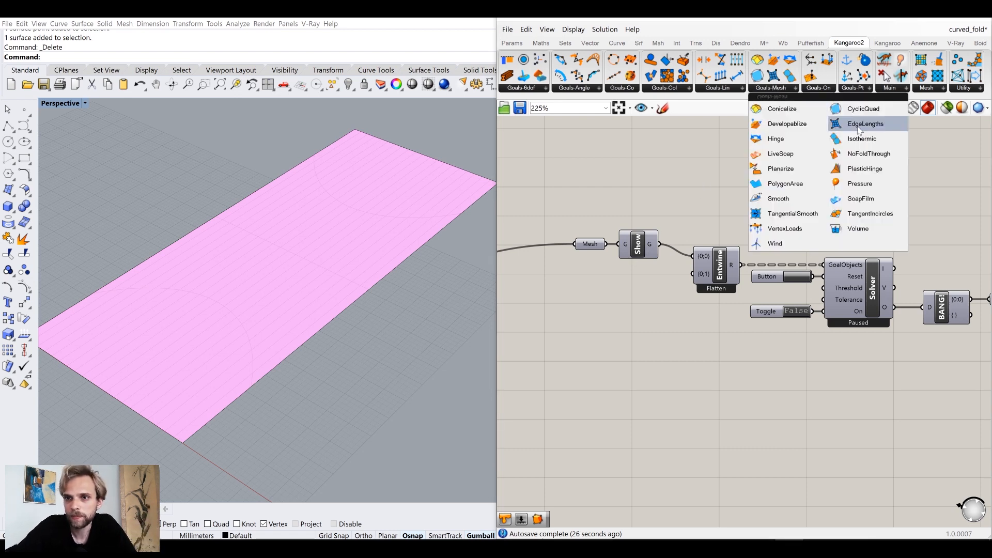
{"action": "left_click_drag", "start_coordinate": [872, 128], "coordinate": [640, 306]}
{"action": "right_click_drag", "start_coordinate": [671, 292], "coordinate": [771, 263]}
{"action": "left_click", "coordinate": [638, 295]}
{"action": "left_click_drag", "start_coordinate": [688, 219], "coordinate": [626, 220]}
{"action": "left_click", "coordinate": [672, 187]}
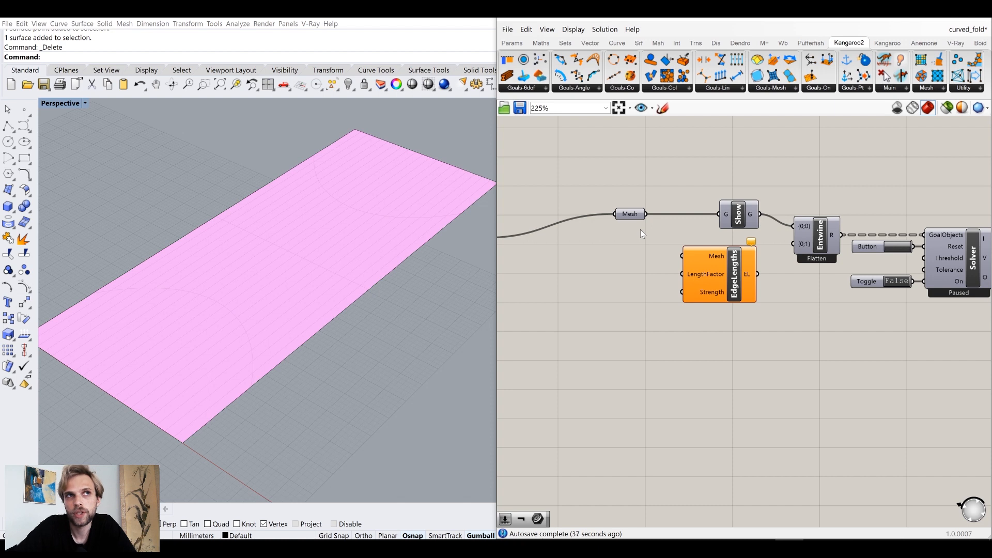
{"action": "left_click_drag", "start_coordinate": [646, 214], "coordinate": [683, 256]}
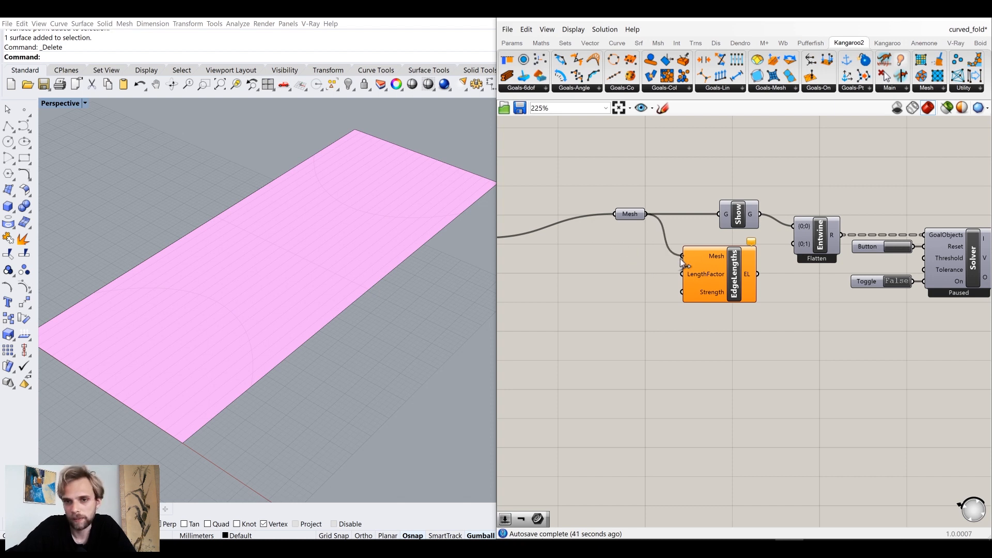
{"action": "left_click_drag", "start_coordinate": [726, 285], "coordinate": [733, 274]}
{"action": "left_click", "coordinate": [695, 348]}
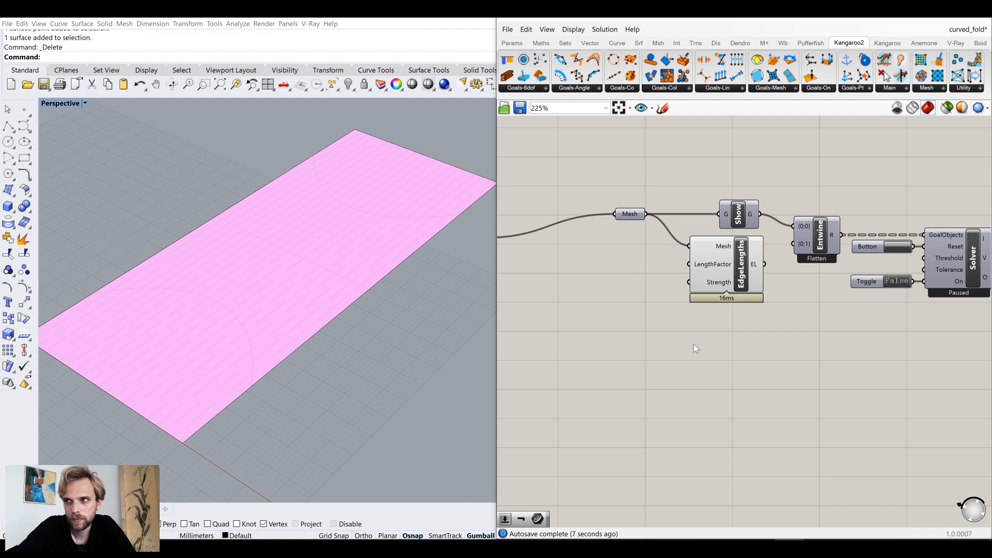
{"action": "left_click_drag", "start_coordinate": [717, 266], "coordinate": [712, 266]}
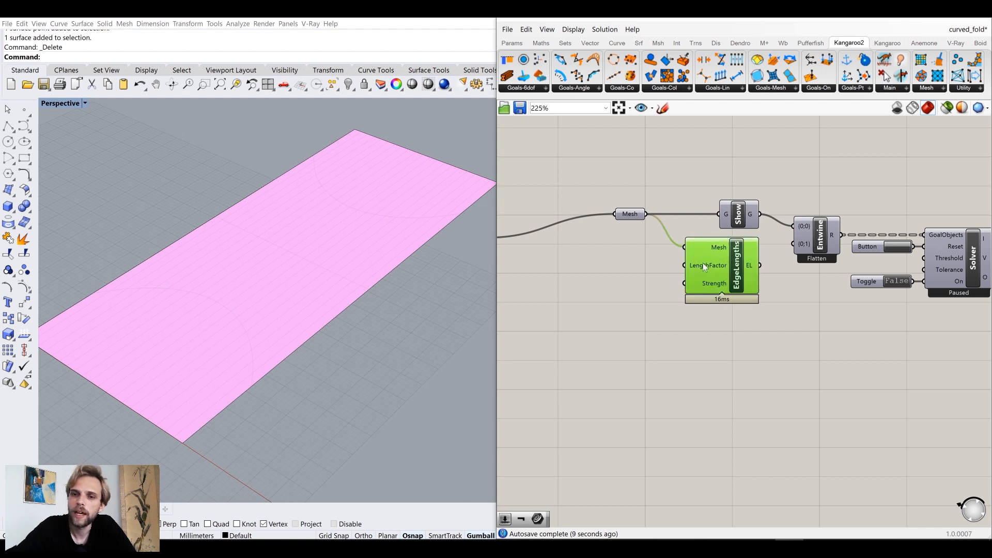
{"action": "mouse_move", "coordinate": [712, 267]}
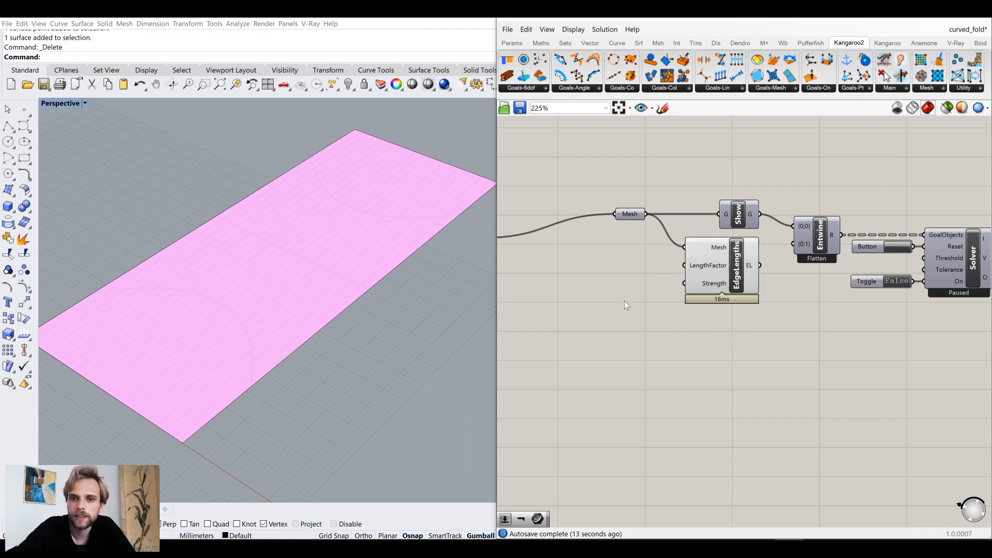
- Add a panel containing 1000 and wire it into the Strength input of EdgeLengths
{"action": "double_click", "coordinate": [624, 301]}
{"action": "type", "text": "//"}
{"action": "type", "text": "1000"}
{"action": "key", "text": "Return"}
{"action": "left_click_drag", "start_coordinate": [640, 301], "coordinate": [684, 283]}
{"action": "left_click_drag", "start_coordinate": [624, 304], "coordinate": [656, 286]}
- Wire the EL output of EdgeLengths into Entwine's {0;1} input and turn off the EdgeLengths preview
{"action": "left_click_drag", "start_coordinate": [760, 266], "coordinate": [805, 245]}
{"action": "left_click", "coordinate": [731, 279]}
{"action": "middle_click", "coordinate": [731, 279]}
{"action": "left_click", "coordinate": [799, 323]}
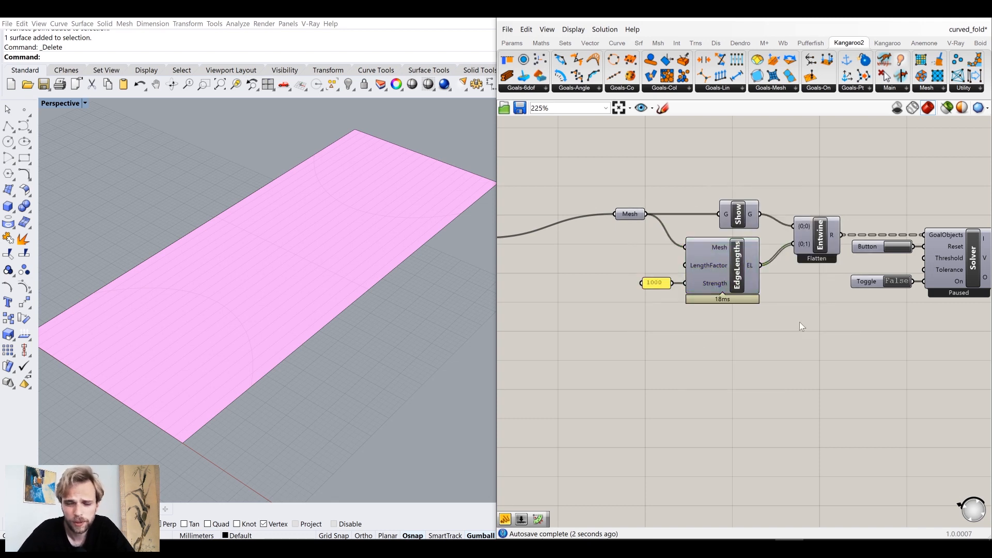
- Set the panel feeding the EdgeLengths Strength input to 100
{"action": "scroll", "coordinate": [670, 301], "scroll_direction": "up", "scroll_amount": 4}
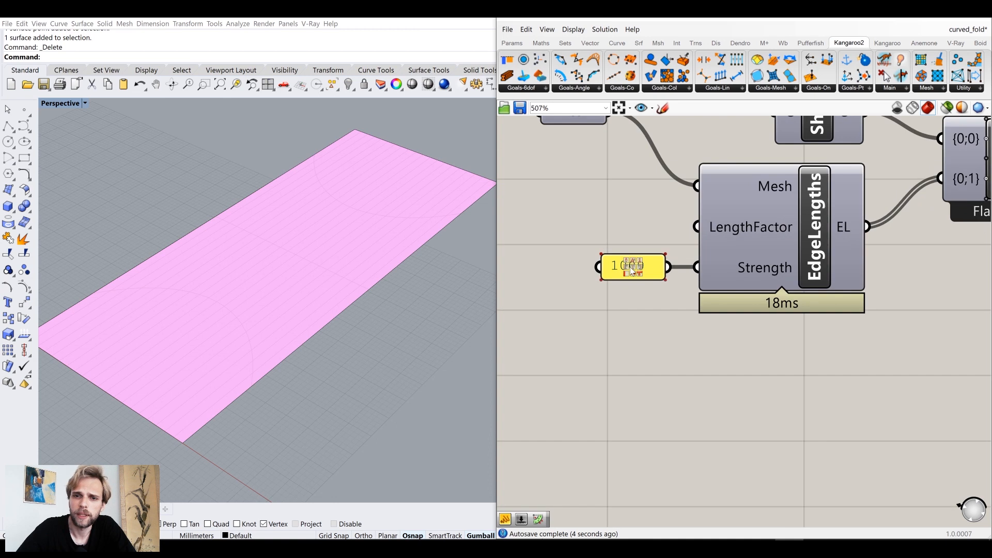
{"action": "double_click", "coordinate": [629, 266]}
{"action": "left_click", "coordinate": [637, 262]}
{"action": "key", "text": "BackSpace"}
{"action": "left_click", "coordinate": [635, 224]}
- Examine the strength, hinge and panel settings in the disabled reference definition above the new one
{"action": "scroll", "coordinate": [635, 224], "scroll_direction": "down", "scroll_amount": 10}
{"action": "right_click_drag", "start_coordinate": [661, 144], "coordinate": [673, 381]}
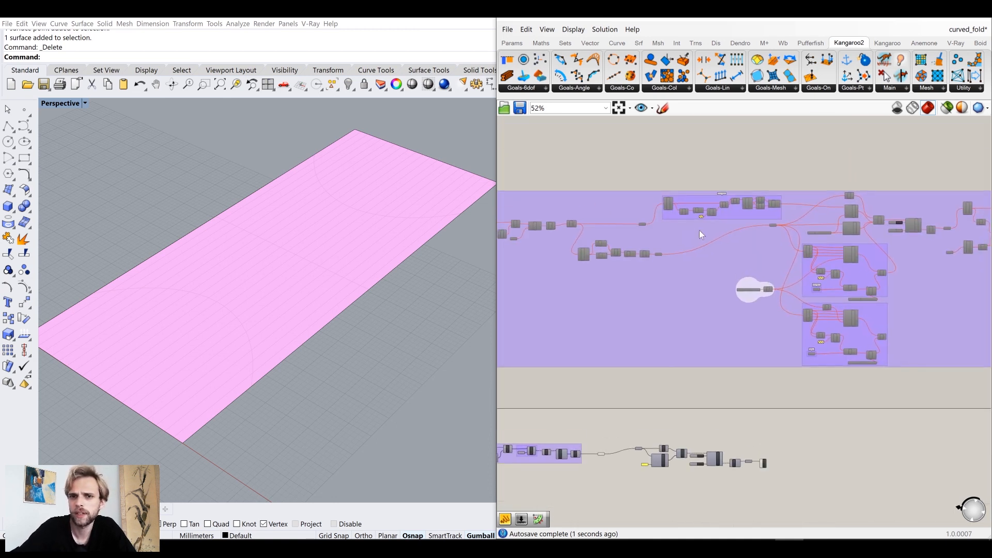
{"action": "scroll", "coordinate": [806, 258], "scroll_direction": "up", "scroll_amount": 11}
{"action": "scroll", "coordinate": [860, 340], "scroll_direction": "down", "scroll_amount": 5}
{"action": "right_click_drag", "start_coordinate": [837, 340], "coordinate": [741, 328]}
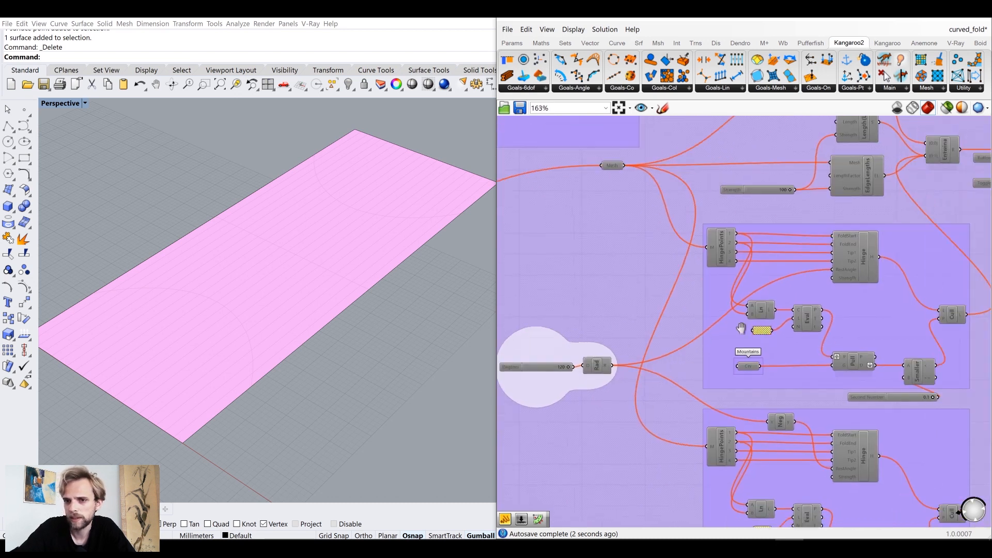
{"action": "scroll", "coordinate": [741, 328], "scroll_direction": "up", "scroll_amount": 8}
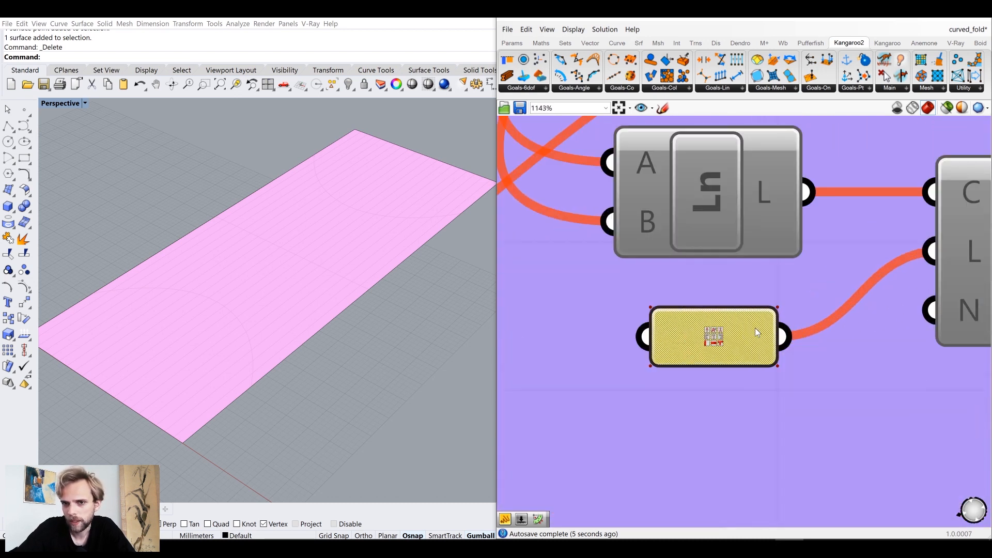
{"action": "scroll", "coordinate": [755, 328], "scroll_direction": "down", "scroll_amount": 8}
{"action": "left_click", "coordinate": [745, 334]}
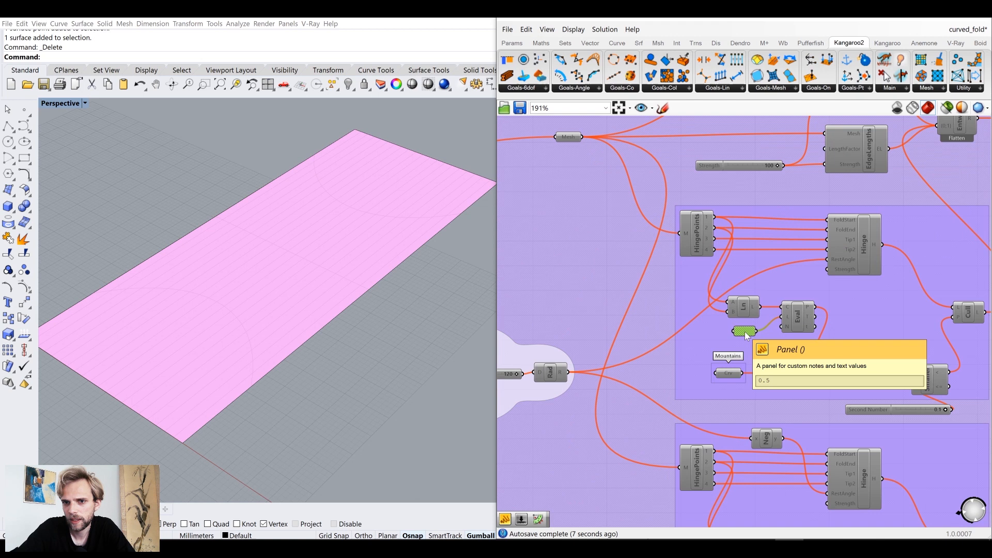
{"action": "middle_click", "coordinate": [746, 335]}
{"action": "scroll", "coordinate": [752, 338], "scroll_direction": "up", "scroll_amount": 2}
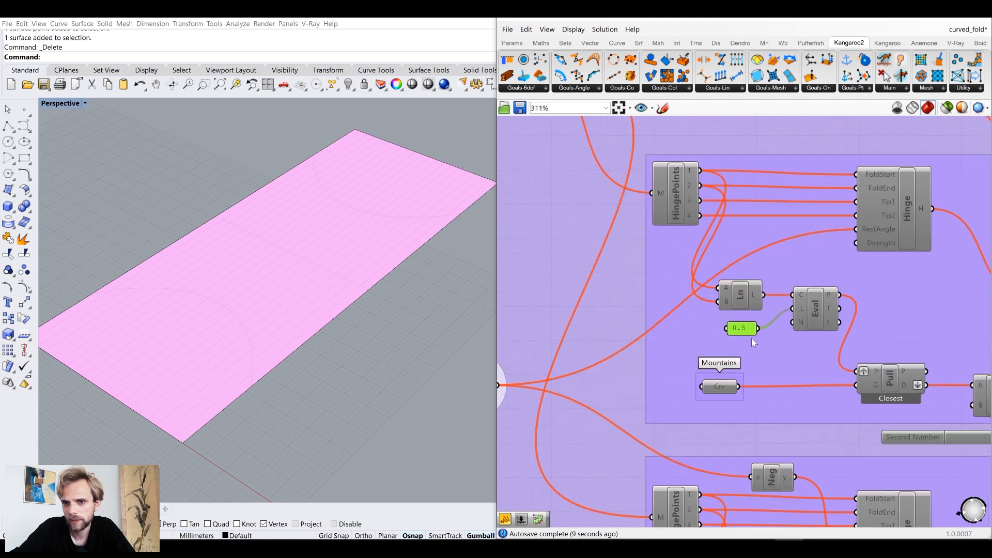
{"action": "scroll", "coordinate": [752, 338], "scroll_direction": "down", "scroll_amount": 3}
{"action": "right_click_drag", "start_coordinate": [749, 212], "coordinate": [814, 338]}
{"action": "right_click_drag", "start_coordinate": [800, 297], "coordinate": [767, 303]}
{"action": "scroll", "coordinate": [758, 296], "scroll_direction": "up", "scroll_amount": 4}
{"action": "scroll", "coordinate": [757, 296], "scroll_direction": "down", "scroll_amount": 2}
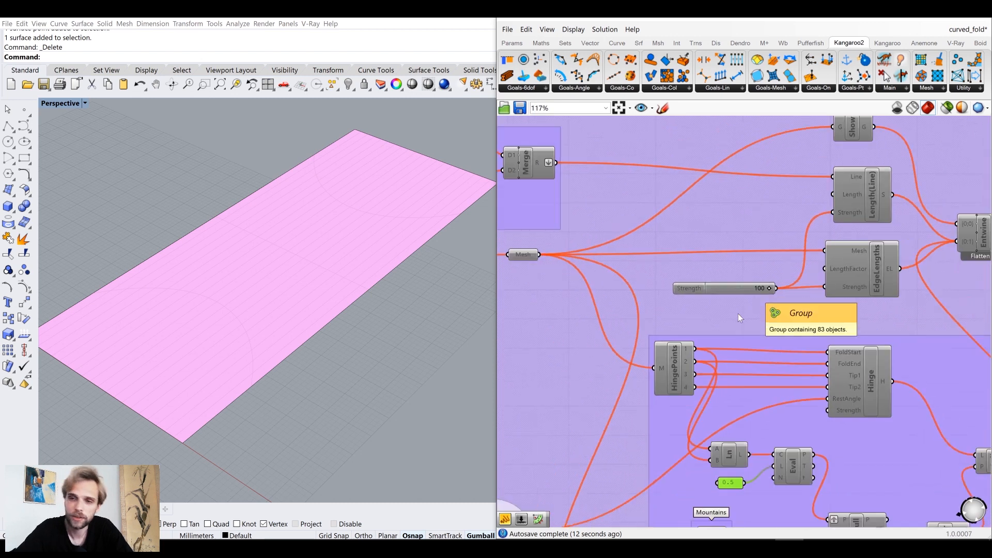
{"action": "scroll", "coordinate": [738, 314], "scroll_direction": "down", "scroll_amount": 8}
{"action": "right_click_drag", "start_coordinate": [723, 386], "coordinate": [775, 219]}
{"action": "scroll", "coordinate": [729, 309], "scroll_direction": "up", "scroll_amount": 6}
{"action": "scroll", "coordinate": [622, 325], "scroll_direction": "up", "scroll_amount": 2}
{"action": "right_click_drag", "start_coordinate": [623, 325], "coordinate": [717, 273]}
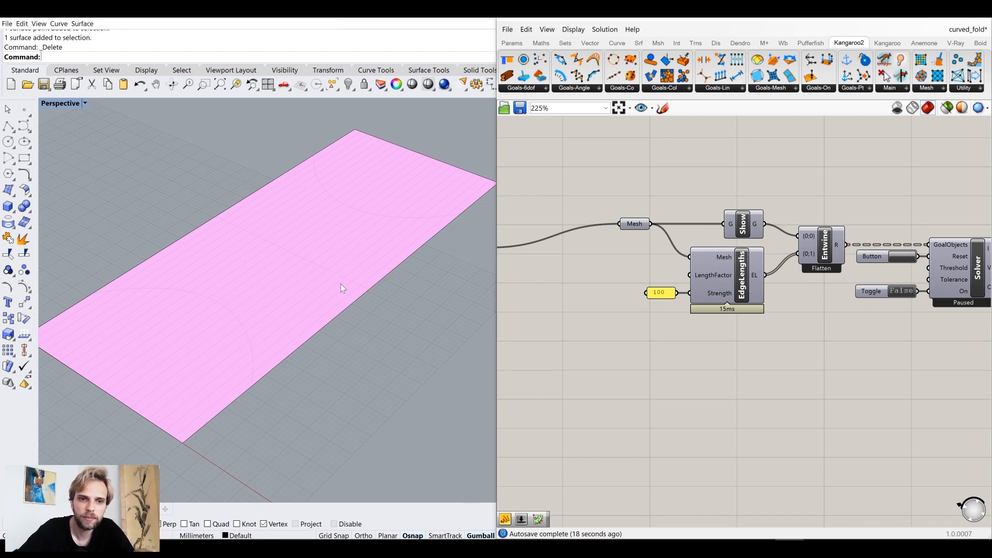
{"action": "scroll", "coordinate": [337, 302], "scroll_direction": "up", "scroll_amount": 3}
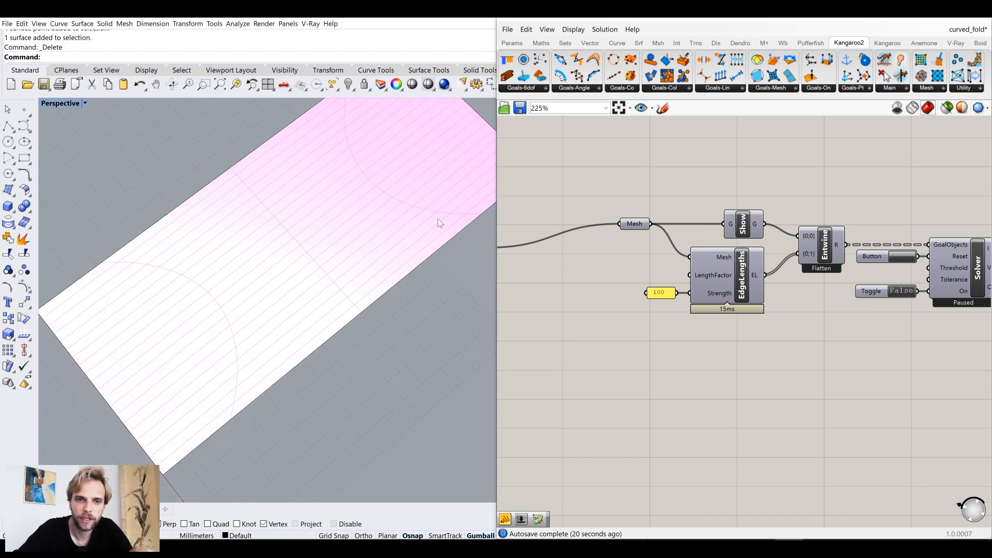
{"action": "left_click_drag", "start_coordinate": [751, 224], "coordinate": [752, 226]}
{"action": "left_click", "coordinate": [792, 219]}
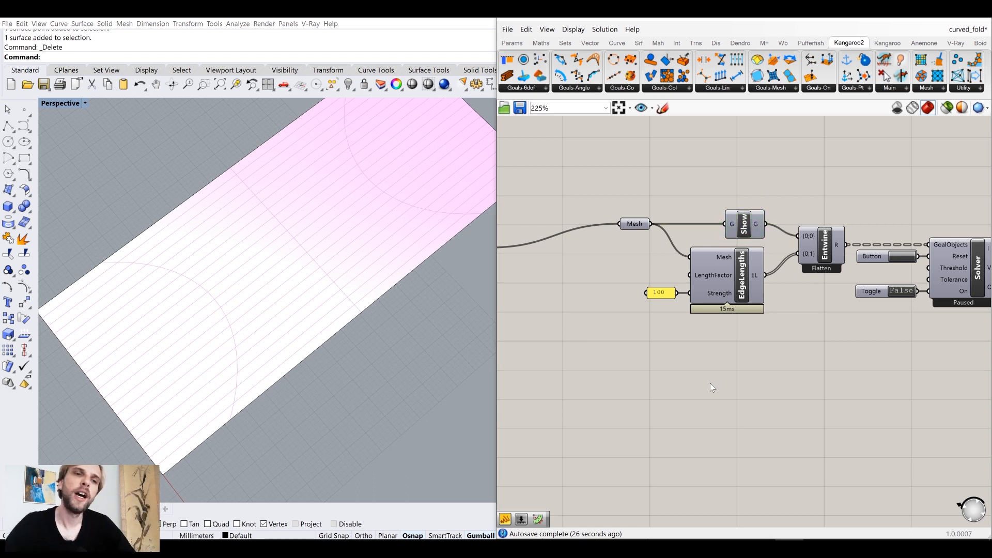
- Move the two Mesh parameters further away from Show and EdgeLengths to make room for more goals
{"action": "right_click_drag", "start_coordinate": [710, 383], "coordinate": [709, 318]}
{"action": "right_click_drag", "start_coordinate": [636, 176], "coordinate": [764, 173]}
{"action": "left_click_drag", "start_coordinate": [771, 155], "coordinate": [703, 156]}
{"action": "left_click_drag", "start_coordinate": [604, 179], "coordinate": [559, 179]}
{"action": "left_click", "coordinate": [672, 193]}
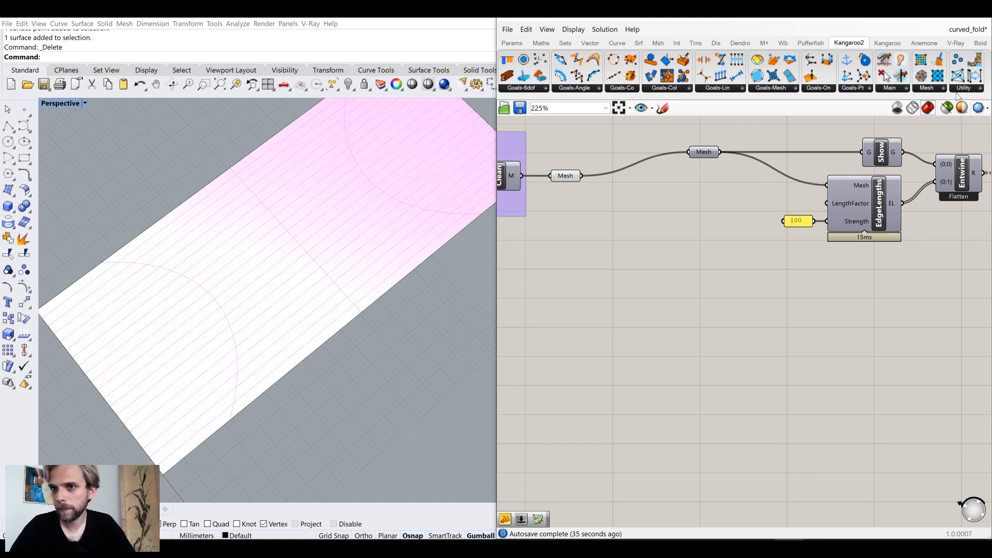
- Add a Hinge goal below EdgeLengths and wire its H output into Entwine's {0;1} input alongside EL
{"action": "left_click", "coordinate": [819, 88]}
{"action": "left_click", "coordinate": [784, 93]}
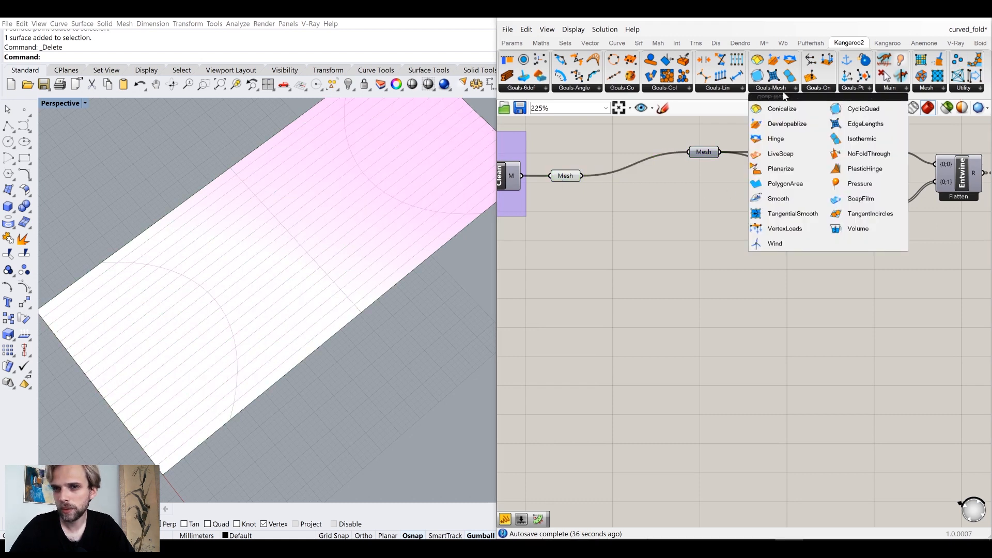
{"action": "left_click_drag", "start_coordinate": [790, 136], "coordinate": [718, 269]}
{"action": "left_click_drag", "start_coordinate": [719, 152], "coordinate": [691, 265]}
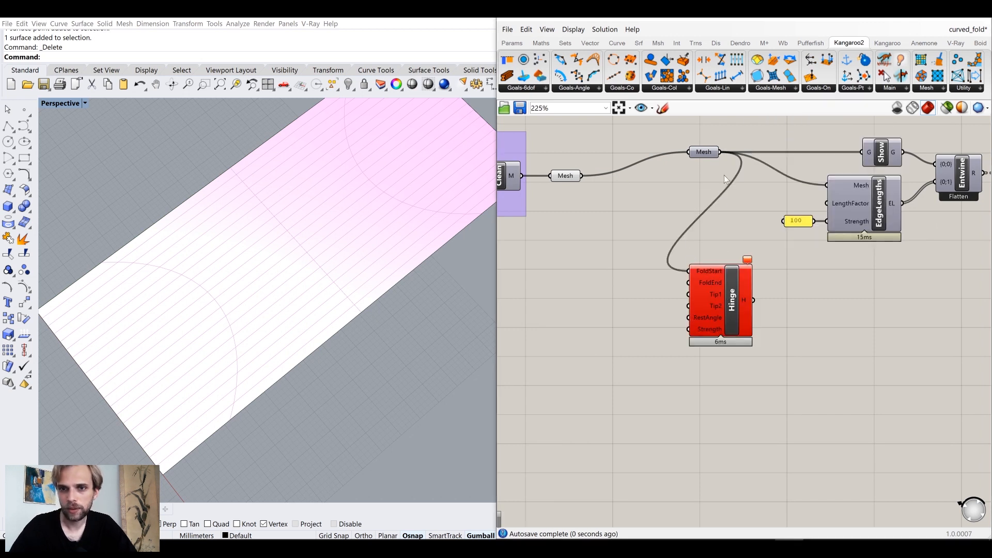
{"action": "key", "text": "ctrl+z"}
{"action": "left_click_drag", "start_coordinate": [739, 293], "coordinate": [875, 298]}
{"action": "right_click_drag", "start_coordinate": [896, 286], "coordinate": [825, 302]}
{"action": "left_click_drag", "start_coordinate": [817, 321], "coordinate": [863, 203], "text": "shift"}
{"action": "left_click_drag", "start_coordinate": [796, 327], "coordinate": [810, 327]}
{"action": "right_click_drag", "start_coordinate": [737, 336], "coordinate": [777, 316]}
{"action": "left_click", "coordinate": [777, 315]}
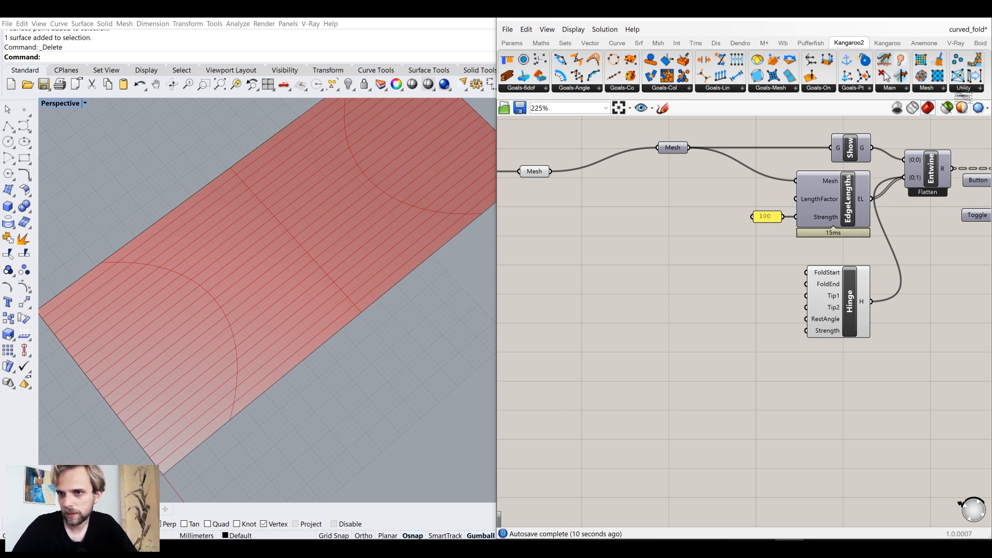
- Add a HingePoints component and wire its outputs 1 to 4 into Hinge's FoldStart, FoldEnd, Tip1 and Tip2 inputs
{"action": "left_click", "coordinate": [954, 90]}
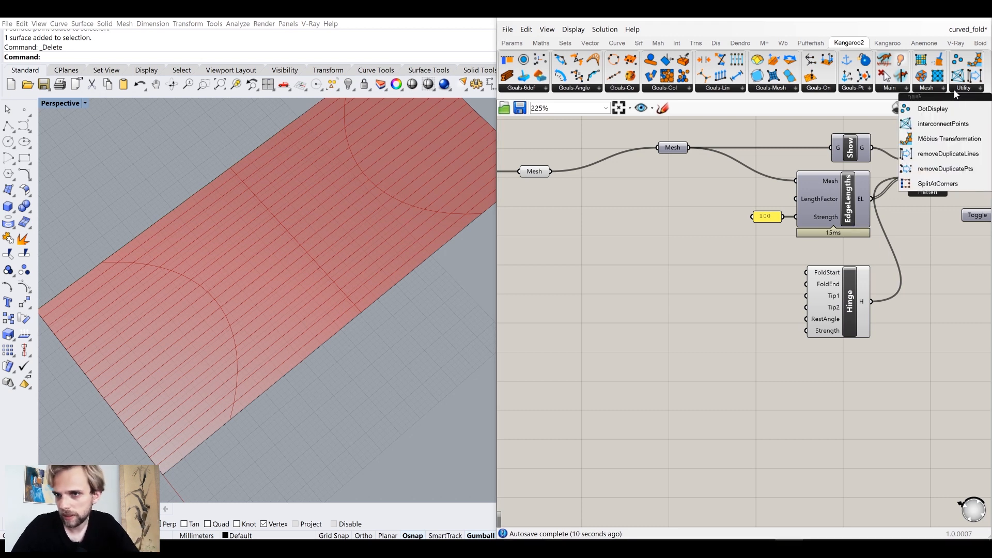
{"action": "left_click", "coordinate": [926, 88]}
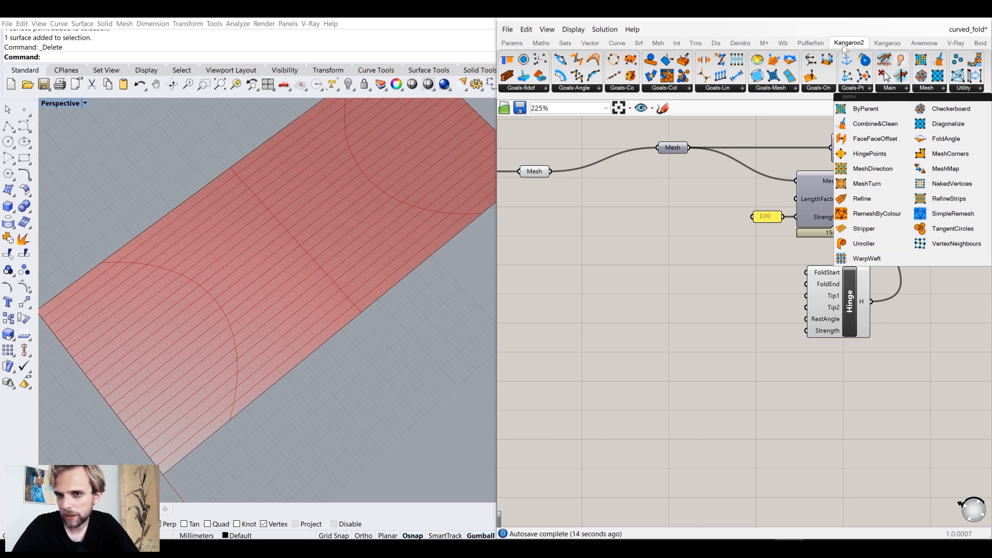
{"action": "left_click", "coordinate": [868, 154]}
{"action": "left_click", "coordinate": [744, 316]}
{"action": "scroll", "coordinate": [746, 320], "scroll_direction": "up", "scroll_amount": 3}
{"action": "left_click_drag", "start_coordinate": [738, 322], "coordinate": [766, 275]}
{"action": "left_click_drag", "start_coordinate": [793, 240], "coordinate": [831, 283]}
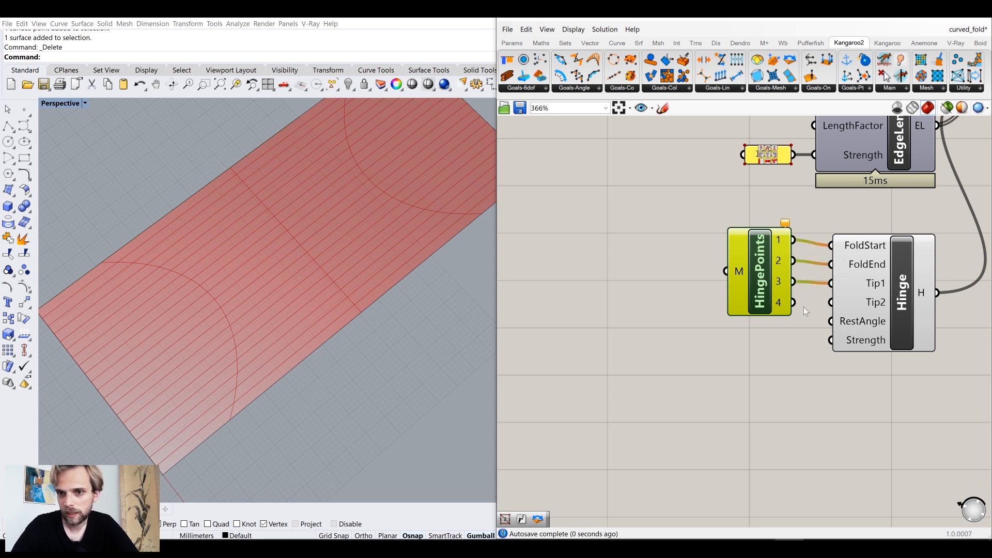
{"action": "left_click", "coordinate": [681, 278]}
{"action": "scroll", "coordinate": [681, 278], "scroll_direction": "down", "scroll_amount": 2}
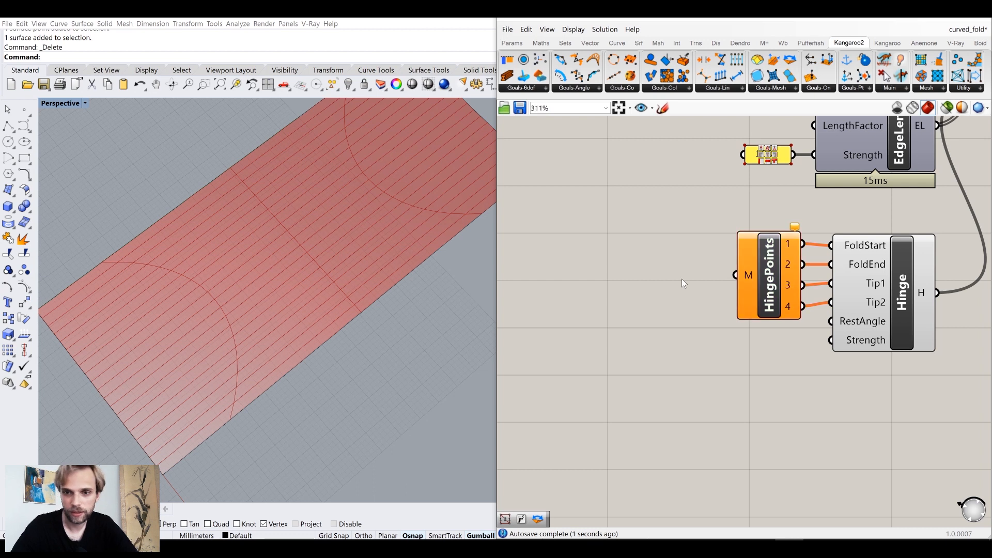
- Wire the Mesh parameter into the M input of HingePoints and shift the Mesh parameter slightly down
{"action": "scroll", "coordinate": [687, 192], "scroll_direction": "up", "scroll_amount": 2}
{"action": "left_click", "coordinate": [677, 160]}
{"action": "left_click_drag", "start_coordinate": [689, 161], "coordinate": [798, 358]}
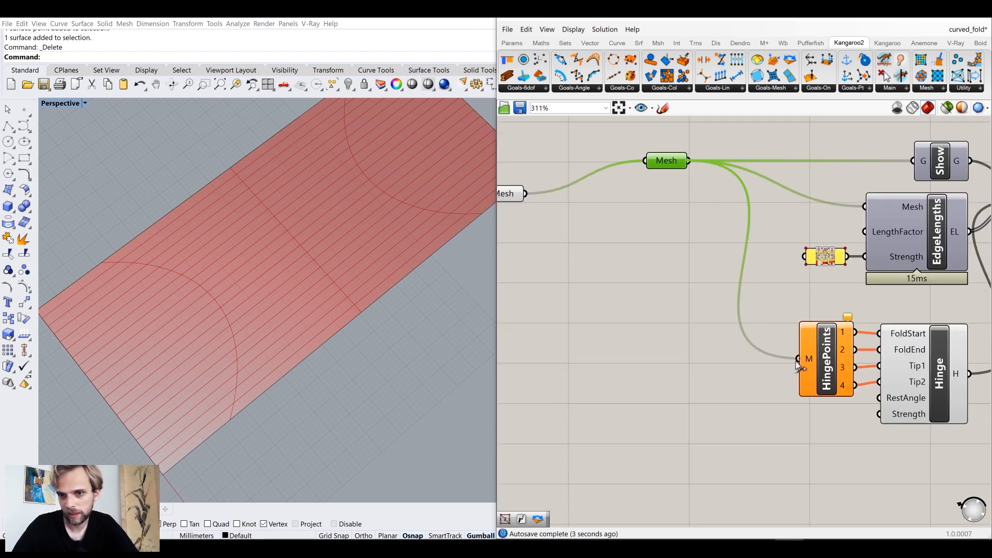
{"action": "left_click_drag", "start_coordinate": [666, 161], "coordinate": [667, 193]}
{"action": "left_click", "coordinate": [665, 281]}
- Turn off the preview of HingePoints and Hinge, and move HingePoints slightly higher beside Hinge
{"action": "right_click_drag", "start_coordinate": [813, 356], "coordinate": [707, 344]}
{"action": "left_click", "coordinate": [708, 361]}
{"action": "middle_click", "coordinate": [709, 354]}
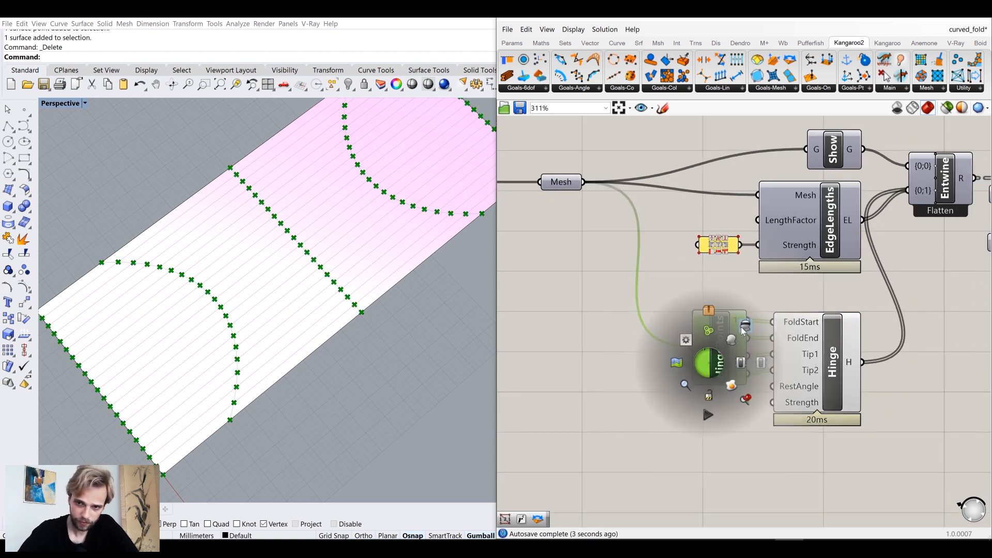
{"action": "left_click", "coordinate": [704, 361]}
{"action": "left_click", "coordinate": [817, 344]}
{"action": "middle_click", "coordinate": [826, 345]}
{"action": "left_click", "coordinate": [861, 311]}
{"action": "left_click", "coordinate": [931, 326]}
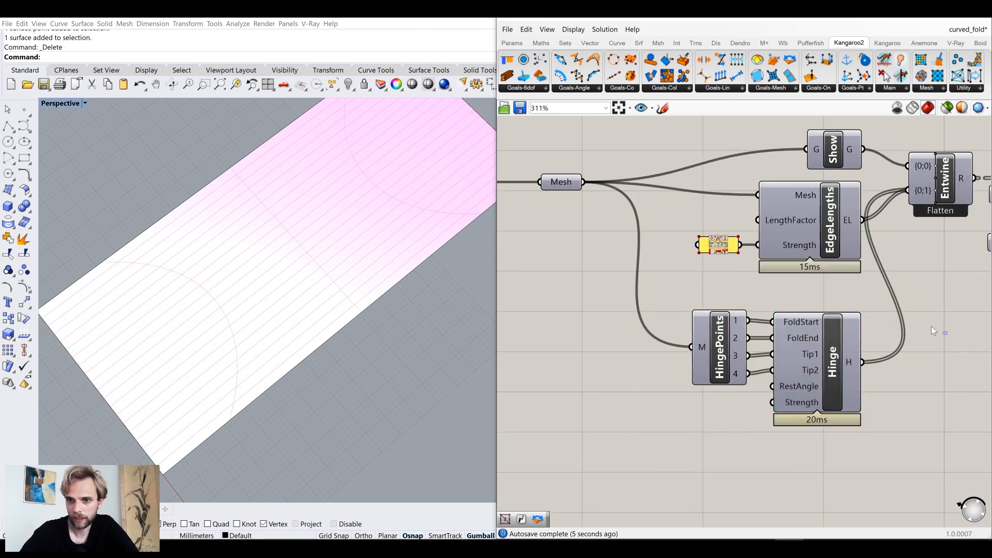
{"action": "right_click_drag", "start_coordinate": [931, 326], "coordinate": [899, 277]}
{"action": "left_click_drag", "start_coordinate": [682, 315], "coordinate": [691, 283]}
{"action": "left_click", "coordinate": [692, 373]}
{"action": "left_click", "coordinate": [672, 333]}
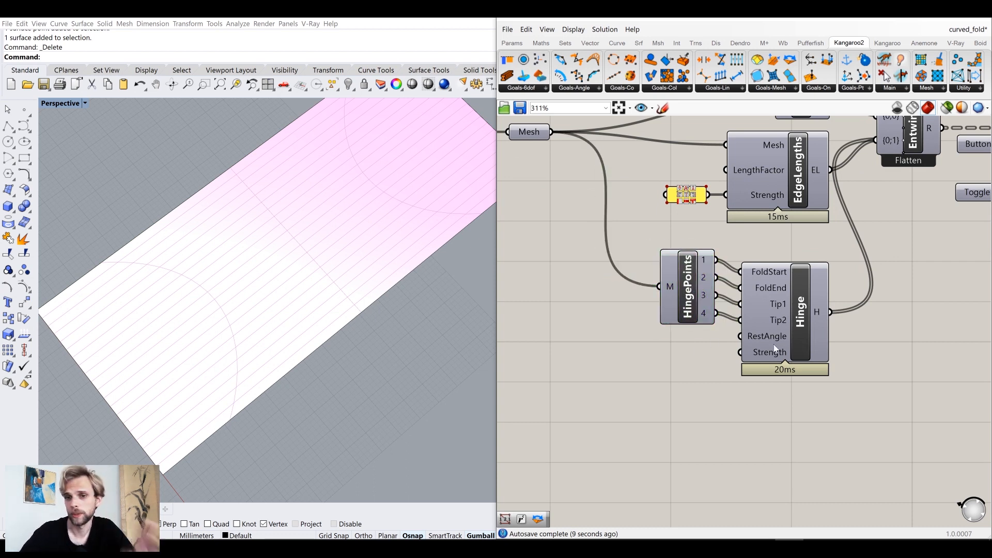
{"action": "right_click_drag", "start_coordinate": [340, 305], "coordinate": [360, 287]}
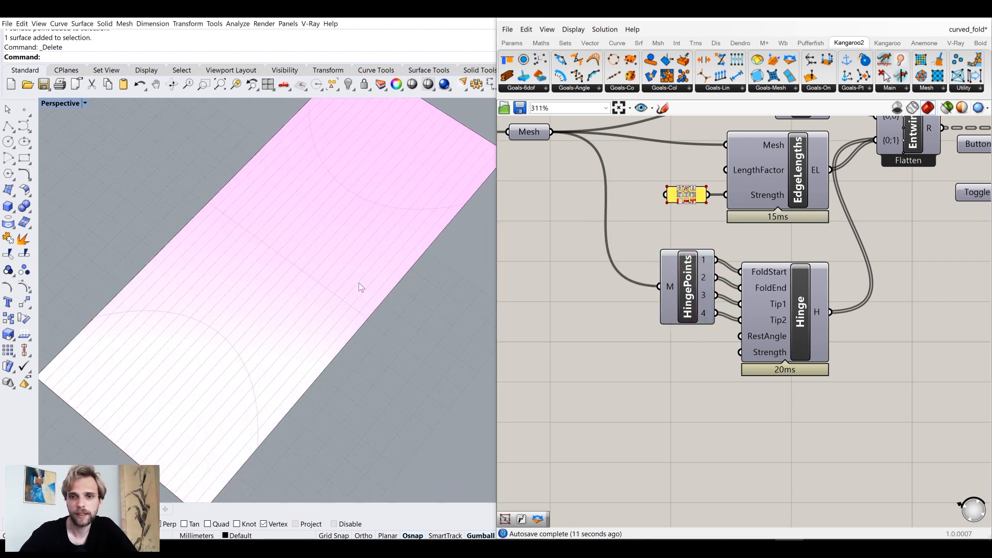
{"action": "scroll", "coordinate": [340, 272], "scroll_direction": "down", "scroll_amount": 3}
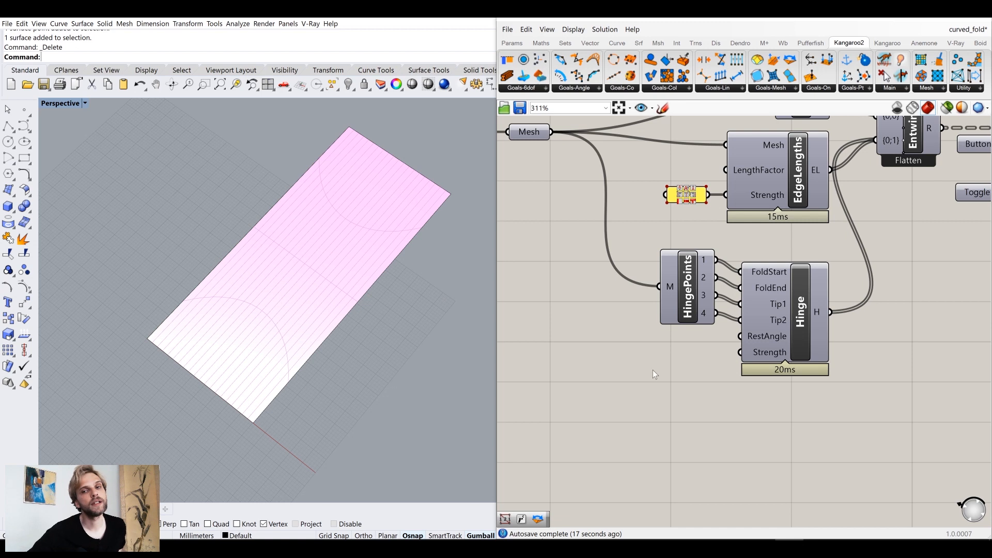
- Add a Radians component below HingePoints and wire its R output into Hinge's RestAngle input
{"action": "right_click_drag", "start_coordinate": [653, 371], "coordinate": [683, 345]}
{"action": "double_click", "coordinate": [679, 371]}
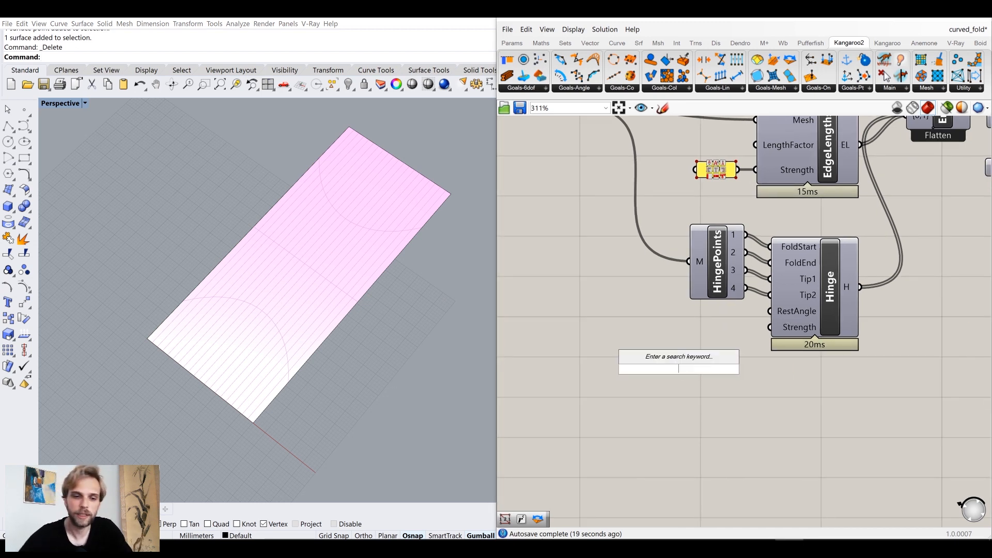
{"action": "type", "text": "rad"}
{"action": "key", "text": "Return"}
{"action": "left_click_drag", "start_coordinate": [705, 369], "coordinate": [770, 311]}
{"action": "left_click_drag", "start_coordinate": [681, 366], "coordinate": [695, 328]}
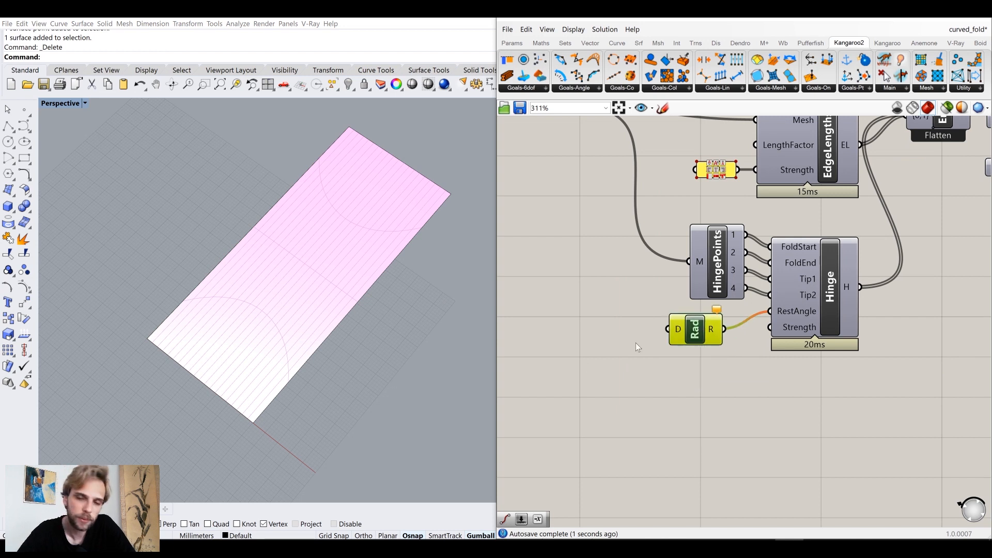
{"action": "right_click_drag", "start_coordinate": [636, 342], "coordinate": [686, 328]}
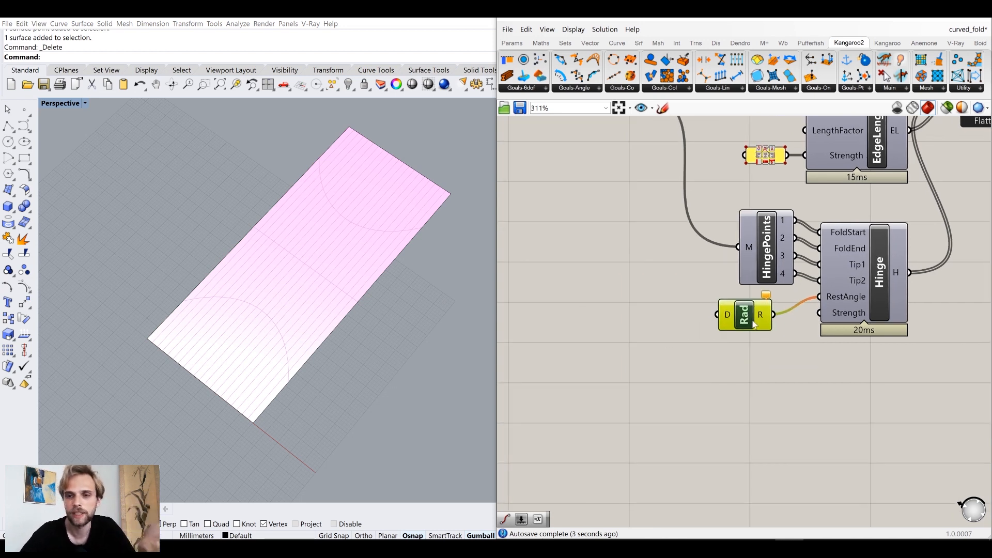
- Add a number slider ranging from 0 to 120 and wire it into the D input of the Radians component
{"action": "double_click", "coordinate": [656, 368]}
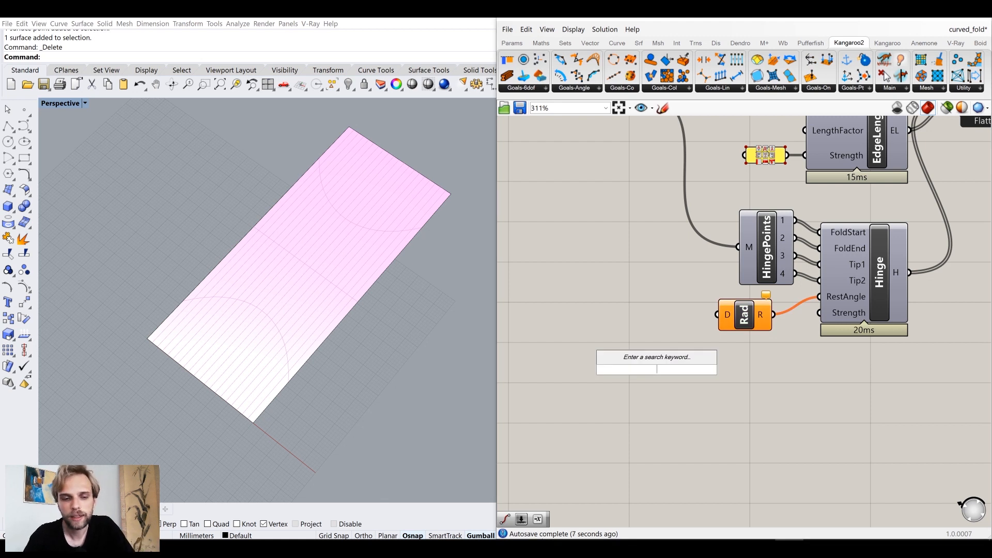
{"action": "type", "text": "0."}
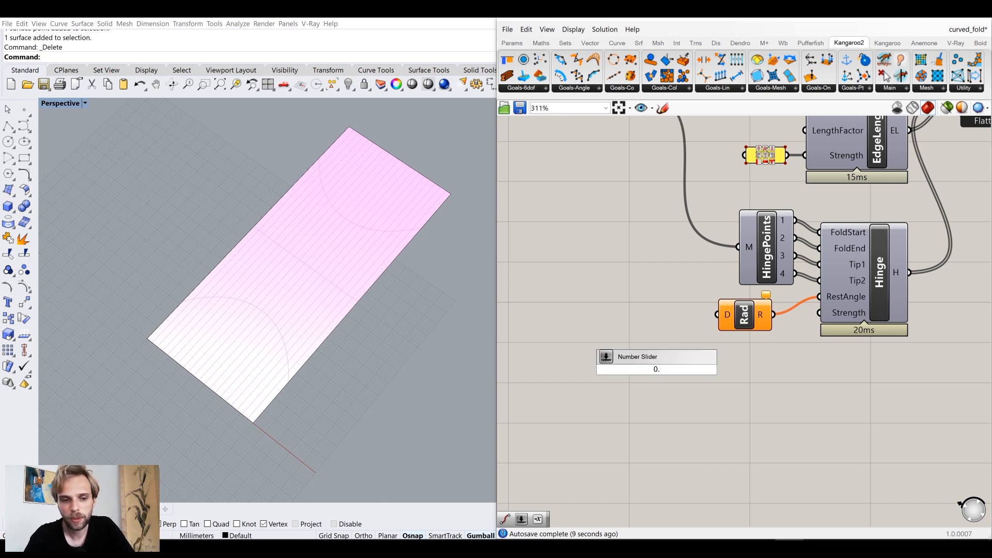
{"action": "type", "text": ".120"}
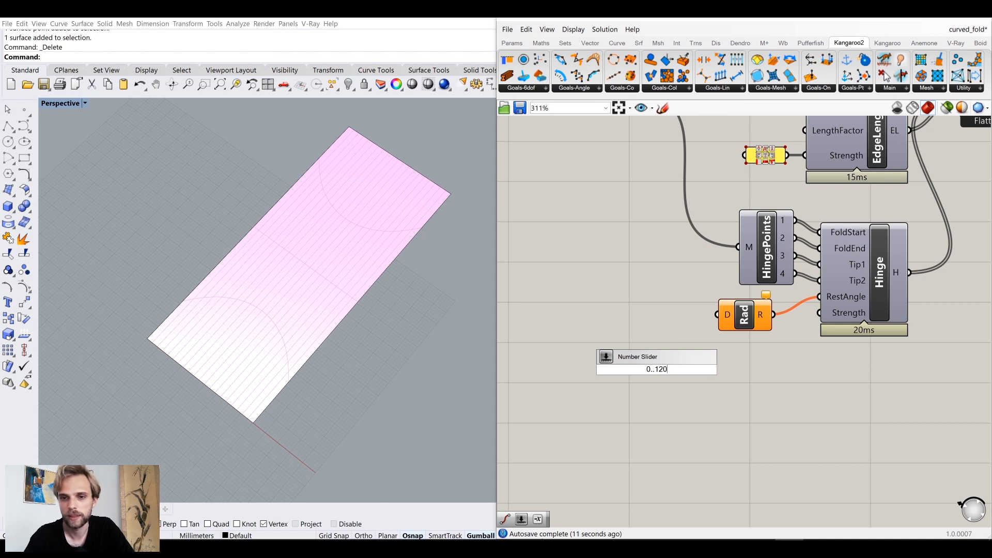
{"action": "key", "text": "Return"}
{"action": "left_click_drag", "start_coordinate": [656, 370], "coordinate": [609, 308]}
{"action": "left_click_drag", "start_coordinate": [717, 314], "coordinate": [662, 312]}
{"action": "left_click", "coordinate": [653, 283]}
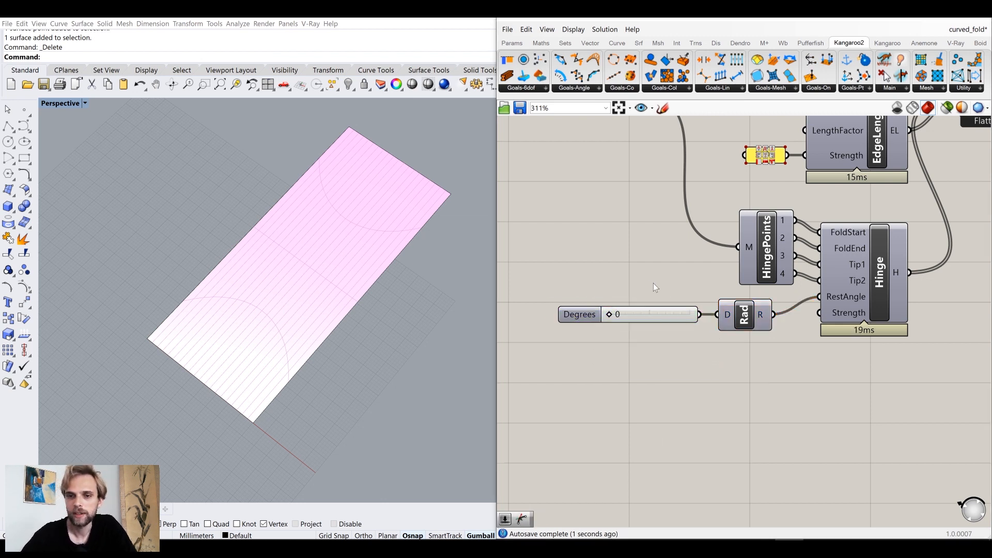
- Group the Degrees slider with the Radians component and move the group away from Hinge, clear of HingePoints
{"action": "left_click", "coordinate": [644, 315]}
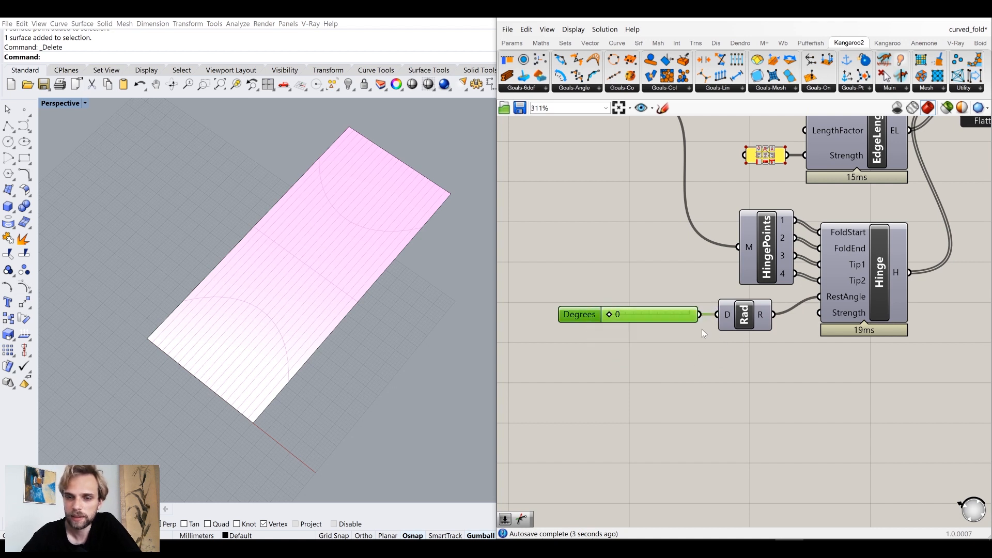
{"action": "left_click", "coordinate": [760, 310], "text": "shift"}
{"action": "left_click_drag", "start_coordinate": [759, 310], "coordinate": [612, 308]}
{"action": "middle_click", "coordinate": [618, 308]}
{"action": "left_click", "coordinate": [620, 275]}
{"action": "right_click_drag", "start_coordinate": [610, 259], "coordinate": [745, 271]}
{"action": "left_click_drag", "start_coordinate": [622, 337], "coordinate": [650, 324]}
{"action": "left_click", "coordinate": [723, 365]}
{"action": "right_click_drag", "start_coordinate": [818, 363], "coordinate": [661, 371]}
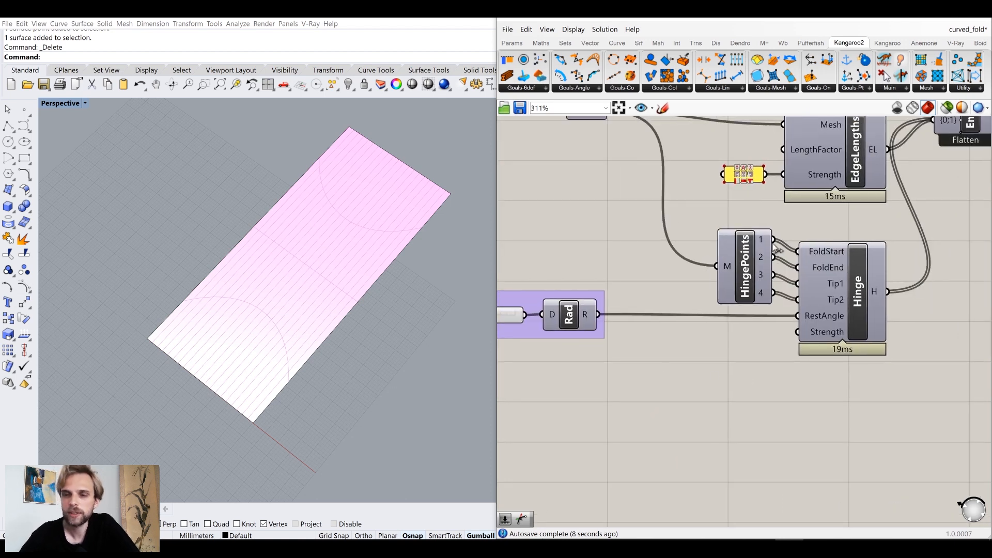
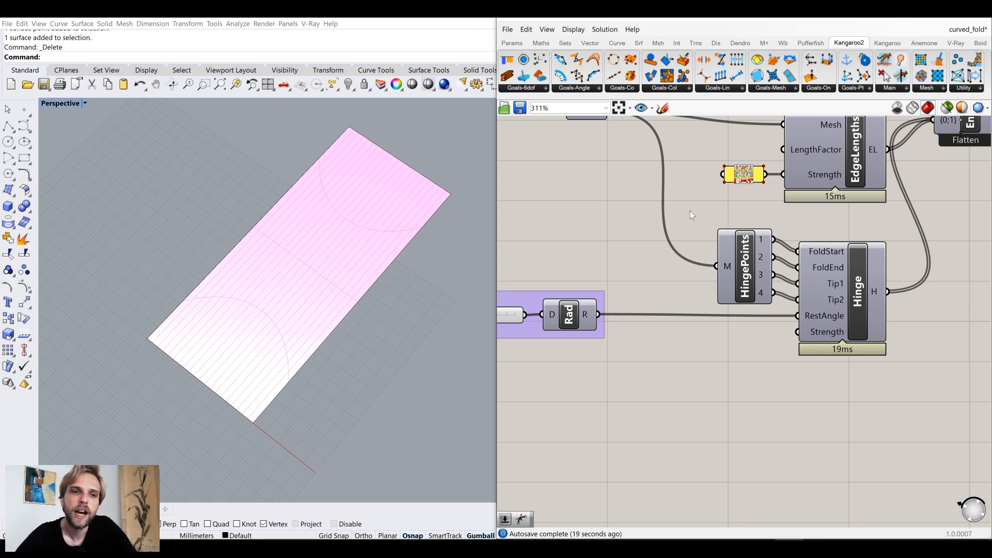
- Switch to Rhino, turn on the Mountains layer to view its fold curves, and return to the Grasshopper canvas
{"action": "left_click", "coordinate": [926, 20]}
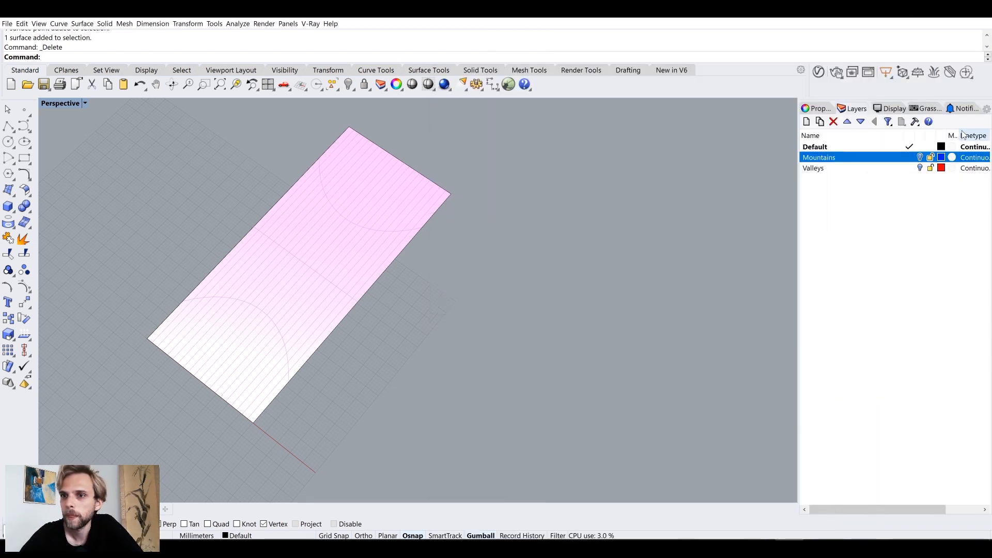
{"action": "left_click", "coordinate": [921, 158]}
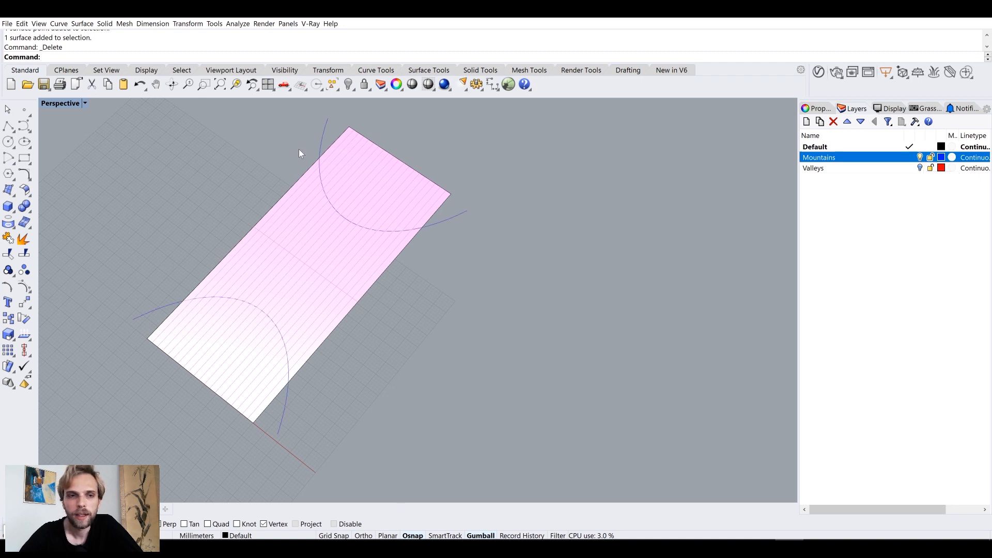
{"action": "scroll", "coordinate": [298, 149], "scroll_direction": "up", "scroll_amount": 4}
{"action": "scroll", "coordinate": [341, 155], "scroll_direction": "up", "scroll_amount": 2}
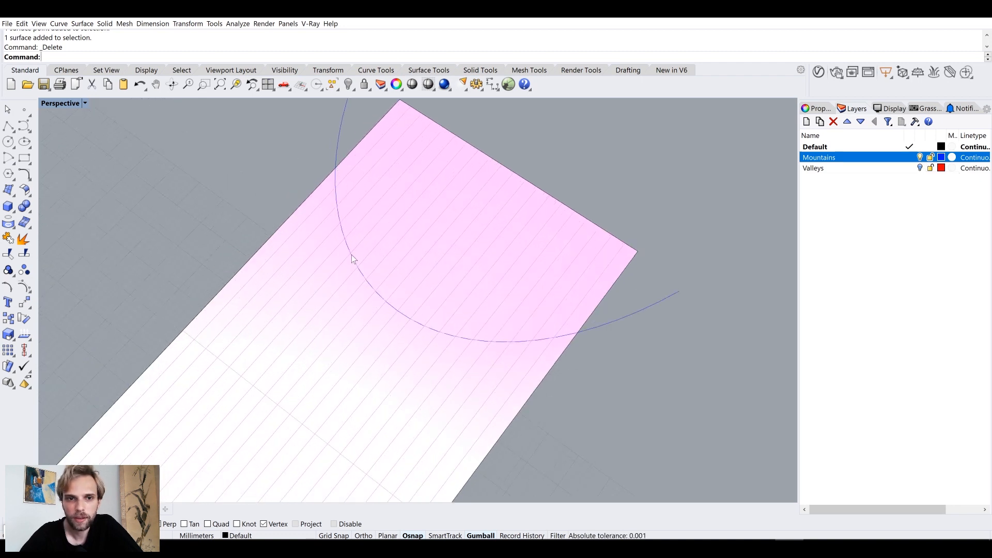
{"action": "scroll", "coordinate": [402, 324], "scroll_direction": "down", "scroll_amount": 5}
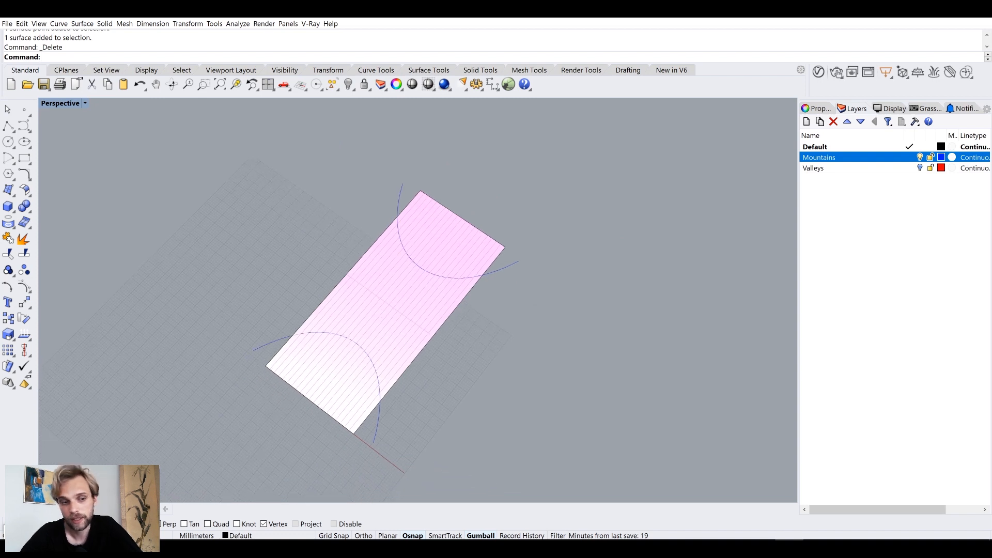
{"action": "left_click", "coordinate": [357, 548]}
{"action": "scroll", "coordinate": [389, 359], "scroll_direction": "up", "scroll_amount": 3}
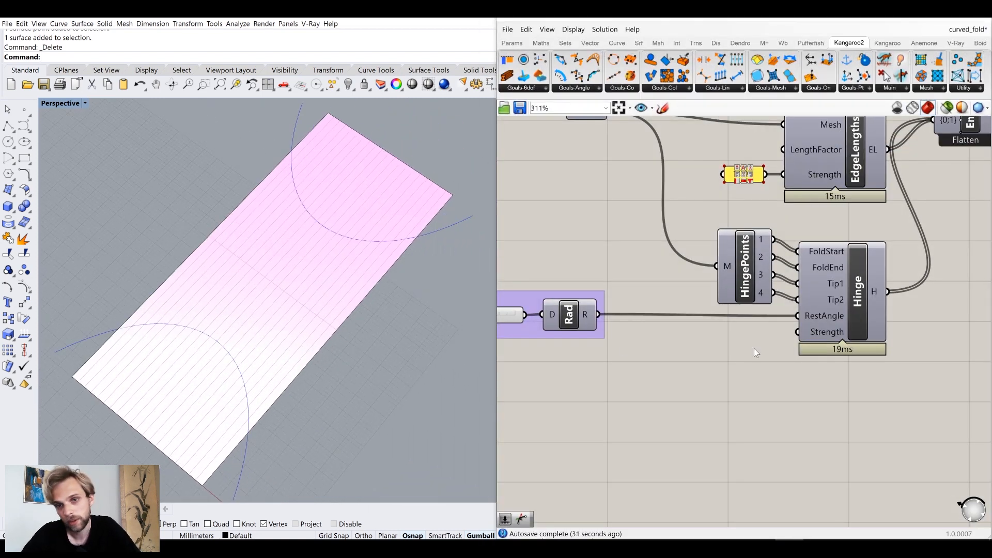
- Move Entwine and the Solver components farther from the goals, and move Hinge farther from HingePoints to make room
{"action": "scroll", "coordinate": [755, 348], "scroll_direction": "down", "scroll_amount": 2}
{"action": "right_click_drag", "start_coordinate": [789, 316], "coordinate": [583, 313]}
{"action": "left_click_drag", "start_coordinate": [961, 322], "coordinate": [791, 212]}
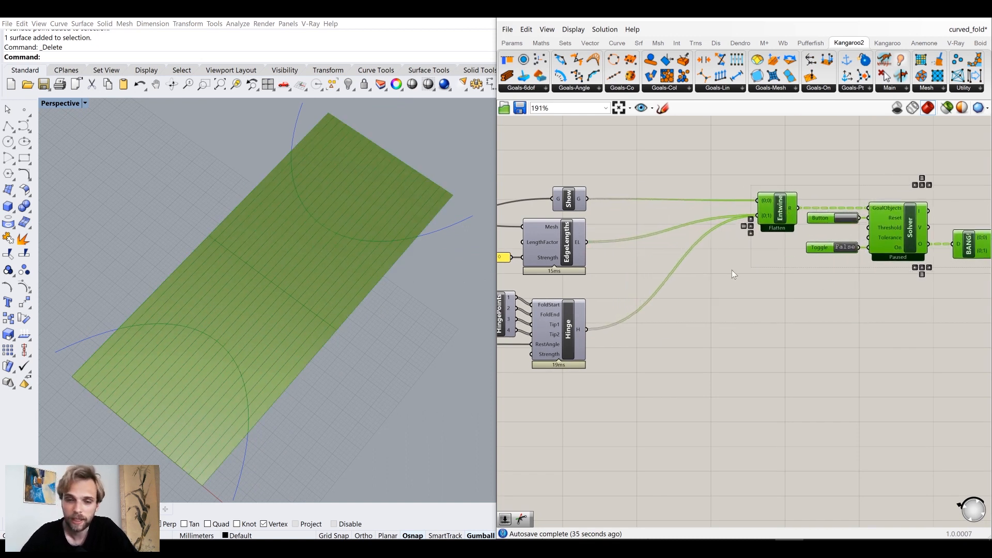
{"action": "right_click_drag", "start_coordinate": [591, 390], "coordinate": [678, 333]}
{"action": "left_click", "coordinate": [677, 332]}
{"action": "left_click_drag", "start_coordinate": [649, 293], "coordinate": [696, 290]}
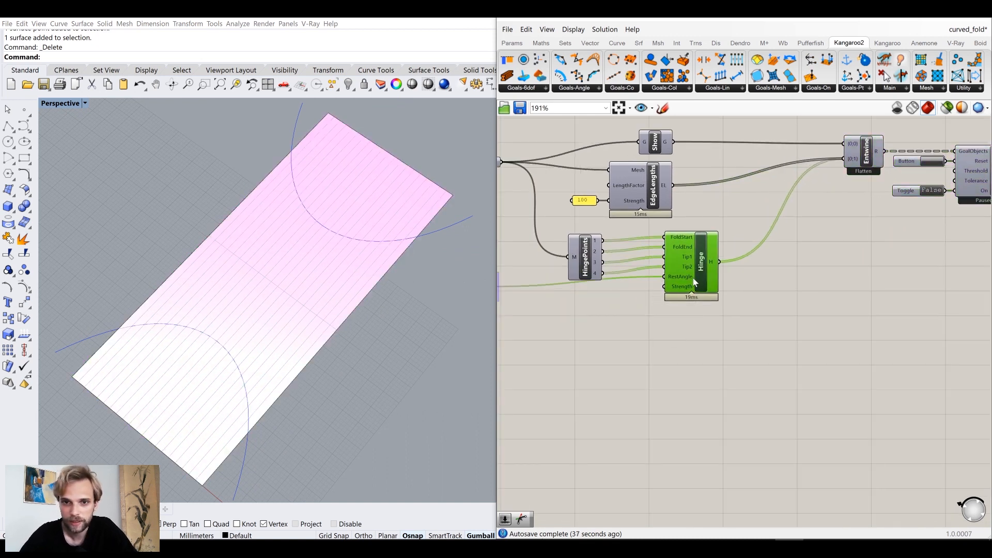
{"action": "left_click", "coordinate": [626, 338]}
{"action": "scroll", "coordinate": [618, 309], "scroll_direction": "up", "scroll_amount": 2}
{"action": "double_click", "coordinate": [615, 309]}
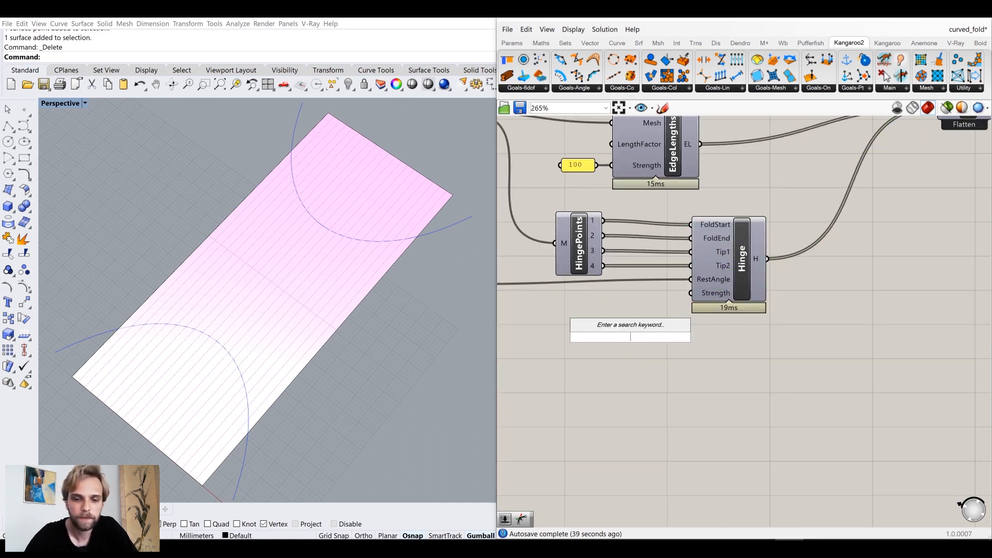
{"action": "type", "text": "line"}
{"action": "left_click", "coordinate": [615, 318]}
{"action": "left_click", "coordinate": [628, 329]}
{"action": "key", "text": "Delete"}
- Add a Line component below Hinge and wire HingePoints outputs 1 and 2 into its A and B inputs
{"action": "double_click", "coordinate": [629, 330]}
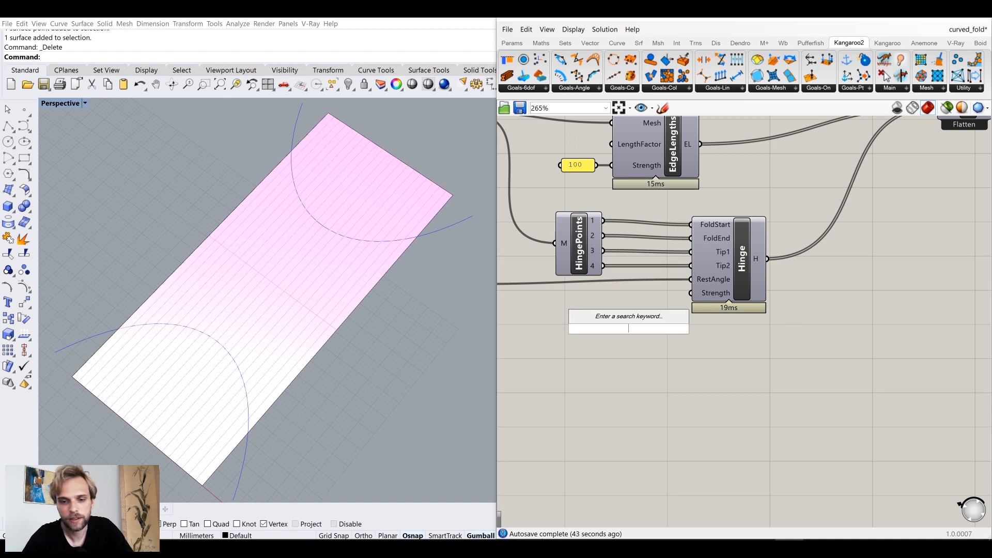
{"action": "type", "text": "line"}
{"action": "left_click", "coordinate": [627, 321]}
{"action": "left_click_drag", "start_coordinate": [603, 221], "coordinate": [606, 322]}
{"action": "left_click_drag", "start_coordinate": [603, 235], "coordinate": [661, 366]}
{"action": "left_click", "coordinate": [740, 360]}
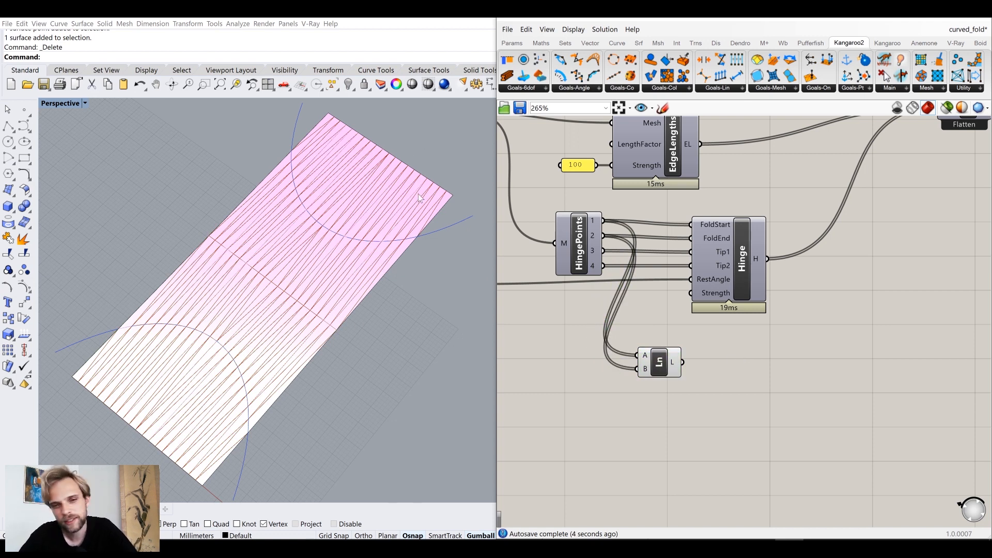
{"action": "left_click_drag", "start_coordinate": [659, 364], "coordinate": [666, 377]}
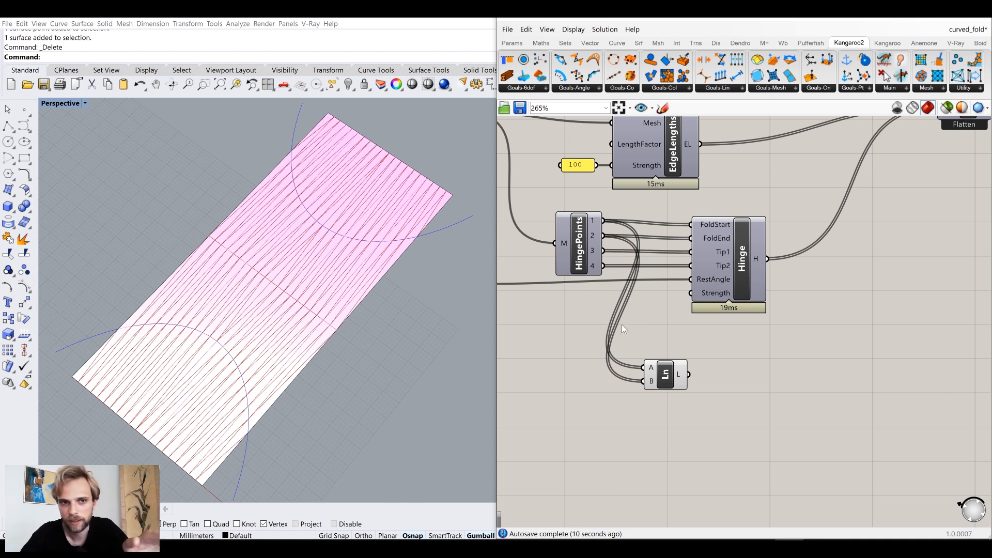
{"action": "left_click_drag", "start_coordinate": [665, 384], "coordinate": [656, 377]}
- Add a Curve parameter below the Line component and reference the two Mountains fold curves from the Rhino viewport
{"action": "left_click", "coordinate": [727, 405]}
{"action": "right_click_drag", "start_coordinate": [692, 419], "coordinate": [797, 360]}
{"action": "scroll", "coordinate": [798, 360], "scroll_direction": "down", "scroll_amount": 1}
{"action": "right_click_drag", "start_coordinate": [670, 343], "coordinate": [760, 316]}
{"action": "double_click", "coordinate": [741, 364]}
{"action": "type", "text": "curve"}
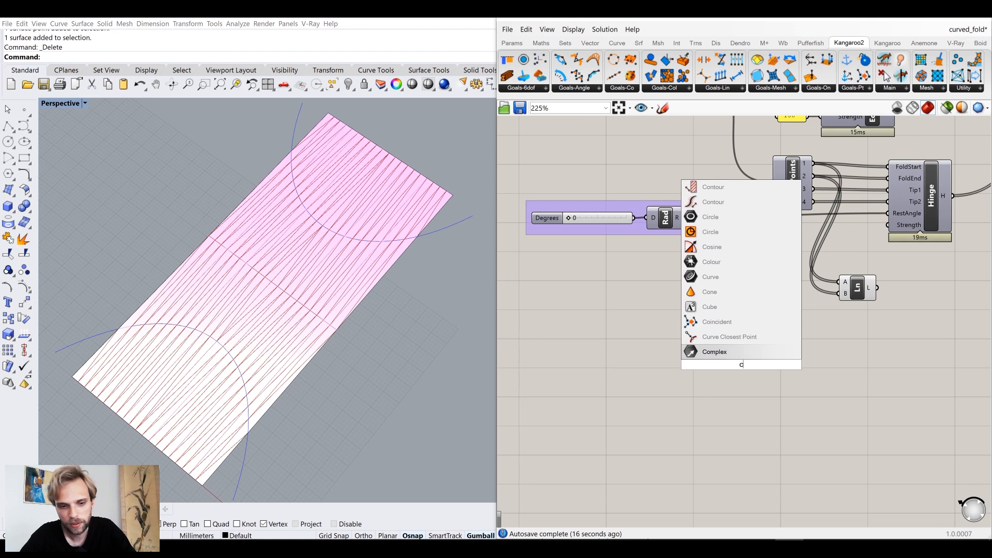
{"action": "key", "text": "Return"}
{"action": "right_click", "coordinate": [794, 336]}
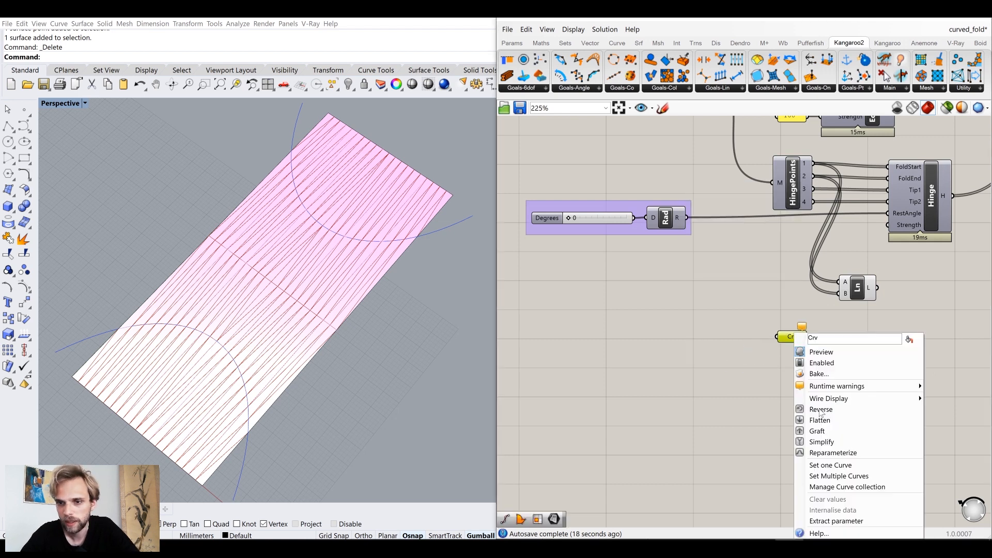
{"action": "left_click", "coordinate": [827, 474]}
{"action": "left_click", "coordinate": [457, 223]}
{"action": "left_click", "coordinate": [246, 466]}
{"action": "key", "text": "Return"}
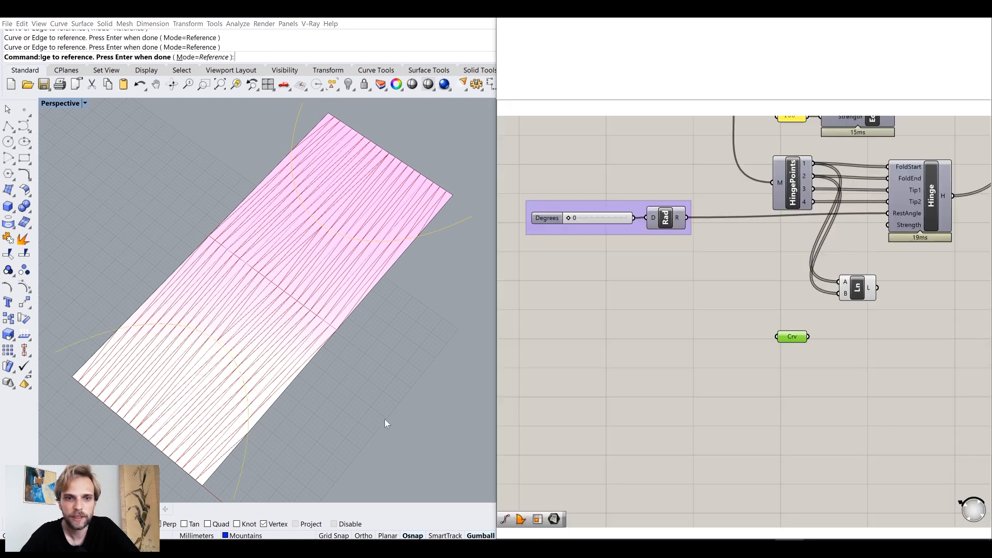
- Rearrange the Line component and the Curve parameter below HingePoints, leaving free canvas space beside them
{"action": "right_click_drag", "start_coordinate": [827, 352], "coordinate": [747, 349]}
{"action": "left_click_drag", "start_coordinate": [714, 336], "coordinate": [712, 349]}
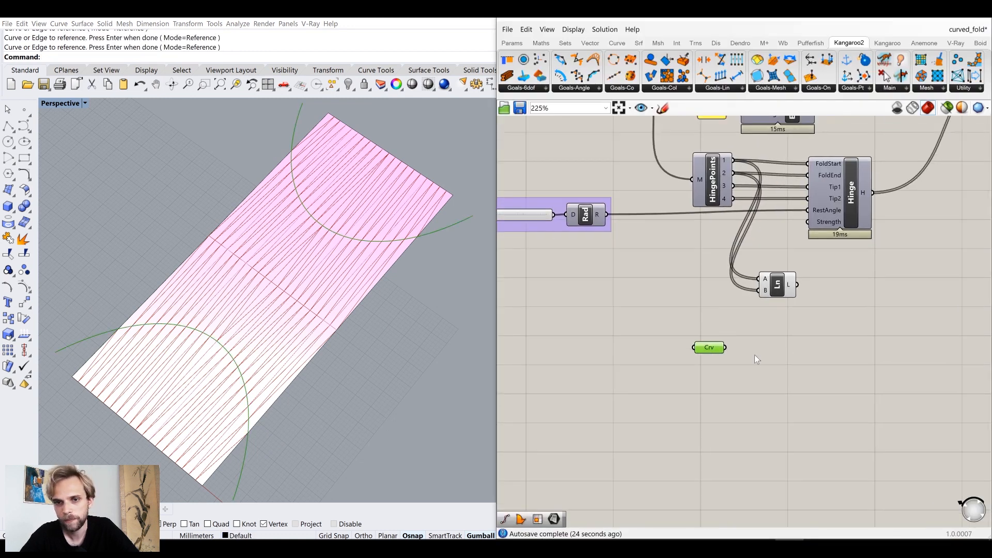
{"action": "left_click", "coordinate": [788, 354]}
{"action": "right_click_drag", "start_coordinate": [792, 354], "coordinate": [713, 369]}
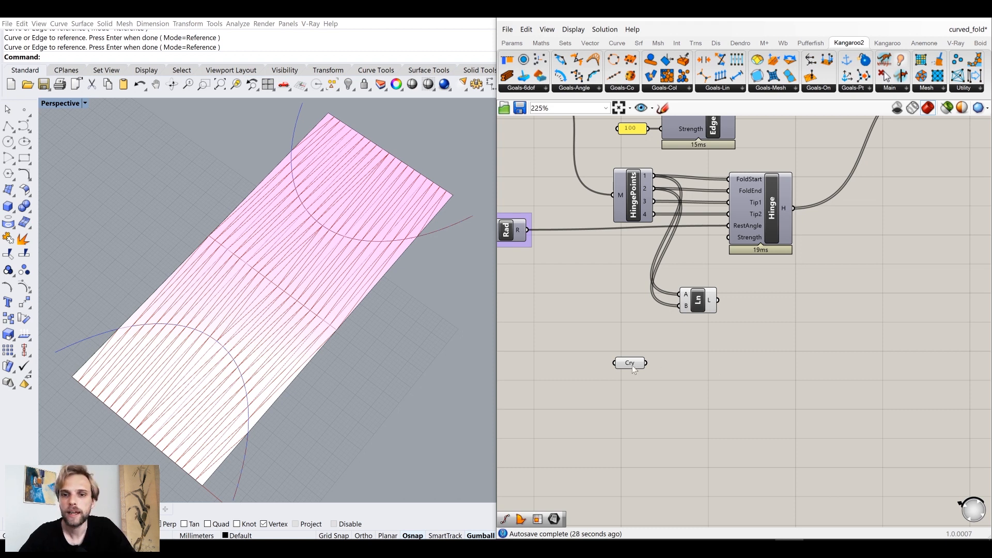
{"action": "left_click_drag", "start_coordinate": [698, 302], "coordinate": [679, 311]}
{"action": "left_click", "coordinate": [744, 352]}
- Add an Evaluate Length component and wire the Line output L into its C input
{"action": "double_click", "coordinate": [783, 358]}
{"action": "type", "text": "eval"}
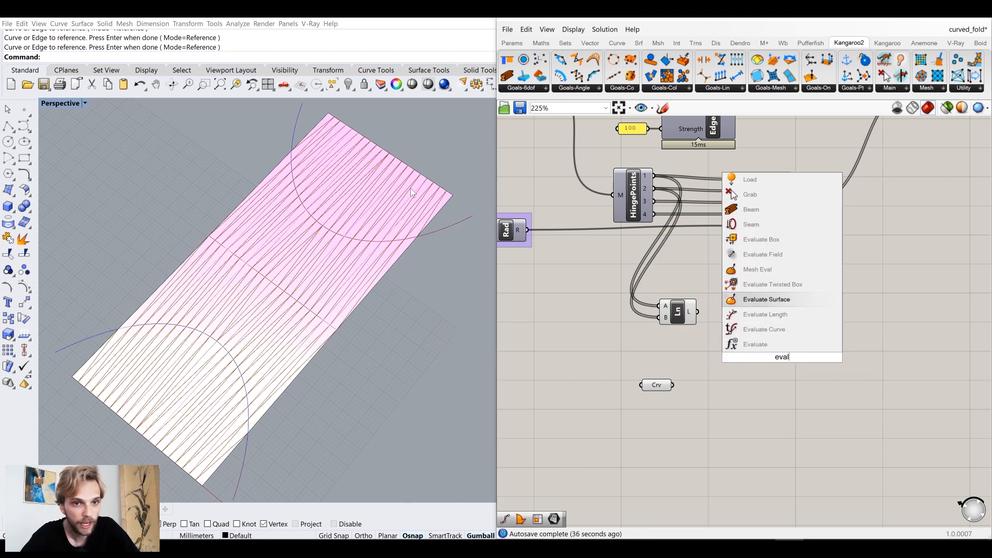
{"action": "left_click", "coordinate": [764, 315]}
{"action": "left_click_drag", "start_coordinate": [698, 312], "coordinate": [740, 327]}
- Add a panel containing 0.5, wire it into Evaluate Length's L input, and place it just below the Line component
{"action": "double_click", "coordinate": [641, 356]}
{"action": "type", "text": "//0.5"}
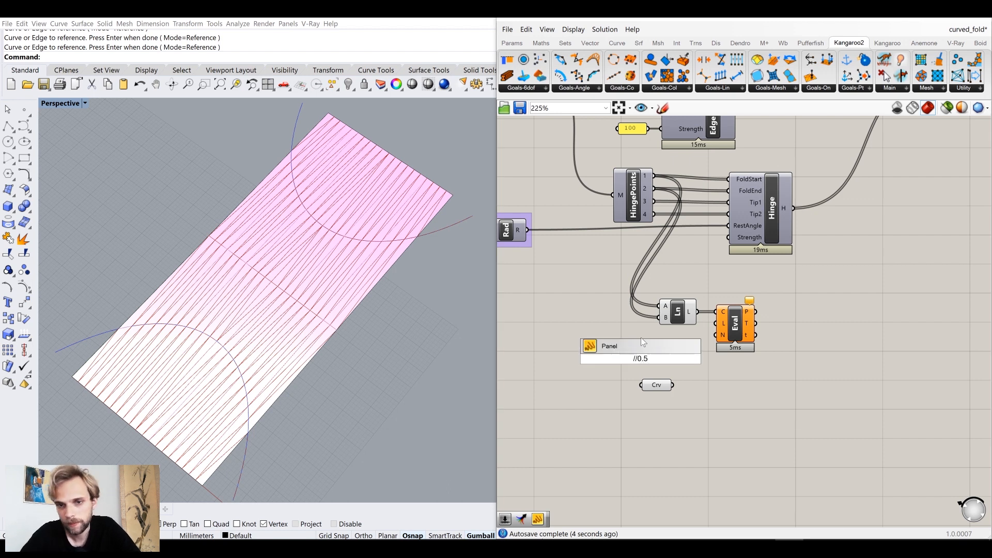
{"action": "key", "text": "Return"}
{"action": "scroll", "coordinate": [679, 359], "scroll_direction": "up", "scroll_amount": 3}
{"action": "left_click_drag", "start_coordinate": [655, 359], "coordinate": [718, 327]}
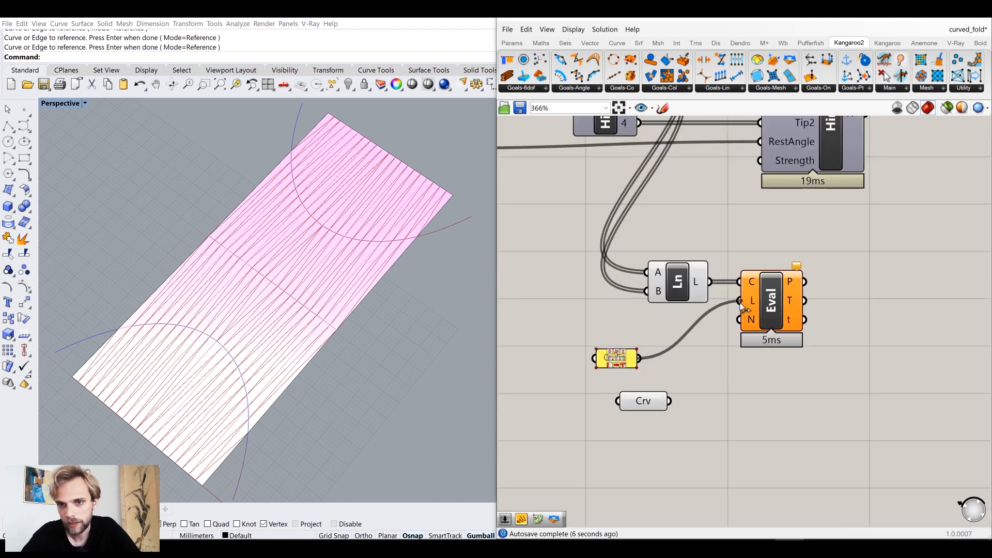
{"action": "scroll", "coordinate": [687, 350], "scroll_direction": "down", "scroll_amount": 4}
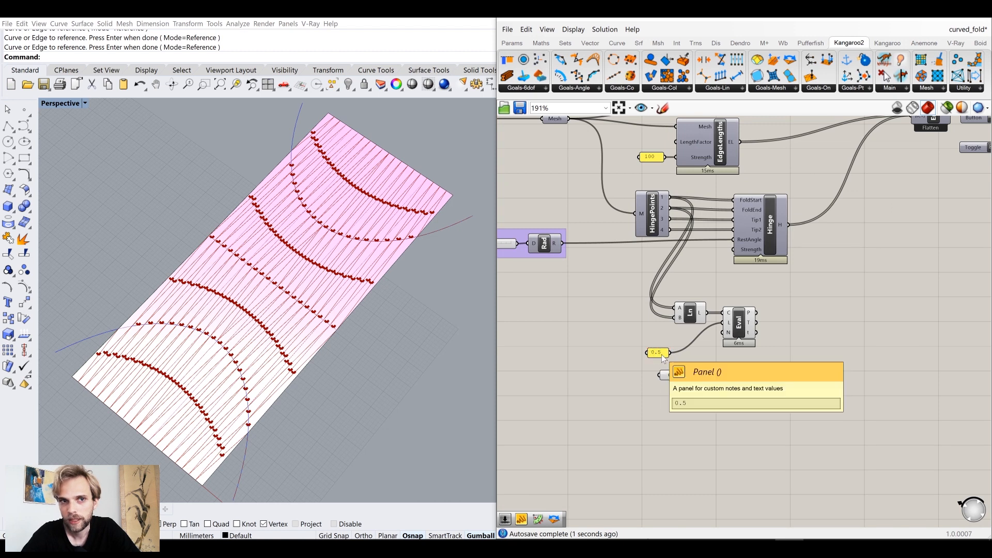
{"action": "left_click_drag", "start_coordinate": [659, 357], "coordinate": [696, 334]}
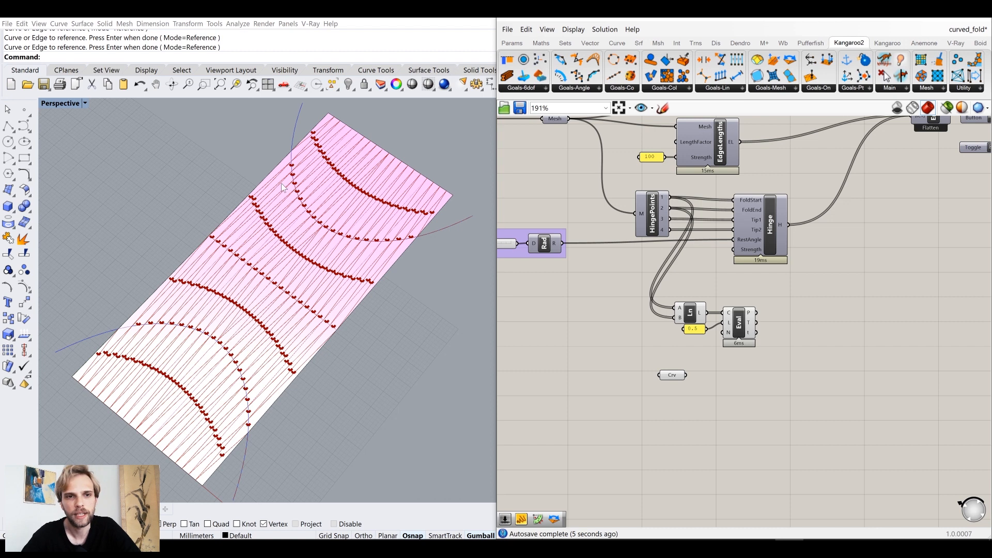
- Examine how the hinge line midpoints and the Line output relate to the Mountains curves near the sheet's edges
{"action": "scroll", "coordinate": [288, 165], "scroll_direction": "up", "scroll_amount": 5}
{"action": "right_click_drag", "start_coordinate": [304, 143], "coordinate": [261, 228]}
{"action": "scroll", "coordinate": [182, 262], "scroll_direction": "down", "scroll_amount": 4}
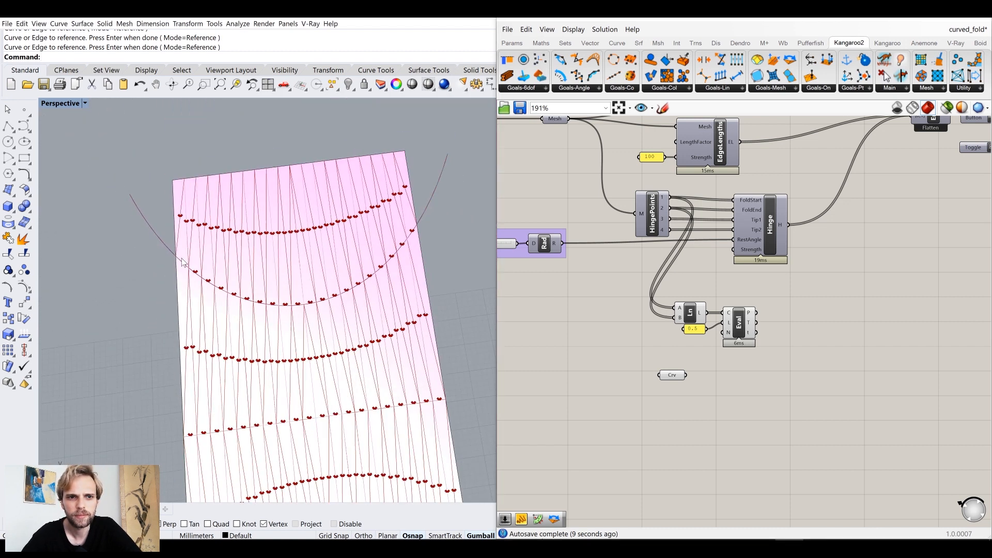
{"action": "right_click_drag", "start_coordinate": [203, 268], "coordinate": [241, 281], "text": "shift"}
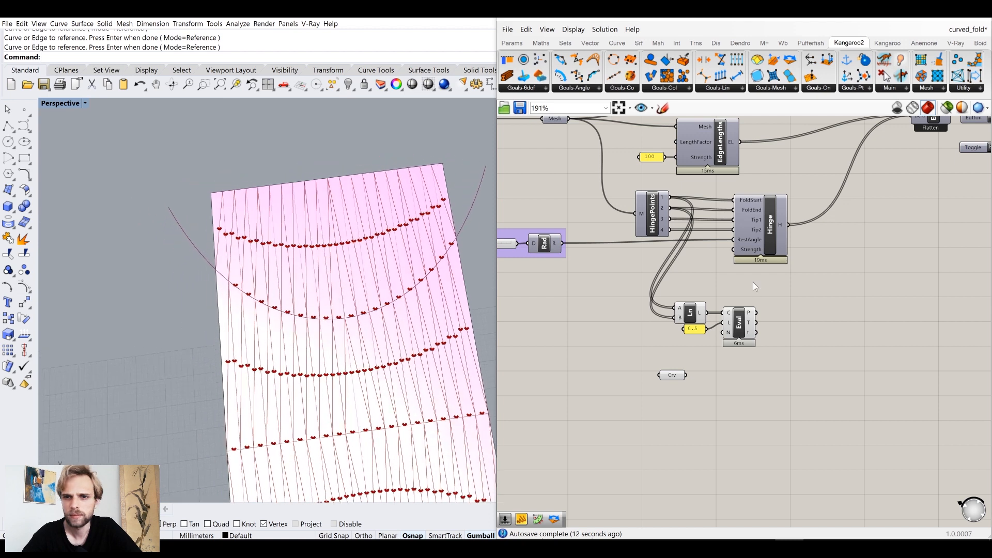
{"action": "right_click_drag", "start_coordinate": [689, 293], "coordinate": [671, 345]}
{"action": "left_click", "coordinate": [671, 368]}
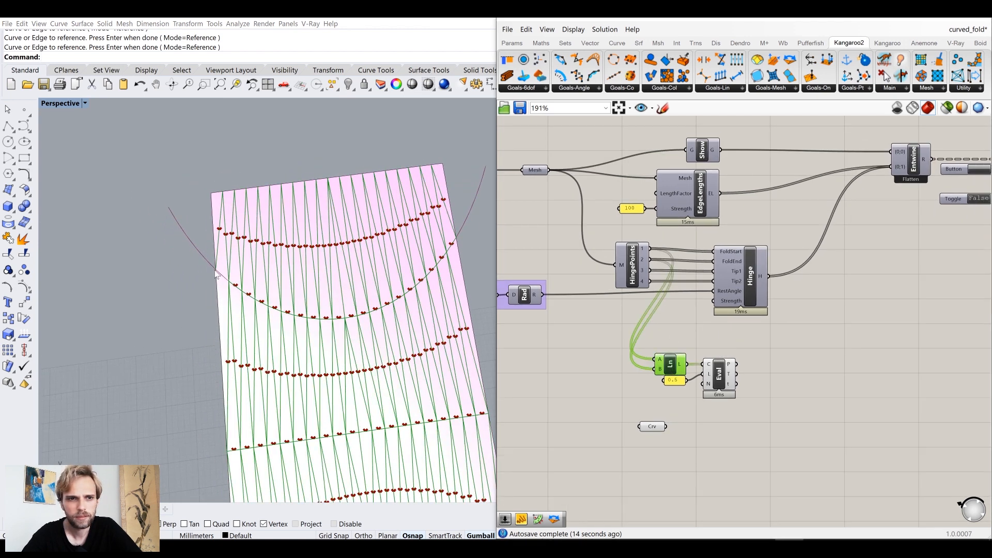
{"action": "scroll", "coordinate": [215, 270], "scroll_direction": "up", "scroll_amount": 5}
{"action": "scroll", "coordinate": [215, 270], "scroll_direction": "down", "scroll_amount": 3}
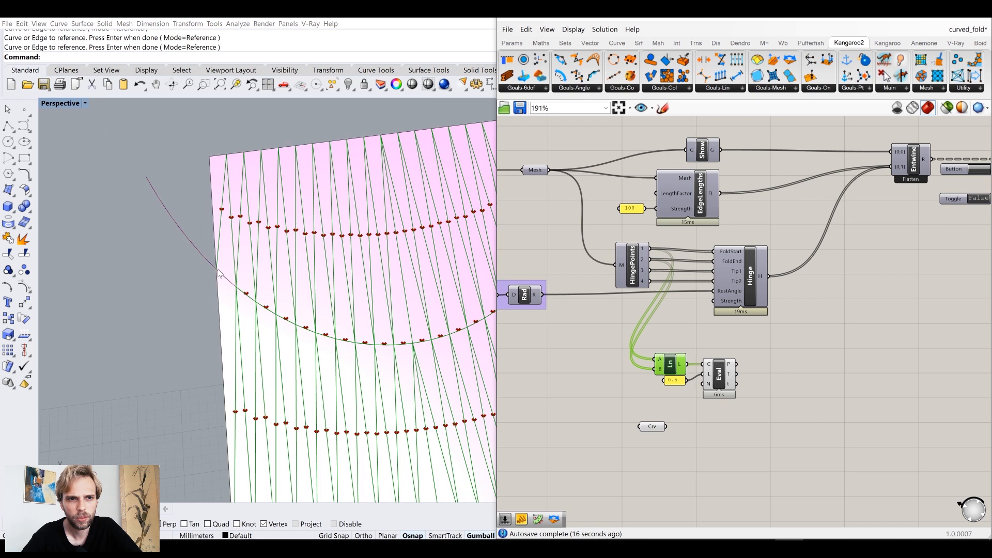
{"action": "scroll", "coordinate": [241, 300], "scroll_direction": "down", "scroll_amount": 3}
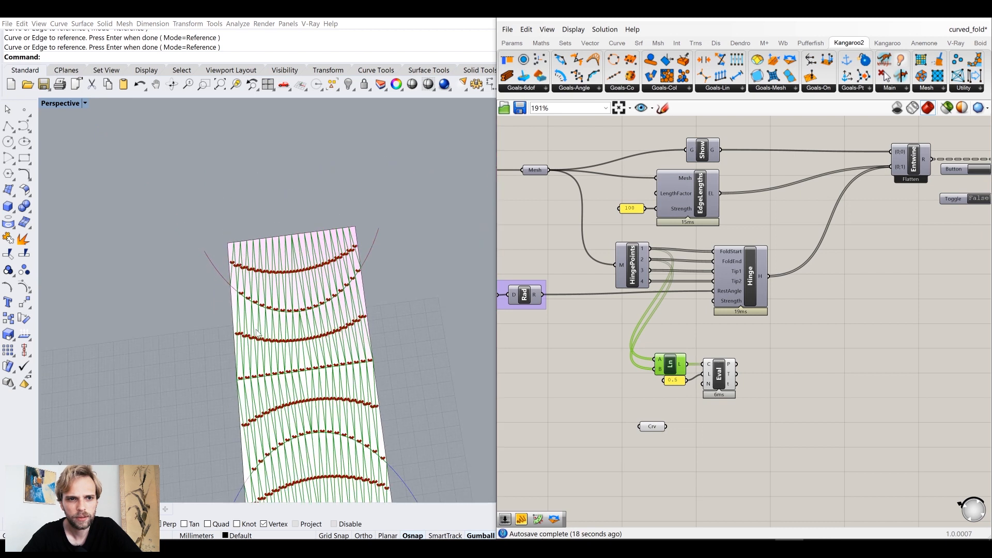
{"action": "scroll", "coordinate": [256, 283], "scroll_direction": "down", "scroll_amount": 2}
{"action": "scroll", "coordinate": [231, 382], "scroll_direction": "up", "scroll_amount": 6}
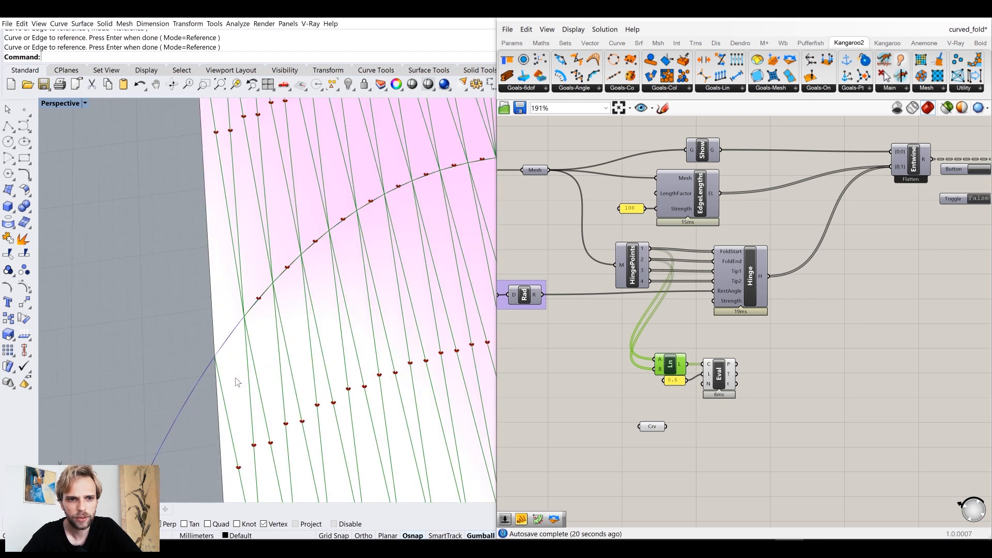
{"action": "scroll", "coordinate": [264, 275], "scroll_direction": "down", "scroll_amount": 4}
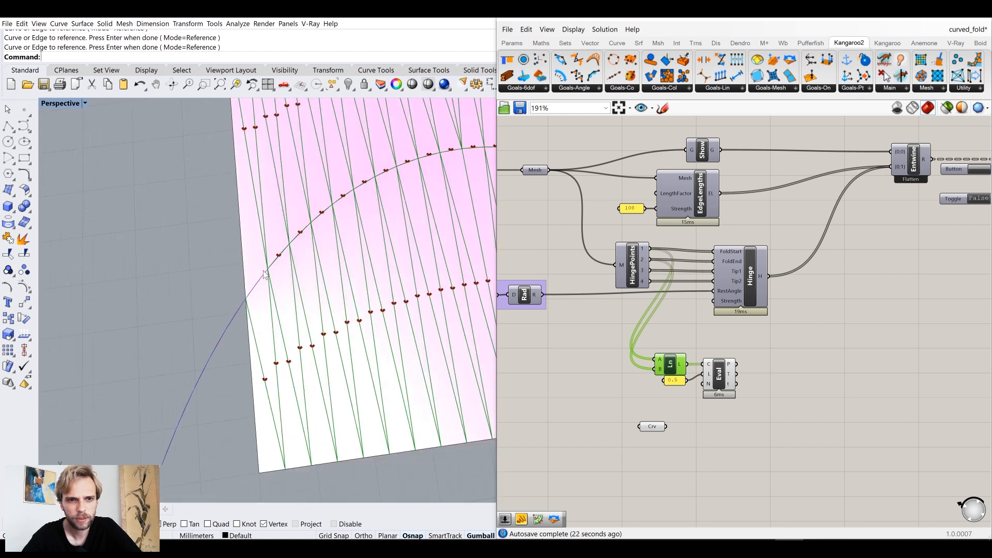
- Turn off the viewport preview of the Kangaroo goals, HingePoints, Line, Evaluate Length and Curve components
{"action": "scroll", "coordinate": [753, 361], "scroll_direction": "down", "scroll_amount": 5}
{"action": "left_click_drag", "start_coordinate": [829, 446], "coordinate": [674, 275]}
{"action": "middle_click", "coordinate": [674, 275]}
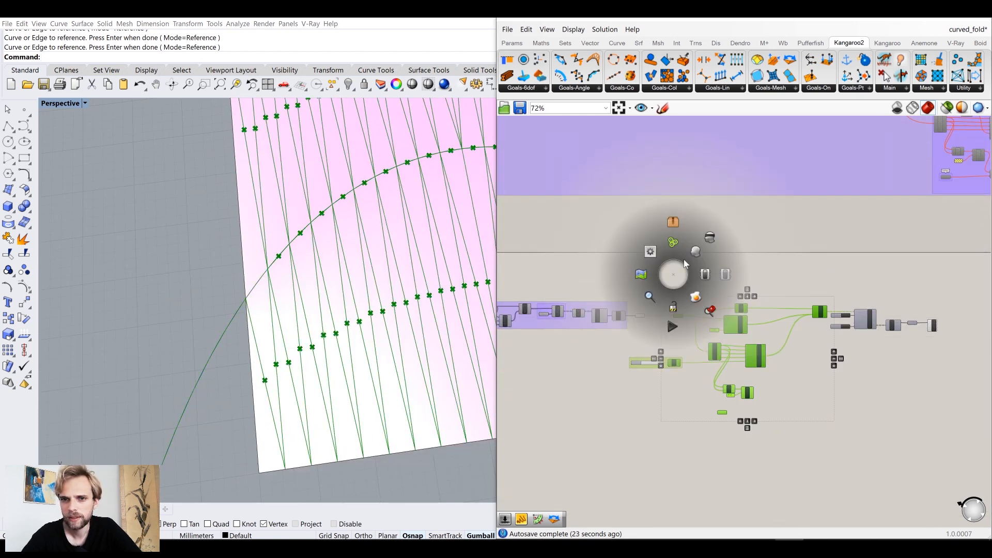
{"action": "left_click", "coordinate": [713, 240]}
{"action": "left_click", "coordinate": [576, 295]}
- Hide the fold curve that extends beyond the sheet's edge in the Rhino viewport
{"action": "left_click", "coordinate": [190, 385]}
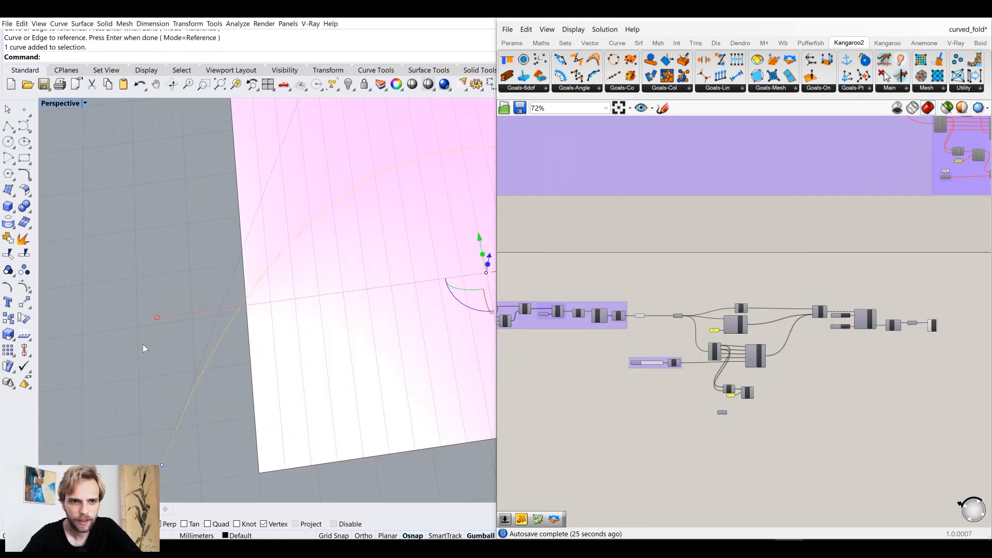
{"action": "key", "text": "ctrl+h"}
{"action": "scroll", "coordinate": [260, 291], "scroll_direction": "up", "scroll_amount": 3}
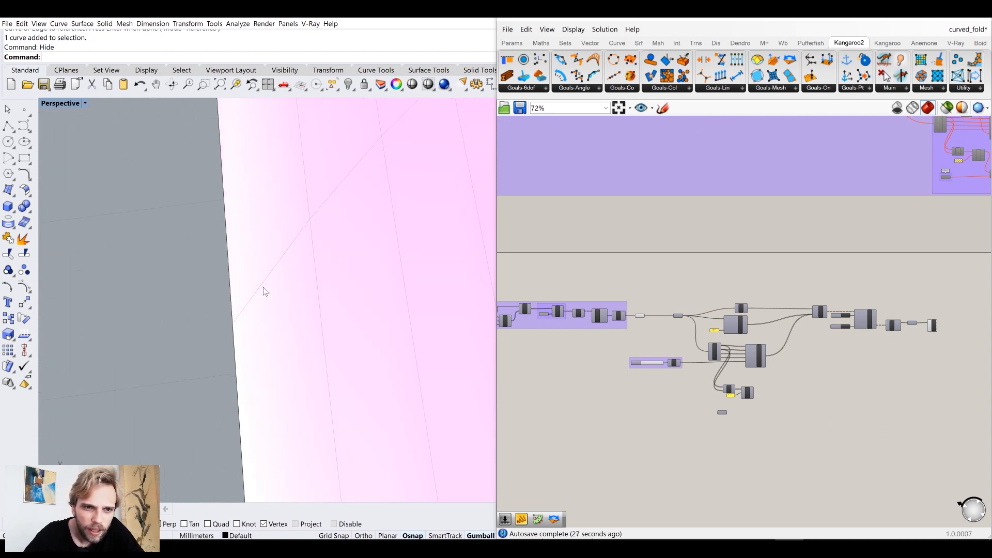
{"action": "scroll", "coordinate": [643, 323], "scroll_direction": "up", "scroll_amount": 5}
- Add a Naked Vertices component above the Mesh parameter and wire the cleaned mesh into its M input
{"action": "left_click", "coordinate": [625, 321]}
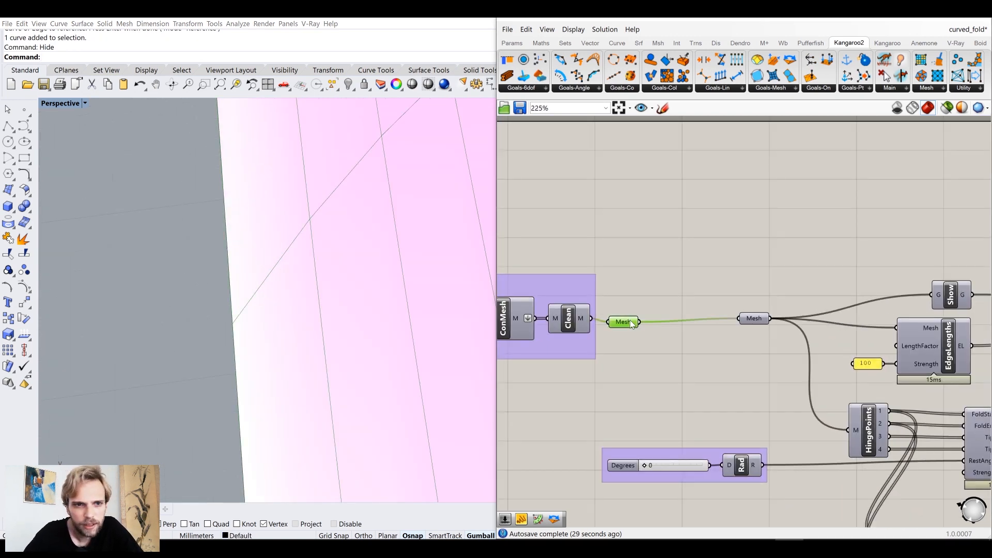
{"action": "left_click", "coordinate": [671, 351]}
{"action": "left_click_drag", "start_coordinate": [626, 323], "coordinate": [634, 316]}
{"action": "double_click", "coordinate": [678, 247]}
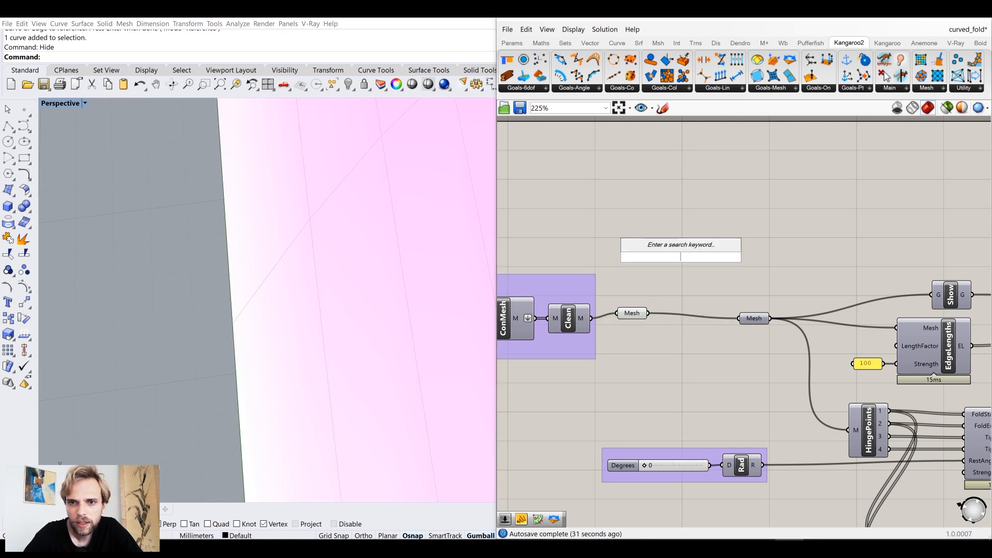
{"action": "type", "text": "na"}
{"action": "left_click", "coordinate": [680, 242]}
{"action": "left_click_drag", "start_coordinate": [649, 314], "coordinate": [678, 184]}
{"action": "right_click_drag", "start_coordinate": [757, 211], "coordinate": [721, 295]}
{"action": "double_click", "coordinate": [743, 255]}
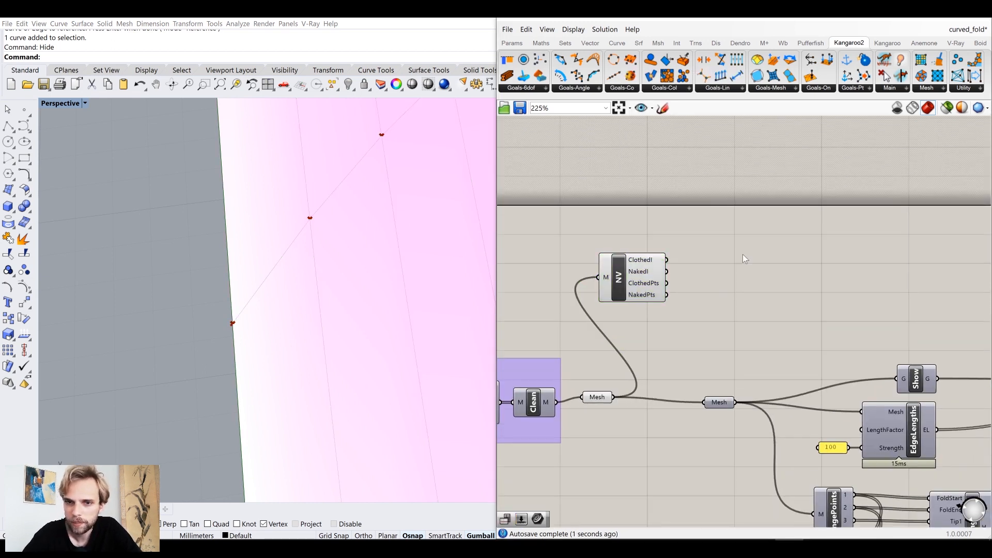
{"action": "type", "text": "//"}
{"action": "key", "text": "Return"}
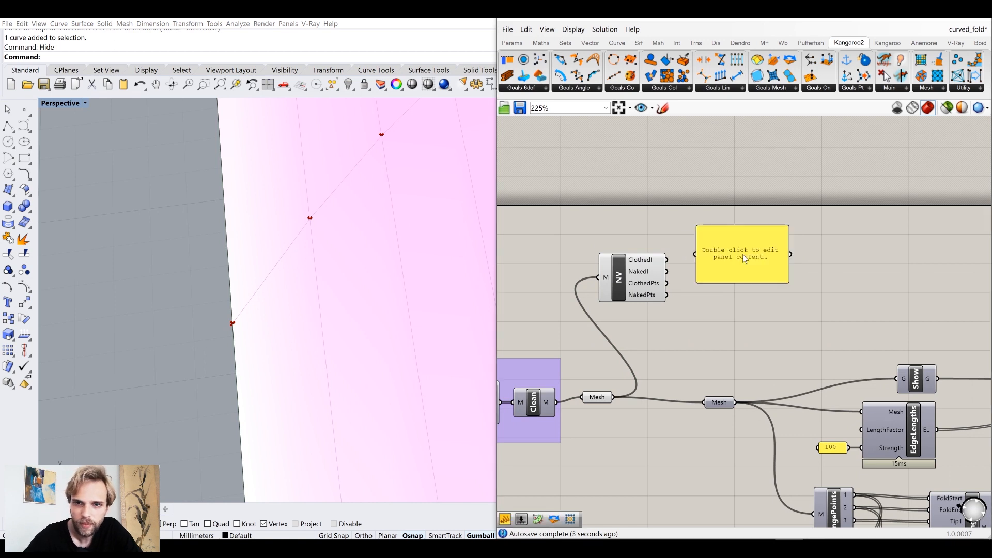
{"action": "left_click_drag", "start_coordinate": [744, 258], "coordinate": [779, 252]}
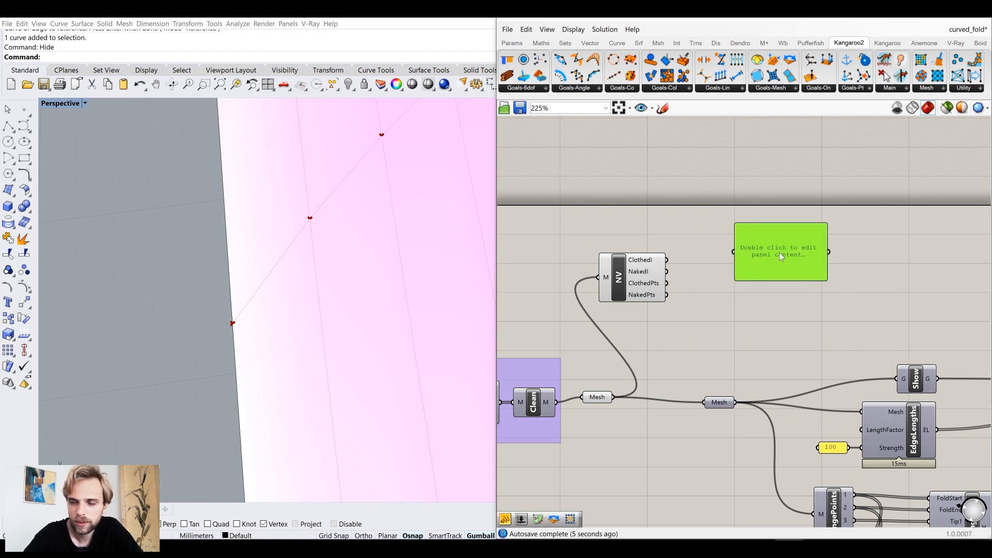
{"action": "key", "text": "Delete"}
- Add a Point parameter, wire NakedPts into it, and place it beside the Naked Vertices component
{"action": "double_click", "coordinate": [780, 256]}
{"action": "type", "text": "point"}
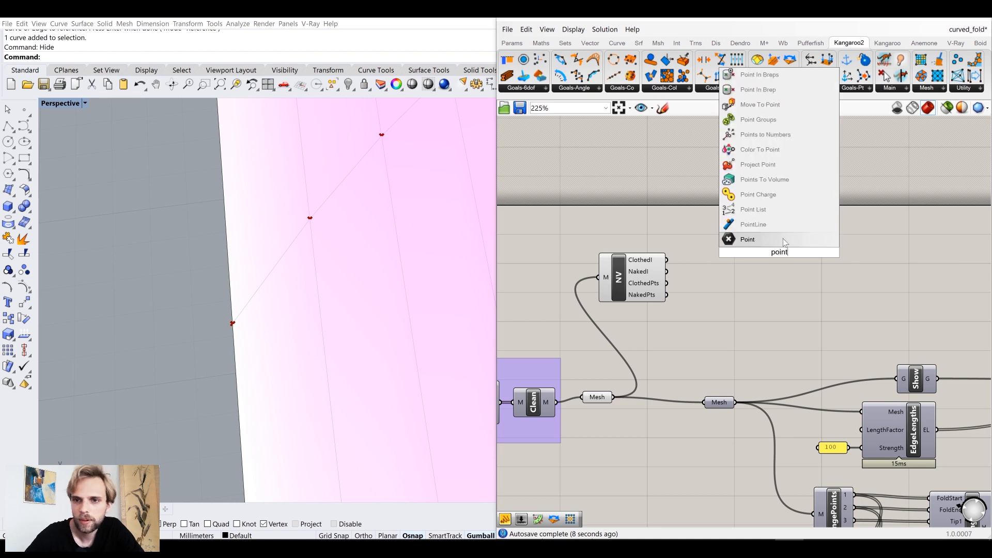
{"action": "key", "text": "Return"}
{"action": "left_click_drag", "start_coordinate": [666, 295], "coordinate": [764, 252]}
{"action": "left_click_drag", "start_coordinate": [779, 252], "coordinate": [736, 286]}
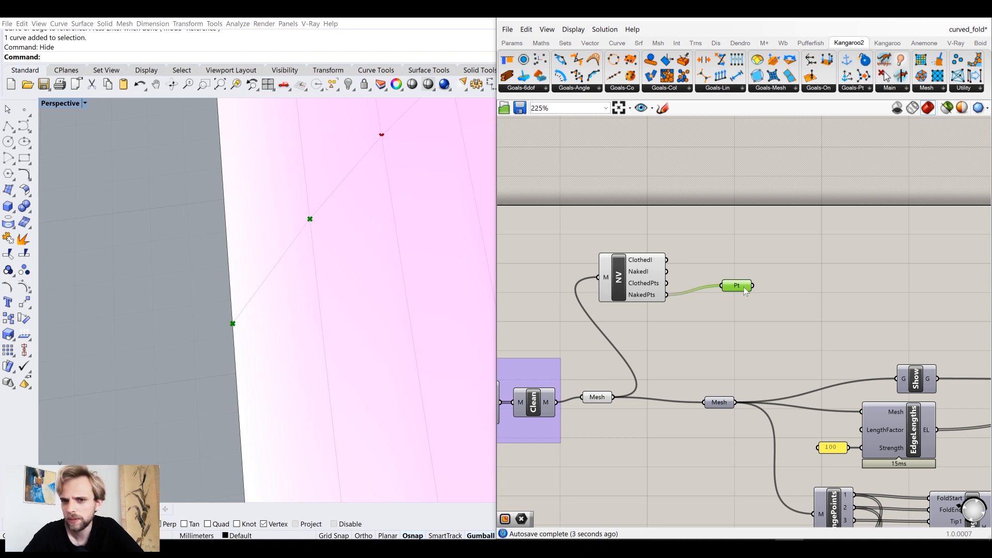
- Delete the Point parameter and the Naked Vertices component
{"action": "key", "text": "Delete"}
{"action": "left_click", "coordinate": [642, 293]}
{"action": "key", "text": "Delete"}
{"action": "double_click", "coordinate": [644, 318]}
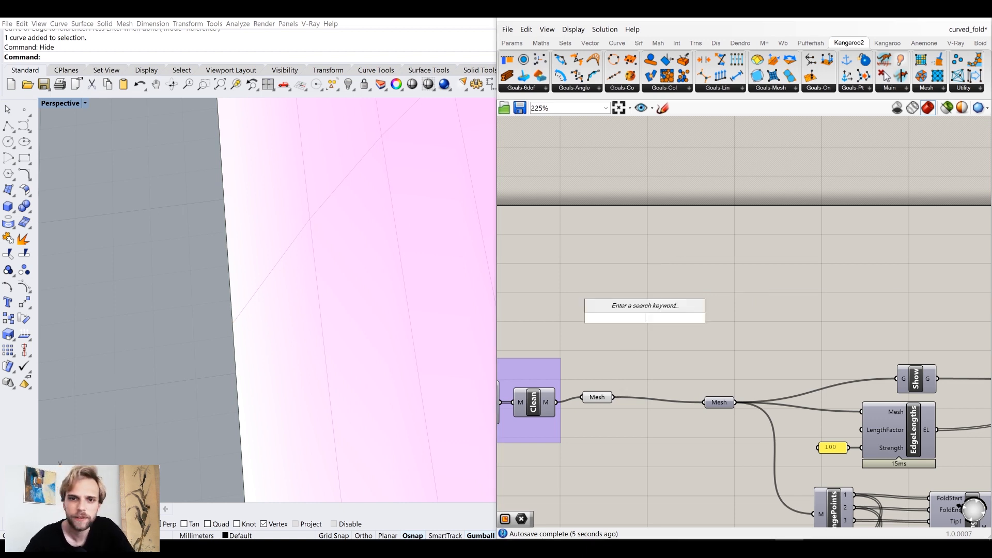
{"action": "left_click", "coordinate": [637, 268]}
- Move the meshing group away from the Mesh parameter to free space after the Clean component
{"action": "scroll", "coordinate": [637, 268], "scroll_direction": "down", "scroll_amount": 4}
{"action": "right_click_drag", "start_coordinate": [568, 339], "coordinate": [791, 334]}
{"action": "left_click_drag", "start_coordinate": [729, 338], "coordinate": [662, 339]}
{"action": "left_click", "coordinate": [785, 344]}
{"action": "scroll", "coordinate": [785, 343], "scroll_direction": "up", "scroll_amount": 2}
{"action": "left_click", "coordinate": [714, 305]}
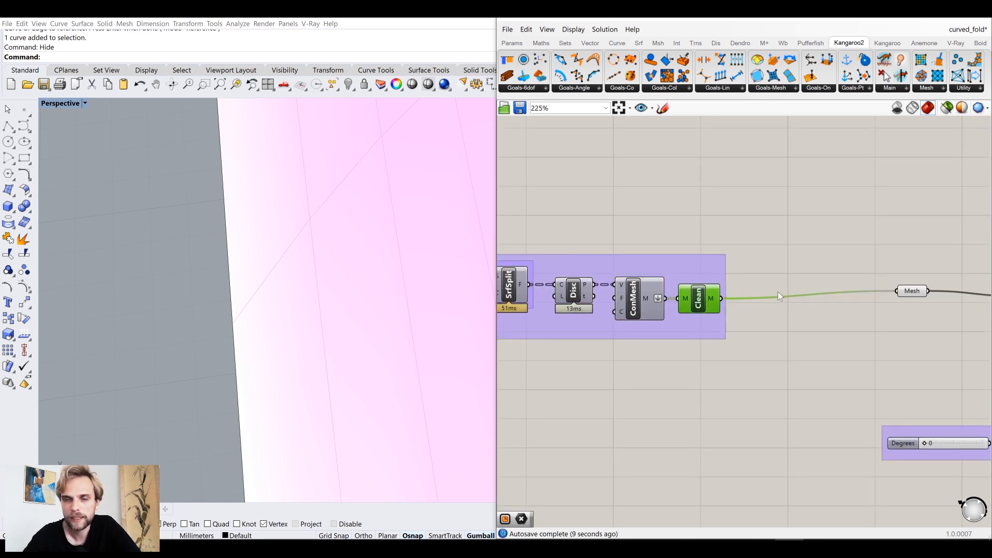
- Add an Align Vertices component and wire the Clean component's mesh output into its M input
{"action": "double_click", "coordinate": [798, 246]}
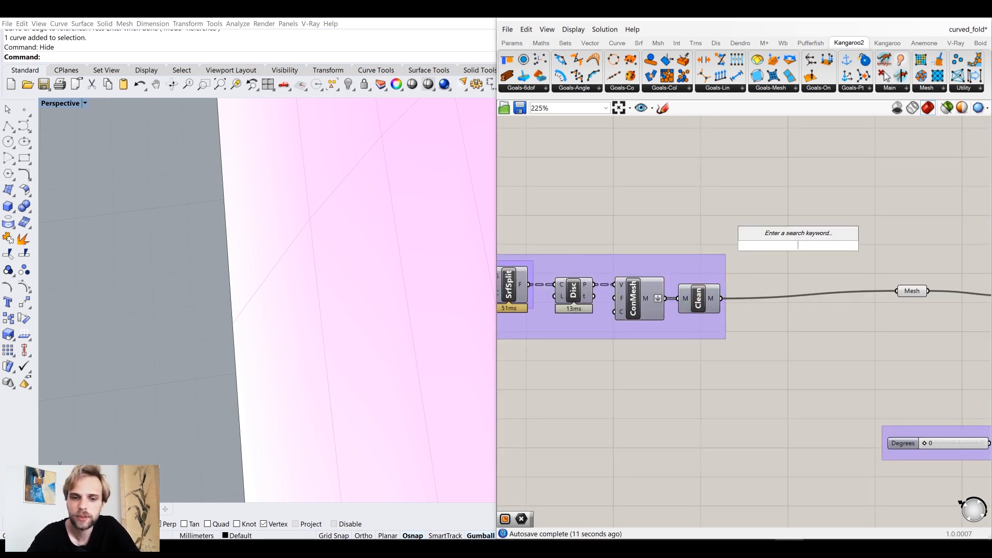
{"action": "type", "text": "alia"}
{"action": "key", "text": "BackSpace"}
{"action": "type", "text": "gn mesh"}
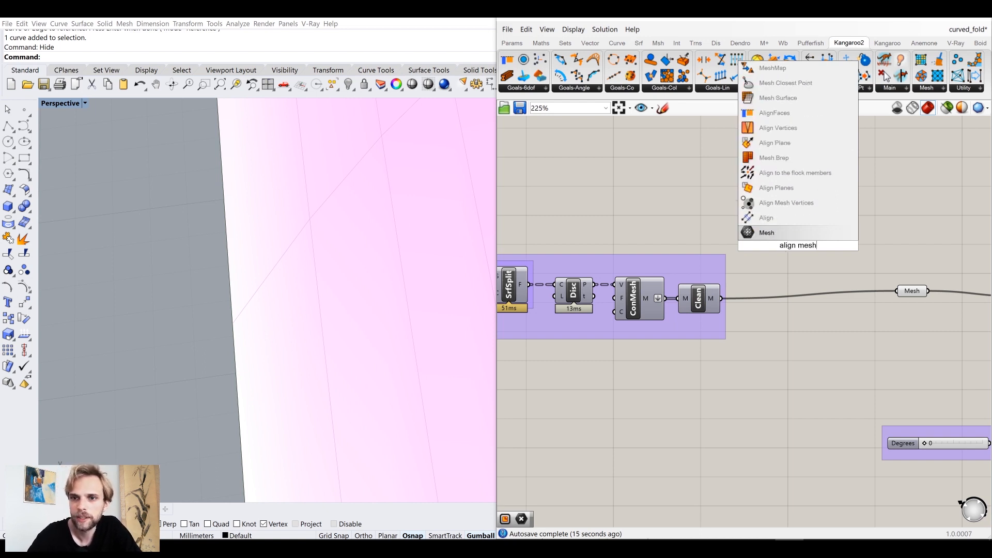
{"action": "left_click", "coordinate": [832, 130]}
{"action": "left_click_drag", "start_coordinate": [722, 298], "coordinate": [764, 235]}
{"action": "mouse_move", "coordinate": [777, 224]}
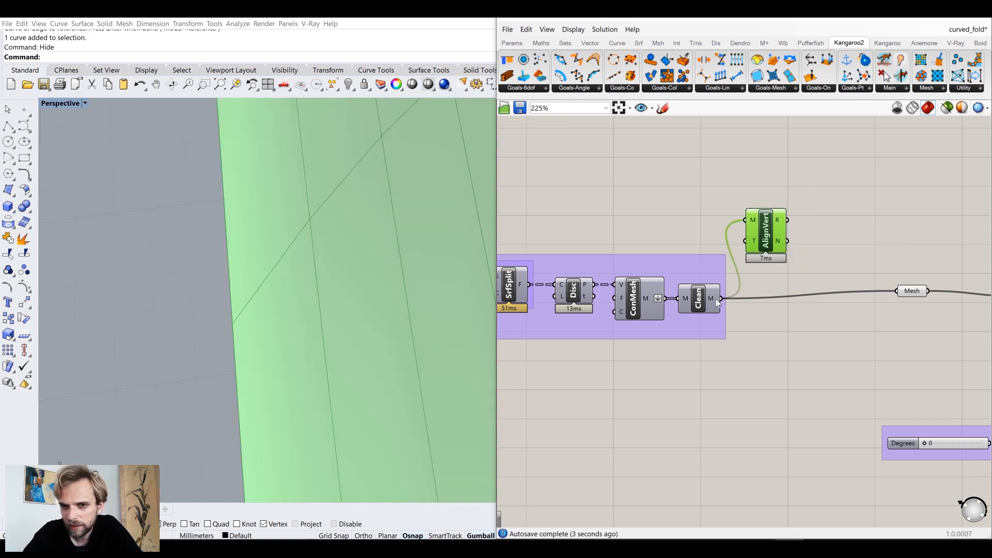
- Add a number slider set to 0.1 and wire it into Align Vertices' tolerance input T
{"action": "mouse_move", "coordinate": [716, 300]}
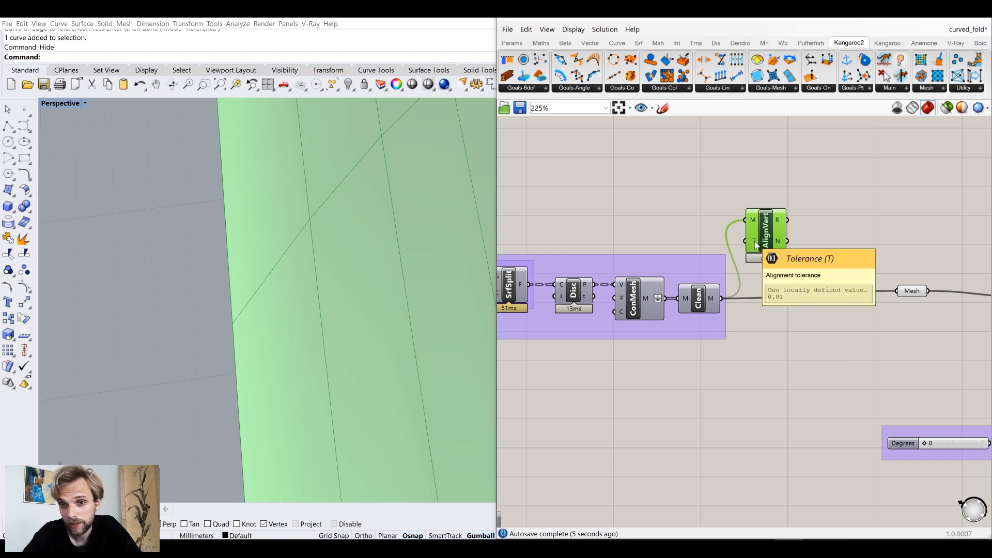
{"action": "left_click_drag", "start_coordinate": [762, 243], "coordinate": [770, 216]}
{"action": "left_click", "coordinate": [649, 226]}
{"action": "double_click", "coordinate": [647, 223]}
{"action": "type", "text": "0.1"}
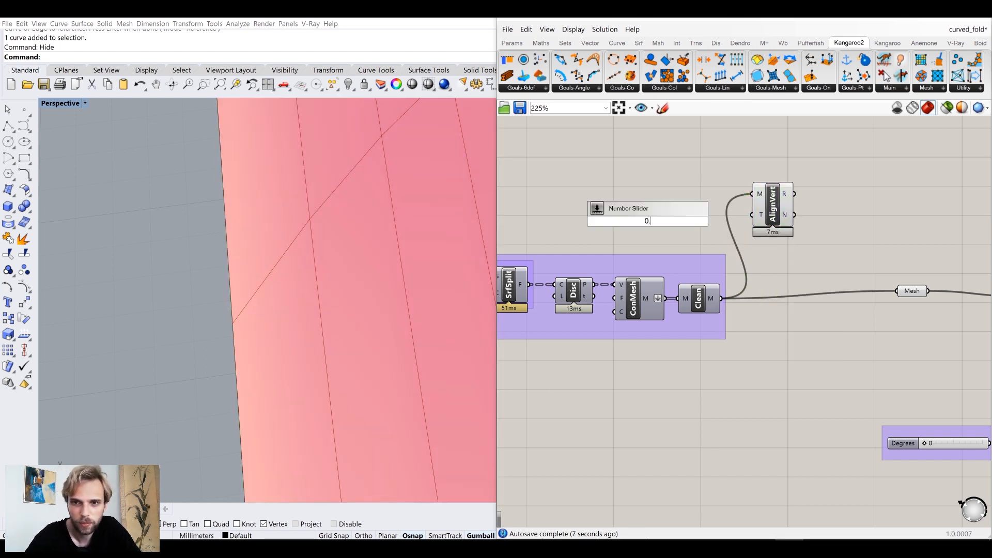
{"action": "key", "text": "Return"}
{"action": "left_click_drag", "start_coordinate": [689, 221], "coordinate": [752, 214]}
{"action": "left_click_drag", "start_coordinate": [763, 218], "coordinate": [754, 227]}
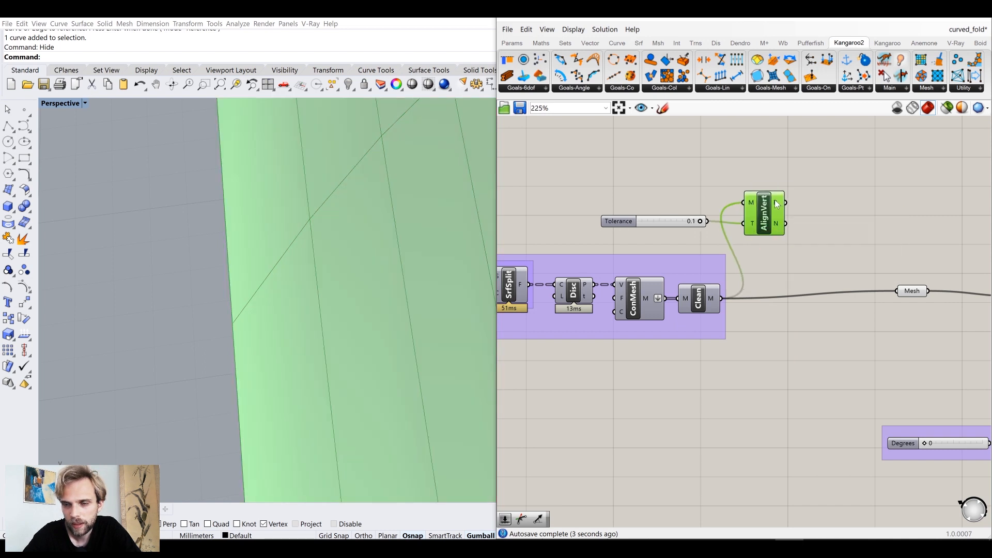
{"action": "left_click_drag", "start_coordinate": [768, 210], "coordinate": [767, 207]}
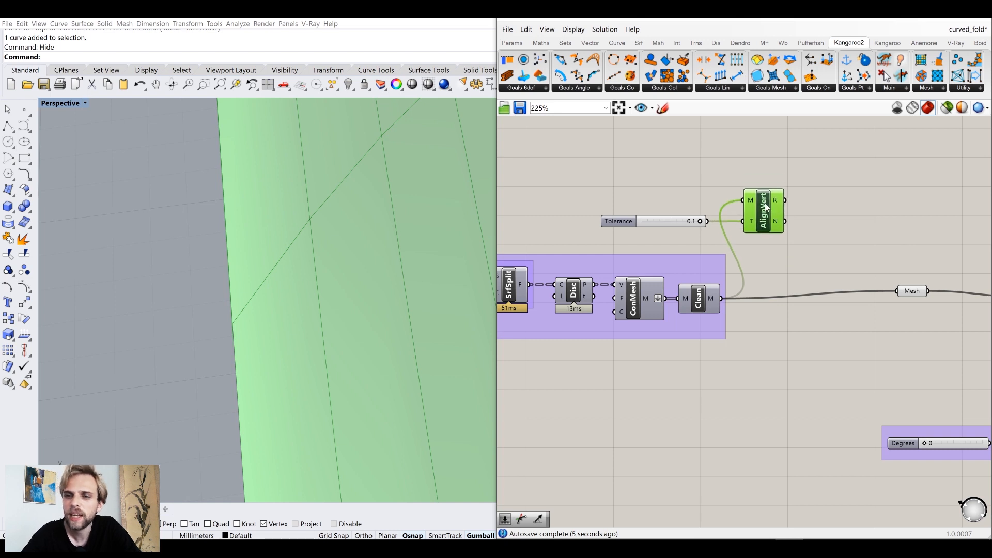
- Delete the Align Vertices component and its tolerance slider
{"action": "key", "text": "Delete"}
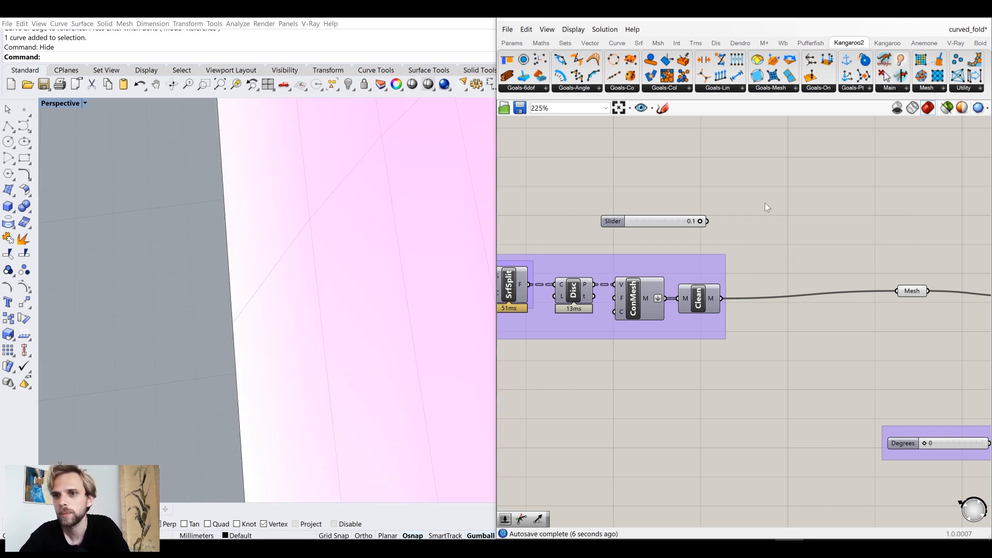
{"action": "left_click", "coordinate": [652, 218]}
{"action": "key", "text": "Delete"}
- Add a Mesh WeldVertices component and wire the Clean component's mesh output into its M input
{"action": "left_click", "coordinate": [657, 45]}
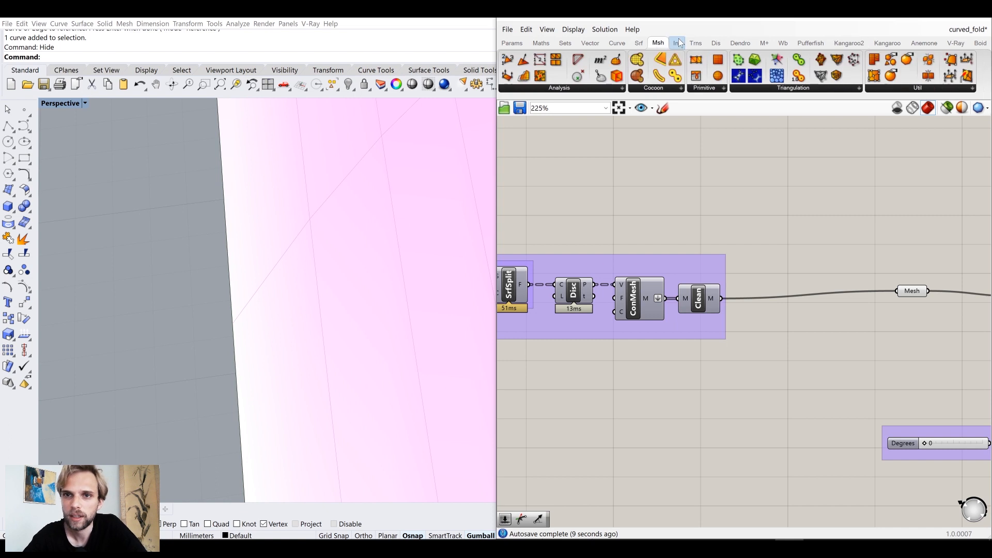
{"action": "left_click", "coordinate": [785, 91]}
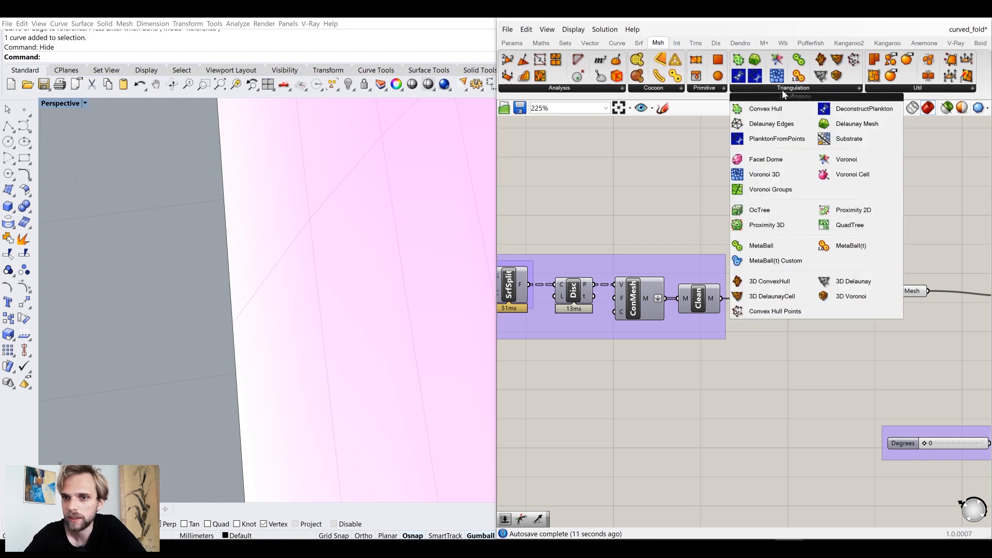
{"action": "double_click", "coordinate": [656, 182]}
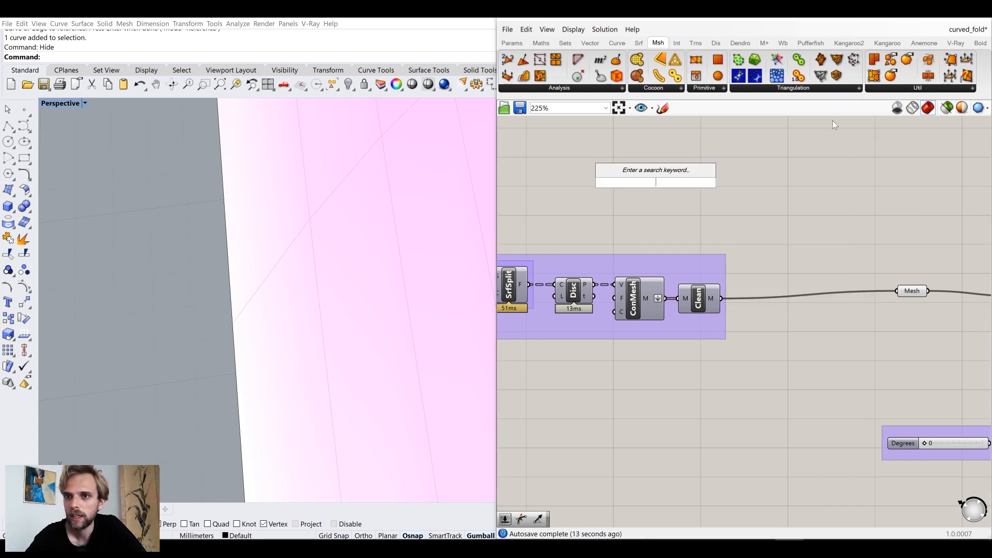
{"action": "type", "text": "weld"}
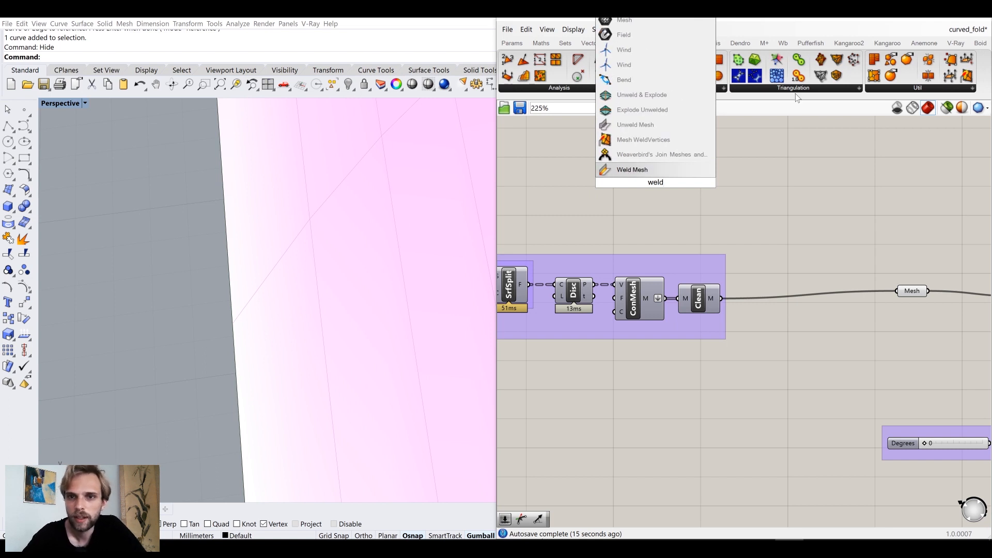
{"action": "left_click", "coordinate": [657, 145]}
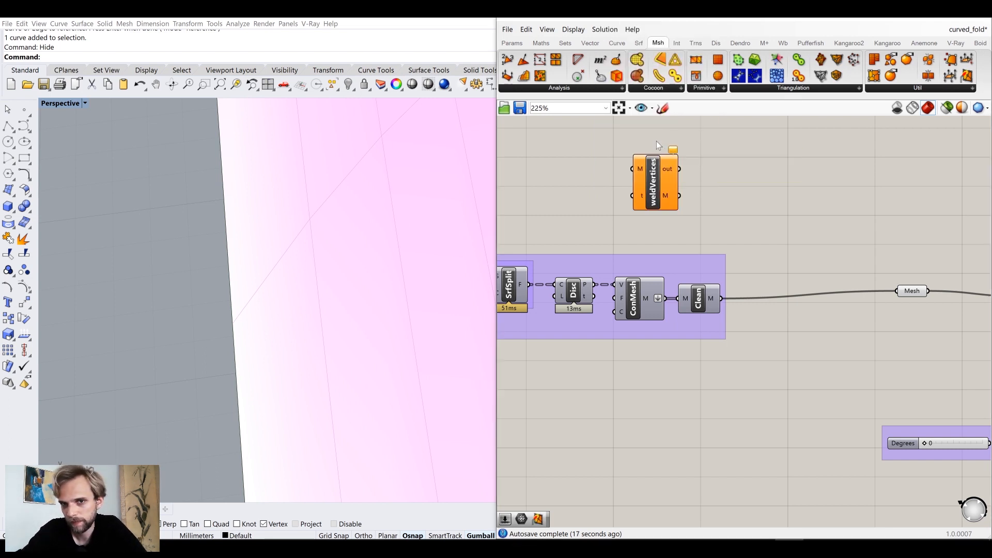
{"action": "left_click_drag", "start_coordinate": [650, 181], "coordinate": [756, 192]}
{"action": "left_click_drag", "start_coordinate": [721, 298], "coordinate": [778, 208]}
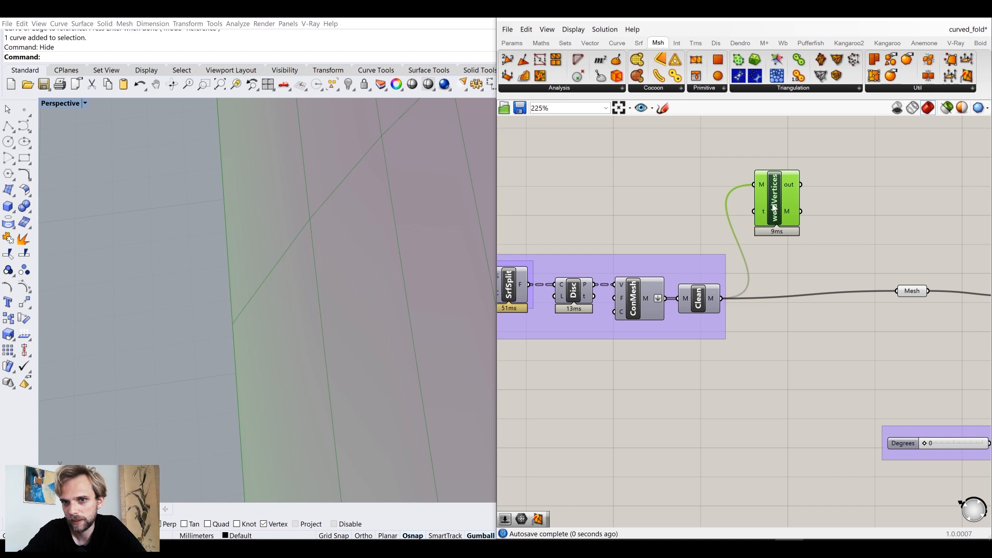
{"action": "mouse_move", "coordinate": [789, 217]}
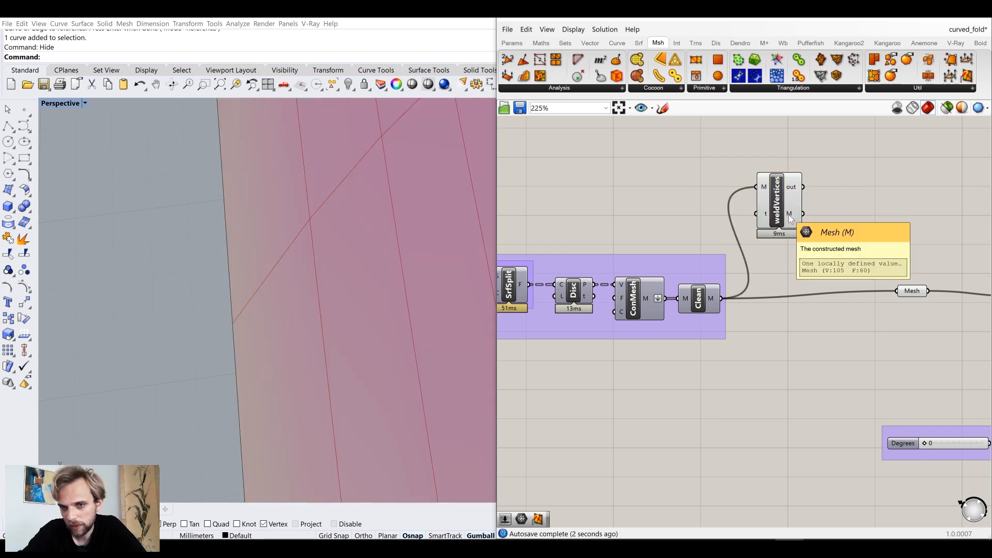
- Feed the Mesh parameter from weldVertices' M output, place weldVertices just after Clean, and turn off its preview
{"action": "left_click_drag", "start_coordinate": [803, 213], "coordinate": [771, 311]}
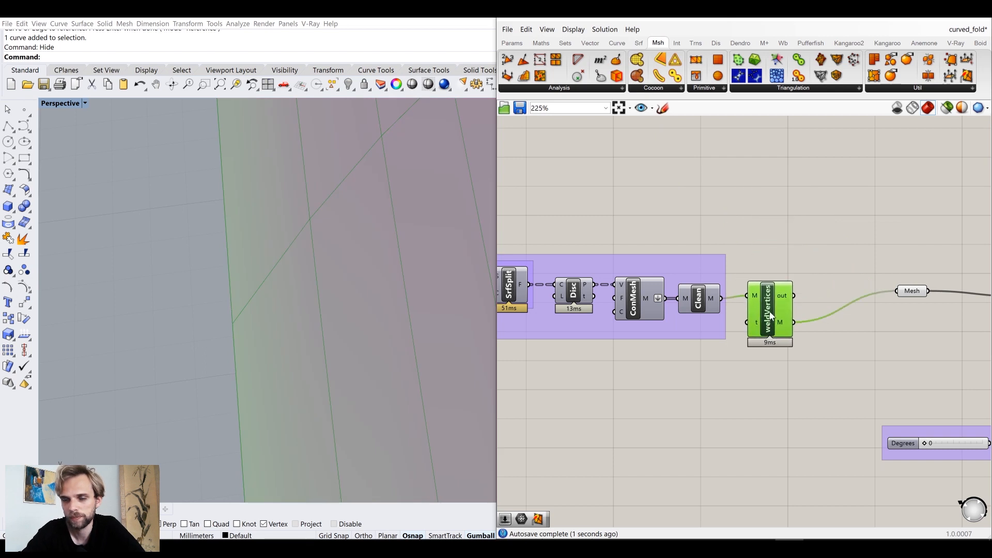
{"action": "middle_click", "coordinate": [770, 311]}
{"action": "left_click", "coordinate": [804, 279]}
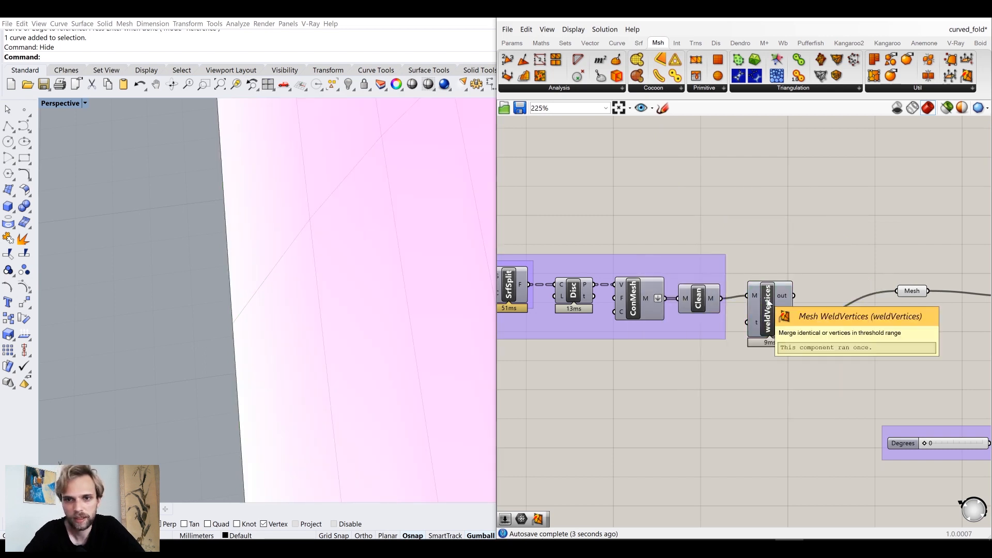
- Add the weldVertices component to the purple meshing group
{"action": "left_click_drag", "start_coordinate": [783, 379], "coordinate": [690, 264]}
{"action": "right_click", "coordinate": [689, 264]}
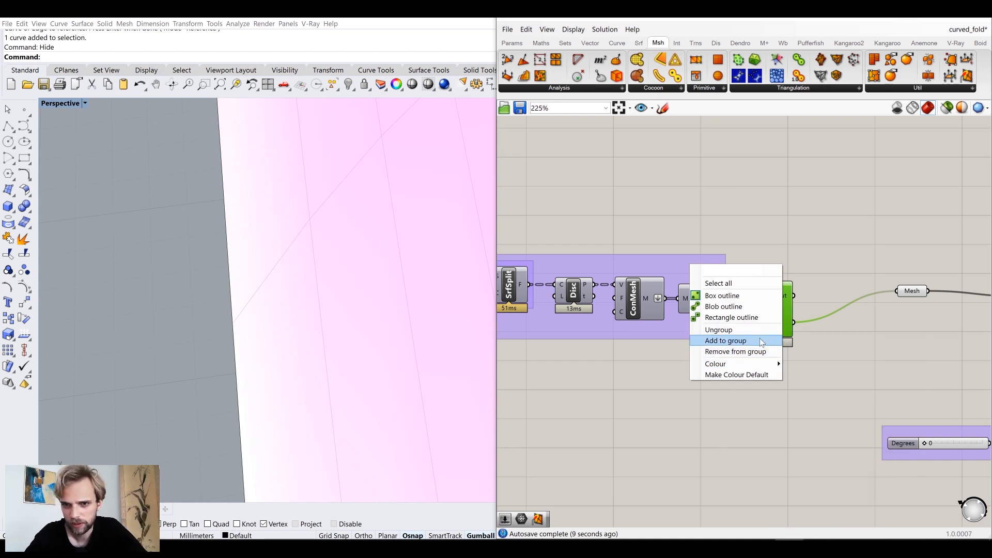
{"action": "left_click", "coordinate": [736, 341]}
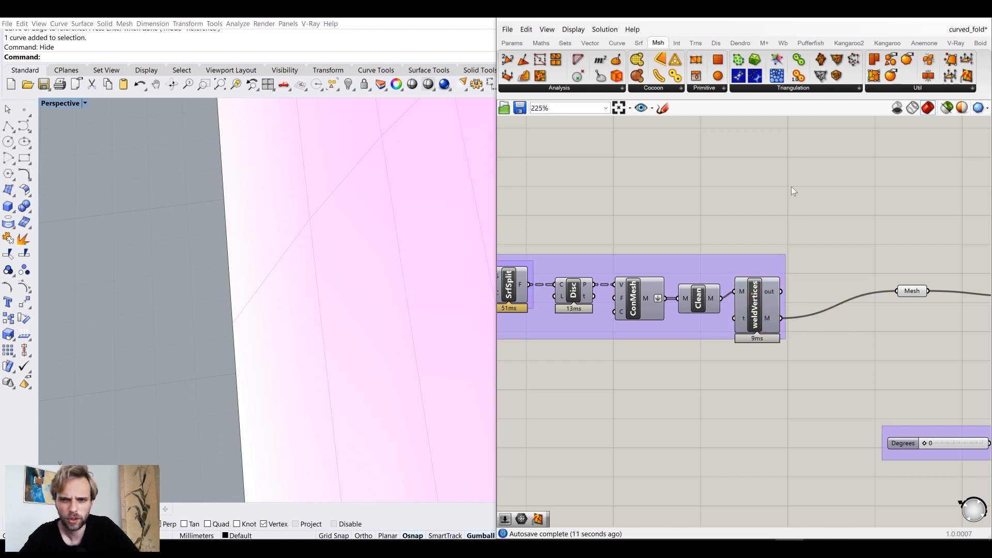
{"action": "scroll", "coordinate": [791, 187], "scroll_direction": "down", "scroll_amount": 5}
{"action": "scroll", "coordinate": [677, 267], "scroll_direction": "up", "scroll_amount": 2}
{"action": "left_click", "coordinate": [684, 260]}
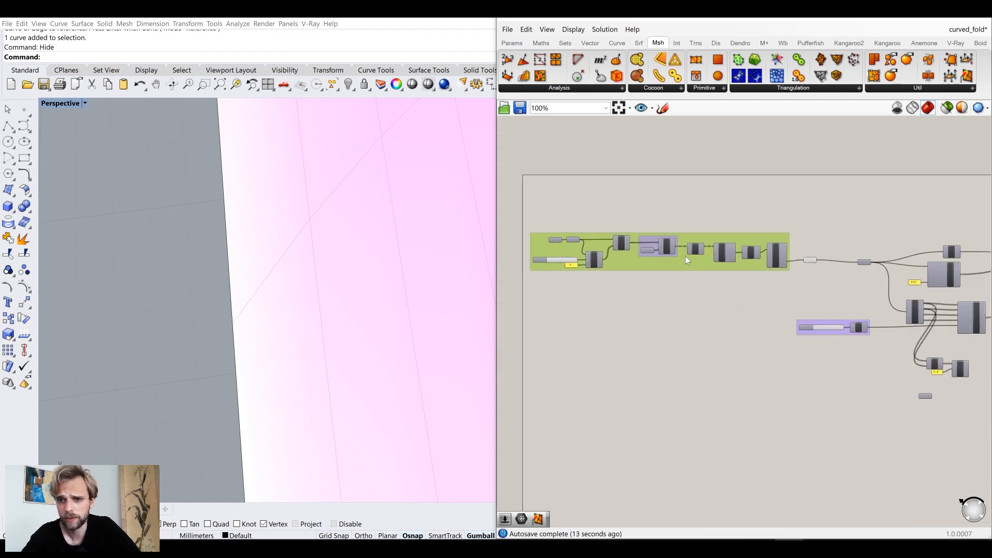
{"action": "left_click", "coordinate": [780, 203]}
- Turn on the viewport preview of the Evaluate Length component to show the hinge midpoints
{"action": "scroll", "coordinate": [886, 294], "scroll_direction": "down", "scroll_amount": 2}
{"action": "right_click_drag", "start_coordinate": [886, 295], "coordinate": [745, 267]}
{"action": "scroll", "coordinate": [791, 317], "scroll_direction": "up", "scroll_amount": 9}
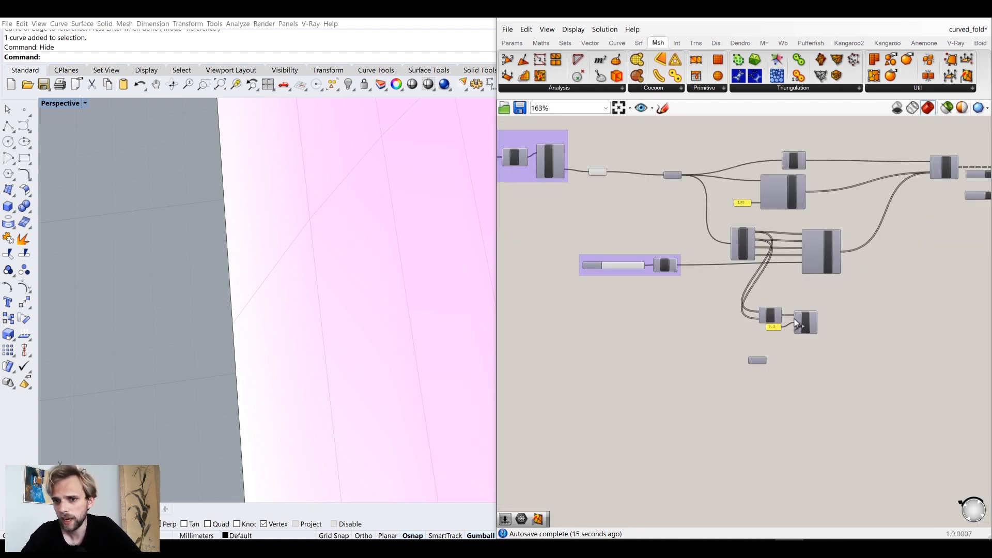
{"action": "middle_click", "coordinate": [820, 321]}
{"action": "left_click", "coordinate": [815, 345]}
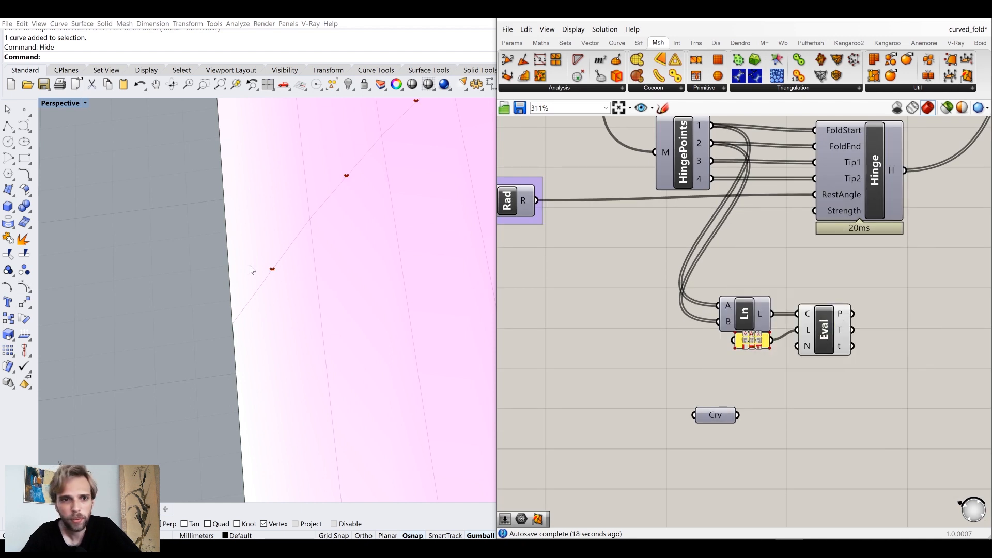
- Move the Curve parameter sideways so it sits below the Evaluate Length component
{"action": "scroll", "coordinate": [250, 270], "scroll_direction": "down", "scroll_amount": 8}
{"action": "right_click_drag", "start_coordinate": [751, 366], "coordinate": [646, 345]}
{"action": "left_click_drag", "start_coordinate": [611, 394], "coordinate": [682, 409]}
{"action": "left_click", "coordinate": [742, 369]}
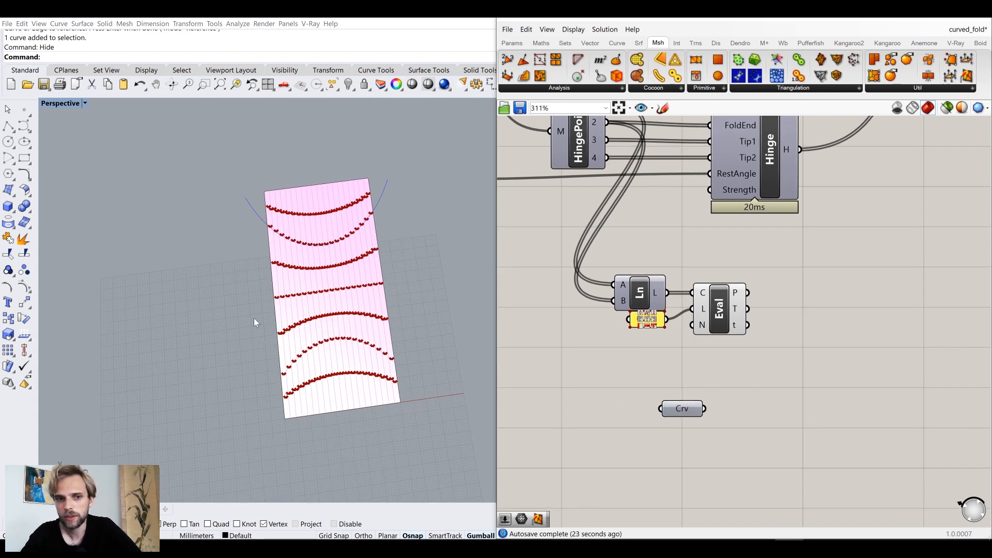
- Add a Pull Point component beside the Curve parameter, after shifting that parameter on the canvas
{"action": "scroll", "coordinate": [254, 322], "scroll_direction": "up", "scroll_amount": 8}
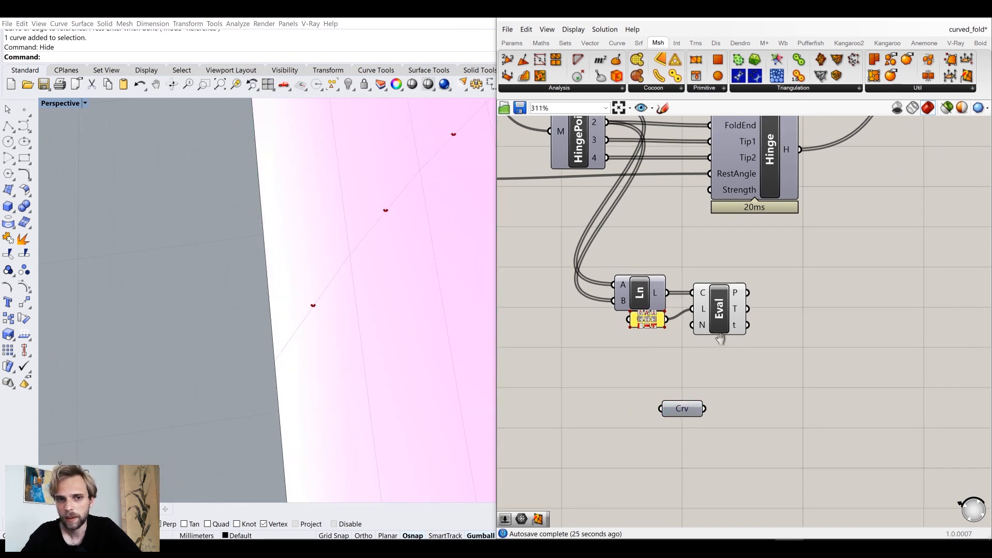
{"action": "right_click_drag", "start_coordinate": [720, 338], "coordinate": [635, 351]}
{"action": "left_click_drag", "start_coordinate": [608, 427], "coordinate": [649, 449]}
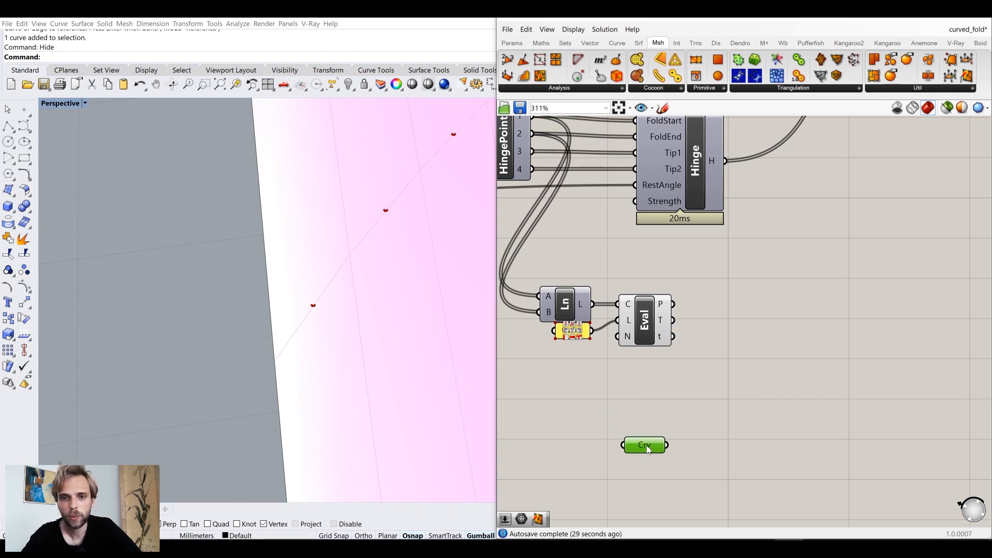
{"action": "double_click", "coordinate": [764, 395]}
{"action": "type", "text": "pull"}
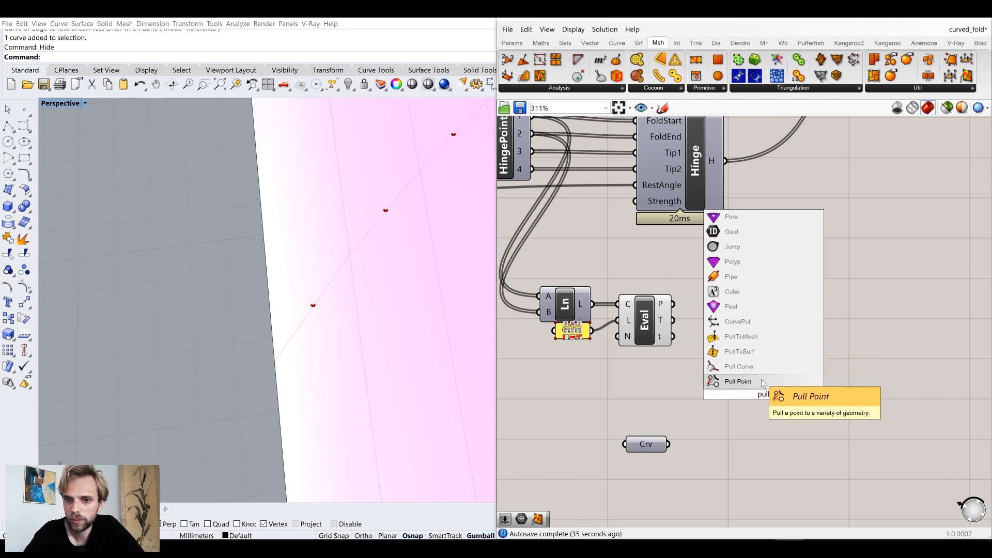
{"action": "left_click", "coordinate": [744, 381]}
{"action": "left_click_drag", "start_coordinate": [767, 406], "coordinate": [760, 386]}
- Feed Pull Point's P input from Evaluate Length's P output and its G input from the Curve parameter
{"action": "left_click_drag", "start_coordinate": [673, 304], "coordinate": [726, 368]}
{"action": "left_click_drag", "start_coordinate": [670, 445], "coordinate": [725, 442]}
{"action": "left_click", "coordinate": [737, 381]}
{"action": "scroll", "coordinate": [747, 412], "scroll_direction": "down", "scroll_amount": 3}
{"action": "scroll", "coordinate": [728, 413], "scroll_direction": "up", "scroll_amount": 6}
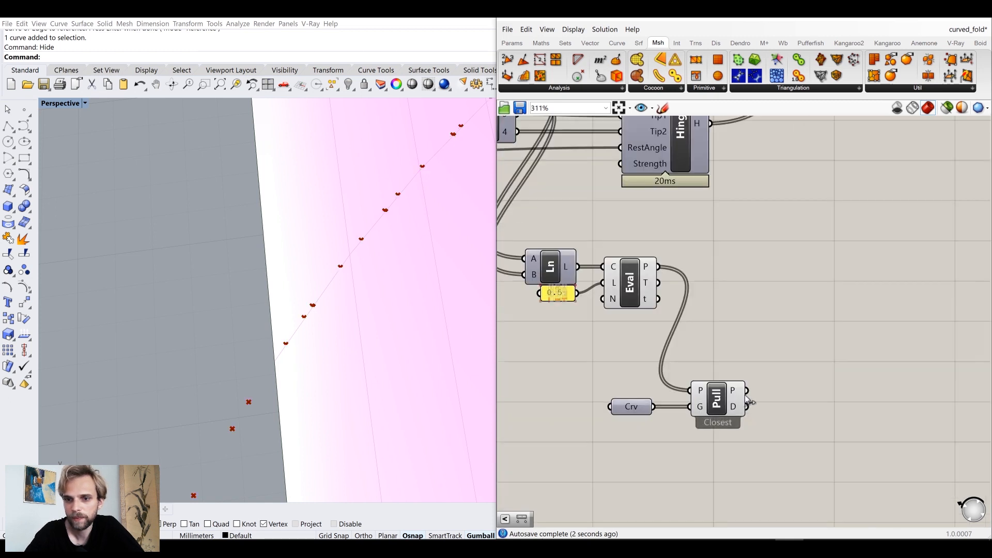
- Check Pull Point's Distance output, and move the Curve parameter and Pull Point together up closer to Evaluate Length
{"action": "mouse_move", "coordinate": [727, 415]}
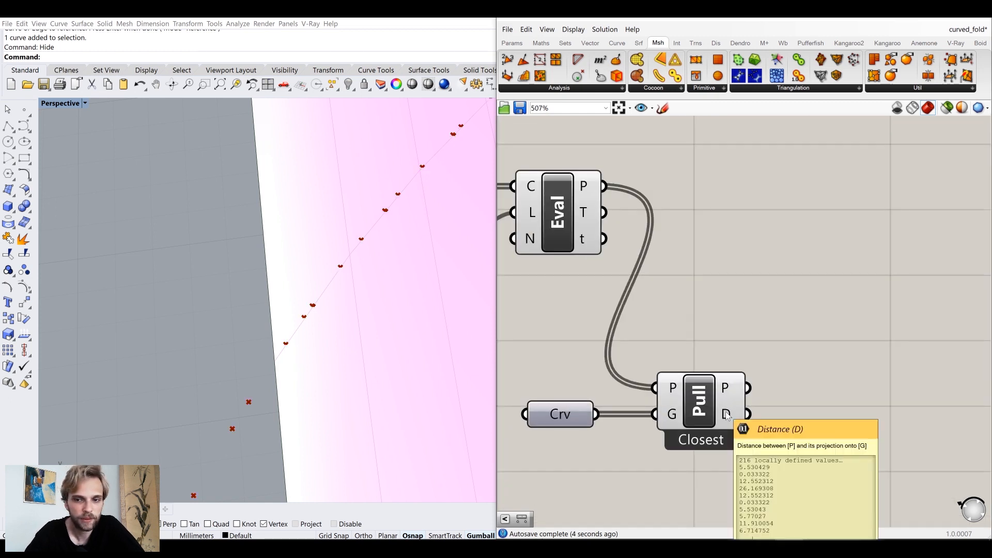
{"action": "scroll", "coordinate": [727, 415], "scroll_direction": "down", "scroll_amount": 4}
{"action": "left_click_drag", "start_coordinate": [758, 457], "coordinate": [638, 389]}
{"action": "left_click_drag", "start_coordinate": [715, 408], "coordinate": [716, 380]}
{"action": "left_click", "coordinate": [770, 354]}
{"action": "right_click_drag", "start_coordinate": [755, 394], "coordinate": [753, 435]}
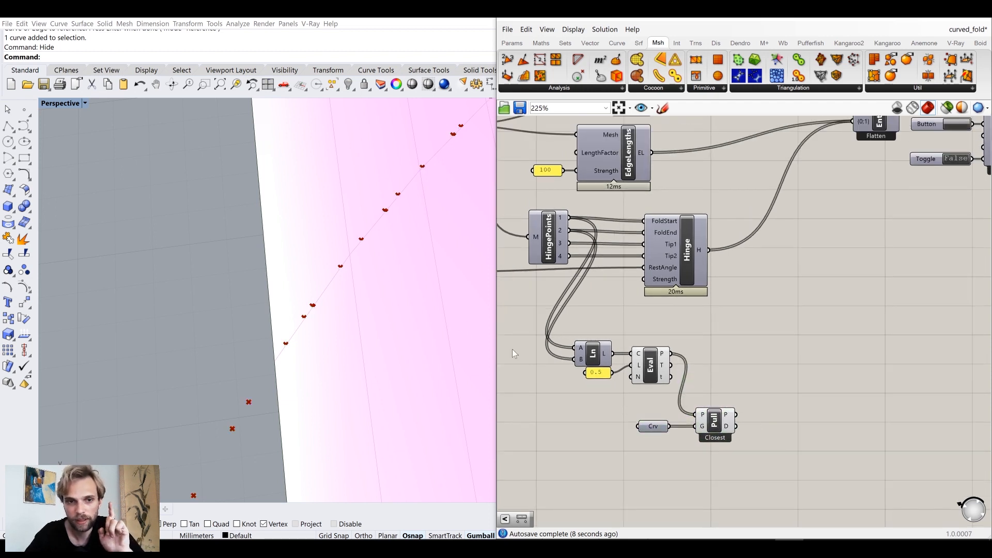
- Turn on the viewport preview of the Curve parameter feeding Pull Point to show the fold curves
{"action": "scroll", "coordinate": [322, 259], "scroll_direction": "down", "scroll_amount": 5}
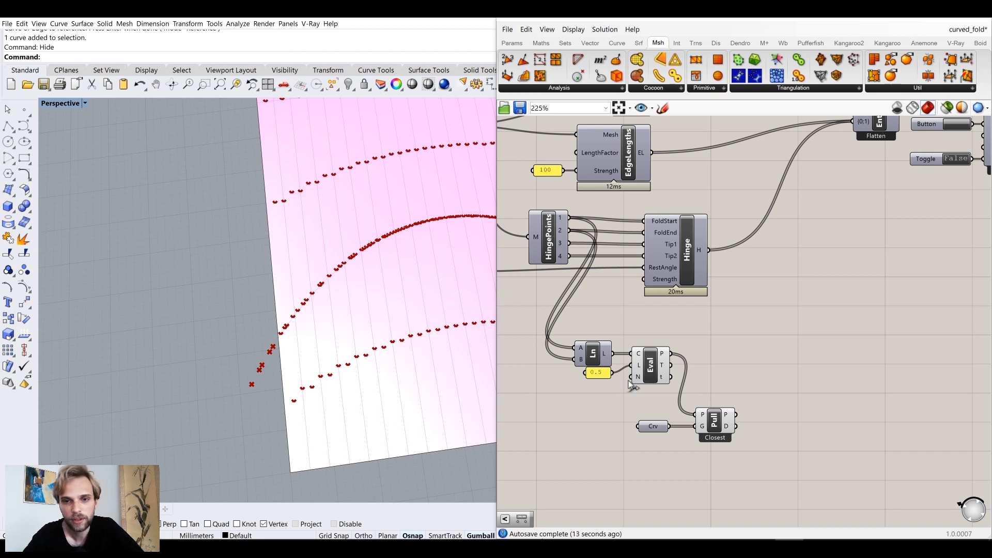
{"action": "left_click", "coordinate": [649, 426]}
{"action": "middle_click", "coordinate": [649, 425]}
{"action": "left_click", "coordinate": [674, 403]}
{"action": "scroll", "coordinate": [279, 300], "scroll_direction": "down", "scroll_amount": 7}
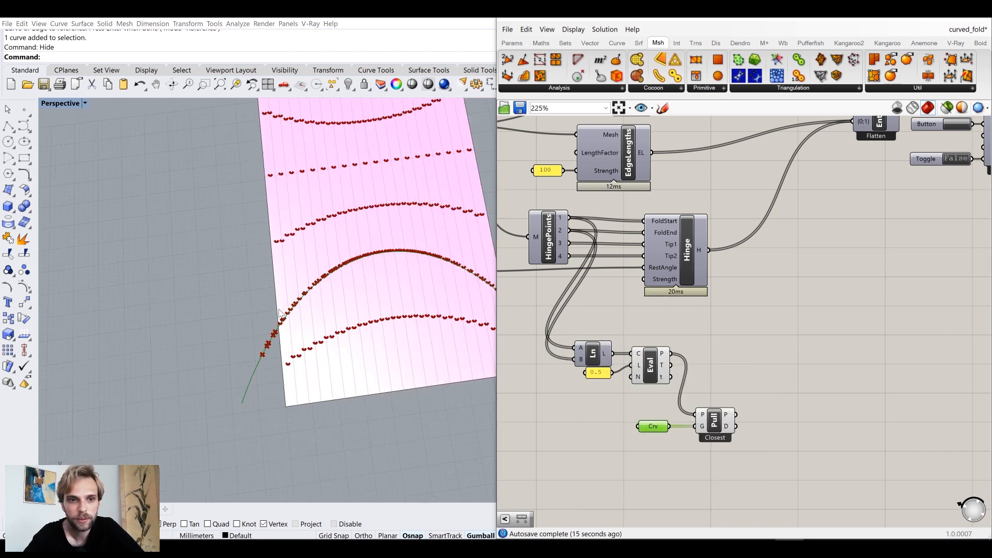
{"action": "right_click_drag", "start_coordinate": [276, 185], "coordinate": [252, 264], "text": "shift"}
- Turn off the viewport preview of the Evaluate Length component so the hinge midpoints are hidden
{"action": "left_click", "coordinate": [655, 366]}
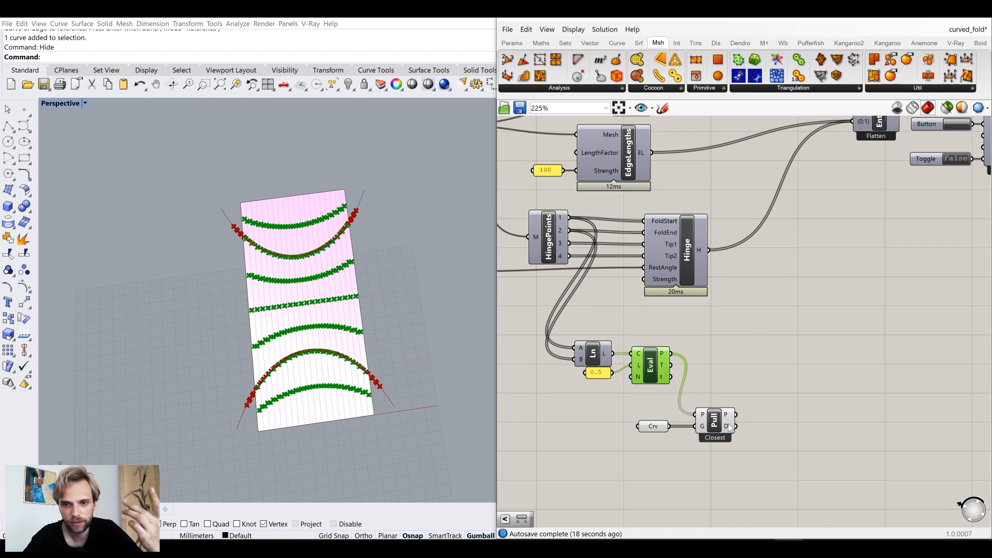
{"action": "left_click", "coordinate": [750, 349]}
{"action": "left_click", "coordinate": [650, 374]}
{"action": "middle_click", "coordinate": [650, 373]}
{"action": "left_click", "coordinate": [684, 333]}
- Add a Smaller Than component after Pull Point and feed its A input from Pull Point's D output
{"action": "left_click", "coordinate": [758, 417]}
{"action": "double_click", "coordinate": [770, 402]}
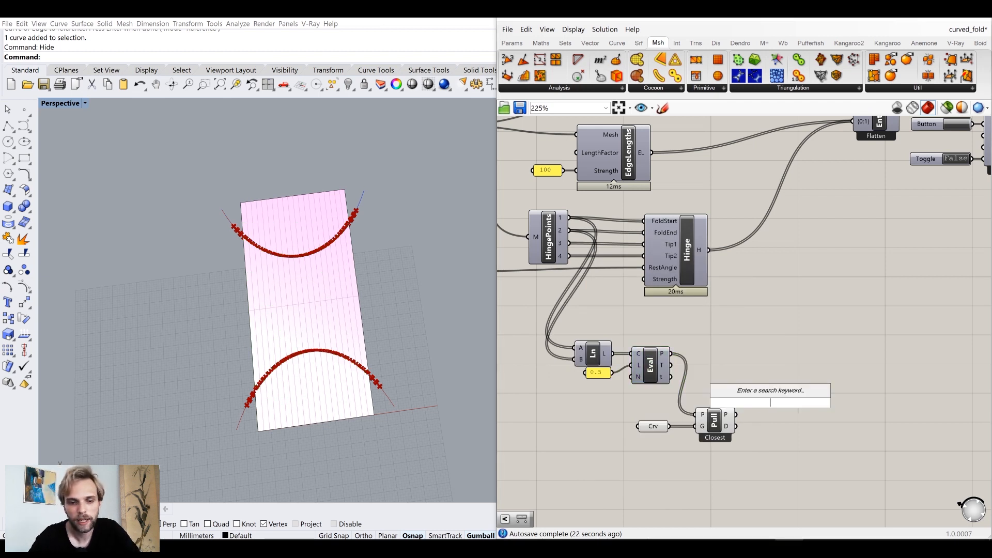
{"action": "type", "text": "smaller"}
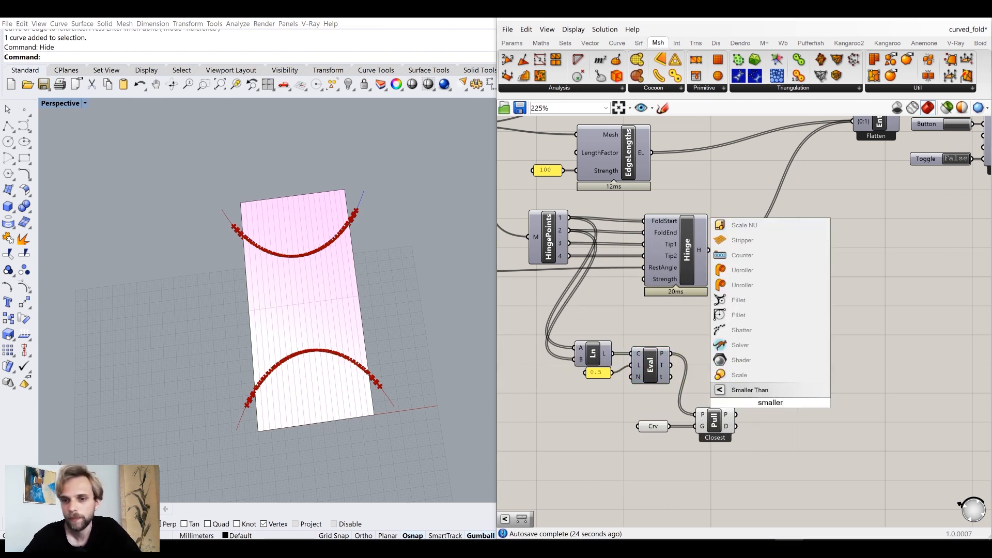
{"action": "key", "text": "Return"}
{"action": "scroll", "coordinate": [753, 409], "scroll_direction": "up", "scroll_amount": 2}
{"action": "left_click_drag", "start_coordinate": [719, 448], "coordinate": [802, 454]}
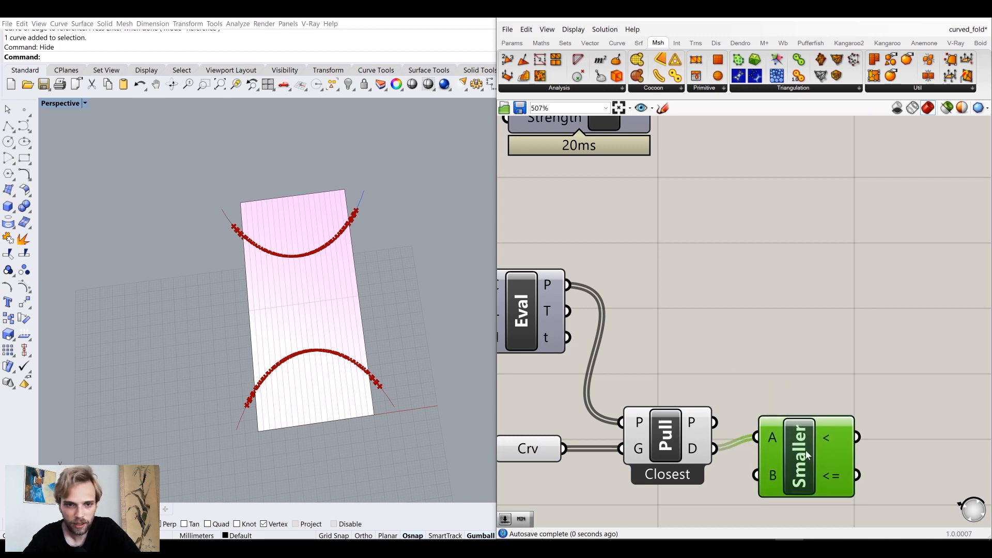
{"action": "right_click_drag", "start_coordinate": [802, 454], "coordinate": [809, 361]}
{"action": "left_click_drag", "start_coordinate": [810, 362], "coordinate": [817, 372]}
- Create a number slider with value 0.1, connect it to Smaller Than's B input, and place it below Pull Point
{"action": "double_click", "coordinate": [706, 435]}
{"action": "type", "text": "0.1"}
{"action": "key", "text": "Return"}
{"action": "left_click_drag", "start_coordinate": [816, 448], "coordinate": [769, 395]}
{"action": "left_click_drag", "start_coordinate": [760, 442], "coordinate": [623, 414]}
{"action": "left_click", "coordinate": [715, 273]}
{"action": "scroll", "coordinate": [714, 299], "scroll_direction": "down", "scroll_amount": 2}
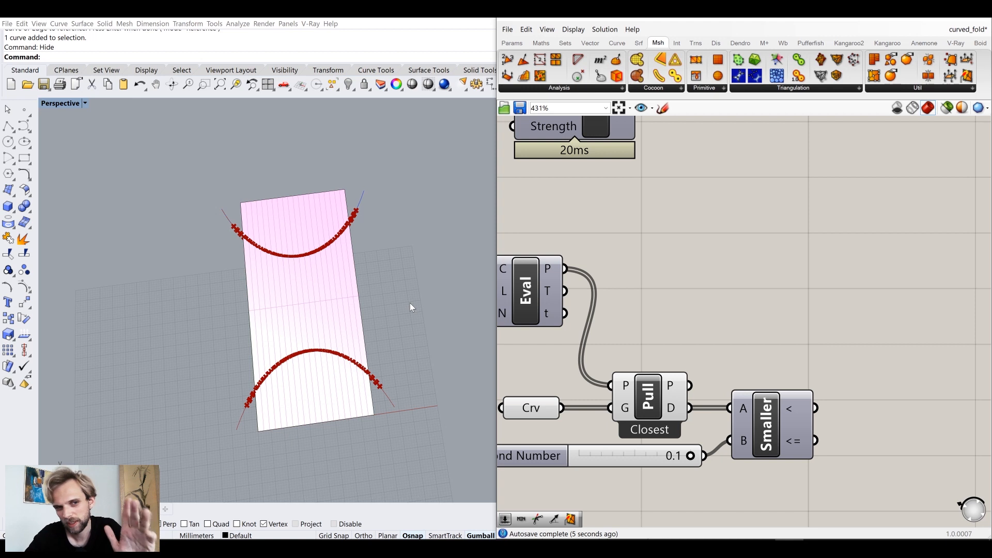
- Examine the pulled points along both fold curves in the viewport and select the curve on the Mountains layer
{"action": "scroll", "coordinate": [264, 253], "scroll_direction": "up", "scroll_amount": 3}
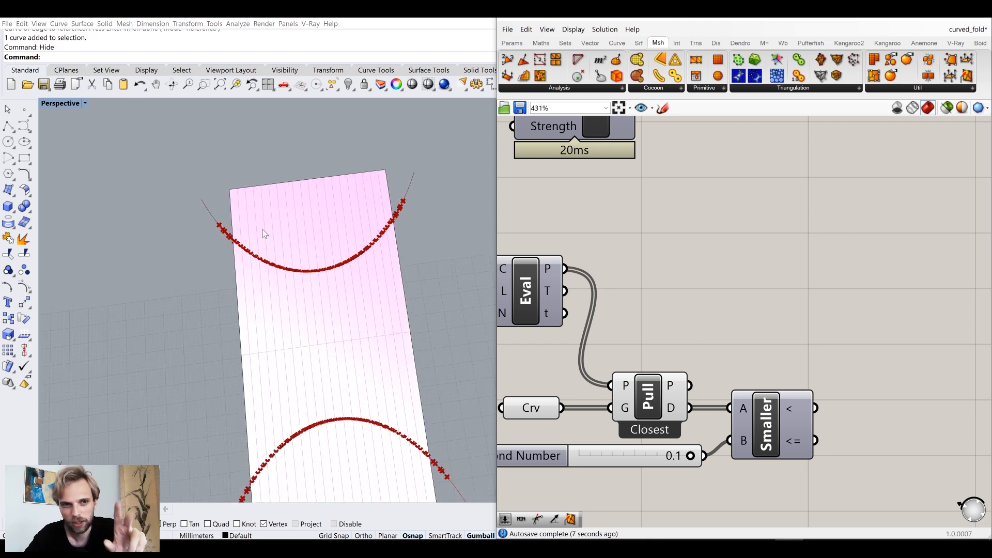
{"action": "scroll", "coordinate": [264, 254], "scroll_direction": "down", "scroll_amount": 3}
{"action": "scroll", "coordinate": [255, 238], "scroll_direction": "up", "scroll_amount": 2}
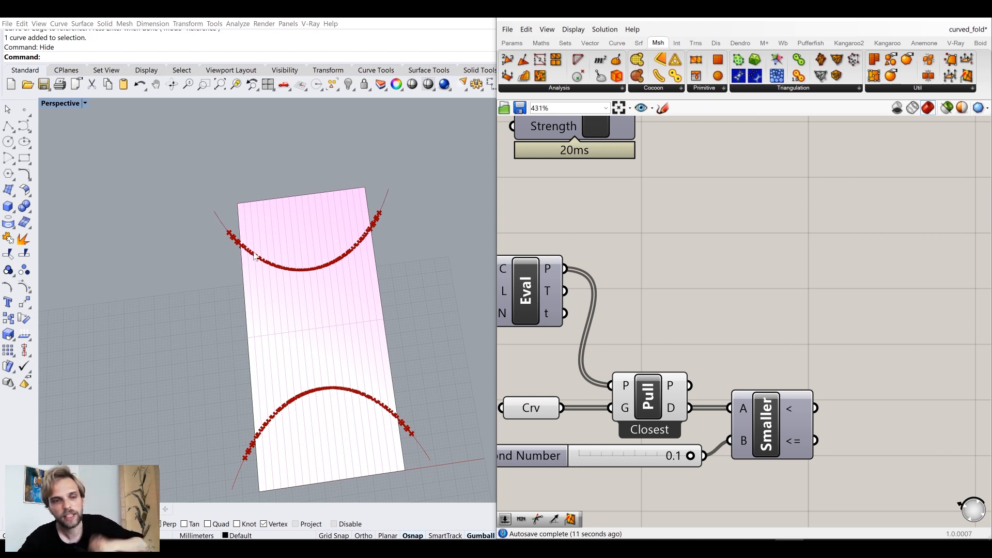
{"action": "left_click", "coordinate": [228, 236]}
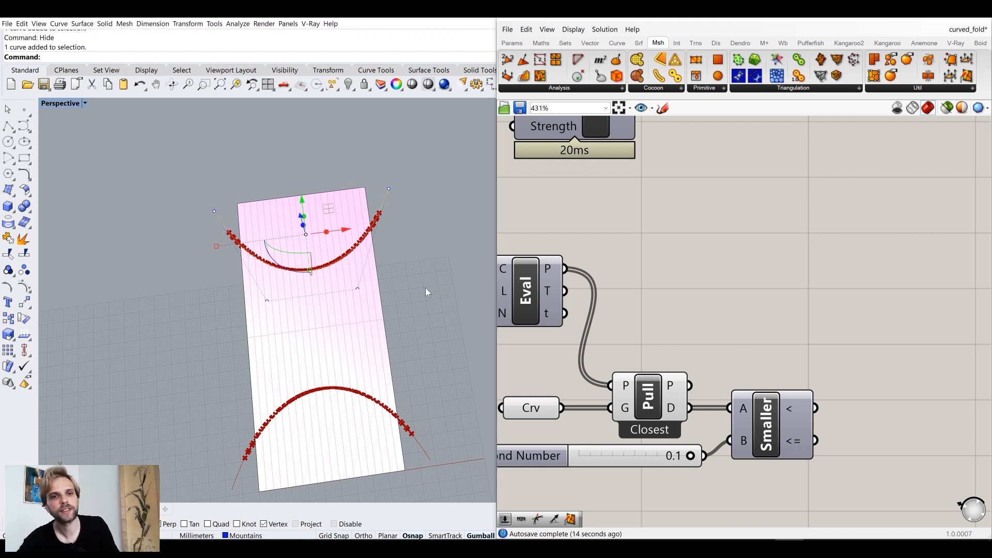
{"action": "double_click", "coordinate": [711, 280]}
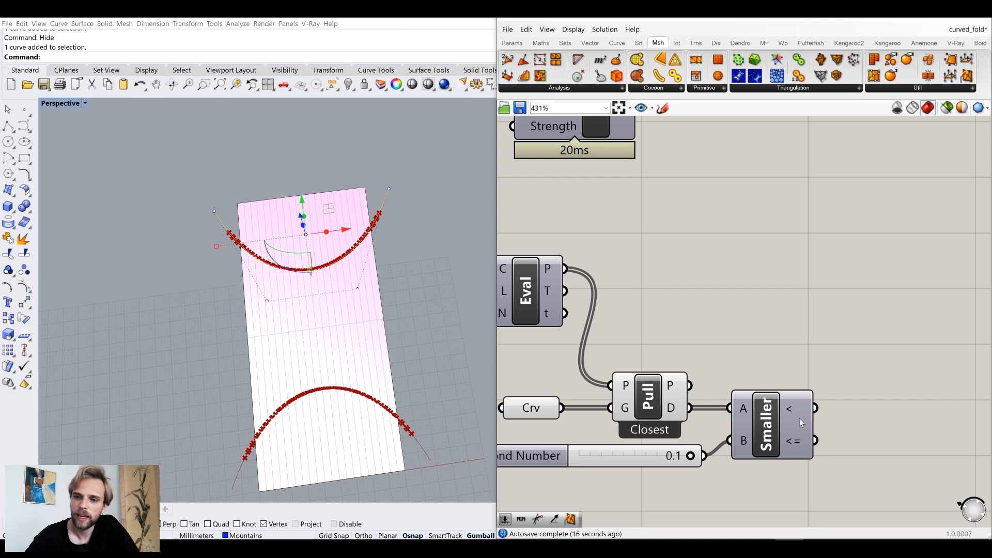
- Add a Cull Pattern component that filters the Ln lines using the less-than output of the Smaller component as its pattern
{"action": "double_click", "coordinate": [773, 251]}
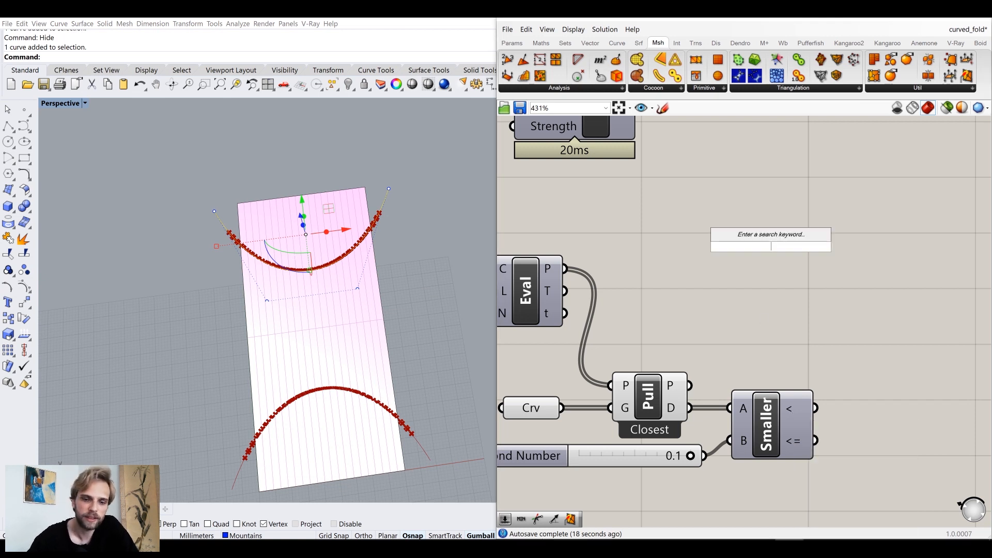
{"action": "type", "text": "cul"}
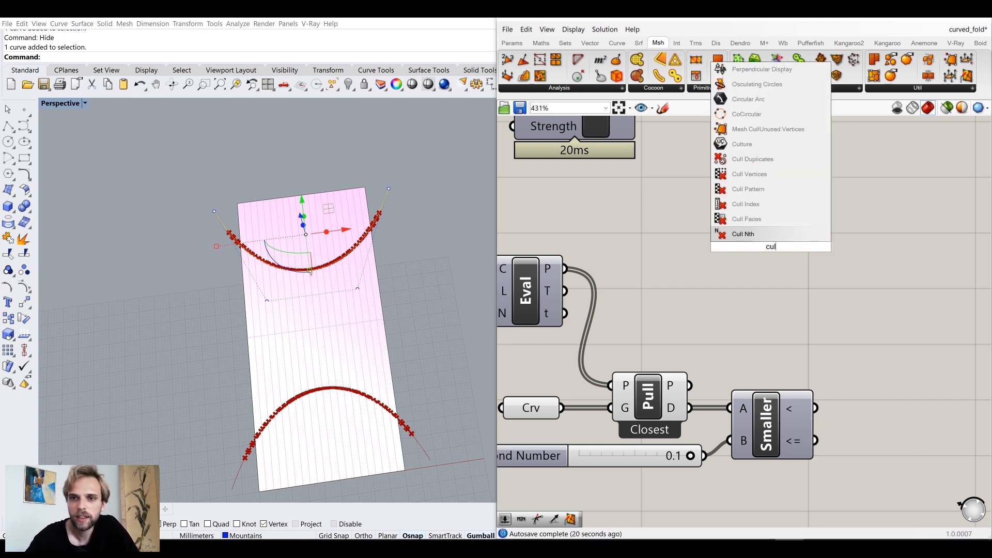
{"action": "left_click", "coordinate": [748, 189]}
{"action": "left_click_drag", "start_coordinate": [815, 408], "coordinate": [796, 267]}
{"action": "scroll", "coordinate": [782, 241], "scroll_direction": "down", "scroll_amount": 4}
{"action": "left_click", "coordinate": [700, 239]}
{"action": "scroll", "coordinate": [609, 245], "scroll_direction": "up", "scroll_amount": 3}
{"action": "left_click_drag", "start_coordinate": [607, 268], "coordinate": [912, 231]}
{"action": "left_click", "coordinate": [886, 269]}
- Select both mountain curves in the Rhino viewport and hide them
{"action": "left_click", "coordinate": [454, 315]}
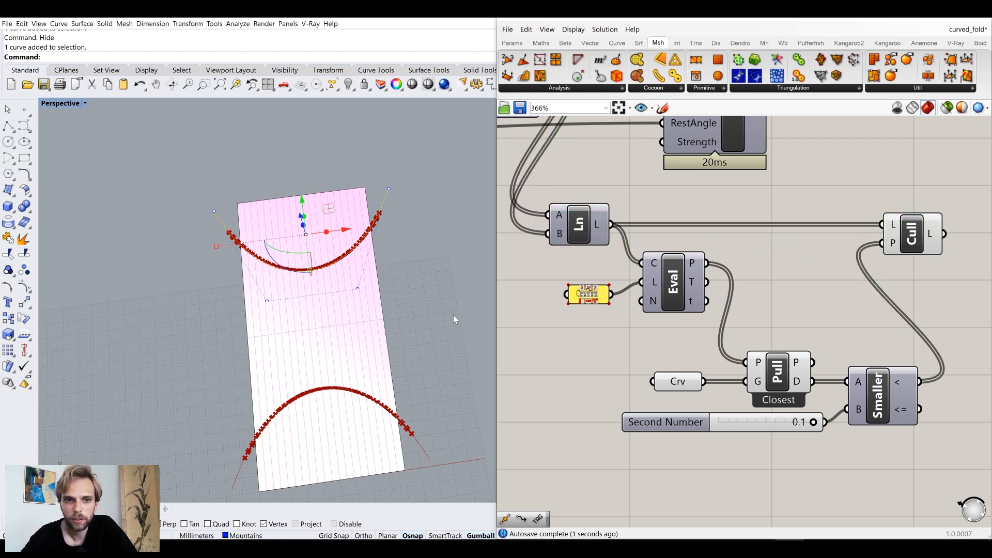
{"action": "scroll", "coordinate": [430, 421], "scroll_direction": "down", "scroll_amount": 2}
{"action": "key", "text": "ctrl+a"}
{"action": "type", "text": "Hide"}
{"action": "key", "text": "Return"}
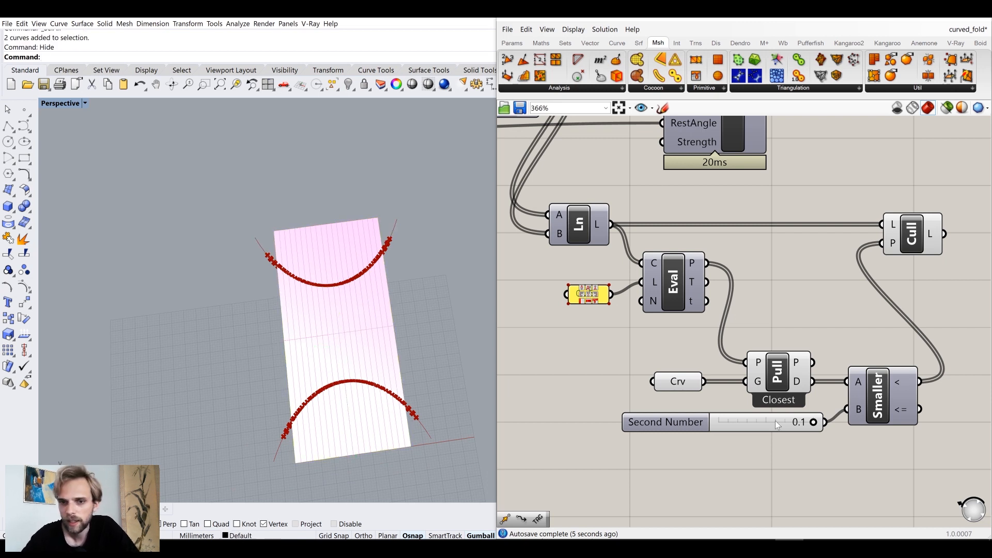
- Turn off the preview of the Crv and Pull components and inspect the fold edges kept by Cull Pattern
{"action": "left_click_drag", "start_coordinate": [804, 487], "coordinate": [651, 347]}
{"action": "middle_click", "coordinate": [651, 346]}
{"action": "left_click", "coordinate": [692, 313]}
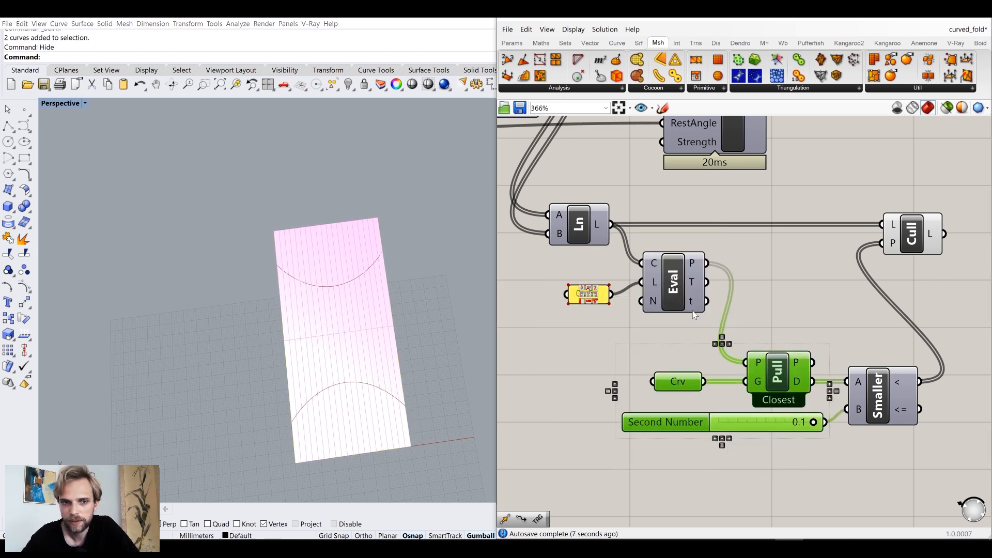
{"action": "left_click", "coordinate": [780, 294]}
{"action": "left_click", "coordinate": [916, 238]}
{"action": "scroll", "coordinate": [363, 409], "scroll_direction": "up", "scroll_amount": 4}
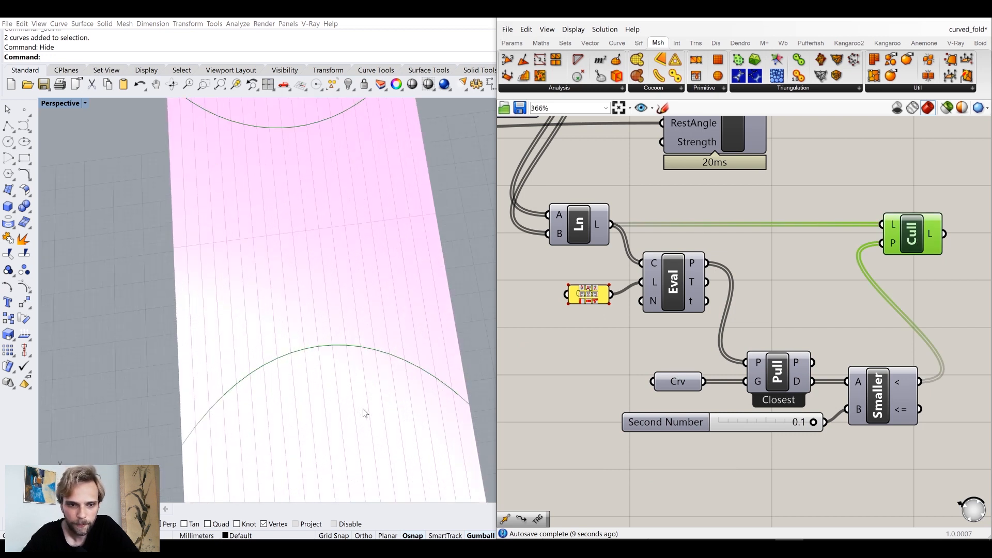
{"action": "scroll", "coordinate": [774, 298], "scroll_direction": "down", "scroll_amount": 4}
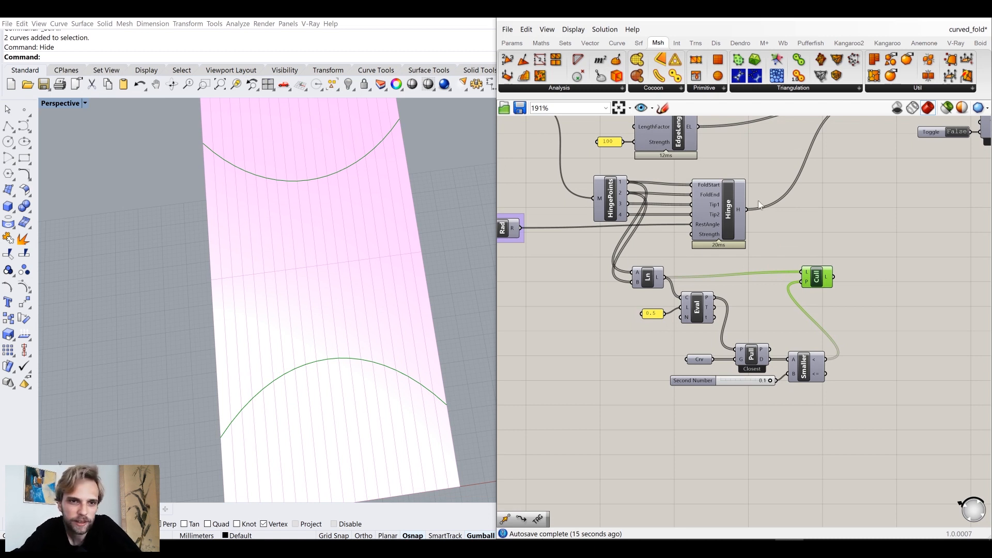
- Replace the Cull list input with the Hinge output and feed the Cull result plus EdgeLengths into Entwine's {0;1} input
{"action": "left_click_drag", "start_coordinate": [741, 216], "coordinate": [744, 215]}
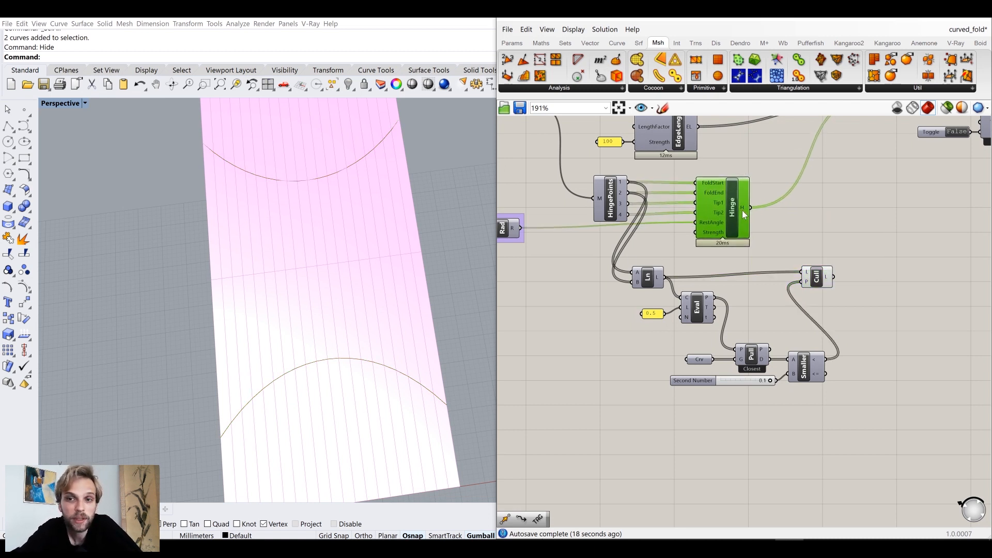
{"action": "right_click_drag", "start_coordinate": [761, 208], "coordinate": [764, 274]}
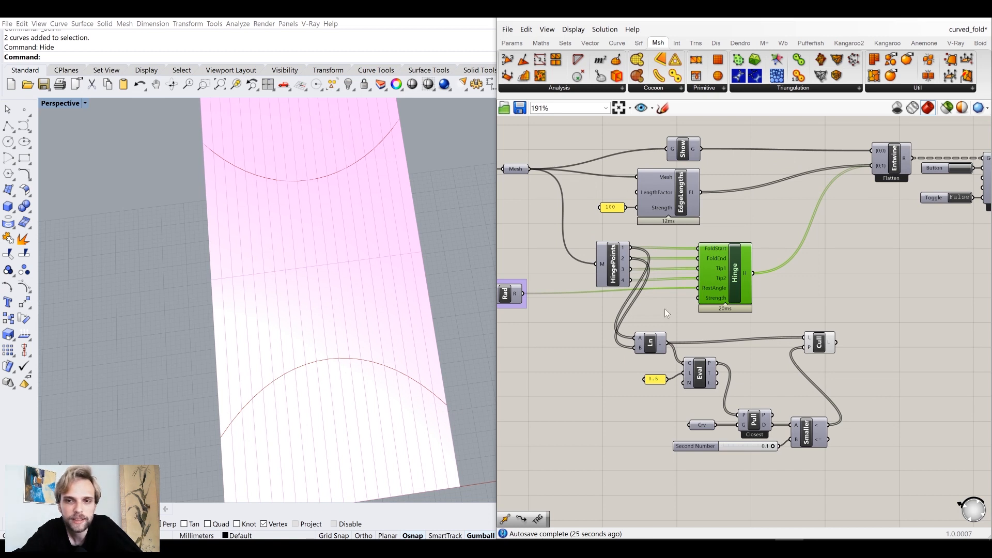
{"action": "left_click", "coordinate": [825, 285]}
{"action": "left_click_drag", "start_coordinate": [752, 273], "coordinate": [805, 339]}
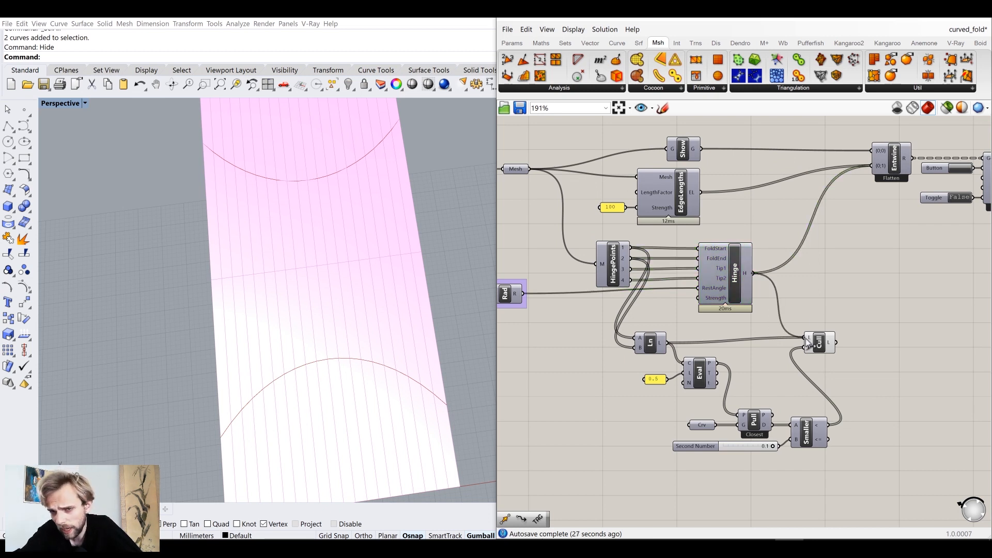
{"action": "left_click_drag", "start_coordinate": [647, 345], "coordinate": [640, 347]}
{"action": "left_click_drag", "start_coordinate": [830, 346], "coordinate": [873, 166]}
{"action": "left_click_drag", "start_coordinate": [703, 195], "coordinate": [872, 166], "text": "shift"}
{"action": "left_click_drag", "start_coordinate": [794, 282], "coordinate": [816, 275]}
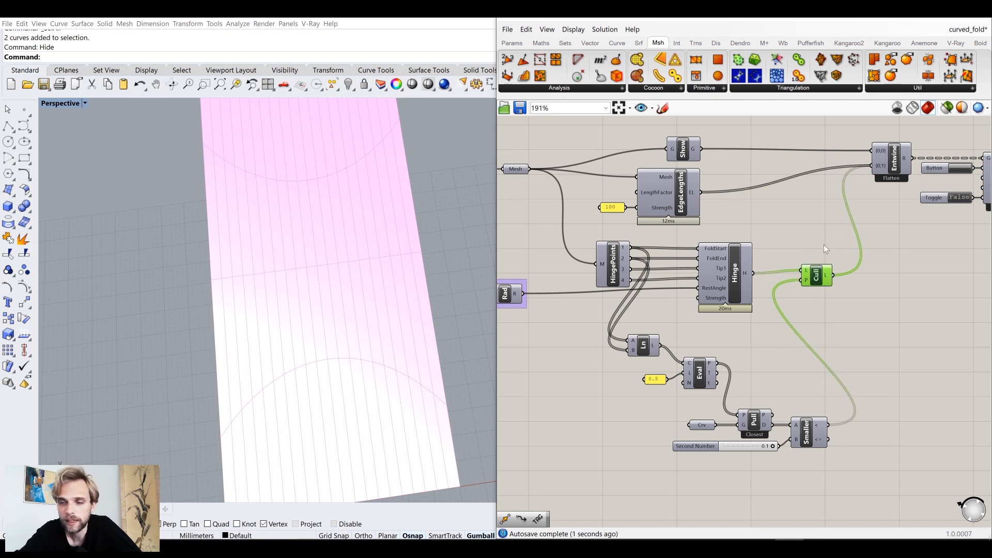
- Turn off the Cull component's preview and arrange the Hinge, Ln, Eval, Pull and Smaller components compactly beneath each other
{"action": "left_click_drag", "start_coordinate": [735, 281], "coordinate": [730, 280]}
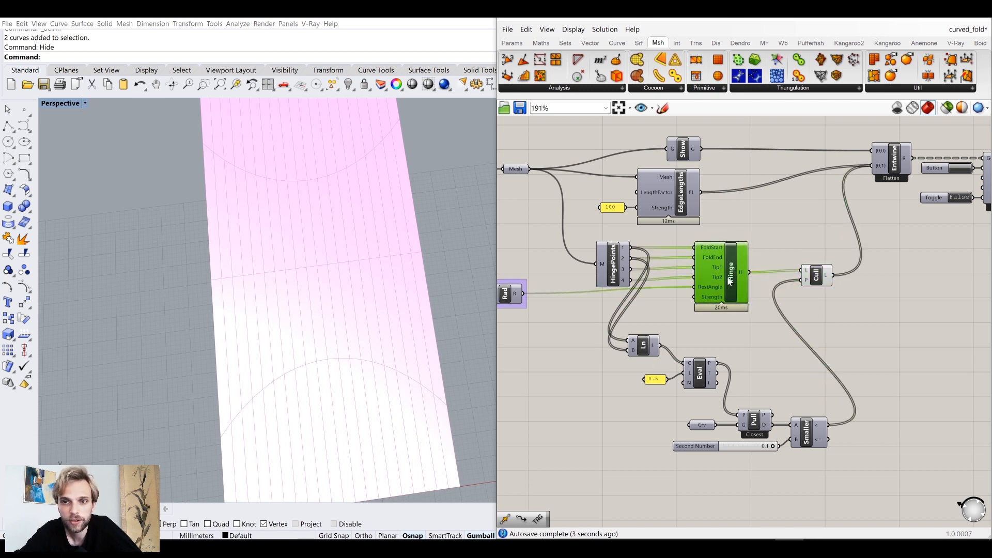
{"action": "left_click", "coordinate": [815, 273]}
{"action": "middle_click", "coordinate": [815, 273]}
{"action": "left_click", "coordinate": [839, 249]}
{"action": "left_click", "coordinate": [809, 482]}
{"action": "left_click_drag", "start_coordinate": [812, 487], "coordinate": [601, 351]}
{"action": "left_click_drag", "start_coordinate": [641, 346], "coordinate": [647, 316]}
{"action": "left_click", "coordinate": [897, 402]}
{"action": "left_click_drag", "start_coordinate": [915, 447], "coordinate": [696, 387]}
{"action": "left_click_drag", "start_coordinate": [707, 394], "coordinate": [704, 372]}
{"action": "left_click", "coordinate": [894, 327]}
- Group the HingePoints, Hinge and Cull components together with the curve-distance filter components below them
{"action": "right_click_drag", "start_coordinate": [894, 327], "coordinate": [846, 352]}
{"action": "left_click_drag", "start_coordinate": [873, 421], "coordinate": [550, 268]}
{"action": "middle_click", "coordinate": [552, 268]}
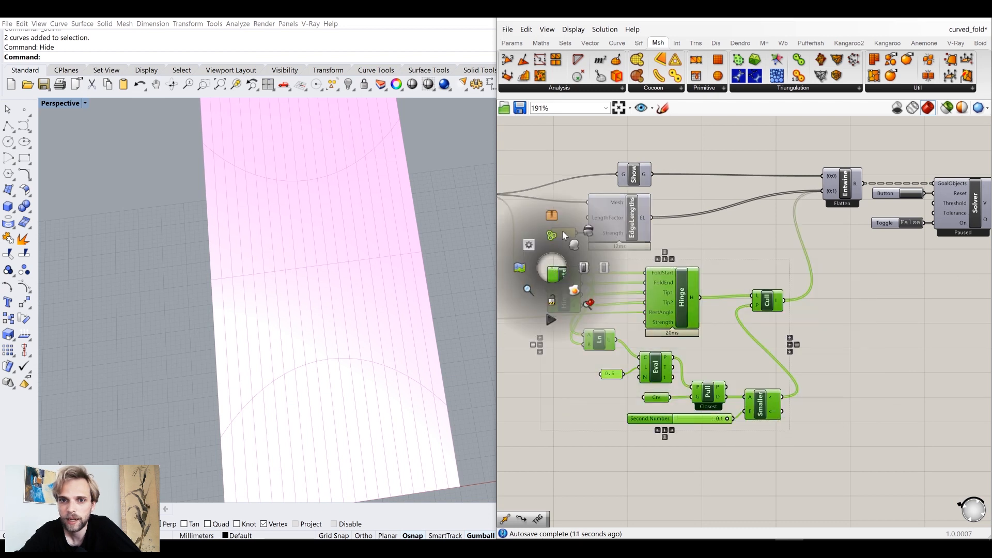
{"action": "left_click", "coordinate": [563, 234]}
{"action": "left_click", "coordinate": [755, 235]}
{"action": "scroll", "coordinate": [740, 317], "scroll_direction": "down", "scroll_amount": 3}
{"action": "right_click_drag", "start_coordinate": [740, 317], "coordinate": [749, 343]}
{"action": "left_click_drag", "start_coordinate": [754, 334], "coordinate": [755, 334]}
{"action": "left_click", "coordinate": [828, 348]}
{"action": "scroll", "coordinate": [685, 383], "scroll_direction": "up", "scroll_amount": 5}
{"action": "scroll", "coordinate": [736, 381], "scroll_direction": "down", "scroll_amount": 4}
- Shift the new hinge group slightly and name it "Mountain fold"
{"action": "left_click", "coordinate": [797, 282]}
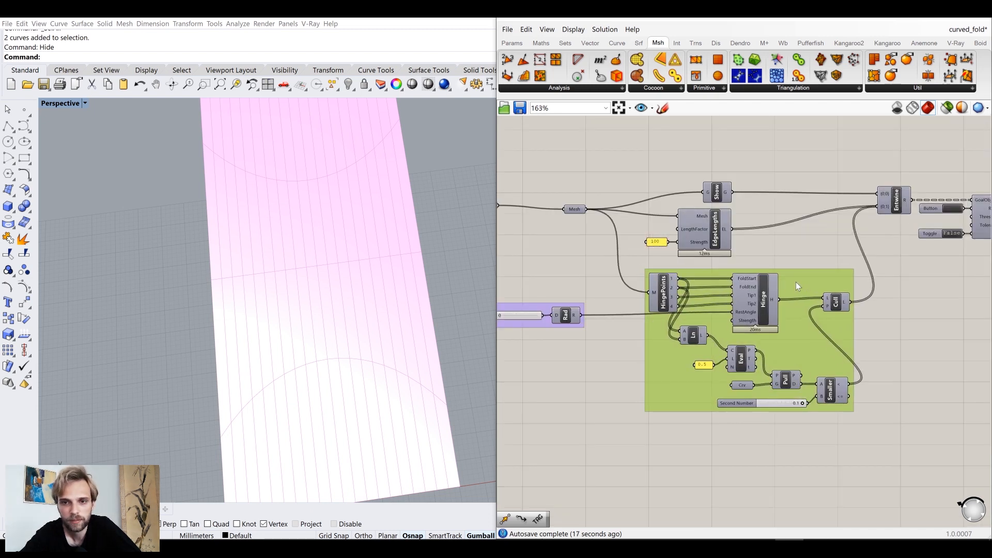
{"action": "left_click_drag", "start_coordinate": [795, 282], "coordinate": [784, 285]}
{"action": "right_click", "coordinate": [785, 285]}
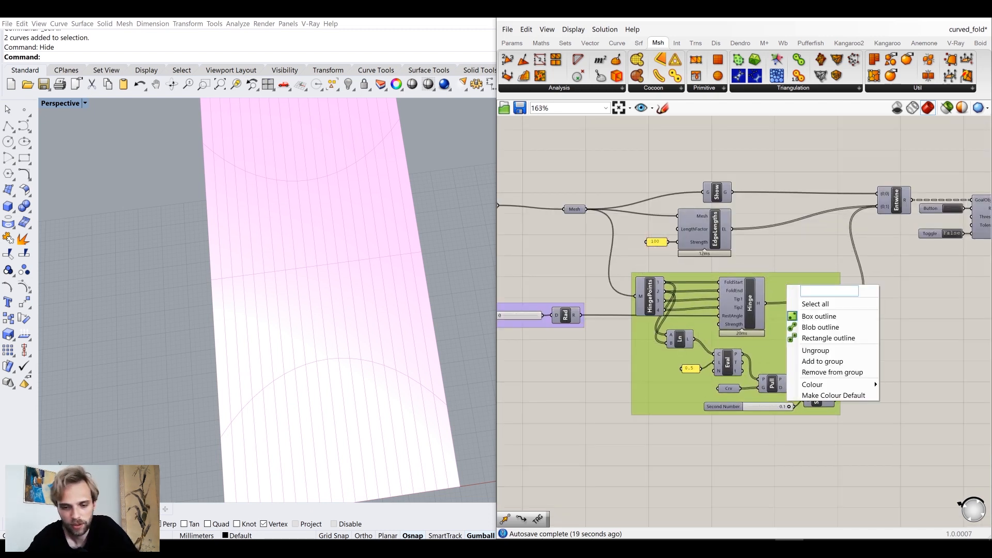
{"action": "type", "text": "Mountain fol"}
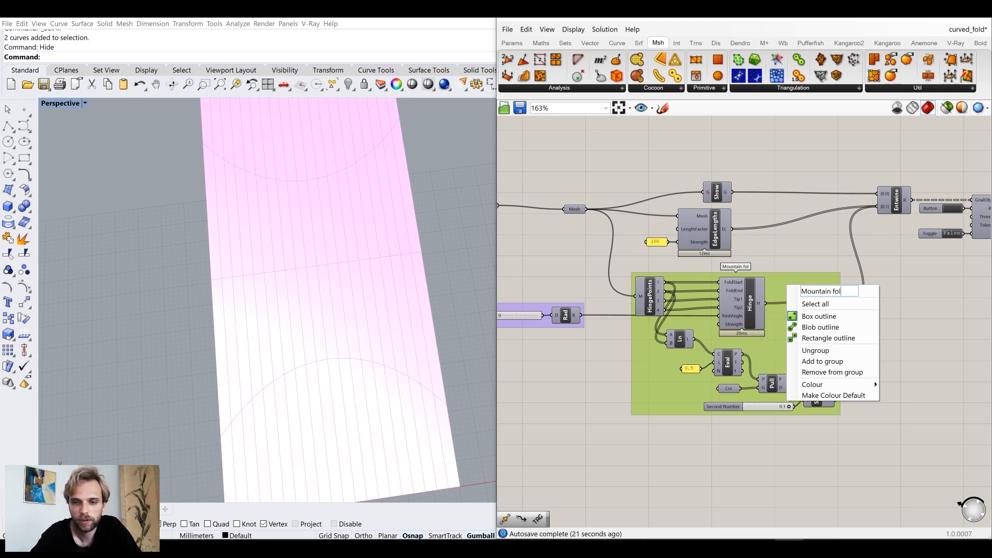
{"action": "left_click", "coordinate": [809, 254]}
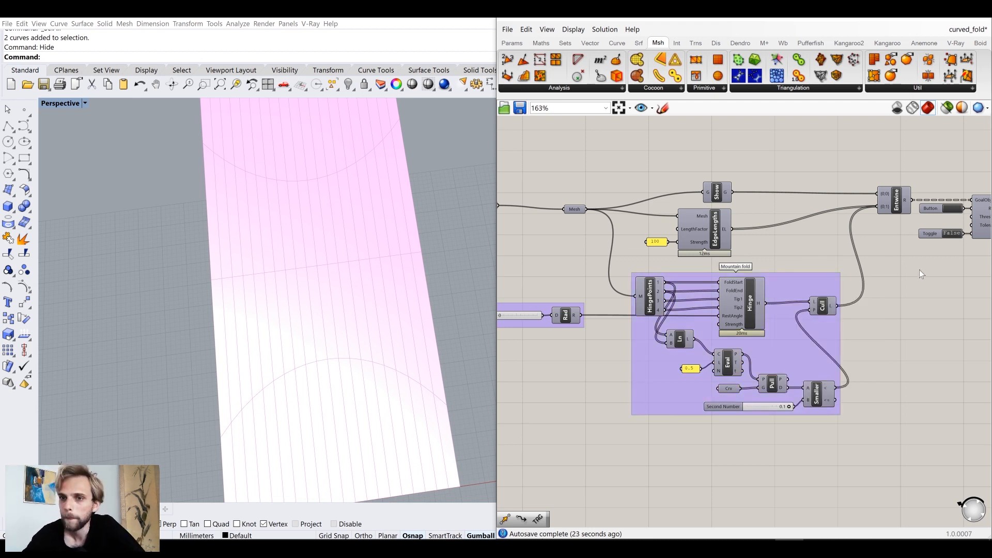
- Reset the Kangaroo Solver and switch its On toggle to True
{"action": "right_click_drag", "start_coordinate": [919, 270], "coordinate": [837, 284]}
{"action": "right_click_drag", "start_coordinate": [269, 351], "coordinate": [346, 301]}
{"action": "scroll", "coordinate": [304, 303], "scroll_direction": "down", "scroll_amount": 2}
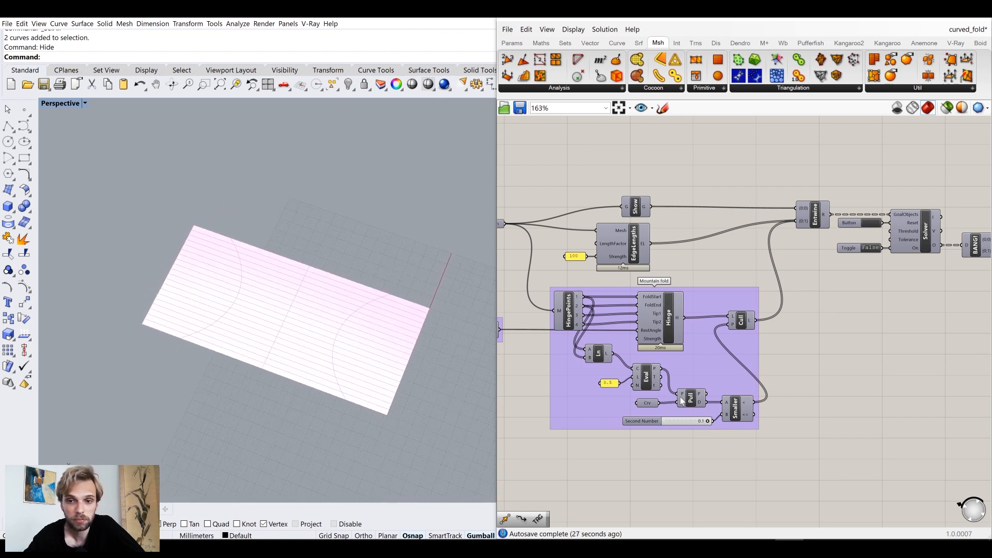
{"action": "right_click_drag", "start_coordinate": [657, 317], "coordinate": [700, 324]}
{"action": "scroll", "coordinate": [848, 268], "scroll_direction": "up", "scroll_amount": 4}
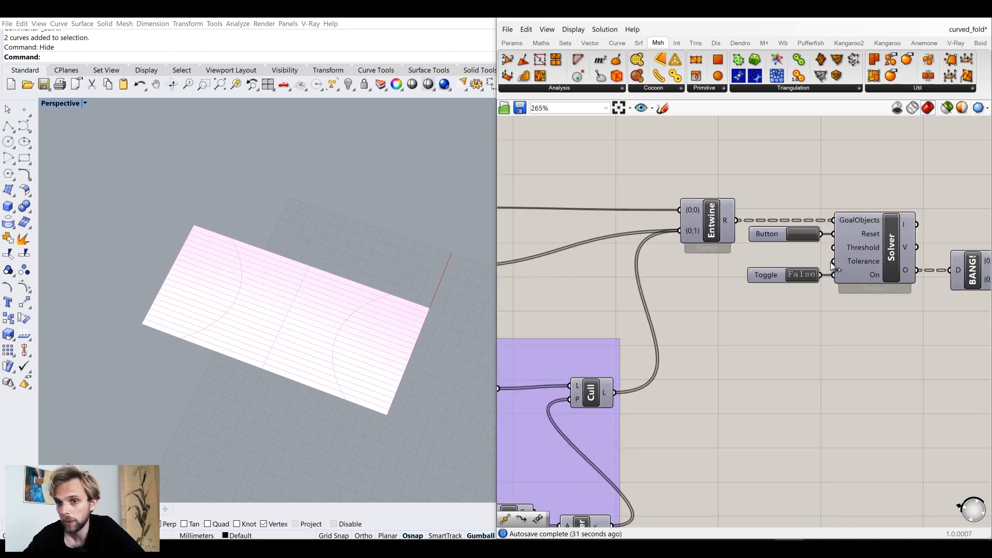
{"action": "left_click", "coordinate": [807, 231]}
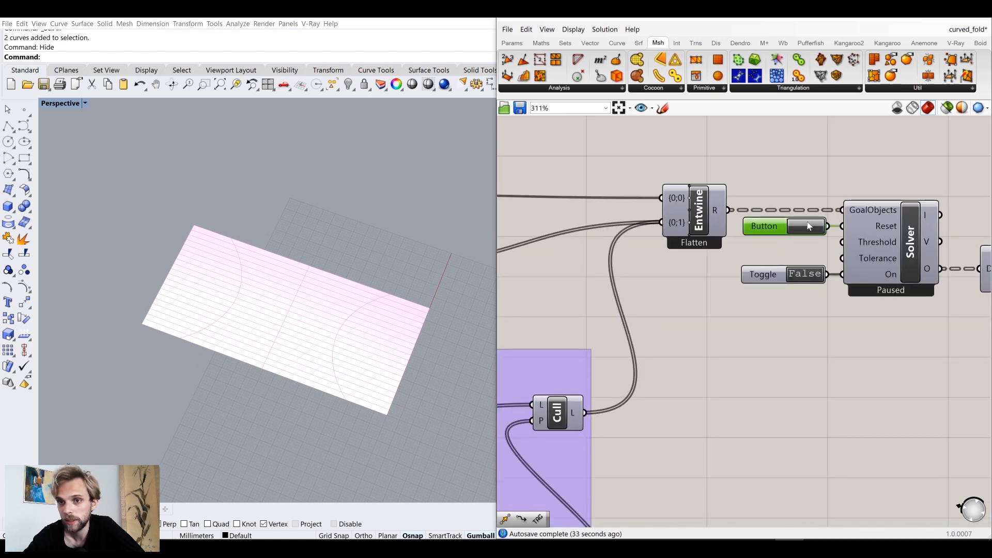
{"action": "left_click", "coordinate": [809, 278]}
- Set the Degrees slider for the fold angle to 8 to test the folding
{"action": "right_click_drag", "start_coordinate": [728, 397], "coordinate": [873, 321]}
{"action": "scroll", "coordinate": [862, 324], "scroll_direction": "down", "scroll_amount": 4}
{"action": "right_click_drag", "start_coordinate": [703, 377], "coordinate": [837, 338]}
{"action": "right_click_drag", "start_coordinate": [253, 403], "coordinate": [380, 339]}
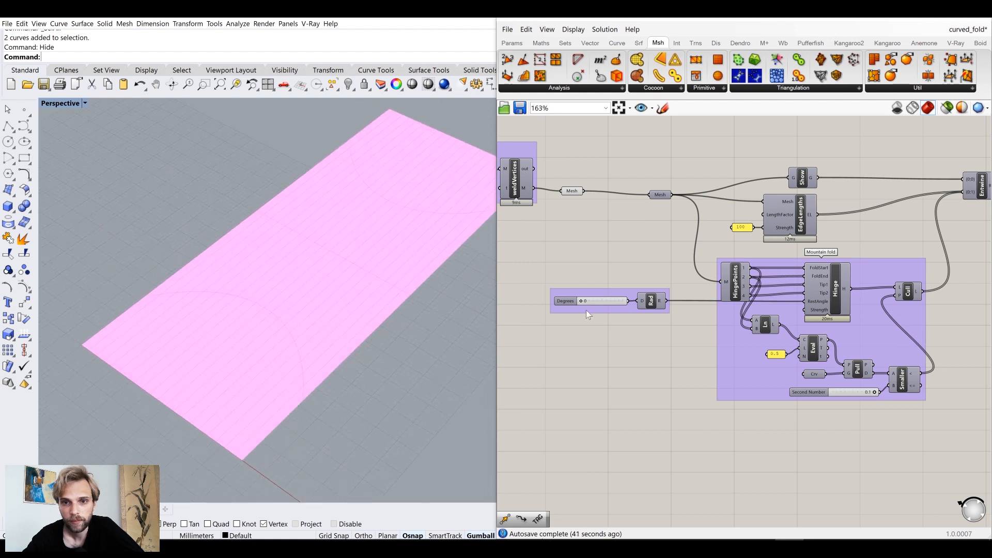
{"action": "scroll", "coordinate": [586, 310], "scroll_direction": "up", "scroll_amount": 5}
{"action": "left_click_drag", "start_coordinate": [598, 302], "coordinate": [608, 302]}
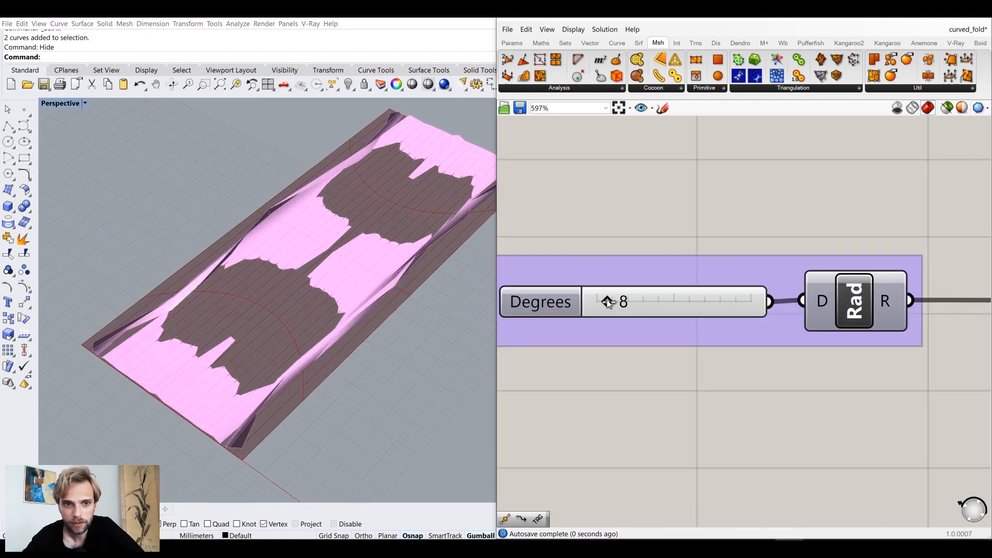
{"action": "scroll", "coordinate": [617, 339], "scroll_direction": "down", "scroll_amount": 4}
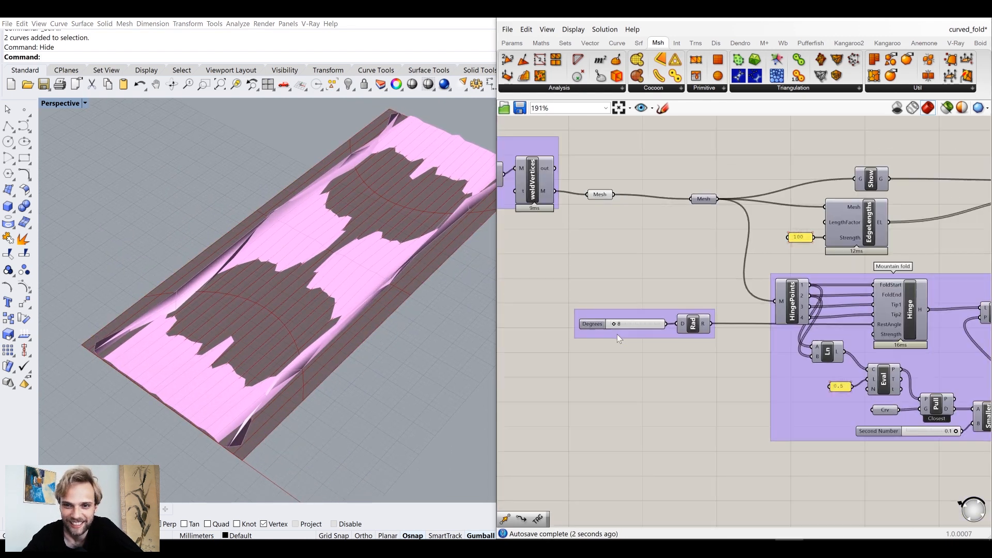
- Turn off the preview of the flat input Mesh parameter that follows the weldVertices component
{"action": "scroll", "coordinate": [617, 333], "scroll_direction": "down", "scroll_amount": 1}
{"action": "left_click", "coordinate": [602, 234]}
{"action": "middle_click", "coordinate": [602, 234]}
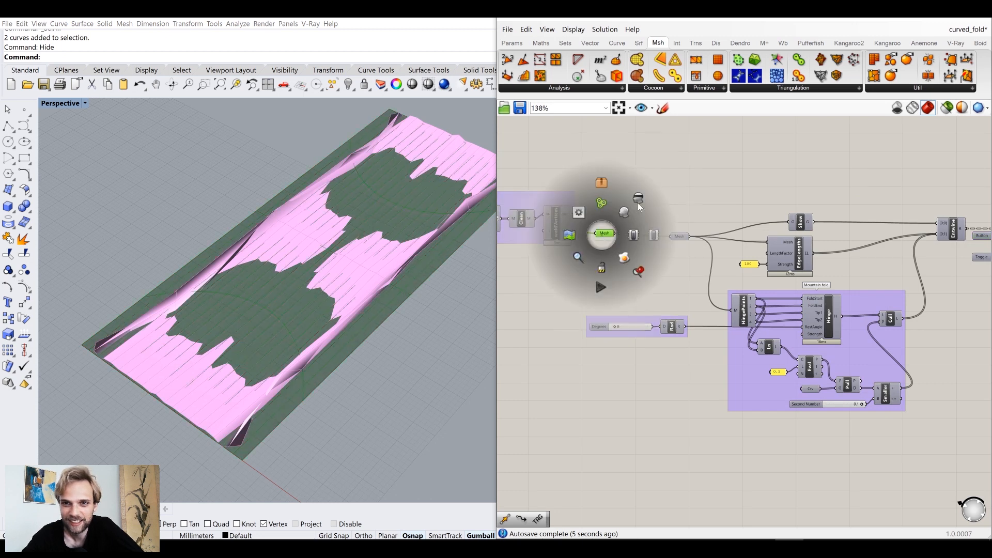
{"action": "left_click", "coordinate": [665, 192]}
- Raise the Degrees slider to 120 and orbit around the folded mesh
{"action": "scroll", "coordinate": [619, 320], "scroll_direction": "up", "scroll_amount": 1}
{"action": "left_click_drag", "start_coordinate": [615, 331], "coordinate": [642, 324]}
{"action": "left_click_drag", "start_coordinate": [645, 320], "coordinate": [667, 317]}
{"action": "right_click_drag", "start_coordinate": [383, 261], "coordinate": [398, 209]}
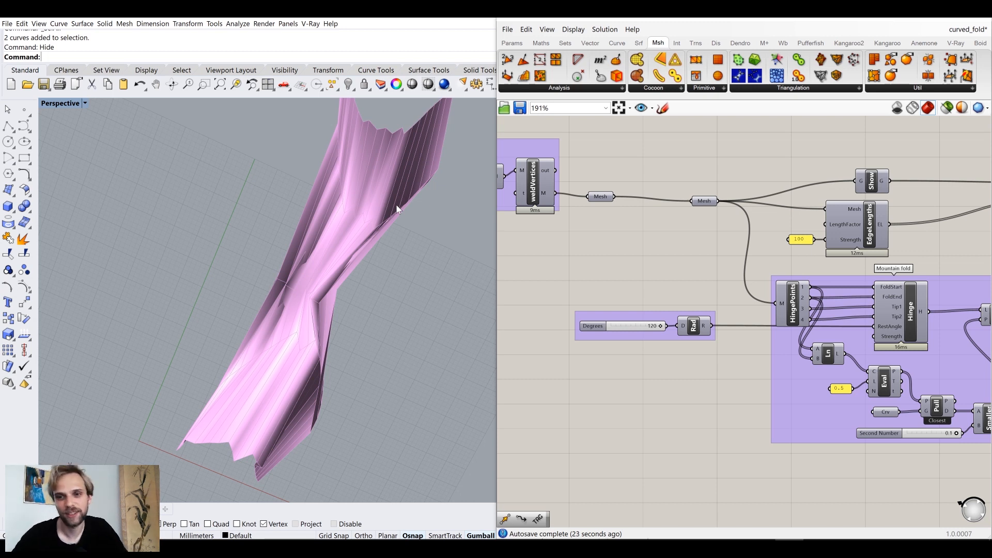
- Set the Degrees slider for the fold angle back to 0
{"action": "left_click_drag", "start_coordinate": [660, 326], "coordinate": [566, 339]}
{"action": "scroll", "coordinate": [621, 283], "scroll_direction": "down", "scroll_amount": 5}
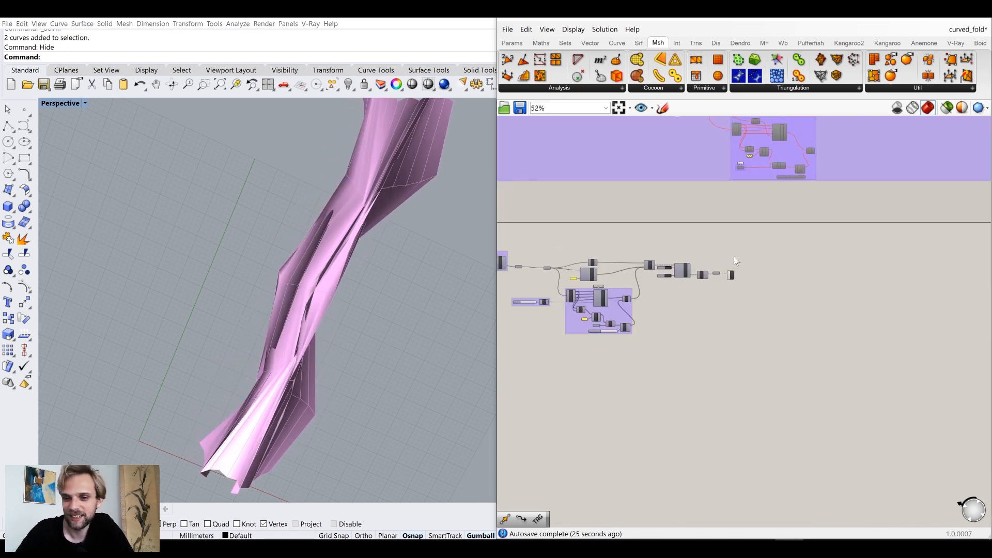
{"action": "scroll", "coordinate": [603, 295], "scroll_direction": "up", "scroll_amount": 4}
{"action": "scroll", "coordinate": [604, 294], "scroll_direction": "up", "scroll_amount": 2}
{"action": "right_click_drag", "start_coordinate": [639, 341], "coordinate": [818, 294]}
{"action": "scroll", "coordinate": [701, 319], "scroll_direction": "down", "scroll_amount": 3}
{"action": "right_click_drag", "start_coordinate": [709, 294], "coordinate": [780, 229]}
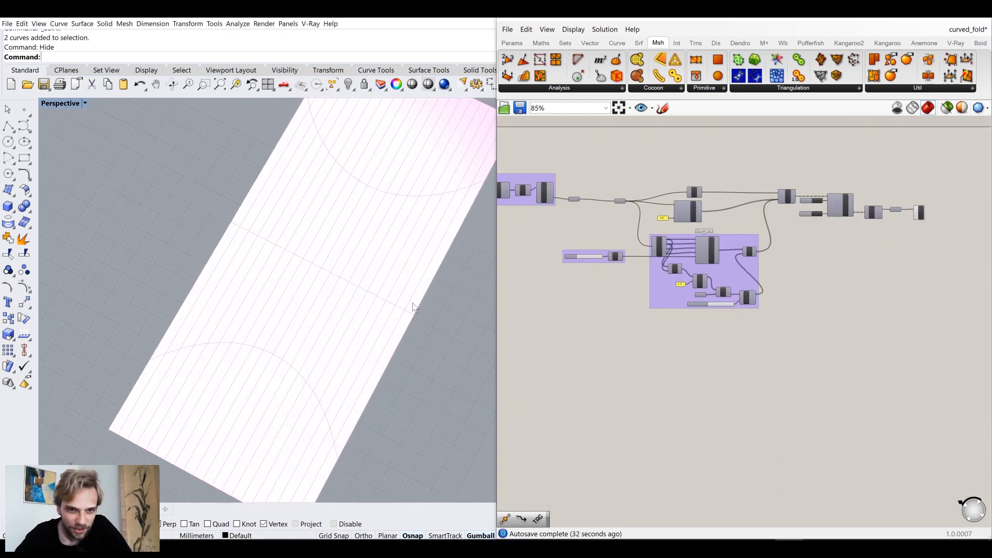
- Duplicate the Mountain fold group below the original and add the copy's Cull output to Entwine's {0;1} input
{"action": "left_click_drag", "start_coordinate": [803, 333], "coordinate": [658, 241]}
{"action": "left_click_drag", "start_coordinate": [704, 303], "coordinate": [727, 359]}
{"action": "scroll", "coordinate": [758, 333], "scroll_direction": "up", "scroll_amount": 2}
{"action": "right_click_drag", "start_coordinate": [758, 332], "coordinate": [737, 387]}
{"action": "scroll", "coordinate": [770, 196], "scroll_direction": "up", "scroll_amount": 3}
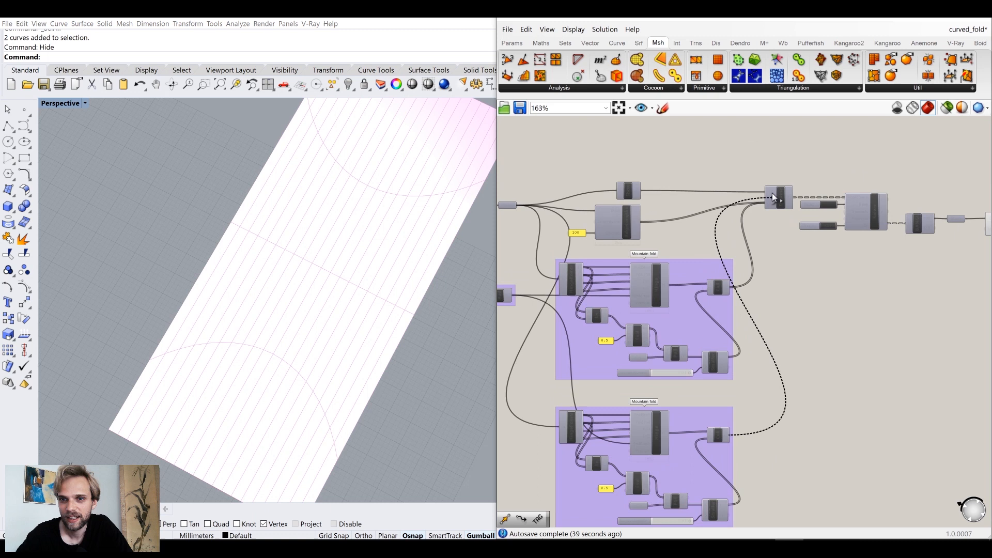
{"action": "scroll", "coordinate": [812, 313], "scroll_direction": "down", "scroll_amount": 2}
{"action": "right_click_drag", "start_coordinate": [833, 281], "coordinate": [894, 157]}
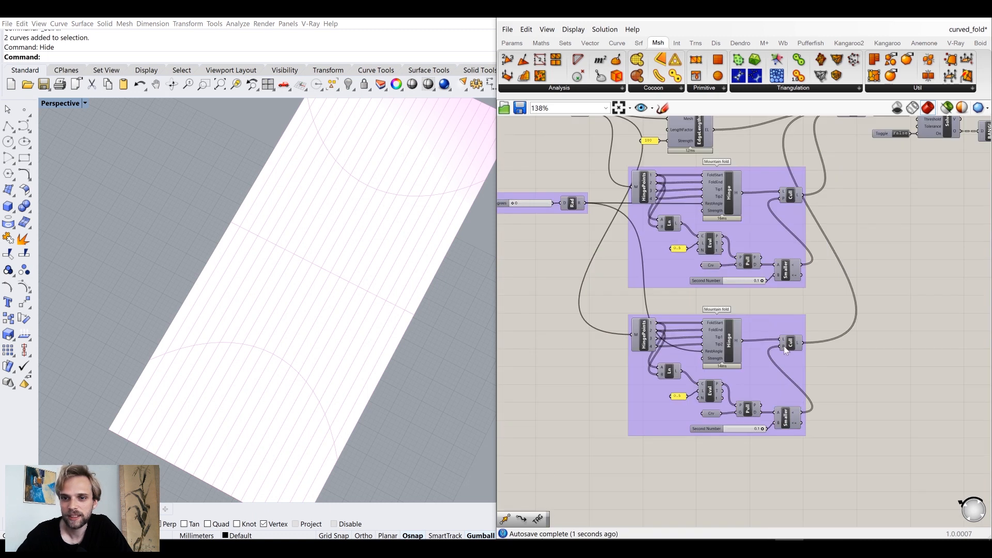
- Switch to Rhino and make the Valleys layer visible
{"action": "scroll", "coordinate": [625, 354], "scroll_direction": "up", "scroll_amount": 4}
{"action": "right_click_drag", "start_coordinate": [625, 355], "coordinate": [575, 249]}
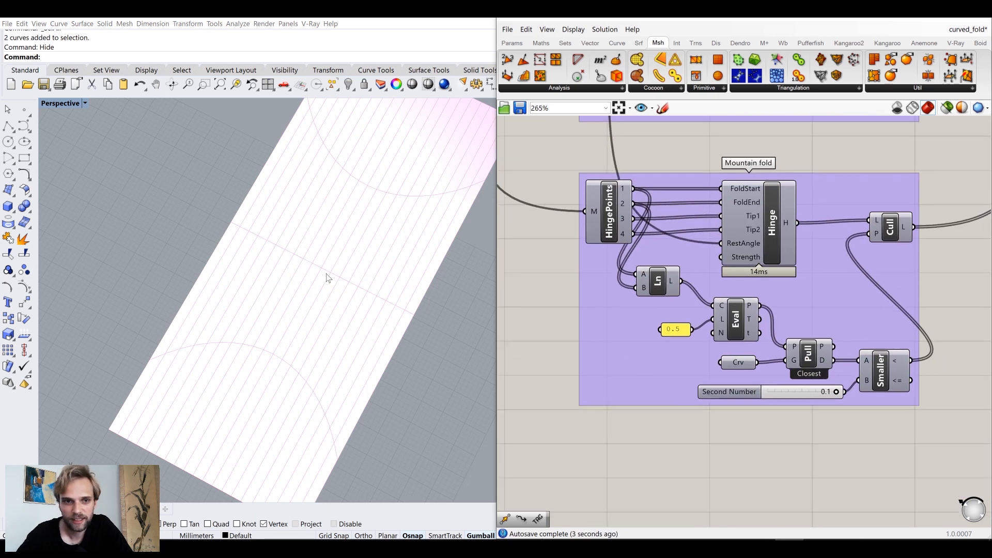
{"action": "left_click", "coordinate": [920, 21]}
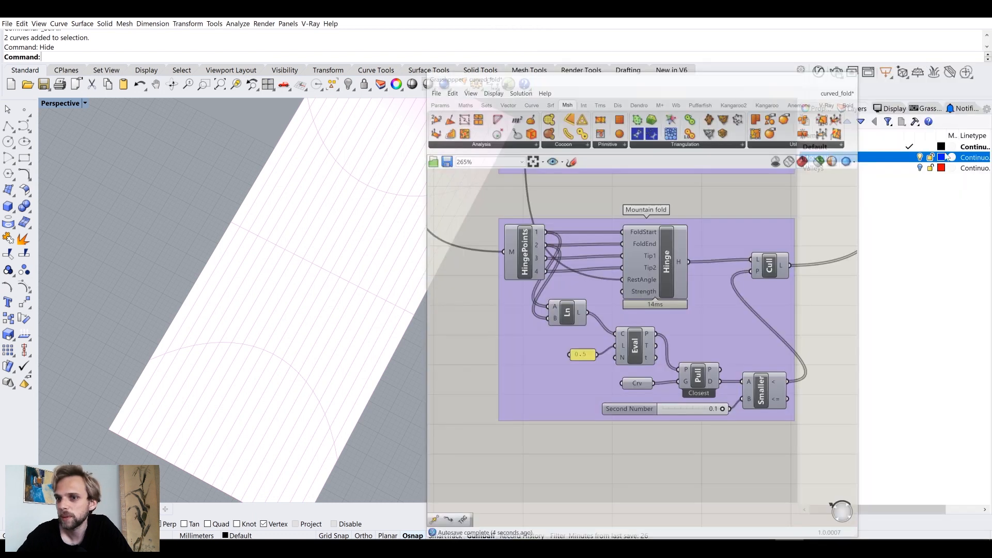
{"action": "left_click", "coordinate": [921, 169]}
- Assign the valley line from Rhino to the Crv parameter in the duplicated Grasshopper group
{"action": "left_click", "coordinate": [445, 331]}
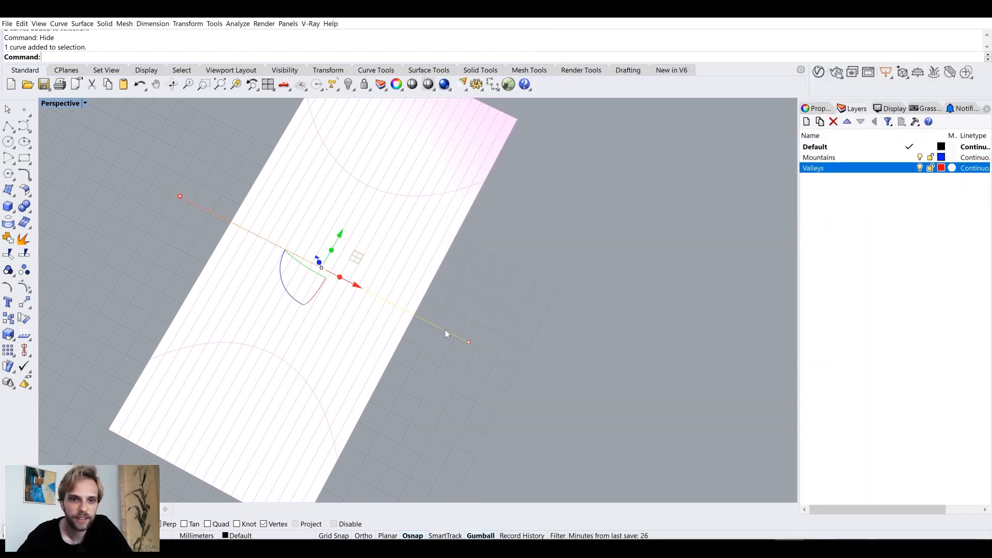
{"action": "left_click", "coordinate": [320, 549]}
{"action": "scroll", "coordinate": [726, 366], "scroll_direction": "up", "scroll_amount": 1}
{"action": "left_click", "coordinate": [736, 364]}
{"action": "right_click", "coordinate": [743, 366]}
{"action": "left_click", "coordinate": [788, 468]}
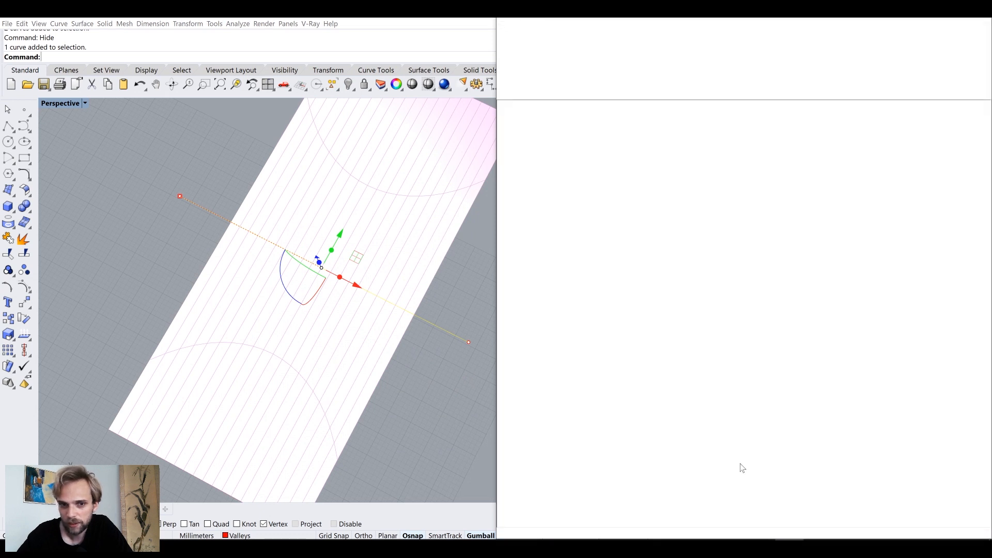
- Rename the duplicated group to "Valley fold"
{"action": "right_click_drag", "start_coordinate": [774, 221], "coordinate": [761, 326]}
{"action": "left_click", "coordinate": [824, 250]}
{"action": "right_click", "coordinate": [824, 250]}
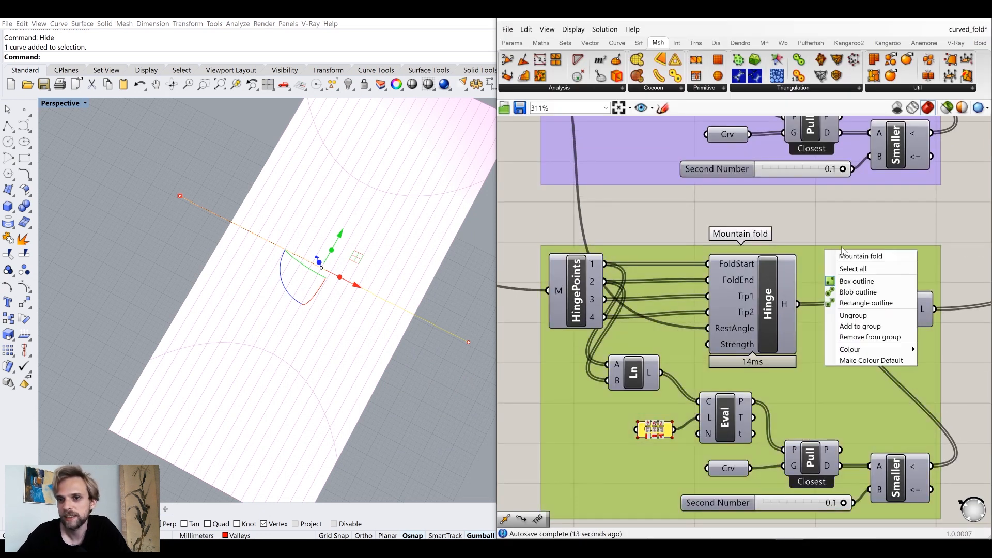
{"action": "type", "text": "Valley"}
{"action": "left_click", "coordinate": [901, 200]}
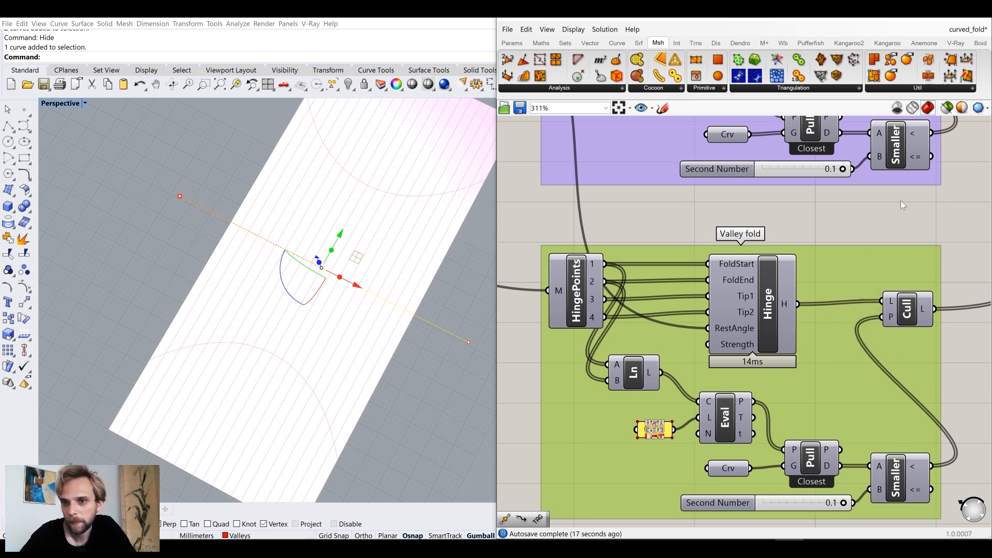
- Move the Valley fold group closer beneath the Mountain fold group
{"action": "scroll", "coordinate": [832, 214], "scroll_direction": "down", "scroll_amount": 4}
{"action": "right_click_drag", "start_coordinate": [656, 253], "coordinate": [684, 313]}
{"action": "right_click_drag", "start_coordinate": [851, 321], "coordinate": [708, 351]}
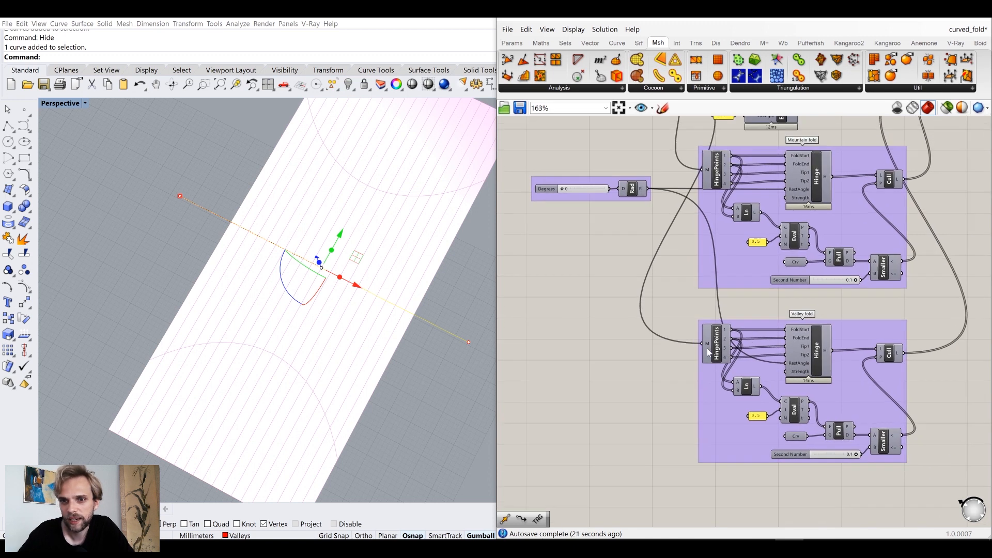
{"action": "left_click_drag", "start_coordinate": [839, 385], "coordinate": [842, 368]}
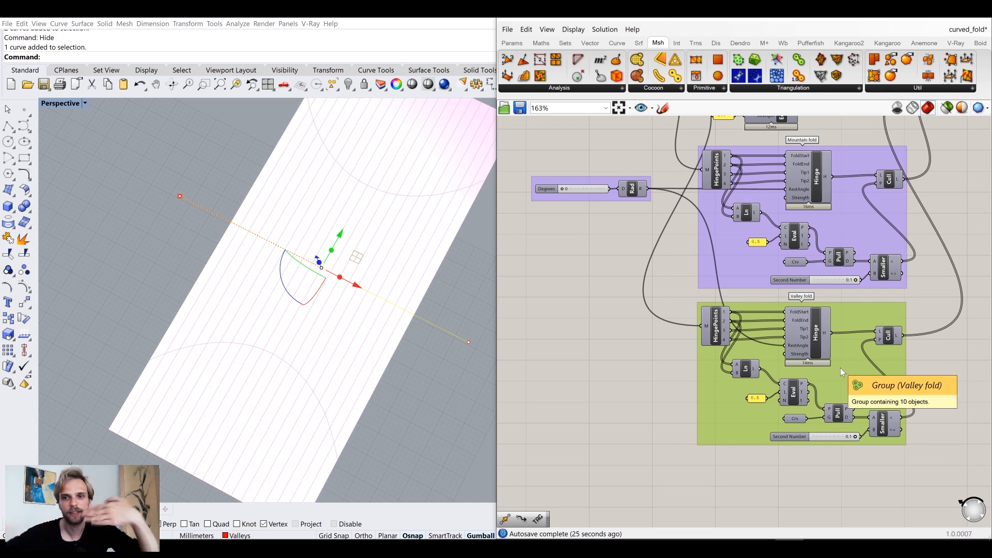
- Insert a Negative component between the Rad output and the Valley fold Hinge's RestAngle input, and turn off its preview
{"action": "scroll", "coordinate": [802, 347], "scroll_direction": "up", "scroll_amount": 2}
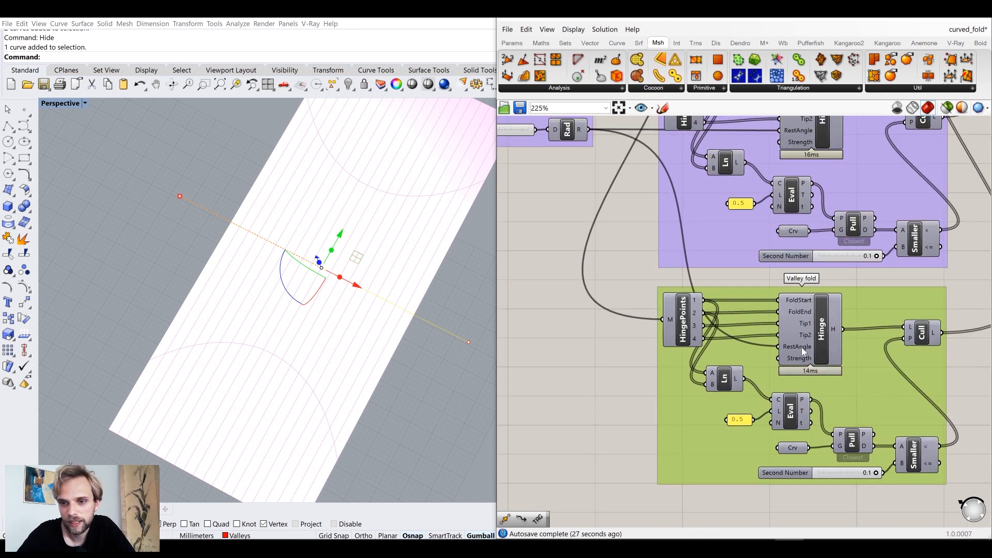
{"action": "right_click_drag", "start_coordinate": [561, 249], "coordinate": [625, 334]}
{"action": "double_click", "coordinate": [595, 303]}
{"action": "type", "text": "neg"}
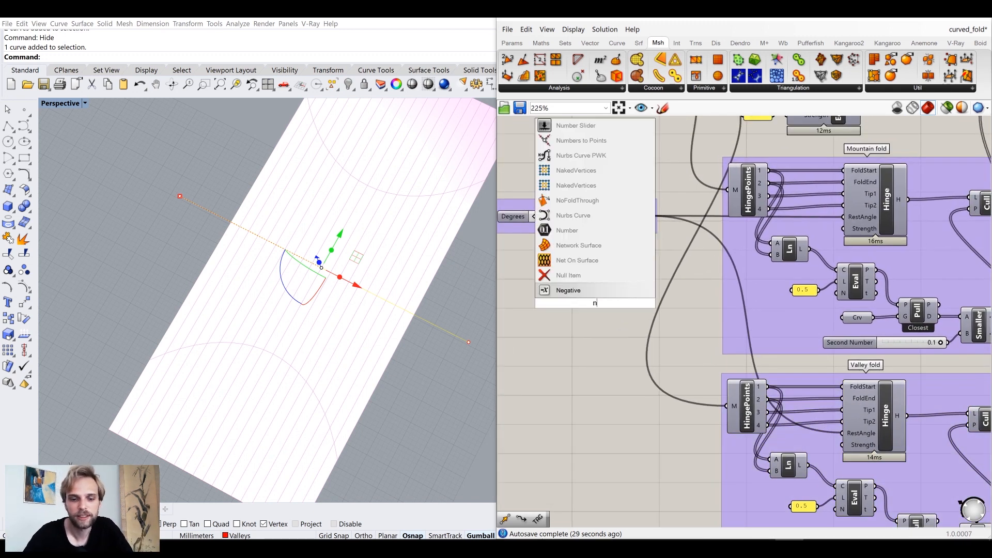
{"action": "key", "text": "Return"}
{"action": "left_click_drag", "start_coordinate": [652, 216], "coordinate": [843, 440]}
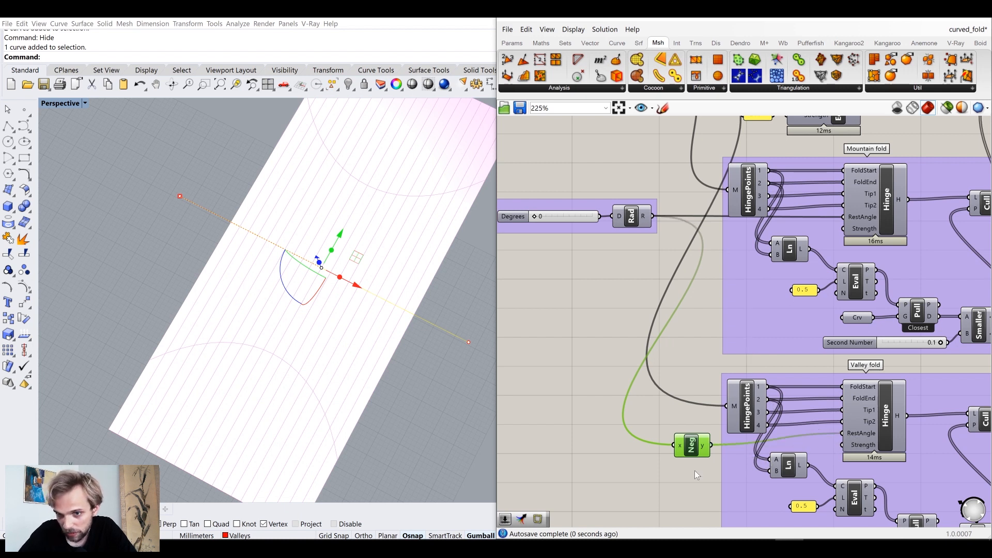
{"action": "left_click", "coordinate": [654, 437]}
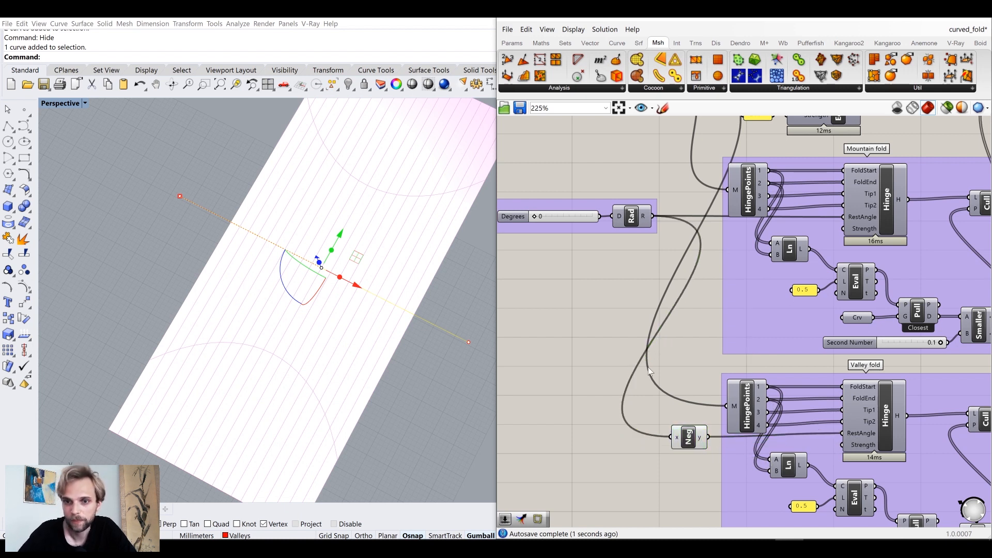
{"action": "scroll", "coordinate": [656, 345], "scroll_direction": "down", "scroll_amount": 3}
{"action": "left_click_drag", "start_coordinate": [675, 393], "coordinate": [679, 391]}
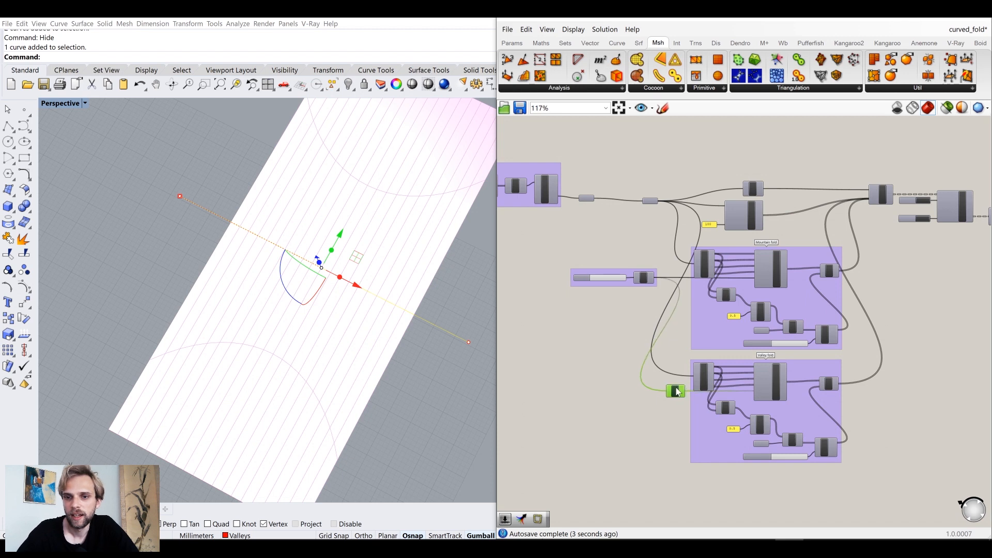
{"action": "middle_click", "coordinate": [678, 392]}
{"action": "left_click", "coordinate": [711, 352]}
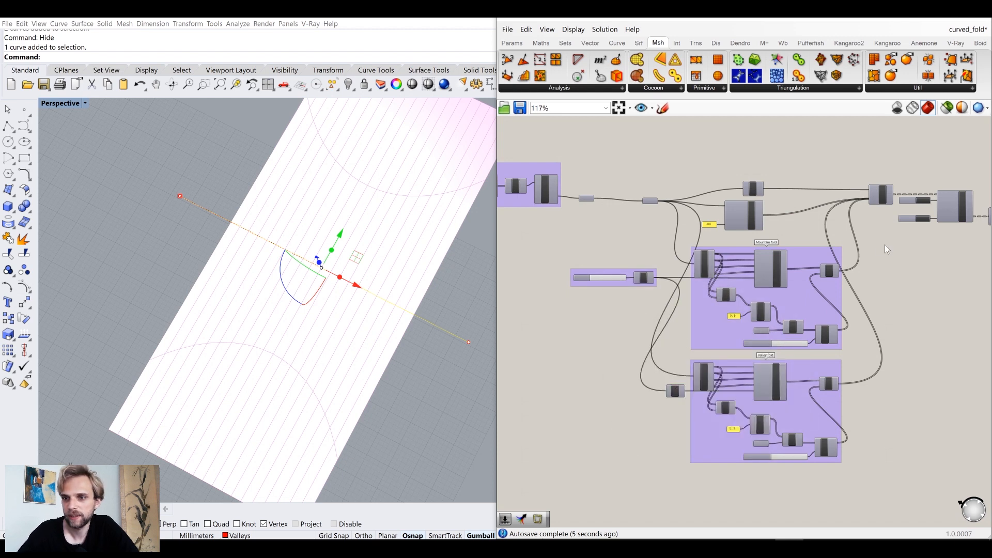
- Hide the valley line in the Rhino viewport
{"action": "right_click_drag", "start_coordinate": [885, 246], "coordinate": [739, 303]}
{"action": "left_click", "coordinate": [427, 423]}
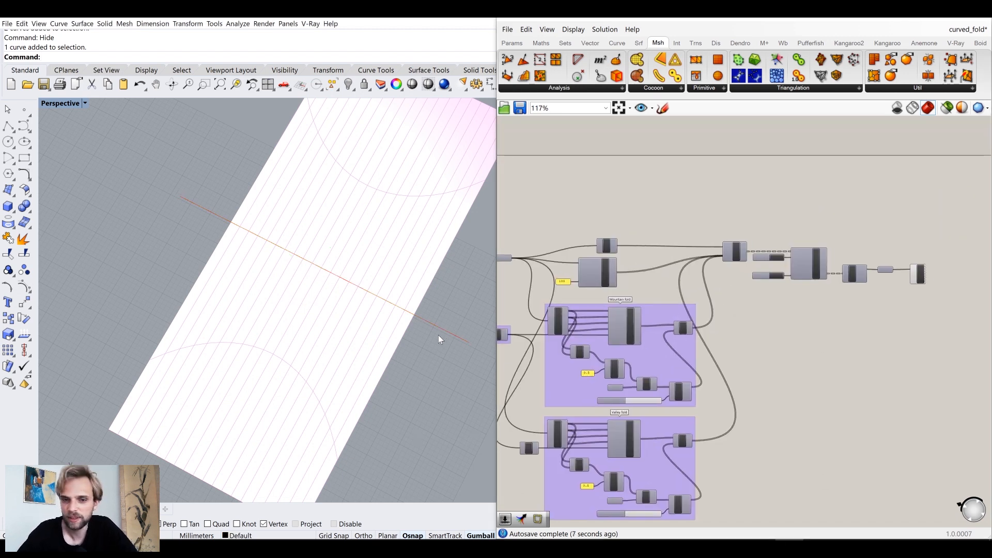
{"action": "left_click_drag", "start_coordinate": [427, 305], "coordinate": [427, 305]}
{"action": "key", "text": "Return"}
- Set the Degrees slider to 70 and inspect the folded mesh in the Rhino viewport
{"action": "scroll", "coordinate": [749, 260], "scroll_direction": "up", "scroll_amount": 3}
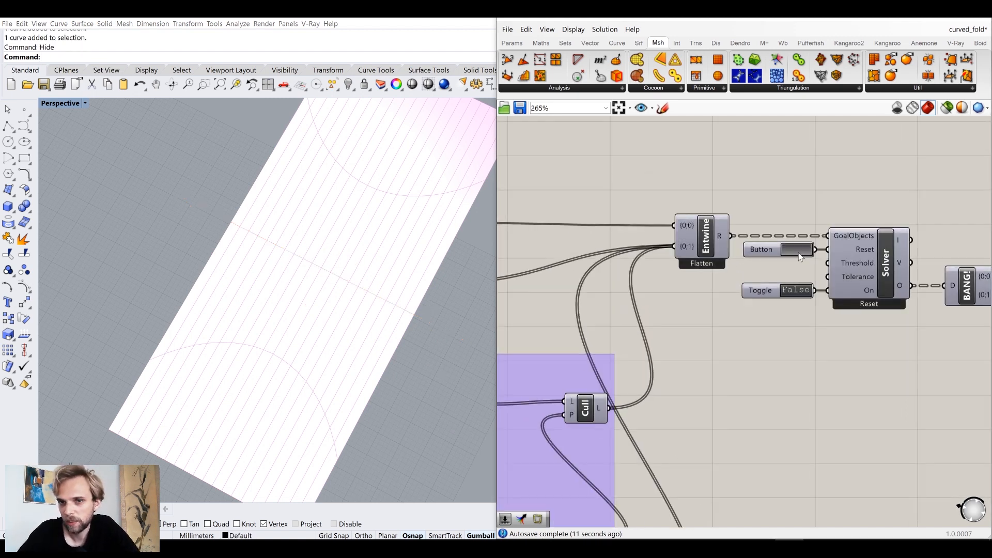
{"action": "scroll", "coordinate": [780, 331], "scroll_direction": "down", "scroll_amount": 4}
{"action": "scroll", "coordinate": [672, 339], "scroll_direction": "up", "scroll_amount": 5}
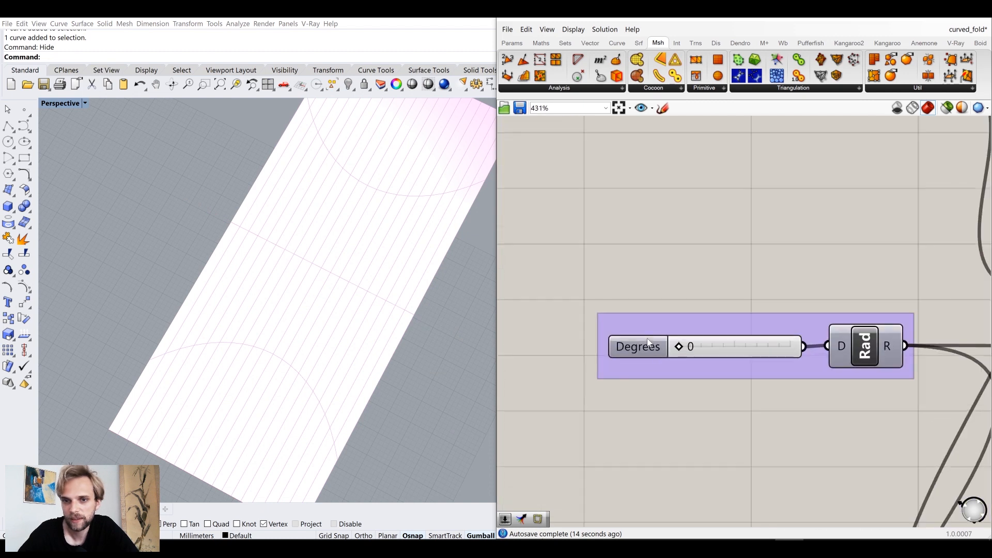
{"action": "left_click_drag", "start_coordinate": [679, 350], "coordinate": [744, 350]}
{"action": "right_click_drag", "start_coordinate": [378, 321], "coordinate": [447, 281]}
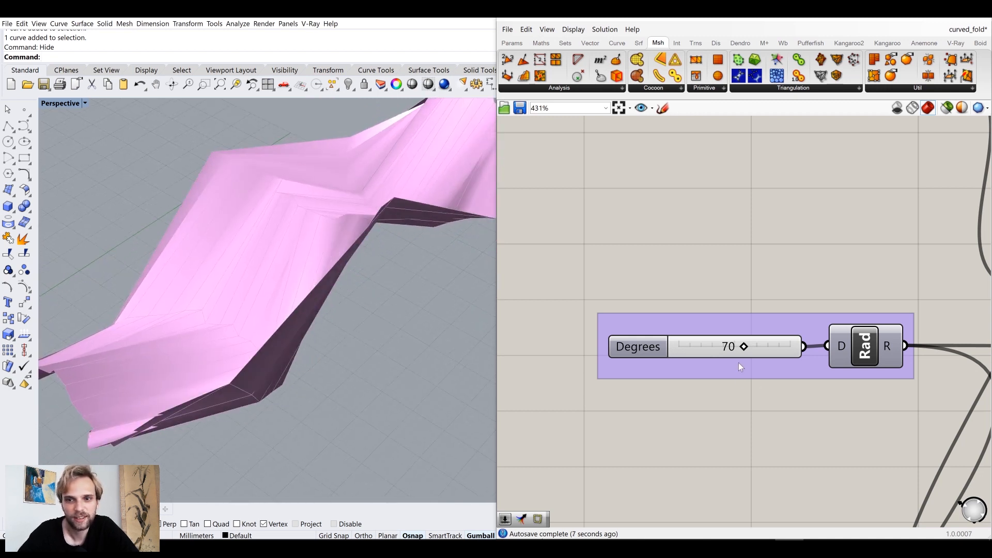
- Return the Degrees slider to 0 and reset the Kangaroo solver
{"action": "left_click_drag", "start_coordinate": [744, 349], "coordinate": [616, 357]}
{"action": "scroll", "coordinate": [602, 369], "scroll_direction": "down", "scroll_amount": 8}
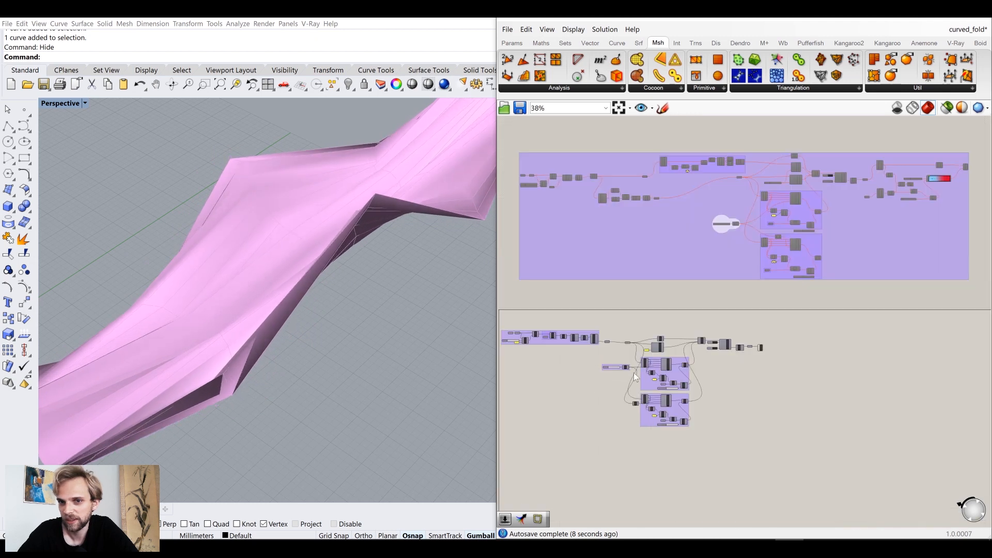
{"action": "scroll", "coordinate": [687, 345], "scroll_direction": "up", "scroll_amount": 4}
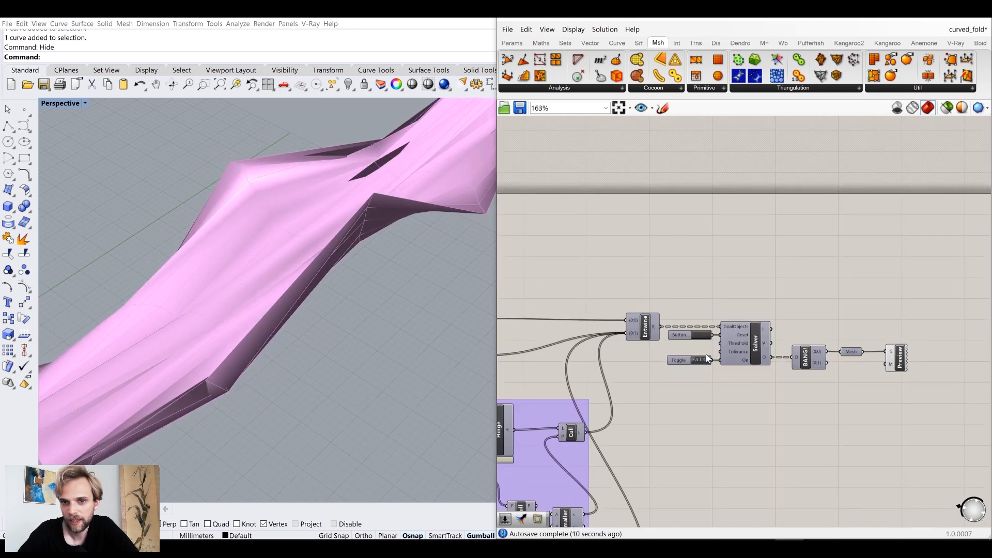
{"action": "left_click", "coordinate": [698, 336]}
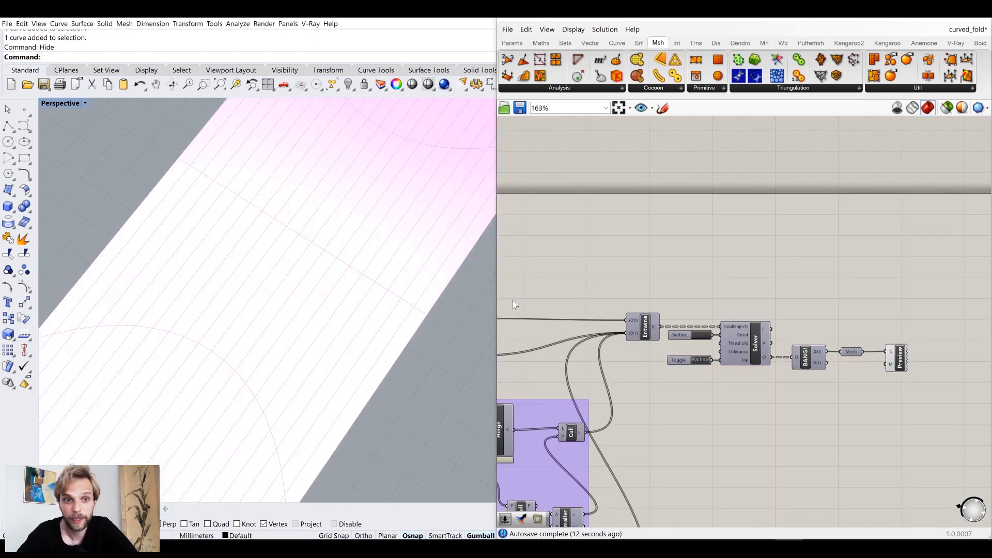
- Examine the layout of the new definition and the disabled reference definition above it
{"action": "scroll", "coordinate": [832, 281], "scroll_direction": "down", "scroll_amount": 4}
{"action": "right_click_drag", "start_coordinate": [817, 306], "coordinate": [880, 302]}
{"action": "scroll", "coordinate": [795, 312], "scroll_direction": "down", "scroll_amount": 4}
{"action": "right_click_drag", "start_coordinate": [706, 294], "coordinate": [676, 293]}
{"action": "right_click_drag", "start_coordinate": [769, 154], "coordinate": [744, 341]}
{"action": "scroll", "coordinate": [729, 256], "scroll_direction": "up", "scroll_amount": 2}
{"action": "left_click_drag", "start_coordinate": [676, 192], "coordinate": [850, 296]}
{"action": "right_click_drag", "start_coordinate": [601, 295], "coordinate": [652, 259]}
{"action": "left_click_drag", "start_coordinate": [617, 185], "coordinate": [756, 315]}
{"action": "left_click", "coordinate": [807, 254]}
{"action": "scroll", "coordinate": [824, 243], "scroll_direction": "down", "scroll_amount": 4}
{"action": "right_click_drag", "start_coordinate": [824, 243], "coordinate": [712, 245]}
{"action": "scroll", "coordinate": [879, 260], "scroll_direction": "up", "scroll_amount": 4}
{"action": "scroll", "coordinate": [826, 330], "scroll_direction": "down", "scroll_amount": 2}
{"action": "scroll", "coordinate": [826, 330], "scroll_direction": "down", "scroll_amount": 1}
{"action": "scroll", "coordinate": [747, 331], "scroll_direction": "down", "scroll_amount": 3}
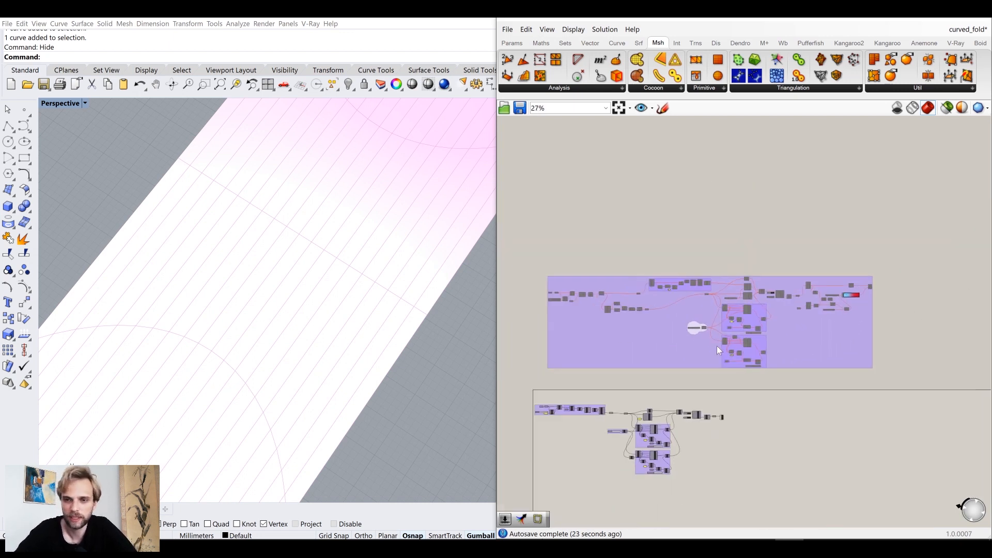
- Move the downstream Mesh parameter, fold groups and solver components away from the Mesh parameter after weldVertices to leave a wide gap
{"action": "right_click_drag", "start_coordinate": [675, 456], "coordinate": [705, 342]}
{"action": "scroll", "coordinate": [706, 343], "scroll_direction": "up", "scroll_amount": 2}
{"action": "left_click_drag", "start_coordinate": [758, 350], "coordinate": [821, 405]}
{"action": "left_click_drag", "start_coordinate": [718, 330], "coordinate": [627, 244]}
{"action": "scroll", "coordinate": [625, 328], "scroll_direction": "up", "scroll_amount": 4}
{"action": "left_click_drag", "start_coordinate": [724, 350], "coordinate": [929, 349]}
{"action": "right_click_drag", "start_coordinate": [646, 255], "coordinate": [640, 301]}
{"action": "left_click", "coordinate": [640, 300]}
{"action": "scroll", "coordinate": [608, 281], "scroll_direction": "up", "scroll_amount": 3}
{"action": "left_click", "coordinate": [633, 273]}
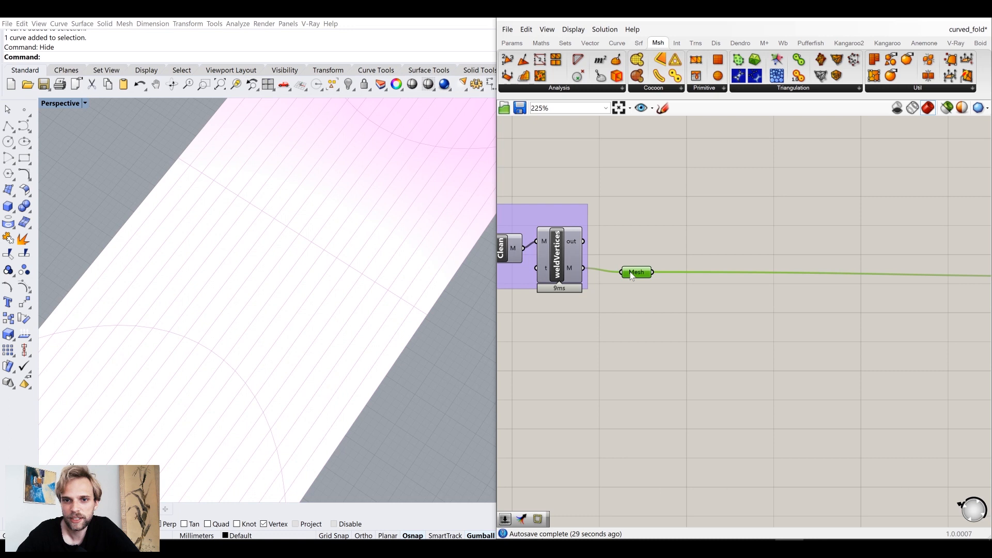
- Turn on the preview of the Mesh parameter that follows weldVertices
{"action": "middle_click", "coordinate": [630, 272]}
{"action": "left_click", "coordinate": [651, 248]}
{"action": "left_click", "coordinate": [709, 362]}
- Turn off the preview of all components downstream of the gap, including the fold groups, solver and custom preview
{"action": "scroll", "coordinate": [709, 361], "scroll_direction": "down", "scroll_amount": 4}
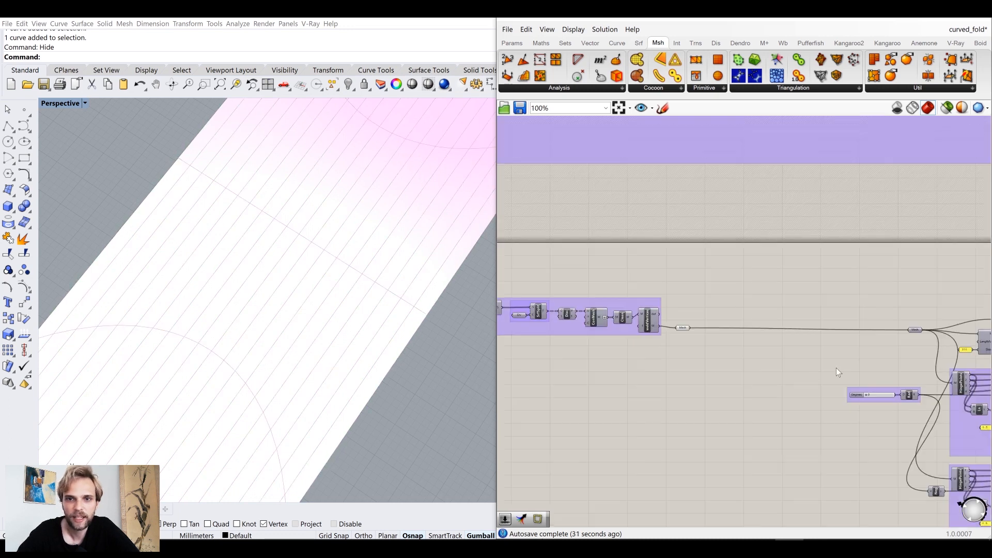
{"action": "right_click_drag", "start_coordinate": [976, 329], "coordinate": [745, 330]}
{"action": "scroll", "coordinate": [745, 330], "scroll_direction": "up", "scroll_amount": 2}
{"action": "scroll", "coordinate": [788, 402], "scroll_direction": "down", "scroll_amount": 6}
{"action": "left_click_drag", "start_coordinate": [852, 400], "coordinate": [606, 283]}
{"action": "middle_click", "coordinate": [603, 279]}
{"action": "left_click", "coordinate": [639, 244]}
{"action": "left_click", "coordinate": [754, 376]}
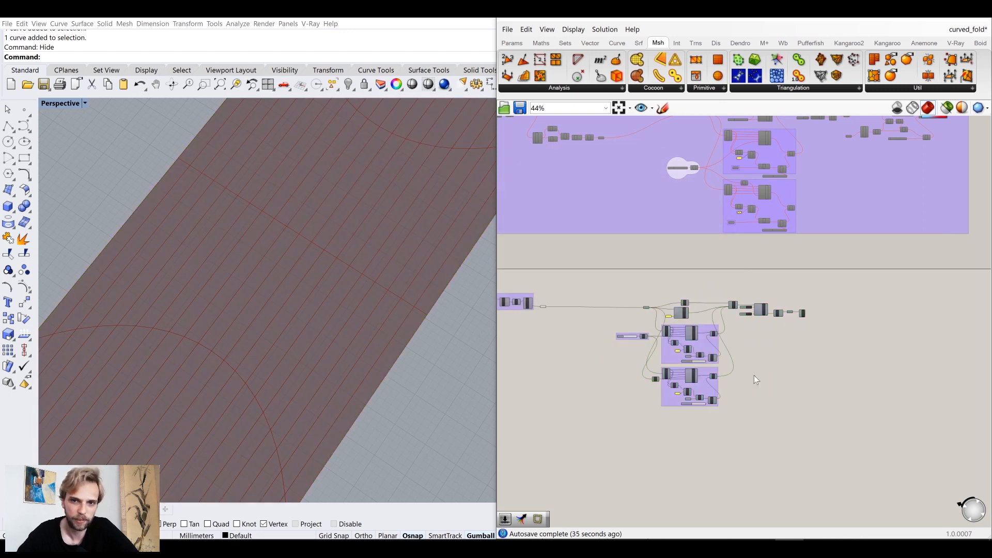
- Examine the mesh and the reference chain of wbFacePolys, Area, Disc, Merge, Del and Clean components
{"action": "right_click_drag", "start_coordinate": [521, 355], "coordinate": [681, 367]}
{"action": "scroll", "coordinate": [687, 319], "scroll_direction": "up", "scroll_amount": 4}
{"action": "scroll", "coordinate": [933, 337], "scroll_direction": "up", "scroll_amount": 2}
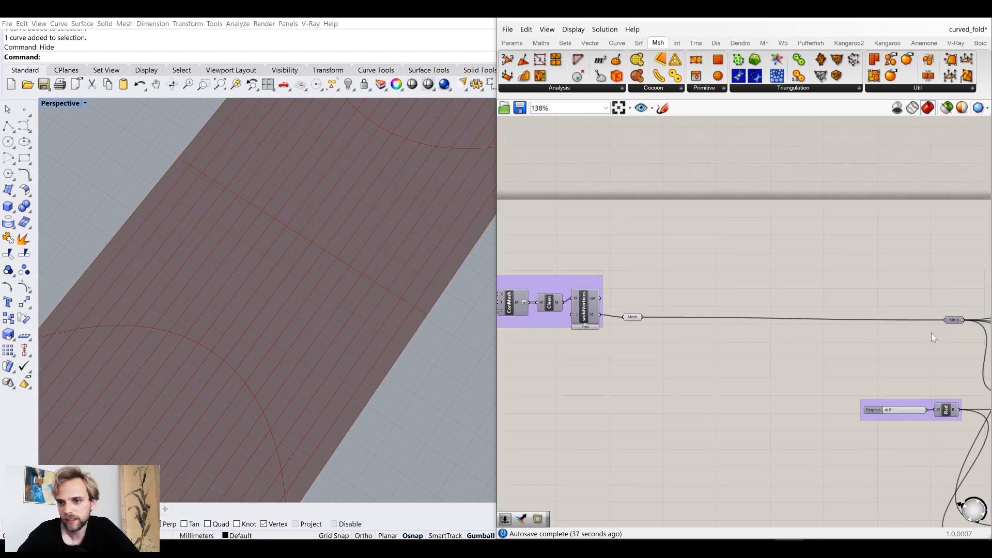
{"action": "scroll", "coordinate": [348, 294], "scroll_direction": "down", "scroll_amount": 6}
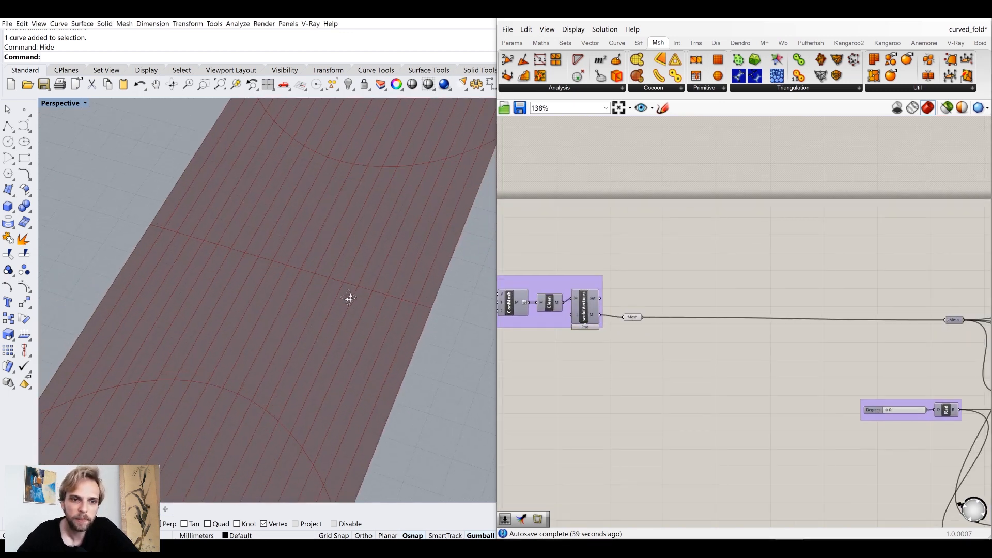
{"action": "scroll", "coordinate": [205, 322], "scroll_direction": "up", "scroll_amount": 4}
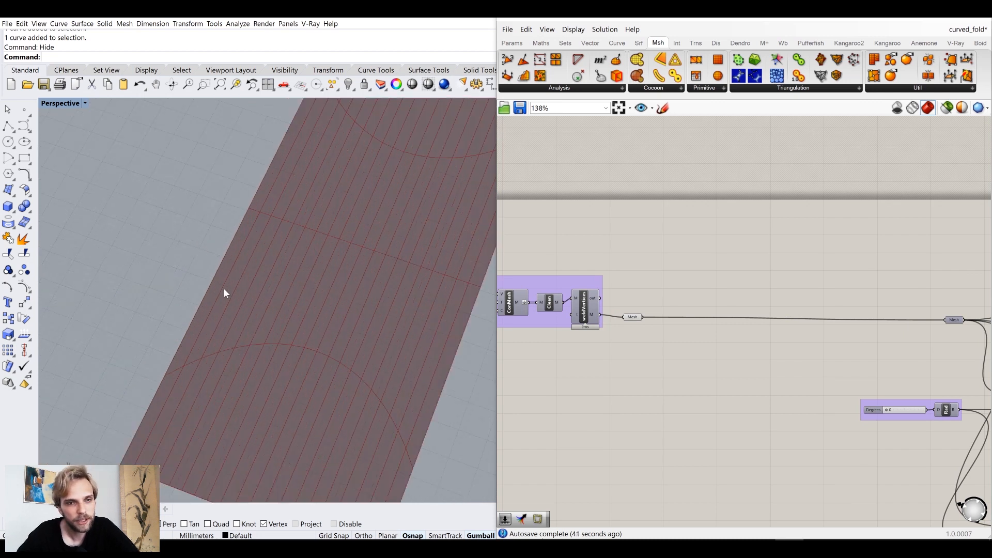
{"action": "scroll", "coordinate": [802, 250], "scroll_direction": "down", "scroll_amount": 3}
{"action": "right_click_drag", "start_coordinate": [764, 185], "coordinate": [737, 357]}
{"action": "scroll", "coordinate": [736, 357], "scroll_direction": "down", "scroll_amount": 3}
{"action": "right_click_drag", "start_coordinate": [715, 266], "coordinate": [699, 352]}
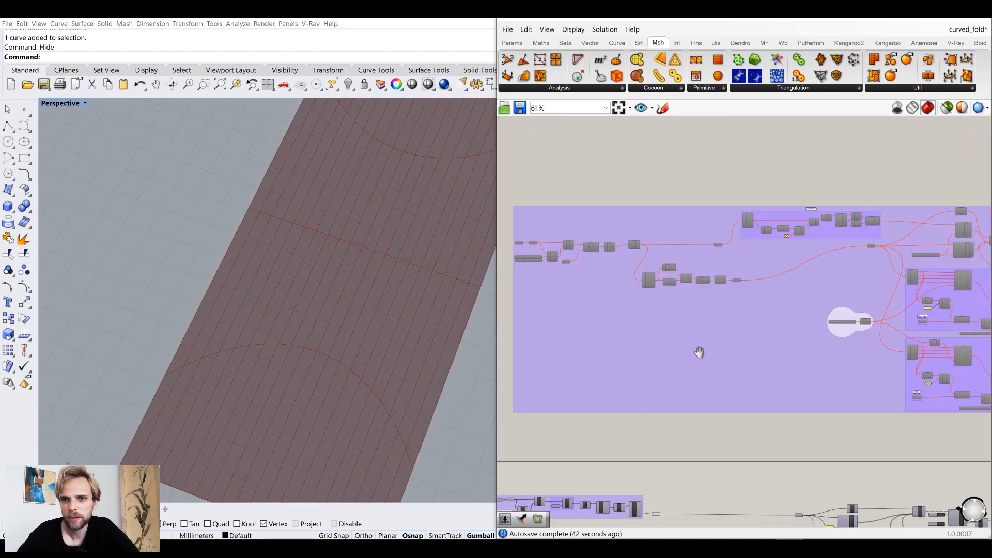
{"action": "scroll", "coordinate": [812, 252], "scroll_direction": "up", "scroll_amount": 6}
{"action": "scroll", "coordinate": [672, 201], "scroll_direction": "up", "scroll_amount": 4}
{"action": "right_click_drag", "start_coordinate": [825, 268], "coordinate": [586, 290]}
{"action": "scroll", "coordinate": [590, 293], "scroll_direction": "down", "scroll_amount": 5}
{"action": "right_click_drag", "start_coordinate": [665, 303], "coordinate": [949, 232]}
{"action": "scroll", "coordinate": [653, 296], "scroll_direction": "up", "scroll_amount": 5}
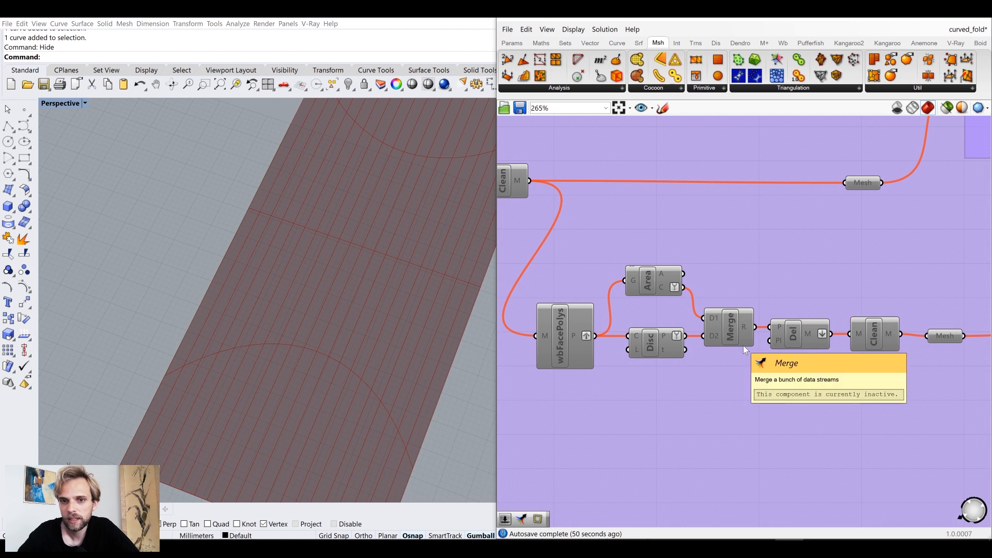
{"action": "scroll", "coordinate": [743, 345], "scroll_direction": "down", "scroll_amount": 5}
{"action": "right_click_drag", "start_coordinate": [737, 372], "coordinate": [709, 212]}
{"action": "scroll", "coordinate": [710, 300], "scroll_direction": "up", "scroll_amount": 5}
{"action": "scroll", "coordinate": [710, 301], "scroll_direction": "up", "scroll_amount": 2}
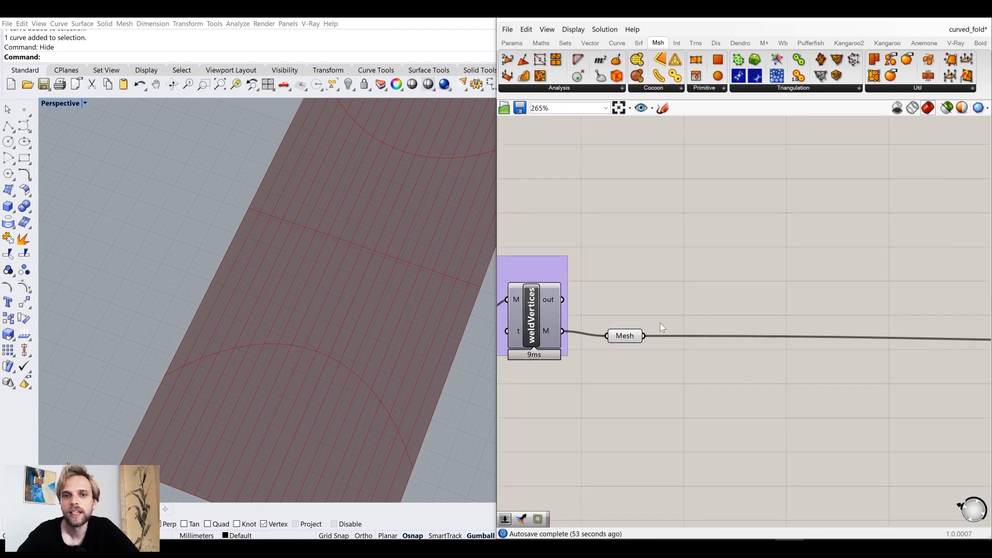
- Disconnect the Mesh parameter after weldVertices from the downstream Mesh parameter
{"action": "right_click_drag", "start_coordinate": [675, 246], "coordinate": [649, 280]}
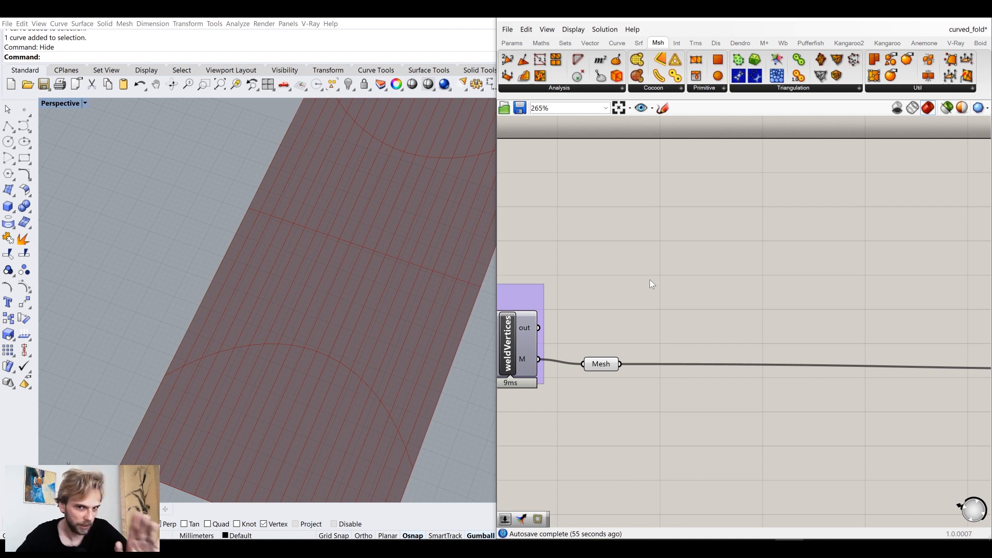
{"action": "double_click", "coordinate": [650, 280]}
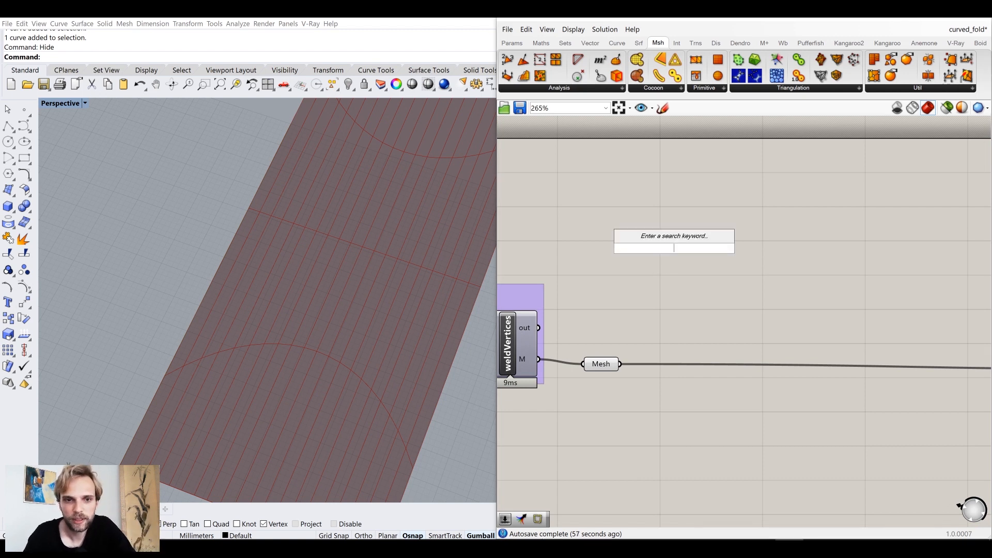
{"action": "left_click", "coordinate": [780, 279]}
{"action": "scroll", "coordinate": [883, 249], "scroll_direction": "down", "scroll_amount": 5}
{"action": "right_click_drag", "start_coordinate": [984, 306], "coordinate": [865, 304]}
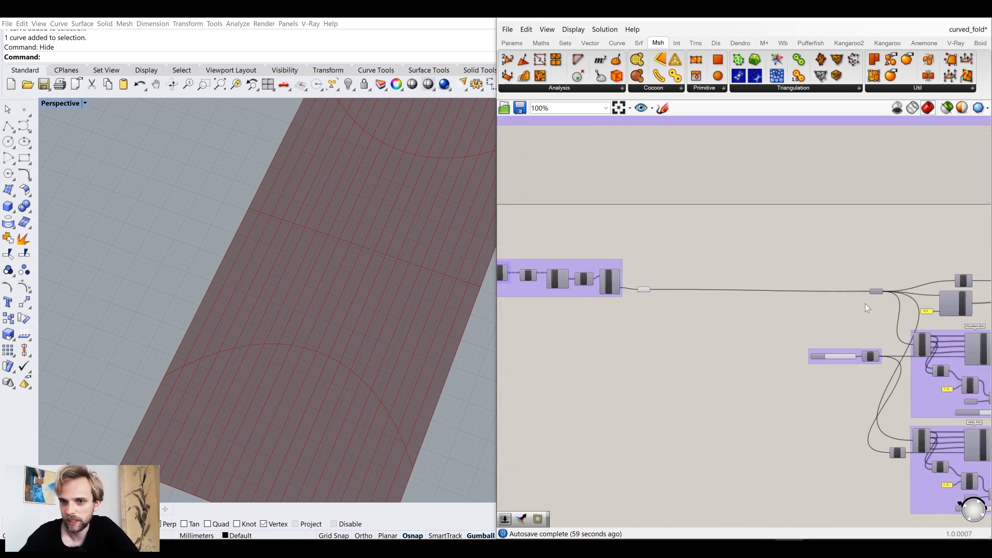
{"action": "left_click_drag", "start_coordinate": [841, 293], "coordinate": [626, 302]}
{"action": "scroll", "coordinate": [644, 277], "scroll_direction": "up", "scroll_amount": 5}
{"action": "left_click", "coordinate": [704, 234]}
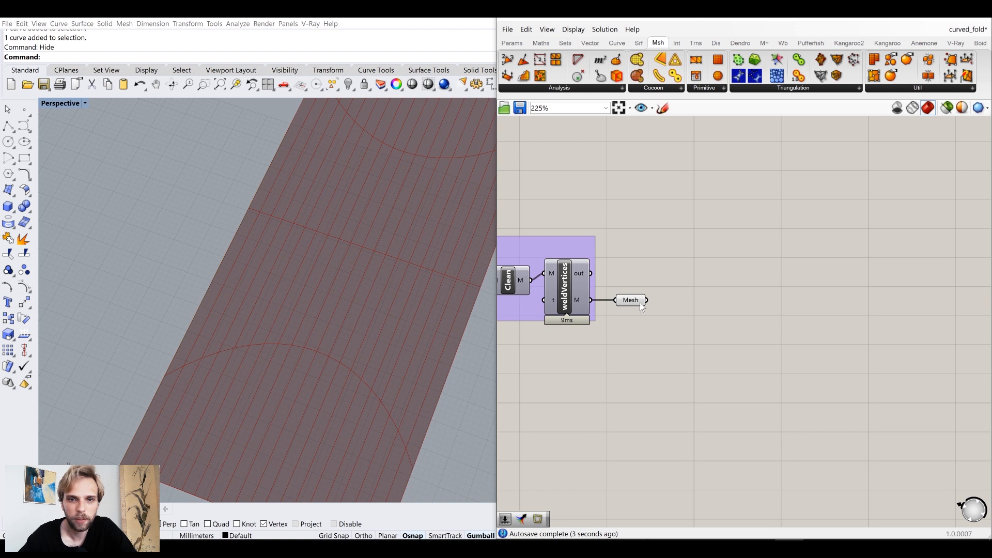
- Place a Weaverbird wbFacePolys component and connect the Mesh parameter after weldVertices to its M input
{"action": "double_click", "coordinate": [688, 247]}
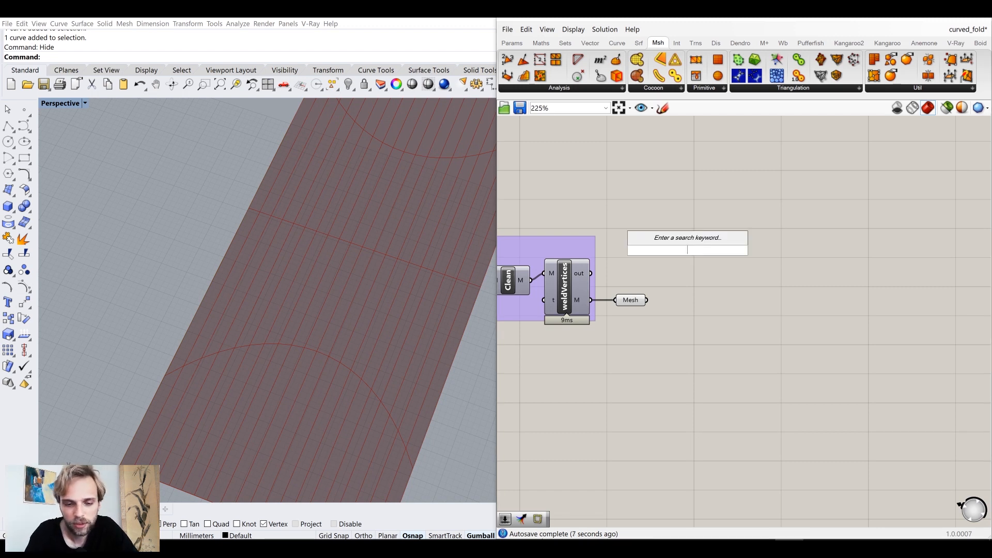
{"action": "left_click", "coordinate": [684, 155]}
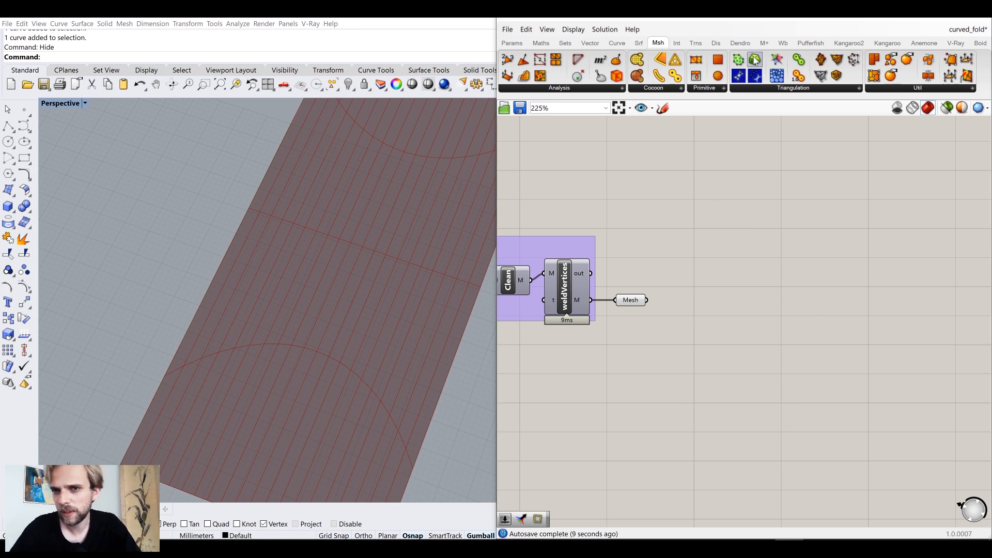
{"action": "left_click", "coordinate": [784, 43]}
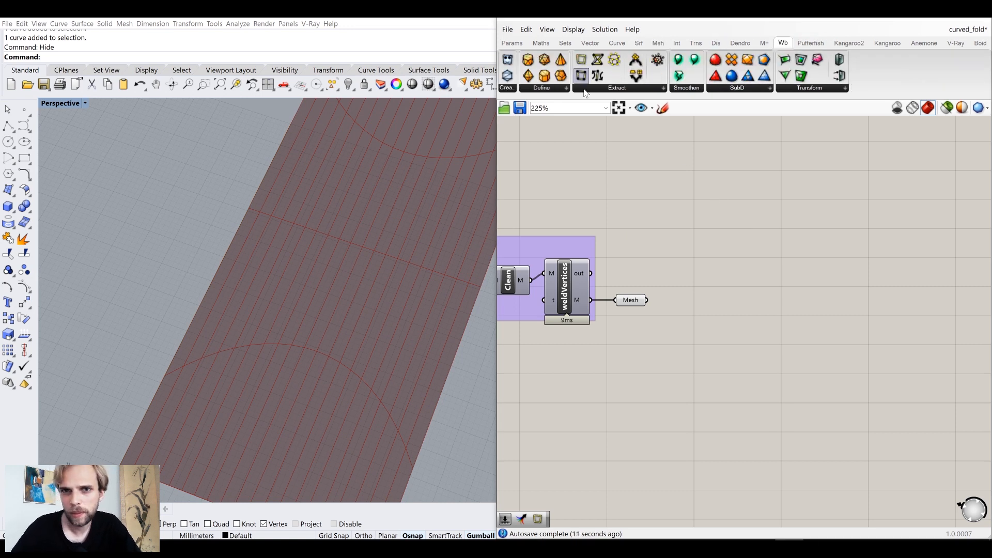
{"action": "left_click", "coordinate": [598, 89]}
{"action": "left_click_drag", "start_coordinate": [630, 108], "coordinate": [696, 260]}
- Add a Discontinuity component and connect the P output of wbFacePolys to its C input
{"action": "double_click", "coordinate": [715, 262]}
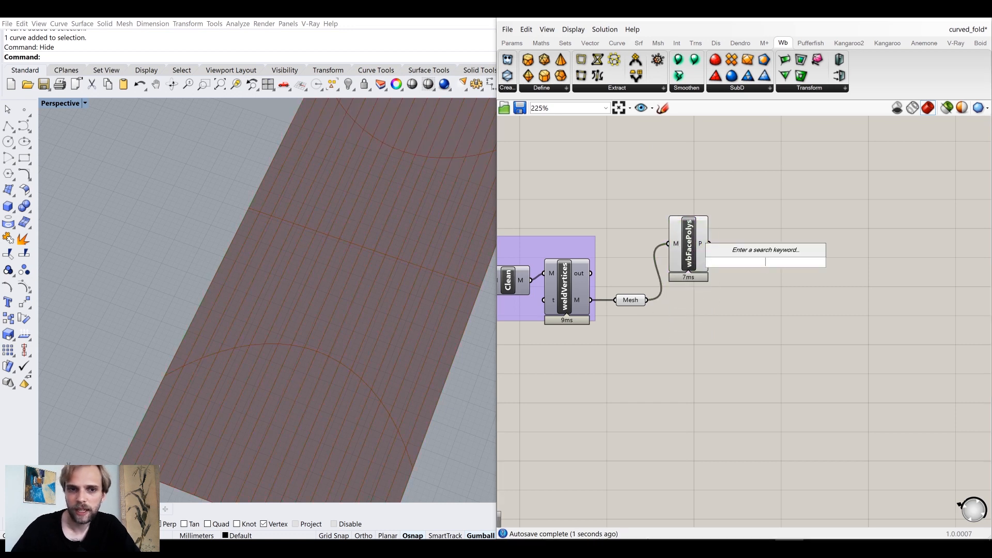
{"action": "type", "text": "disc"}
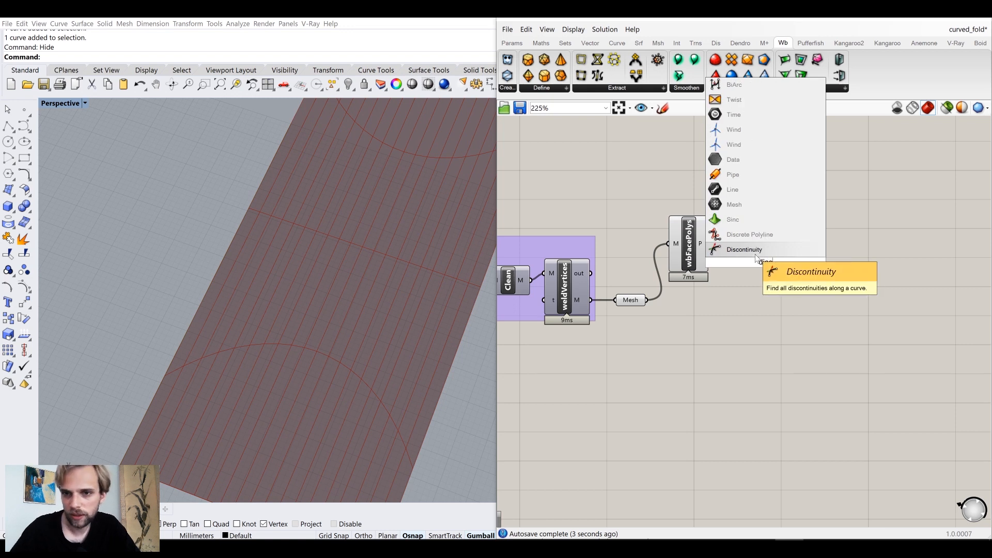
{"action": "left_click", "coordinate": [760, 251]}
{"action": "left_click_drag", "start_coordinate": [754, 252], "coordinate": [754, 253]}
{"action": "mouse_move", "coordinate": [767, 267]}
{"action": "left_mouse_down"}
{"action": "mouse_move", "coordinate": [771, 253]}
{"action": "mouse_move", "coordinate": [760, 254]}
{"action": "left_mouse_up"}
{"action": "left_click", "coordinate": [787, 208]}
{"action": "scroll", "coordinate": [762, 247], "scroll_direction": "up", "scroll_amount": 2}
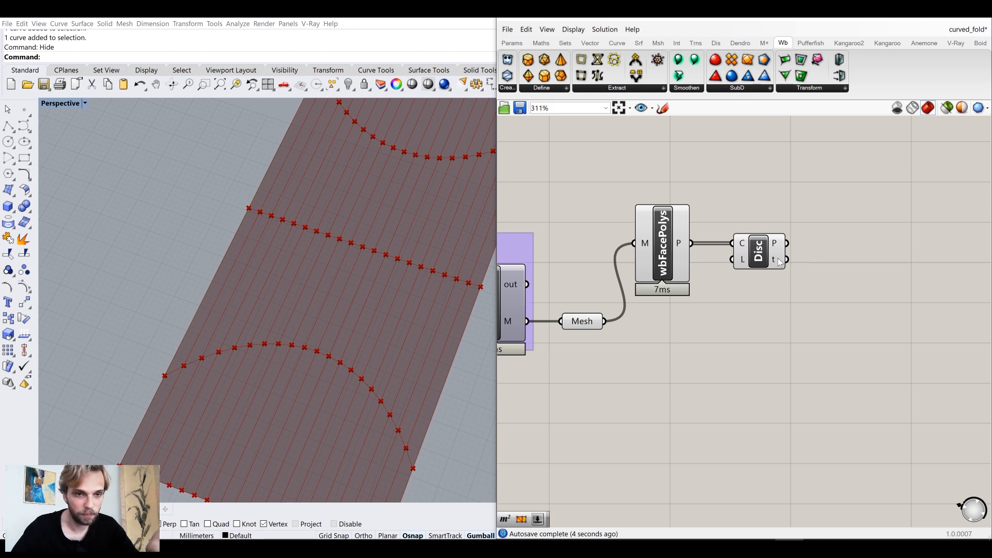
- Add a Polygon Center component below Disc and connect the P output of wbFacePolys to its P input
{"action": "left_click_drag", "start_coordinate": [769, 260], "coordinate": [762, 260]}
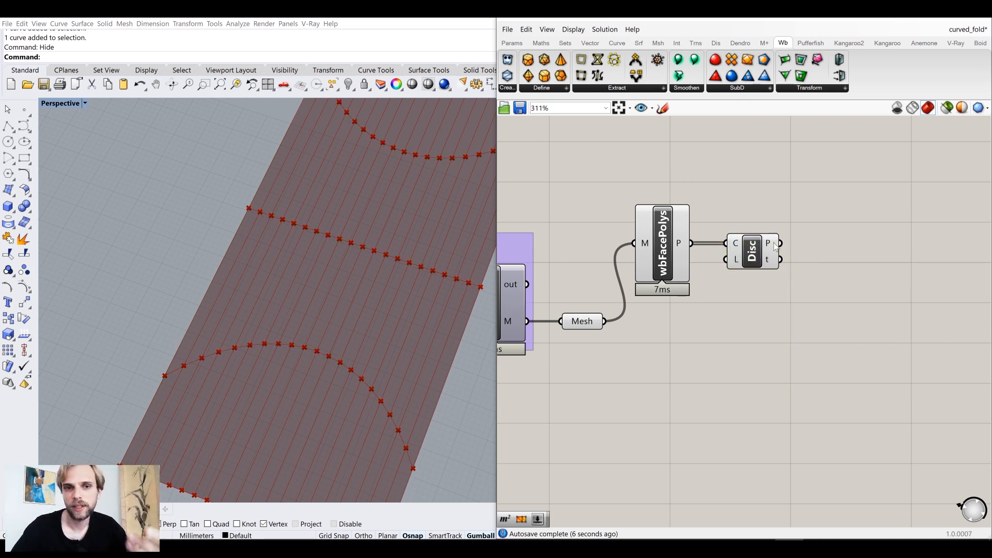
{"action": "left_click_drag", "start_coordinate": [689, 276], "coordinate": [691, 276]}
{"action": "double_click", "coordinate": [743, 322]}
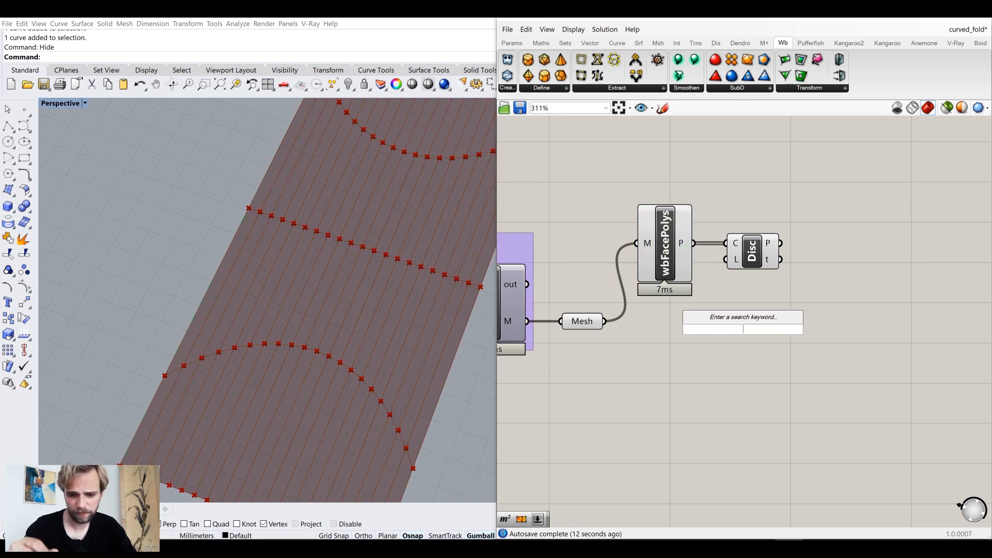
{"action": "type", "text": "polygon cent"}
{"action": "left_click", "coordinate": [725, 302]}
{"action": "left_click_drag", "start_coordinate": [694, 243], "coordinate": [747, 336]}
{"action": "left_click", "coordinate": [740, 334]}
{"action": "left_click", "coordinate": [823, 314]}
{"action": "scroll", "coordinate": [786, 318], "scroll_direction": "up", "scroll_amount": 2}
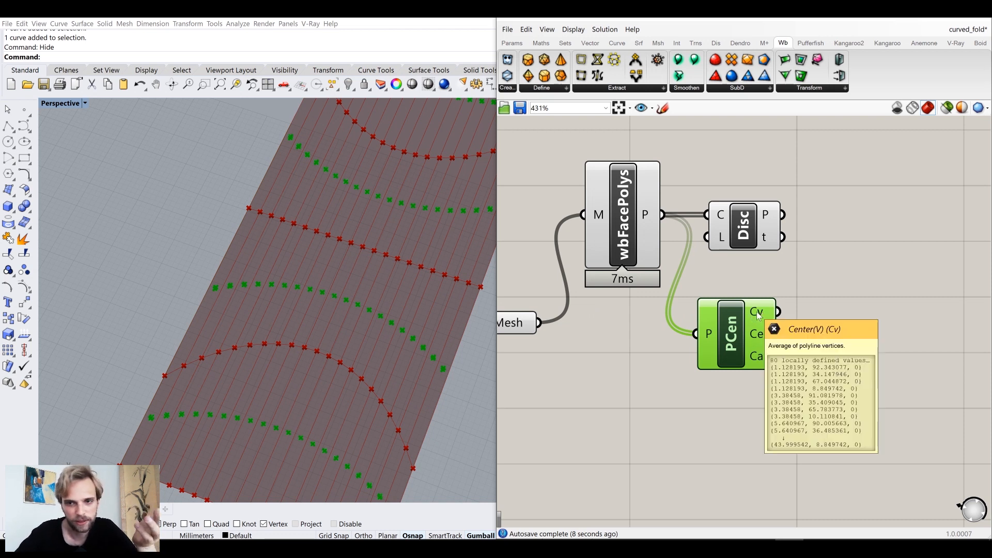
- Add a Point parameter beside Polygon Center and feed it from the Cv output
{"action": "double_click", "coordinate": [842, 319]}
{"action": "type", "text": "point"}
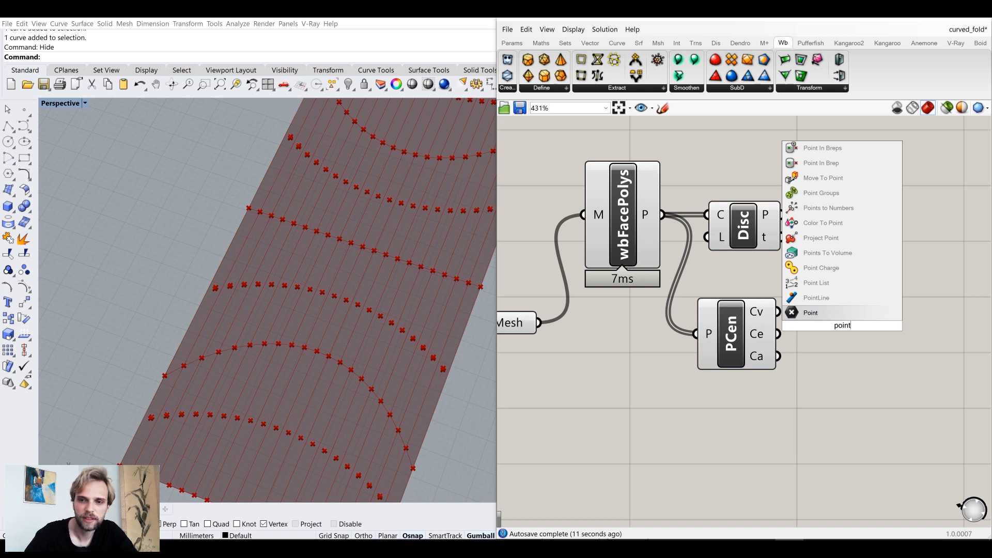
{"action": "left_click", "coordinate": [819, 313]}
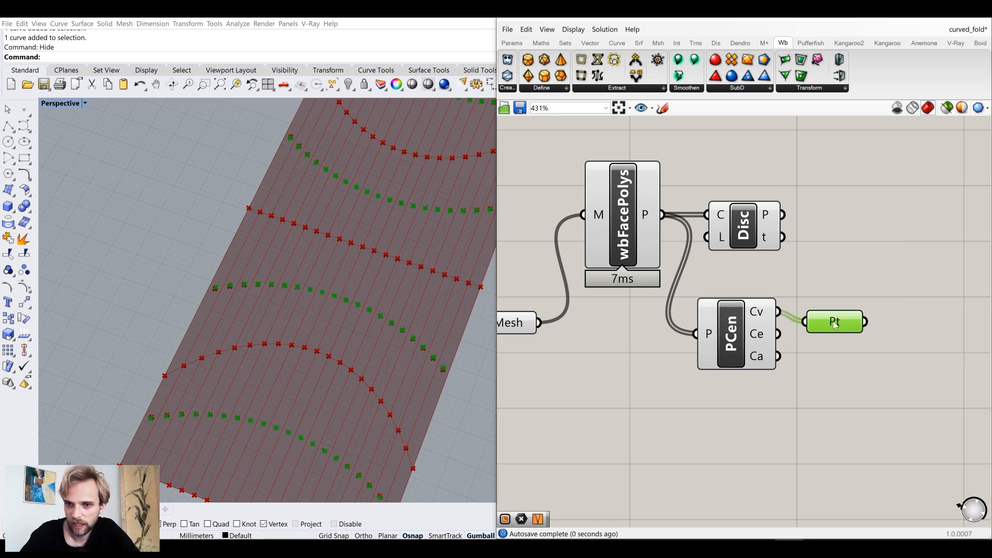
- Turn off the preview of the Polygon Center and wbFacePolys components
{"action": "left_click_drag", "start_coordinate": [777, 411], "coordinate": [666, 295]}
{"action": "key", "text": "space"}
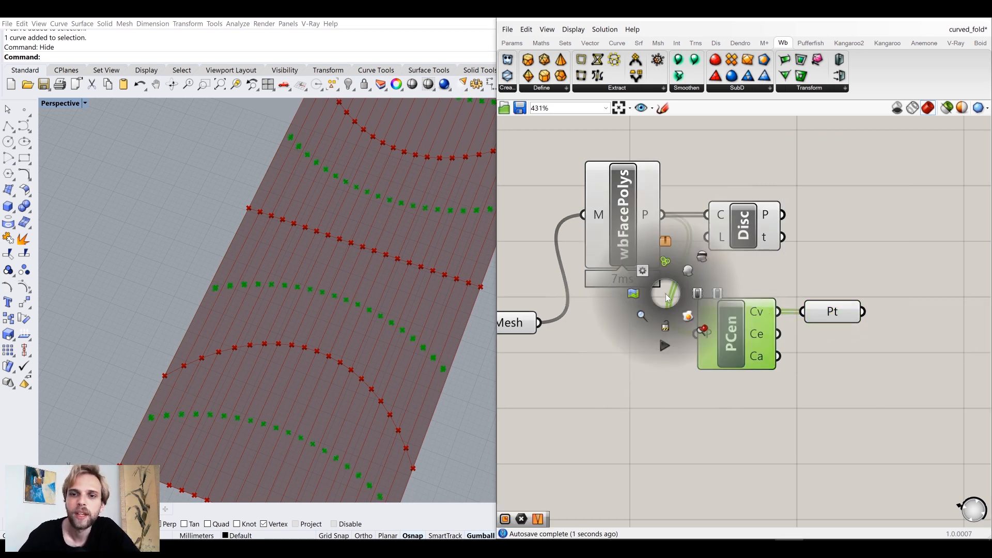
{"action": "left_click", "coordinate": [701, 259]}
{"action": "left_click", "coordinate": [695, 271]}
{"action": "left_click", "coordinate": [630, 247]}
{"action": "middle_click", "coordinate": [630, 247]}
{"action": "left_click", "coordinate": [667, 213]}
{"action": "left_click", "coordinate": [716, 167]}
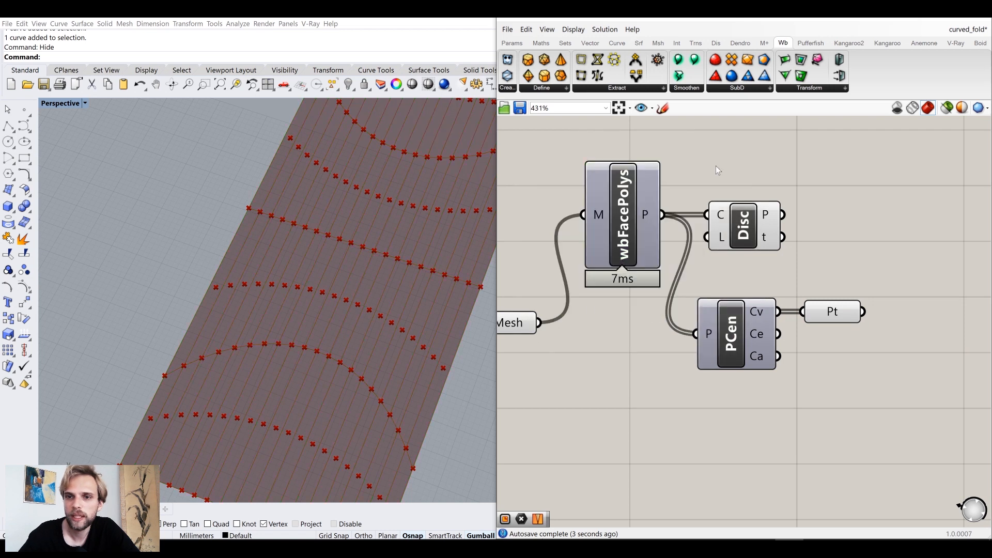
- Turn off the preview of the Mesh parameter that feeds wbFacePolys
{"action": "right_click_drag", "start_coordinate": [518, 331], "coordinate": [584, 328]}
{"action": "left_click", "coordinate": [598, 317]}
{"action": "key", "text": "space"}
{"action": "right_click_drag", "start_coordinate": [672, 326], "coordinate": [538, 364]}
{"action": "mouse_move", "coordinate": [704, 247]}
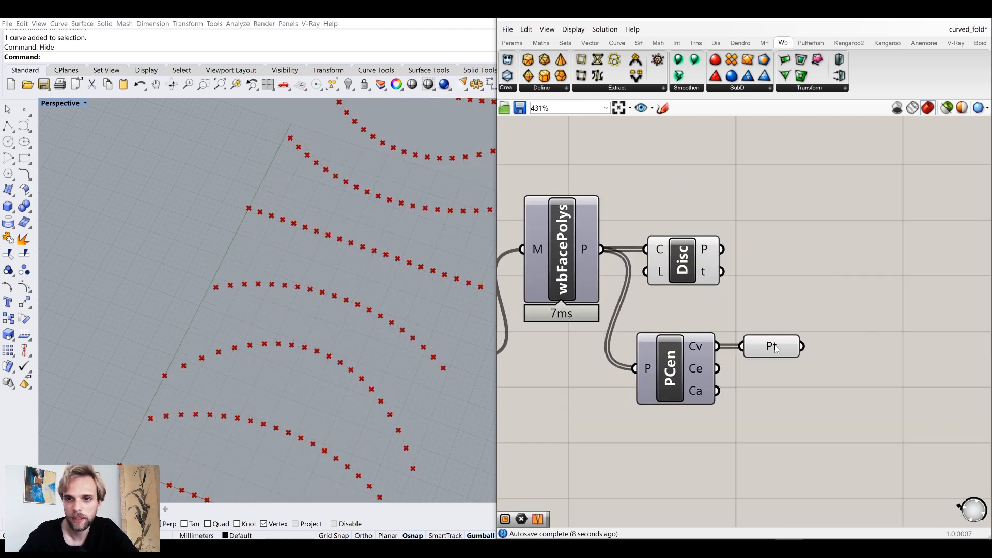
{"action": "mouse_move", "coordinate": [776, 350]}
{"action": "right_click_drag", "start_coordinate": [823, 275], "coordinate": [800, 302]}
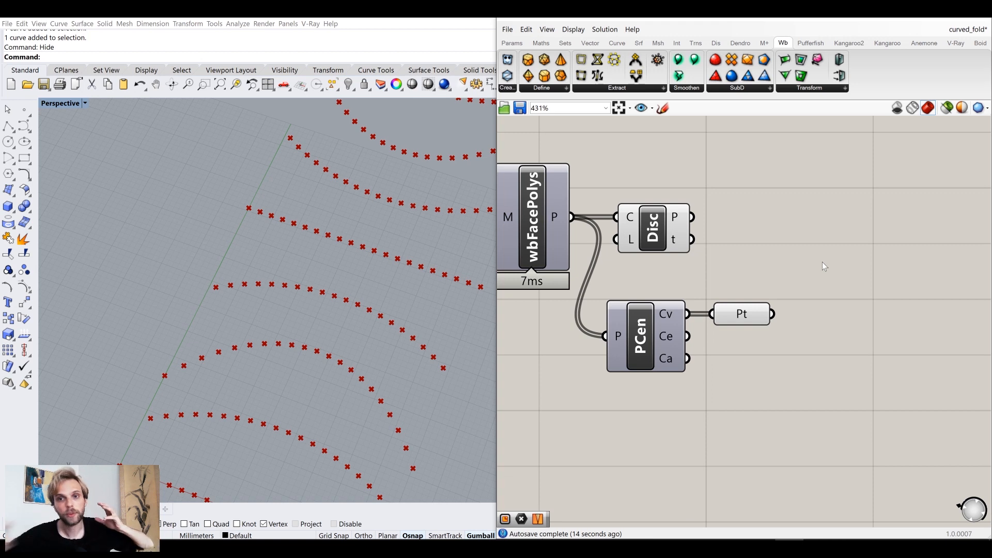
- Add a Merge component, connect the P output of Disc to D1, and align it with Disc
{"action": "left_click", "coordinate": [668, 222]}
{"action": "left_click", "coordinate": [746, 318]}
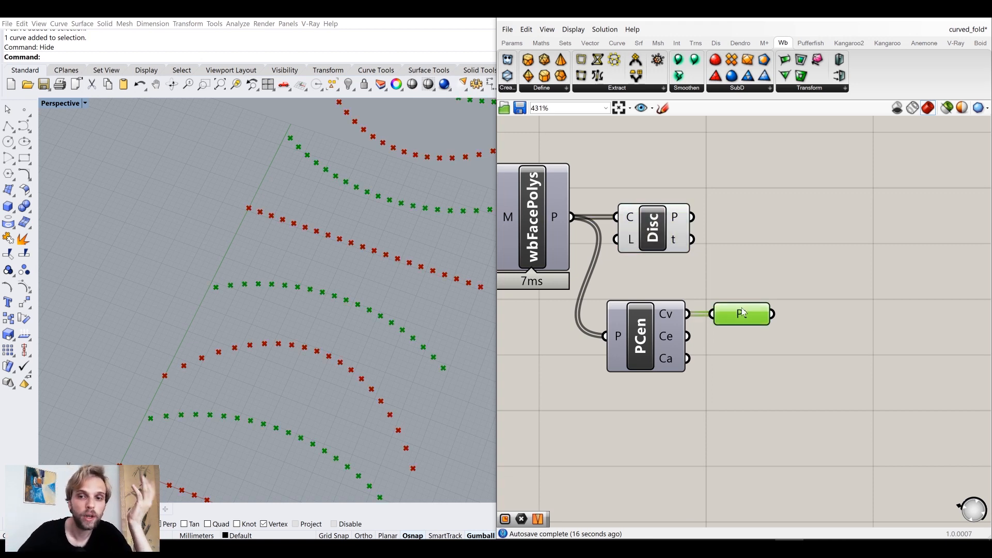
{"action": "mouse_move", "coordinate": [717, 315]}
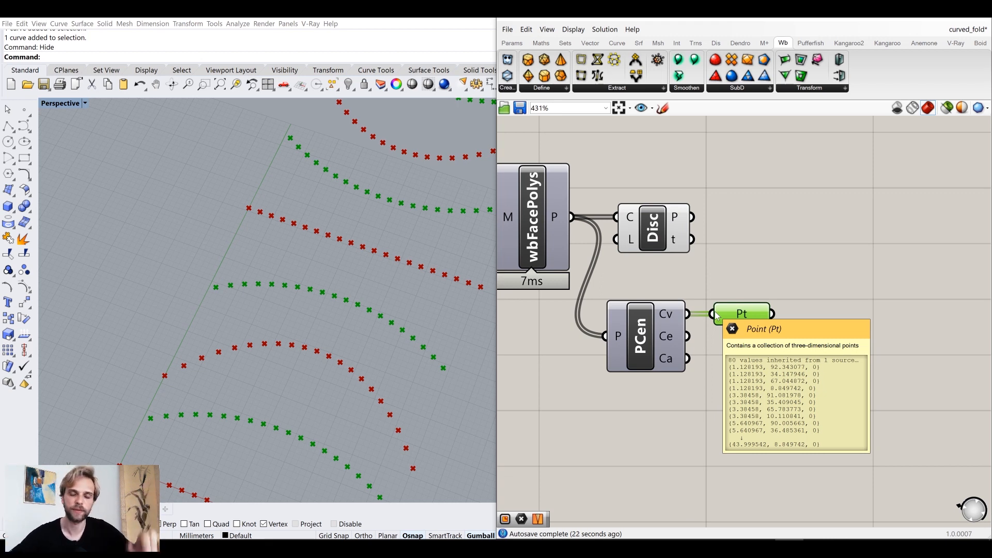
{"action": "double_click", "coordinate": [881, 266]}
{"action": "type", "text": "merge"}
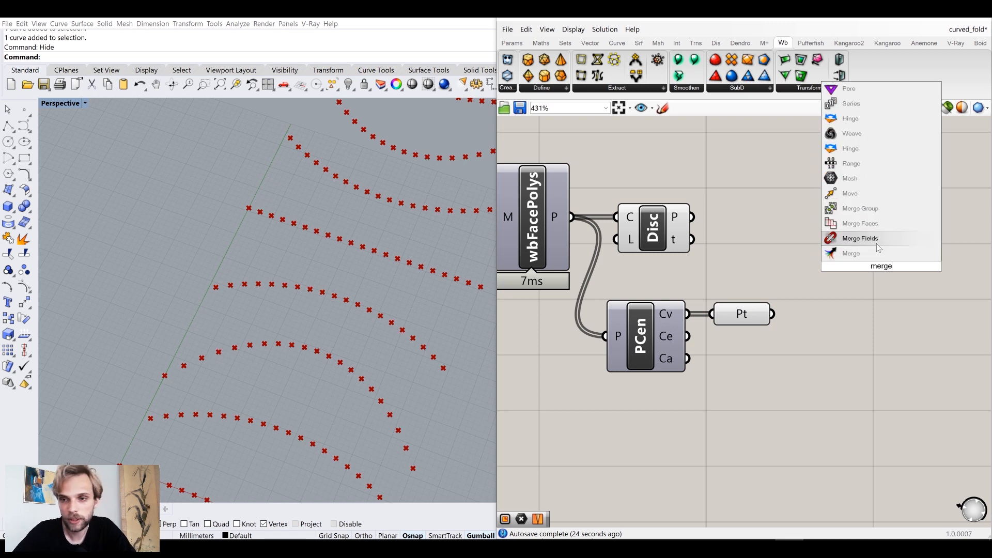
{"action": "key", "text": "Return"}
{"action": "left_click_drag", "start_coordinate": [691, 217], "coordinate": [817, 242]}
{"action": "left_click_drag", "start_coordinate": [883, 257], "coordinate": [920, 238]}
{"action": "mouse_move", "coordinate": [682, 217]}
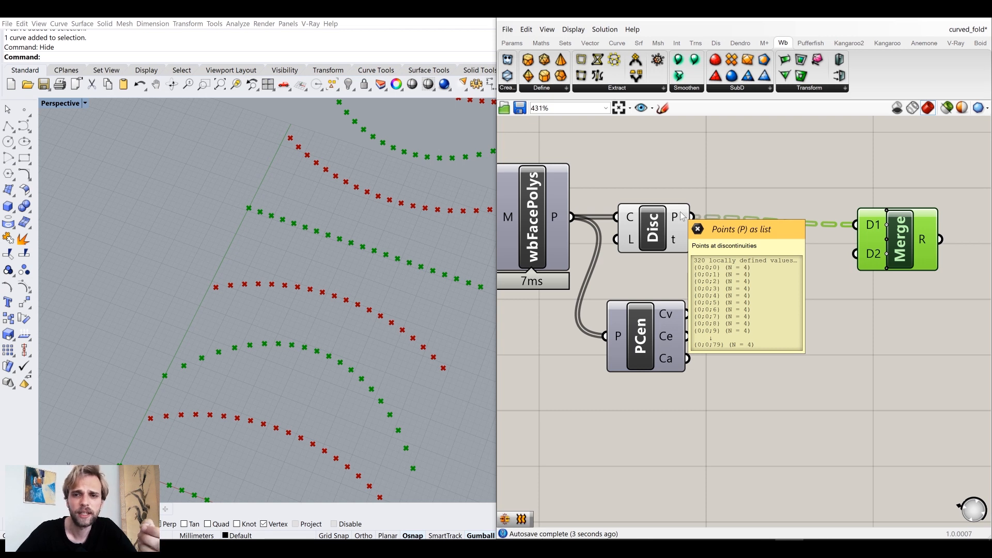
{"action": "left_click_drag", "start_coordinate": [919, 238], "coordinate": [920, 231]}
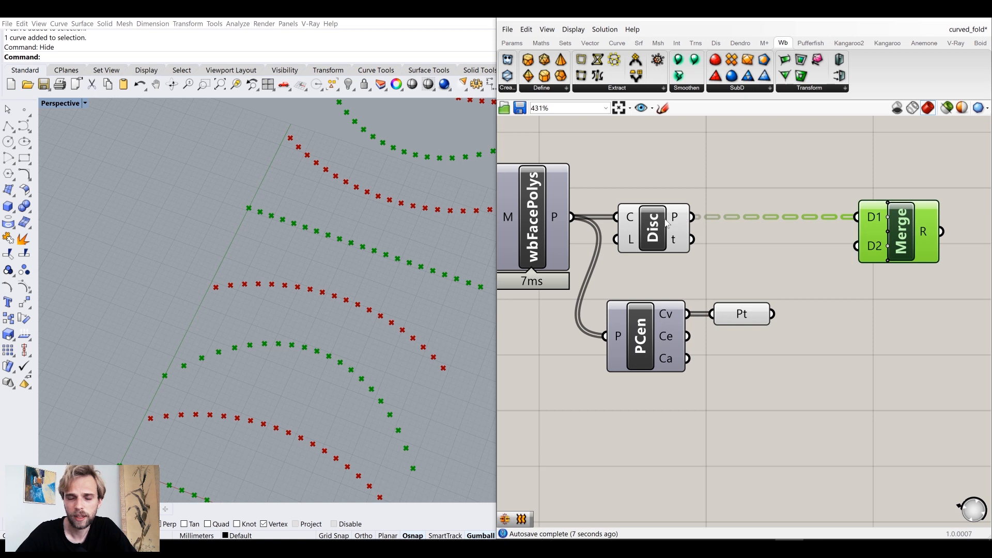
- Connect the Point parameter holding the face centers to the D2 input of Merge and line it up with Cv
{"action": "left_click", "coordinate": [775, 322]}
{"action": "left_click_drag", "start_coordinate": [735, 321], "coordinate": [856, 247]}
{"action": "left_click", "coordinate": [800, 317]}
{"action": "mouse_move", "coordinate": [923, 233]}
{"action": "left_mouse_down"}
{"action": "mouse_move", "coordinate": [925, 250]}
{"action": "mouse_move", "coordinate": [913, 237]}
{"action": "left_mouse_up"}
{"action": "scroll", "coordinate": [912, 241], "scroll_direction": "up", "scroll_amount": 2}
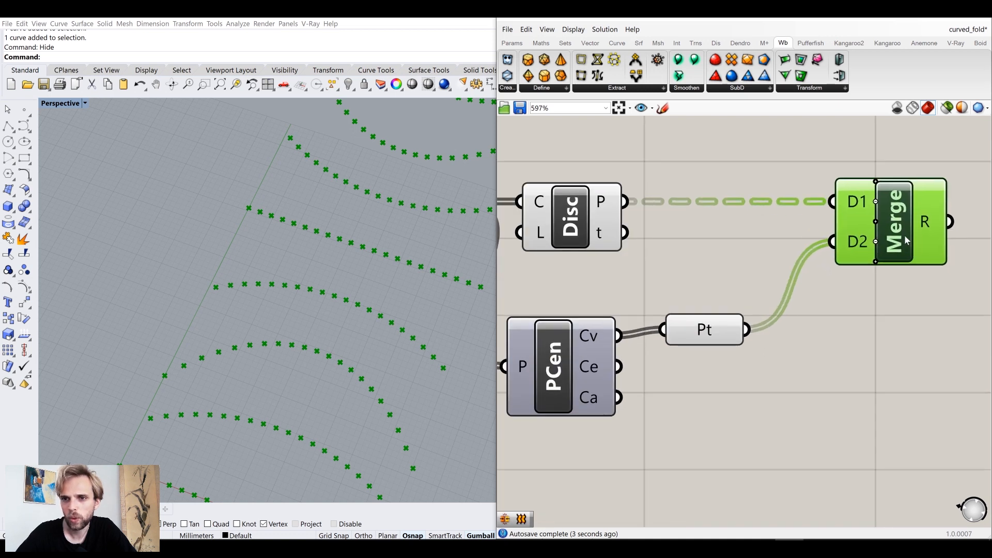
{"action": "left_click_drag", "start_coordinate": [705, 332], "coordinate": [692, 340]}
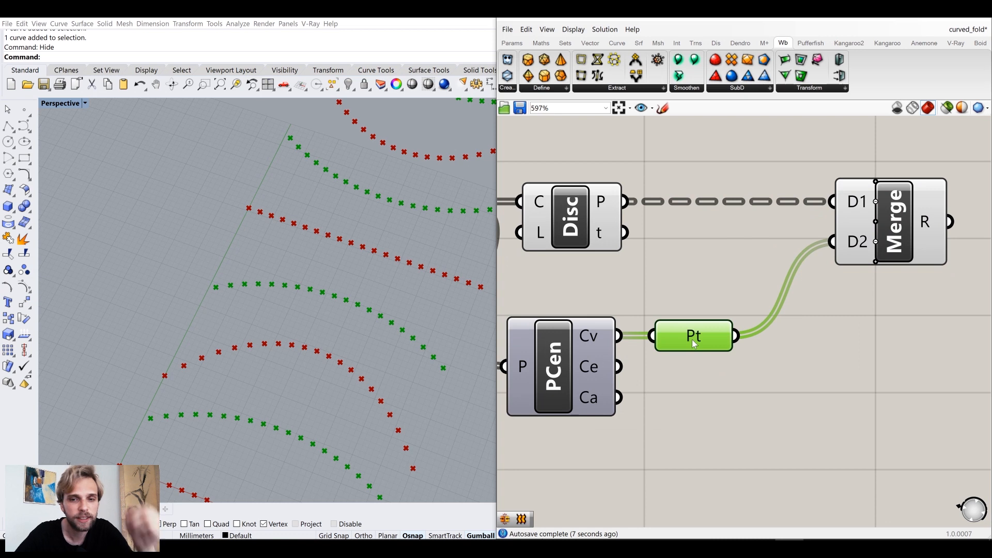
- Graft the Point parameter so each face center sits in its own branch like the Disc points
{"action": "left_click", "coordinate": [594, 207]}
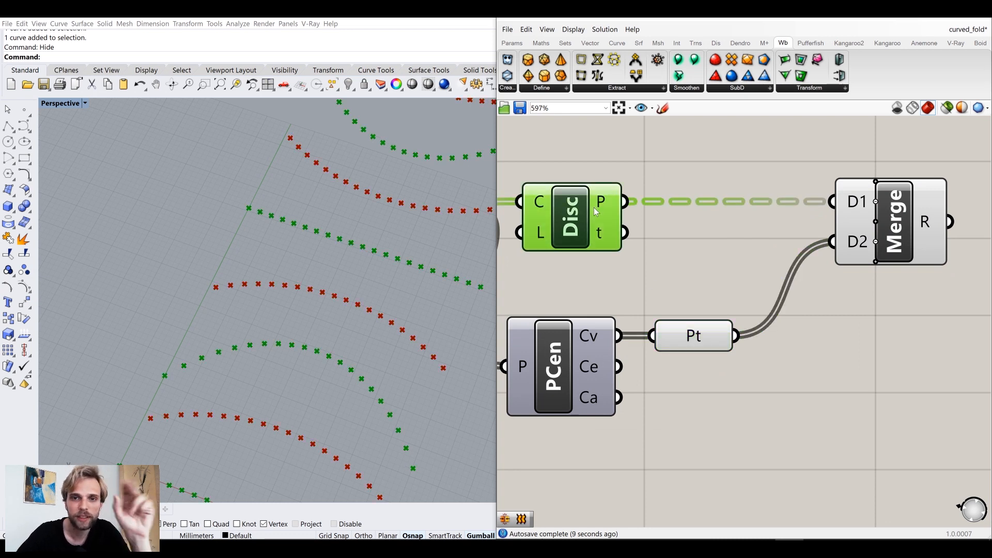
{"action": "mouse_move", "coordinate": [594, 206]}
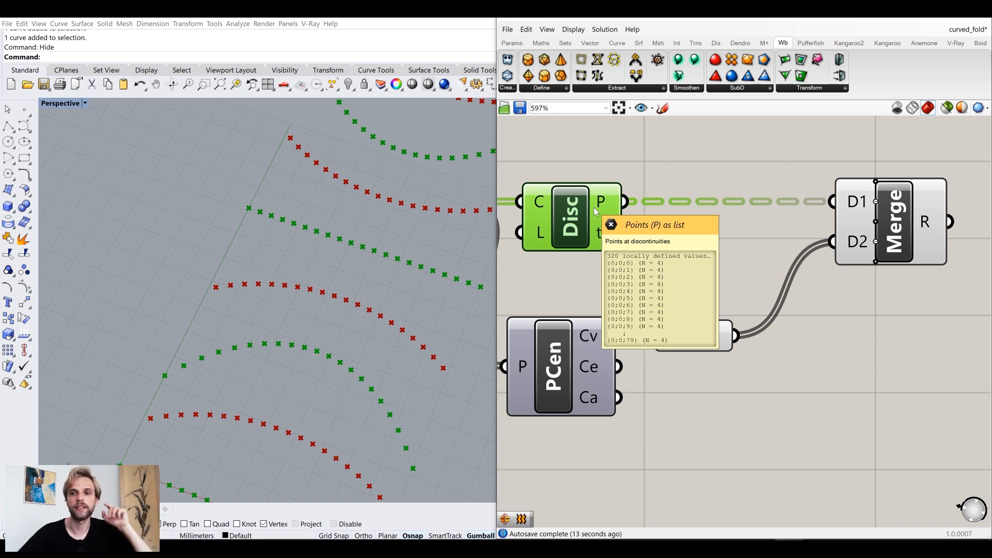
{"action": "left_click", "coordinate": [692, 337]}
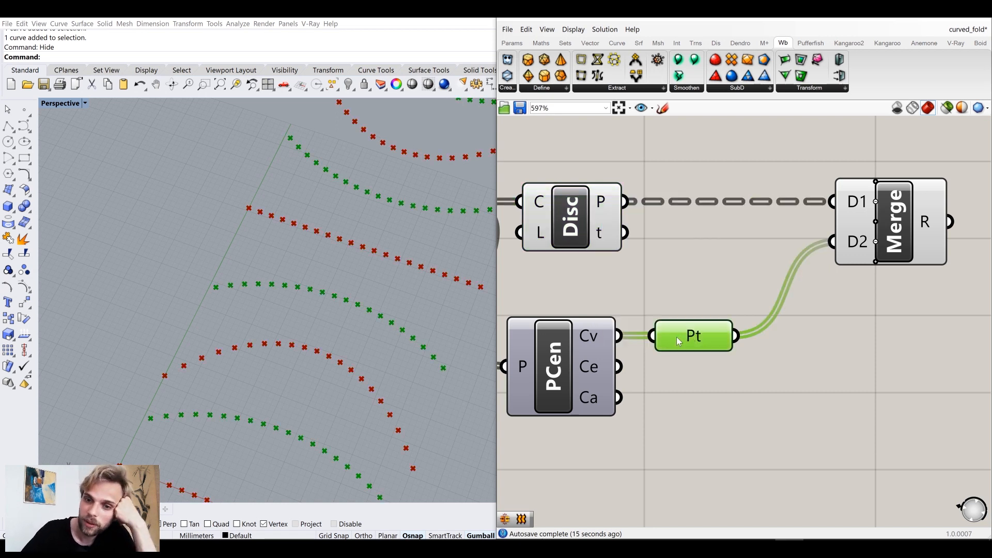
{"action": "right_click", "coordinate": [676, 337]}
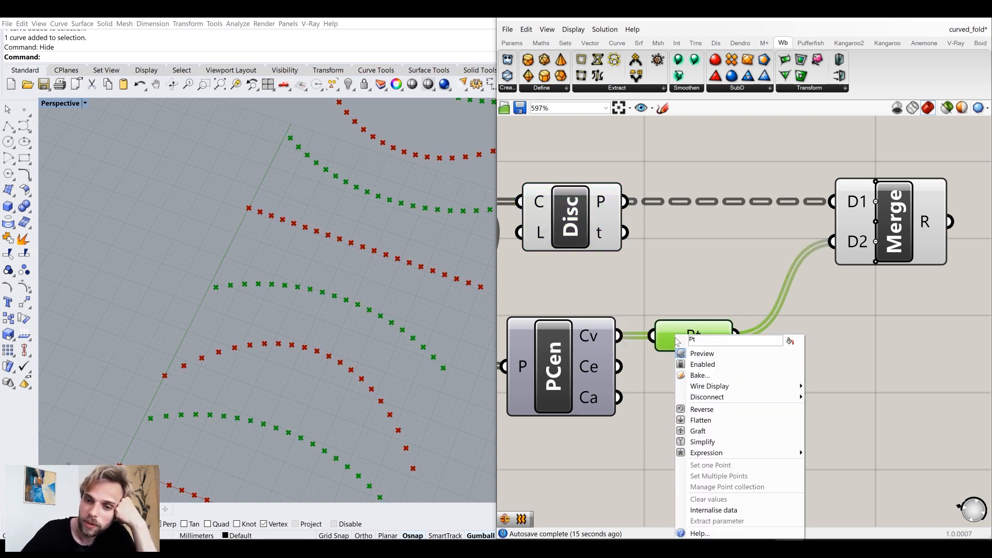
{"action": "left_click", "coordinate": [698, 431]}
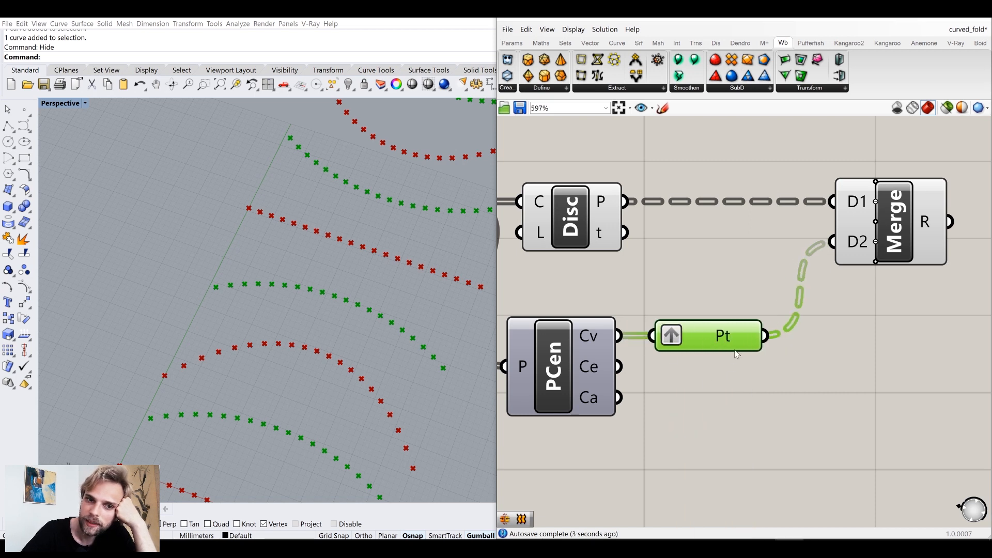
{"action": "left_click", "coordinate": [764, 398]}
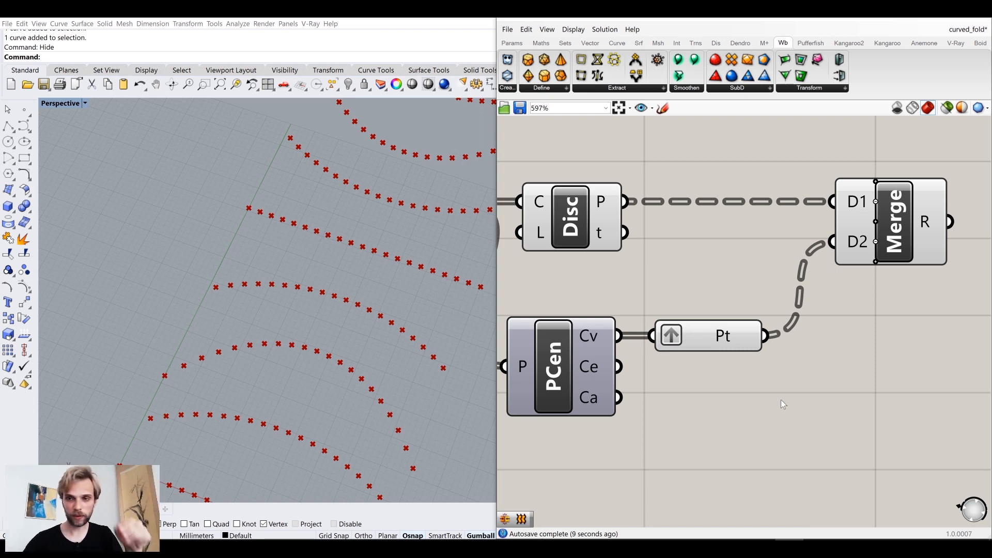
- Examine the data tree of the Merge component's R output and its points in the viewport
{"action": "mouse_move", "coordinate": [931, 222]}
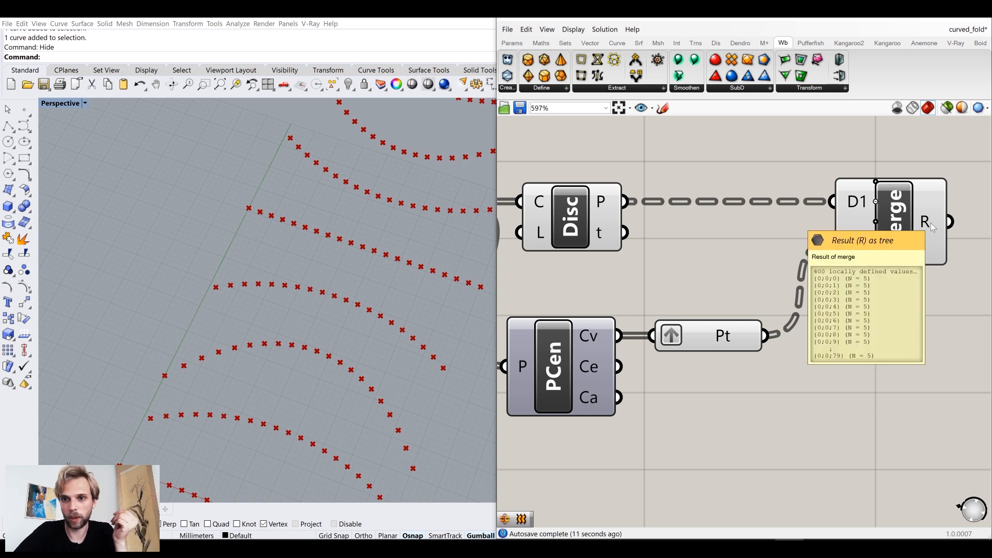
{"action": "right_click_drag", "start_coordinate": [931, 223], "coordinate": [711, 252]}
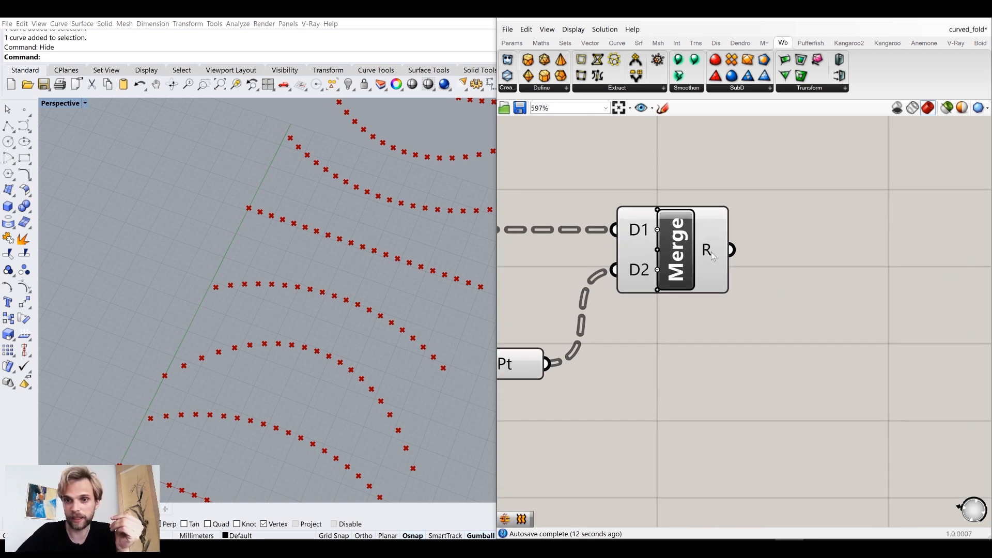
{"action": "mouse_move", "coordinate": [710, 252]}
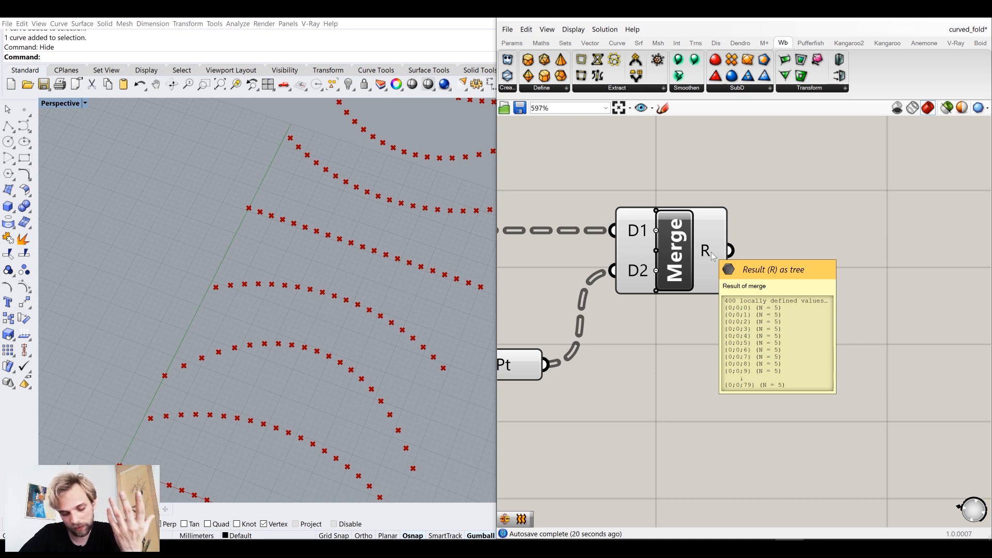
{"action": "double_click", "coordinate": [839, 260]}
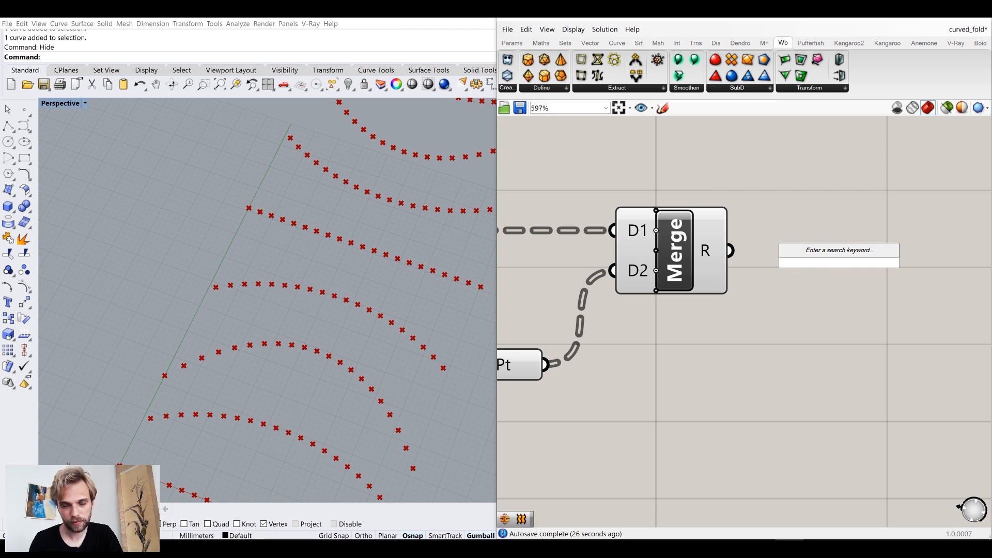
{"action": "left_click", "coordinate": [744, 385]}
{"action": "left_click", "coordinate": [698, 278]}
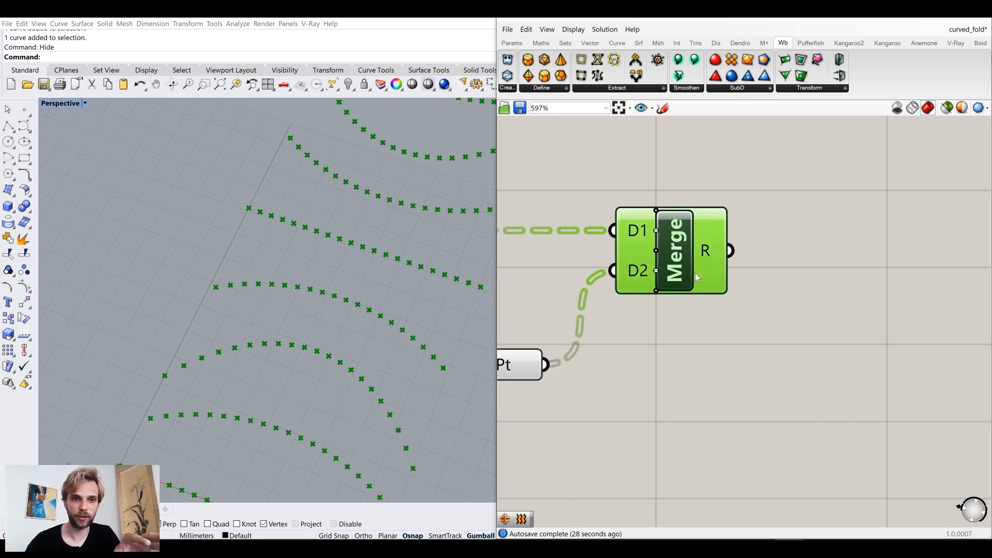
{"action": "left_click", "coordinate": [715, 310]}
- Turn off the preview of the Disc, Polygon Center and Point components feeding Merge
{"action": "scroll", "coordinate": [715, 310], "scroll_direction": "down", "scroll_amount": 4}
{"action": "right_click_drag", "start_coordinate": [624, 402], "coordinate": [708, 376]}
{"action": "left_click_drag", "start_coordinate": [708, 381], "coordinate": [559, 211]}
{"action": "key", "text": "space"}
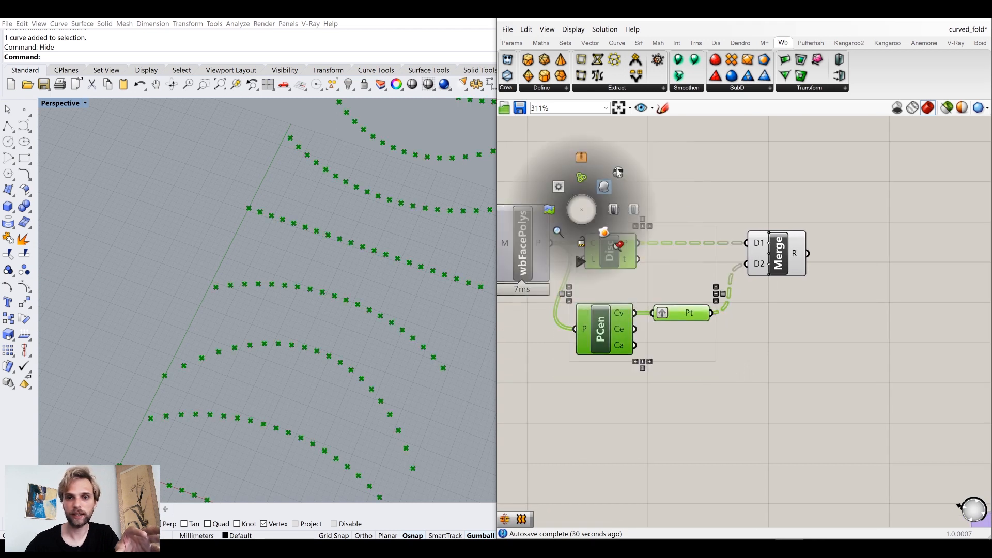
{"action": "right_click_drag", "start_coordinate": [724, 188], "coordinate": [611, 203]}
{"action": "left_click", "coordinate": [672, 271]}
{"action": "mouse_move", "coordinate": [683, 269]}
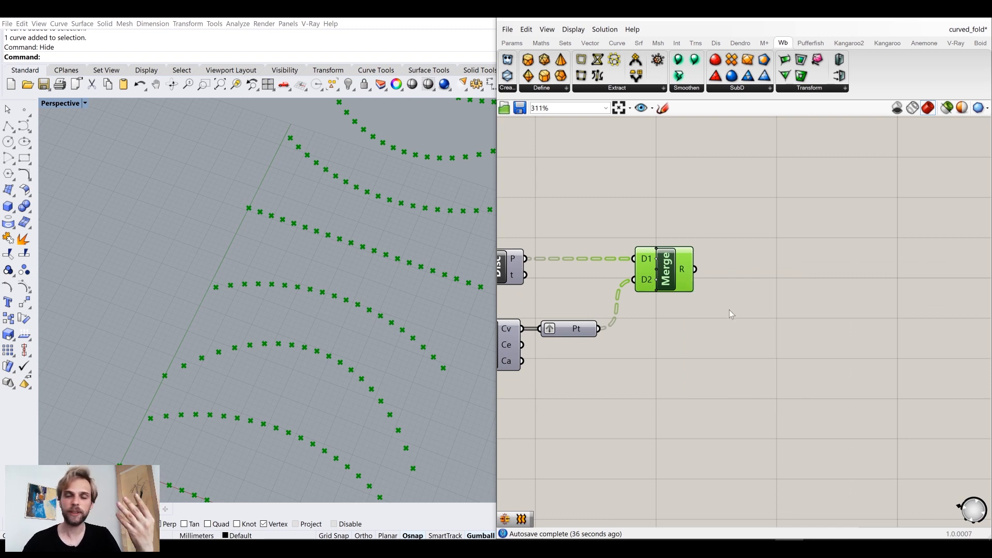
- Place a Delaunay Mesh component and connect the R output of Merge to its P input
{"action": "left_click", "coordinate": [729, 310]}
{"action": "left_click", "coordinate": [811, 43]}
{"action": "left_click", "coordinate": [764, 43]}
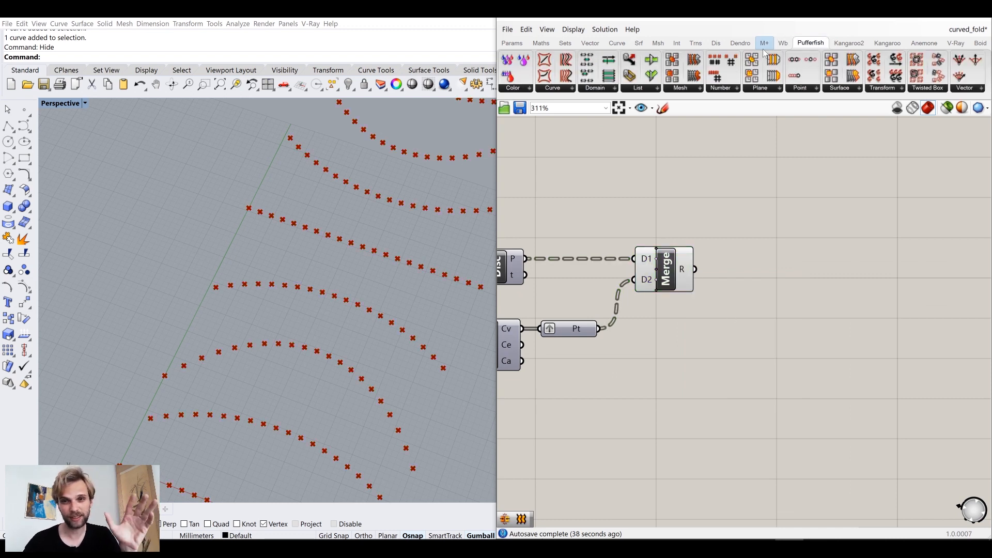
{"action": "left_click", "coordinate": [716, 43]}
{"action": "left_click", "coordinate": [696, 43]}
{"action": "left_click", "coordinate": [658, 43]}
{"action": "left_click", "coordinate": [744, 89]}
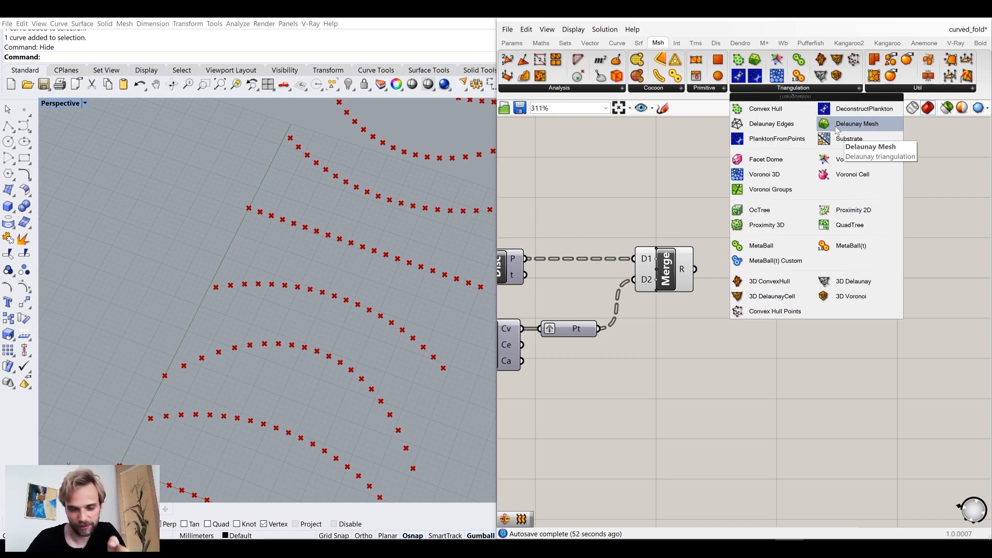
{"action": "left_click_drag", "start_coordinate": [837, 129], "coordinate": [772, 307]}
{"action": "left_click_drag", "start_coordinate": [695, 269], "coordinate": [738, 283]}
- Turn off the preview of the Merge component
{"action": "left_click", "coordinate": [749, 239]}
{"action": "left_click", "coordinate": [670, 274]}
{"action": "middle_click", "coordinate": [670, 274]}
{"action": "left_click", "coordinate": [692, 245]}
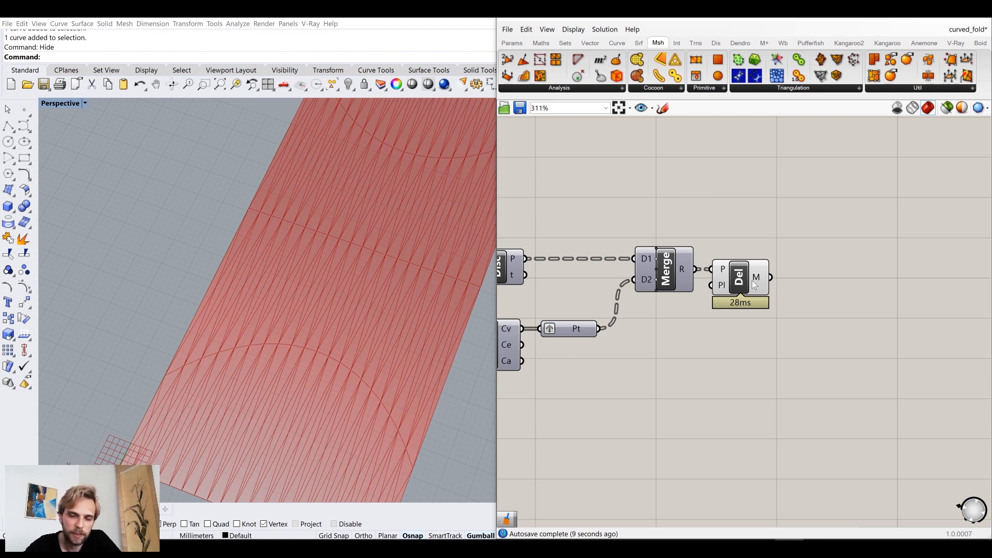
- Flatten the M output of the Delaunay Mesh component and check its list of meshes
{"action": "mouse_move", "coordinate": [756, 280]}
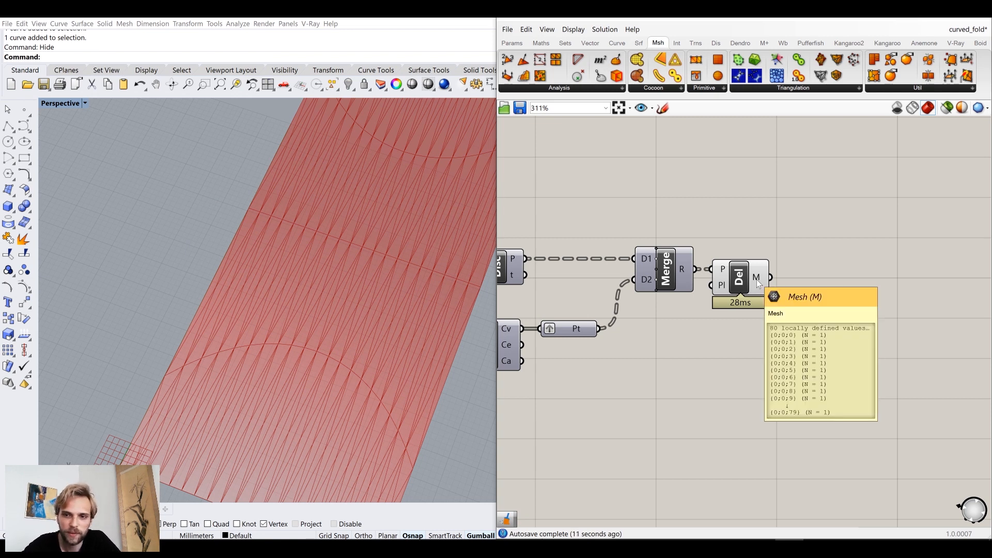
{"action": "right_click", "coordinate": [757, 280]}
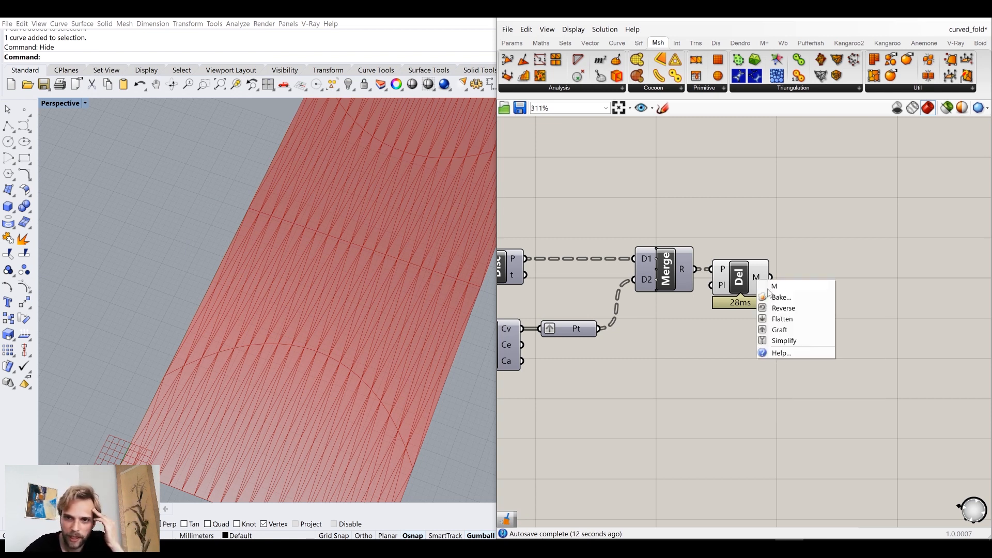
{"action": "left_click", "coordinate": [788, 322]}
{"action": "mouse_move", "coordinate": [755, 277]}
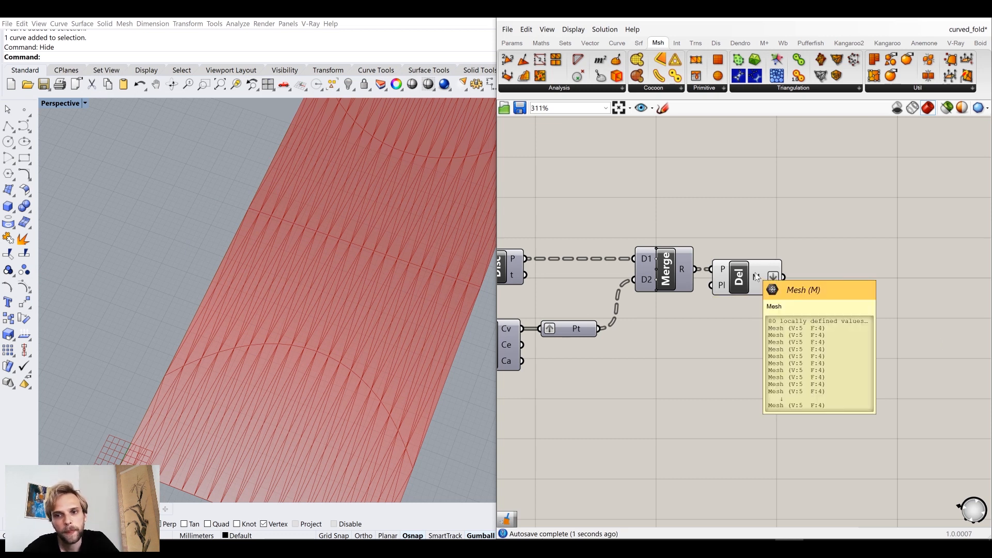
- Place a Combine & Clean component and connect the flattened M output of the Delaunay Mesh component to it
{"action": "scroll", "coordinate": [737, 310], "scroll_direction": "down", "scroll_amount": 4}
{"action": "scroll", "coordinate": [577, 293], "scroll_direction": "up", "scroll_amount": 2}
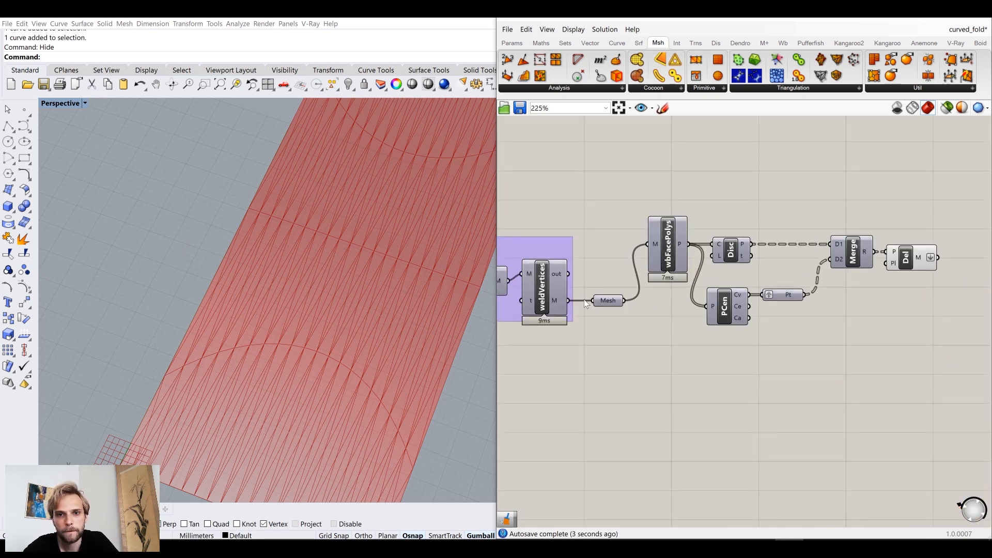
{"action": "right_click_drag", "start_coordinate": [814, 322], "coordinate": [777, 314]}
{"action": "right_click_drag", "start_coordinate": [881, 311], "coordinate": [768, 327]}
{"action": "scroll", "coordinate": [782, 290], "scroll_direction": "up", "scroll_amount": 3}
{"action": "double_click", "coordinate": [783, 289]}
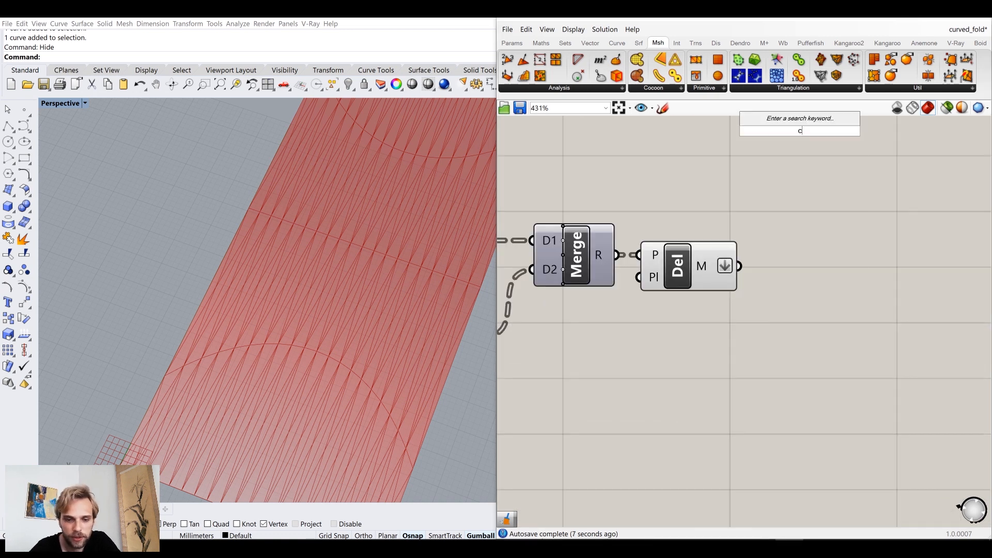
{"action": "type", "text": "combine"}
{"action": "left_click", "coordinate": [783, 253]}
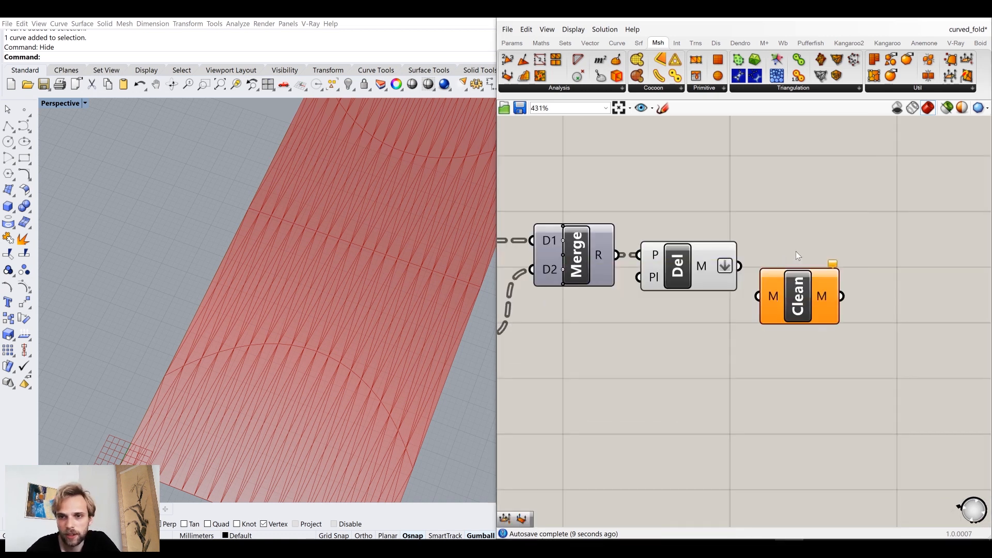
{"action": "left_click_drag", "start_coordinate": [740, 266], "coordinate": [763, 266]}
{"action": "left_click", "coordinate": [747, 329]}
- Copy the weldVertices component to the end of the chain and feed its M input from the new Clean component
{"action": "scroll", "coordinate": [745, 330], "scroll_direction": "down", "scroll_amount": 3}
{"action": "right_click_drag", "start_coordinate": [671, 330], "coordinate": [941, 314]}
{"action": "left_click", "coordinate": [616, 308]}
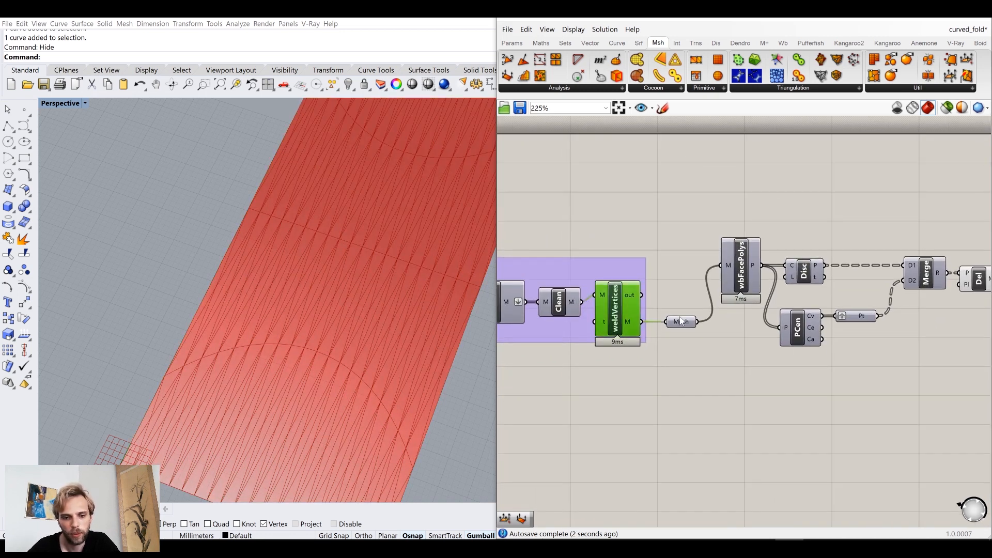
{"action": "scroll", "coordinate": [681, 321], "scroll_direction": "down", "scroll_amount": 3}
{"action": "left_click_drag", "start_coordinate": [851, 305], "coordinate": [891, 305]}
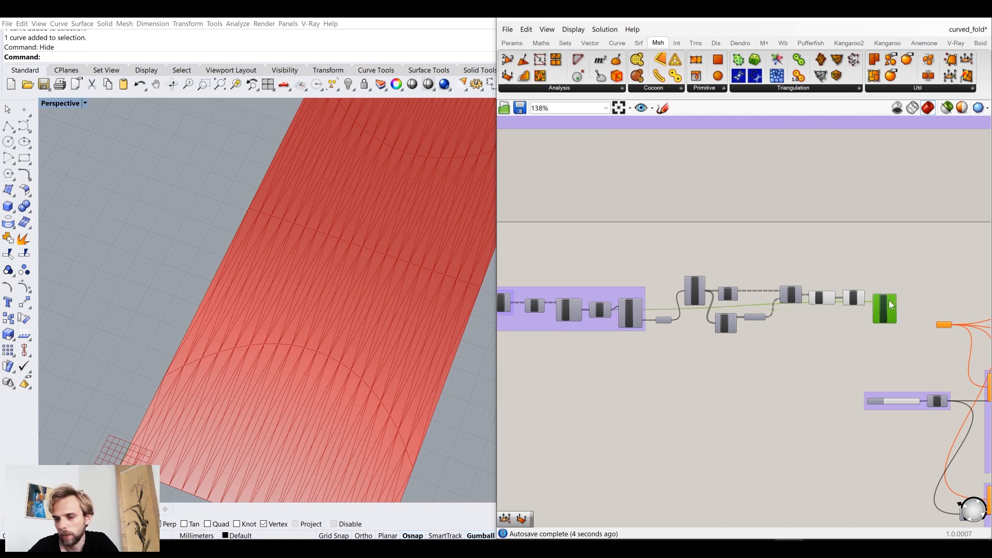
{"action": "scroll", "coordinate": [891, 305], "scroll_direction": "up", "scroll_amount": 4}
{"action": "left_click", "coordinate": [836, 374]}
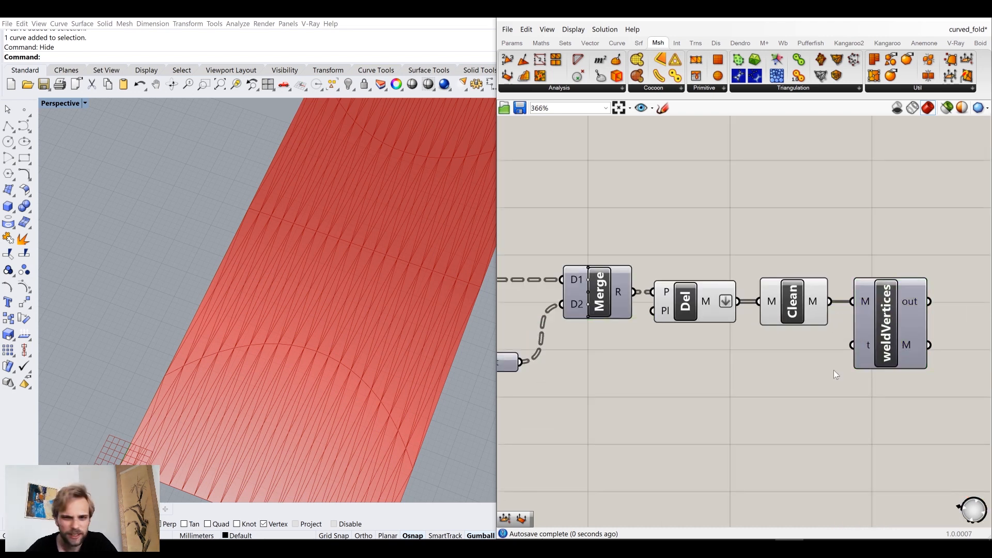
- Turn off the preview of the Delaunay Mesh component and the Clean component after it
{"action": "scroll", "coordinate": [833, 370], "scroll_direction": "down", "scroll_amount": 3}
{"action": "left_click_drag", "start_coordinate": [839, 398], "coordinate": [760, 317]}
{"action": "middle_click", "coordinate": [760, 316]}
{"action": "left_click", "coordinate": [796, 281]}
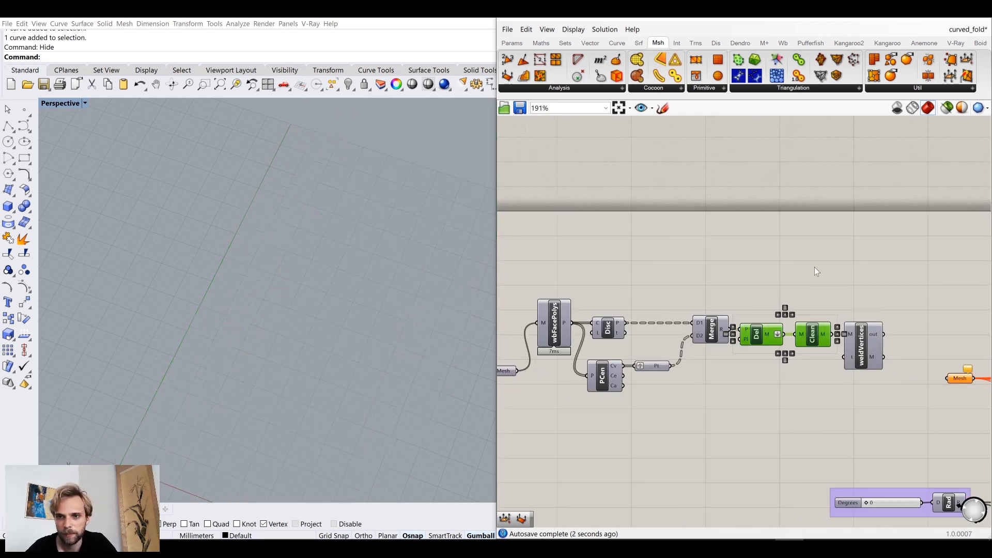
- Group the triangulation components from wbFacePolys through the second weldVertices
{"action": "scroll", "coordinate": [833, 355], "scroll_direction": "down", "scroll_amount": 3}
{"action": "left_click_drag", "start_coordinate": [860, 387], "coordinate": [656, 299]}
{"action": "middle_click", "coordinate": [656, 299]}
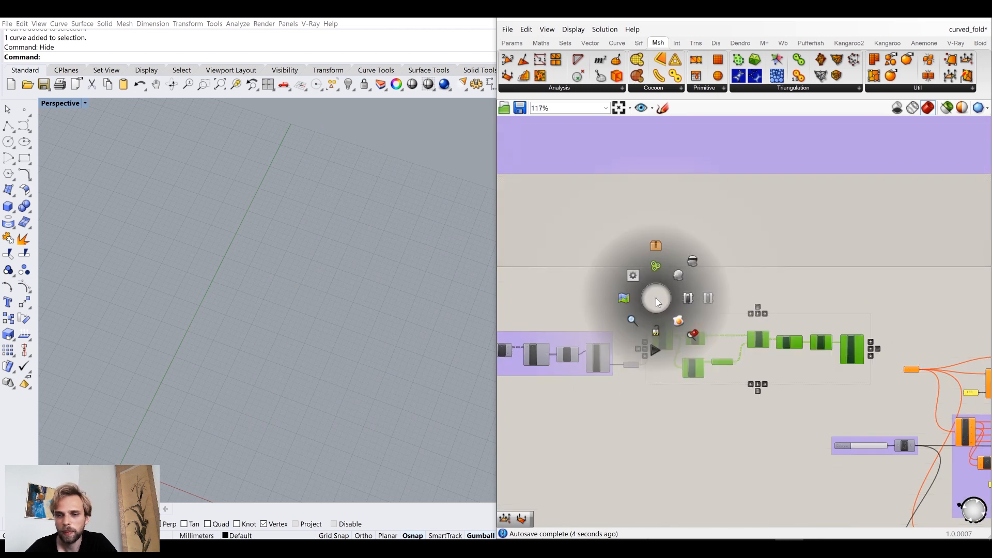
{"action": "left_click", "coordinate": [657, 267]}
- Turn the Delaunay Mesh component's preview back on and inspect the triangulated faces in the Rhino viewport
{"action": "scroll", "coordinate": [798, 325], "scroll_direction": "up", "scroll_amount": 5}
{"action": "left_click", "coordinate": [730, 350]}
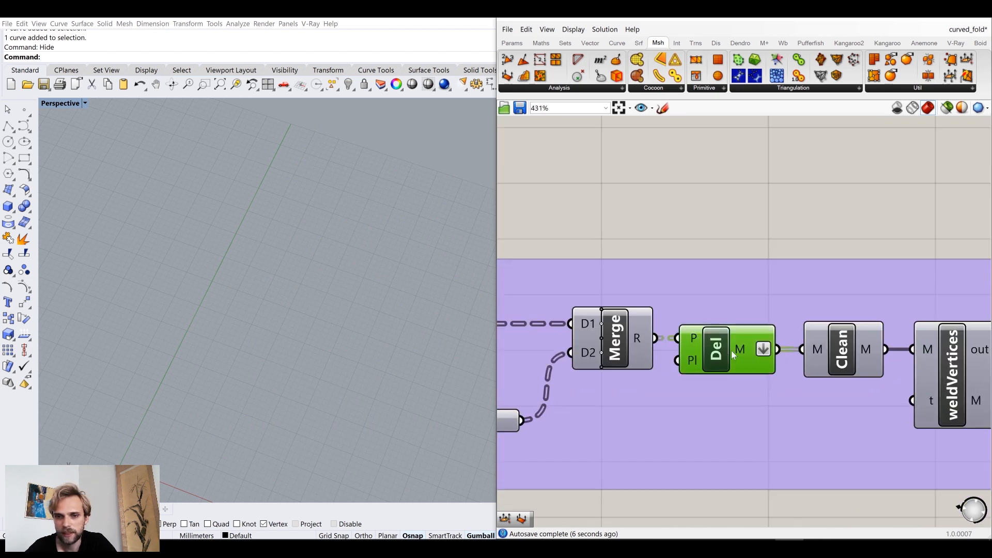
{"action": "middle_click", "coordinate": [734, 353]}
{"action": "left_click", "coordinate": [766, 319]}
{"action": "left_click", "coordinate": [513, 307]}
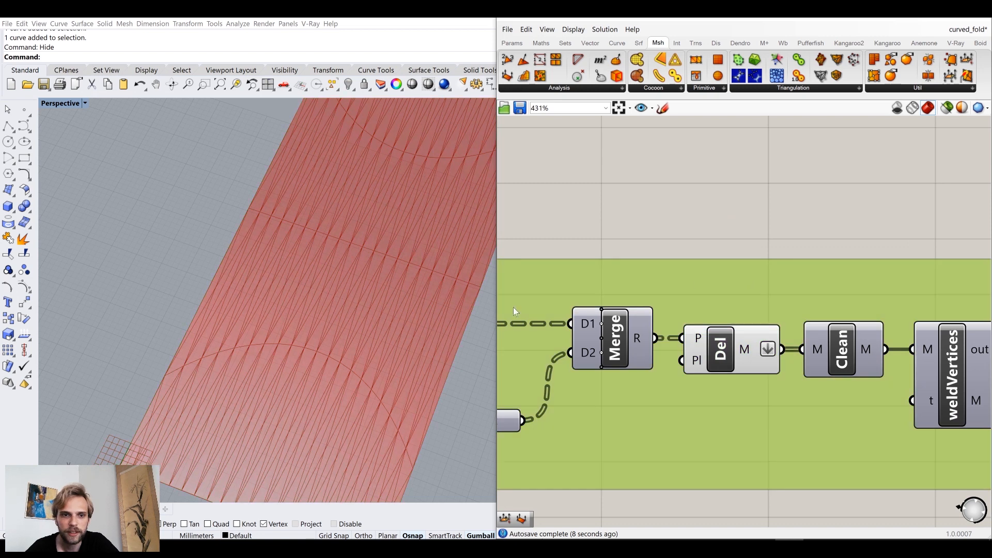
{"action": "scroll", "coordinate": [321, 292], "scroll_direction": "up", "scroll_amount": 2}
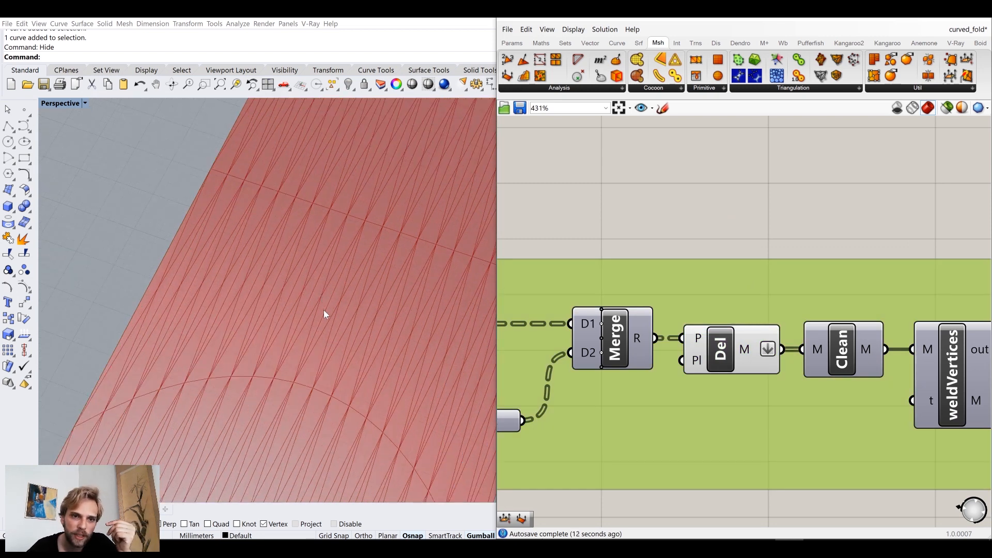
{"action": "scroll", "coordinate": [270, 267], "scroll_direction": "down", "scroll_amount": 7}
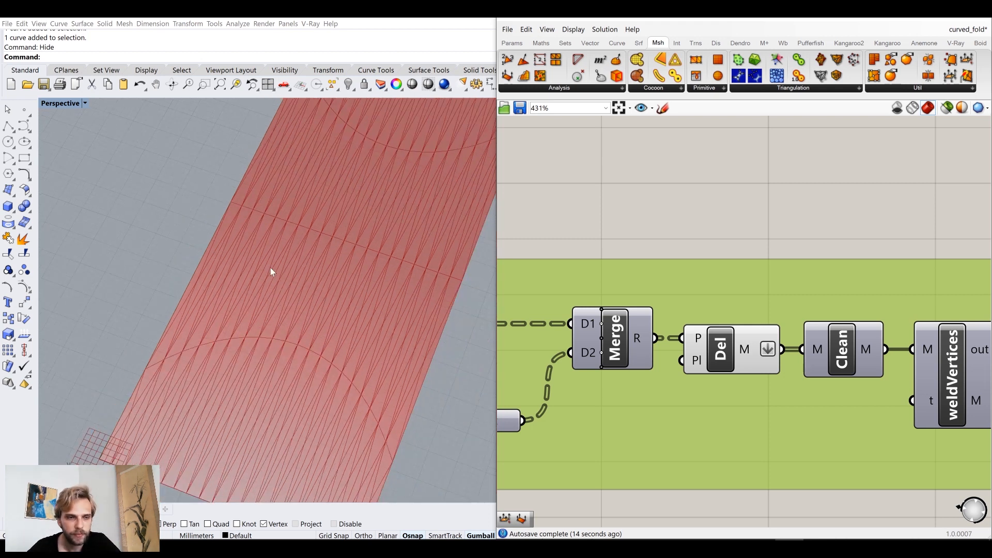
- Sketch a rectangle in an empty area of the Rhino viewport and place a point at its center
{"action": "right_click_drag", "start_coordinate": [206, 237], "coordinate": [322, 304], "text": "shift"}
{"action": "left_click", "coordinate": [24, 158]}
{"action": "left_click", "coordinate": [182, 230]}
{"action": "scroll", "coordinate": [118, 251], "scroll_direction": "up", "scroll_amount": 4}
{"action": "right_click_drag", "start_coordinate": [119, 251], "coordinate": [212, 261], "text": "shift"}
{"action": "left_click", "coordinate": [25, 110]}
{"action": "left_click", "coordinate": [241, 263]}
- Draw polylines joining the four corners of the rectangle to its center point
{"action": "left_click", "coordinate": [8, 126]}
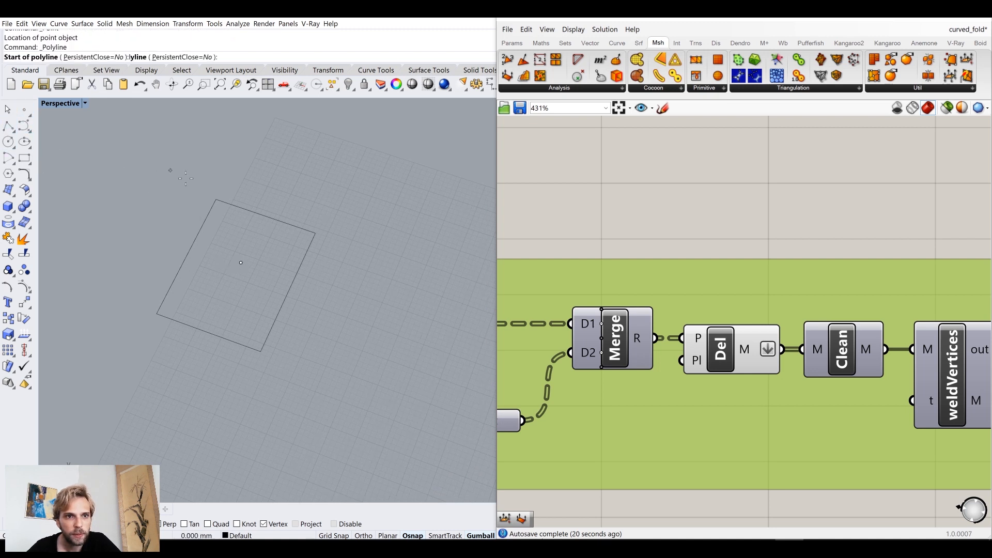
{"action": "left_click", "coordinate": [216, 199]}
{"action": "left_click", "coordinate": [241, 263]}
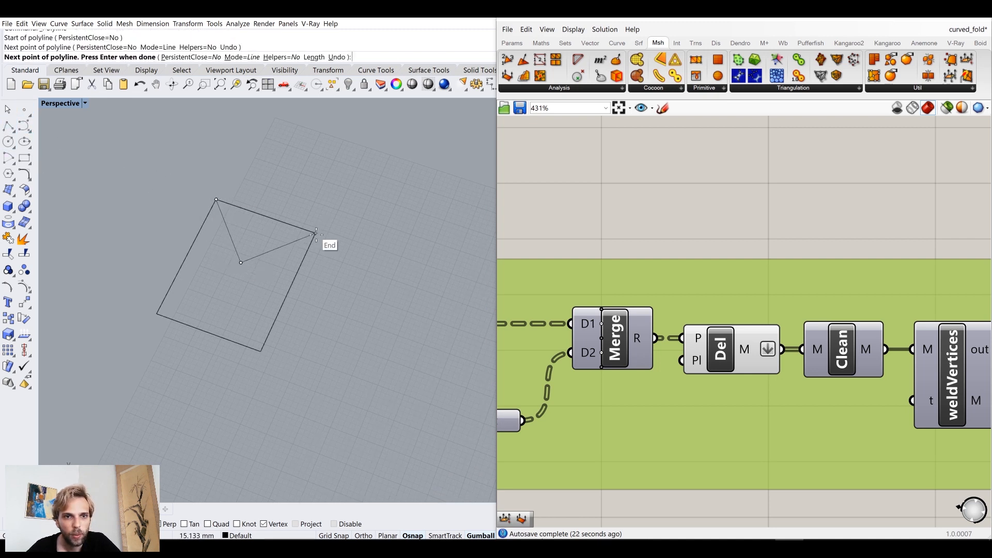
{"action": "left_click", "coordinate": [315, 234]}
{"action": "key", "text": "Return"}
{"action": "key", "text": "Return"}
{"action": "left_click", "coordinate": [240, 262]}
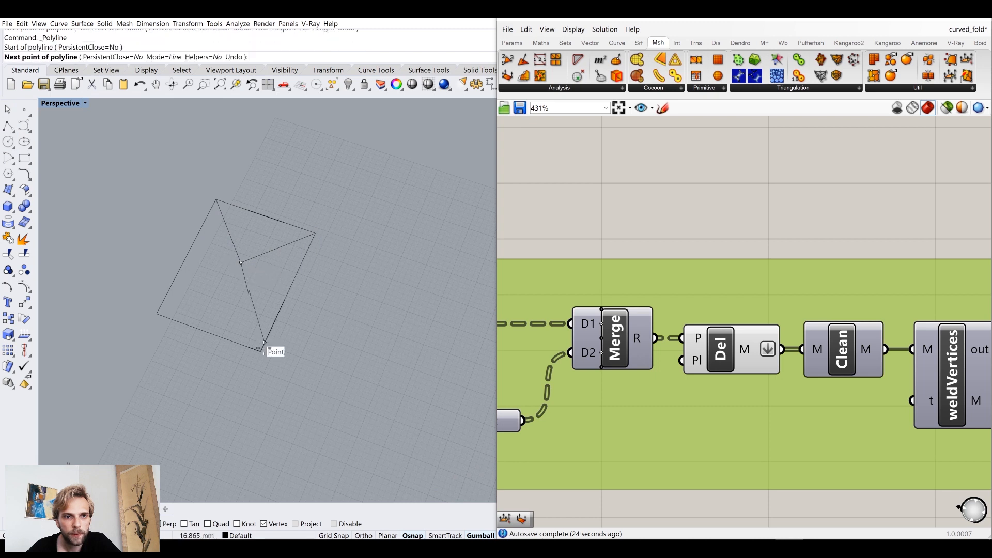
{"action": "left_click", "coordinate": [261, 352]}
{"action": "key", "text": "Return"}
{"action": "key", "text": "Return"}
{"action": "left_click", "coordinate": [241, 262]}
{"action": "left_click", "coordinate": [157, 312]}
{"action": "key", "text": "Return"}
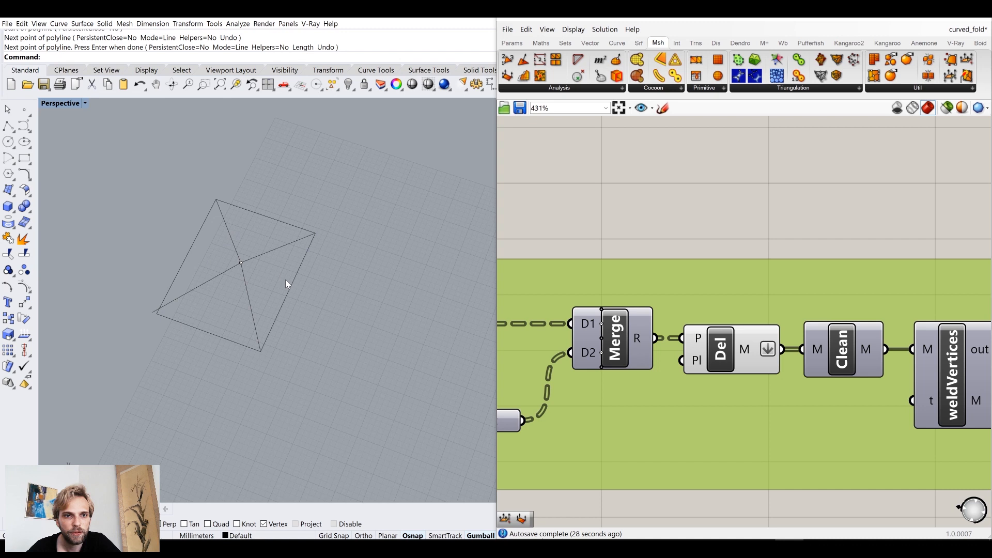
- Delete the demonstration rectangle, its center point and the connecting polylines
{"action": "left_click_drag", "start_coordinate": [343, 374], "coordinate": [156, 197]}
{"action": "key", "text": "Delete"}
{"action": "scroll", "coordinate": [734, 351], "scroll_direction": "down", "scroll_amount": 2}
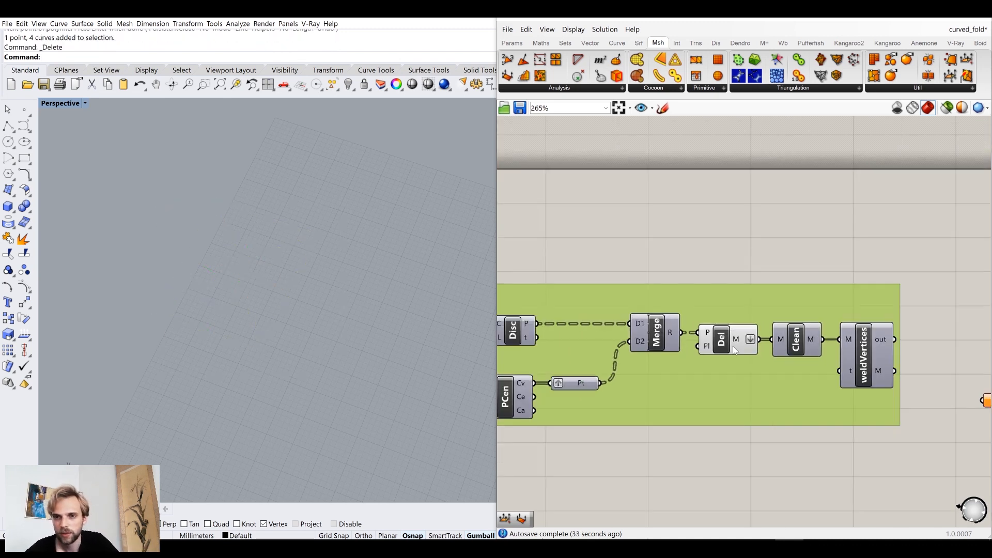
- Turn off the preview of the Delaunay Mesh component inside the triangulation group
{"action": "left_click", "coordinate": [732, 346]}
{"action": "middle_click", "coordinate": [732, 346]}
{"action": "left_click", "coordinate": [775, 311]}
{"action": "left_click", "coordinate": [789, 272]}
- Check the M output of the second weldVertices and connect it to the Mesh parameter feeding the Kangaroo goals
{"action": "right_click_drag", "start_coordinate": [855, 298], "coordinate": [734, 270]}
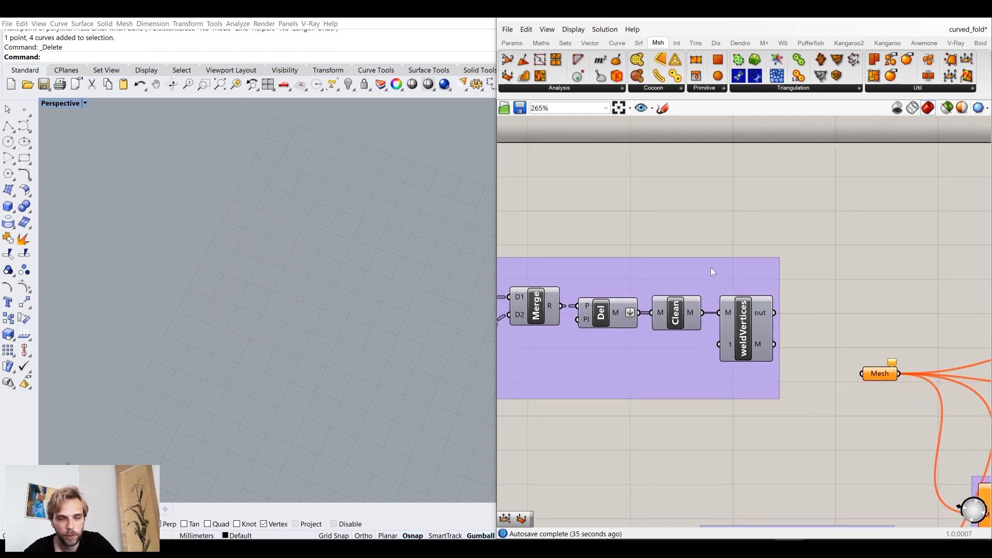
{"action": "mouse_move", "coordinate": [722, 299]}
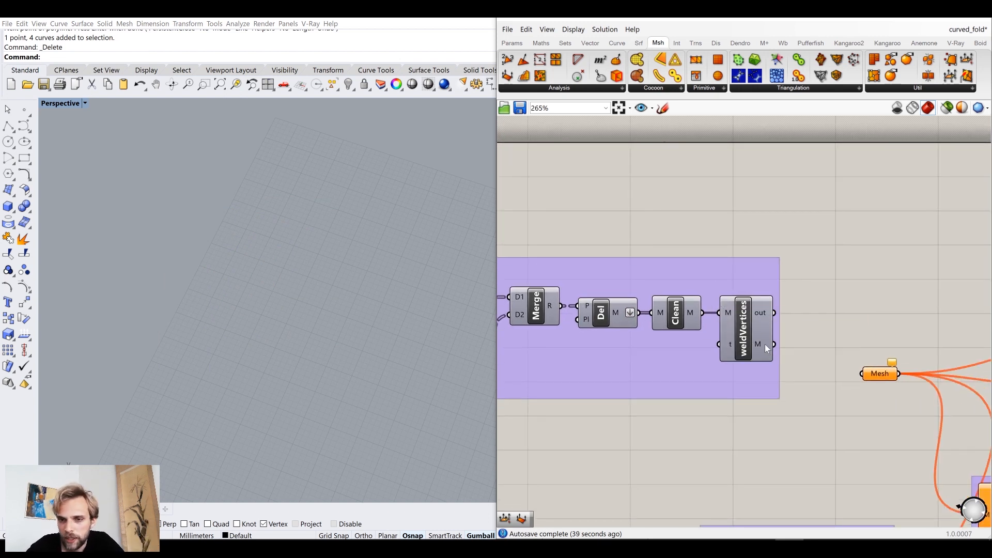
{"action": "mouse_move", "coordinate": [761, 346]}
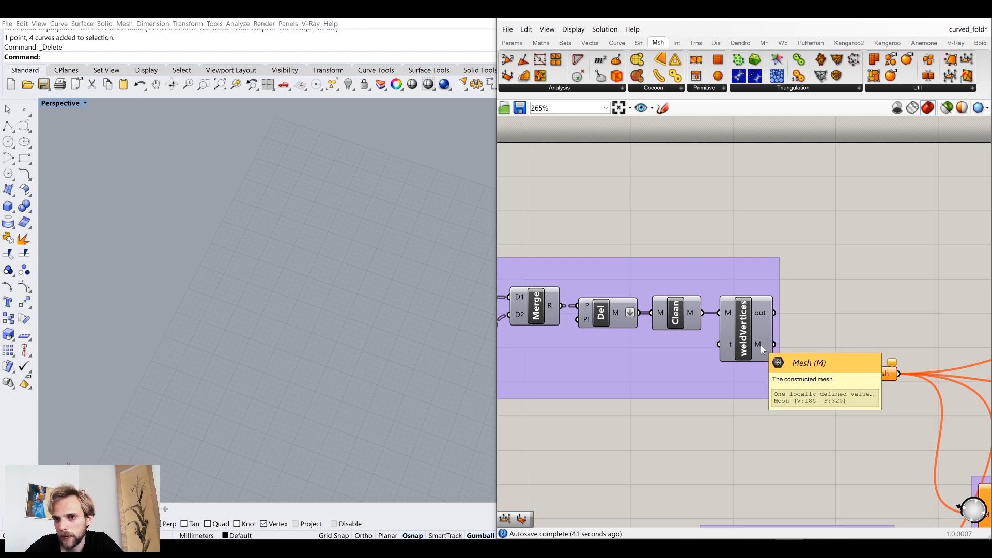
{"action": "left_click_drag", "start_coordinate": [773, 344], "coordinate": [861, 373]}
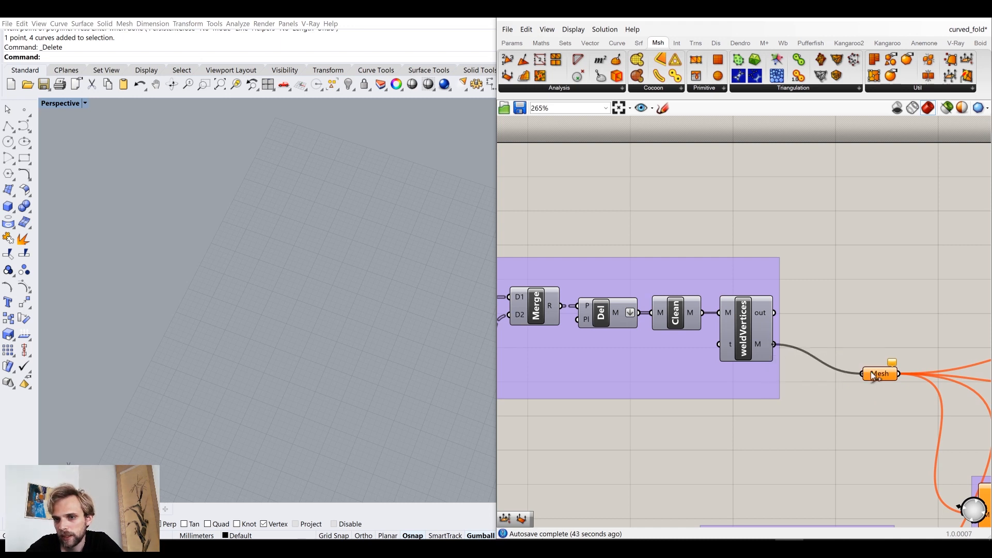
- Turn on the preview of the Custom Preview component at the end of the solver chain
{"action": "scroll", "coordinate": [876, 342], "scroll_direction": "down", "scroll_amount": 2}
{"action": "right_click_drag", "start_coordinate": [846, 354], "coordinate": [594, 305]}
{"action": "scroll", "coordinate": [752, 269], "scroll_direction": "down", "scroll_amount": 4}
{"action": "scroll", "coordinate": [757, 302], "scroll_direction": "up", "scroll_amount": 1}
{"action": "right_click_drag", "start_coordinate": [967, 330], "coordinate": [781, 315]}
{"action": "scroll", "coordinate": [791, 312], "scroll_direction": "up", "scroll_amount": 2}
{"action": "left_click", "coordinate": [799, 303]}
{"action": "middle_click", "coordinate": [801, 305]}
{"action": "left_click", "coordinate": [820, 285]}
{"action": "left_click", "coordinate": [783, 343]}
- Bring the simulated mesh into view and start the Kangaroo Solver by setting its toggle to True
{"action": "right_click_drag", "start_coordinate": [652, 312], "coordinate": [749, 320]}
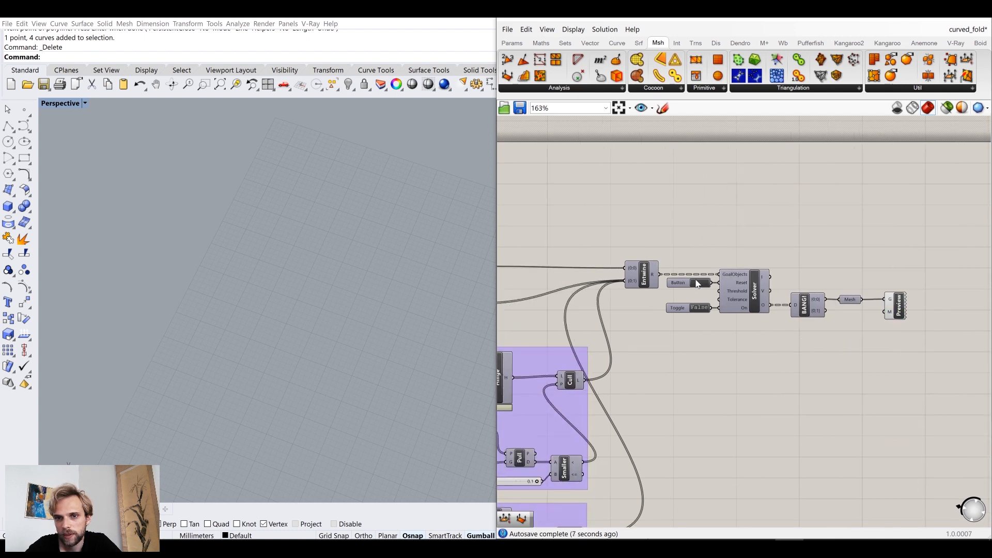
{"action": "right_click_drag", "start_coordinate": [337, 328], "coordinate": [323, 281]}
{"action": "scroll", "coordinate": [324, 280], "scroll_direction": "down", "scroll_amount": 5}
{"action": "right_click_drag", "start_coordinate": [389, 306], "coordinate": [321, 317], "text": "shift"}
{"action": "scroll", "coordinate": [261, 318], "scroll_direction": "up", "scroll_amount": 4}
{"action": "scroll", "coordinate": [261, 316], "scroll_direction": "up", "scroll_amount": 4}
{"action": "right_click_drag", "start_coordinate": [700, 334], "coordinate": [777, 361]}
{"action": "scroll", "coordinate": [768, 333], "scroll_direction": "up", "scroll_amount": 2}
{"action": "left_click", "coordinate": [784, 337]}
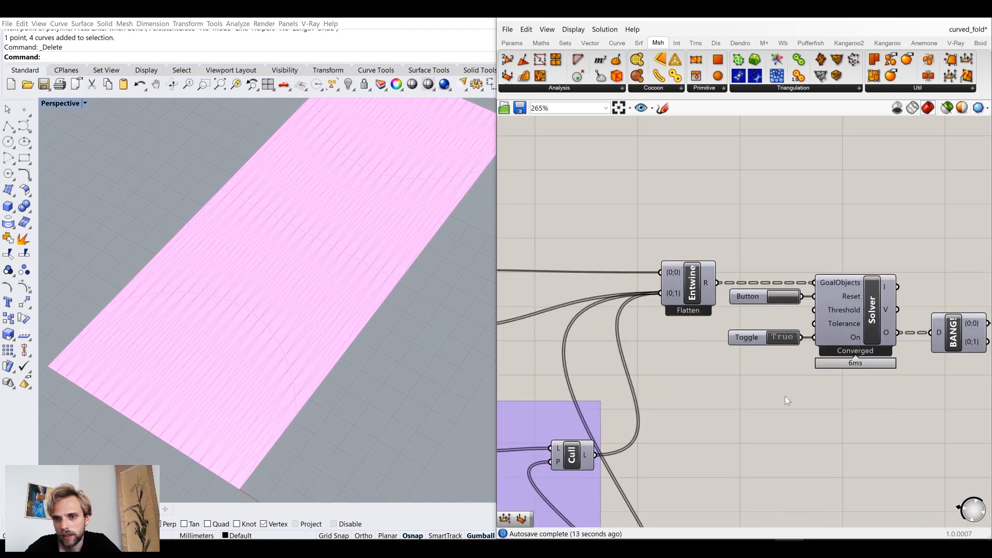
- Set the Degrees slider to 63 and inspect the folded mesh from several angles
{"action": "scroll", "coordinate": [784, 399], "scroll_direction": "down", "scroll_amount": 4}
{"action": "right_click_drag", "start_coordinate": [538, 434], "coordinate": [731, 378]}
{"action": "scroll", "coordinate": [711, 372], "scroll_direction": "up", "scroll_amount": 7}
{"action": "left_click_drag", "start_coordinate": [639, 353], "coordinate": [701, 350]}
{"action": "left_click_drag", "start_coordinate": [707, 347], "coordinate": [708, 348]}
{"action": "right_click_drag", "start_coordinate": [352, 370], "coordinate": [380, 319]}
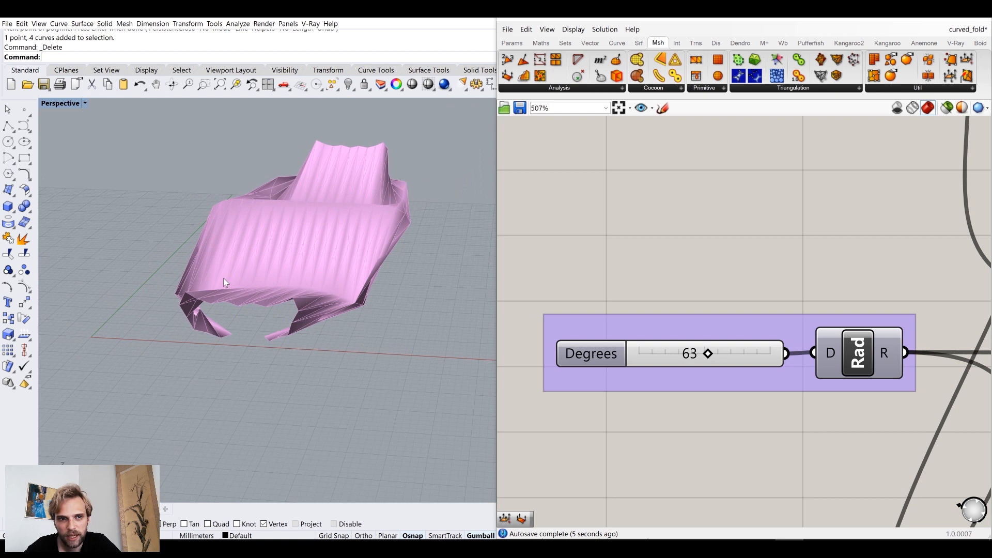
{"action": "right_click_drag", "start_coordinate": [358, 276], "coordinate": [361, 317]}
{"action": "scroll", "coordinate": [303, 298], "scroll_direction": "up", "scroll_amount": 2}
{"action": "right_click_drag", "start_coordinate": [304, 299], "coordinate": [281, 294]}
{"action": "scroll", "coordinate": [241, 279], "scroll_direction": "up", "scroll_amount": 2}
- Set the Degrees slider to 0 and pause the Kangaroo Solver with its toggle
{"action": "left_click_drag", "start_coordinate": [711, 355], "coordinate": [638, 353]}
{"action": "scroll", "coordinate": [780, 309], "scroll_direction": "down", "scroll_amount": 4}
{"action": "right_click_drag", "start_coordinate": [788, 305], "coordinate": [609, 377]}
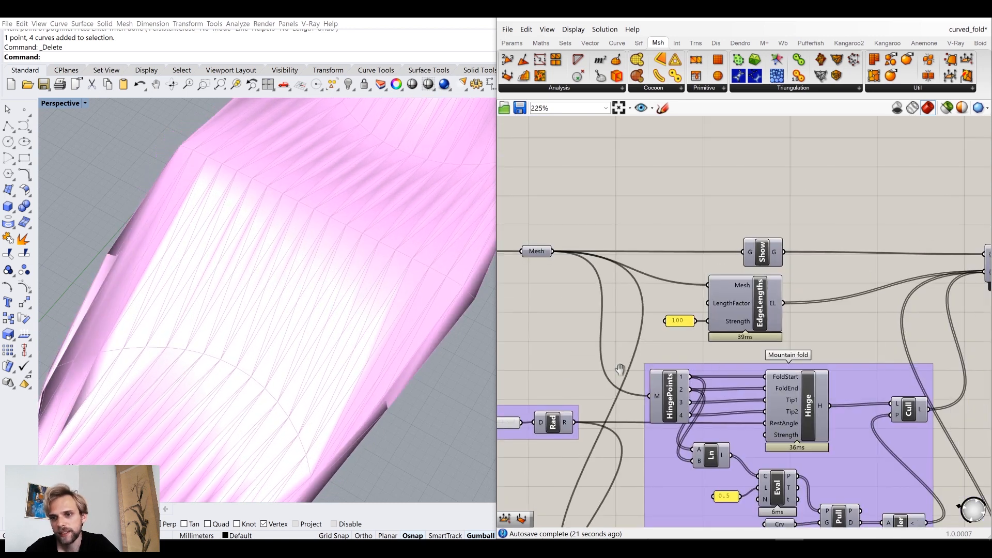
{"action": "right_click_drag", "start_coordinate": [806, 331], "coordinate": [642, 342]}
{"action": "right_click_drag", "start_coordinate": [858, 325], "coordinate": [694, 334]}
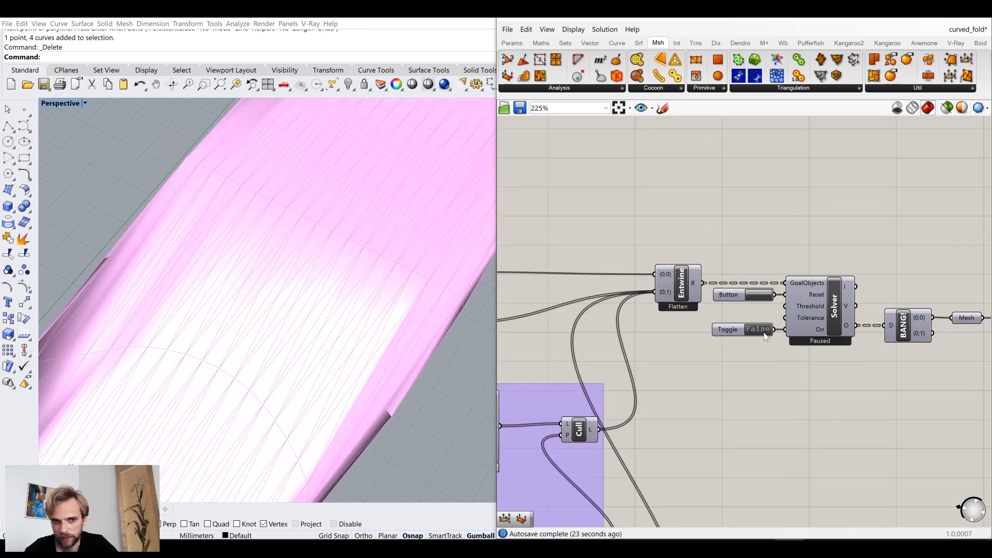
{"action": "double_click", "coordinate": [757, 331]}
- Examine the meshing and triangulation groups in the definition alongside the triangle pattern of the flat mesh
{"action": "scroll", "coordinate": [744, 331], "scroll_direction": "down", "scroll_amount": 2}
{"action": "scroll", "coordinate": [740, 330], "scroll_direction": "down", "scroll_amount": 3}
{"action": "right_click_drag", "start_coordinate": [615, 341], "coordinate": [872, 352]}
{"action": "scroll", "coordinate": [694, 314], "scroll_direction": "up", "scroll_amount": 2}
{"action": "right_click_drag", "start_coordinate": [677, 331], "coordinate": [811, 333]}
{"action": "scroll", "coordinate": [811, 337], "scroll_direction": "down", "scroll_amount": 4}
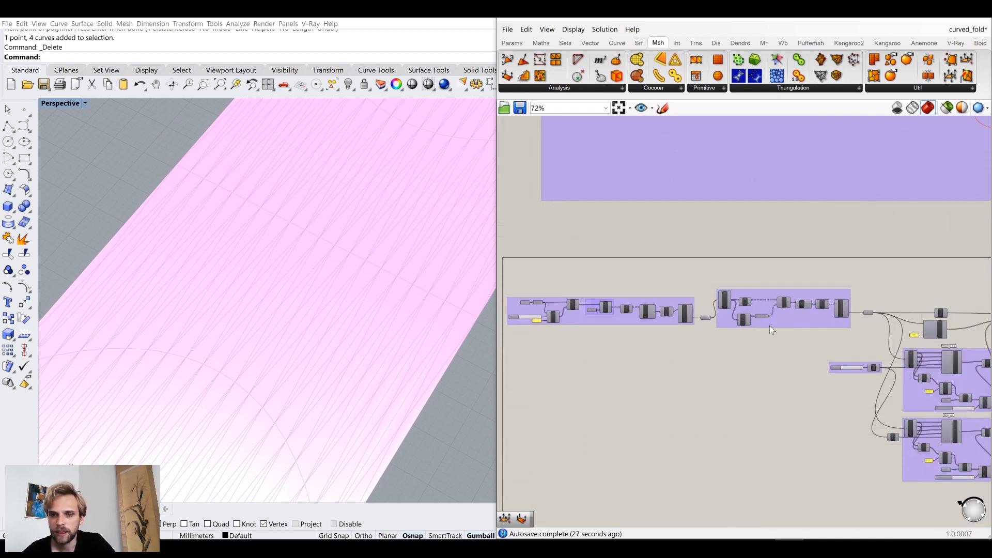
{"action": "right_click_drag", "start_coordinate": [683, 346], "coordinate": [795, 339]}
{"action": "scroll", "coordinate": [801, 302], "scroll_direction": "up", "scroll_amount": 2}
{"action": "right_click_drag", "start_coordinate": [705, 287], "coordinate": [686, 313]}
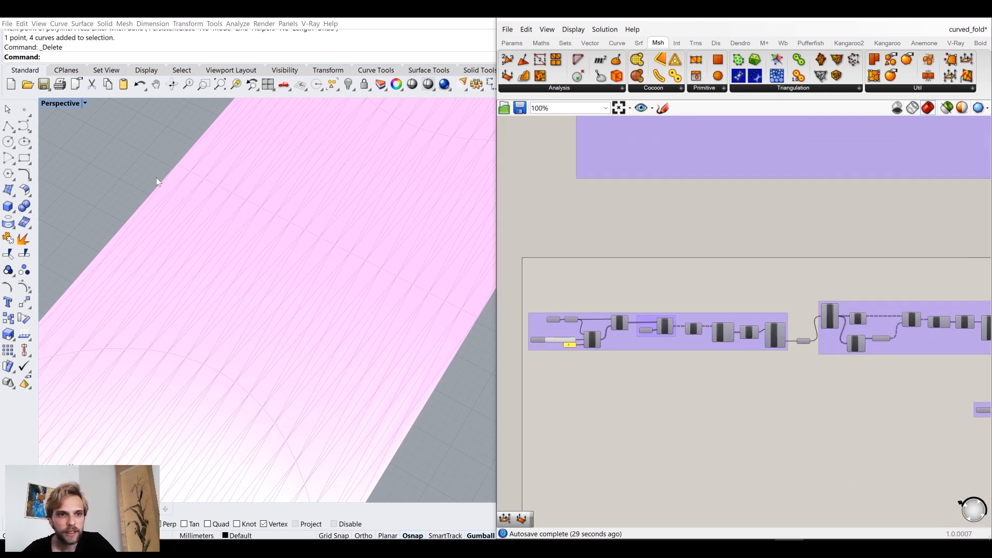
{"action": "scroll", "coordinate": [130, 279], "scroll_direction": "up", "scroll_amount": 2}
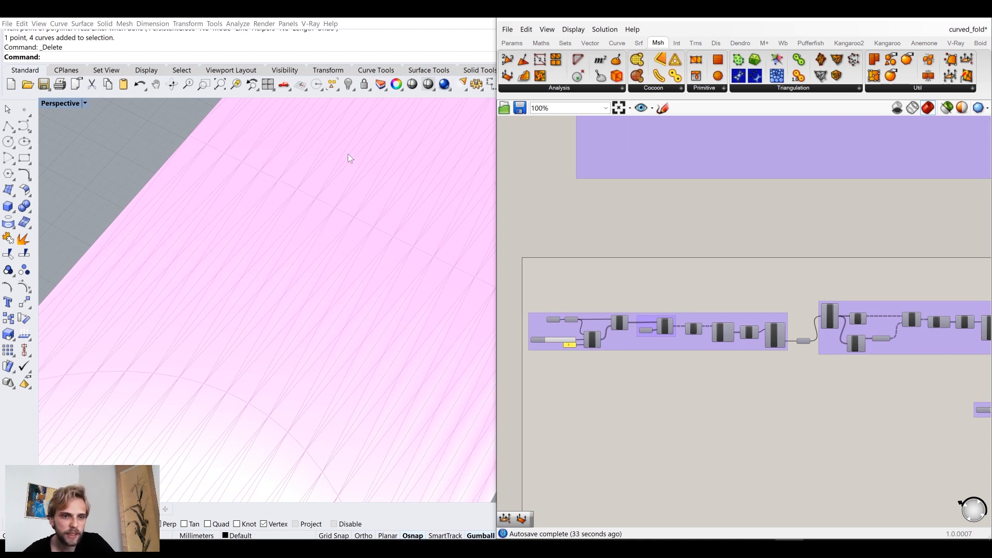
{"action": "right_click_drag", "start_coordinate": [958, 340], "coordinate": [852, 293]}
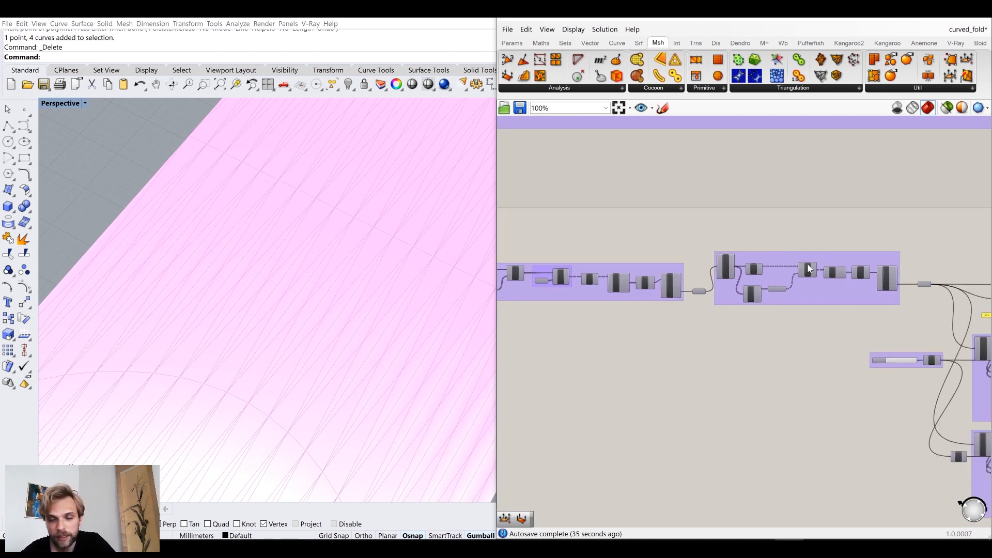
{"action": "scroll", "coordinate": [732, 292], "scroll_direction": "down", "scroll_amount": 1}
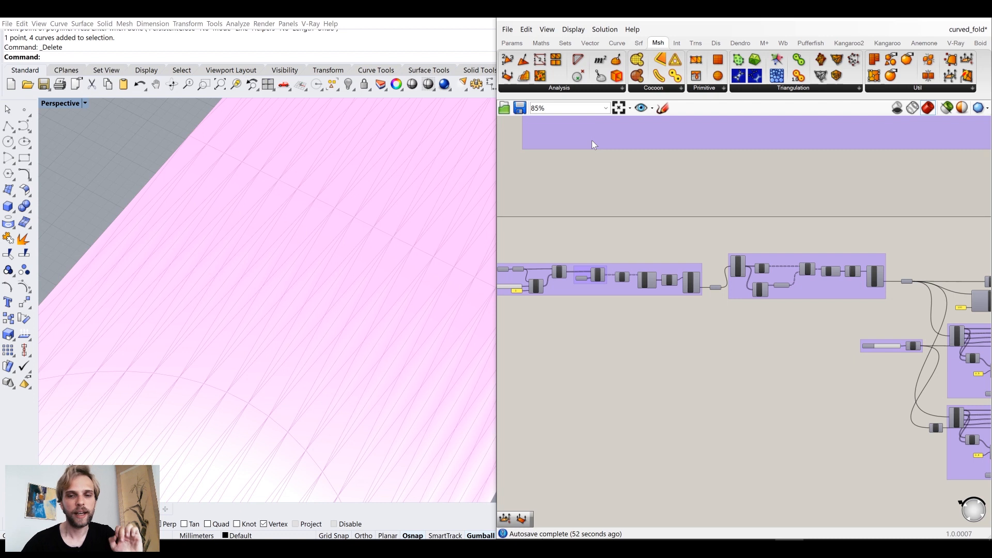
{"action": "right_click_drag", "start_coordinate": [659, 290], "coordinate": [789, 274]}
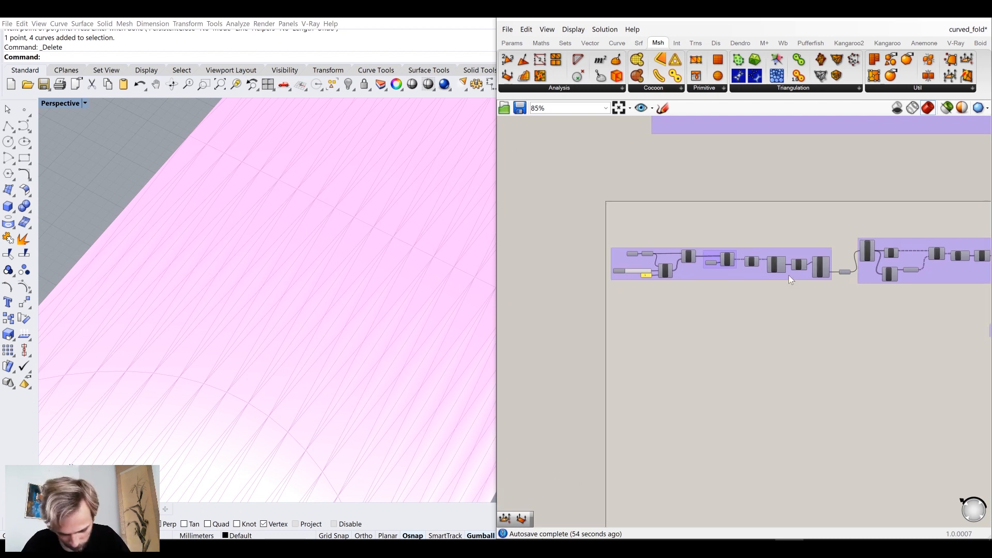
{"action": "right_click_drag", "start_coordinate": [830, 308], "coordinate": [690, 318]}
{"action": "scroll", "coordinate": [690, 318], "scroll_direction": "down", "scroll_amount": 1}
{"action": "scroll", "coordinate": [671, 286], "scroll_direction": "up", "scroll_amount": 2}
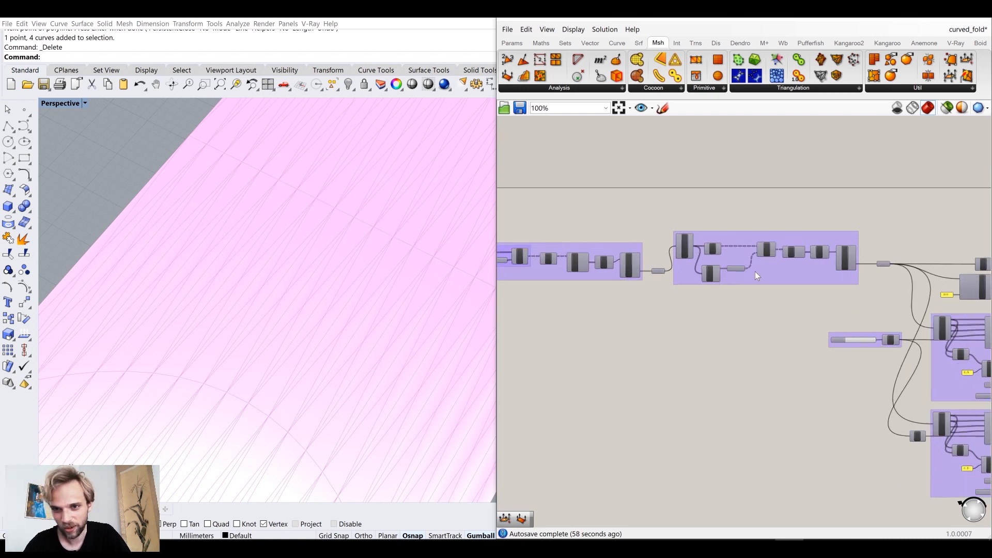
- Move the triangulation group lower on the canvas and shift its wbFacePolys component slightly upward
{"action": "left_click", "coordinate": [757, 272]}
{"action": "left_click_drag", "start_coordinate": [764, 280], "coordinate": [761, 304]}
{"action": "left_click", "coordinate": [707, 224]}
{"action": "scroll", "coordinate": [677, 228], "scroll_direction": "up", "scroll_amount": 6}
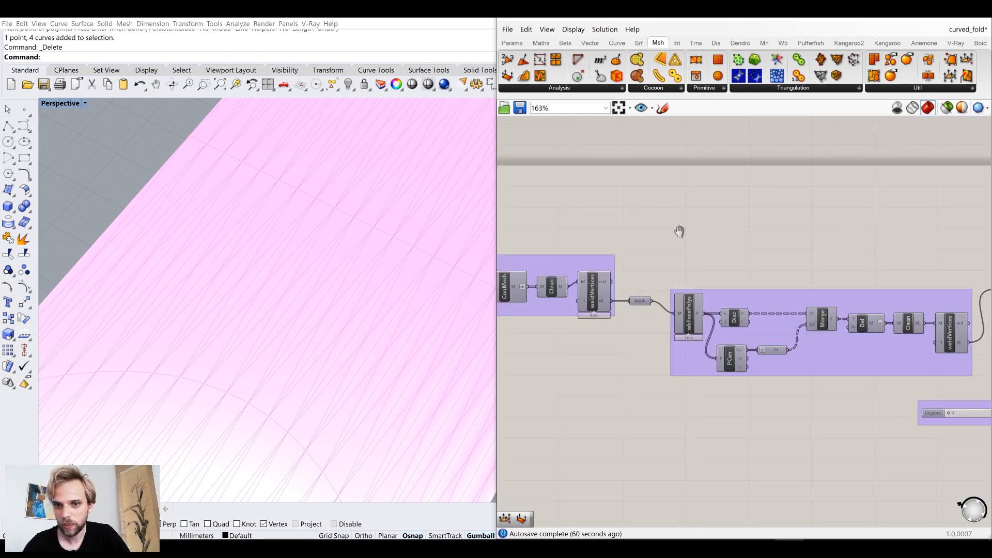
{"action": "left_click_drag", "start_coordinate": [635, 373], "coordinate": [622, 355]}
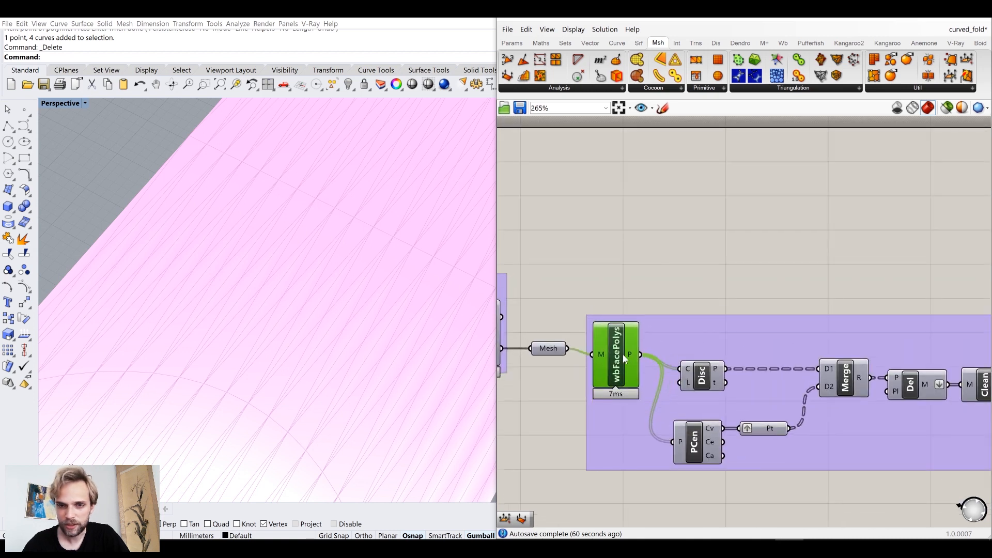
- Turn on the preview of the wbFacePolys component and inspect its face polylines
{"action": "middle_click", "coordinate": [622, 354]}
{"action": "left_click", "coordinate": [654, 282]}
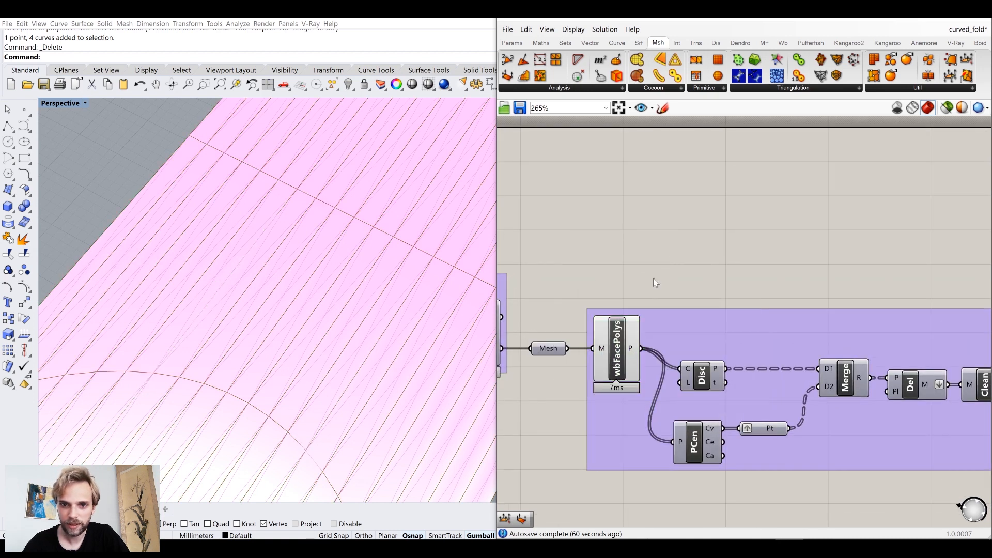
{"action": "left_click", "coordinate": [625, 349]}
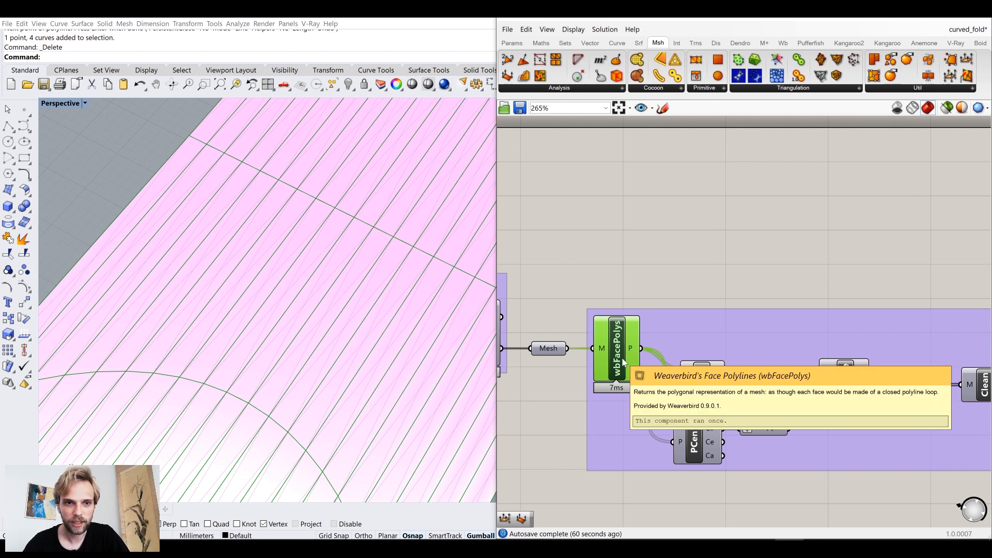
- Add a Discontinuity component above the triangulation group and feed it the polylines from wbFacePolys
{"action": "double_click", "coordinate": [700, 241]}
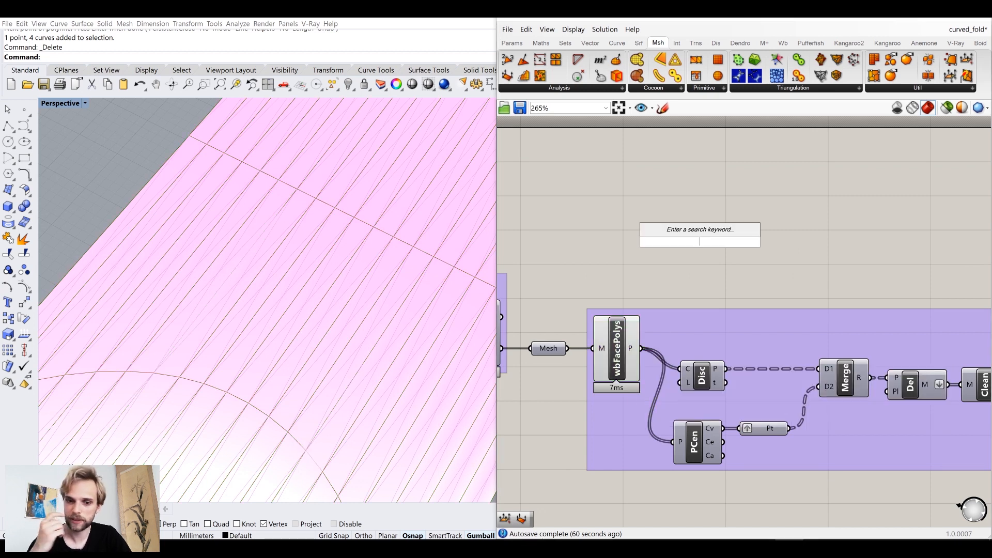
{"action": "type", "text": "disc"}
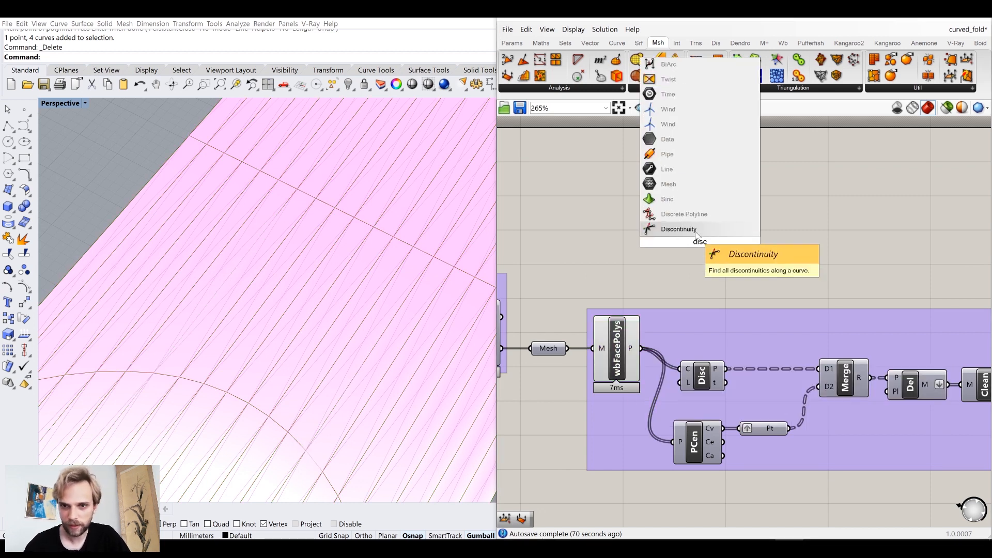
{"action": "left_click", "coordinate": [696, 233]}
{"action": "left_click_drag", "start_coordinate": [642, 349], "coordinate": [705, 205]}
{"action": "left_click", "coordinate": [814, 239]}
{"action": "right_click_drag", "start_coordinate": [815, 240], "coordinate": [808, 291]}
{"action": "right_click_drag", "start_coordinate": [739, 307], "coordinate": [696, 296]}
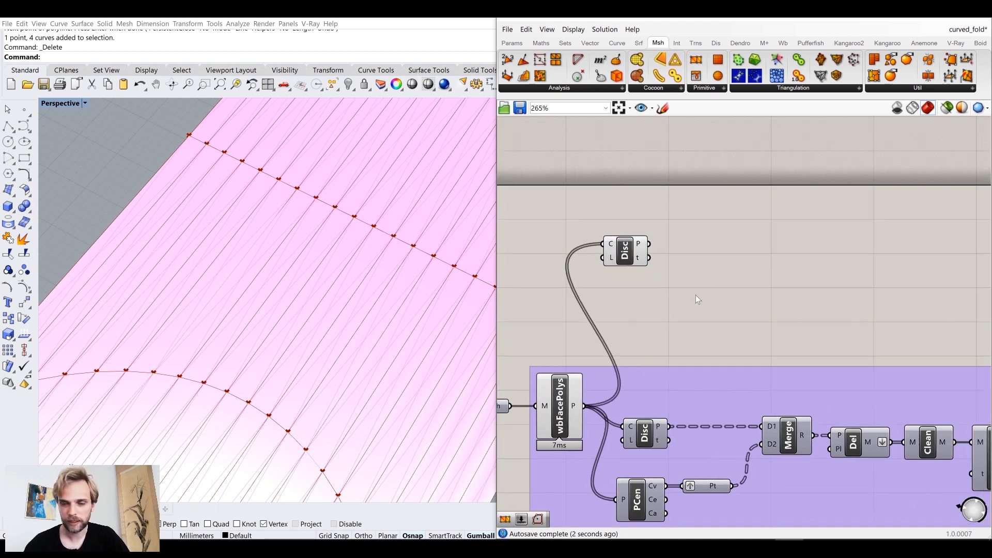
- Add a List Item component beside the new Discontinuity component and feed the discontinuity points into its list input
{"action": "double_click", "coordinate": [721, 274]}
{"action": "type", "text": "list len"}
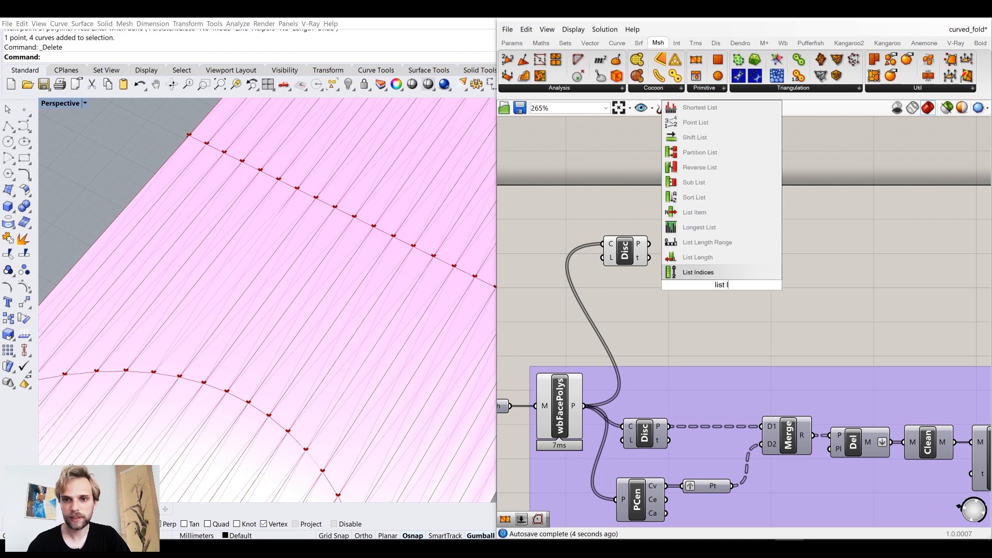
{"action": "key", "text": "BackSpace"}
{"action": "key", "text": "BackSpace"}
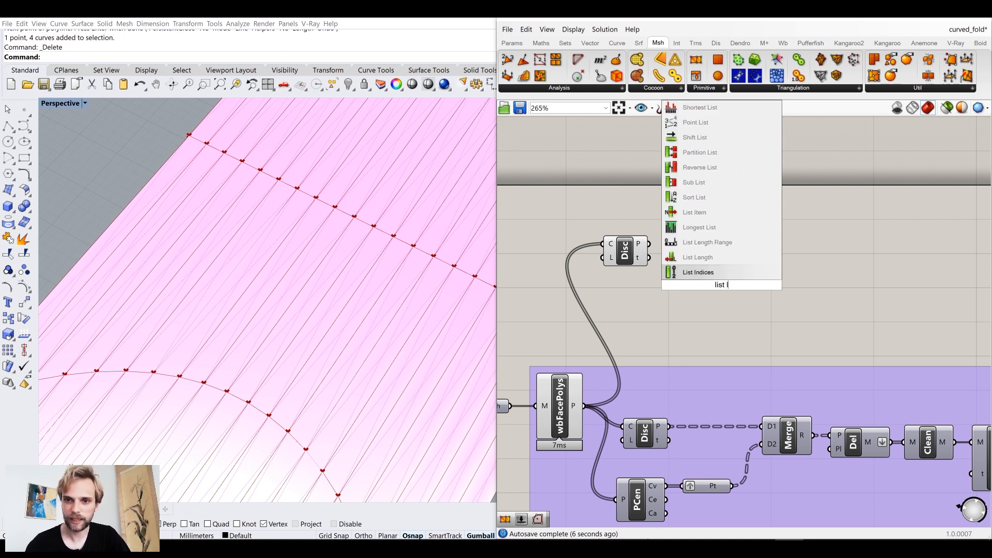
{"action": "key", "text": "BackSpace"}
{"action": "type", "text": "item"}
{"action": "key", "text": "Return"}
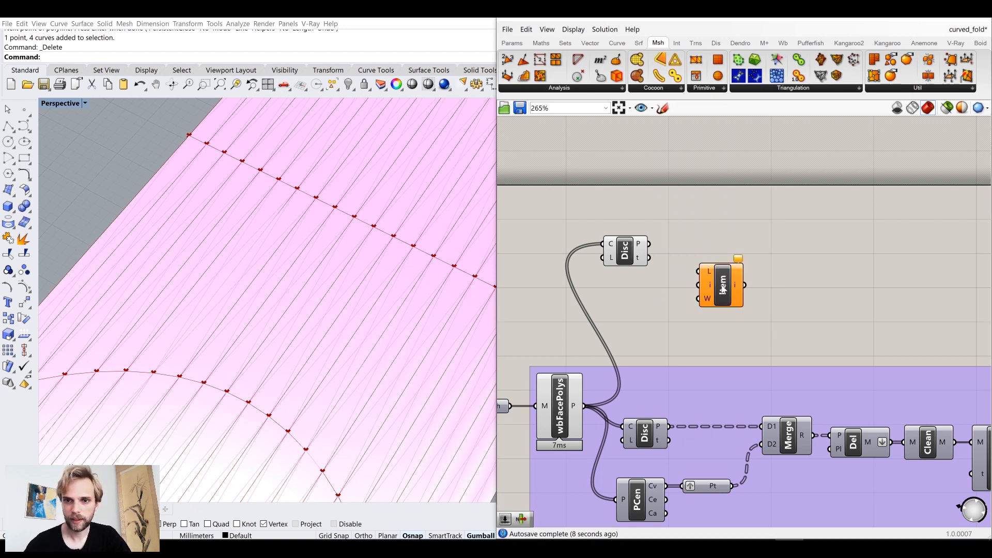
{"action": "left_click_drag", "start_coordinate": [648, 244], "coordinate": [683, 269]}
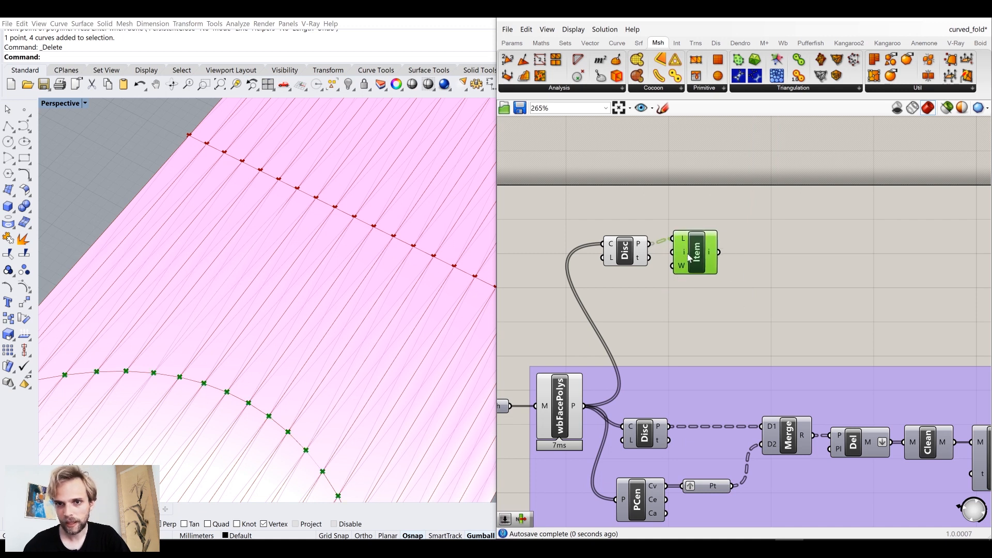
- Add the +1, +2 and +3 outputs to the List Item component
{"action": "scroll", "coordinate": [687, 269], "scroll_direction": "up", "scroll_amount": 5}
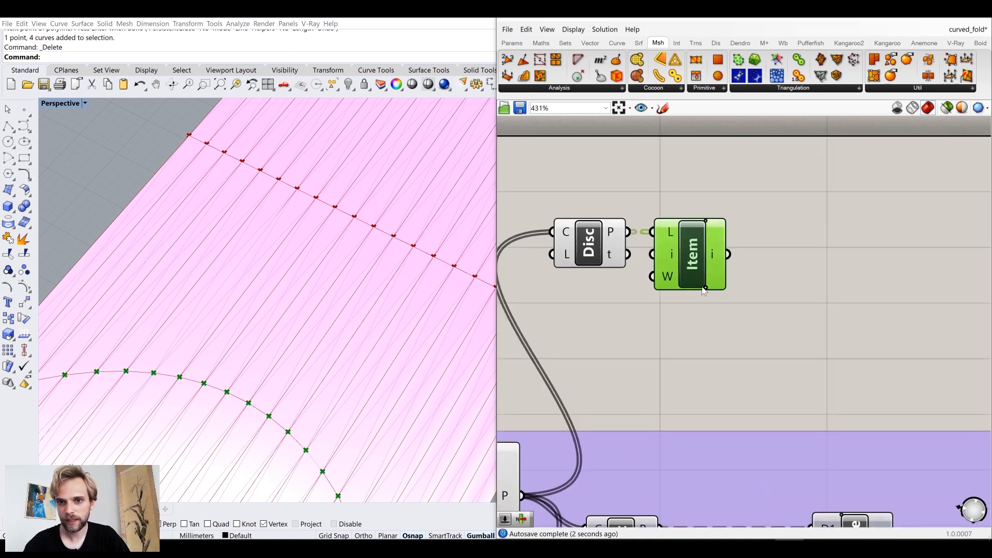
{"action": "left_click", "coordinate": [707, 288]}
{"action": "left_click", "coordinate": [707, 288]}
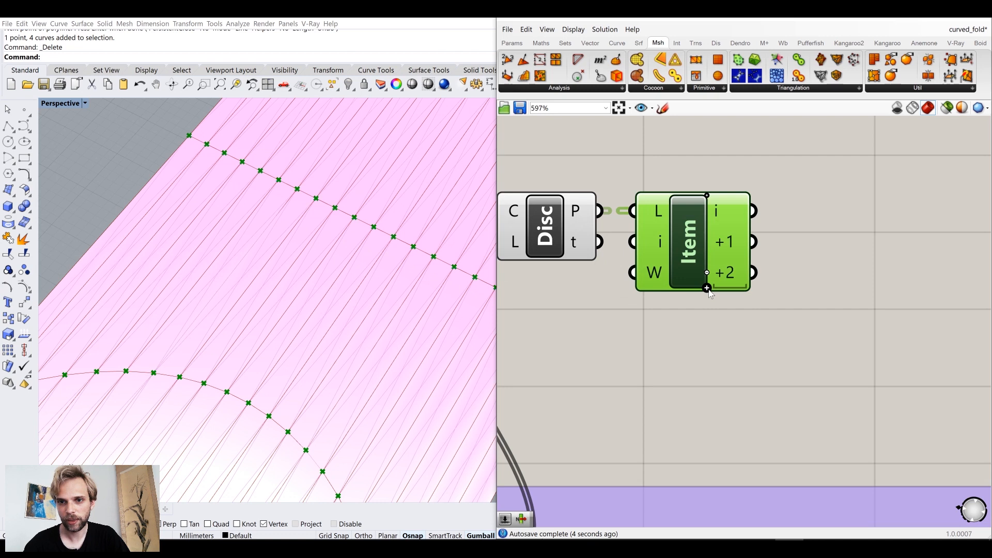
{"action": "left_click", "coordinate": [710, 301]}
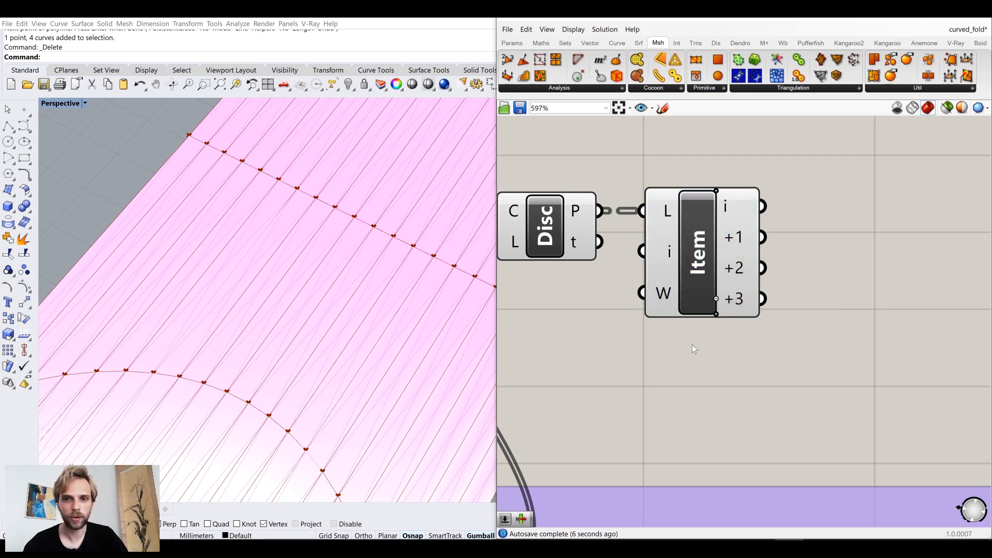
- Hide the preview of the new Discontinuity and List Item components
{"action": "scroll", "coordinate": [690, 344], "scroll_direction": "down", "scroll_amount": 3}
{"action": "left_click_drag", "start_coordinate": [687, 360], "coordinate": [566, 227]}
{"action": "key", "text": "space"}
{"action": "left_click", "coordinate": [603, 194]}
{"action": "left_click", "coordinate": [792, 229]}
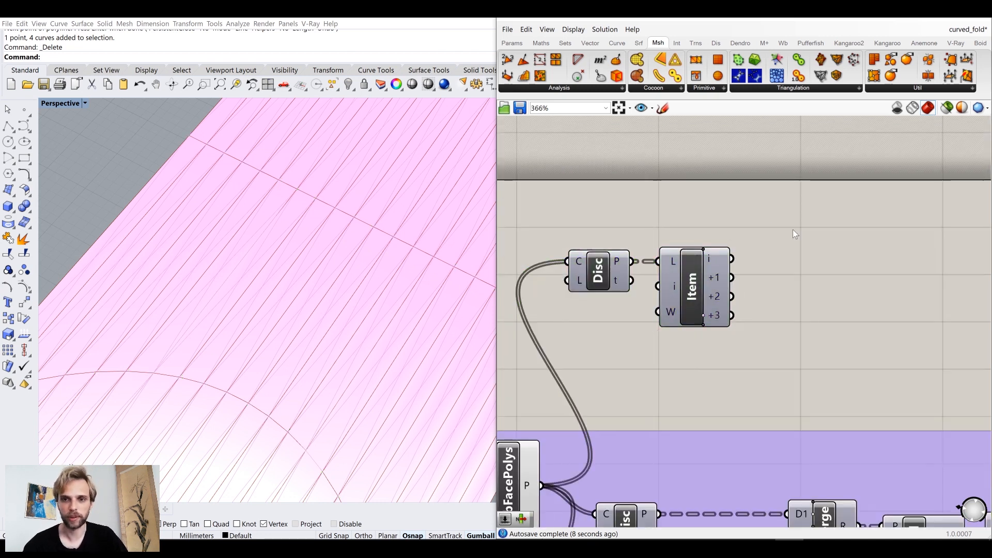
- Add a Line component that connects the List Item's i and +2 points as the first face diagonal
{"action": "right_click_drag", "start_coordinate": [832, 254], "coordinate": [775, 254]}
{"action": "double_click", "coordinate": [774, 254]}
{"action": "type", "text": "line"}
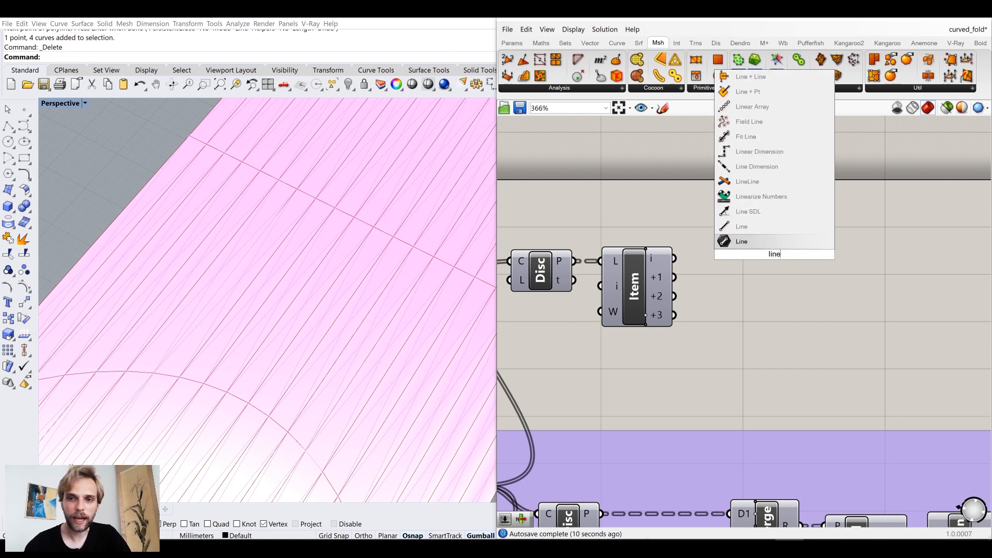
{"action": "left_click", "coordinate": [744, 227]}
{"action": "left_click_drag", "start_coordinate": [675, 258], "coordinate": [764, 273]}
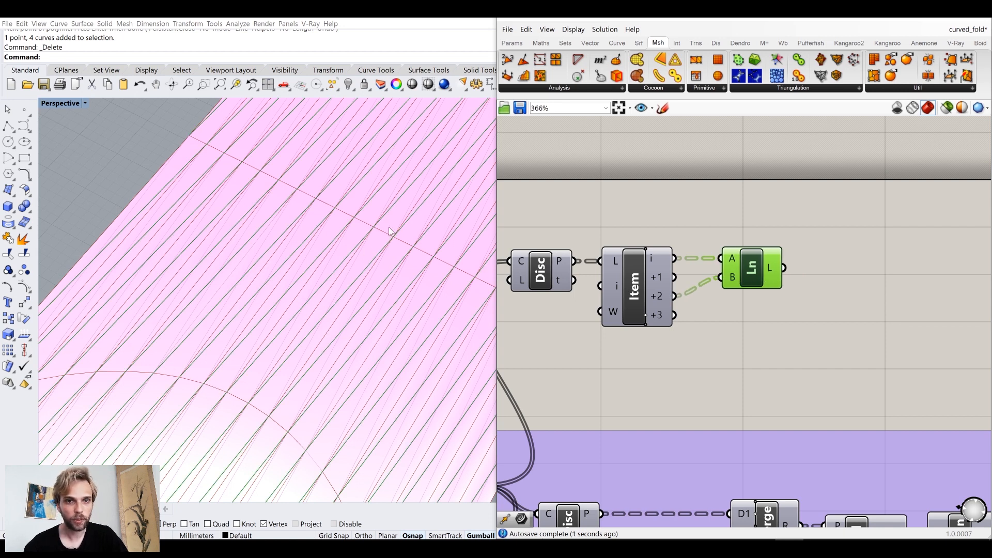
- Add a second Line component between the List Item's +1 and +3 points and align it under the first
{"action": "double_click", "coordinate": [777, 325]}
{"action": "type", "text": "len"}
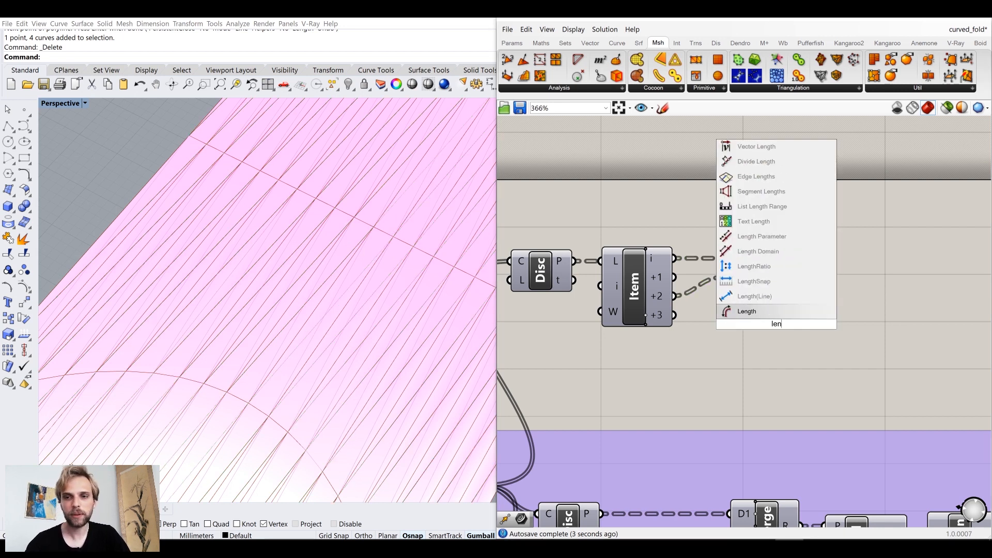
{"action": "key", "text": "BackSpace"}
{"action": "key", "text": "BackSpace"}
{"action": "type", "text": "in"}
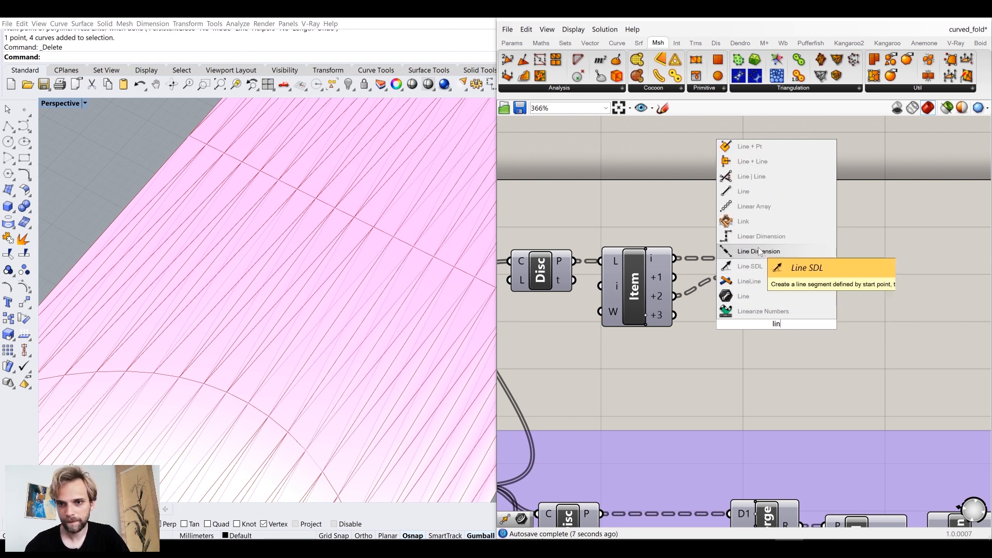
{"action": "left_click", "coordinate": [755, 192]}
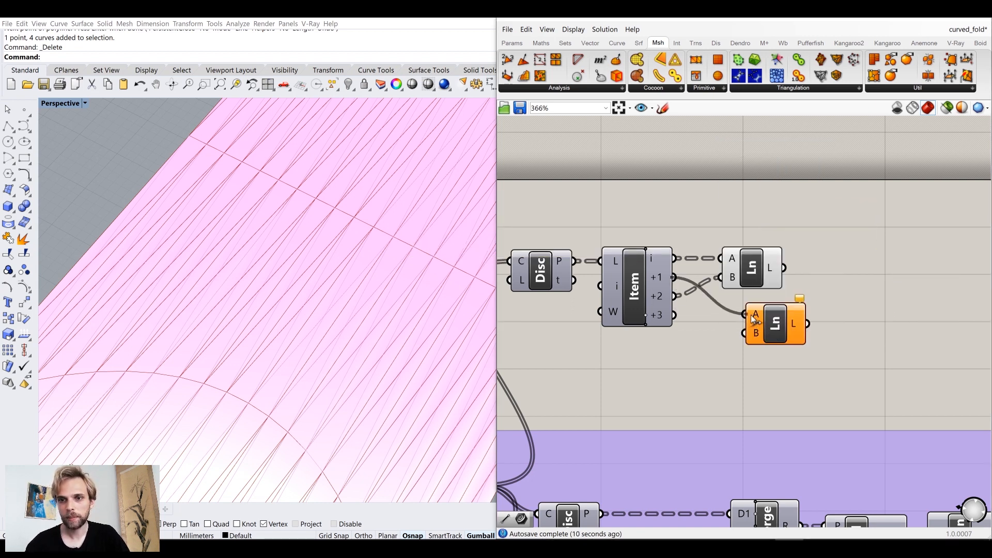
{"action": "left_click_drag", "start_coordinate": [774, 322], "coordinate": [722, 329]}
{"action": "left_click", "coordinate": [829, 328]}
{"action": "left_click_drag", "start_coordinate": [804, 374], "coordinate": [734, 228]}
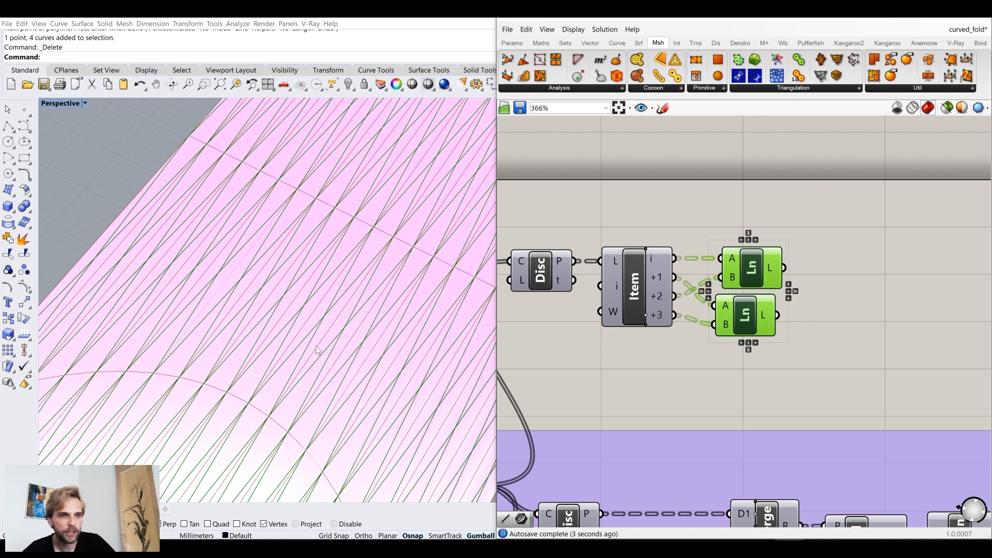
{"action": "left_click", "coordinate": [765, 342]}
{"action": "left_click_drag", "start_coordinate": [755, 318], "coordinate": [761, 320]}
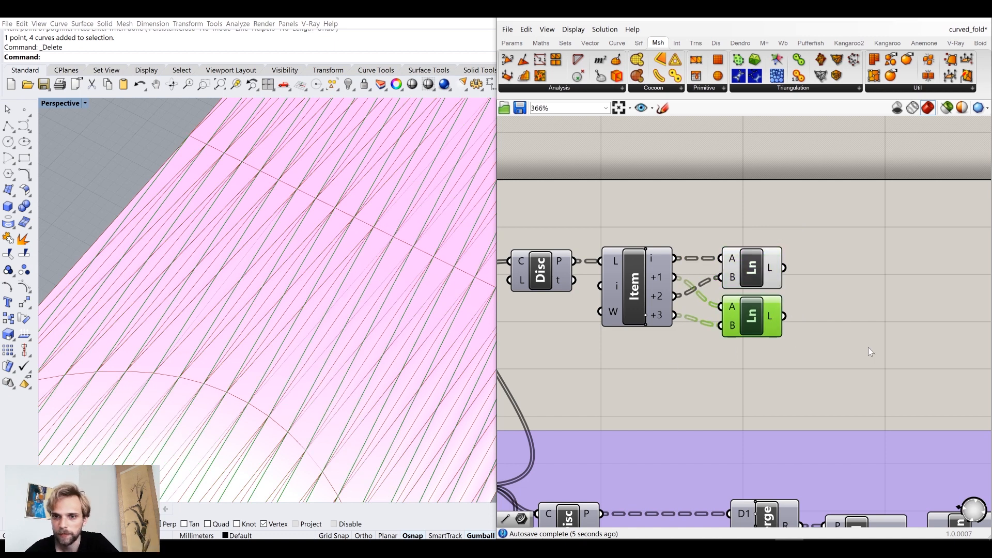
- Merge the outputs of both Line components and flatten the merged result
{"action": "double_click", "coordinate": [825, 321]}
{"action": "type", "text": "merge"}
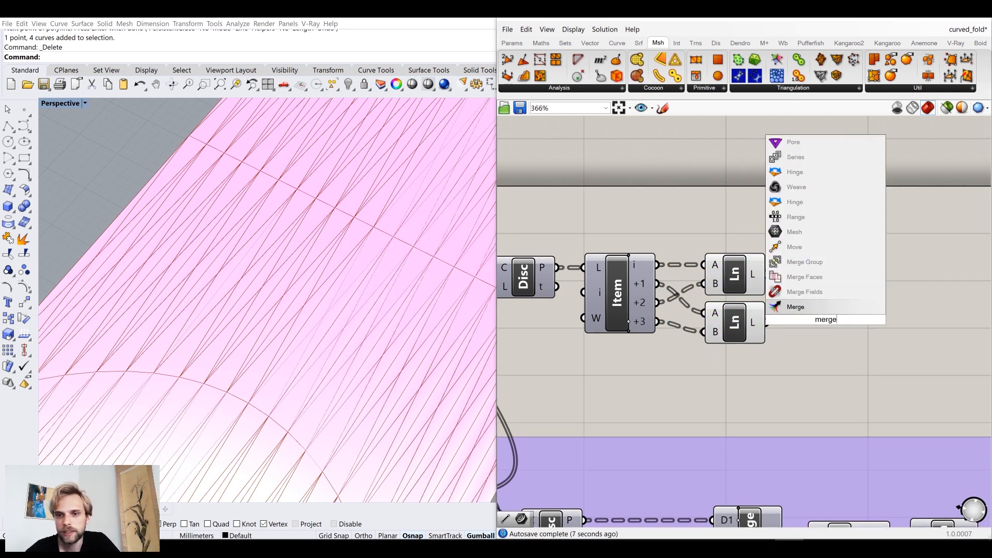
{"action": "left_click", "coordinate": [814, 306]}
{"action": "left_click_drag", "start_coordinate": [768, 323], "coordinate": [789, 332]}
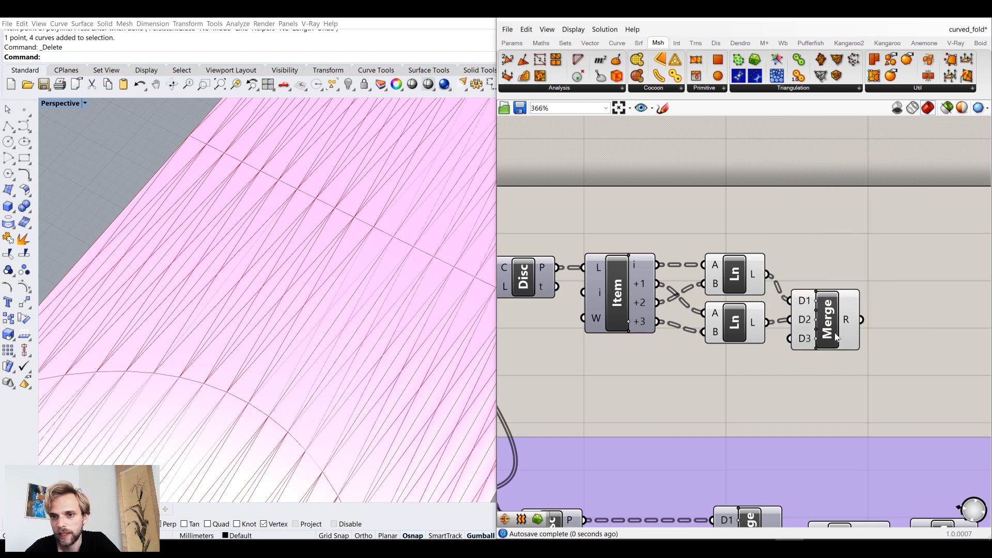
{"action": "left_click", "coordinate": [827, 322]}
{"action": "scroll", "coordinate": [827, 322], "scroll_direction": "up", "scroll_amount": 2}
{"action": "right_click", "coordinate": [853, 305]}
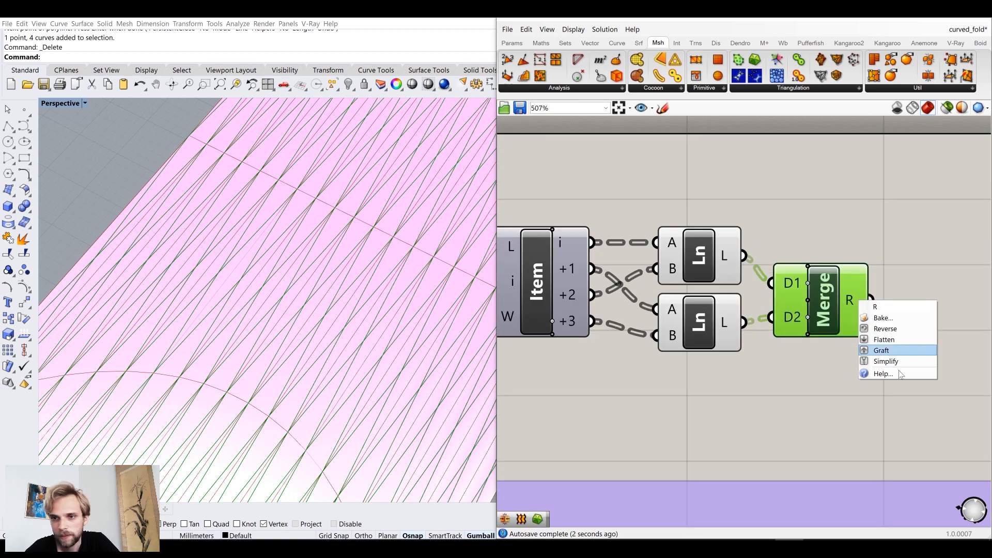
{"action": "left_click", "coordinate": [878, 339]}
- Hide the preview of both diagonal Line components and the Merge component
{"action": "scroll", "coordinate": [855, 327], "scroll_direction": "down", "scroll_amount": 3}
{"action": "left_click_drag", "start_coordinate": [861, 385], "coordinate": [734, 266]}
{"action": "middle_click", "coordinate": [733, 267]}
{"action": "left_click", "coordinate": [770, 231]}
{"action": "left_click", "coordinate": [848, 232]}
{"action": "scroll", "coordinate": [882, 308], "scroll_direction": "down", "scroll_amount": 3}
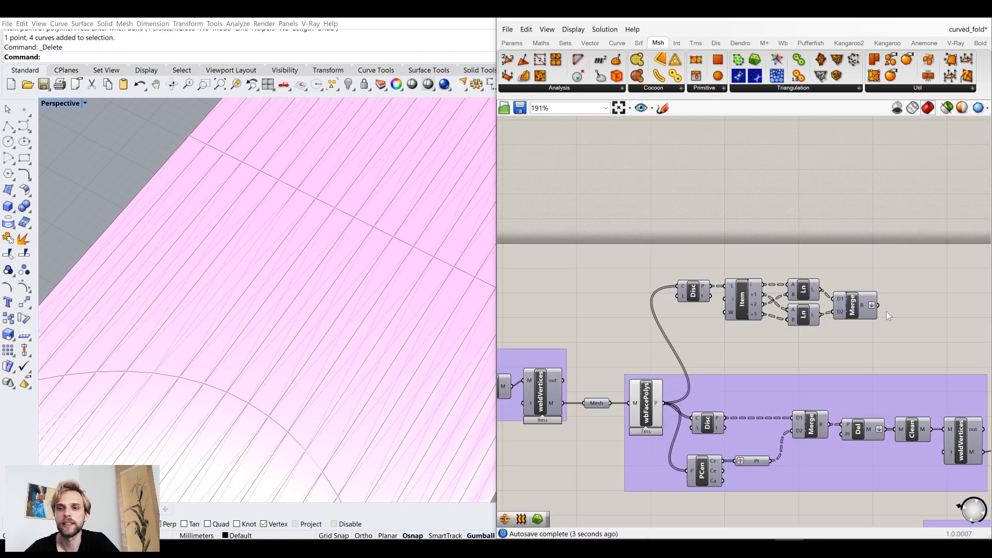
- Turn off the preview of the wbFacePolys component
{"action": "right_click_drag", "start_coordinate": [886, 311], "coordinate": [737, 307]}
{"action": "scroll", "coordinate": [702, 306], "scroll_direction": "up", "scroll_amount": 1}
{"action": "scroll", "coordinate": [730, 308], "scroll_direction": "down", "scroll_amount": 3}
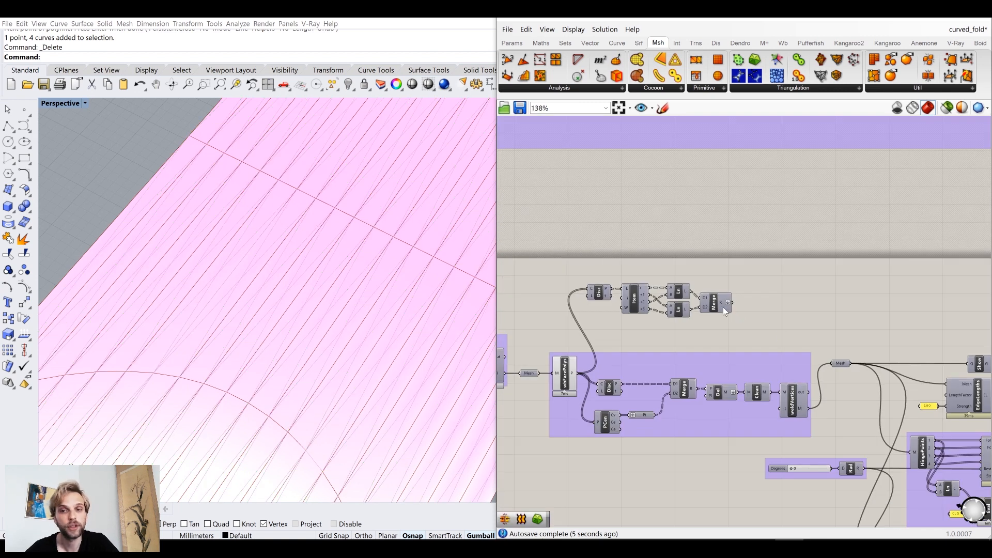
{"action": "scroll", "coordinate": [755, 364], "scroll_direction": "down", "scroll_amount": 2}
{"action": "scroll", "coordinate": [629, 388], "scroll_direction": "up", "scroll_amount": 4}
{"action": "left_click", "coordinate": [607, 366]}
{"action": "middle_click", "coordinate": [606, 366]}
{"action": "left_click", "coordinate": [643, 332]}
- Move the chain of face-diagonal components to the right, closer to the Kangaroo goals
{"action": "scroll", "coordinate": [673, 282], "scroll_direction": "down", "scroll_amount": 2}
{"action": "scroll", "coordinate": [699, 291], "scroll_direction": "down", "scroll_amount": 1}
{"action": "scroll", "coordinate": [700, 291], "scroll_direction": "up", "scroll_amount": 2}
{"action": "left_click_drag", "start_coordinate": [699, 290], "coordinate": [488, 235]}
{"action": "left_click_drag", "start_coordinate": [527, 262], "coordinate": [676, 255]}
{"action": "left_click", "coordinate": [865, 270]}
{"action": "right_click_drag", "start_coordinate": [867, 270], "coordinate": [676, 278]}
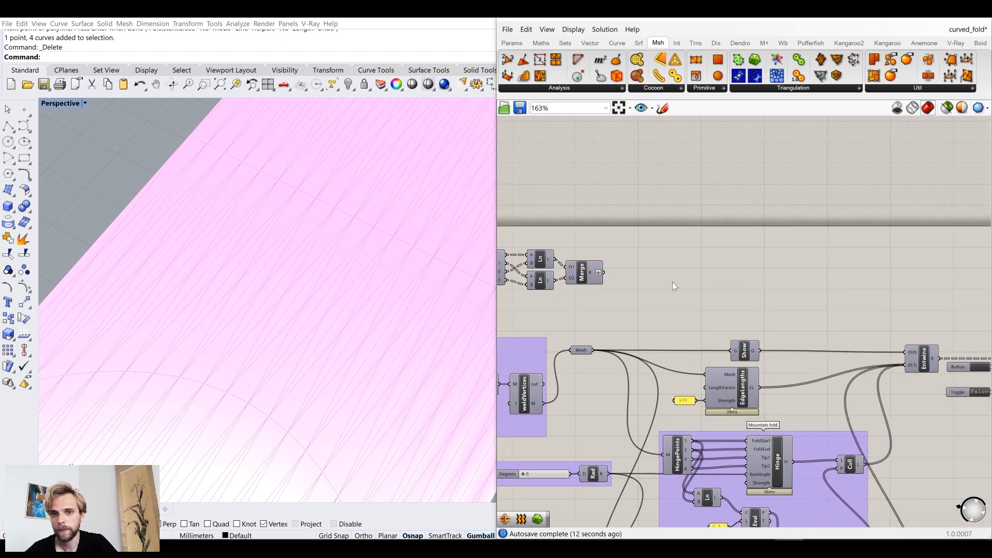
{"action": "double_click", "coordinate": [671, 282]}
{"action": "type", "text": "mesh"}
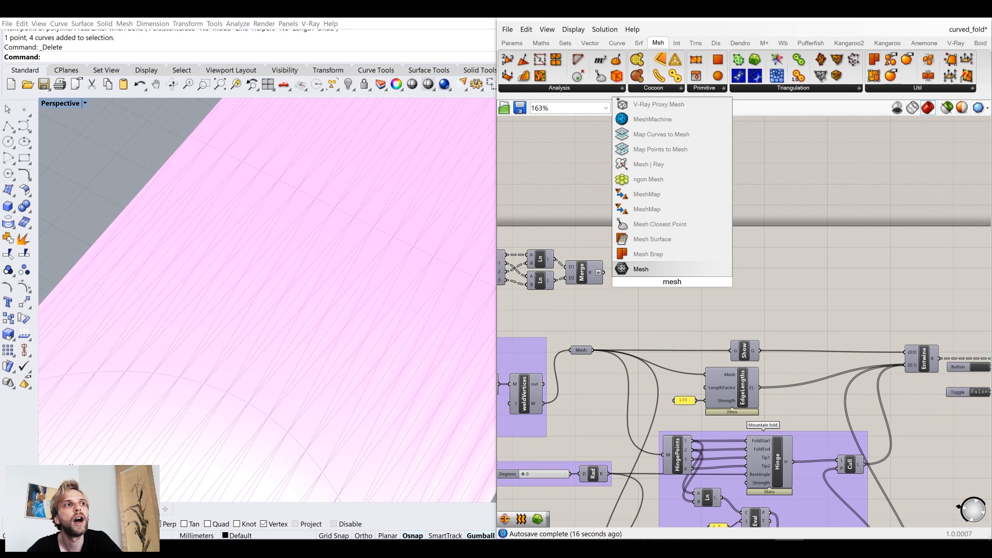
{"action": "left_click", "coordinate": [781, 313]}
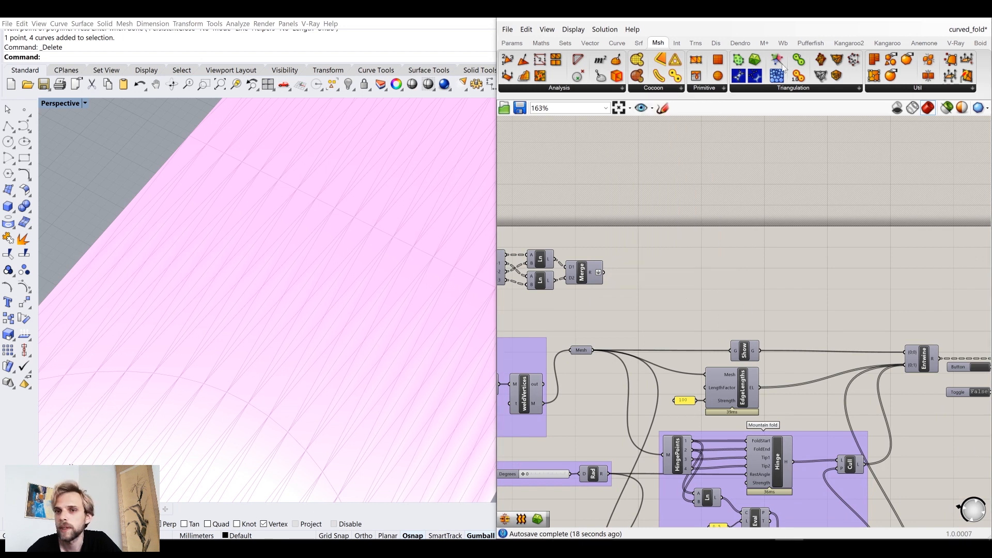
- Add a Kangaroo Length(Line) goal above the Show component and feed the merged diagonals into its Line input
{"action": "left_click", "coordinate": [849, 44]}
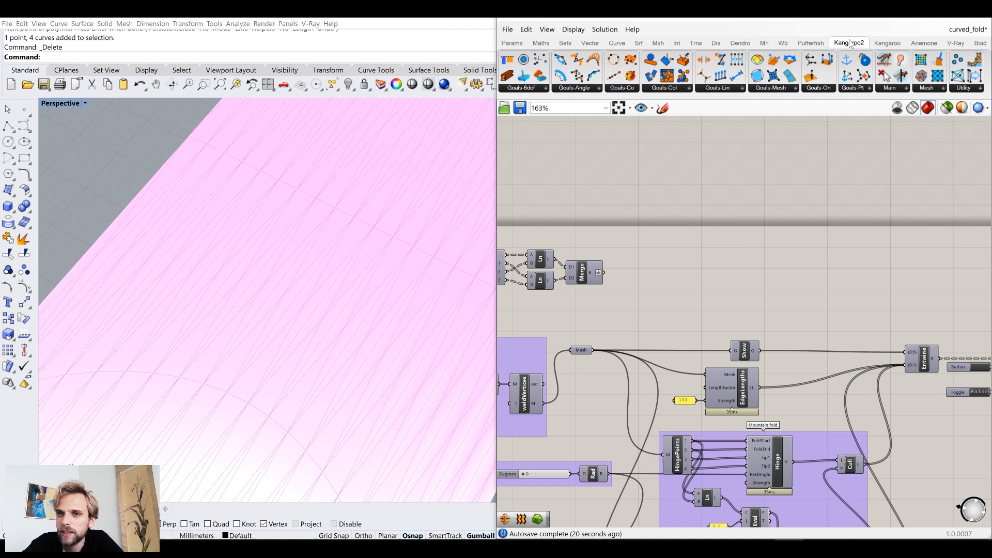
{"action": "left_click", "coordinate": [713, 89]}
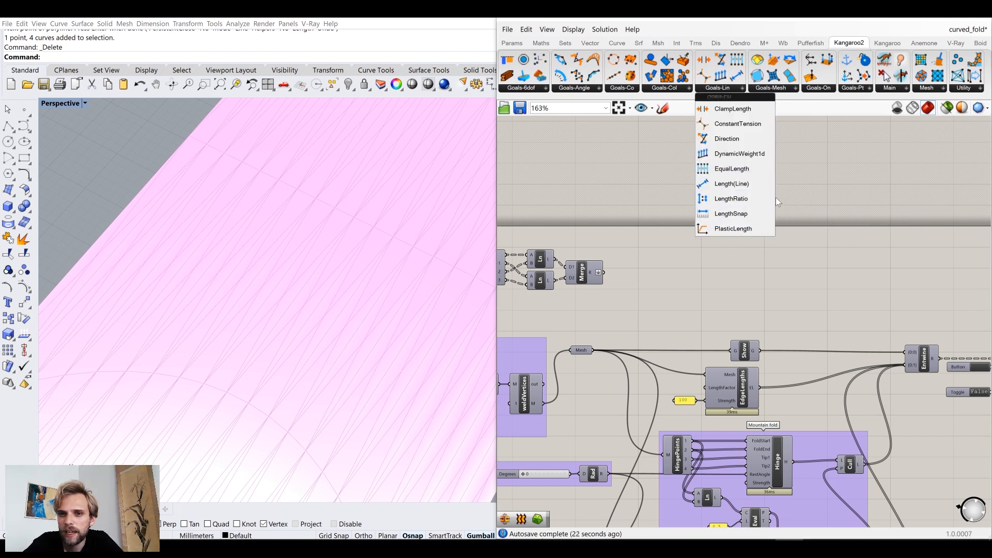
{"action": "left_click", "coordinate": [753, 190]}
{"action": "left_click", "coordinate": [742, 289]}
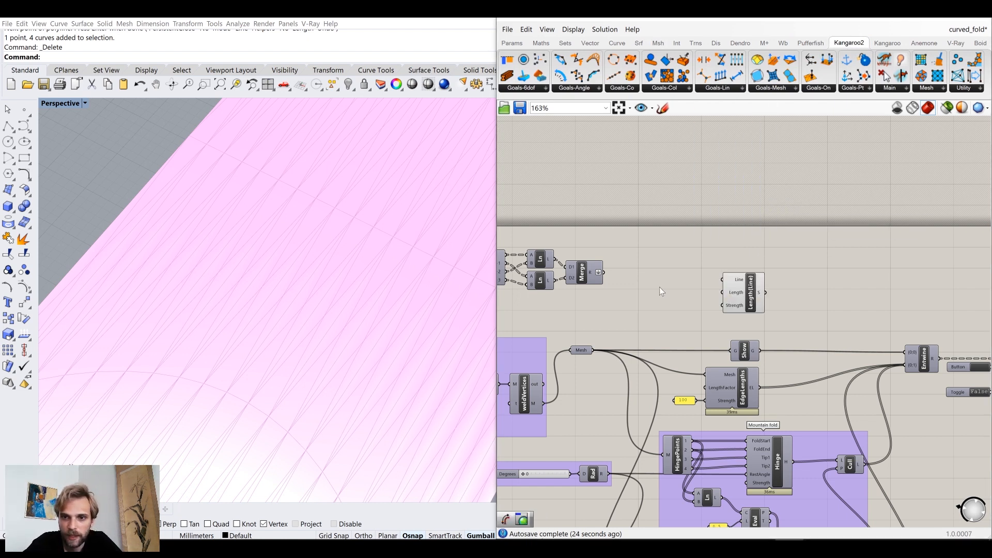
{"action": "scroll", "coordinate": [590, 264], "scroll_direction": "up", "scroll_amount": 4}
{"action": "left_click_drag", "start_coordinate": [640, 247], "coordinate": [884, 268]}
{"action": "left_click", "coordinate": [841, 297]}
{"action": "right_click_drag", "start_coordinate": [841, 296], "coordinate": [768, 272]}
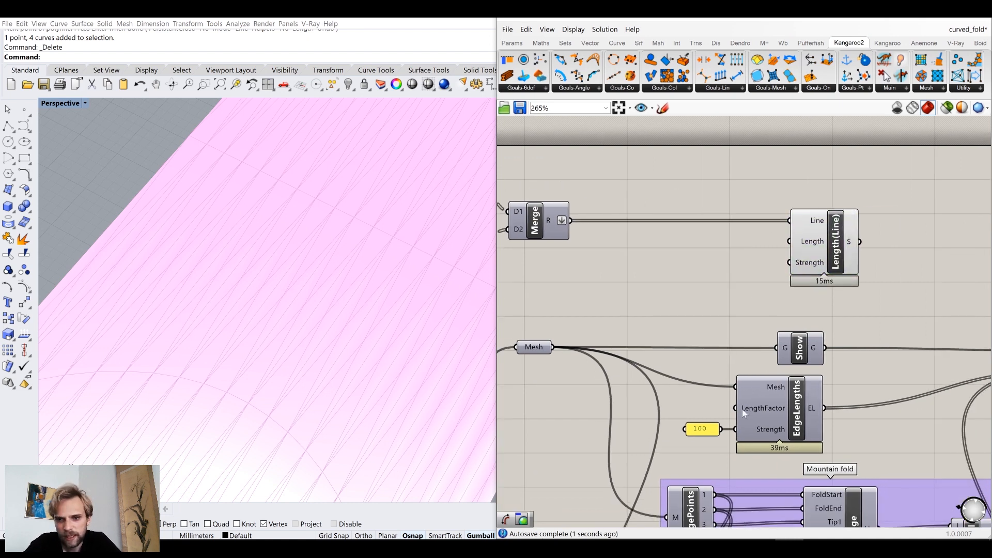
- Rearrange the goals so that Show sits above Length(Line) and Length(Line) sits directly above EdgeLengths
{"action": "left_click_drag", "start_coordinate": [800, 348], "coordinate": [826, 177]}
{"action": "left_click_drag", "start_coordinate": [827, 257], "coordinate": [805, 341]}
{"action": "left_click_drag", "start_coordinate": [826, 178], "coordinate": [813, 243]}
{"action": "left_click_drag", "start_coordinate": [814, 322], "coordinate": [804, 311]}
- Turn on the preview of the diagonals' Merge component and inspect the crossing lines on the mesh
{"action": "right_click_drag", "start_coordinate": [588, 223], "coordinate": [651, 227]}
{"action": "left_click", "coordinate": [598, 229]}
{"action": "middle_click", "coordinate": [598, 229]}
{"action": "left_click", "coordinate": [561, 221]}
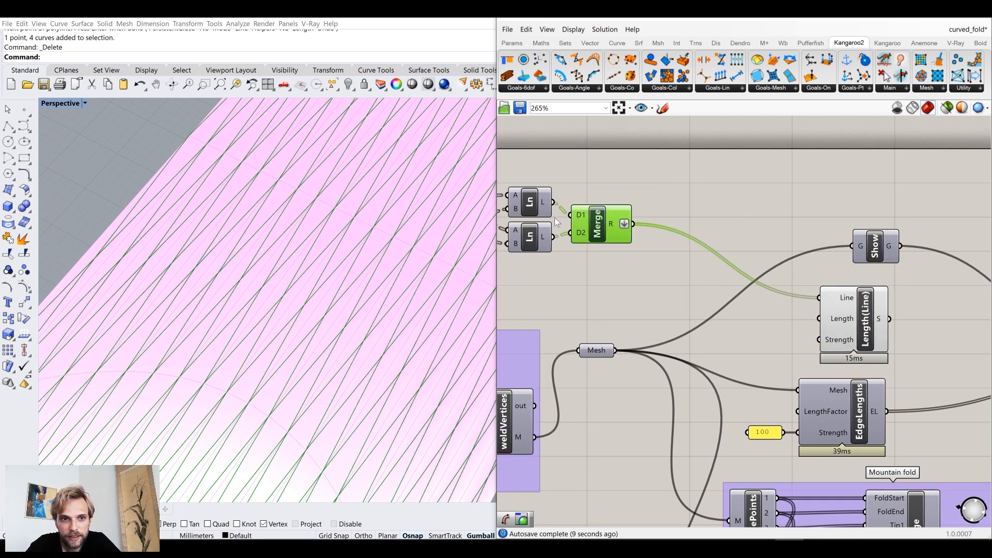
{"action": "left_click", "coordinate": [825, 356]}
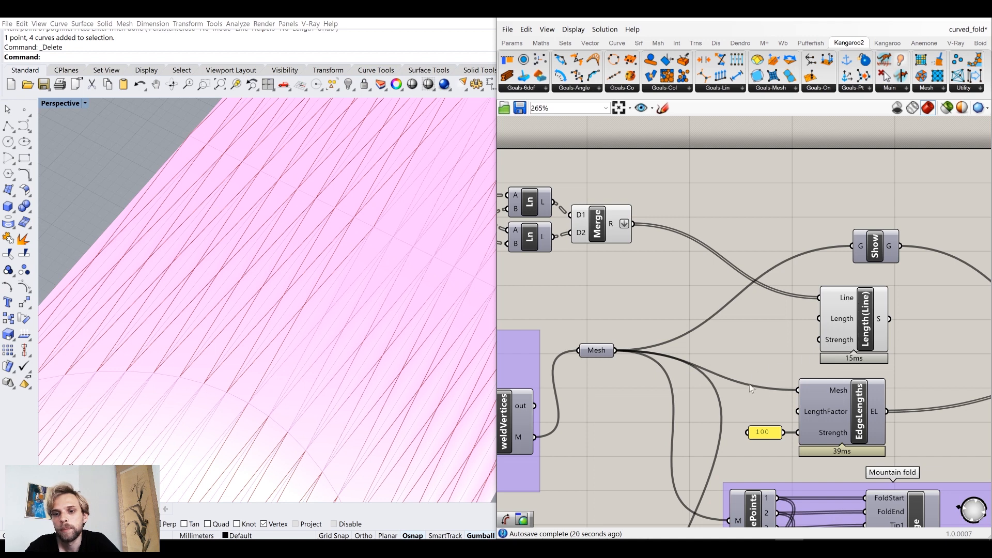
- Shift the EdgeLengths goal to the right and reposition its strength panel beside it
{"action": "left_click_drag", "start_coordinate": [767, 438], "coordinate": [766, 429]}
{"action": "left_click_drag", "start_coordinate": [873, 421], "coordinate": [891, 417]}
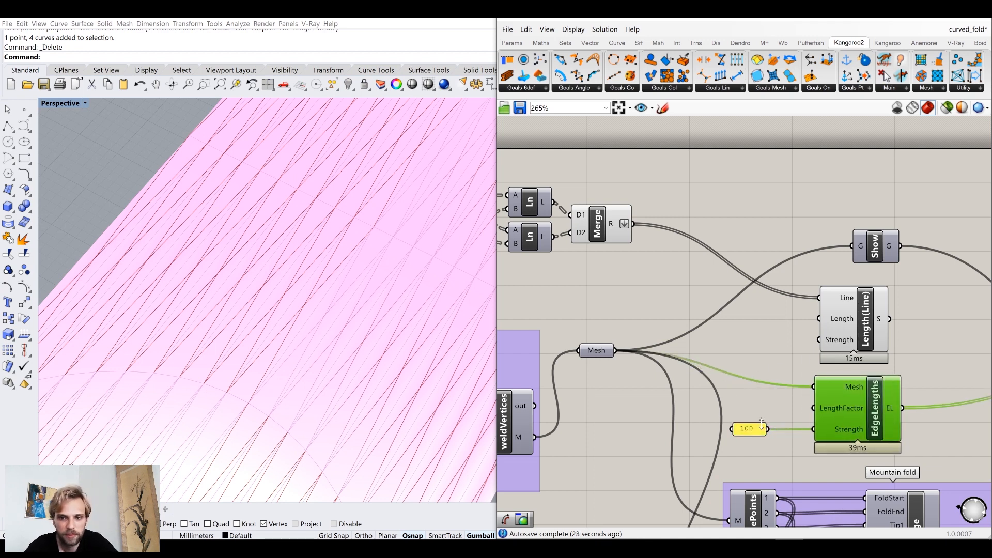
- Feed the 100 strength panel into Length(Line) and add the goal to Entwine's {0;1} input with its preview off
{"action": "right_click_drag", "start_coordinate": [900, 315], "coordinate": [702, 306]}
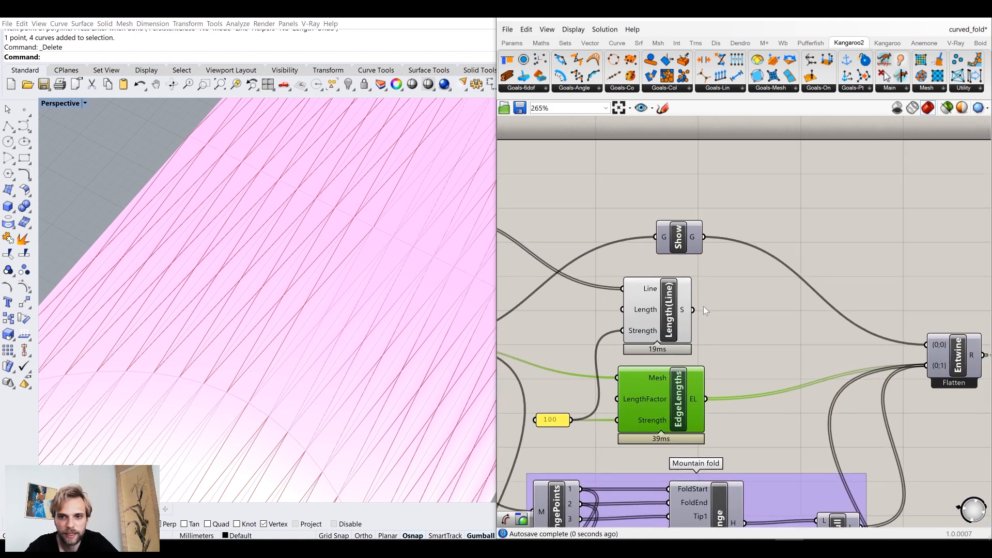
{"action": "left_click_drag", "start_coordinate": [694, 310], "coordinate": [925, 366], "text": "shift"}
{"action": "left_click_drag", "start_coordinate": [667, 332], "coordinate": [680, 330]}
{"action": "middle_click", "coordinate": [680, 330]}
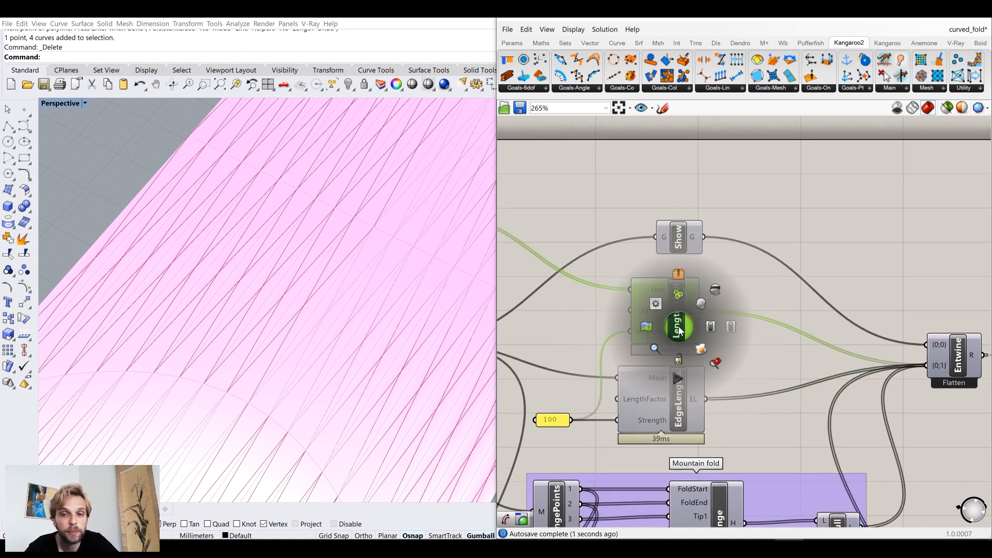
{"action": "left_click", "coordinate": [720, 292]}
- Switch the solver on and turn off the preview of the diagonals' Merge component
{"action": "scroll", "coordinate": [758, 296], "scroll_direction": "down", "scroll_amount": 4}
{"action": "scroll", "coordinate": [725, 315], "scroll_direction": "up", "scroll_amount": 4}
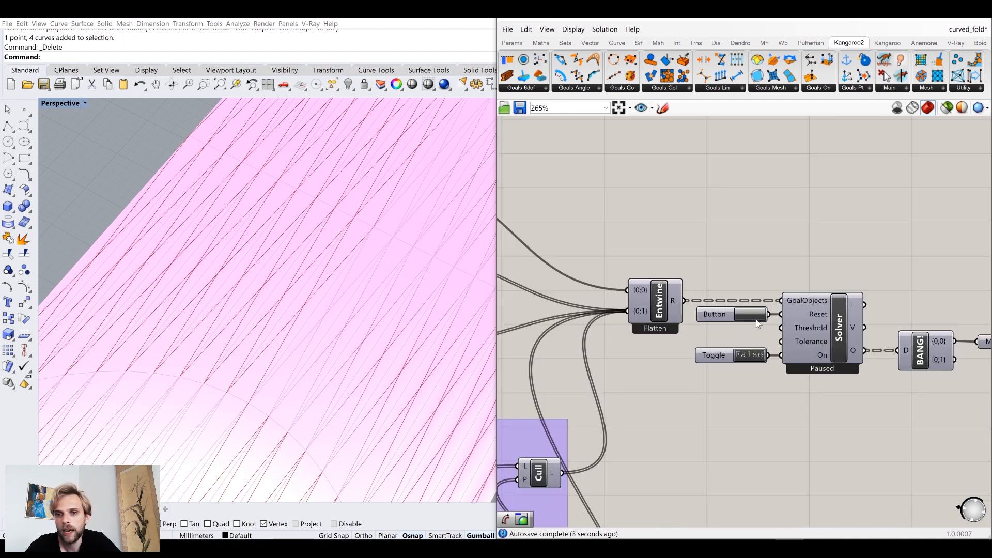
{"action": "scroll", "coordinate": [753, 357], "scroll_direction": "down", "scroll_amount": 5}
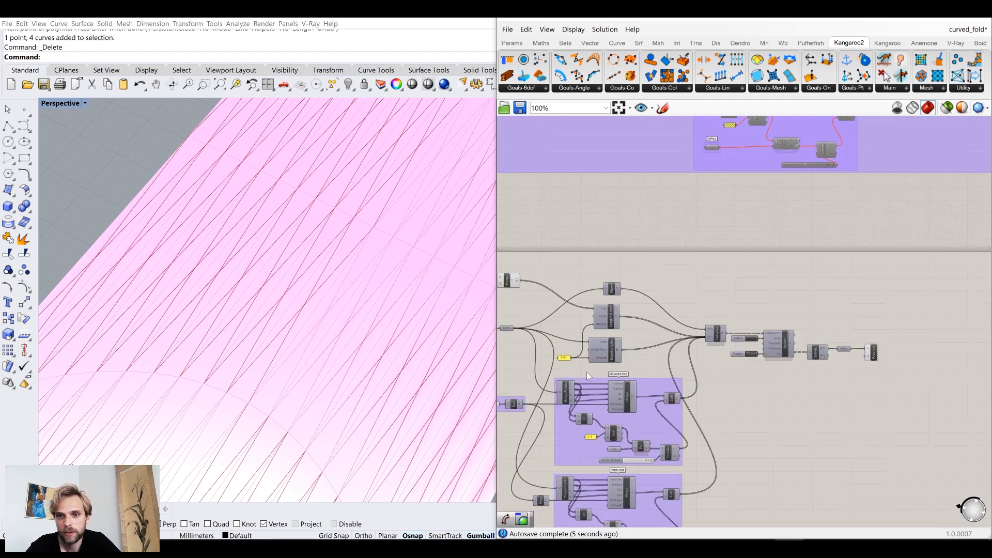
{"action": "scroll", "coordinate": [321, 321], "scroll_direction": "down", "scroll_amount": 6}
{"action": "scroll", "coordinate": [639, 286], "scroll_direction": "up", "scroll_amount": 5}
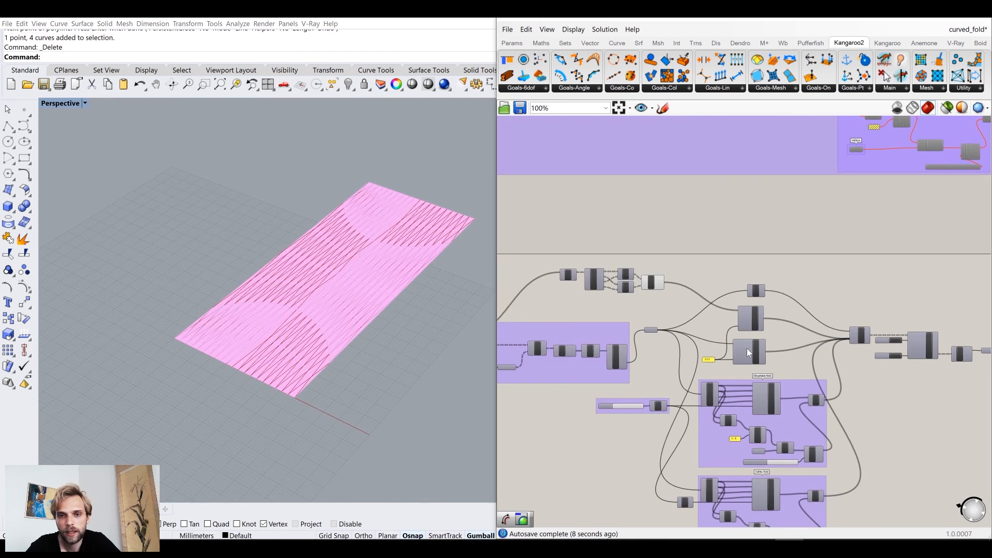
{"action": "left_click", "coordinate": [661, 282]}
{"action": "middle_click", "coordinate": [660, 280]}
{"action": "left_click", "coordinate": [691, 245]}
{"action": "left_click", "coordinate": [672, 408]}
- Set the Degrees slider to 120 and inspect the folded mesh from several angles
{"action": "right_click_drag", "start_coordinate": [578, 525], "coordinate": [616, 414]}
{"action": "scroll", "coordinate": [616, 414], "scroll_direction": "up", "scroll_amount": 8}
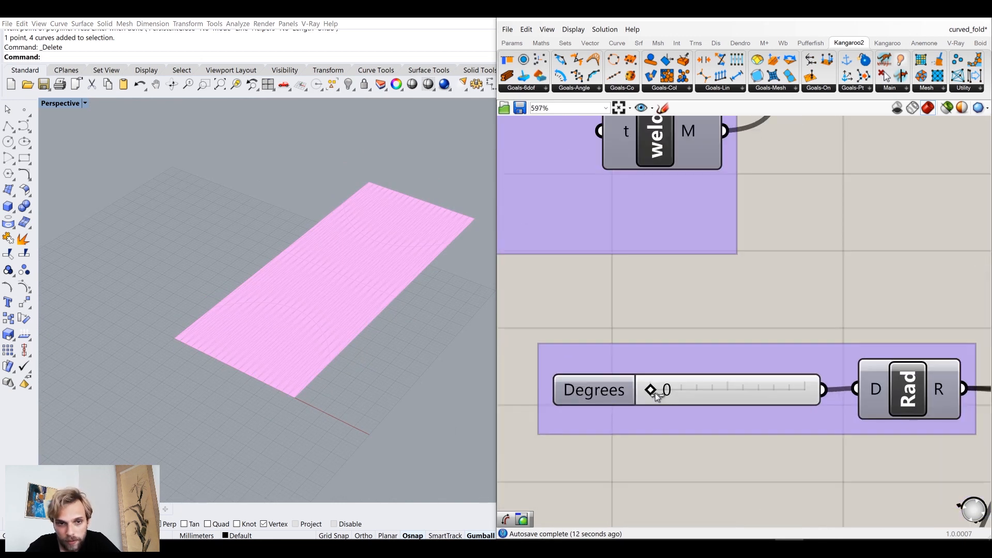
{"action": "scroll", "coordinate": [358, 304], "scroll_direction": "up", "scroll_amount": 3}
{"action": "left_click_drag", "start_coordinate": [655, 393], "coordinate": [756, 384]}
{"action": "left_click_drag", "start_coordinate": [768, 382], "coordinate": [826, 367]}
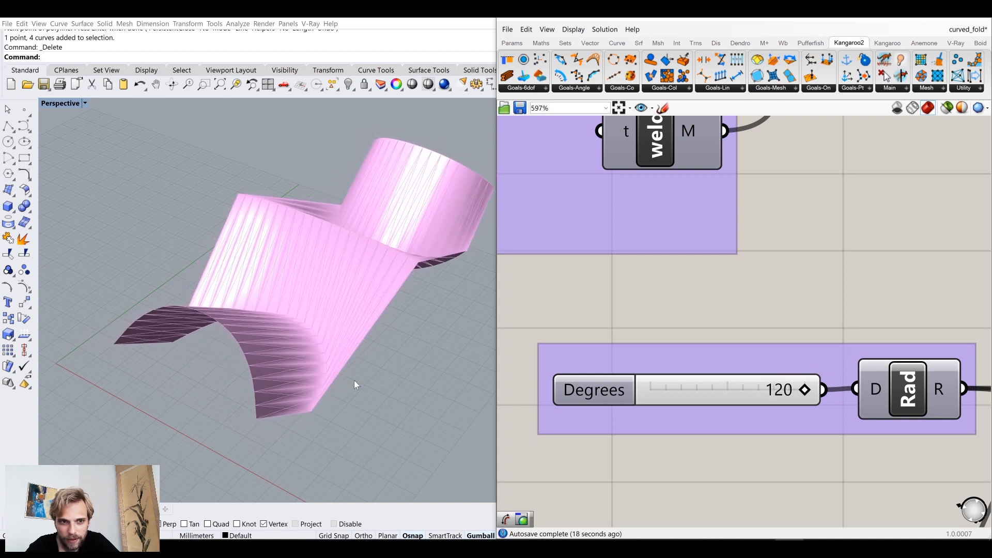
{"action": "right_click_drag", "start_coordinate": [375, 399], "coordinate": [333, 363]}
{"action": "right_click_drag", "start_coordinate": [365, 230], "coordinate": [318, 310]}
{"action": "right_click_drag", "start_coordinate": [211, 277], "coordinate": [195, 220]}
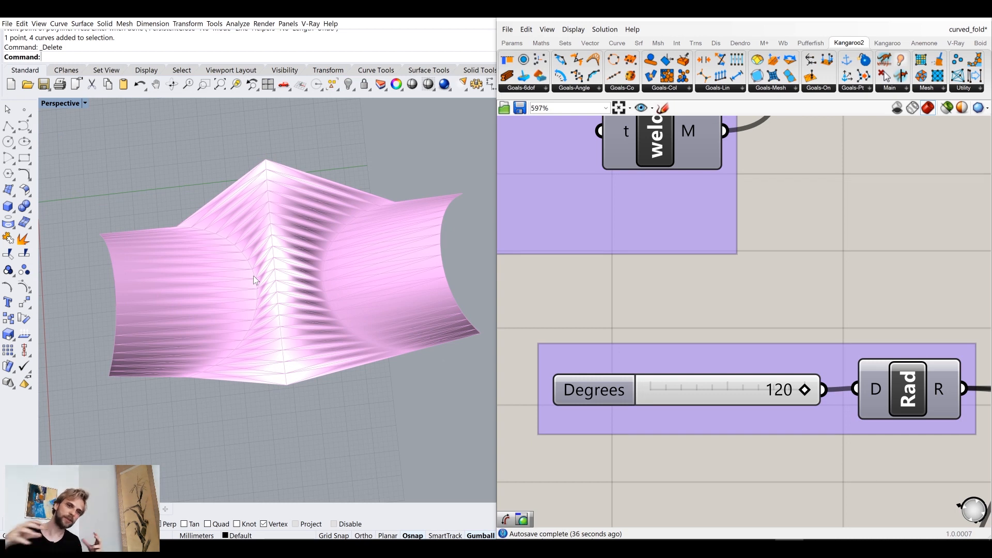
- Show all hidden reference curves with ShowSelected to compare them with the folded mesh, and hide them again
{"action": "type", "text": "howSelected"}
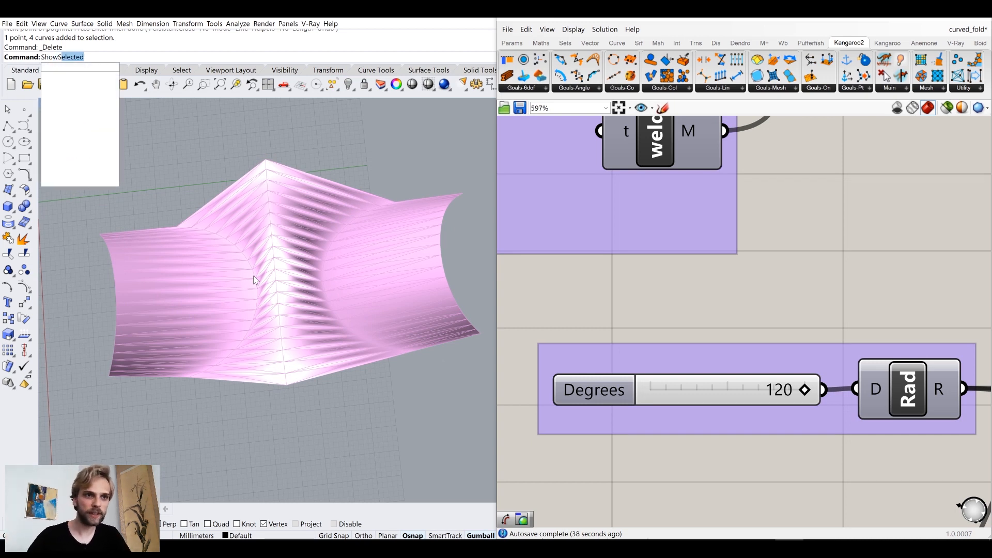
{"action": "key", "text": "Return"}
{"action": "scroll", "coordinate": [254, 278], "scroll_direction": "down", "scroll_amount": 5}
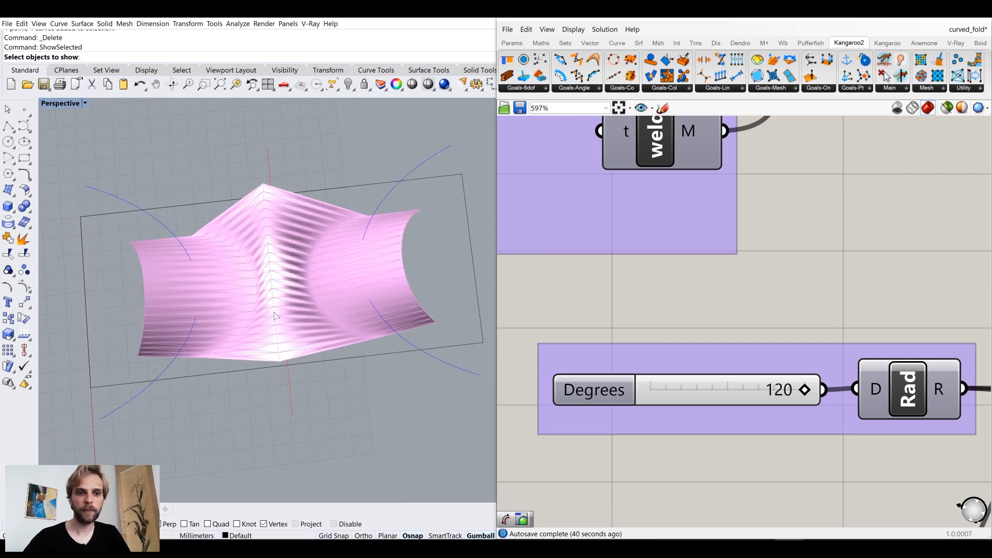
{"action": "key", "text": "ctrl+a"}
{"action": "key", "text": "Return"}
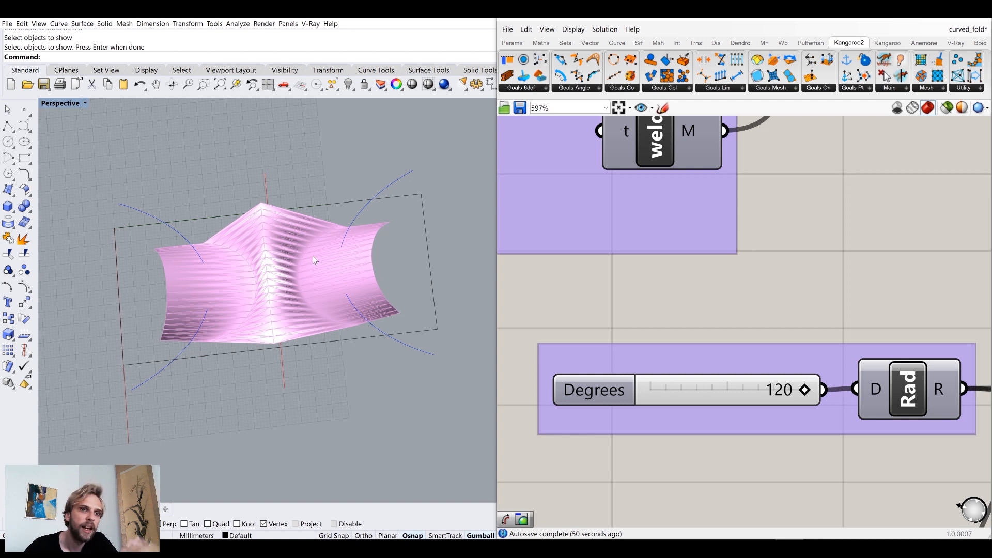
{"action": "left_click_drag", "start_coordinate": [436, 393], "coordinate": [108, 189]}
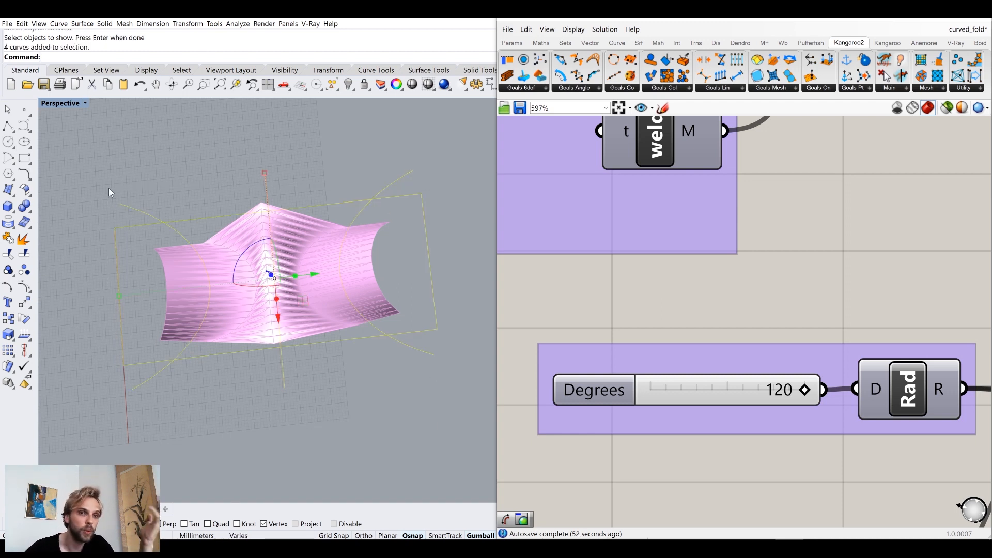
{"action": "key", "text": "ctrl+h"}
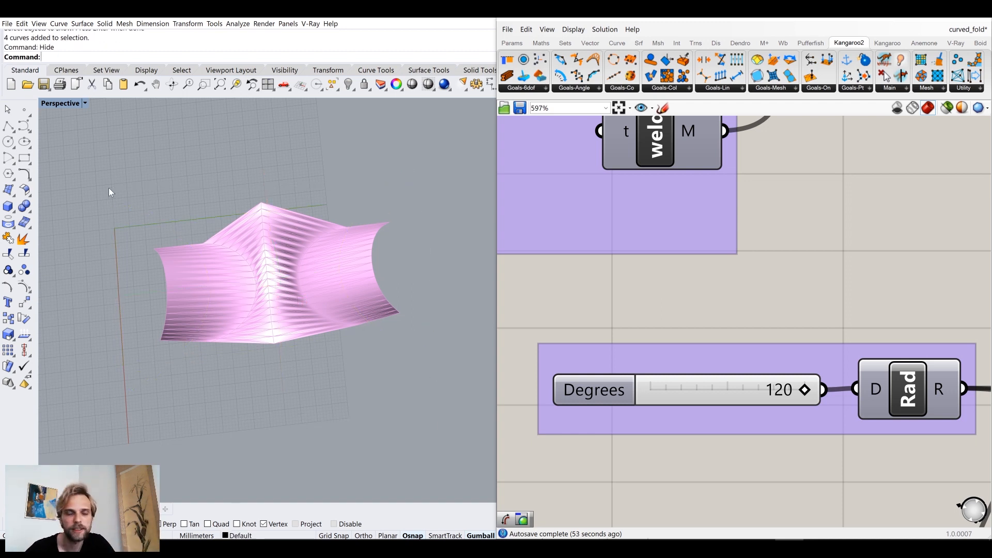
{"action": "right_click_drag", "start_coordinate": [294, 292], "coordinate": [317, 266]}
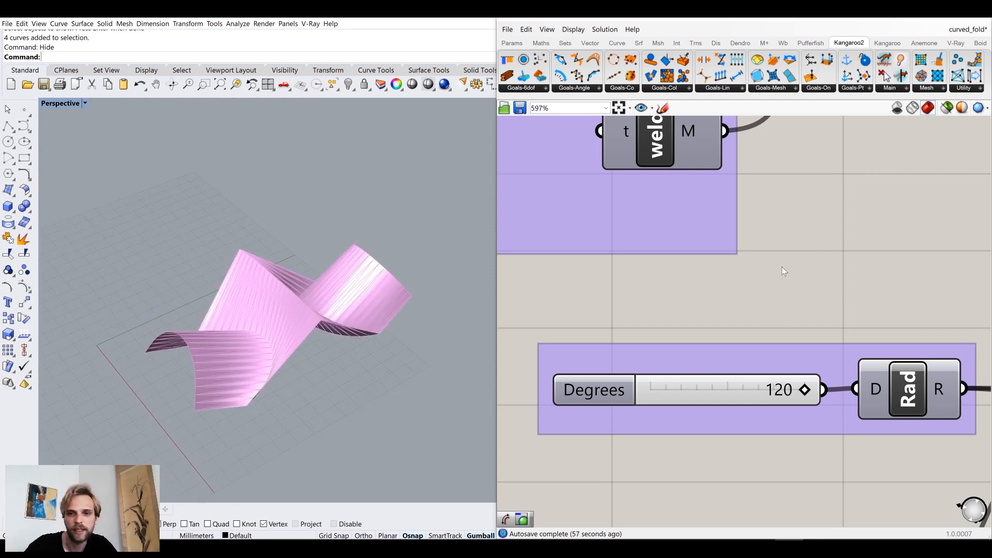
- Move the whole new folding definition down, farther below the dividing line on the canvas
{"action": "scroll", "coordinate": [783, 267], "scroll_direction": "down", "scroll_amount": 8}
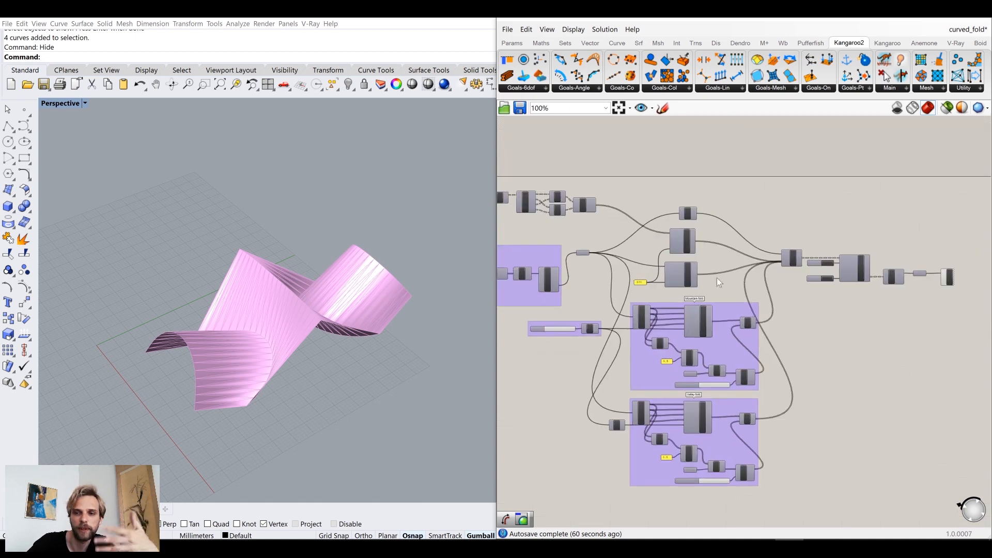
{"action": "scroll", "coordinate": [796, 278], "scroll_direction": "up", "scroll_amount": 1}
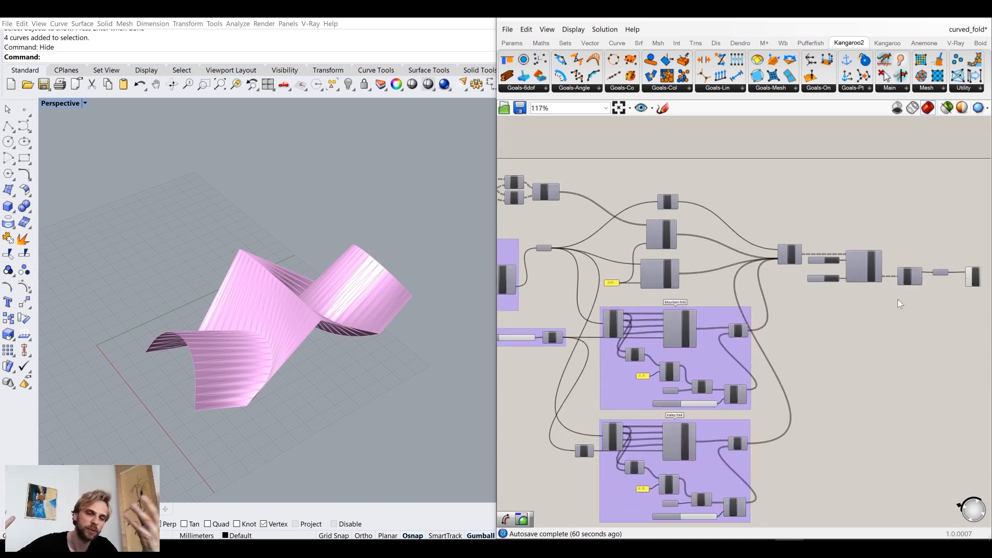
{"action": "right_click_drag", "start_coordinate": [827, 332], "coordinate": [601, 357]}
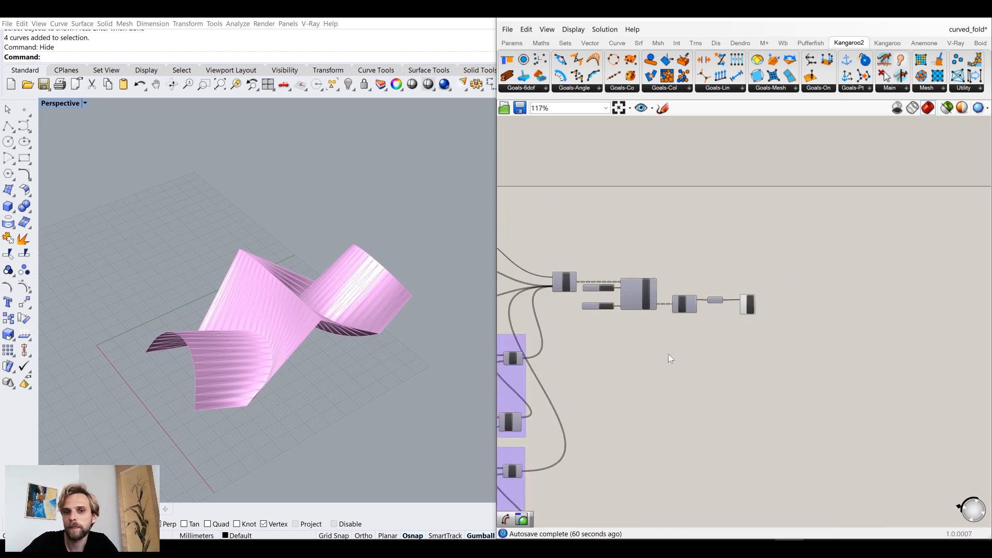
{"action": "scroll", "coordinate": [668, 355], "scroll_direction": "down", "scroll_amount": 6}
{"action": "right_click_drag", "start_coordinate": [736, 402], "coordinate": [891, 375]}
{"action": "left_click_drag", "start_coordinate": [885, 413], "coordinate": [558, 282]}
{"action": "left_click_drag", "start_coordinate": [612, 308], "coordinate": [615, 336]}
{"action": "left_click", "coordinate": [898, 325]}
{"action": "right_click_drag", "start_coordinate": [898, 324], "coordinate": [747, 334]}
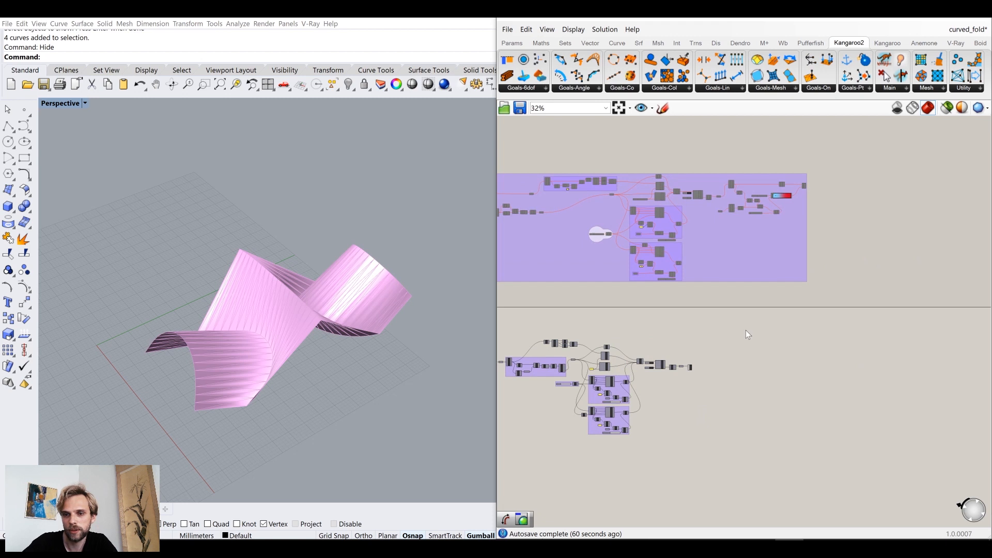
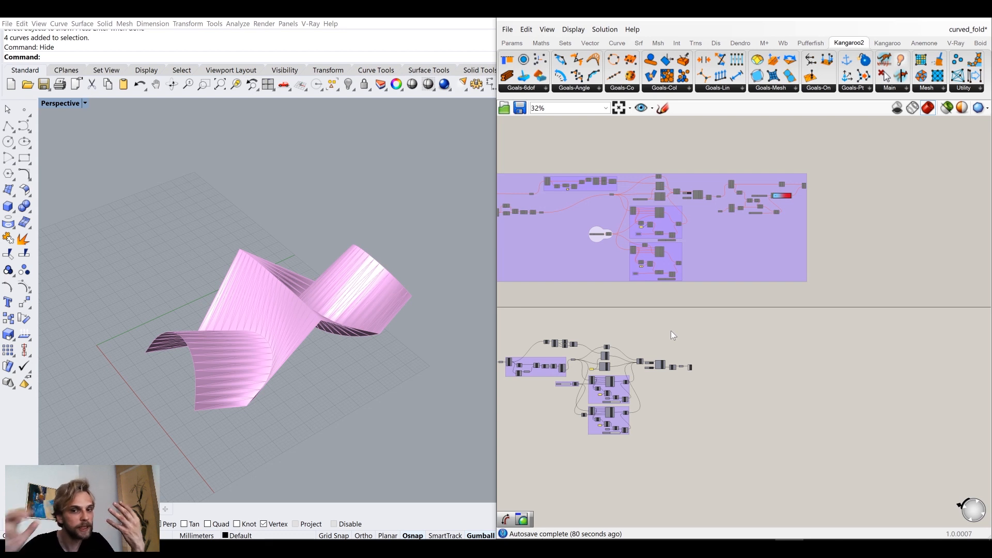
- Move the Preview component up and to the right, away from the solved Mesh parameter
{"action": "scroll", "coordinate": [672, 336], "scroll_direction": "up", "scroll_amount": 5}
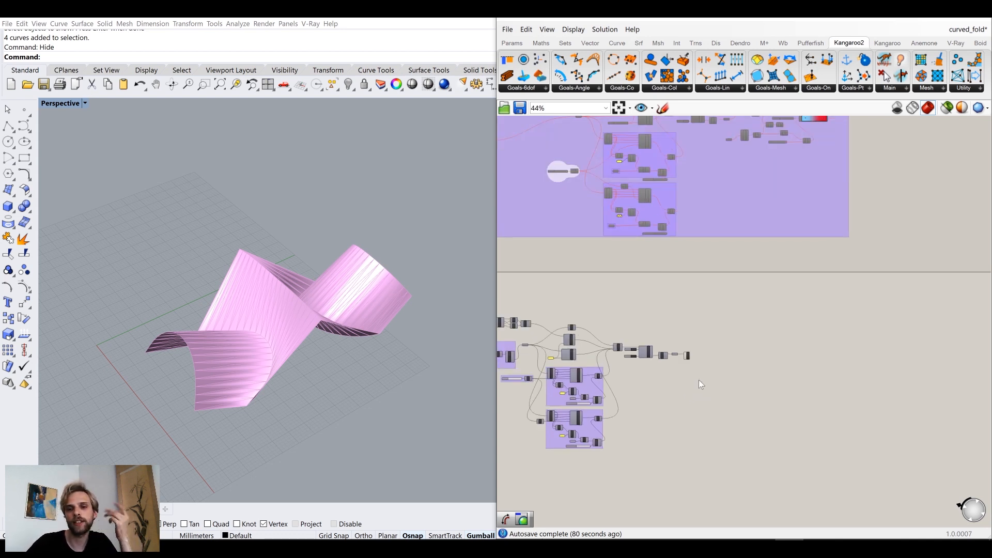
{"action": "scroll", "coordinate": [681, 355], "scroll_direction": "up", "scroll_amount": 4}
{"action": "left_click_drag", "start_coordinate": [713, 390], "coordinate": [777, 325]}
{"action": "left_click", "coordinate": [738, 396]}
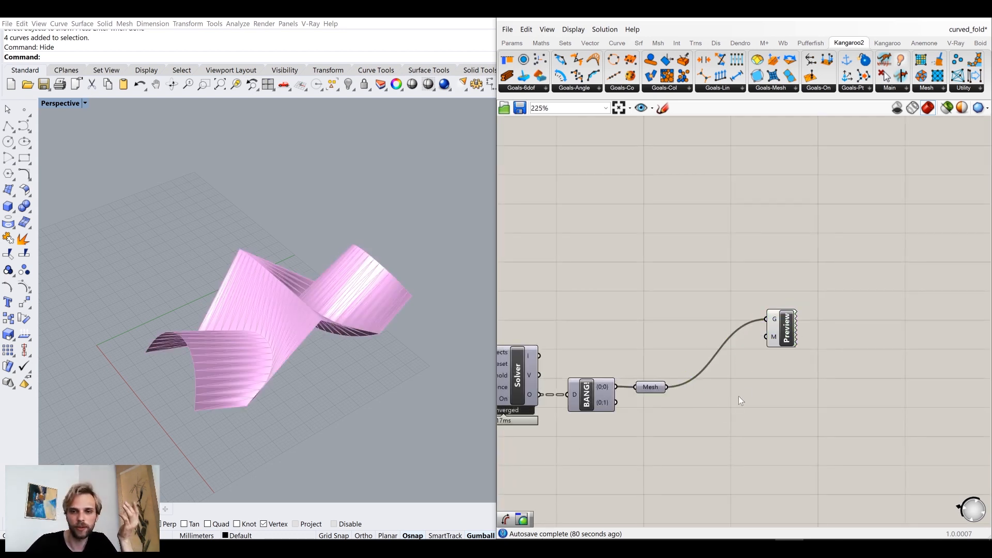
{"action": "left_click", "coordinate": [655, 392]}
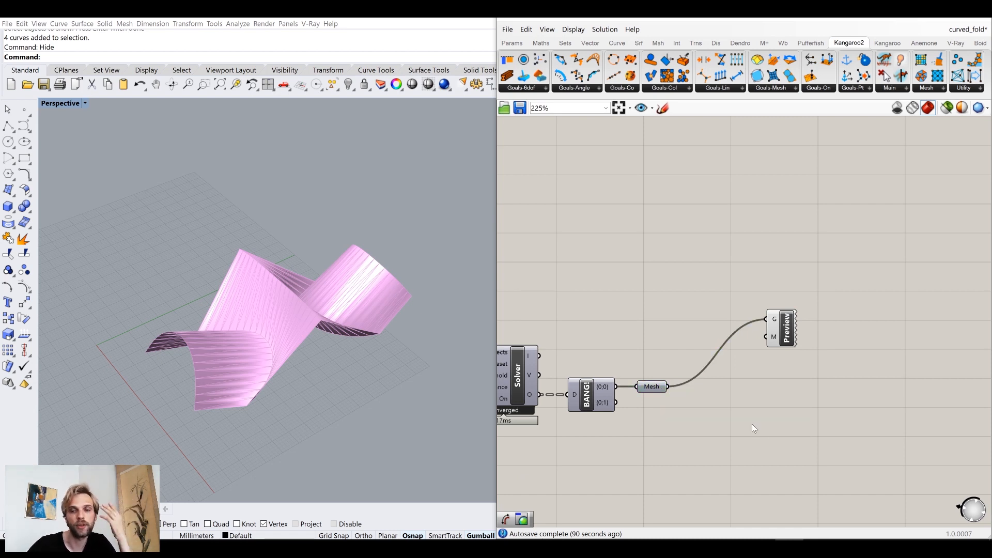
{"action": "left_click", "coordinate": [743, 452]}
{"action": "scroll", "coordinate": [743, 452], "scroll_direction": "down", "scroll_amount": 4}
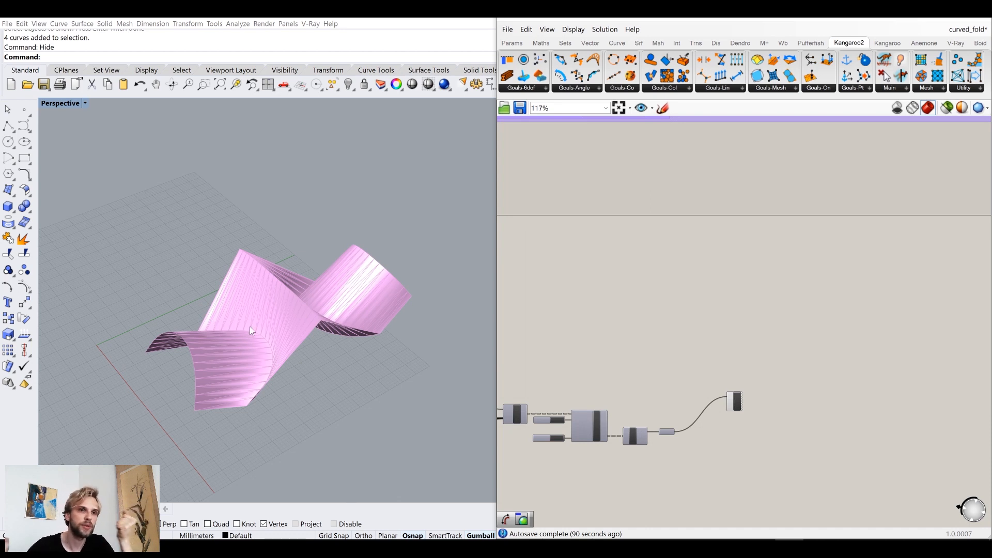
{"action": "scroll", "coordinate": [730, 249], "scroll_direction": "down", "scroll_amount": 6}
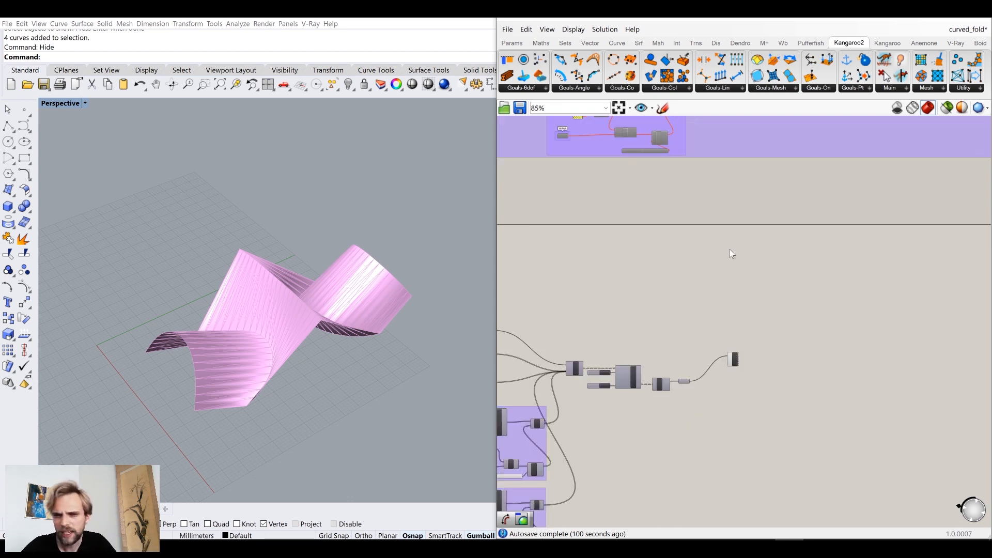
- Turn on the preview of the Mesh parameter fed by the BANG! component
{"action": "scroll", "coordinate": [677, 366], "scroll_direction": "up", "scroll_amount": 8}
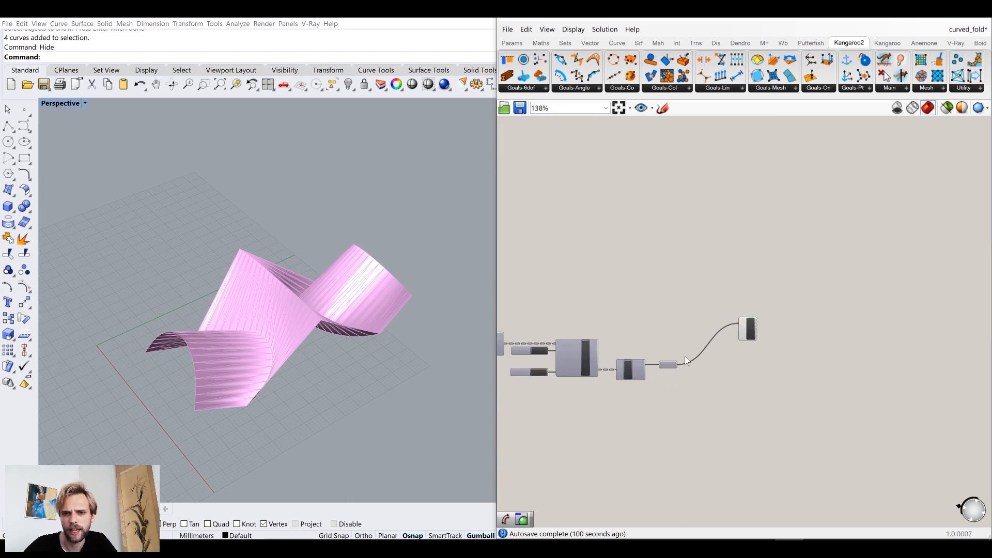
{"action": "middle_click", "coordinate": [676, 340]}
{"action": "left_click_drag", "start_coordinate": [671, 341], "coordinate": [689, 342]}
{"action": "left_click", "coordinate": [697, 316]}
{"action": "left_click", "coordinate": [697, 317]}
{"action": "left_click", "coordinate": [715, 397]}
- Turn on the preview of the initial Mesh parameter after weldVertices to compare the flat sheet with the folded one
{"action": "scroll", "coordinate": [715, 397], "scroll_direction": "down", "scroll_amount": 6}
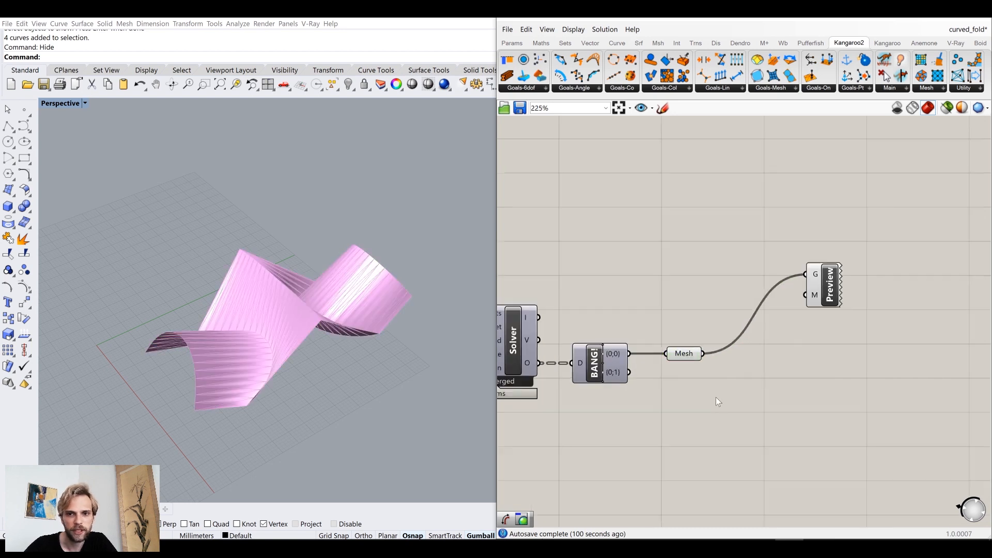
{"action": "scroll", "coordinate": [692, 254], "scroll_direction": "up", "scroll_amount": 2}
{"action": "left_click", "coordinate": [700, 264]}
{"action": "right_click_drag", "start_coordinate": [699, 267], "coordinate": [635, 274]}
{"action": "middle_click", "coordinate": [633, 271]}
{"action": "left_click", "coordinate": [654, 244]}
{"action": "left_click", "coordinate": [657, 252]}
{"action": "left_click_drag", "start_coordinate": [633, 273], "coordinate": [630, 284]}
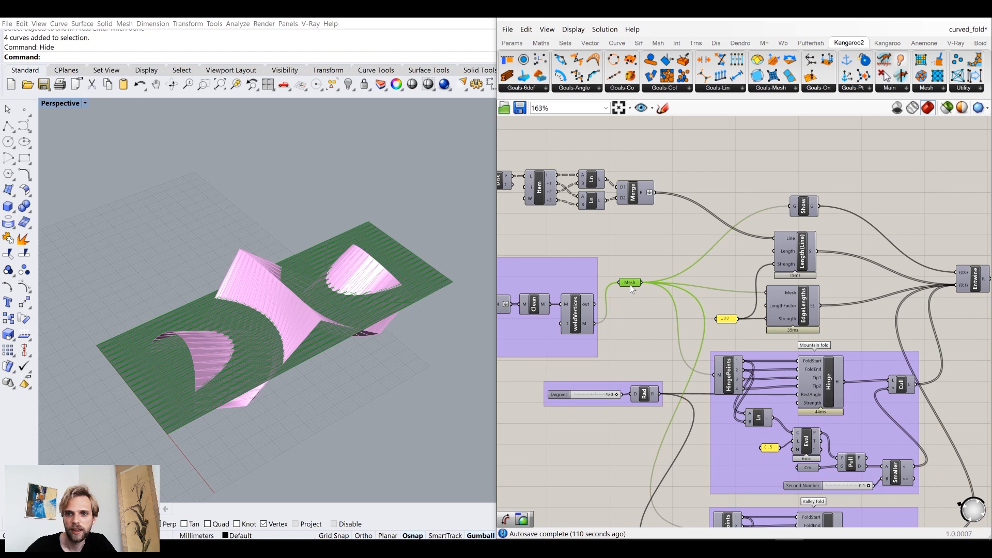
- Add a second Mesh parameter fed by the initial Mesh and turn off the initial Mesh's preview
{"action": "right_click_drag", "start_coordinate": [761, 313], "coordinate": [877, 295]}
{"action": "scroll", "coordinate": [630, 233], "scroll_direction": "up", "scroll_amount": 4}
{"action": "double_click", "coordinate": [624, 225]}
{"action": "type", "text": "mesh"}
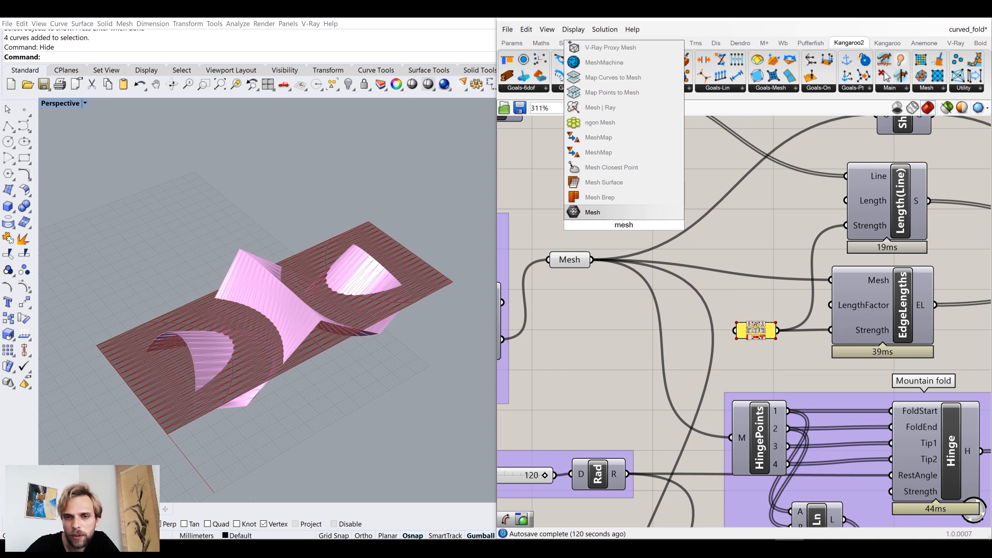
{"action": "key", "text": "Return"}
{"action": "left_click_drag", "start_coordinate": [592, 260], "coordinate": [610, 215]}
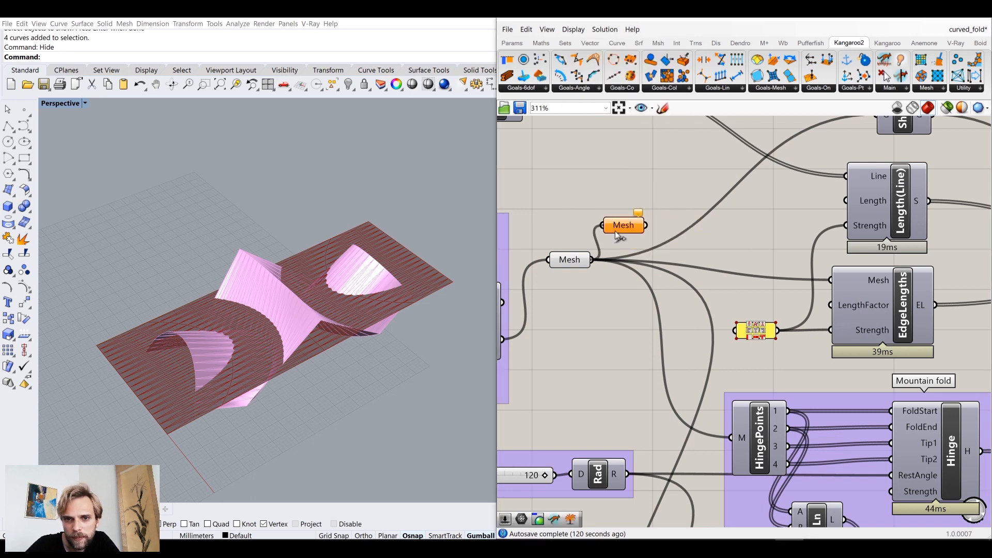
{"action": "middle_click", "coordinate": [571, 259]}
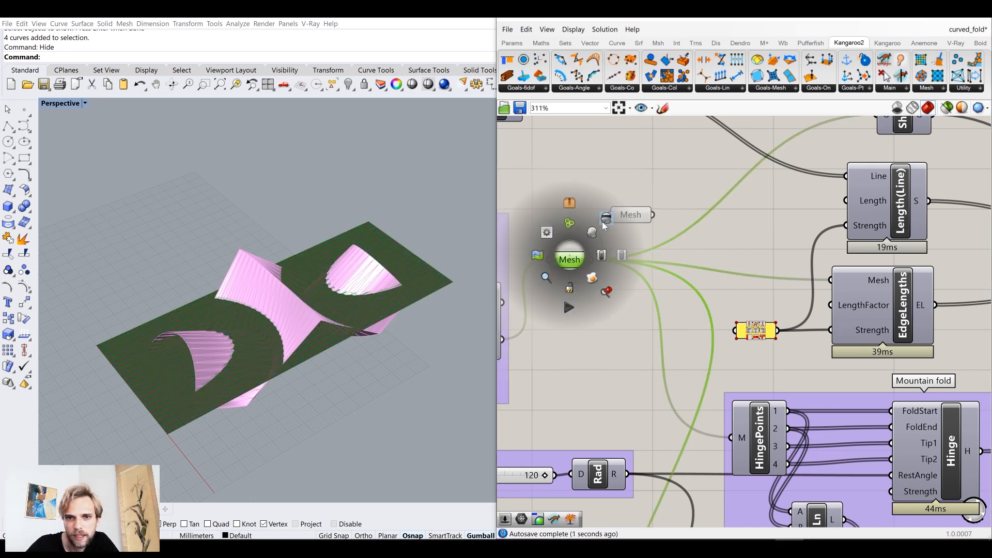
{"action": "left_click", "coordinate": [584, 174]}
- Move the new Mesh parameter past the solver and place it just below the solved Mesh parameter
{"action": "scroll", "coordinate": [584, 175], "scroll_direction": "down", "scroll_amount": 5}
{"action": "right_click_drag", "start_coordinate": [625, 222], "coordinate": [525, 214]}
{"action": "left_click_drag", "start_coordinate": [524, 221], "coordinate": [981, 279]}
{"action": "right_click_drag", "start_coordinate": [891, 290], "coordinate": [717, 301]}
{"action": "left_click", "coordinate": [806, 298]}
{"action": "scroll", "coordinate": [807, 299], "scroll_direction": "up", "scroll_amount": 5}
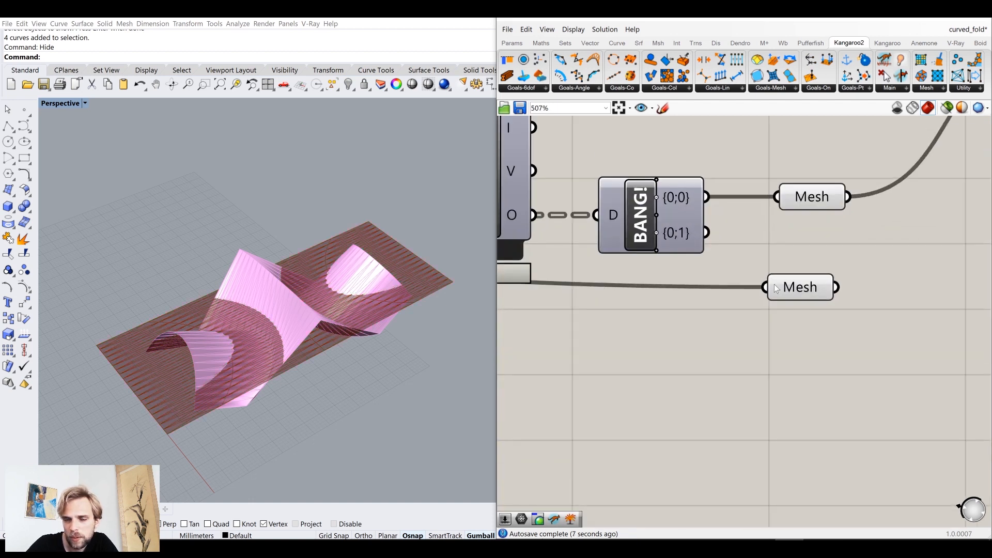
{"action": "left_click_drag", "start_coordinate": [778, 289], "coordinate": [784, 302]}
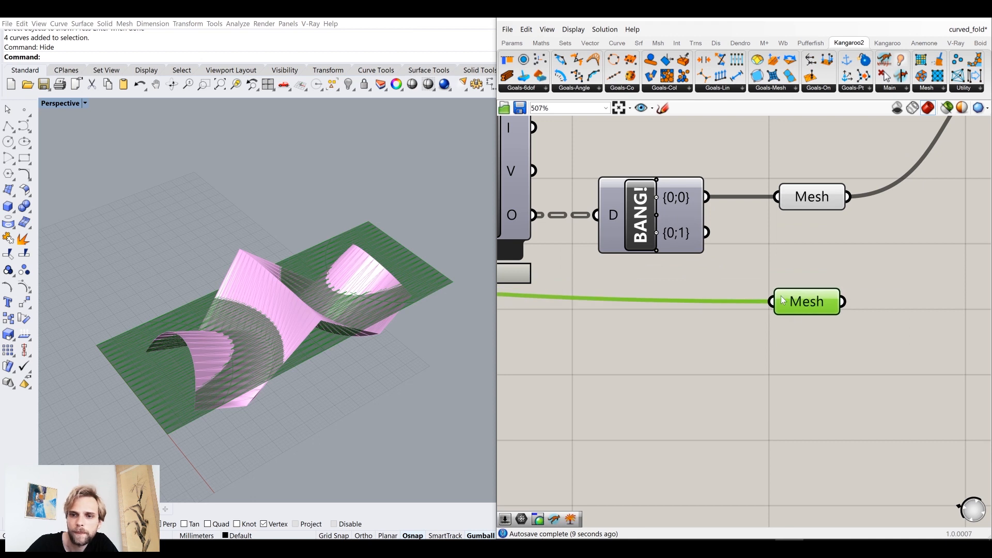
- Set the new Mesh parameter's wire display to Hidden and move the parameter slightly lower on the canvas
{"action": "right_click", "coordinate": [792, 298]}
{"action": "left_click", "coordinate": [753, 281]}
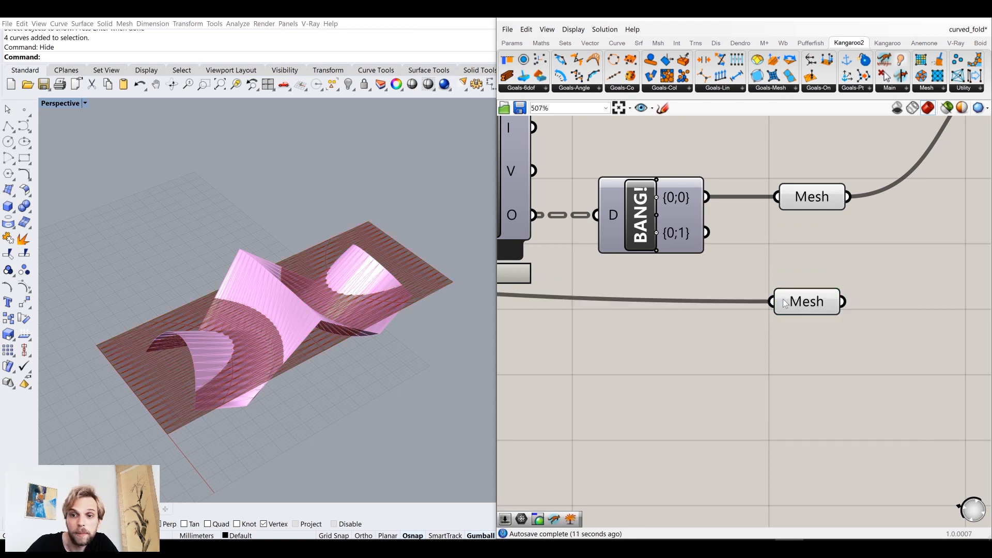
{"action": "right_click", "coordinate": [782, 309]}
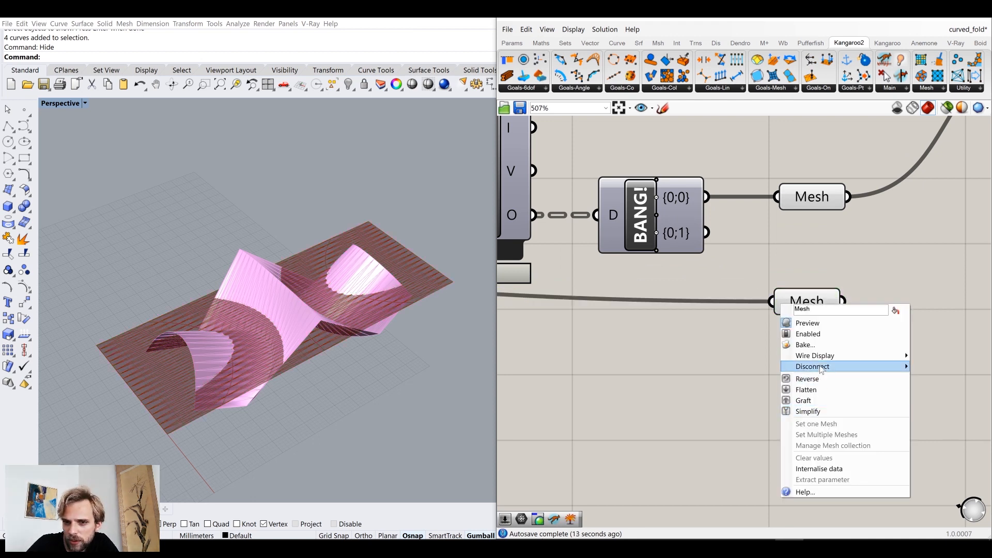
{"action": "mouse_move", "coordinate": [823, 360]}
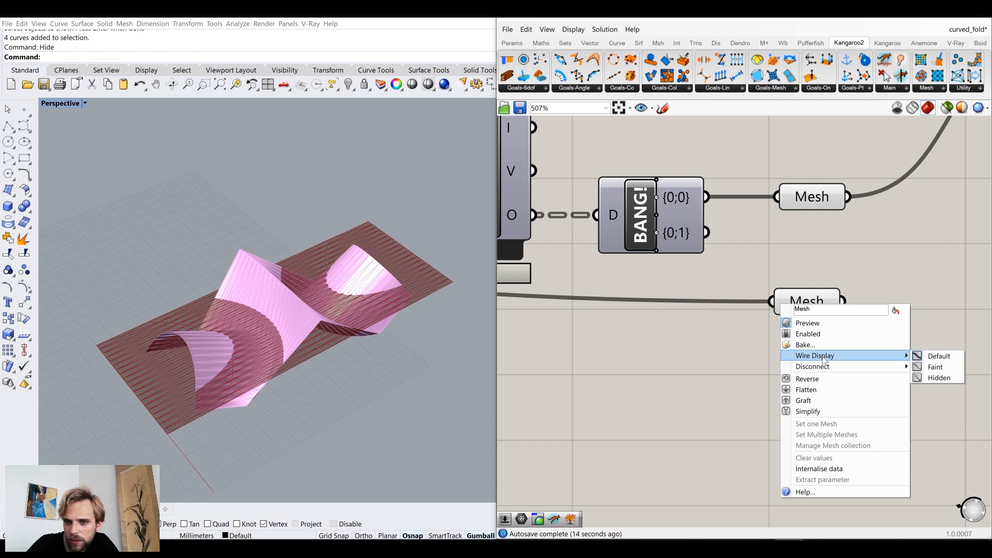
{"action": "left_click", "coordinate": [942, 380]}
{"action": "left_click_drag", "start_coordinate": [818, 303], "coordinate": [824, 344]}
{"action": "left_click", "coordinate": [827, 292]}
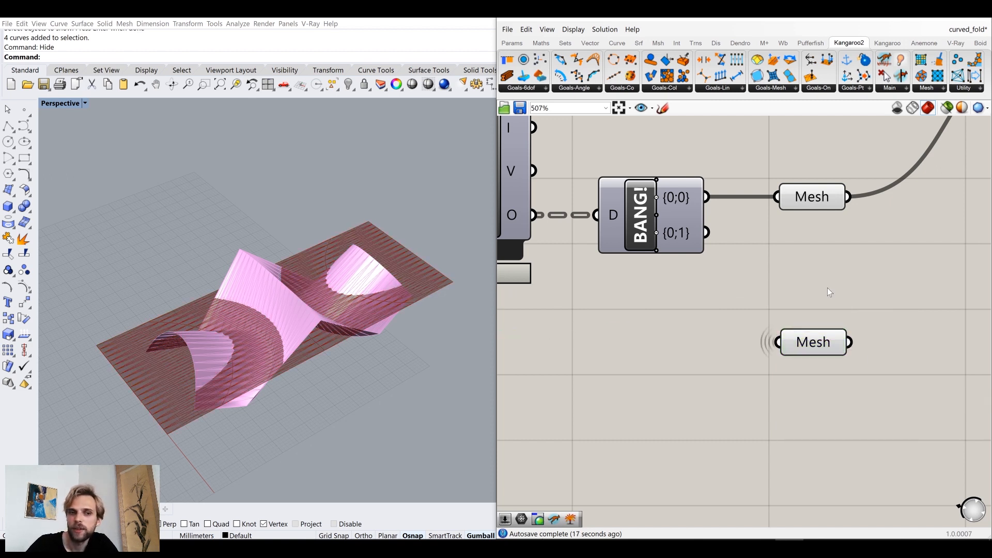
- Rename the Mesh parameter with the hidden wire to "Mesh pre simulation"
{"action": "right_click_drag", "start_coordinate": [855, 355], "coordinate": [768, 355]}
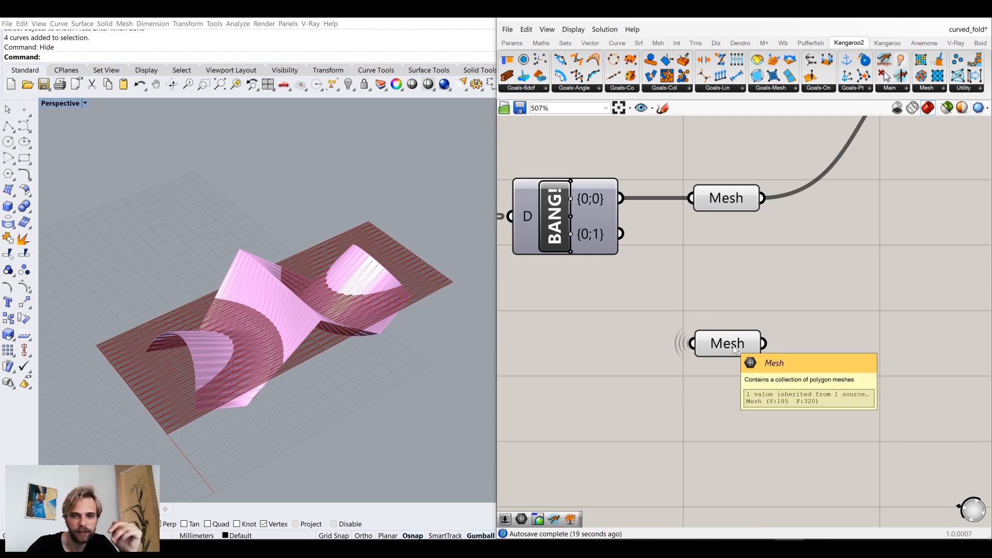
{"action": "left_click", "coordinate": [725, 351]}
{"action": "right_click", "coordinate": [721, 346]}
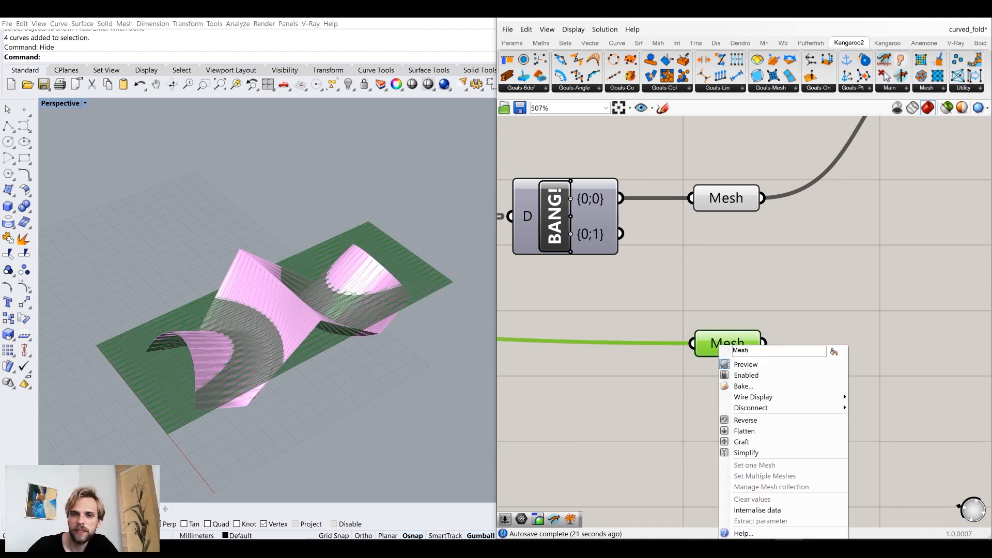
{"action": "type", "text": "pre simu"}
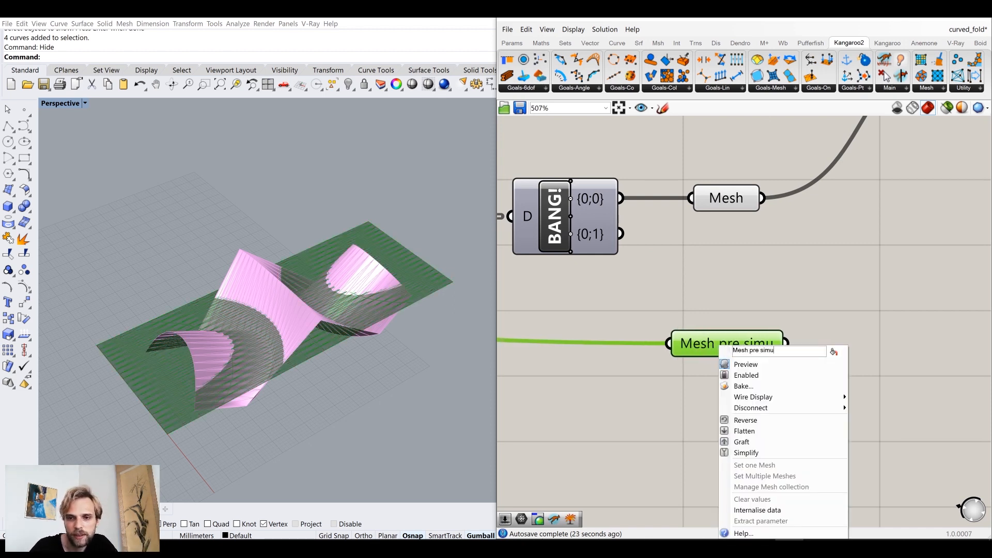
{"action": "type", "text": "lation"}
{"action": "left_click", "coordinate": [816, 249]}
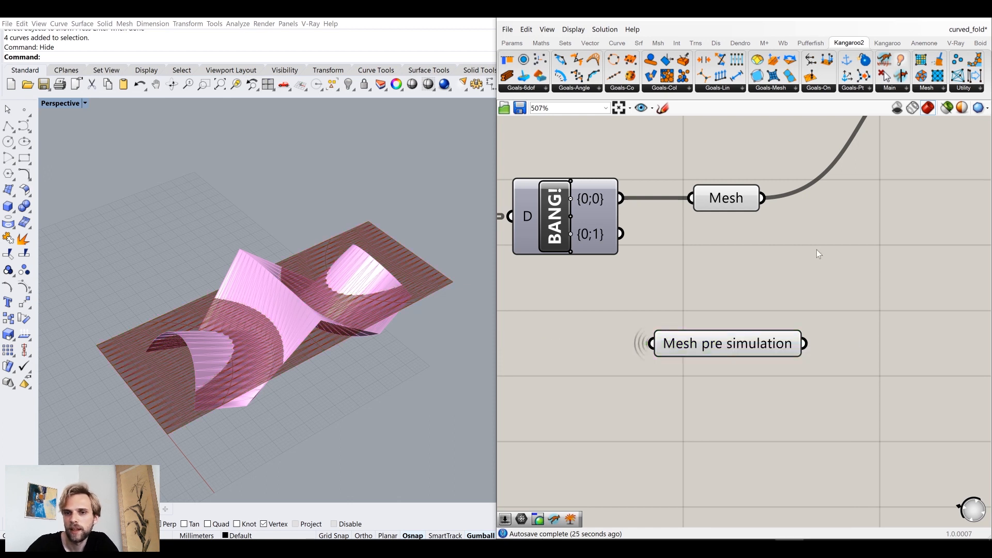
- Reposition the Mesh pre simulation parameter so it sits lined up below the solved Mesh parameter
{"action": "right_click_drag", "start_coordinate": [816, 249], "coordinate": [788, 270]}
{"action": "left_click_drag", "start_coordinate": [711, 367], "coordinate": [765, 372]}
{"action": "left_click", "coordinate": [767, 327]}
{"action": "right_click_drag", "start_coordinate": [768, 322], "coordinate": [730, 342]}
{"action": "left_click_drag", "start_coordinate": [728, 384], "coordinate": [715, 397]}
{"action": "left_click", "coordinate": [806, 281]}
{"action": "scroll", "coordinate": [767, 305], "scroll_direction": "down", "scroll_amount": 3}
{"action": "right_click_drag", "start_coordinate": [766, 308], "coordinate": [784, 367]}
{"action": "scroll", "coordinate": [785, 367], "scroll_direction": "up", "scroll_amount": 3}
{"action": "left_click", "coordinate": [684, 291]}
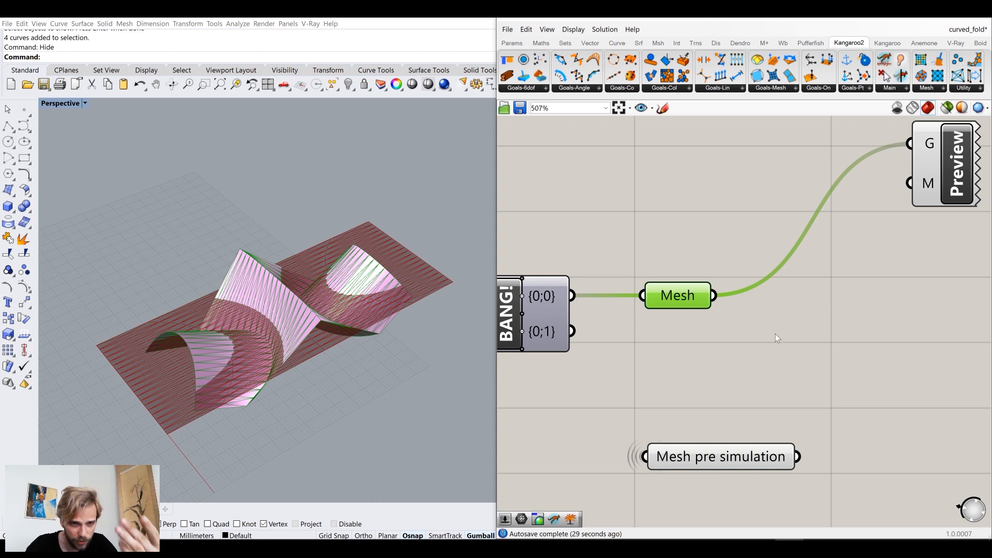
{"action": "left_click", "coordinate": [813, 330]}
- Turn off the preview of the Mesh pre simulation parameter
{"action": "left_click", "coordinate": [719, 446]}
{"action": "middle_click", "coordinate": [716, 446]}
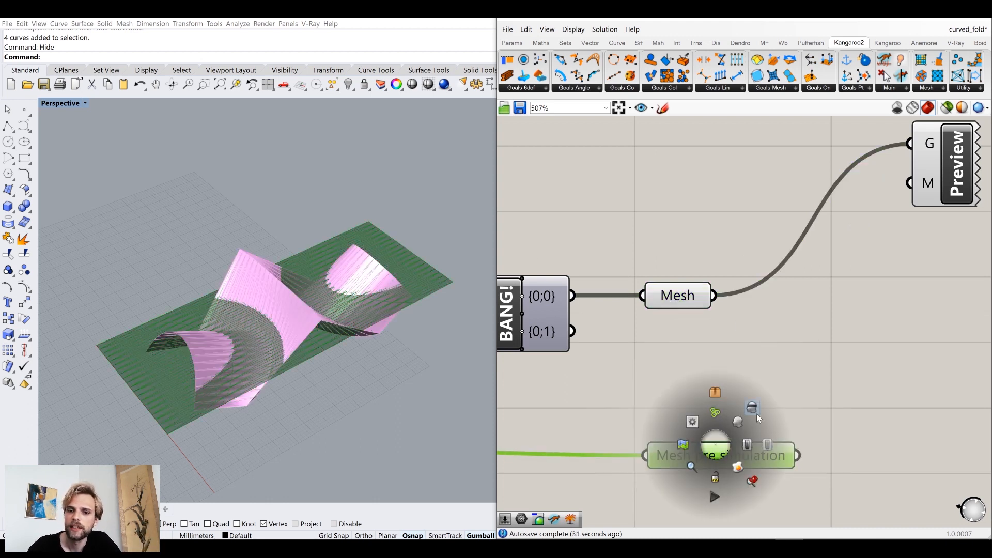
{"action": "left_click", "coordinate": [756, 413]}
{"action": "left_click", "coordinate": [779, 388]}
{"action": "scroll", "coordinate": [782, 389], "scroll_direction": "down", "scroll_amount": 5}
{"action": "right_click_drag", "start_coordinate": [696, 396], "coordinate": [819, 354]}
{"action": "scroll", "coordinate": [820, 355], "scroll_direction": "down", "scroll_amount": 7}
{"action": "scroll", "coordinate": [868, 357], "scroll_direction": "up", "scroll_amount": 9}
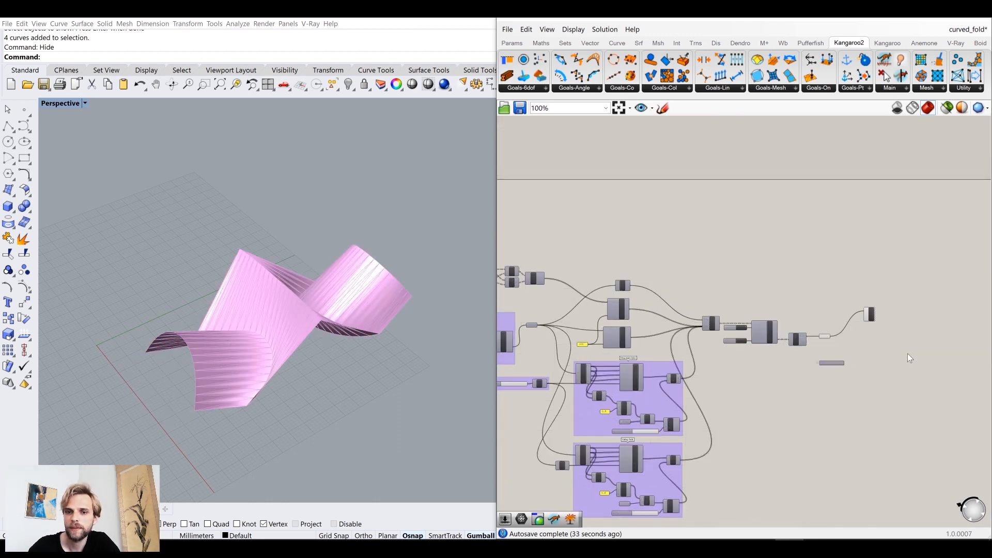
- Turn the preview of the Mesh pre simulation parameter back on
{"action": "right_click_drag", "start_coordinate": [764, 382], "coordinate": [666, 334]}
{"action": "left_click", "coordinate": [695, 383]}
{"action": "middle_click", "coordinate": [696, 383]}
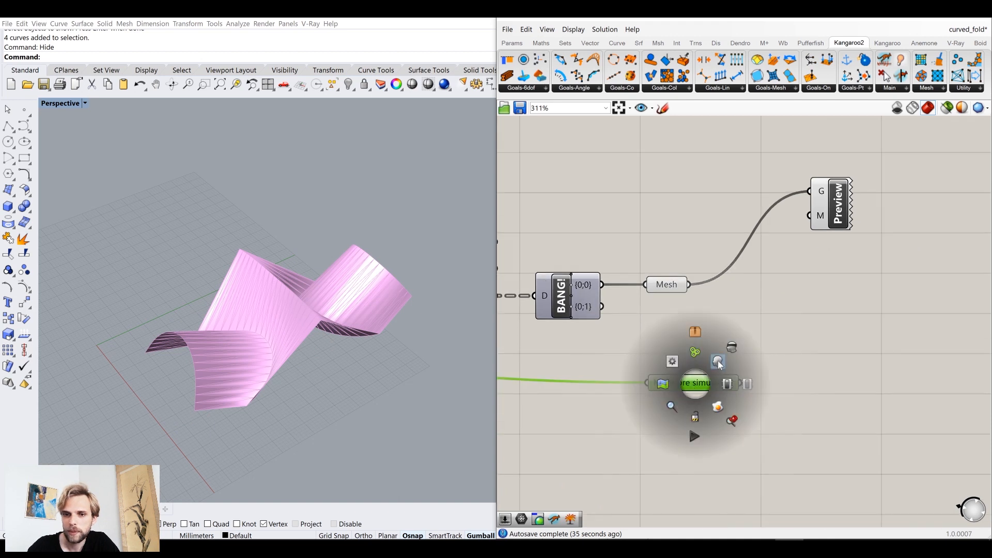
{"action": "left_click", "coordinate": [717, 361]}
{"action": "left_click", "coordinate": [710, 344]}
- Move the Preview component farther away from the solved Mesh parameter to make room for new components
{"action": "left_click", "coordinate": [665, 289]}
{"action": "left_click_drag", "start_coordinate": [833, 205], "coordinate": [948, 199]}
{"action": "left_click", "coordinate": [881, 252]}
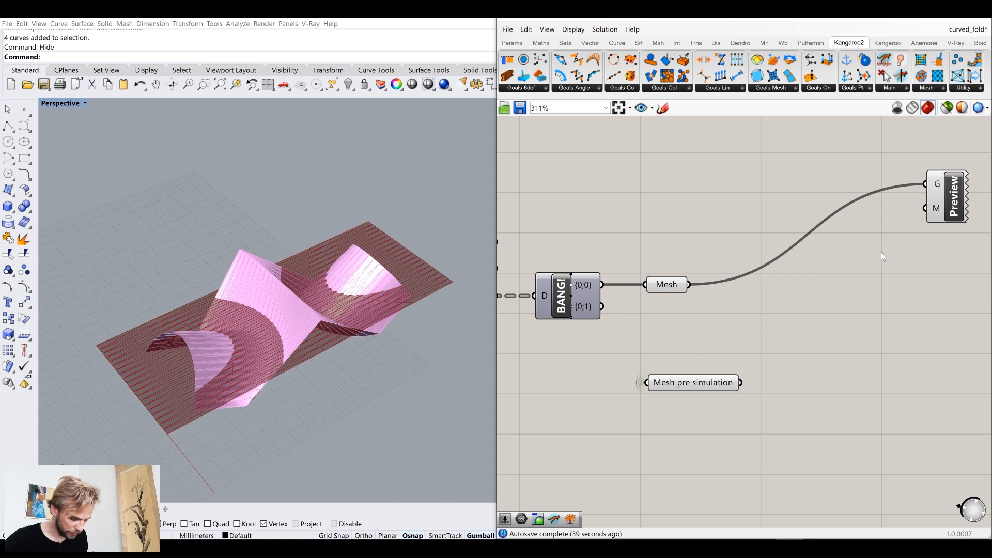
{"action": "double_click", "coordinate": [863, 300]}
{"action": "type", "text": "p"}
{"action": "key", "text": "BackSpace"}
{"action": "type", "text": "area"}
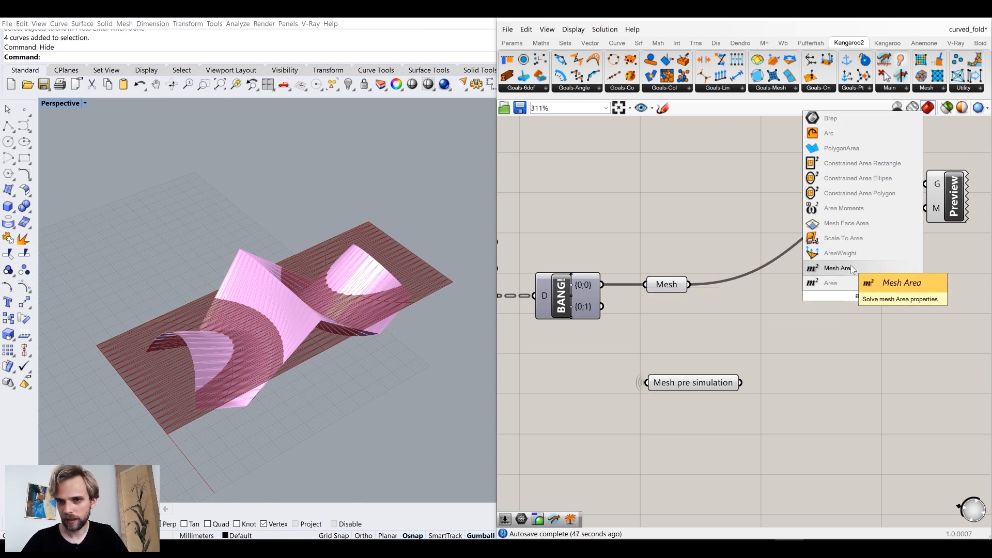
{"action": "double_click", "coordinate": [822, 335]}
{"action": "type", "text": "f"}
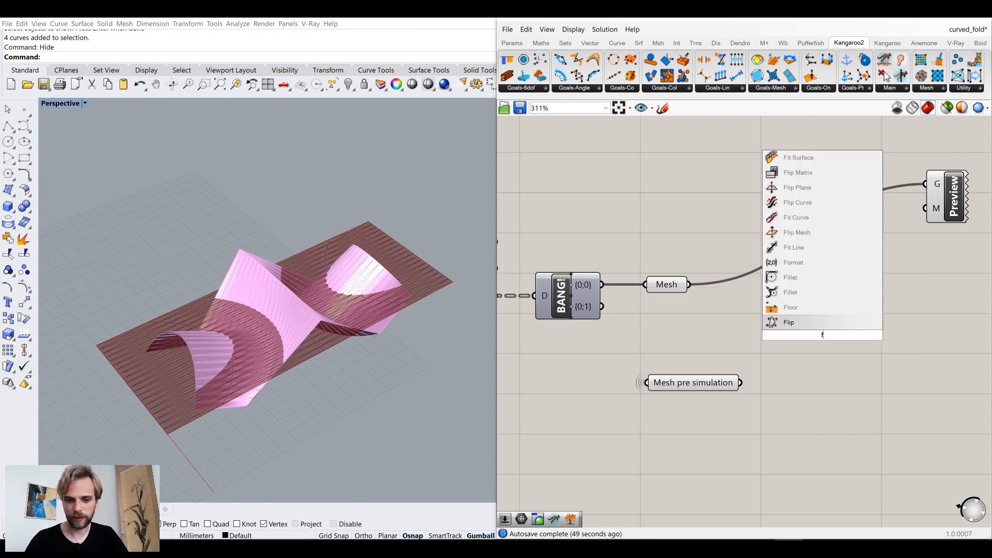
{"action": "type", "text": "aces"}
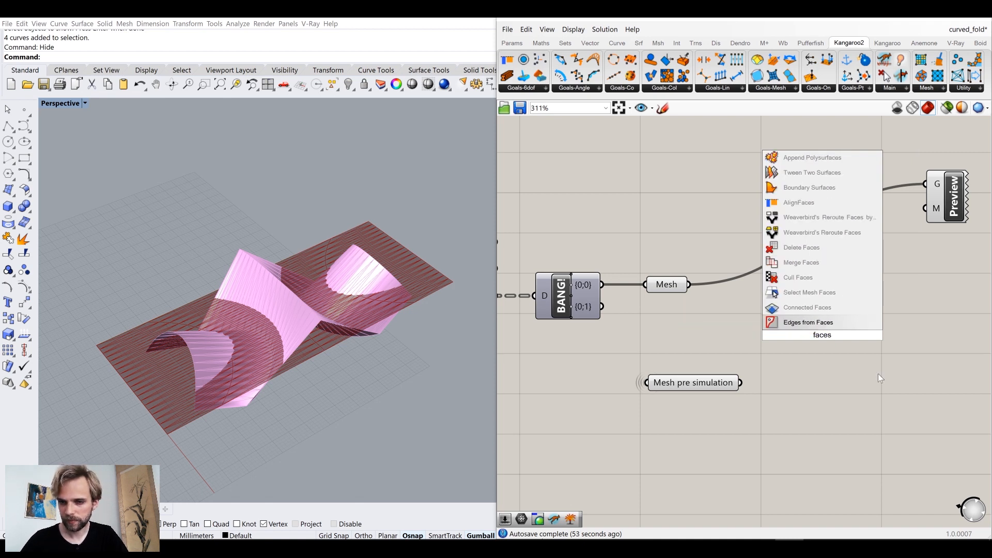
{"action": "key", "text": "ctrl+a"}
{"action": "type", "text": "mesh fa"}
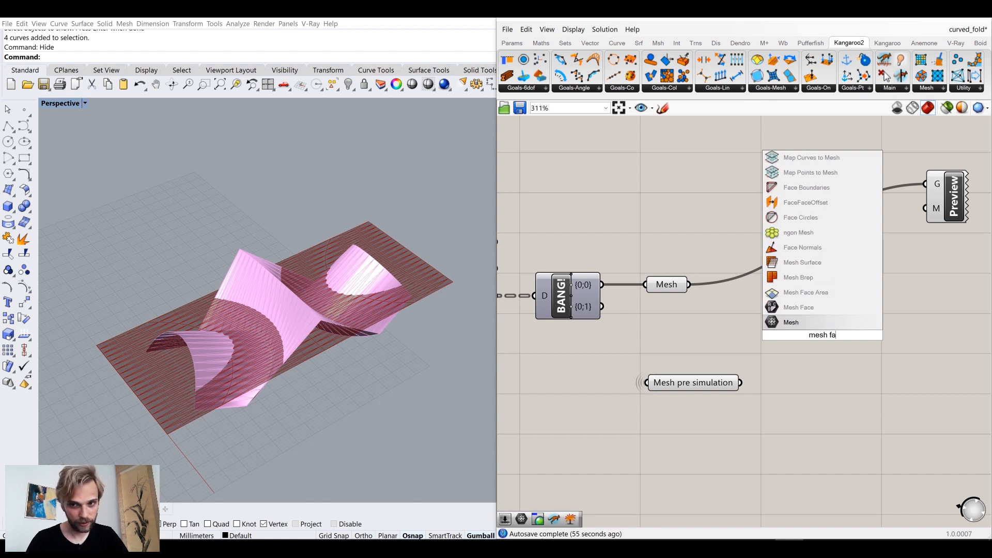
{"action": "type", "text": "ces"}
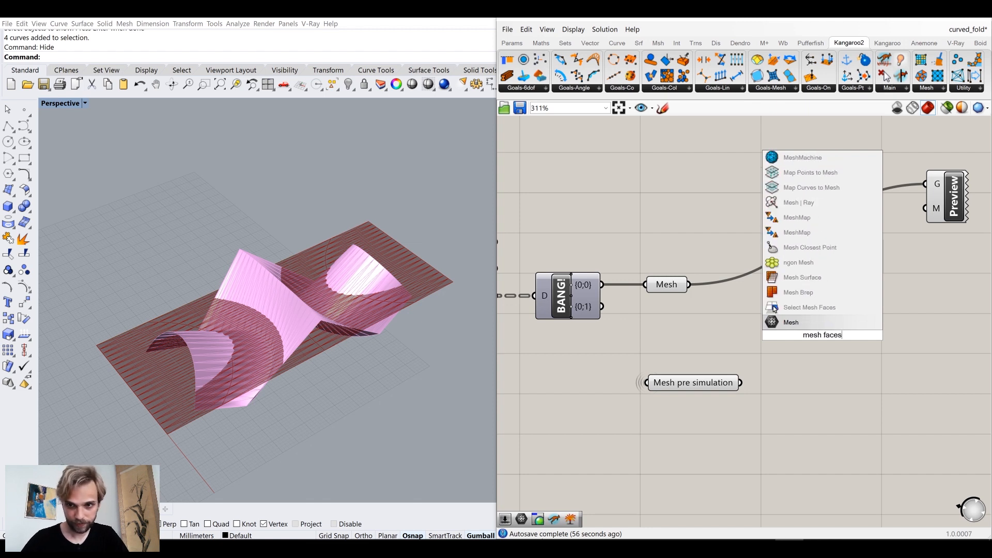
{"action": "left_click", "coordinate": [885, 358]}
{"action": "double_click", "coordinate": [826, 337]}
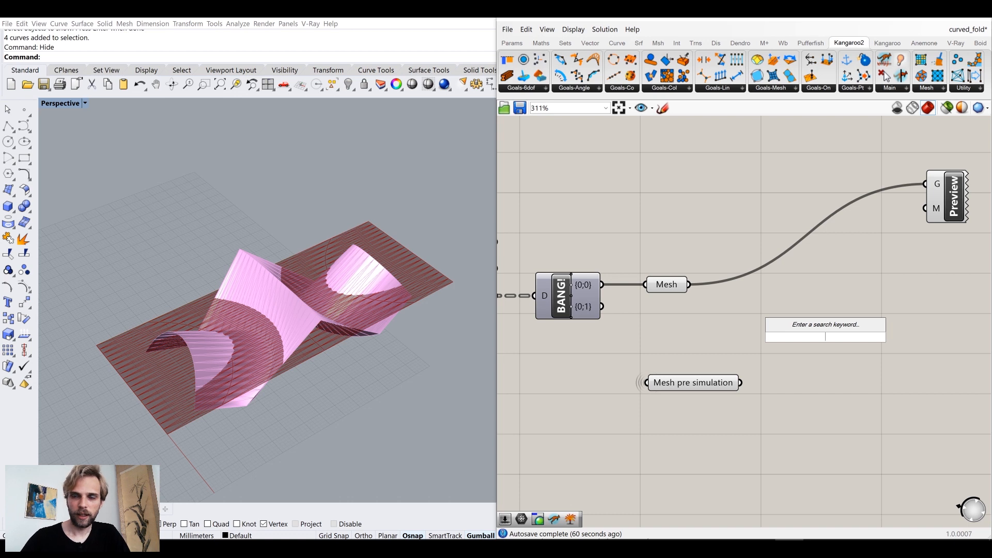
- Add a Weaverbird's Face Polylines component fed by the solved Mesh, and a copy of it fed by Mesh pre simulation
{"action": "left_click", "coordinate": [783, 43]}
{"action": "left_click", "coordinate": [616, 89]}
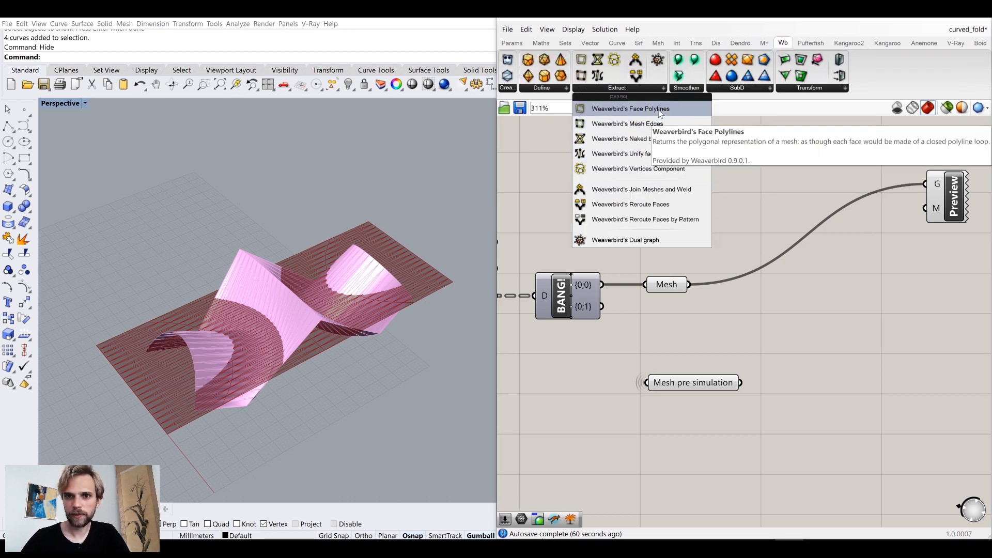
{"action": "left_click", "coordinate": [583, 61]}
{"action": "left_click", "coordinate": [764, 276]}
{"action": "left_click_drag", "start_coordinate": [709, 288], "coordinate": [689, 284]}
{"action": "left_click_drag", "start_coordinate": [763, 276], "coordinate": [788, 385]}
{"action": "right_click_drag", "start_coordinate": [844, 393], "coordinate": [772, 399]}
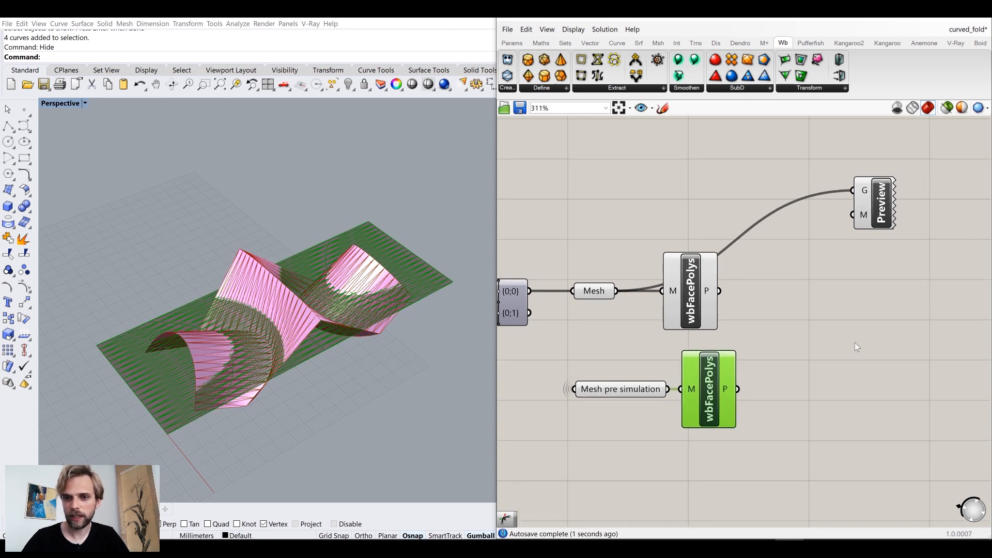
- Add an Area component to the P output of each of the two wbFacePolys components
{"action": "double_click", "coordinate": [855, 343]}
{"action": "type", "text": "area"}
{"action": "key", "text": "Return"}
{"action": "left_click_drag", "start_coordinate": [719, 291], "coordinate": [779, 392]}
{"action": "left_click", "coordinate": [858, 381]}
{"action": "right_click_drag", "start_coordinate": [817, 345], "coordinate": [780, 337]}
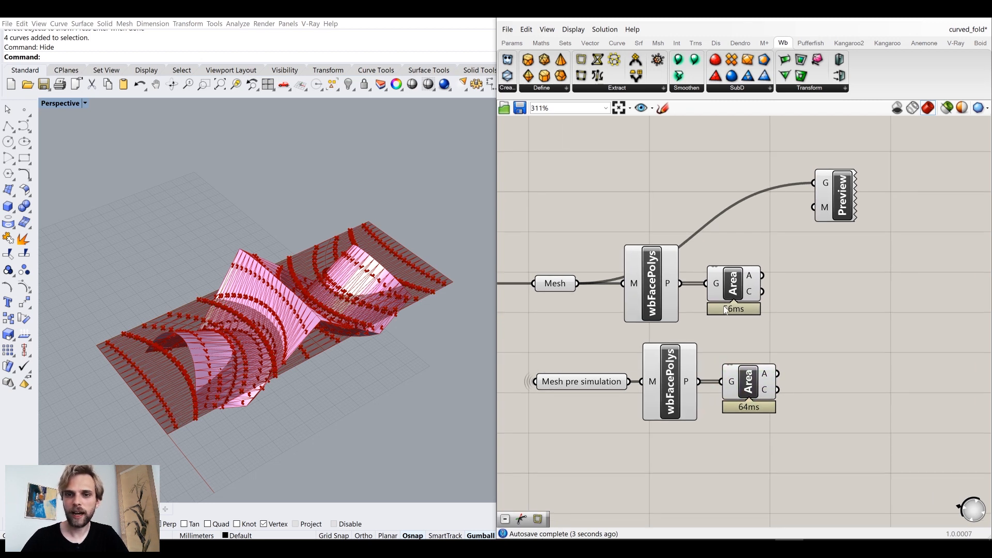
- Turn off the preview of both Mesh parameters and both wbFacePolys components, and line up the two Area components
{"action": "left_click_drag", "start_coordinate": [691, 442], "coordinate": [567, 248]}
{"action": "left_click", "coordinate": [618, 196]}
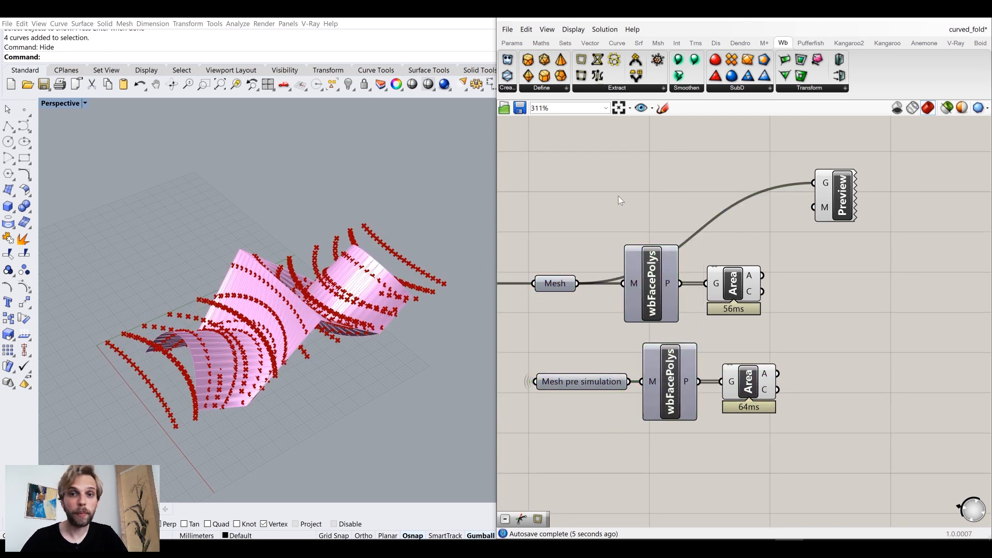
{"action": "left_click_drag", "start_coordinate": [732, 288], "coordinate": [740, 287]}
{"action": "left_click", "coordinate": [761, 382]}
{"action": "left_click_drag", "start_coordinate": [752, 382], "coordinate": [748, 379]}
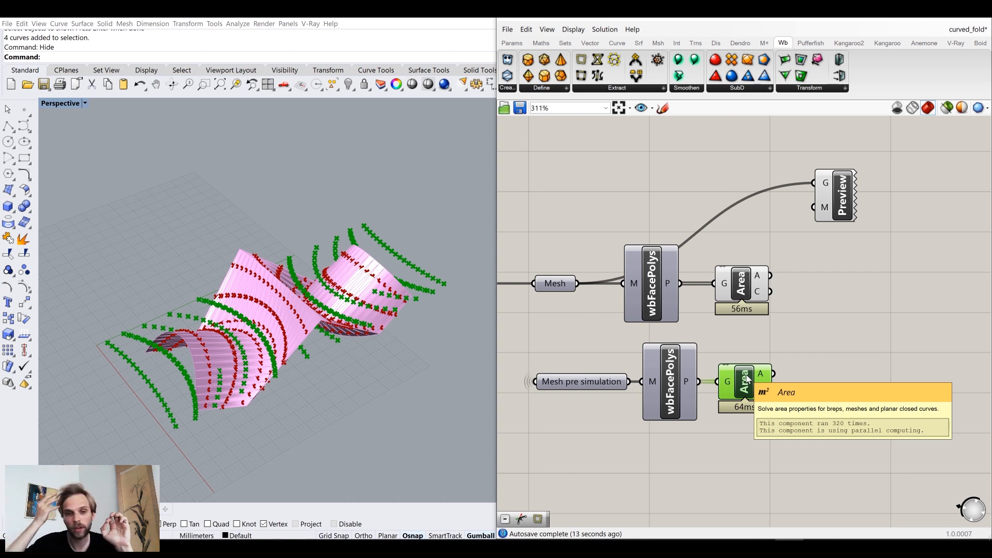
{"action": "left_click_drag", "start_coordinate": [741, 285], "coordinate": [737, 285]}
{"action": "left_click", "coordinate": [830, 323]}
- Add a Subtraction component with the pre-simulation areas wired to A and the solved mesh's areas wired to B
{"action": "right_click_drag", "start_coordinate": [829, 322], "coordinate": [809, 328]}
{"action": "double_click", "coordinate": [808, 328]}
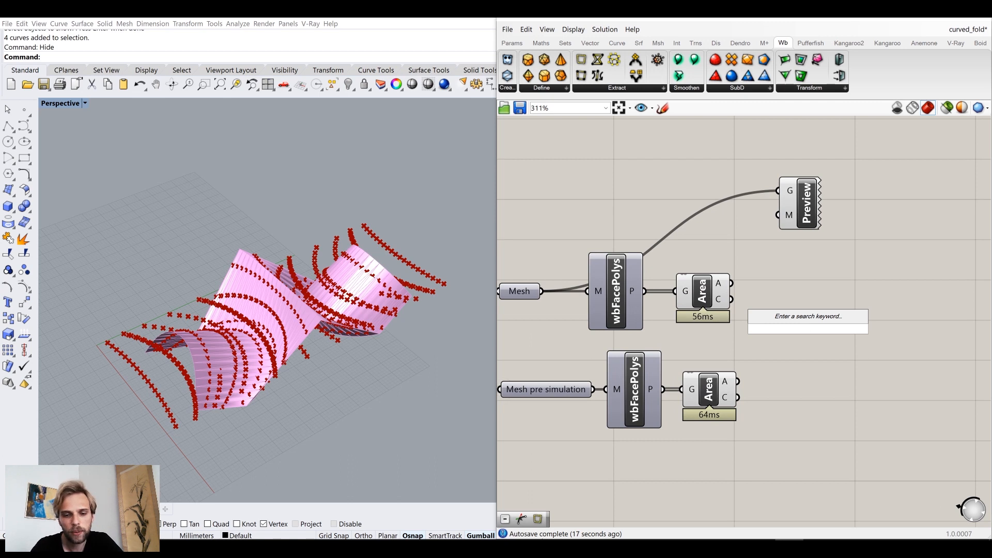
{"action": "type", "text": "su"}
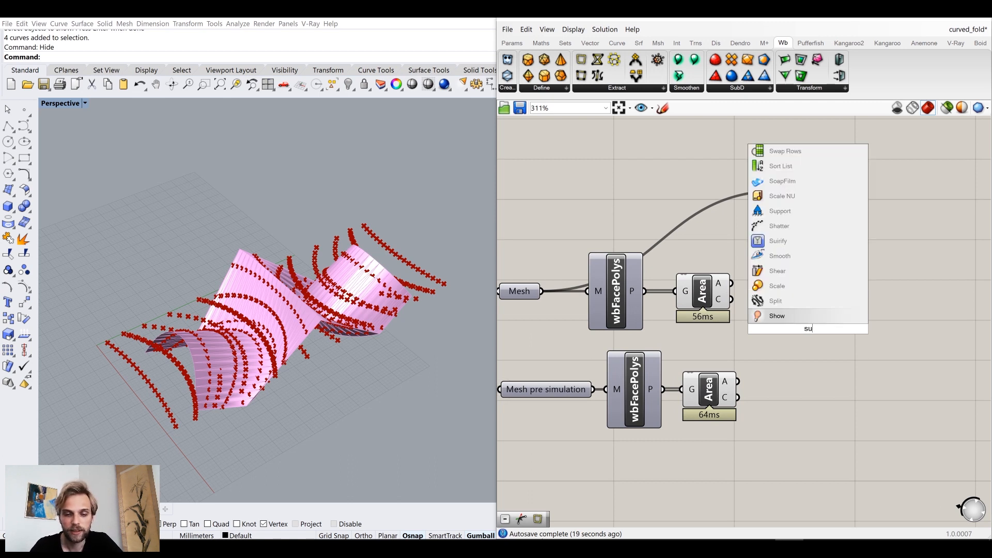
{"action": "type", "text": "bstract"}
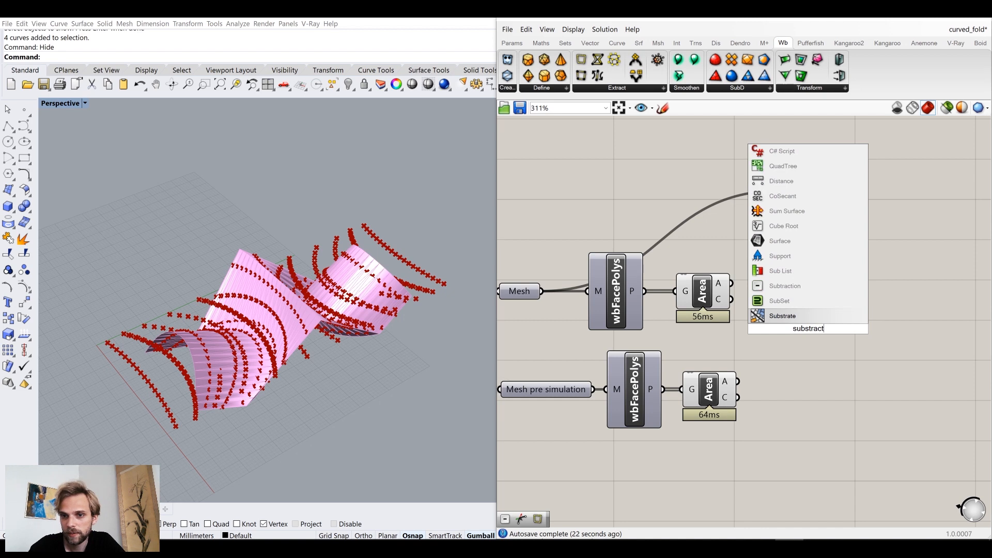
{"action": "left_click", "coordinate": [808, 286]}
{"action": "left_click_drag", "start_coordinate": [732, 283], "coordinate": [819, 353]}
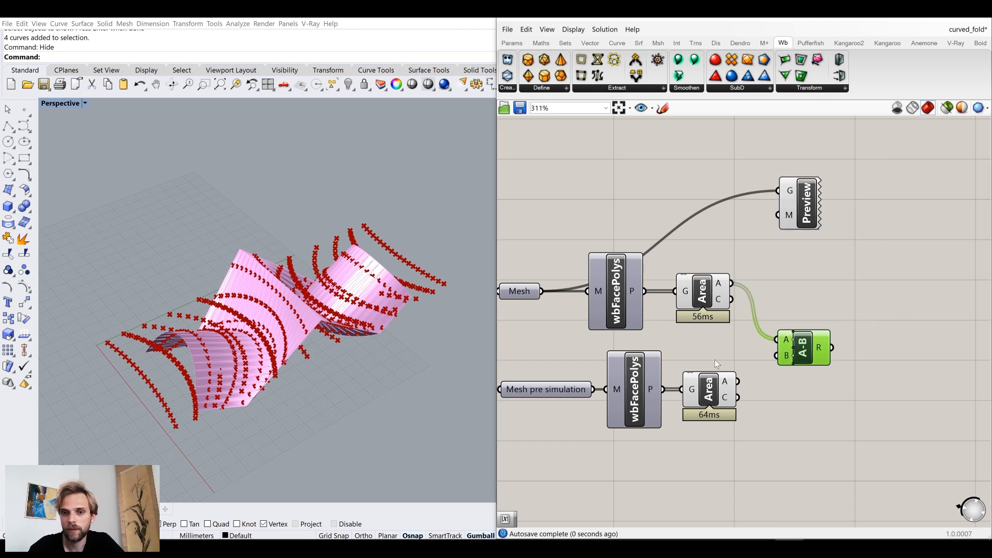
{"action": "left_click_drag", "start_coordinate": [737, 382], "coordinate": [775, 339]}
{"action": "left_click_drag", "start_coordinate": [732, 284], "coordinate": [818, 354]}
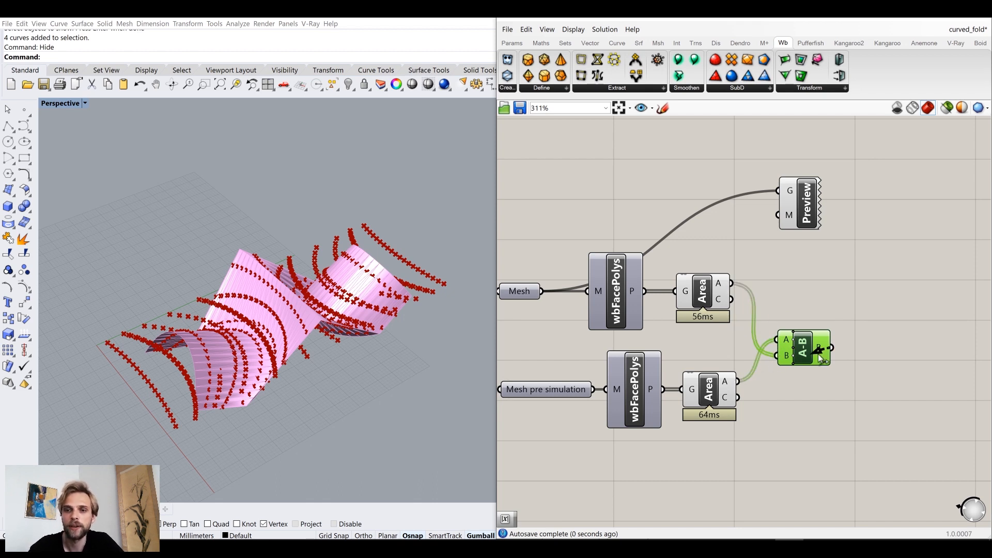
- Add a Panel beside the Subtraction component and feed it the R output
{"action": "double_click", "coordinate": [792, 352]}
{"action": "type", "text": "/"}
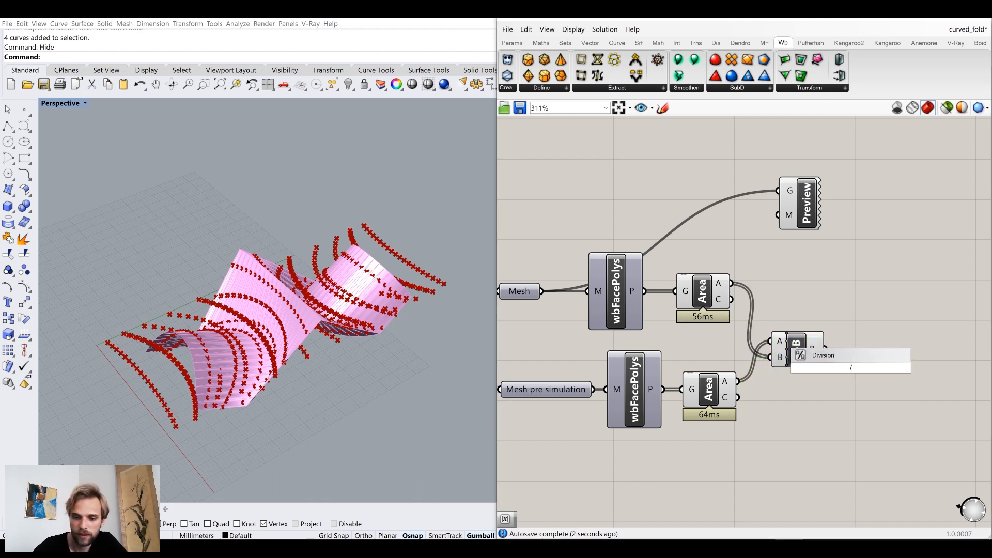
{"action": "type", "text": "/"}
{"action": "key", "text": "Return"}
{"action": "left_click_drag", "start_coordinate": [878, 374], "coordinate": [985, 375]}
{"action": "left_click_drag", "start_coordinate": [828, 355], "coordinate": [895, 366]}
{"action": "left_click_drag", "start_coordinate": [940, 341], "coordinate": [885, 303]}
- Enlarge the Panel to read the area difference of each face, and delete the Panel
{"action": "scroll", "coordinate": [747, 284], "scroll_direction": "up", "scroll_amount": 3}
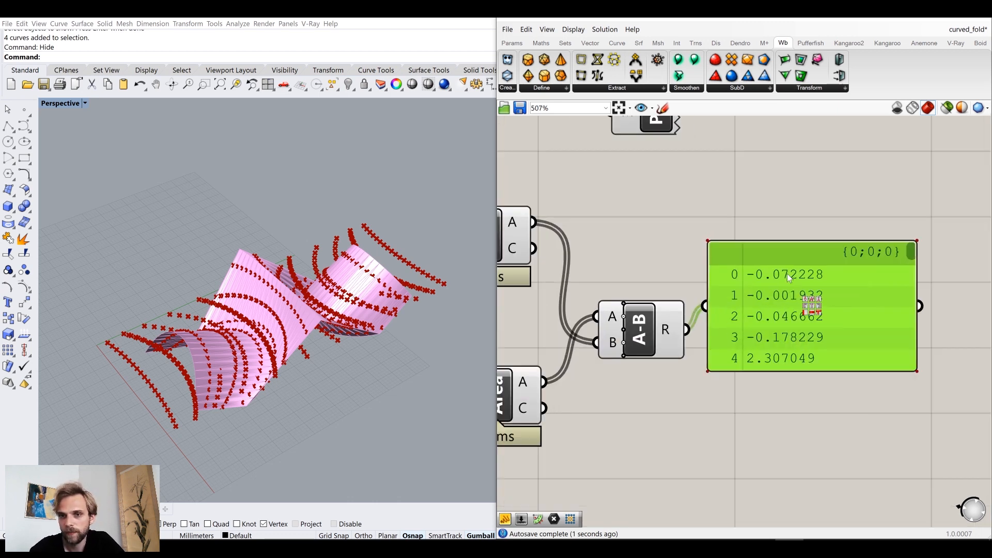
{"action": "scroll", "coordinate": [775, 305], "scroll_direction": "down", "scroll_amount": 2}
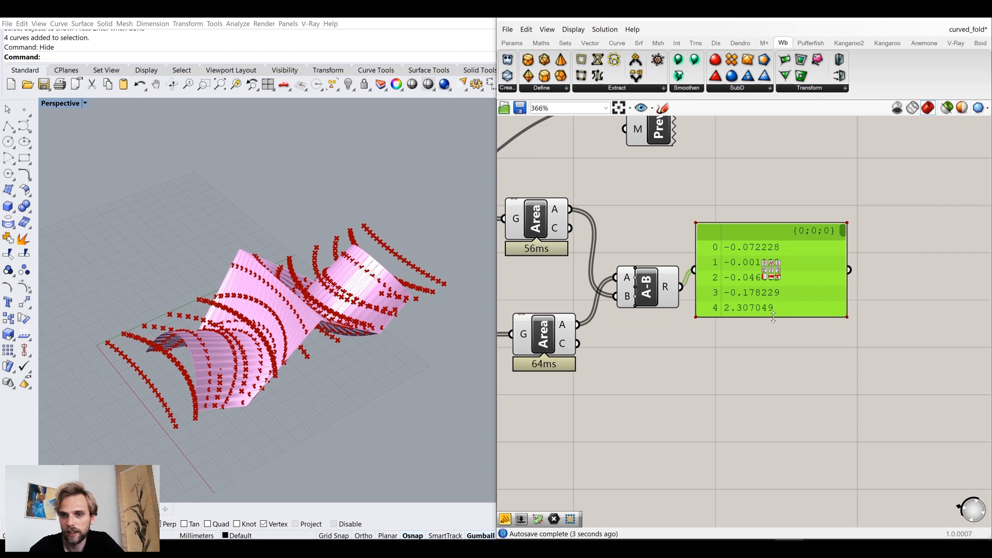
{"action": "left_click_drag", "start_coordinate": [774, 318], "coordinate": [774, 504]}
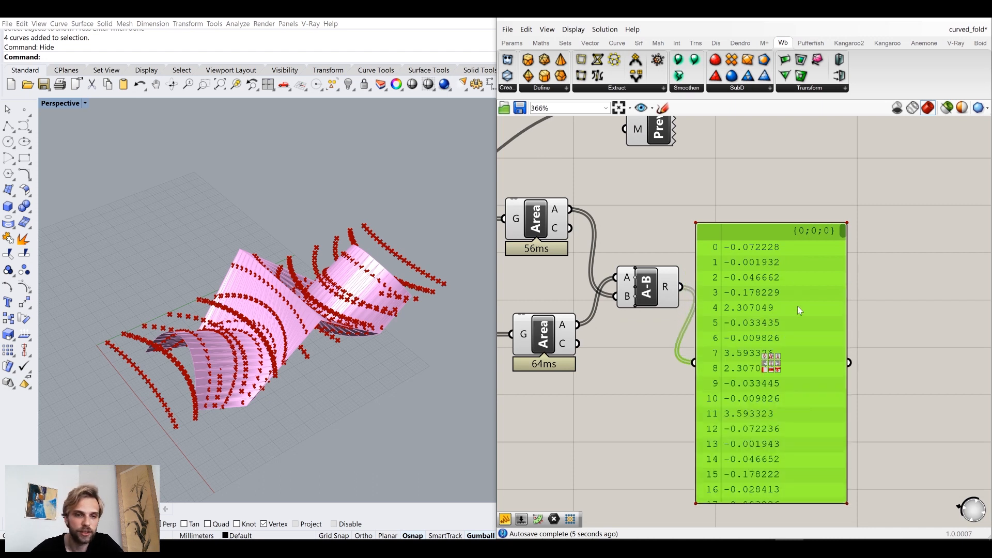
{"action": "left_click_drag", "start_coordinate": [705, 350], "coordinate": [731, 336]}
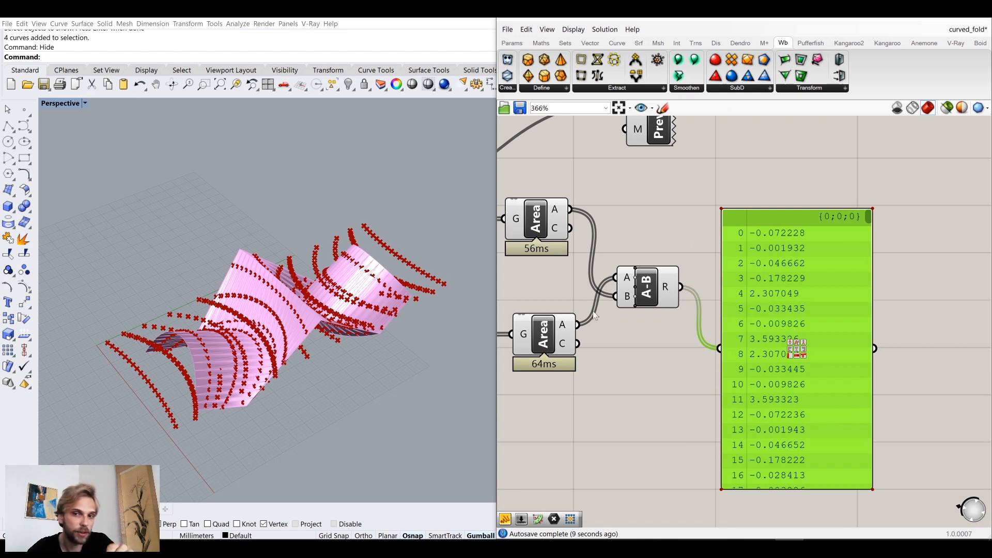
{"action": "key", "text": "Delete"}
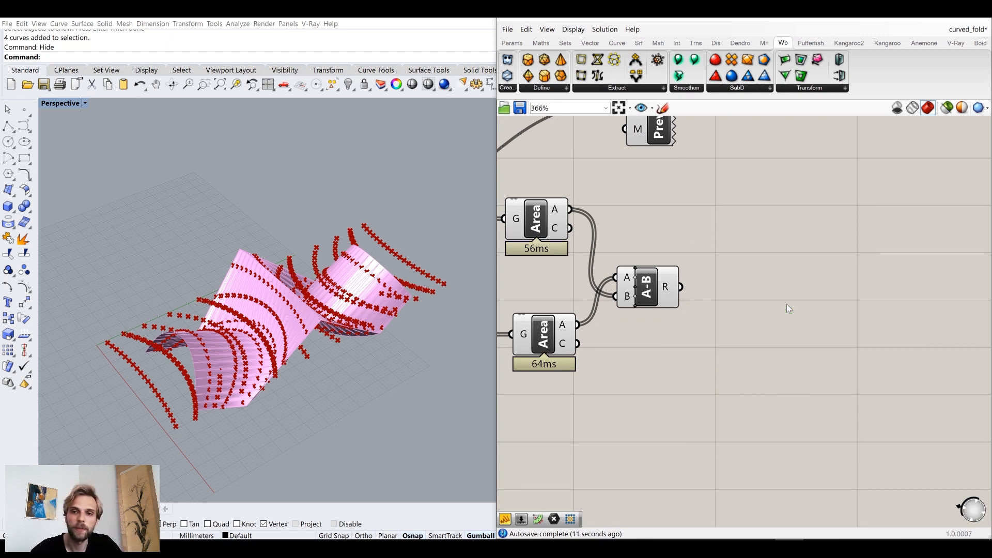
- Turn off the preview of both Area components so their centroid points no longer show in the viewport
{"action": "right_click_drag", "start_coordinate": [743, 345], "coordinate": [918, 366]}
{"action": "scroll", "coordinate": [793, 385], "scroll_direction": "down", "scroll_amount": 3}
{"action": "left_click_drag", "start_coordinate": [770, 426], "coordinate": [731, 268]}
{"action": "middle_click", "coordinate": [733, 268]}
{"action": "left_click", "coordinate": [768, 229]}
{"action": "left_click", "coordinate": [903, 296]}
{"action": "right_click_drag", "start_coordinate": [896, 296], "coordinate": [832, 295]}
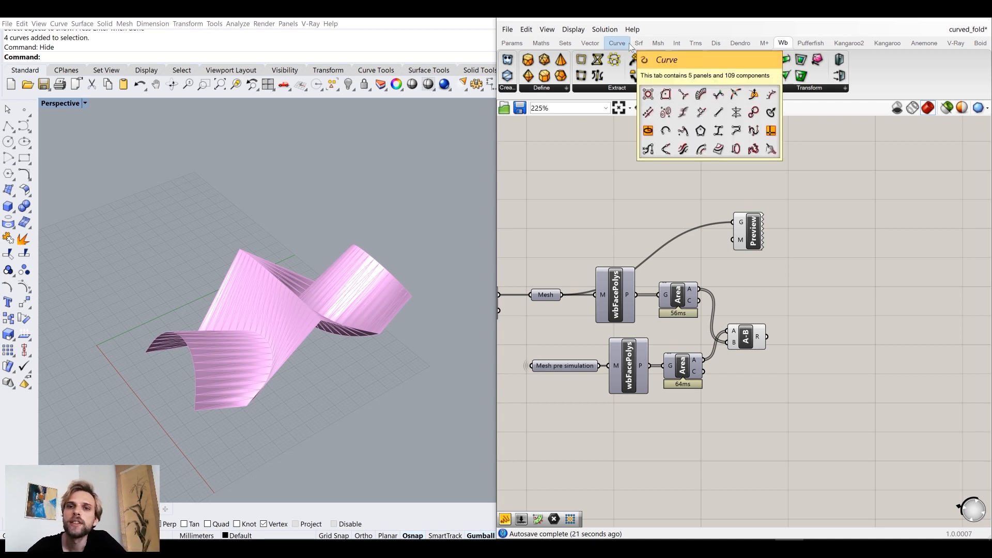
- Add an Absolute component beside the Subtraction component and feed it the Subtraction's R output
{"action": "left_click", "coordinate": [658, 44]}
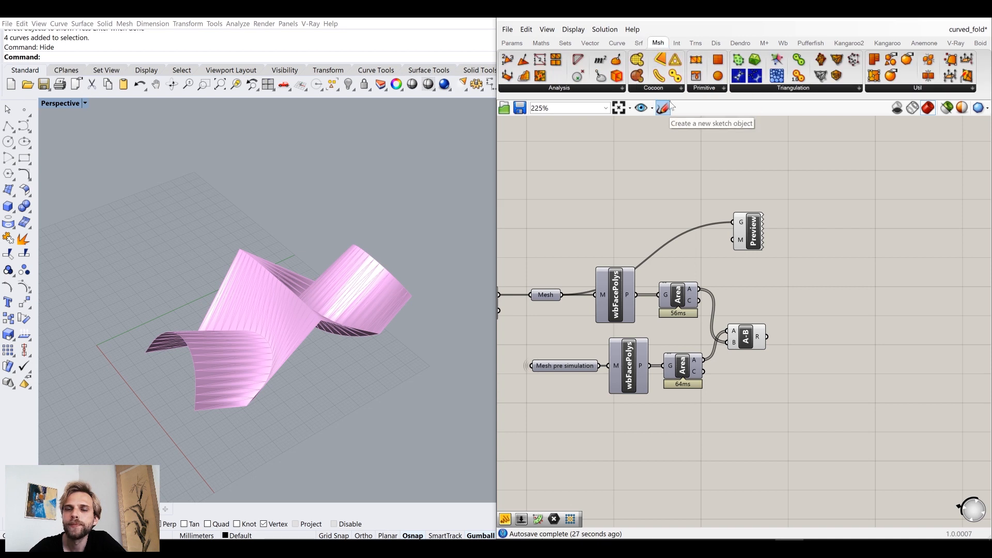
{"action": "left_click", "coordinate": [541, 44]}
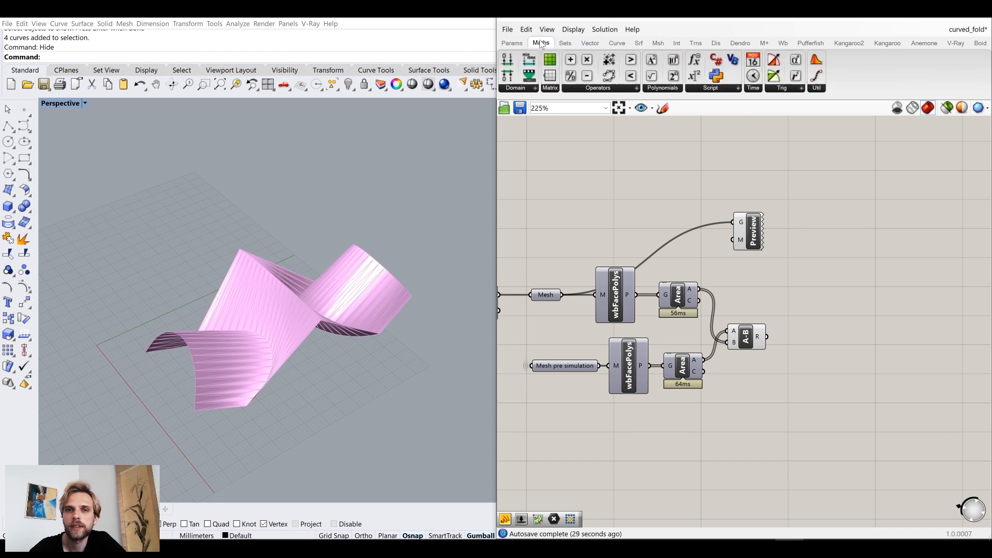
{"action": "left_click", "coordinate": [619, 89]}
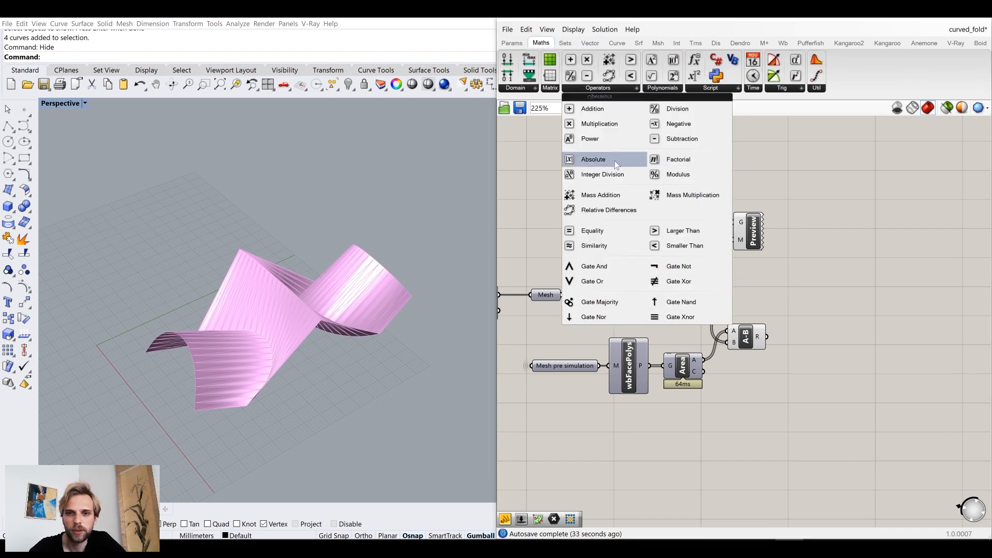
{"action": "left_click", "coordinate": [594, 159]}
{"action": "left_click", "coordinate": [774, 325]}
{"action": "scroll", "coordinate": [774, 325], "scroll_direction": "up", "scroll_amount": 3}
{"action": "left_click_drag", "start_coordinate": [778, 323], "coordinate": [782, 345]}
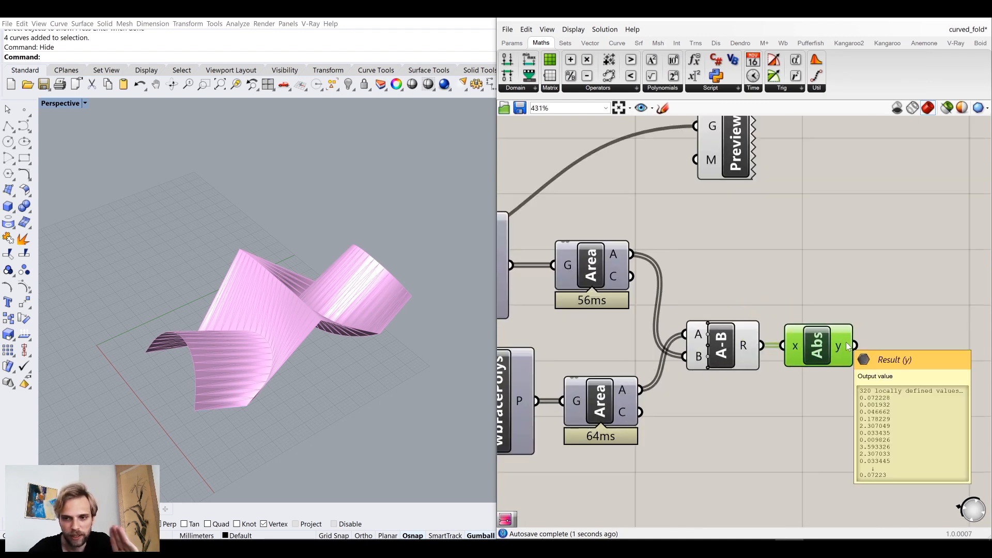
- Turn off the Subtraction component's preview and check the values at the Absolute component's y output
{"action": "left_click", "coordinate": [723, 349]}
{"action": "middle_click", "coordinate": [722, 345]}
{"action": "left_click", "coordinate": [760, 301]}
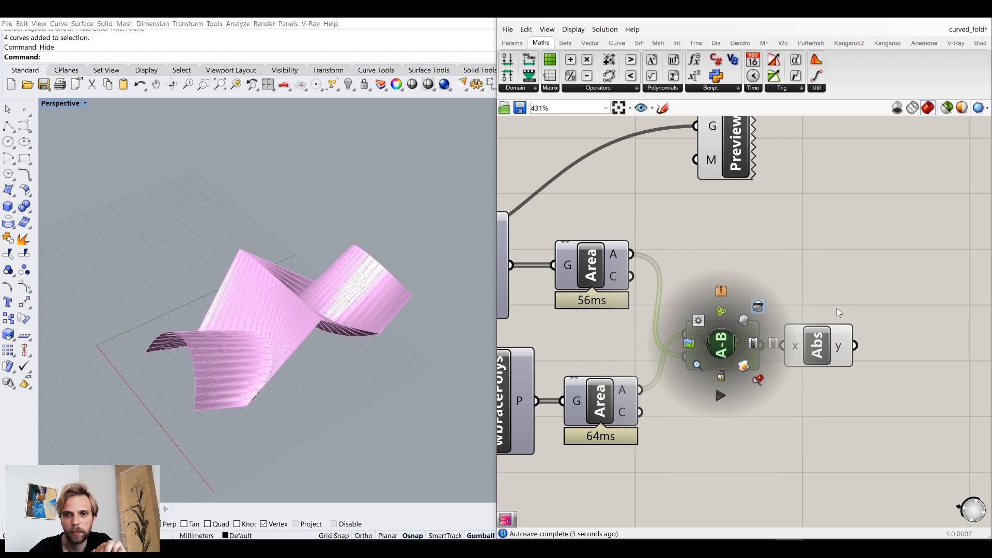
{"action": "left_click", "coordinate": [836, 308]}
{"action": "right_click_drag", "start_coordinate": [813, 344], "coordinate": [707, 318]}
{"action": "left_click", "coordinate": [708, 318]}
{"action": "mouse_move", "coordinate": [743, 323]}
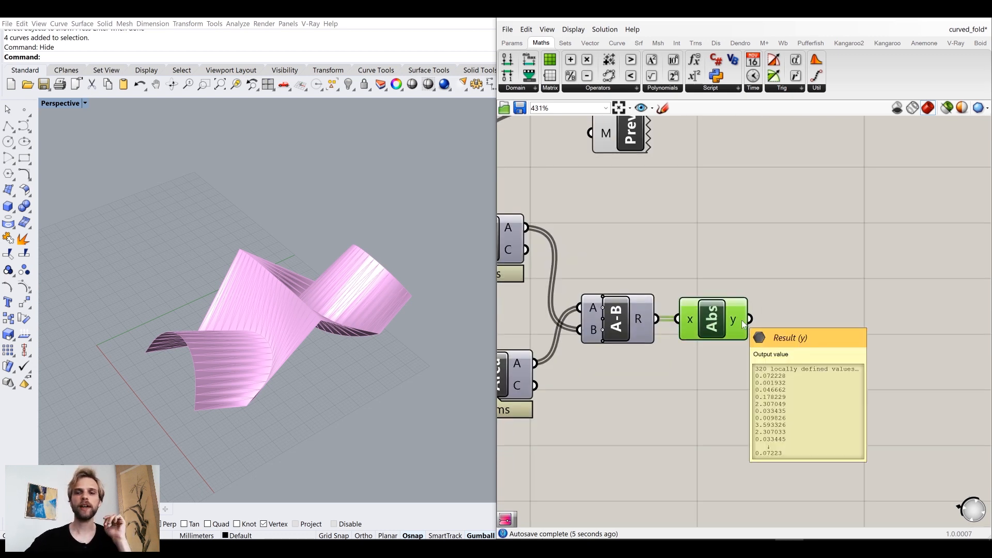
- Move the Preview component higher above the area comparison chain and review the absolute differences
{"action": "right_click_drag", "start_coordinate": [766, 399], "coordinate": [774, 359]}
{"action": "left_click", "coordinate": [771, 345]}
{"action": "right_click_drag", "start_coordinate": [690, 354], "coordinate": [711, 407]}
{"action": "scroll", "coordinate": [711, 407], "scroll_direction": "down", "scroll_amount": 3}
{"action": "left_click_drag", "start_coordinate": [682, 265], "coordinate": [700, 207]}
{"action": "left_click", "coordinate": [798, 377]}
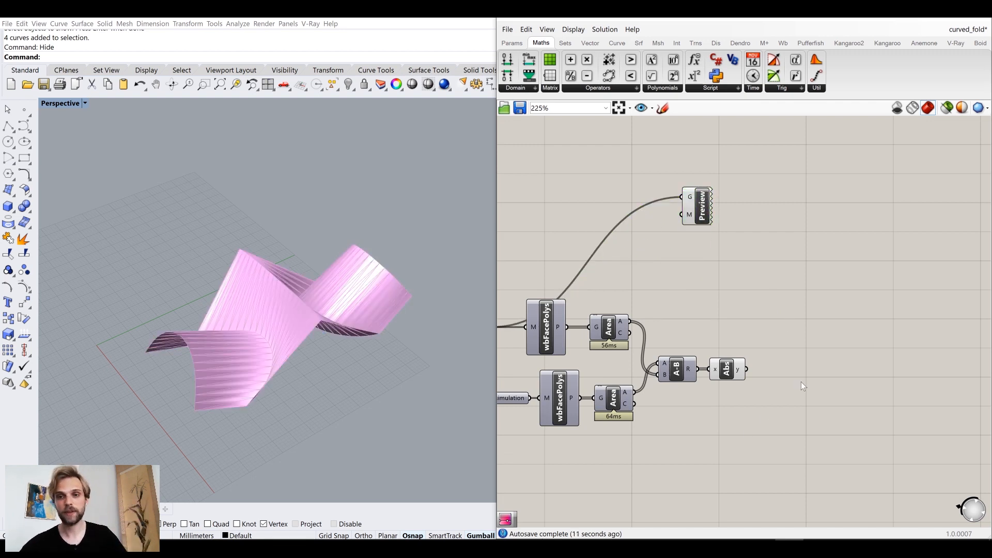
{"action": "mouse_move", "coordinate": [739, 373]}
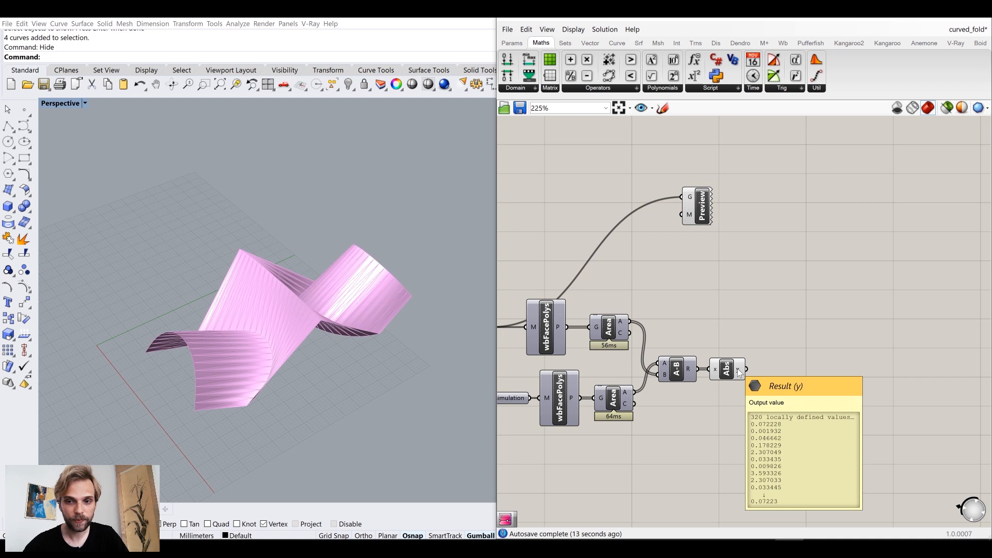
{"action": "scroll", "coordinate": [614, 423], "scroll_direction": "up", "scroll_amount": 3}
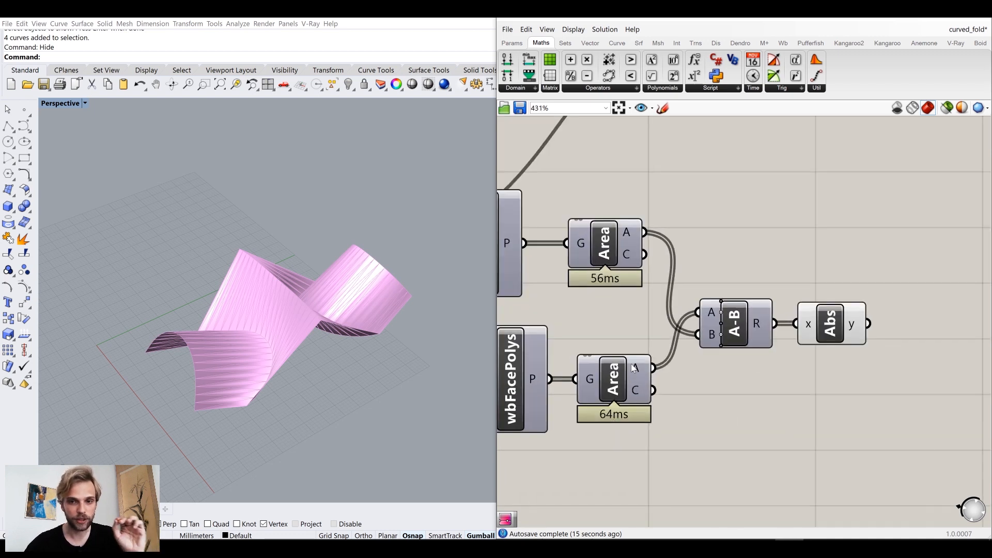
{"action": "mouse_move", "coordinate": [634, 368]}
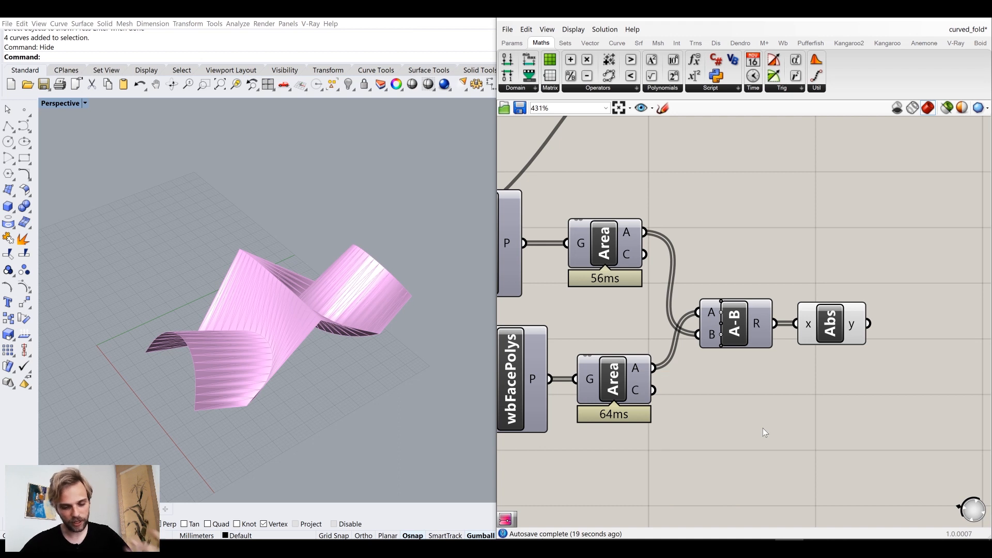
- Add a Division component with the absolute difference wired to A and the pre-simulation areas wired to B
{"action": "right_click_drag", "start_coordinate": [898, 437], "coordinate": [817, 386]}
{"action": "double_click", "coordinate": [816, 385]}
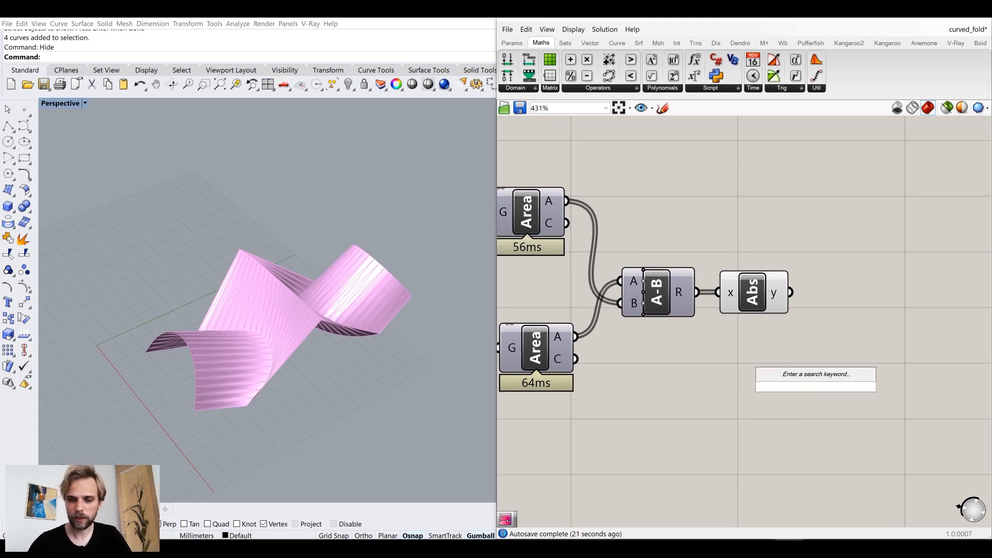
{"action": "type", "text": "/"}
{"action": "key", "text": "Return"}
{"action": "left_click_drag", "start_coordinate": [820, 391], "coordinate": [868, 337]}
{"action": "left_click_drag", "start_coordinate": [791, 292], "coordinate": [856, 333]}
{"action": "left_click_drag", "start_coordinate": [576, 336], "coordinate": [847, 331]}
- Turn off the Absolute component's preview and move the Division component up closer to its level
{"action": "left_click_drag", "start_coordinate": [764, 282], "coordinate": [757, 281]}
{"action": "middle_click", "coordinate": [760, 281]}
{"action": "left_click", "coordinate": [844, 263]}
{"action": "left_click_drag", "start_coordinate": [846, 339], "coordinate": [845, 315]}
{"action": "mouse_move", "coordinate": [886, 321]}
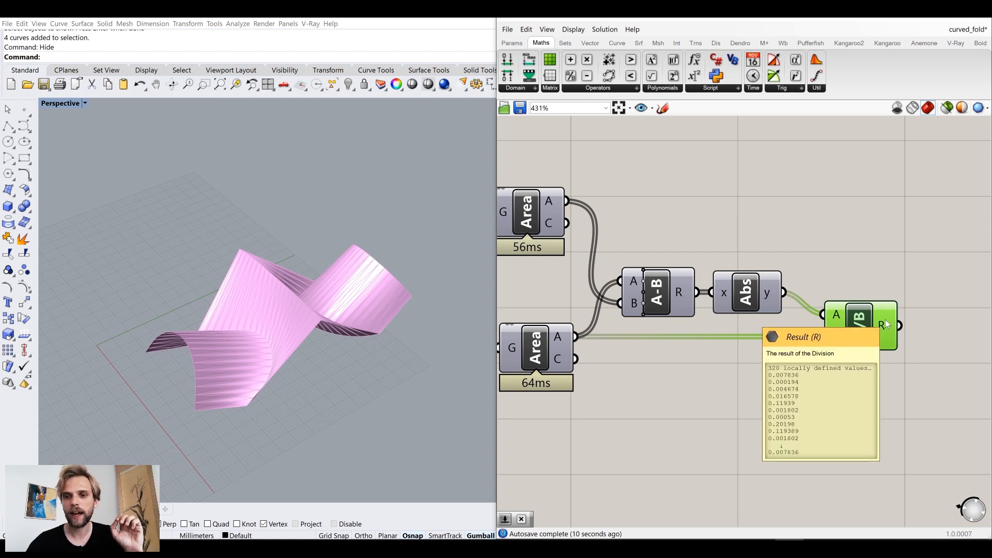
- Add a Multiplication component after the Division component and wire the Division's R output to A
{"action": "right_click_drag", "start_coordinate": [885, 319], "coordinate": [731, 281]}
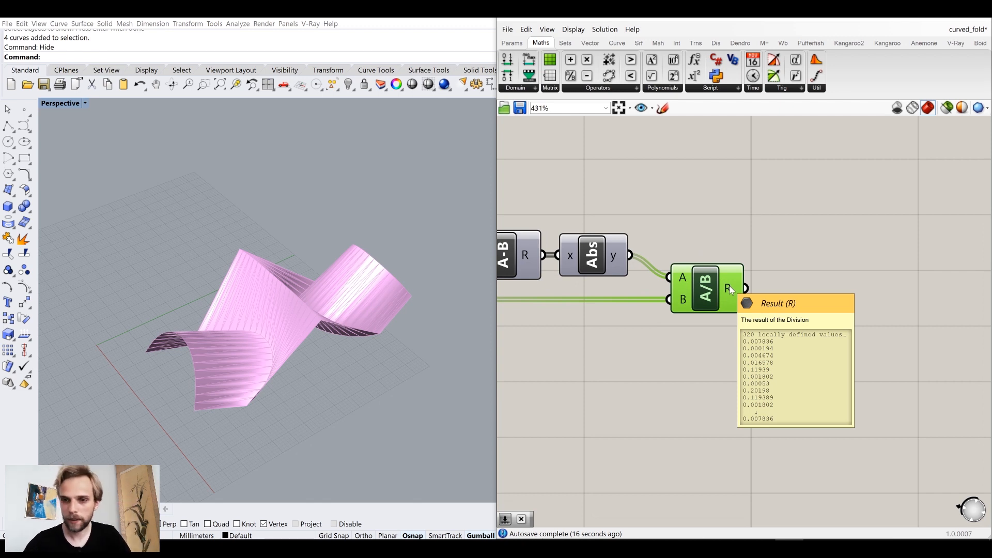
{"action": "double_click", "coordinate": [752, 336]}
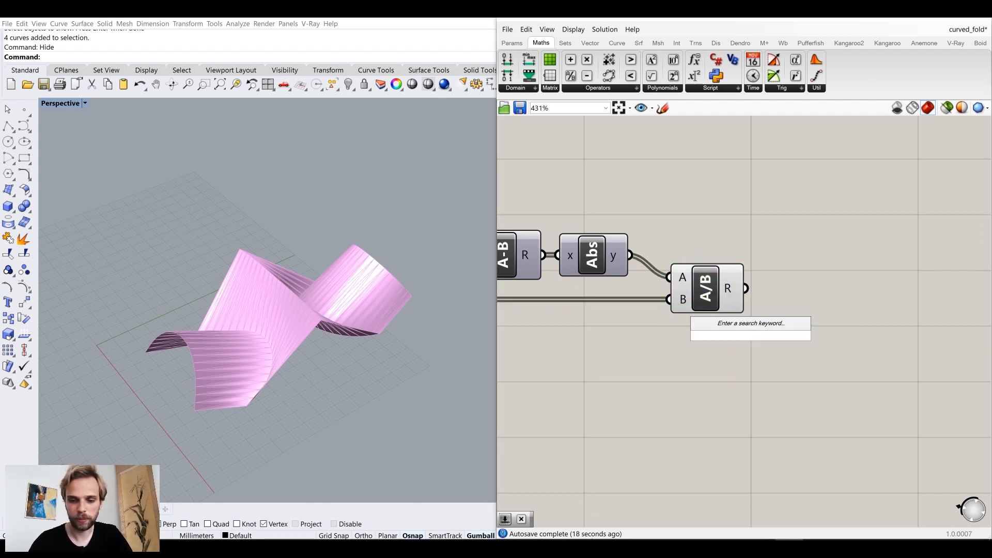
{"action": "type", "text": "mul"}
{"action": "left_click", "coordinate": [733, 308]}
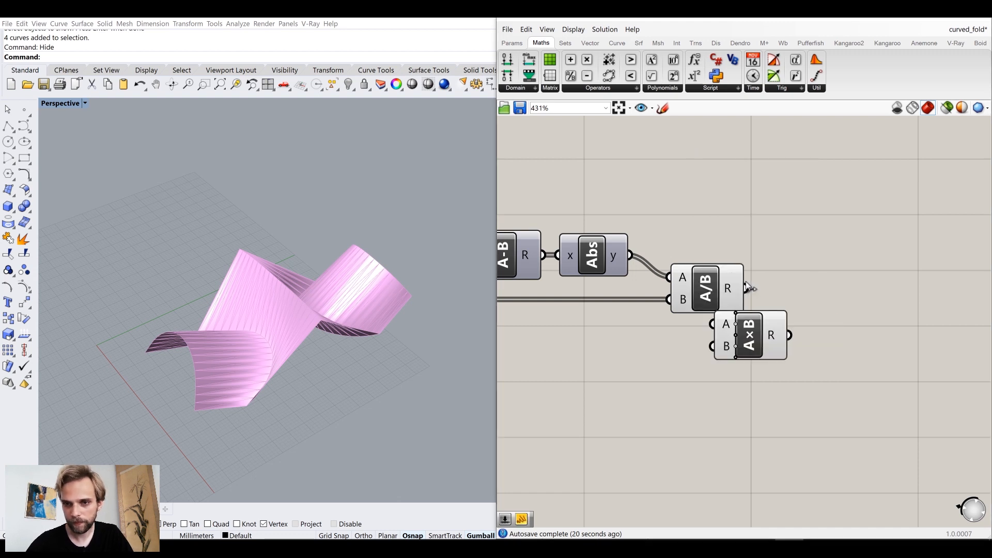
{"action": "left_click_drag", "start_coordinate": [768, 336], "coordinate": [831, 329]}
- Add a Panel containing 100, wire it to the Multiplication's B input and line it up with that input
{"action": "double_click", "coordinate": [693, 373]}
{"action": "type", "text": "//100"}
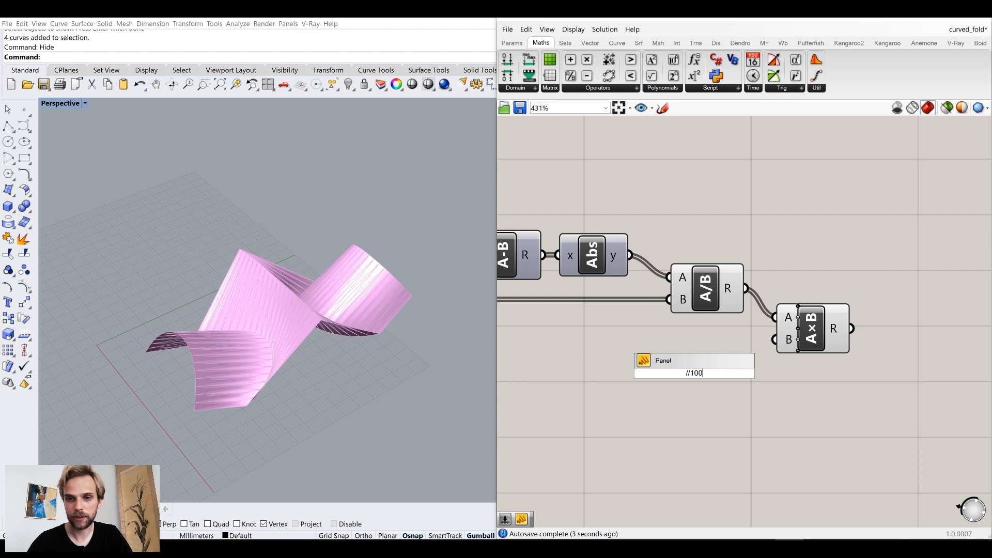
{"action": "key", "text": "Return"}
{"action": "left_click_drag", "start_coordinate": [722, 373], "coordinate": [774, 340]}
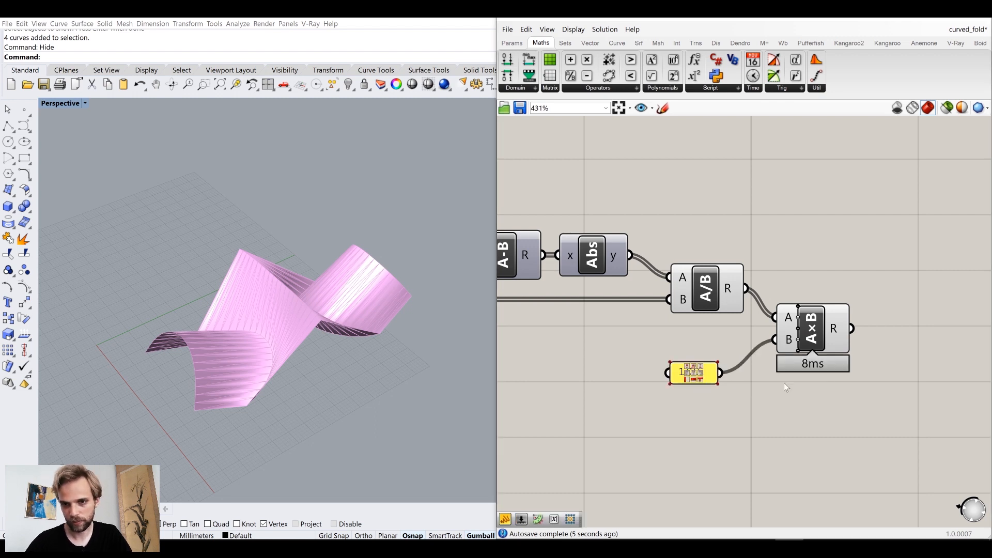
{"action": "scroll", "coordinate": [814, 417], "scroll_direction": "down", "scroll_amount": 3}
{"action": "left_click_drag", "start_coordinate": [749, 396], "coordinate": [759, 381]}
- Turn off the Division component's preview and check the percentage values at the Multiplication's R output
{"action": "left_click_drag", "start_coordinate": [793, 421], "coordinate": [718, 315]}
{"action": "middle_click", "coordinate": [753, 326]}
{"action": "left_click", "coordinate": [792, 290]}
{"action": "left_click", "coordinate": [896, 341]}
{"action": "scroll", "coordinate": [895, 340], "scroll_direction": "up", "scroll_amount": 3}
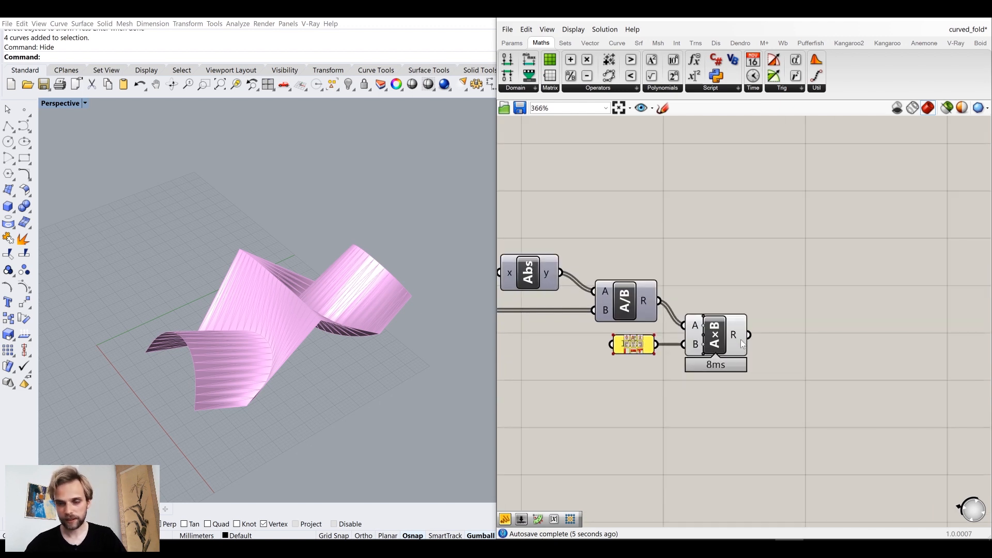
{"action": "mouse_move", "coordinate": [739, 340]}
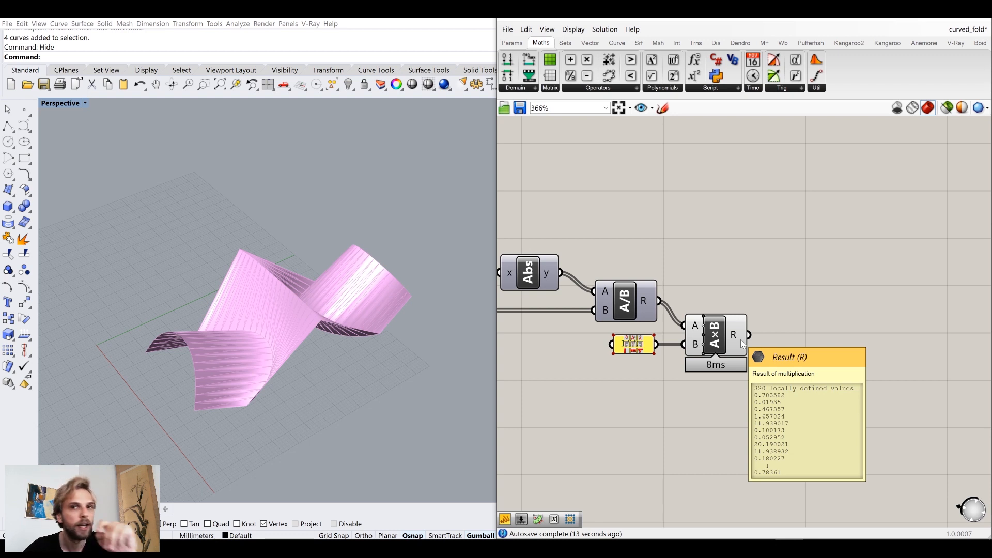
- Raise the EdgeLengths goal's strength by adding a zero to the value in its Panel
{"action": "scroll", "coordinate": [748, 308], "scroll_direction": "down", "scroll_amount": 8}
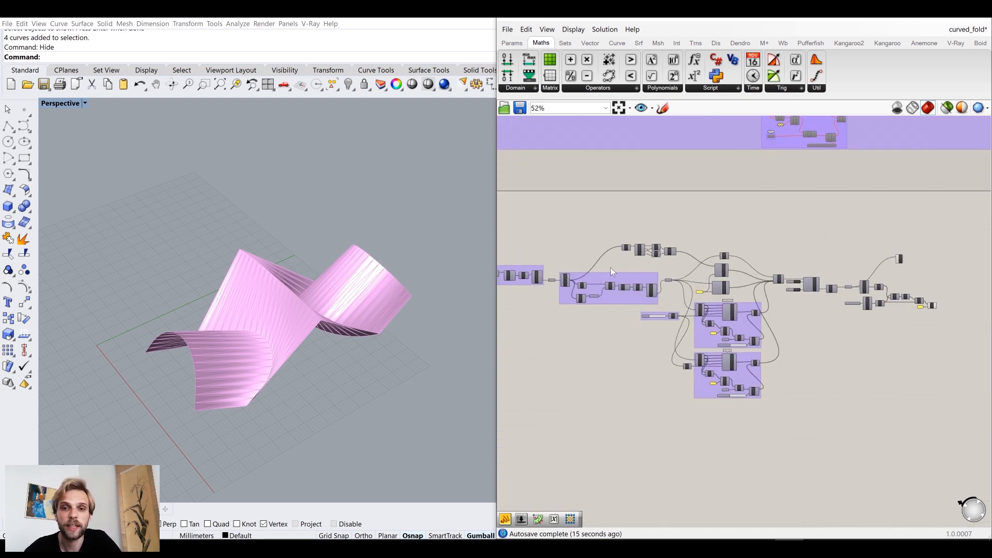
{"action": "scroll", "coordinate": [739, 338], "scroll_direction": "up", "scroll_amount": 10}
{"action": "double_click", "coordinate": [738, 337]}
{"action": "left_click", "coordinate": [738, 337]}
{"action": "type", "text": "0"}
{"action": "left_click", "coordinate": [718, 271]}
- Stop the Kangaroo solver by switching its On toggle to False, and check the Multiplication's percentage output
{"action": "scroll", "coordinate": [718, 272], "scroll_direction": "down", "scroll_amount": 4}
{"action": "right_click_drag", "start_coordinate": [822, 293], "coordinate": [556, 289]}
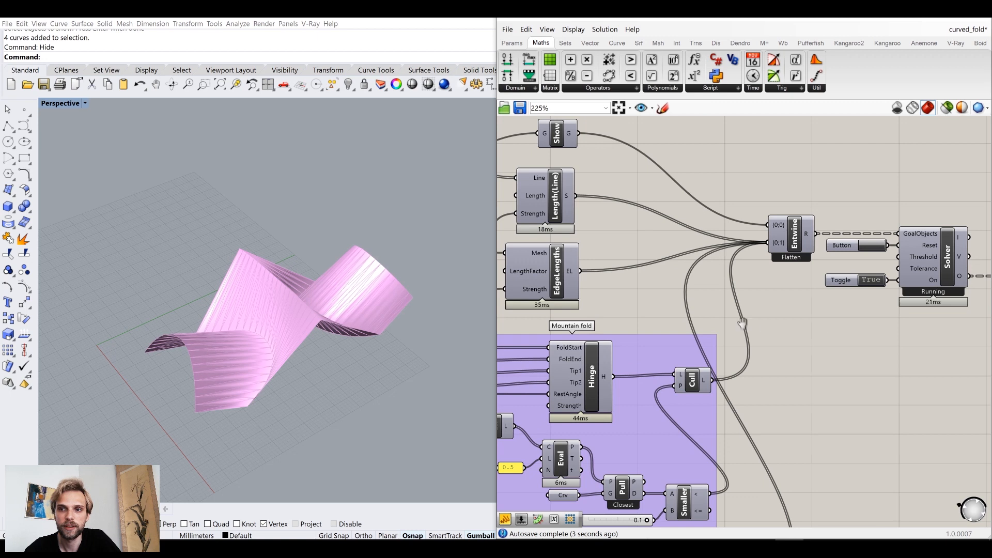
{"action": "right_click_drag", "start_coordinate": [742, 322], "coordinate": [593, 321]}
{"action": "right_click_drag", "start_coordinate": [826, 336], "coordinate": [591, 326]}
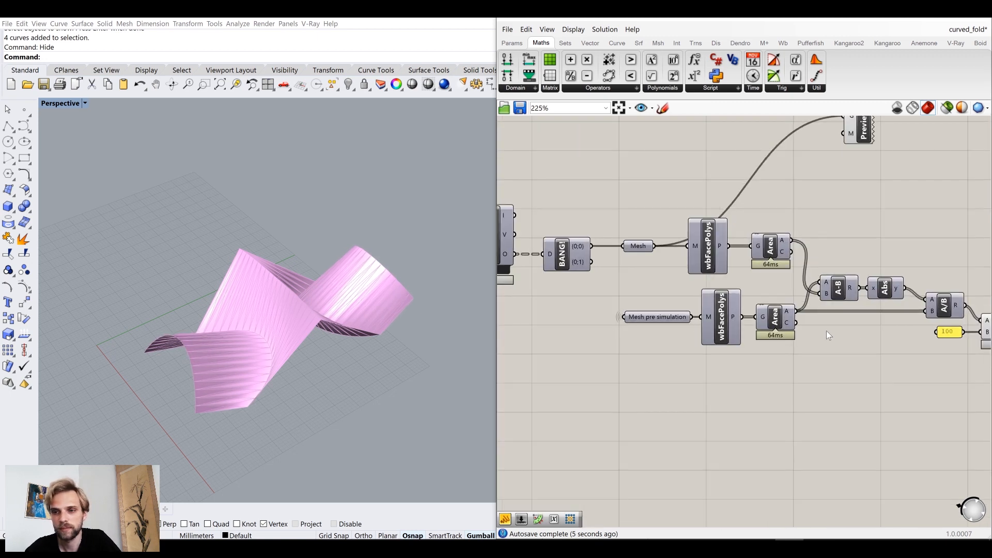
{"action": "right_click_drag", "start_coordinate": [827, 330], "coordinate": [725, 323]}
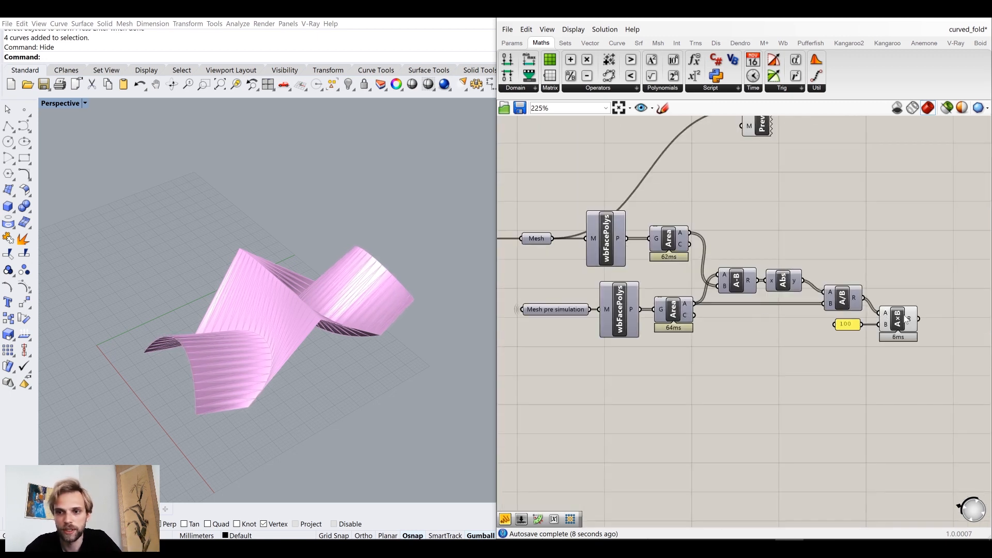
{"action": "right_click_drag", "start_coordinate": [594, 310], "coordinate": [805, 333]}
{"action": "right_click_drag", "start_coordinate": [555, 297], "coordinate": [672, 307]}
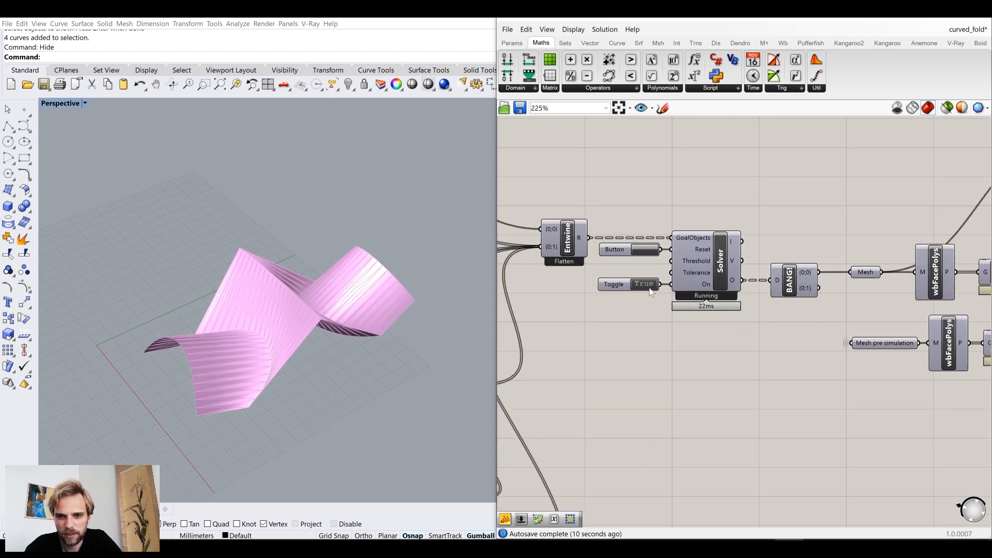
{"action": "double_click", "coordinate": [648, 287]}
{"action": "scroll", "coordinate": [723, 342], "scroll_direction": "down", "scroll_amount": 5}
{"action": "right_click_drag", "start_coordinate": [723, 343], "coordinate": [561, 336]}
{"action": "scroll", "coordinate": [774, 326], "scroll_direction": "up", "scroll_amount": 5}
{"action": "scroll", "coordinate": [708, 358], "scroll_direction": "up", "scroll_amount": 3}
{"action": "mouse_move", "coordinate": [708, 358]}
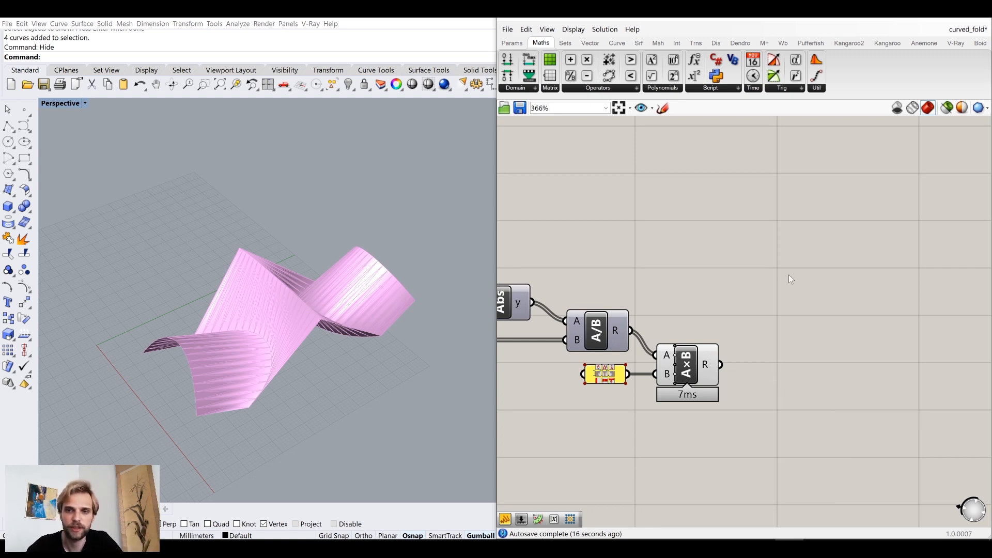
{"action": "scroll", "coordinate": [808, 318], "scroll_direction": "down", "scroll_amount": 3}
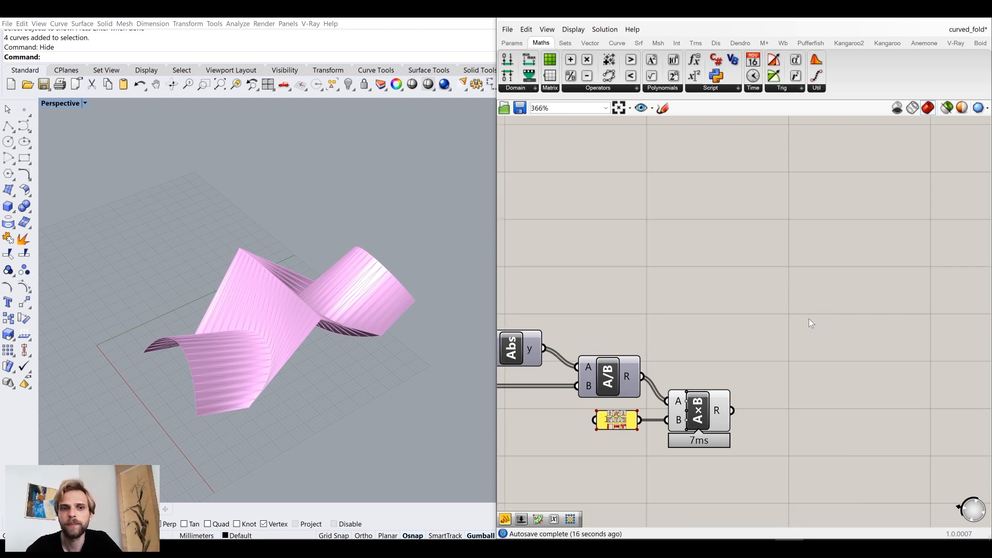
- Move the solved Mesh parameter above its wbFacePolys component and delete the Preview component
{"action": "double_click", "coordinate": [791, 262]}
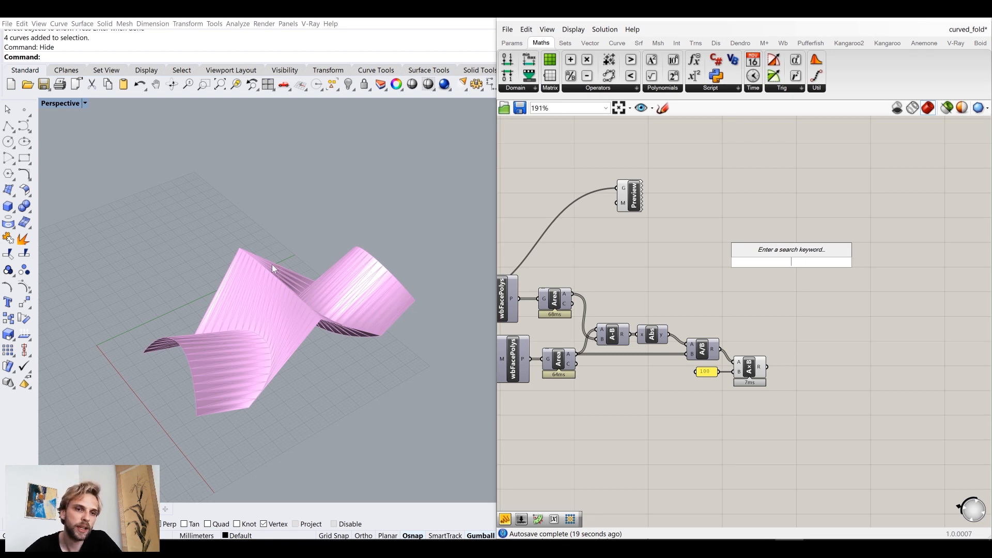
{"action": "right_click_drag", "start_coordinate": [290, 299], "coordinate": [321, 290]}
{"action": "right_click_drag", "start_coordinate": [726, 292], "coordinate": [828, 305]}
{"action": "scroll", "coordinate": [582, 316], "scroll_direction": "up", "scroll_amount": 3}
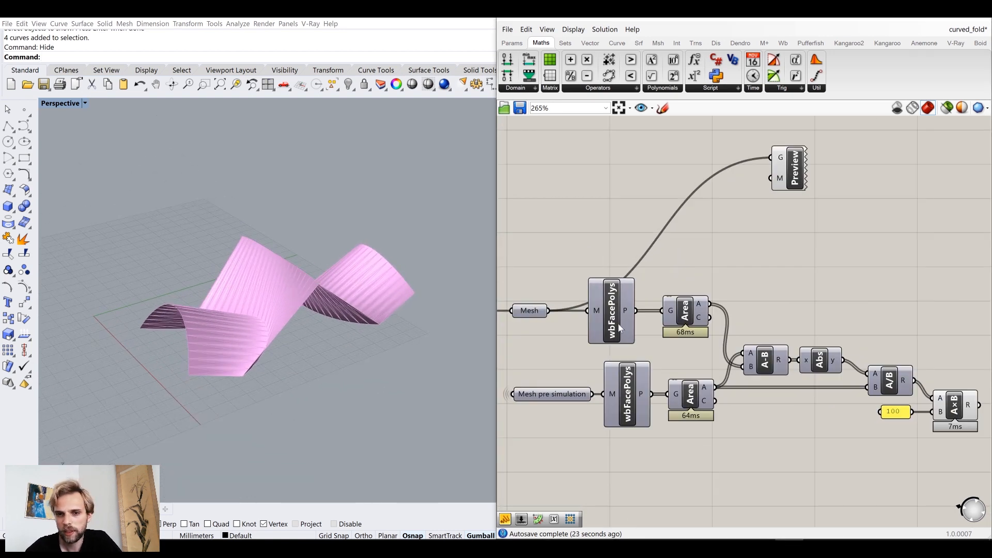
{"action": "left_click_drag", "start_coordinate": [542, 316], "coordinate": [556, 255]}
{"action": "left_click", "coordinate": [765, 260]}
{"action": "right_click_drag", "start_coordinate": [766, 264], "coordinate": [742, 287]}
{"action": "left_click", "coordinate": [766, 199]}
{"action": "key", "text": "Delete"}
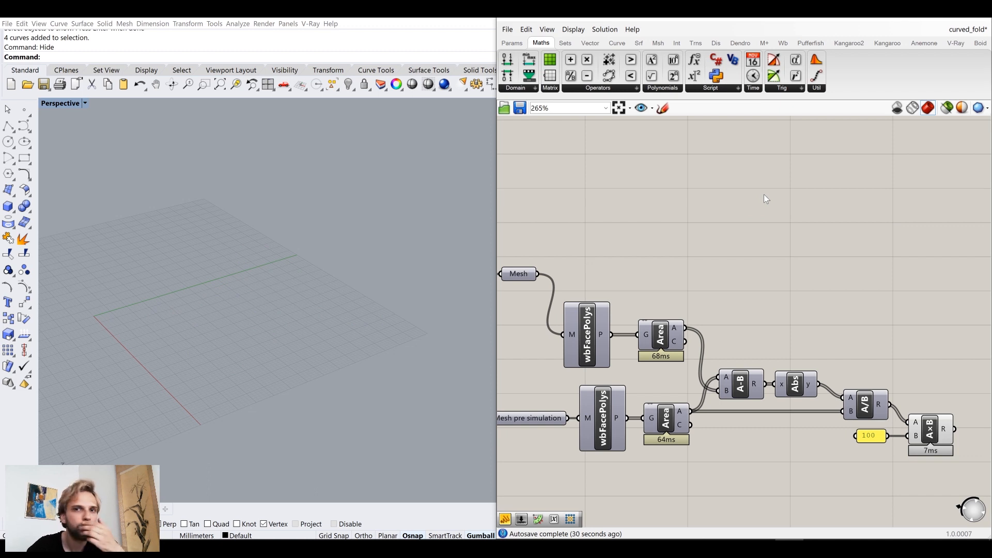
- Add a Mesh Explode component, feed its M input from the solved Mesh, and place it above the Multiplication component
{"action": "left_click", "coordinate": [658, 43]}
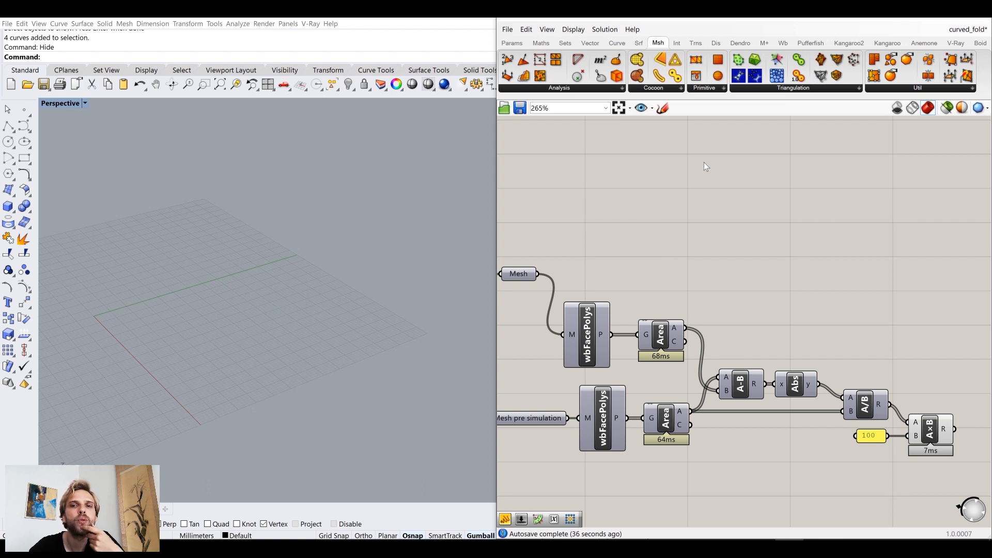
{"action": "left_click", "coordinate": [612, 86]}
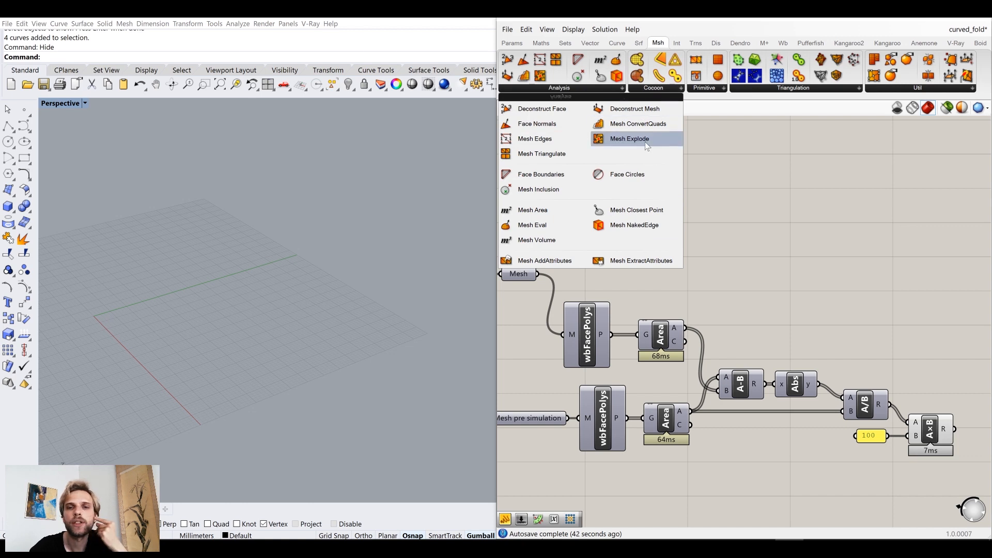
{"action": "left_click_drag", "start_coordinate": [645, 140], "coordinate": [610, 235]}
{"action": "left_click_drag", "start_coordinate": [537, 274], "coordinate": [856, 262]}
{"action": "right_click_drag", "start_coordinate": [782, 257], "coordinate": [648, 247]}
{"action": "left_click_drag", "start_coordinate": [648, 247], "coordinate": [702, 272]}
{"action": "right_click_drag", "start_coordinate": [754, 291], "coordinate": [682, 271]}
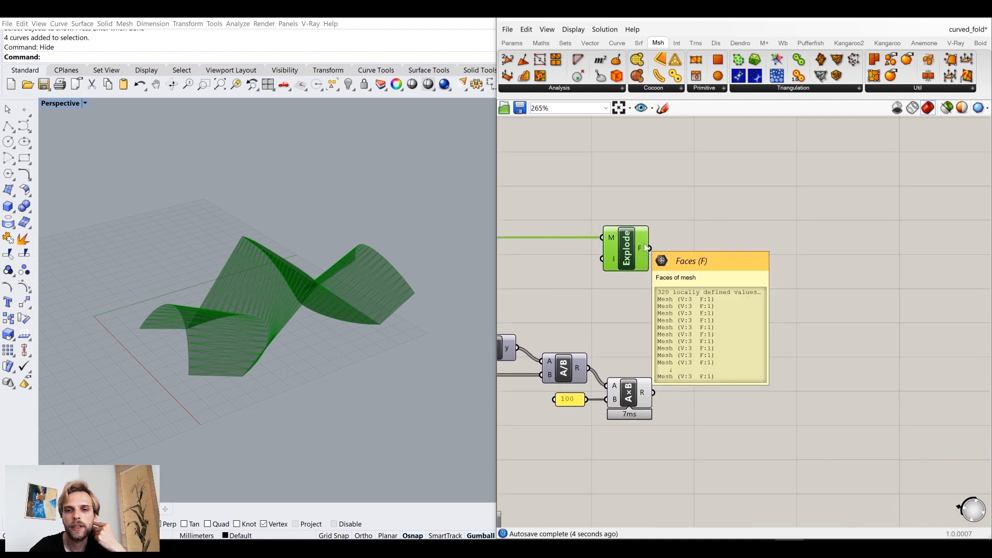
{"action": "double_click", "coordinate": [716, 292]}
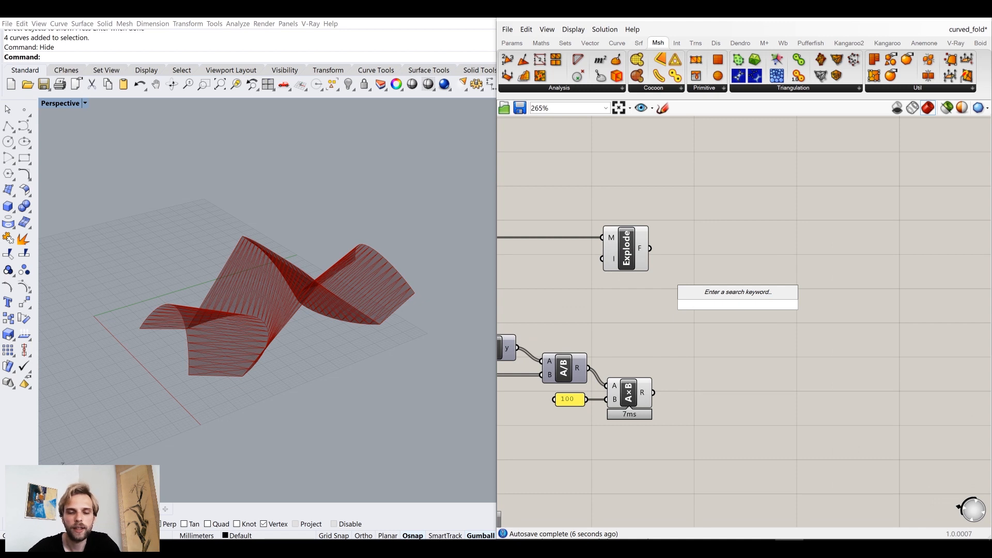
{"action": "left_click_drag", "start_coordinate": [629, 267], "coordinate": [619, 241]}
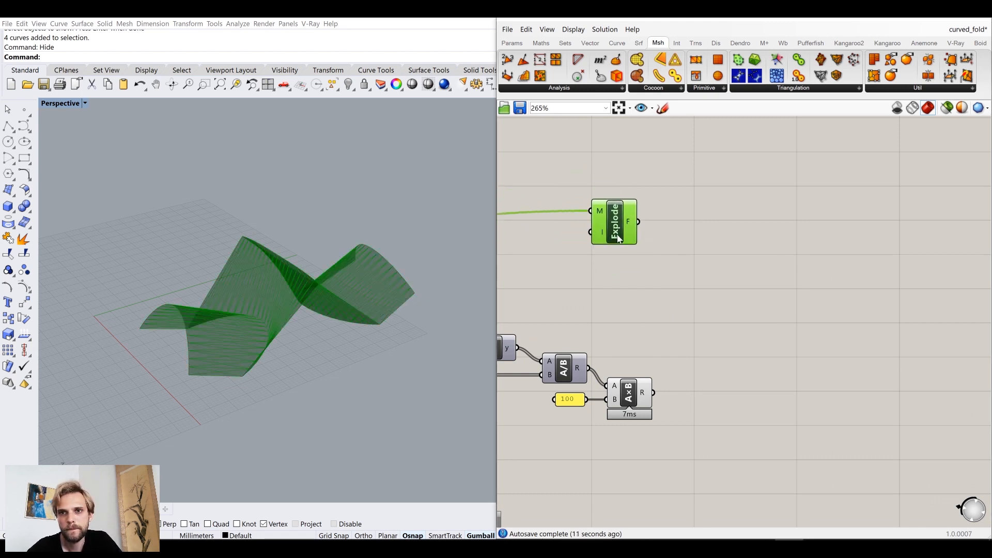
{"action": "double_click", "coordinate": [721, 285]}
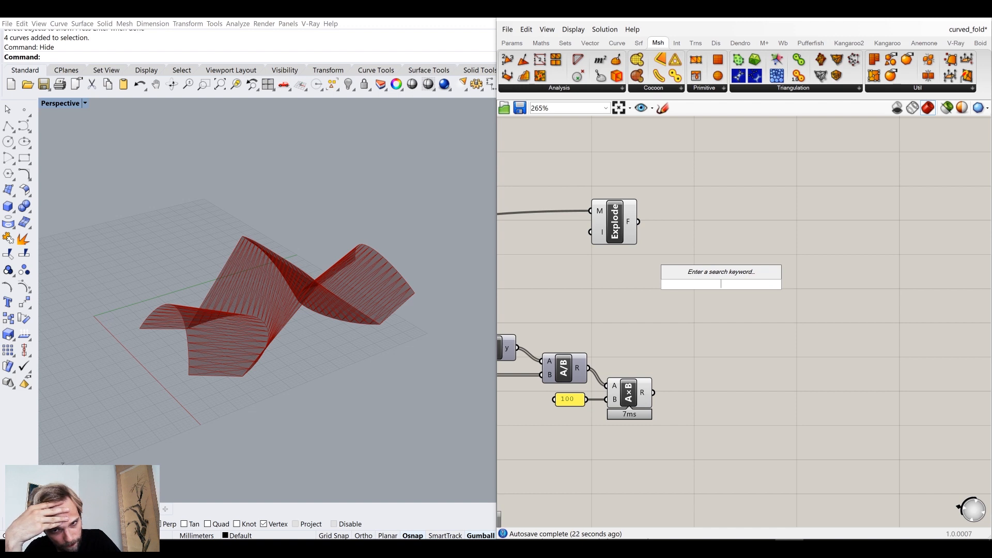
{"action": "left_click", "coordinate": [630, 222]}
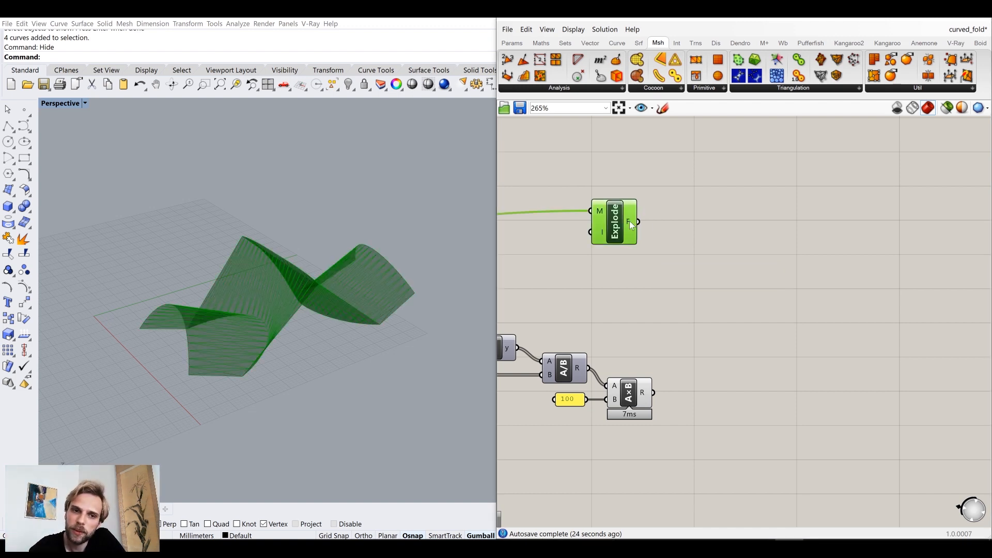
{"action": "mouse_move", "coordinate": [629, 222]}
{"action": "left_click", "coordinate": [662, 373]}
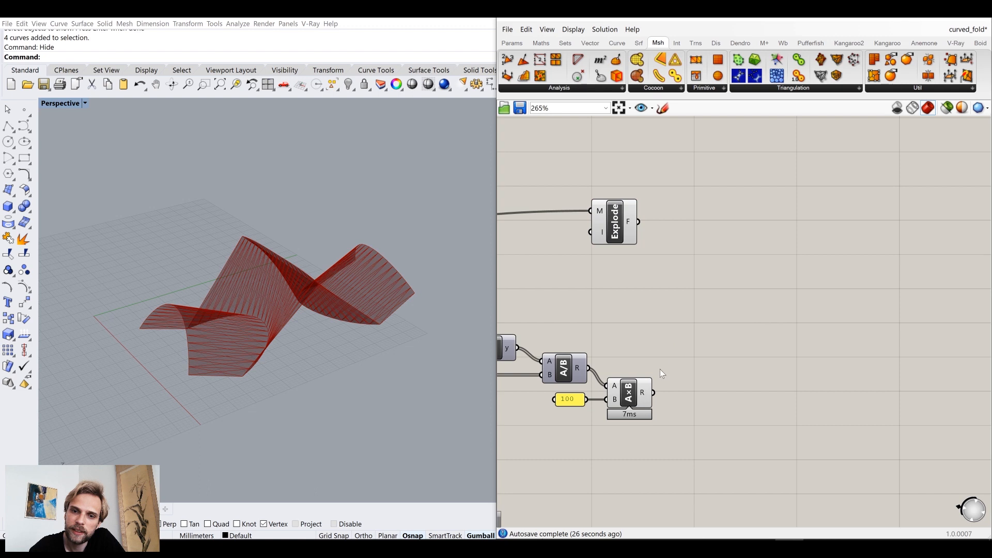
- Add a Gradient component above and beside the Multiplication, and change its start grip colour from pink to light blue
{"action": "mouse_move", "coordinate": [639, 390]}
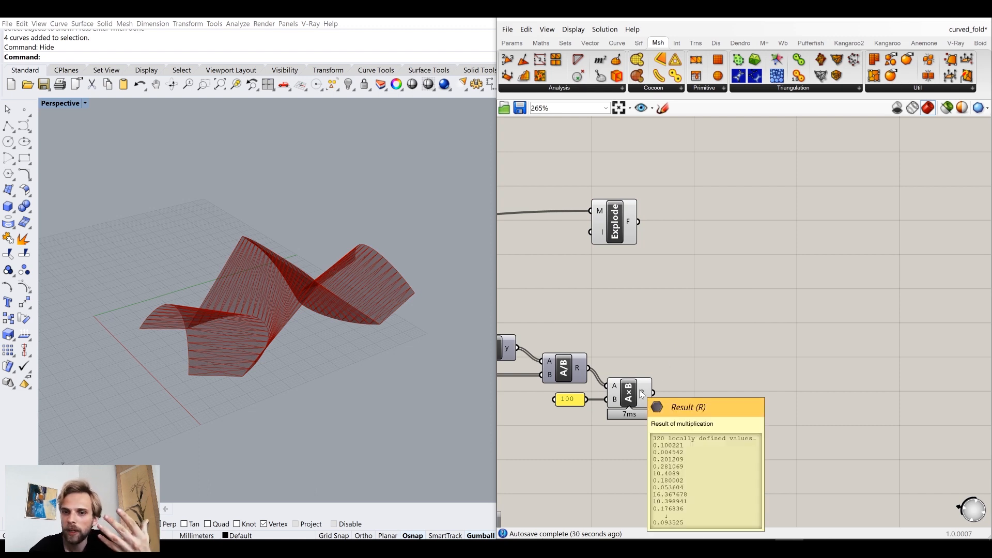
{"action": "double_click", "coordinate": [707, 304]}
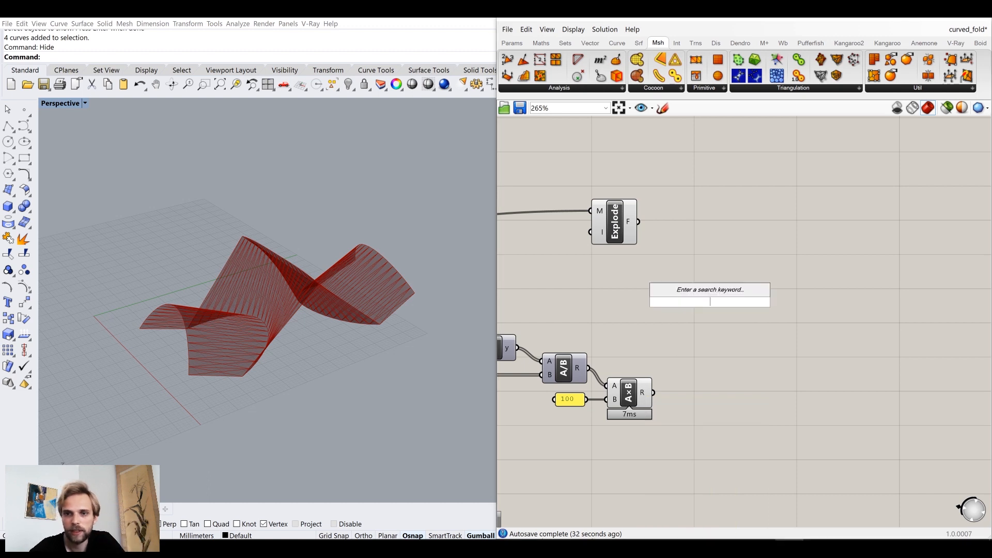
{"action": "type", "text": "gradi"}
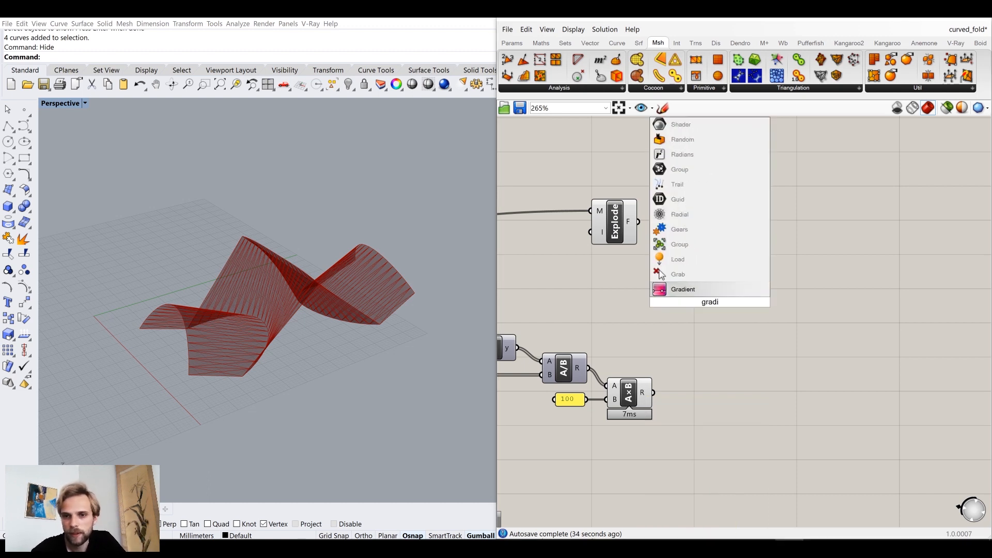
{"action": "key", "text": "Return"}
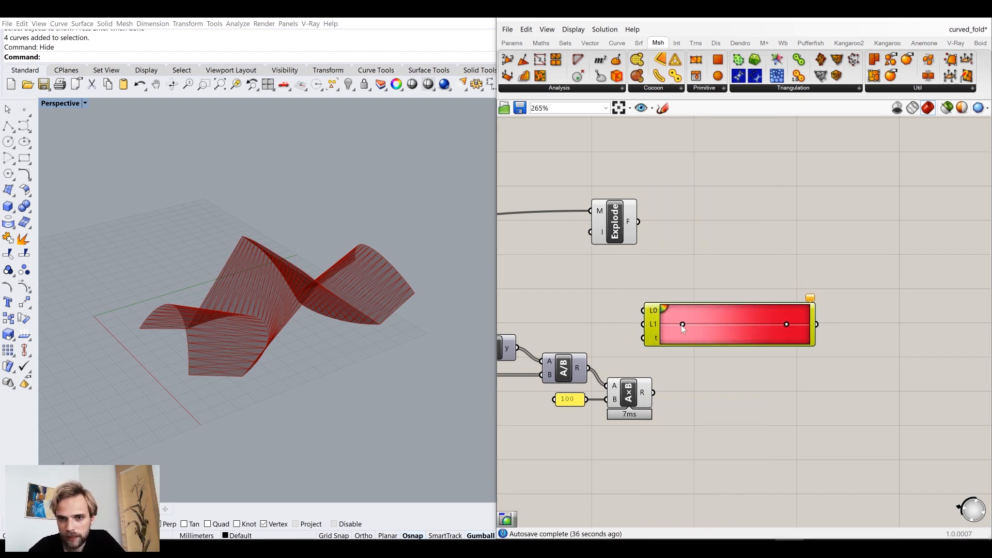
{"action": "double_click", "coordinate": [682, 325]}
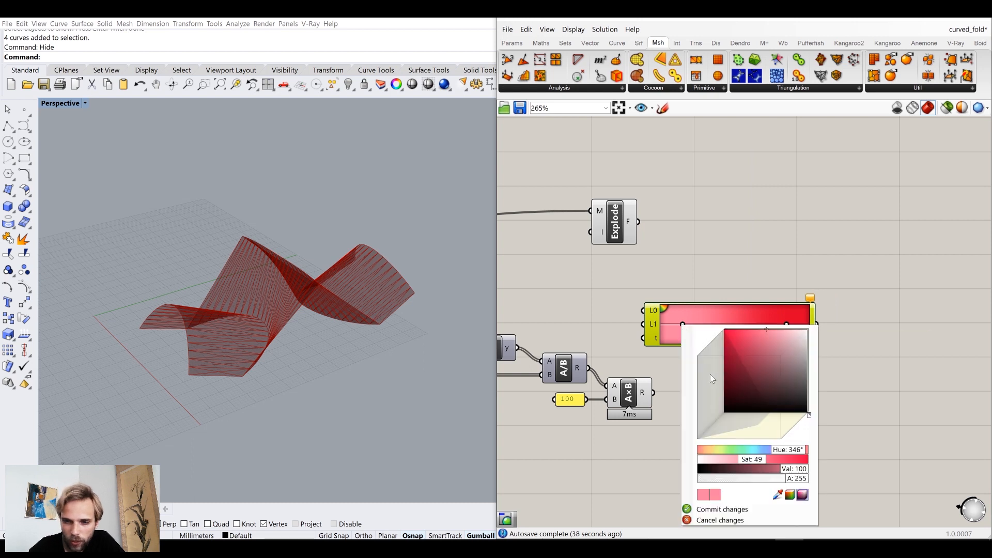
{"action": "left_click_drag", "start_coordinate": [809, 415], "coordinate": [799, 427]}
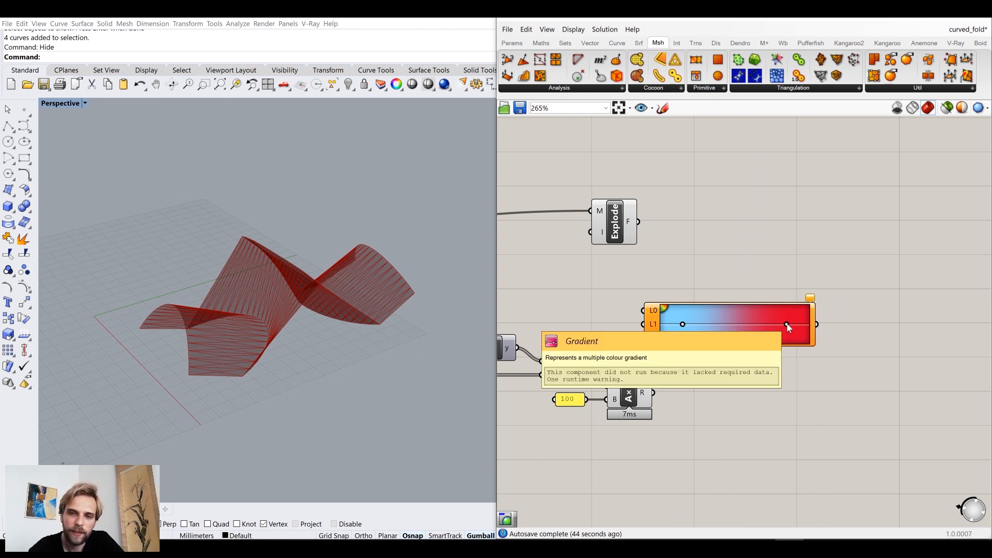
{"action": "left_click_drag", "start_coordinate": [649, 321], "coordinate": [713, 320]}
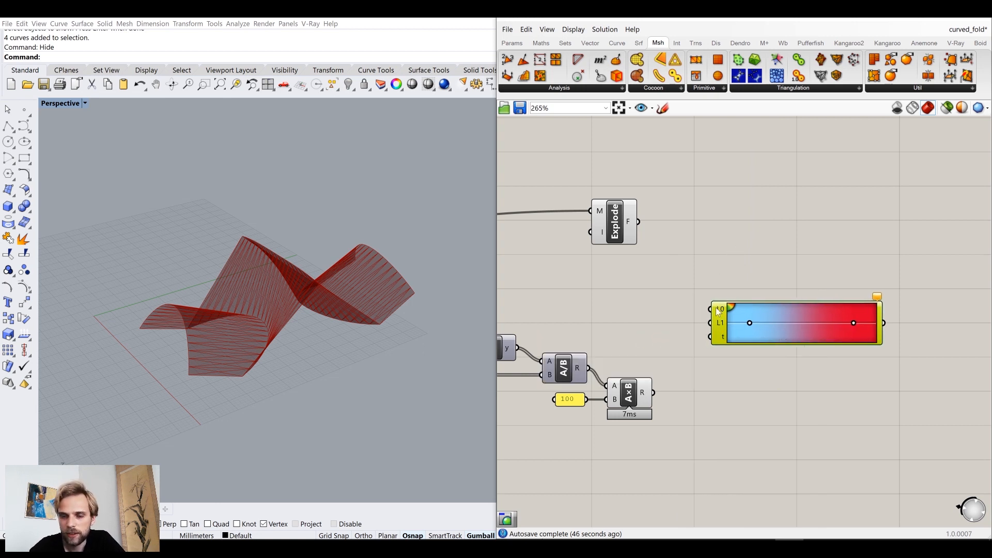
- Add a Panel containing 0, connect it to the Gradient's L0 input, and place a copy of the Panel beneath it
{"action": "double_click", "coordinate": [671, 314]}
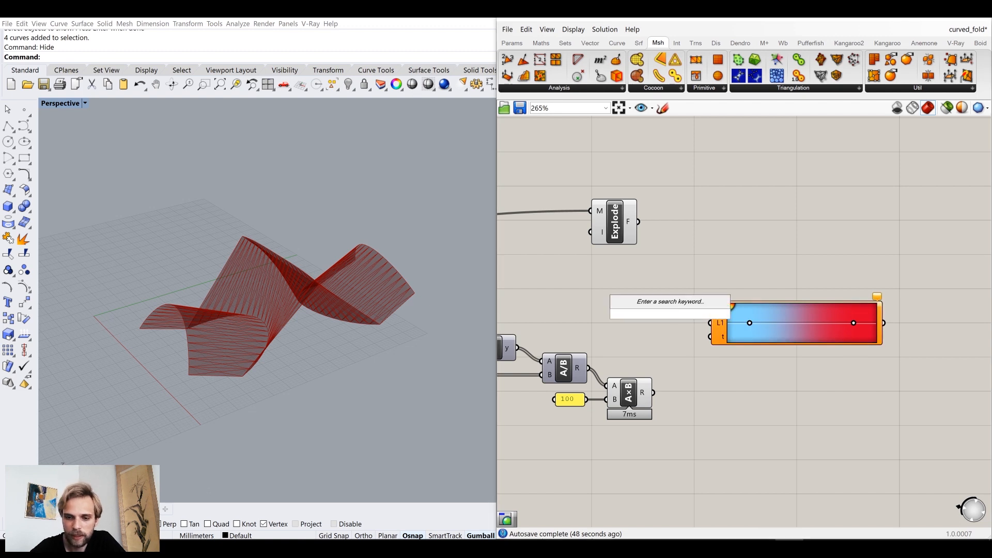
{"action": "type", "text": "//0"}
{"action": "key", "text": "Return"}
{"action": "scroll", "coordinate": [687, 318], "scroll_direction": "up", "scroll_amount": 2}
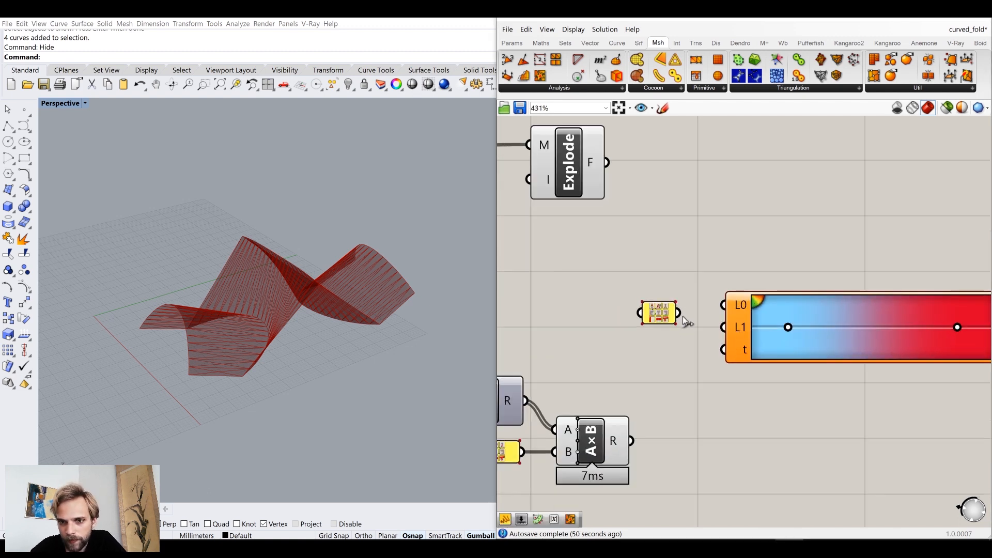
{"action": "scroll", "coordinate": [692, 274], "scroll_direction": "down", "scroll_amount": 4}
{"action": "left_click_drag", "start_coordinate": [655, 268], "coordinate": [684, 288]}
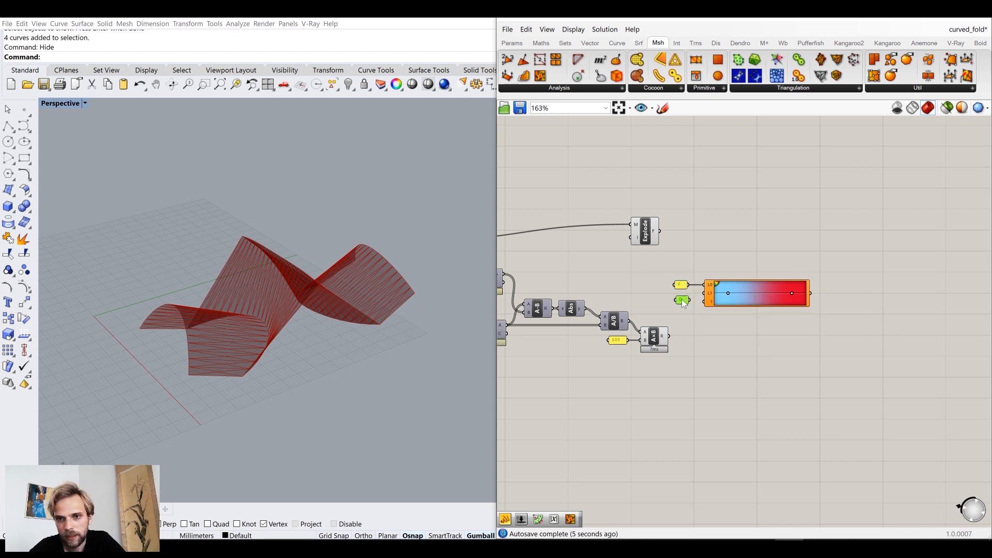
- Set the copied Panel to 25, connect it to the Gradient's L1 input, and align it under the 0 Panel
{"action": "scroll", "coordinate": [686, 293], "scroll_direction": "up", "scroll_amount": 3}
{"action": "double_click", "coordinate": [687, 291]}
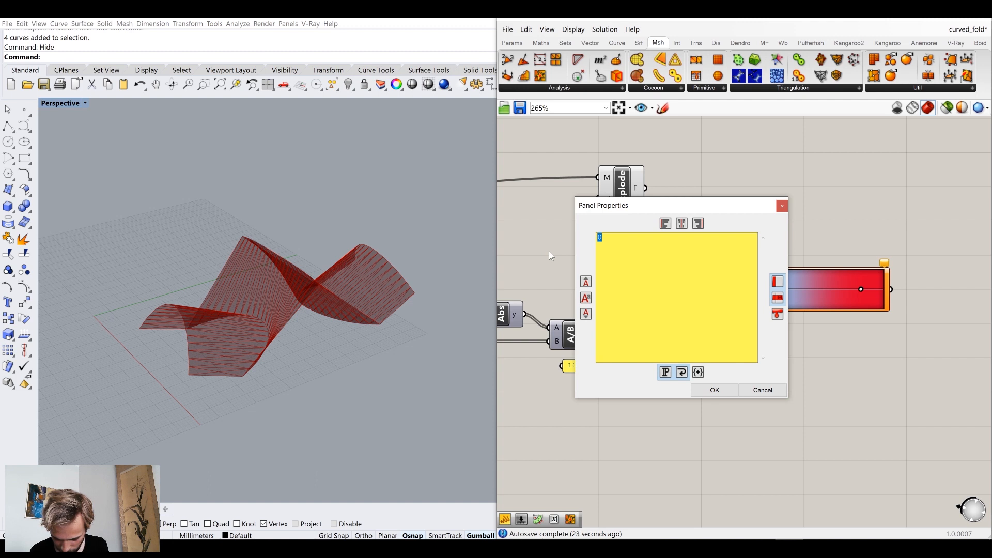
{"action": "type", "text": "25"}
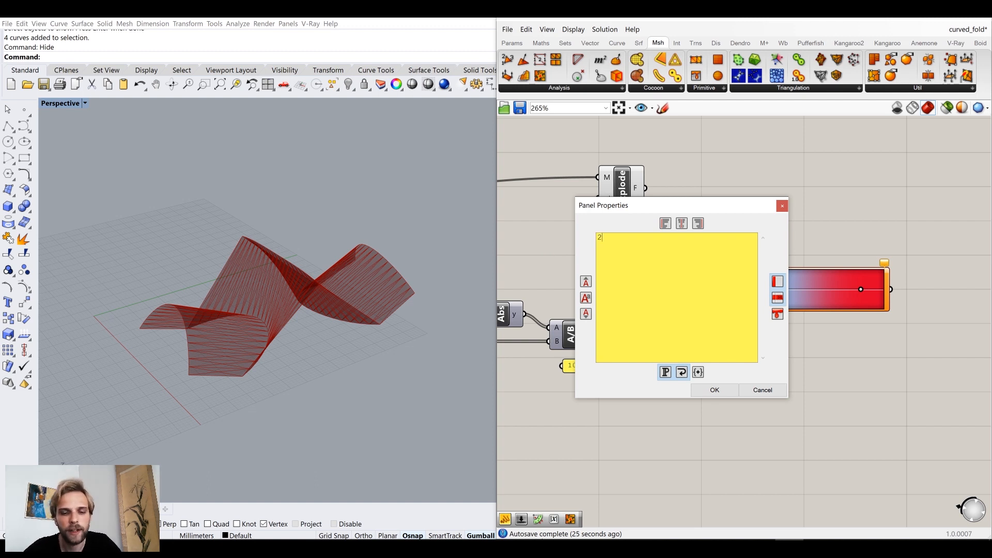
{"action": "left_click", "coordinate": [715, 391]}
{"action": "scroll", "coordinate": [692, 305], "scroll_direction": "up", "scroll_amount": 2}
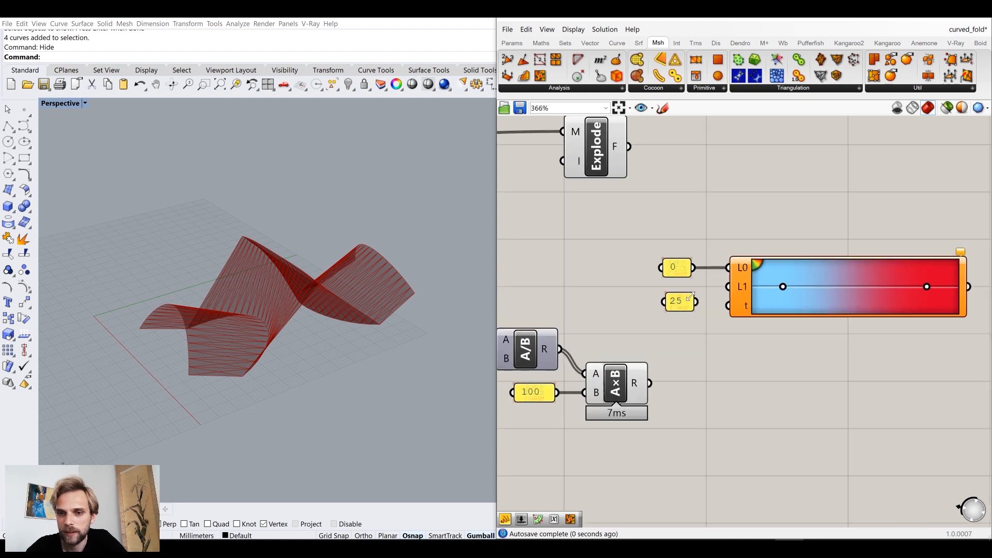
{"action": "scroll", "coordinate": [757, 199], "scroll_direction": "down", "scroll_amount": 3}
{"action": "right_click_drag", "start_coordinate": [729, 253], "coordinate": [698, 295]}
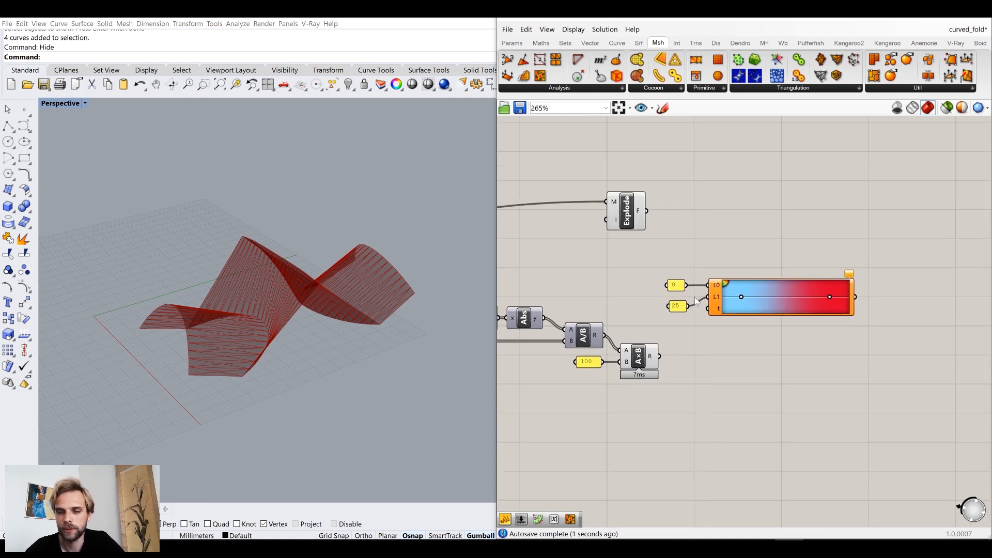
{"action": "scroll", "coordinate": [695, 297], "scroll_direction": "up", "scroll_amount": 2}
{"action": "scroll", "coordinate": [682, 305], "scroll_direction": "down", "scroll_amount": 2}
{"action": "left_click_drag", "start_coordinate": [674, 310], "coordinate": [673, 302]}
{"action": "left_click", "coordinate": [707, 328]}
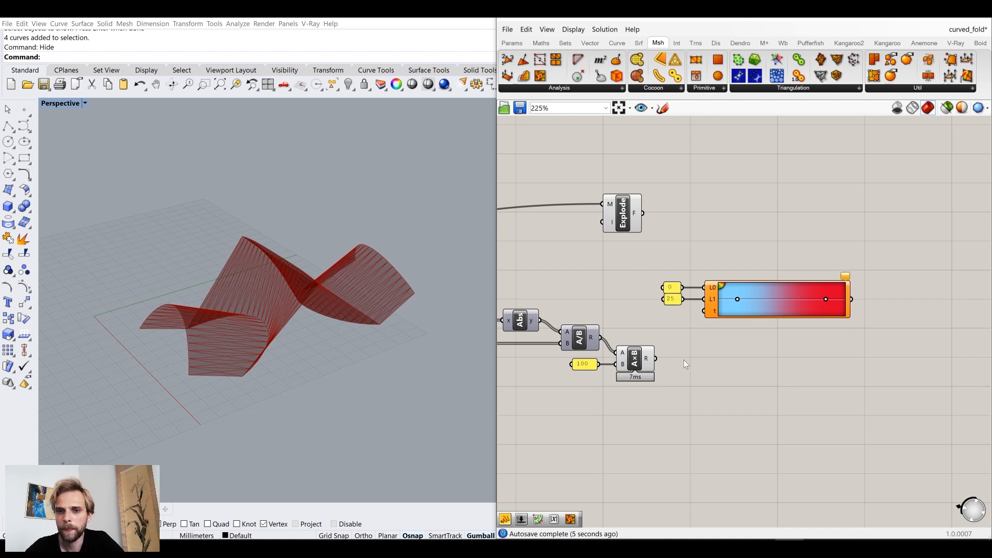
- Connect the Multiplication's R output to the Gradient's t input and disable the Multiplication's preview
{"action": "left_click_drag", "start_coordinate": [655, 358], "coordinate": [704, 311]}
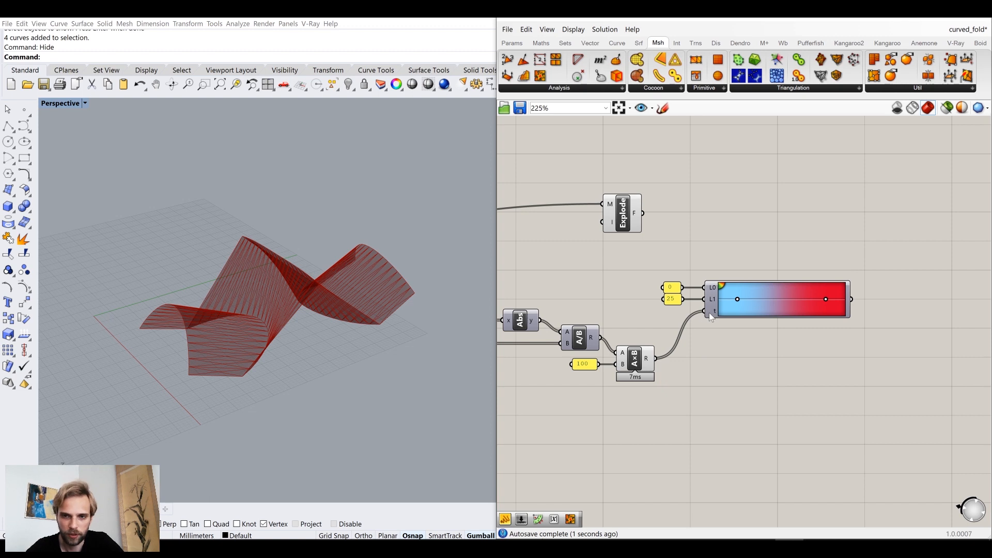
{"action": "left_click", "coordinate": [631, 360]}
{"action": "middle_click", "coordinate": [632, 360]}
{"action": "left_click", "coordinate": [664, 320]}
{"action": "left_click", "coordinate": [729, 335]}
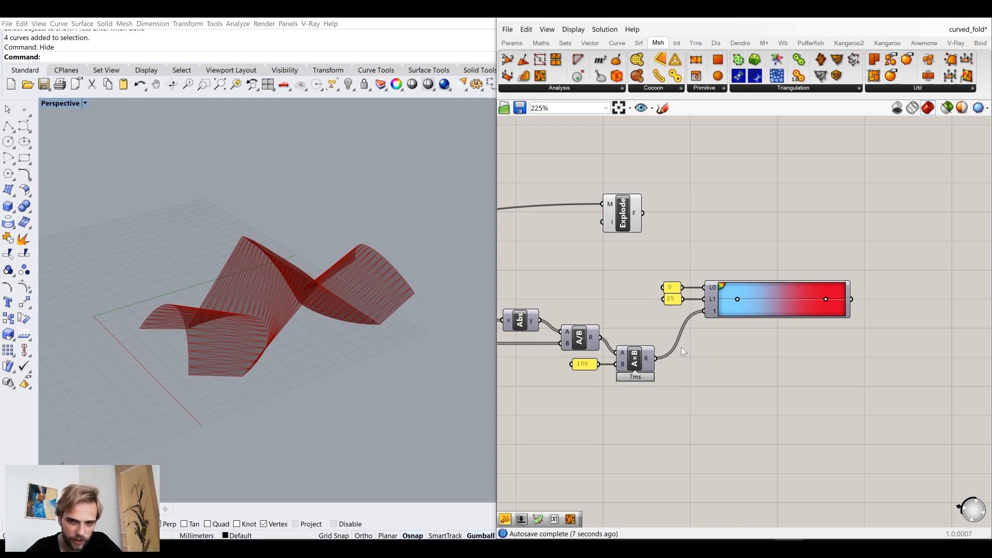
- Move the Mesh Explode component above the Gradient and add a Mesh Colours component beside it
{"action": "left_click_drag", "start_coordinate": [639, 213], "coordinate": [733, 218]}
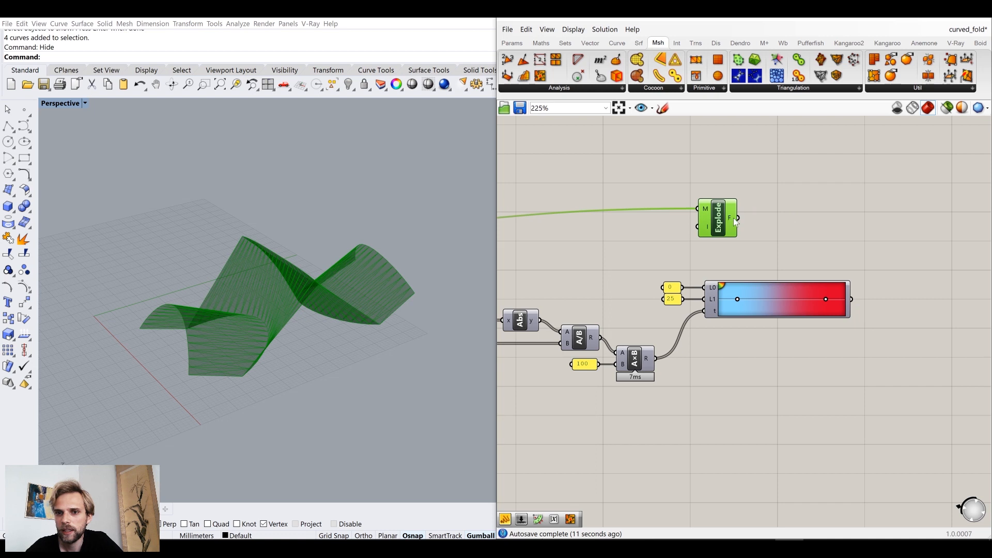
{"action": "double_click", "coordinate": [826, 224]}
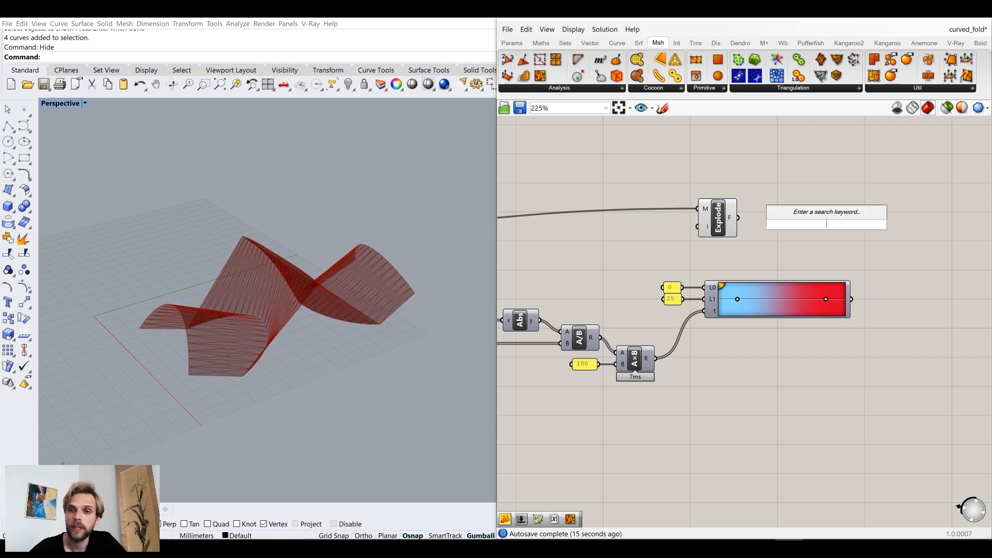
{"action": "type", "text": "deco"}
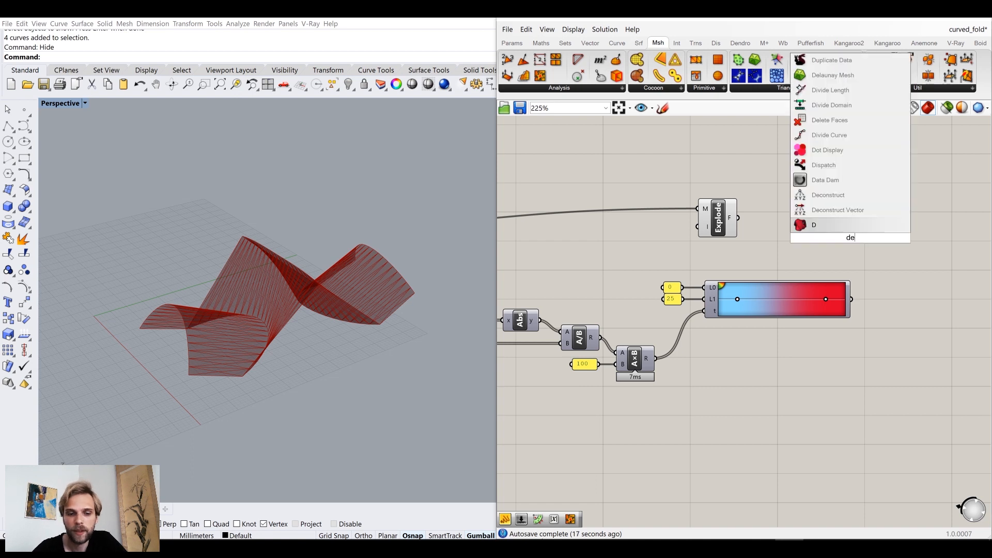
{"action": "key", "text": "BackSpace"}
{"action": "key", "text": "BackSpace"}
{"action": "key", "text": "BackSpace"}
{"action": "key", "text": "BackSpace"}
{"action": "type", "text": "co"}
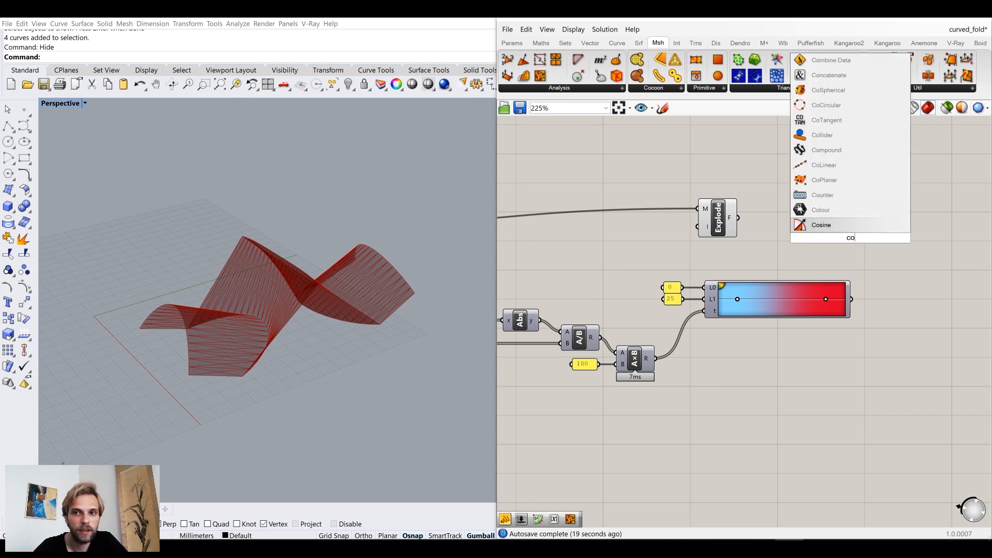
{"action": "type", "text": "lur"}
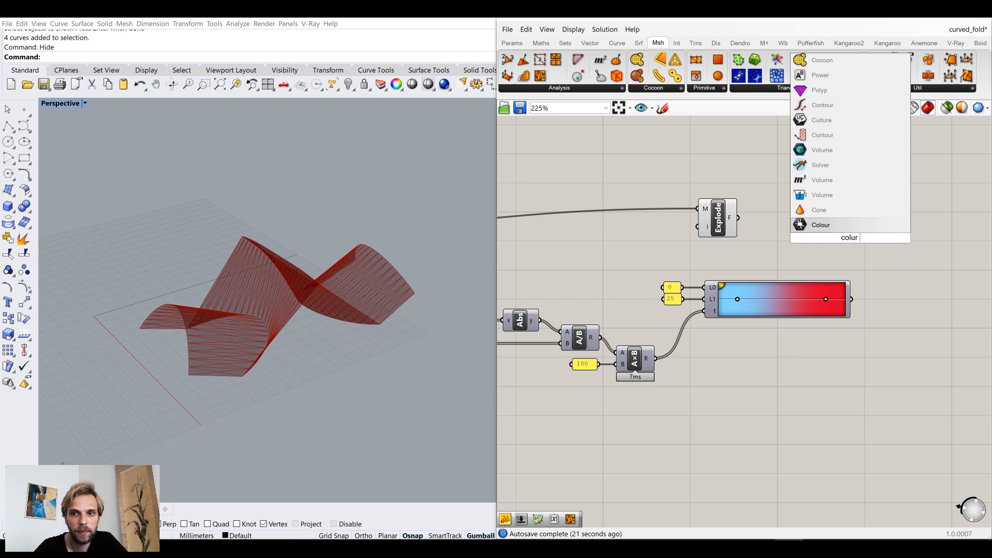
{"action": "type", "text": " mesh"}
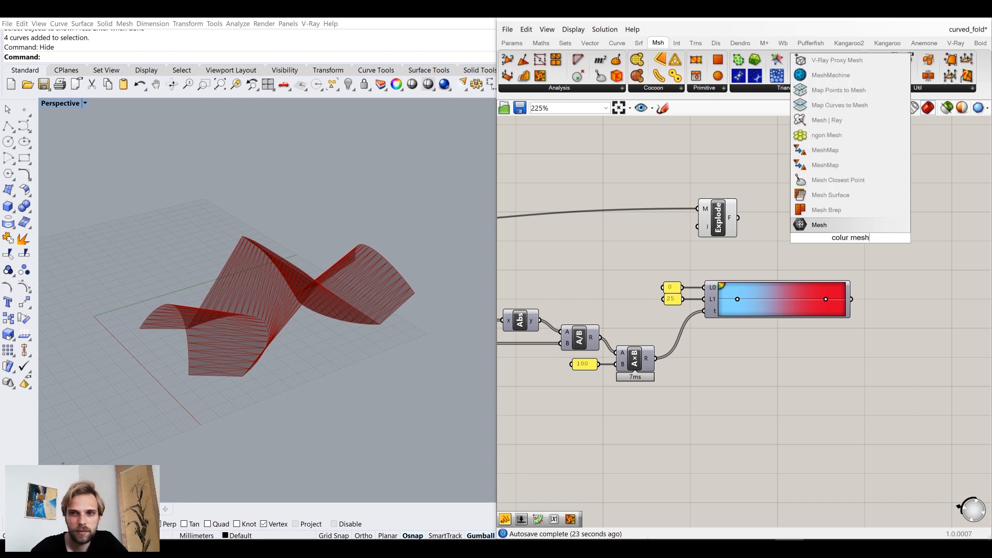
{"action": "key", "text": "ctrl+a"}
{"action": "type", "text": "mesh color"}
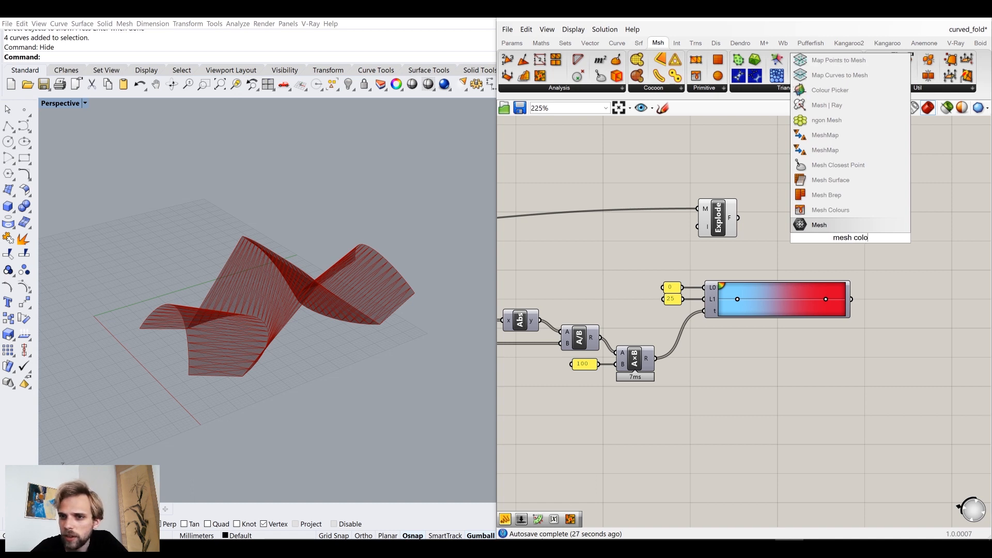
{"action": "key", "text": "Return"}
- Connect Mesh Explode's F output to Mesh Colours' M input and the Gradient's output to its C input
{"action": "left_click_drag", "start_coordinate": [738, 217], "coordinate": [913, 223]}
{"action": "left_click_drag", "start_coordinate": [852, 299], "coordinate": [896, 231]}
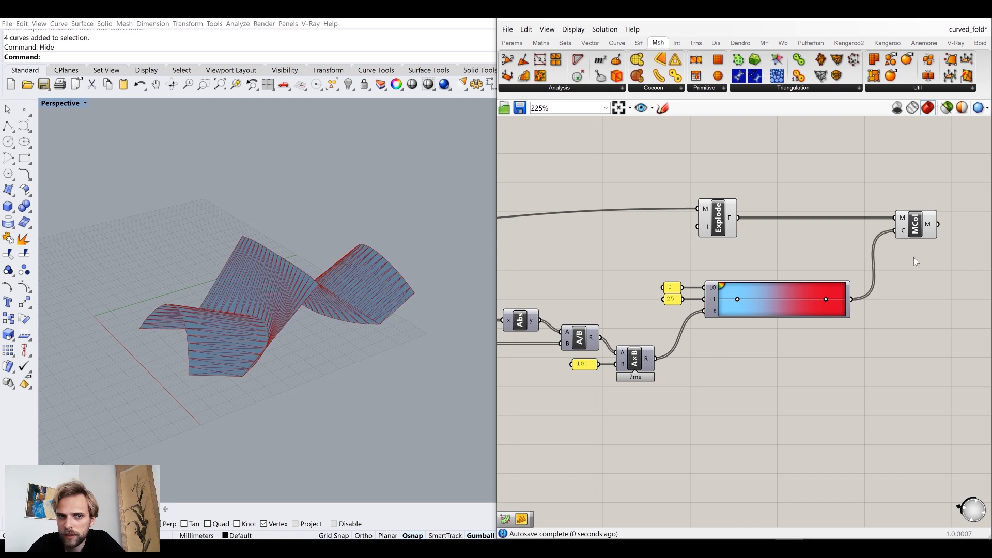
{"action": "right_click_drag", "start_coordinate": [356, 259], "coordinate": [336, 197]}
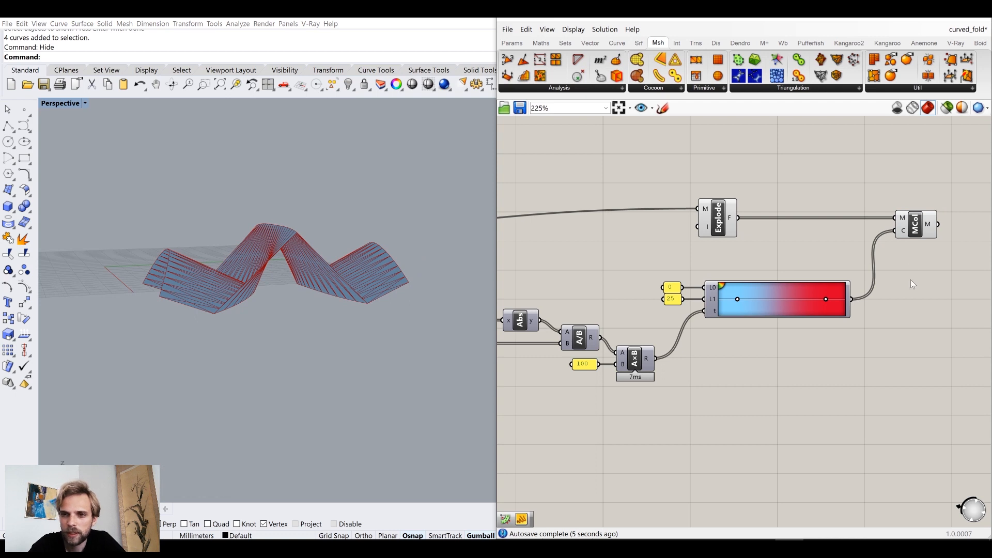
- Graft both the M and C inputs of the Mesh Colours component
{"action": "right_click", "coordinate": [904, 219]}
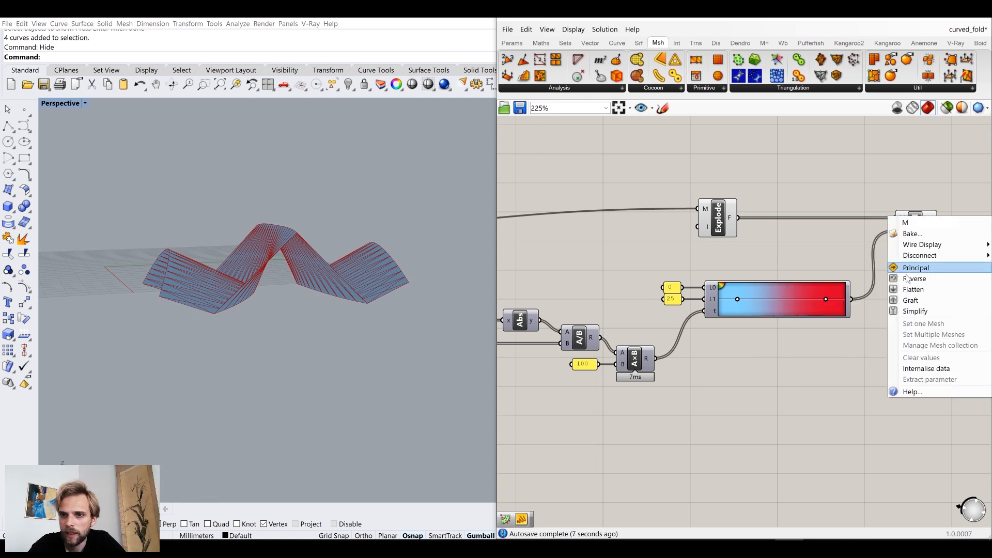
{"action": "left_click", "coordinate": [921, 304]}
{"action": "right_click", "coordinate": [901, 229]}
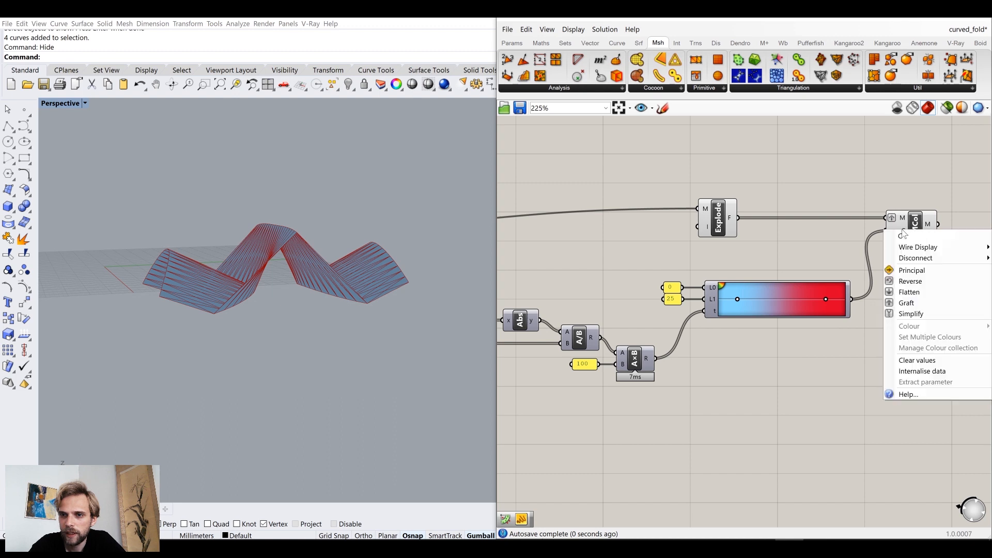
{"action": "left_click", "coordinate": [920, 304]}
{"action": "right_click_drag", "start_coordinate": [306, 236], "coordinate": [298, 295]}
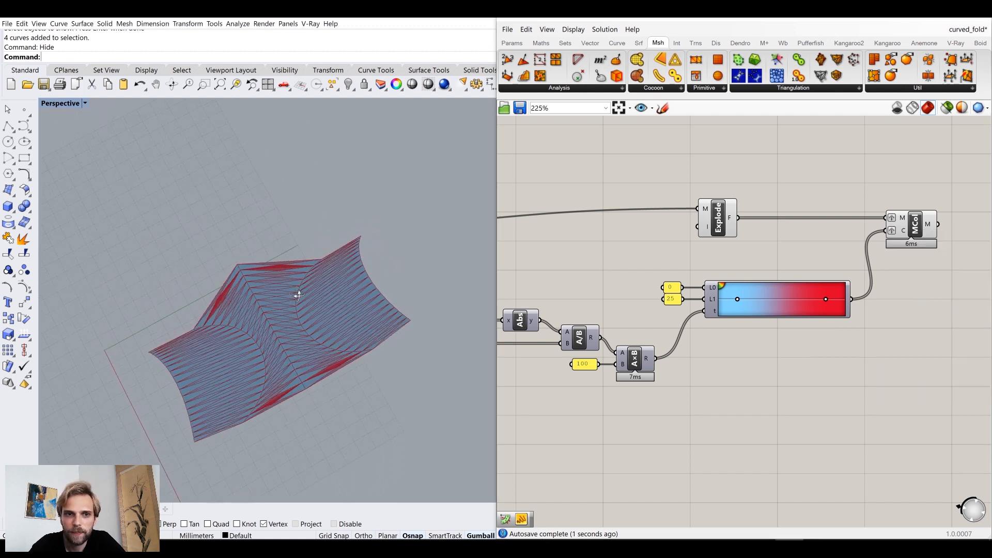
- Move the Mesh Explode component closer to Mesh Colours and disable its preview
{"action": "left_click_drag", "start_coordinate": [718, 232], "coordinate": [812, 232]}
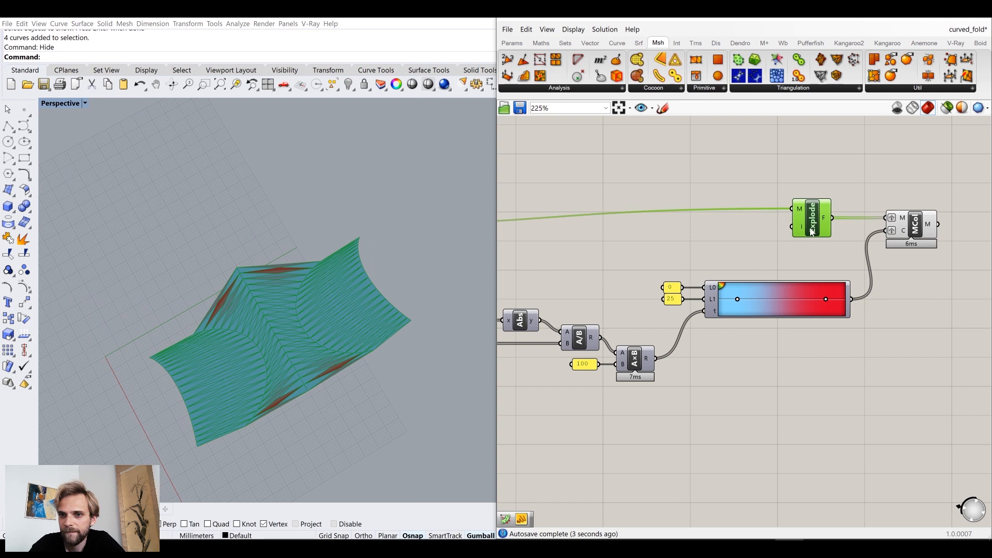
{"action": "middle_click", "coordinate": [811, 228]}
{"action": "left_click", "coordinate": [842, 193]}
{"action": "left_click", "coordinate": [863, 189]}
{"action": "mouse_move", "coordinate": [207, 302]}
{"action": "right_mouse_down"}
{"action": "mouse_move", "coordinate": [216, 320]}
{"action": "mouse_move", "coordinate": [222, 290]}
{"action": "mouse_move", "coordinate": [212, 300]}
{"action": "right_mouse_up"}
- Add a Mesh Join component beside Mesh Colours and feed it the coloured meshes
{"action": "right_click_drag", "start_coordinate": [916, 242], "coordinate": [767, 235]}
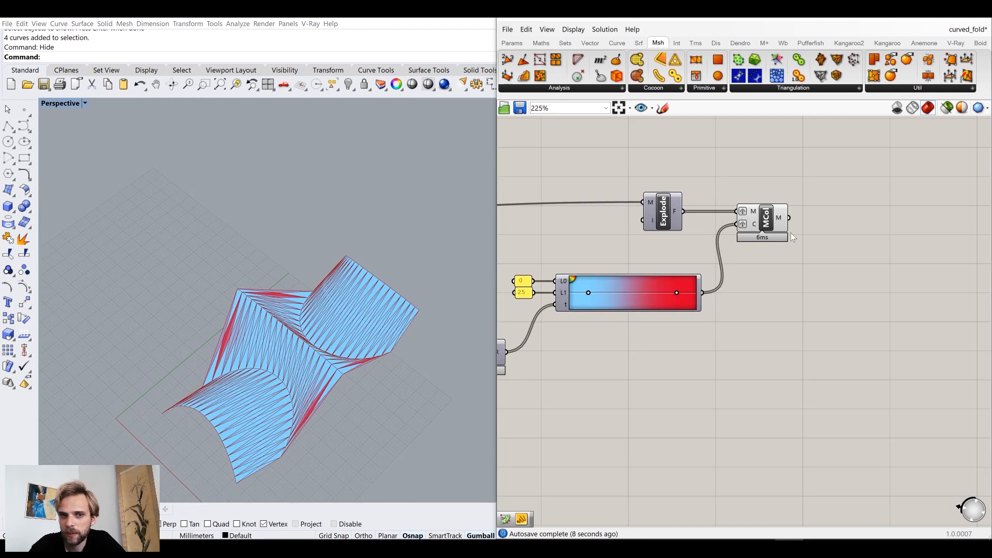
{"action": "double_click", "coordinate": [827, 275]}
{"action": "type", "text": "join"}
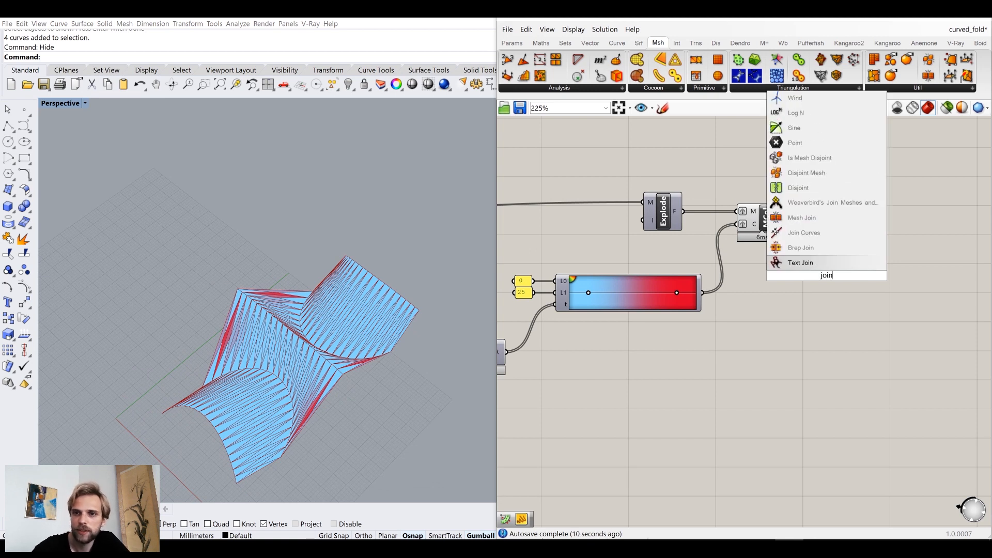
{"action": "left_click", "coordinate": [827, 223]}
{"action": "left_click_drag", "start_coordinate": [813, 276], "coordinate": [838, 221]}
- Flatten the M output of the Mesh Colours component and disable the component's preview
{"action": "right_click", "coordinate": [784, 218]}
{"action": "left_click", "coordinate": [814, 270]}
{"action": "left_click", "coordinate": [832, 265]}
{"action": "left_click", "coordinate": [768, 217]}
{"action": "middle_click", "coordinate": [767, 218]}
{"action": "left_click", "coordinate": [801, 188]}
{"action": "left_click", "coordinate": [910, 203]}
- Add a Mesh parameter after Mesh Join and connect the joined mesh to it
{"action": "right_click_drag", "start_coordinate": [933, 231], "coordinate": [867, 243]}
{"action": "double_click", "coordinate": [868, 246]}
{"action": "type", "text": "mesh"}
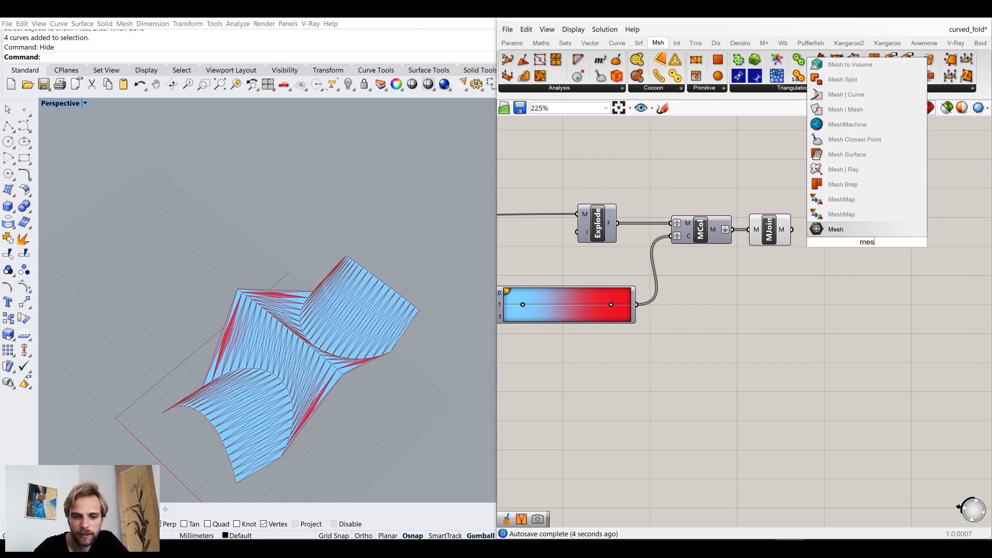
{"action": "left_click", "coordinate": [883, 228]}
{"action": "left_click_drag", "start_coordinate": [792, 229], "coordinate": [834, 237]}
{"action": "middle_click", "coordinate": [754, 230]}
{"action": "middle_click", "coordinate": [764, 229]}
{"action": "scroll", "coordinate": [765, 229], "scroll_direction": "up", "scroll_amount": 1}
- Bake the Mesh parameter with default attributes and move the baked mesh sideways, clear of the Grasshopper preview
{"action": "right_click", "coordinate": [839, 232]}
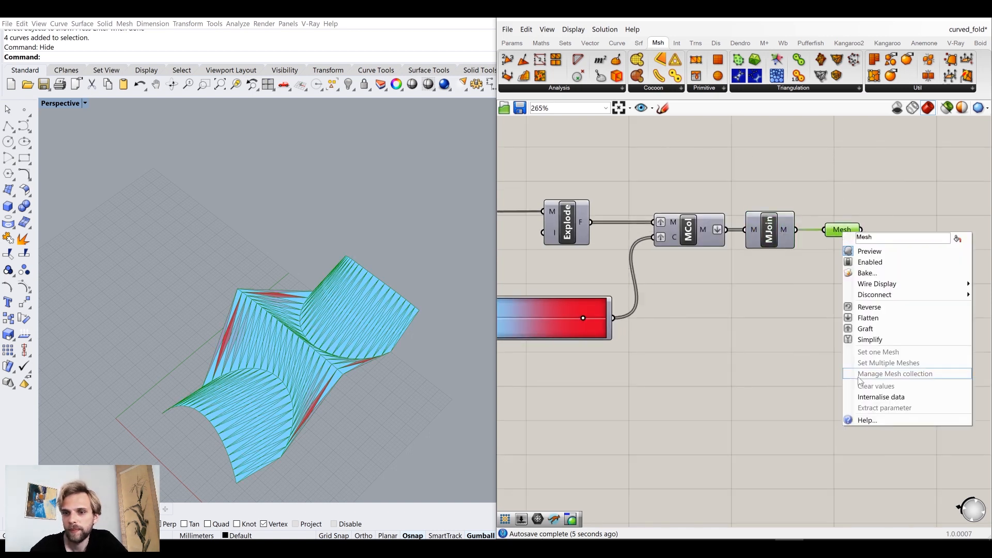
{"action": "left_click", "coordinate": [888, 274]}
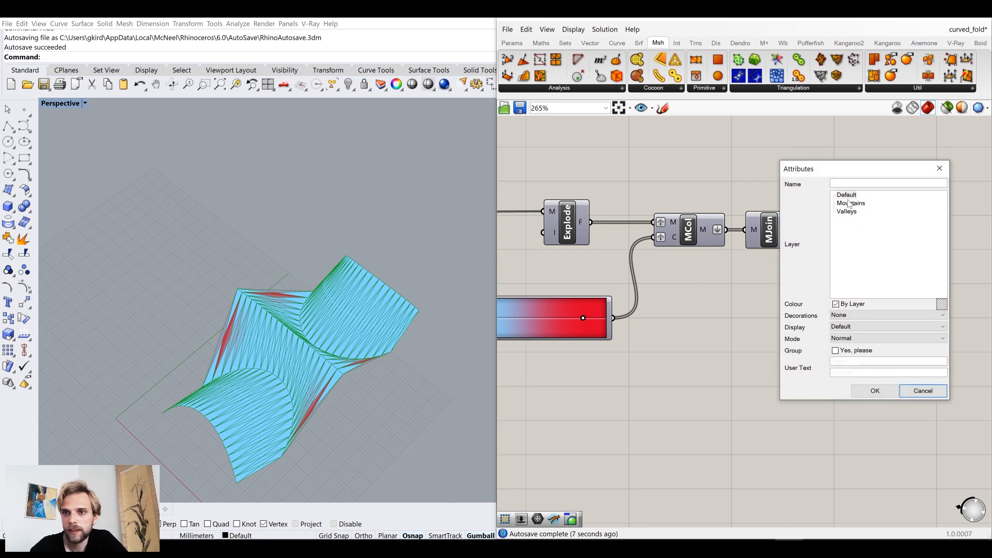
{"action": "left_click", "coordinate": [877, 391]}
{"action": "left_click", "coordinate": [356, 292]}
{"action": "scroll", "coordinate": [357, 293], "scroll_direction": "down", "scroll_amount": 8}
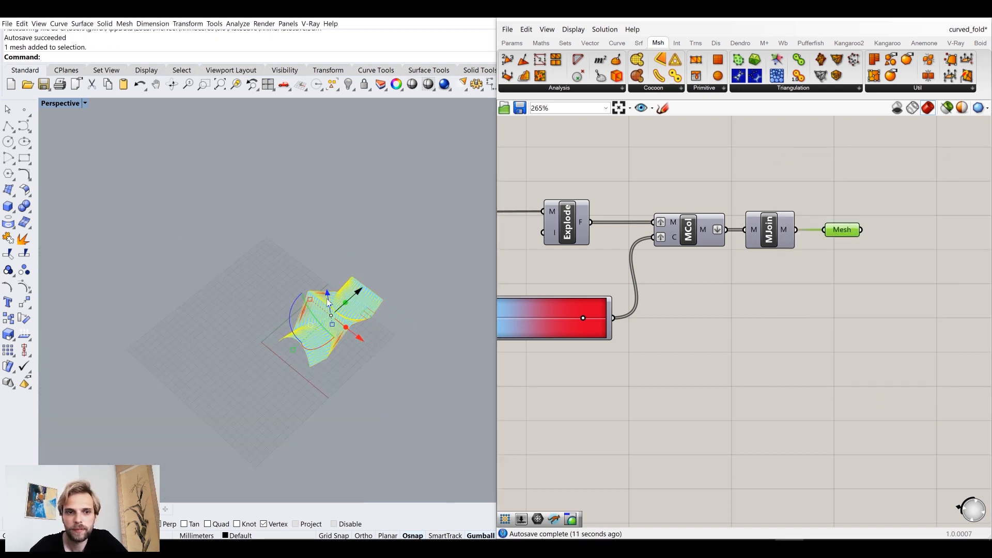
{"action": "right_click_drag", "start_coordinate": [356, 292], "coordinate": [403, 315]}
{"action": "left_click_drag", "start_coordinate": [411, 358], "coordinate": [277, 354]}
{"action": "left_click", "coordinate": [207, 378]}
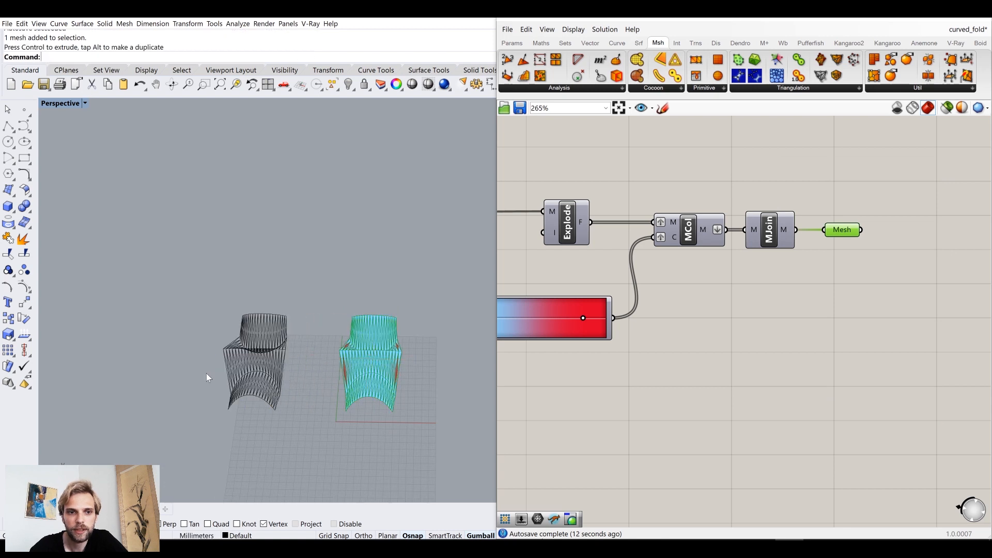
- Try Artistic display in the Perspective viewport, switch it to Shaded, and examine the baked mesh's coloured faces up close
{"action": "left_click", "coordinate": [61, 104]}
{"action": "left_click", "coordinate": [76, 185]}
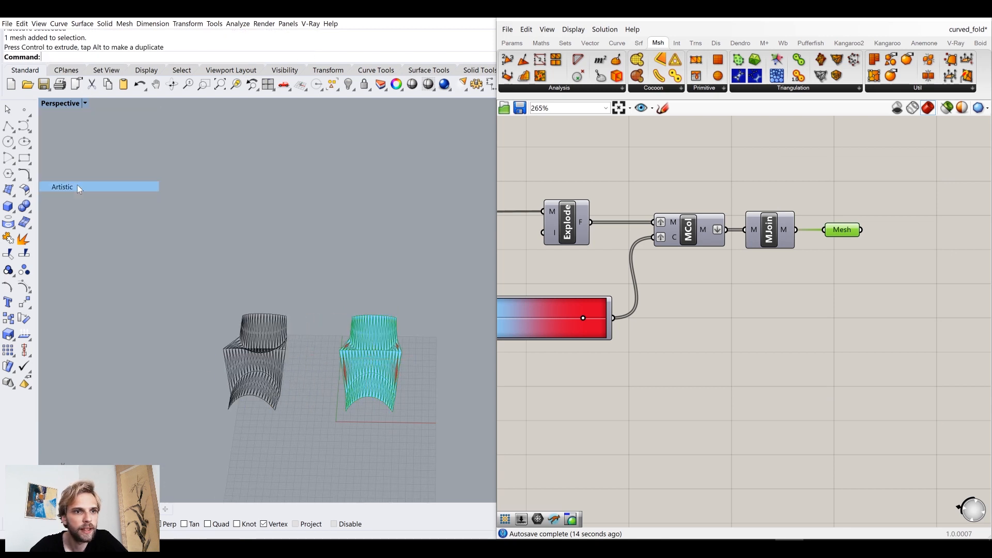
{"action": "left_click", "coordinate": [68, 103]}
{"action": "left_click", "coordinate": [64, 136]}
{"action": "mouse_move", "coordinate": [67, 138]}
{"action": "right_mouse_down"}
{"action": "mouse_move", "coordinate": [262, 251]}
{"action": "mouse_move", "coordinate": [246, 246]}
{"action": "mouse_move", "coordinate": [233, 210]}
{"action": "mouse_move", "coordinate": [166, 281]}
{"action": "right_mouse_up"}
{"action": "scroll", "coordinate": [249, 258], "scroll_direction": "up", "scroll_amount": 5}
{"action": "scroll", "coordinate": [167, 278], "scroll_direction": "up", "scroll_amount": 6}
{"action": "scroll", "coordinate": [216, 261], "scroll_direction": "down", "scroll_amount": 6}
{"action": "right_click_drag", "start_coordinate": [216, 261], "coordinate": [252, 321]}
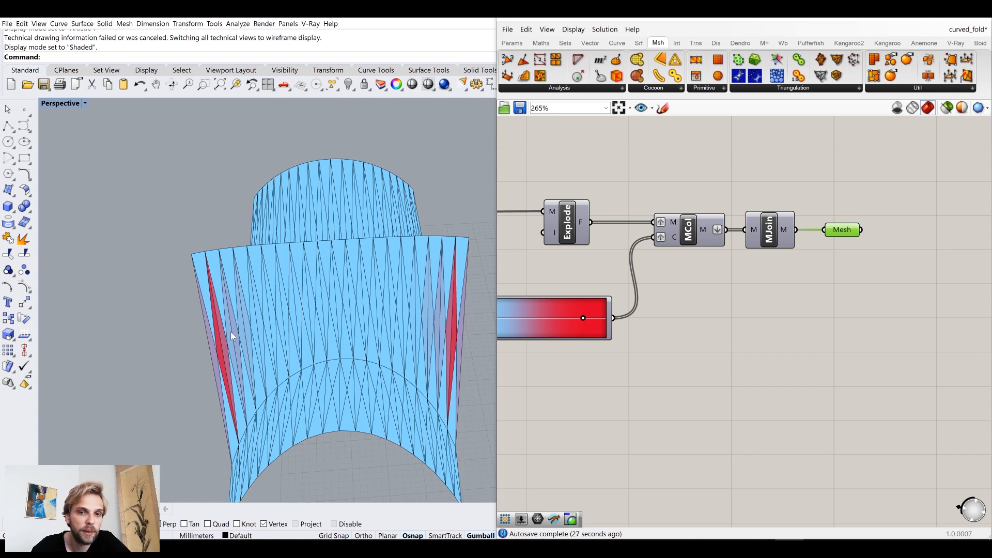
{"action": "right_click_drag", "start_coordinate": [235, 413], "coordinate": [239, 352]}
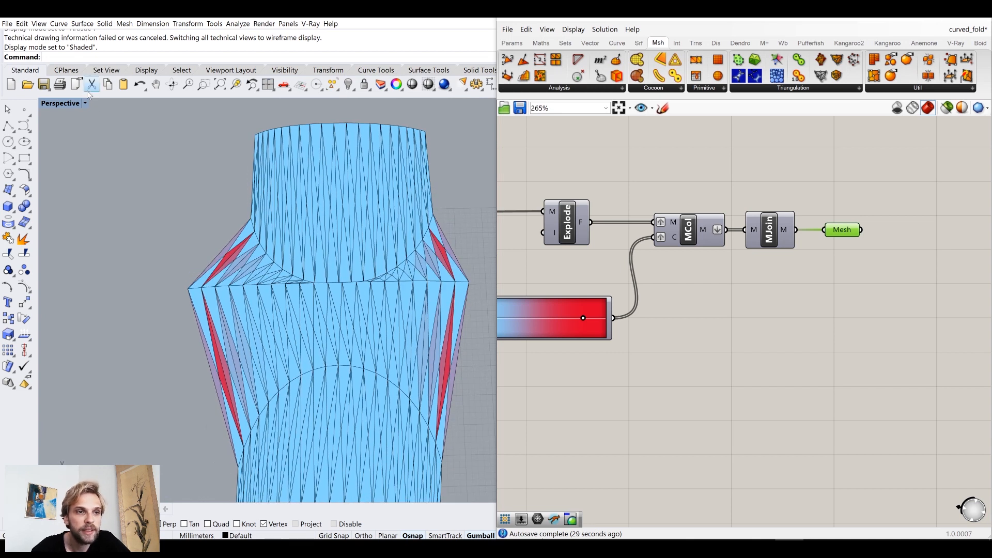
- Examine the baked mesh from other angles and try the Arctic display mode
{"action": "left_click", "coordinate": [58, 104]}
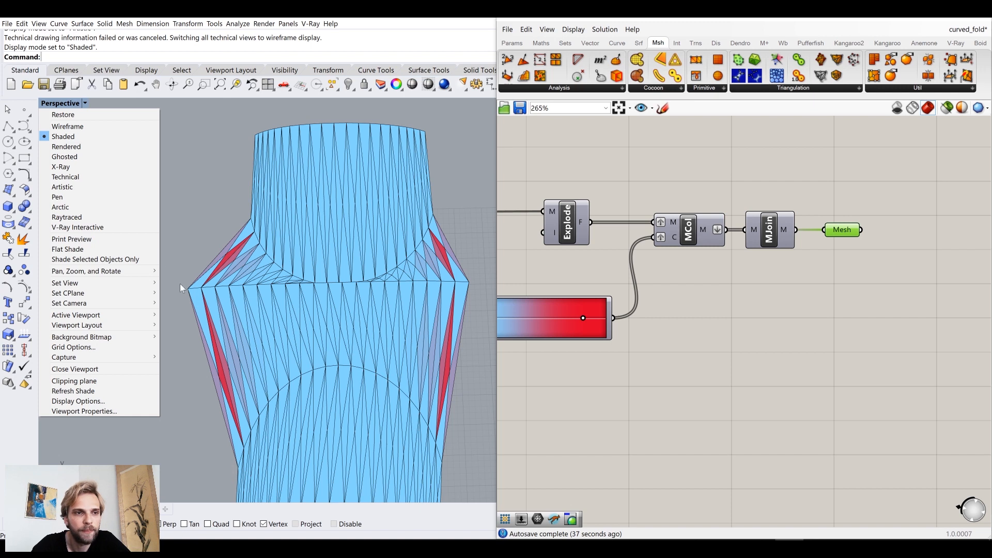
{"action": "right_click_drag", "start_coordinate": [274, 289], "coordinate": [356, 291]}
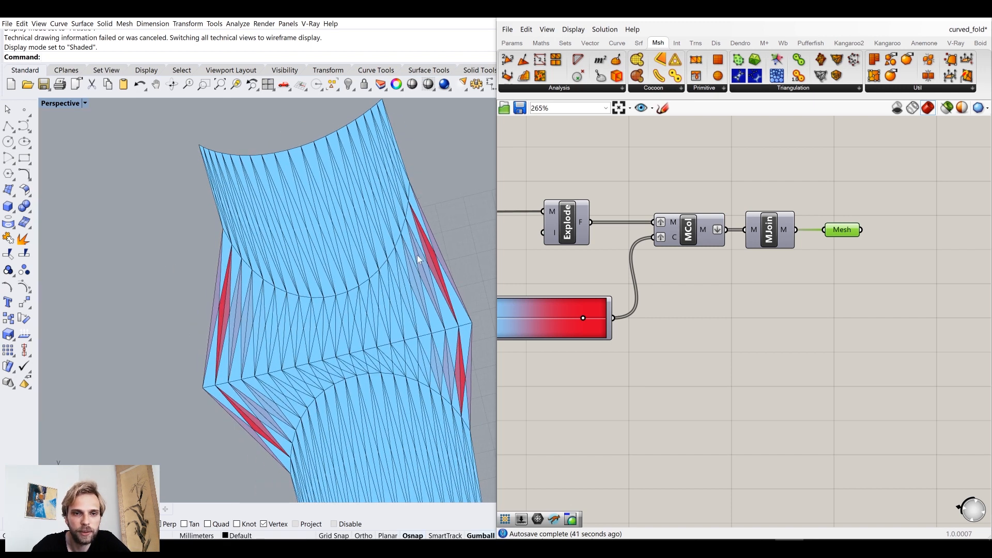
{"action": "right_click_drag", "start_coordinate": [420, 298], "coordinate": [391, 250]}
{"action": "left_click", "coordinate": [58, 104]}
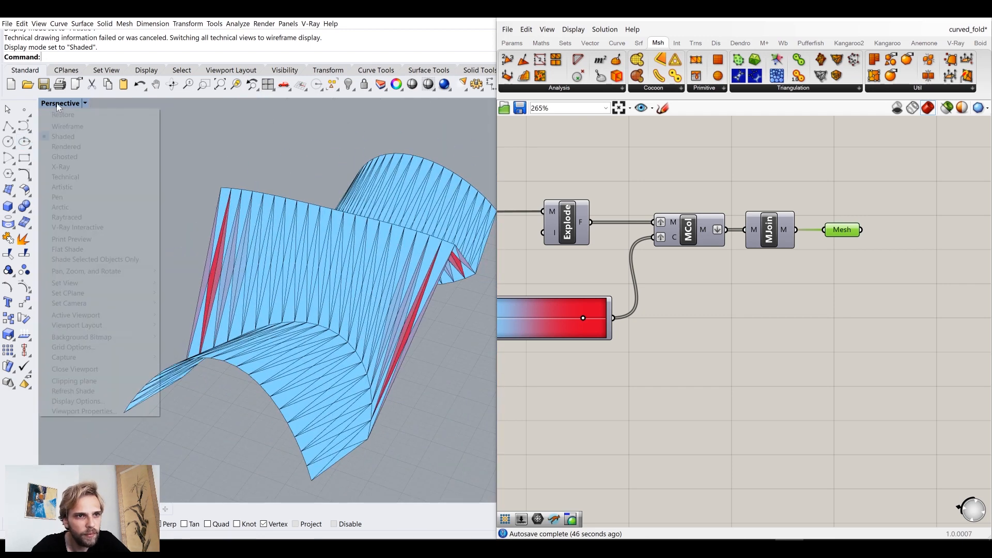
{"action": "left_click", "coordinate": [110, 209]}
{"action": "mouse_move", "coordinate": [188, 243]}
{"action": "right_mouse_down"}
{"action": "mouse_move", "coordinate": [169, 227]}
{"action": "mouse_move", "coordinate": [115, 224]}
{"action": "mouse_move", "coordinate": [217, 237]}
{"action": "mouse_move", "coordinate": [215, 249]}
{"action": "mouse_move", "coordinate": [277, 274]}
{"action": "mouse_move", "coordinate": [332, 281]}
{"action": "mouse_move", "coordinate": [270, 308]}
{"action": "mouse_move", "coordinate": [185, 225]}
{"action": "right_mouse_up"}
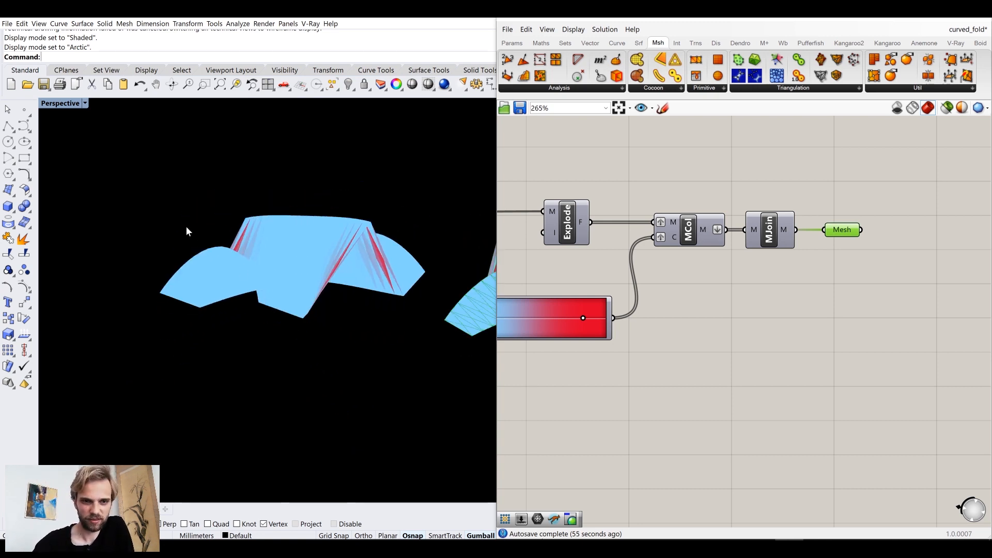
- Try the Raytraced display mode on the baked mesh and return the Perspective viewport to Shaded
{"action": "left_click", "coordinate": [64, 103]}
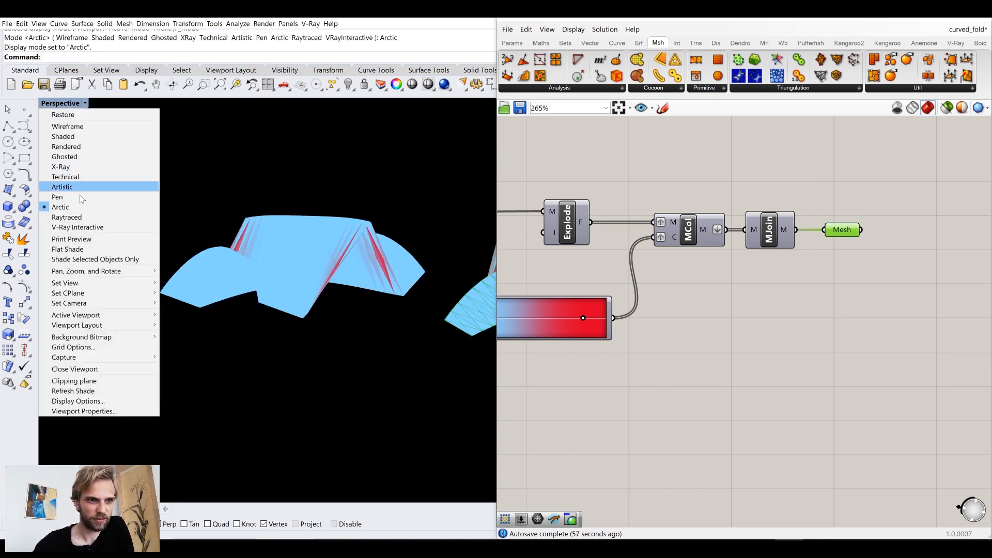
{"action": "left_click", "coordinate": [83, 222]}
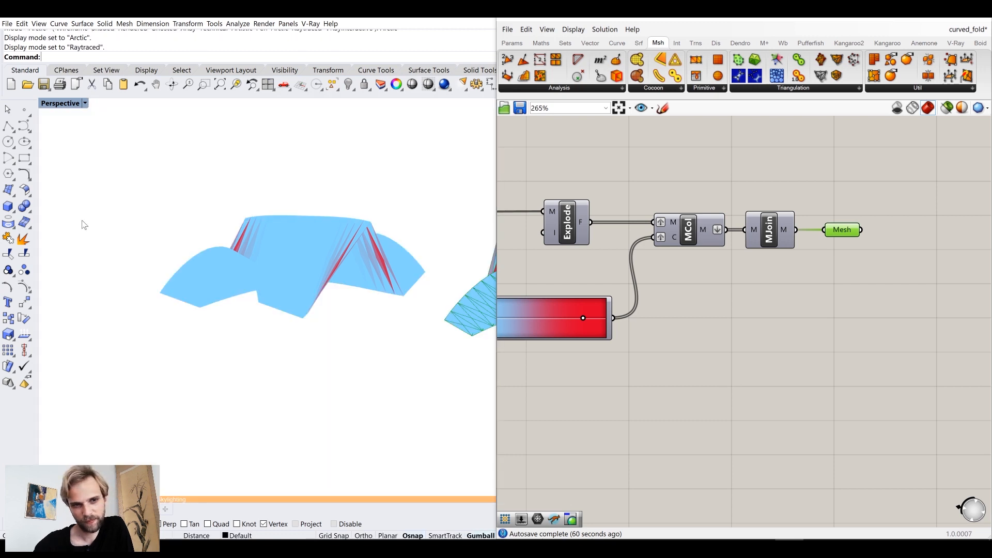
{"action": "right_click_drag", "start_coordinate": [292, 263], "coordinate": [283, 289]}
{"action": "left_click", "coordinate": [61, 103]}
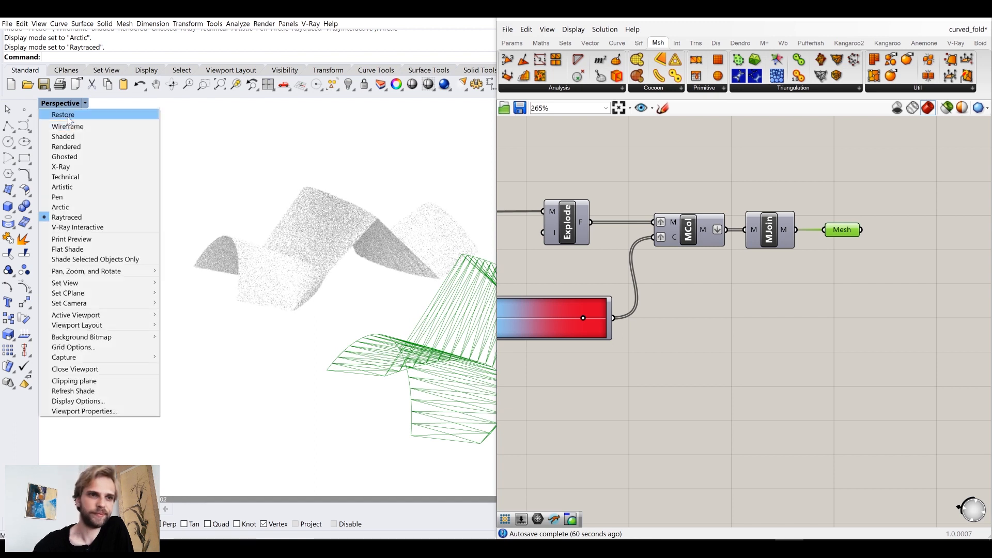
{"action": "left_click", "coordinate": [78, 136]}
{"action": "right_click_drag", "start_coordinate": [279, 243], "coordinate": [269, 253]}
- Group all components of the new curved-fold definition and move the group up, just below the existing purple group
{"action": "right_click_drag", "start_coordinate": [284, 265], "coordinate": [647, 358]}
{"action": "scroll", "coordinate": [742, 271], "scroll_direction": "down", "scroll_amount": 5}
{"action": "scroll", "coordinate": [799, 285], "scroll_direction": "down", "scroll_amount": 5}
{"action": "left_click_drag", "start_coordinate": [901, 367], "coordinate": [786, 361]}
{"action": "right_click_drag", "start_coordinate": [775, 343], "coordinate": [839, 327]}
{"action": "scroll", "coordinate": [839, 327], "scroll_direction": "down", "scroll_amount": 1}
{"action": "left_click_drag", "start_coordinate": [921, 357], "coordinate": [538, 219]}
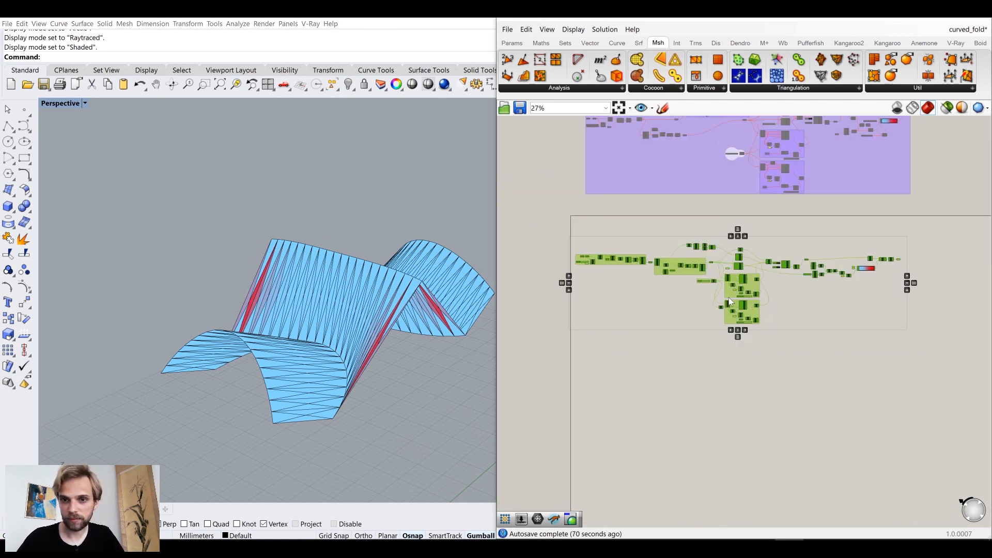
{"action": "middle_click", "coordinate": [690, 260]}
{"action": "left_click", "coordinate": [655, 213]}
{"action": "left_click_drag", "start_coordinate": [691, 289], "coordinate": [688, 270]}
{"action": "left_click", "coordinate": [653, 202]}
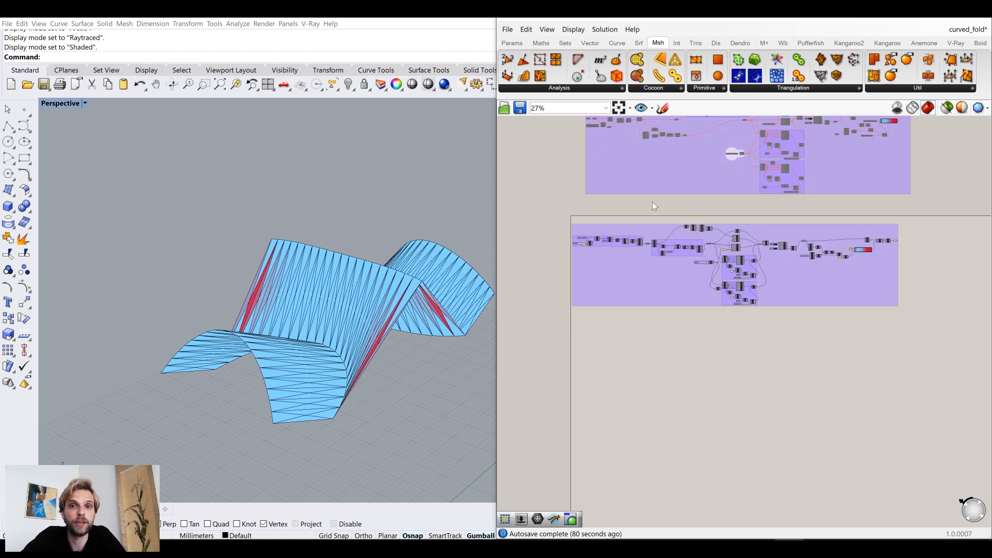
{"action": "left_click_drag", "start_coordinate": [646, 268], "coordinate": [653, 265]}
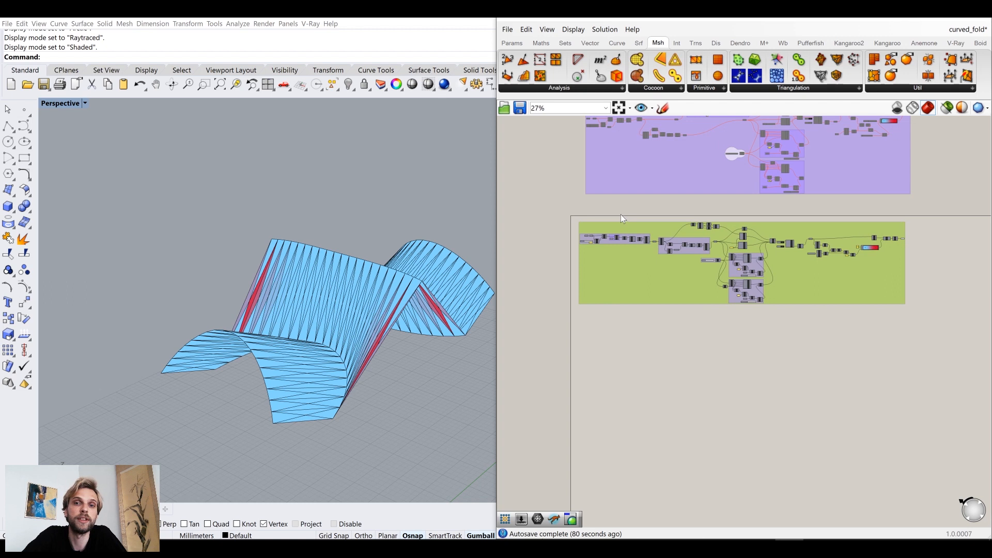